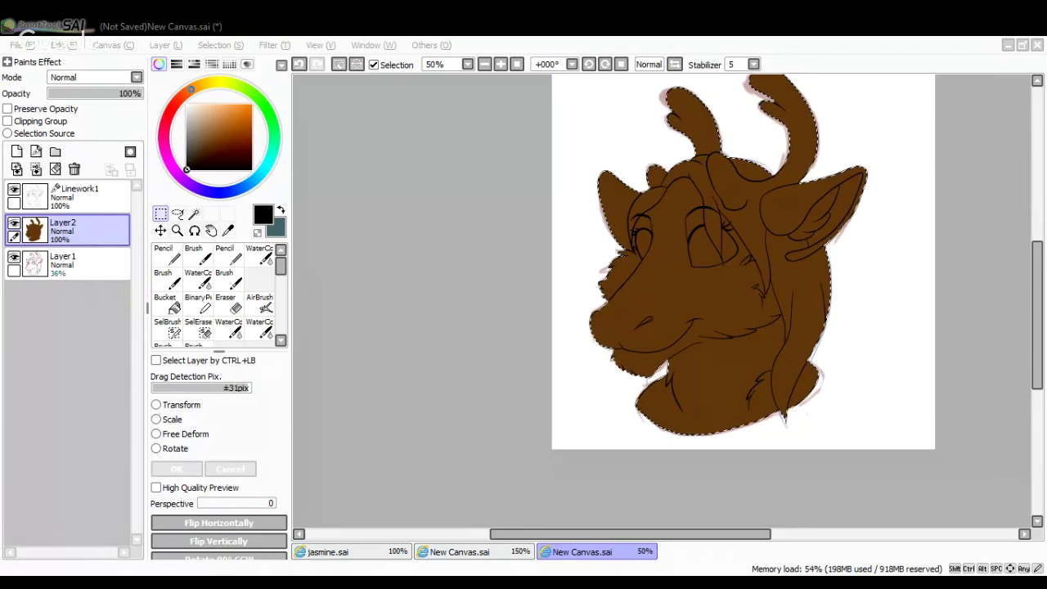
Clear the selection around the character's brown base colour and activate the size 25 Pencil
key(alt+Tab)
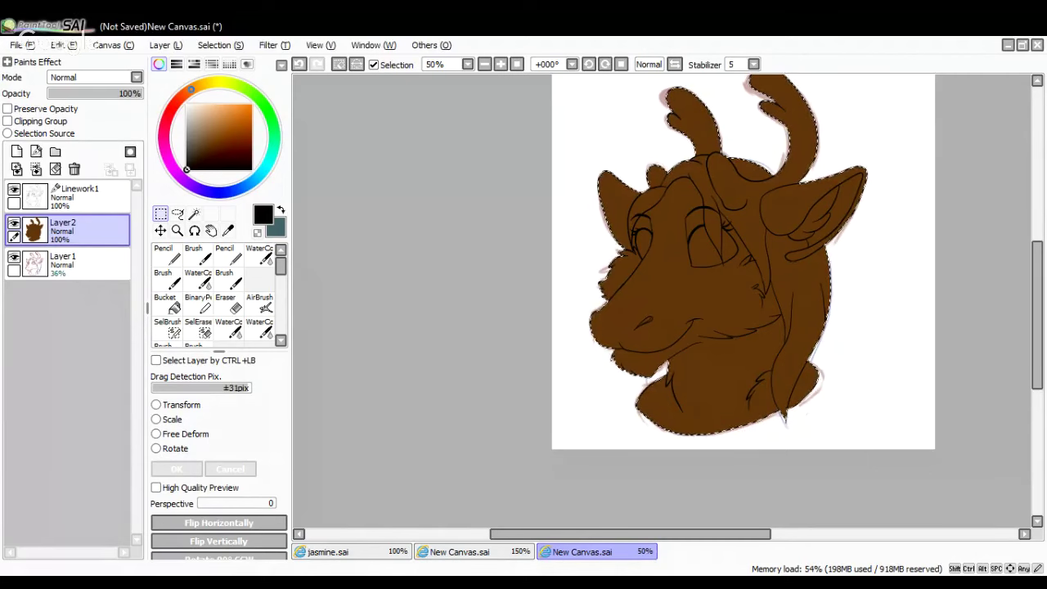
key(ctrl+d)
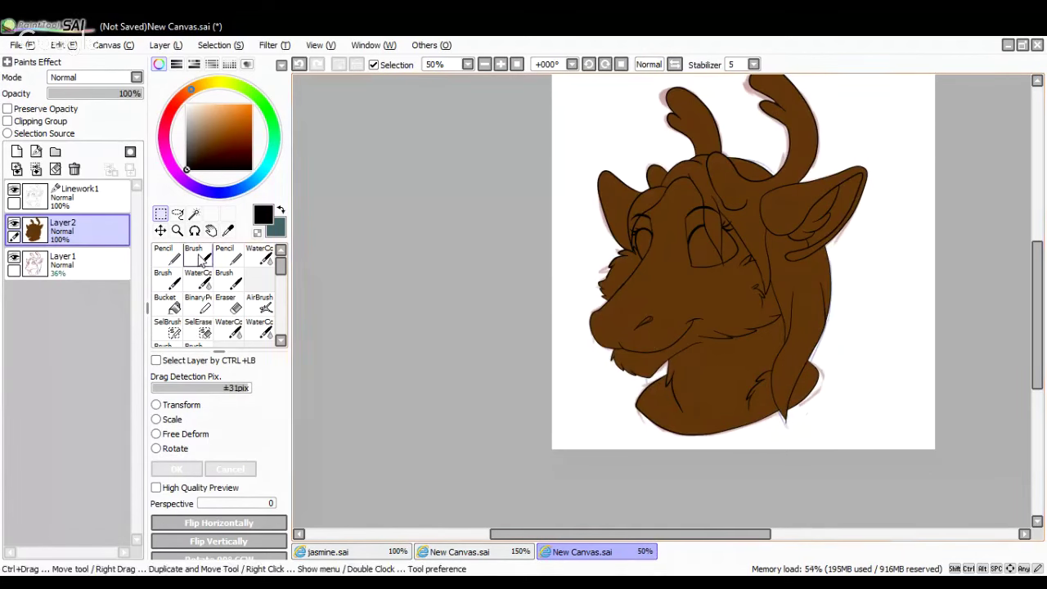
click(168, 255)
Scribble a black test stroke across the character's face and undo it
mouse_move(696, 231)
mouse_down()
mouse_move(614, 287)
mouse_move(750, 208)
mouse_move(647, 323)
mouse_up()
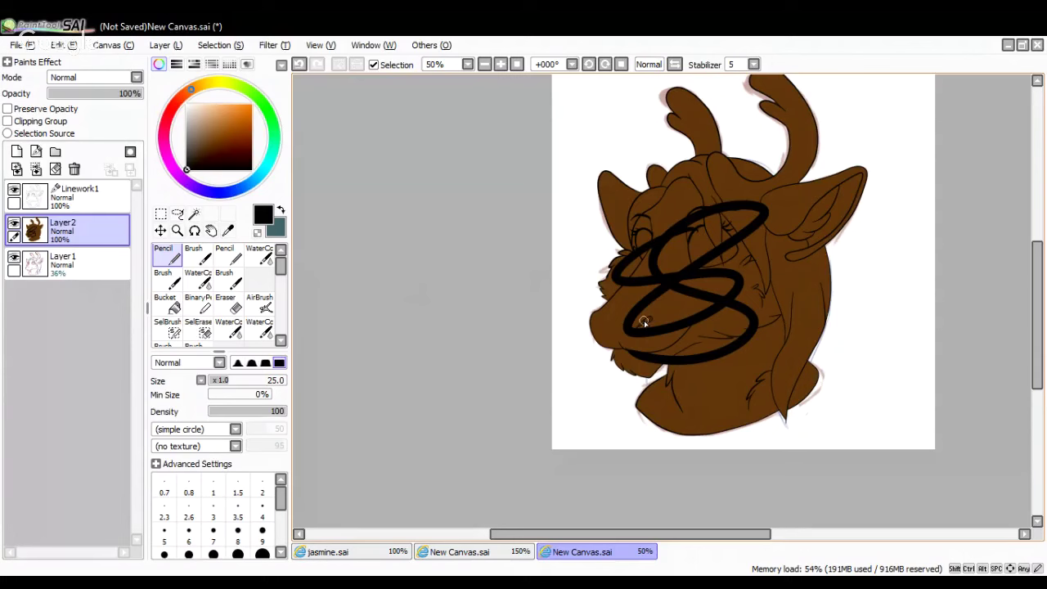
click(298, 66)
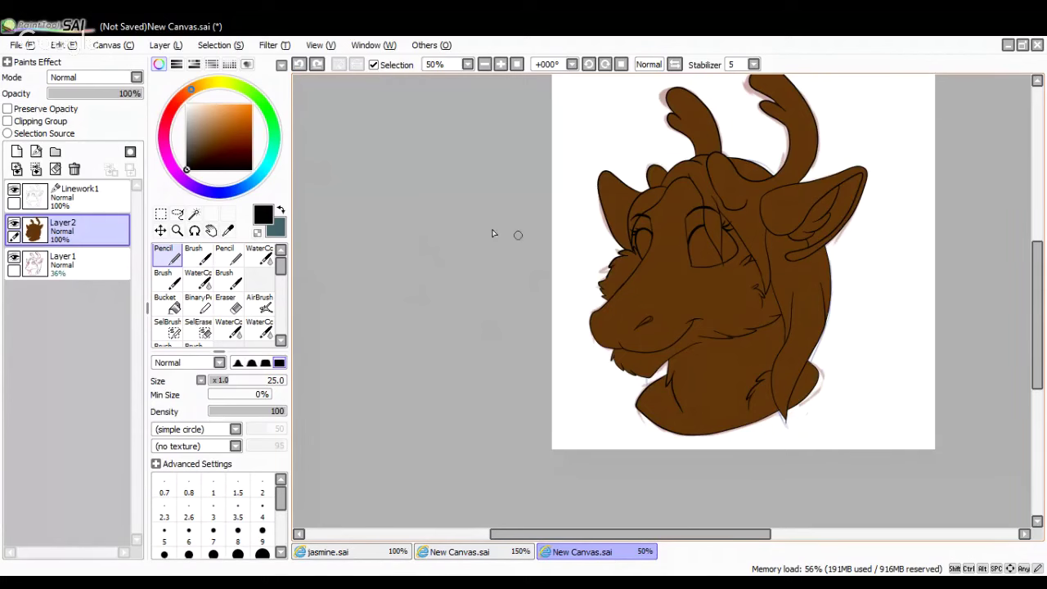
Fill the visible eyeballs of both eyes with white on Layer2, using the size 25 Pencil
drag(190, 139, 175, 95)
click(500, 65)
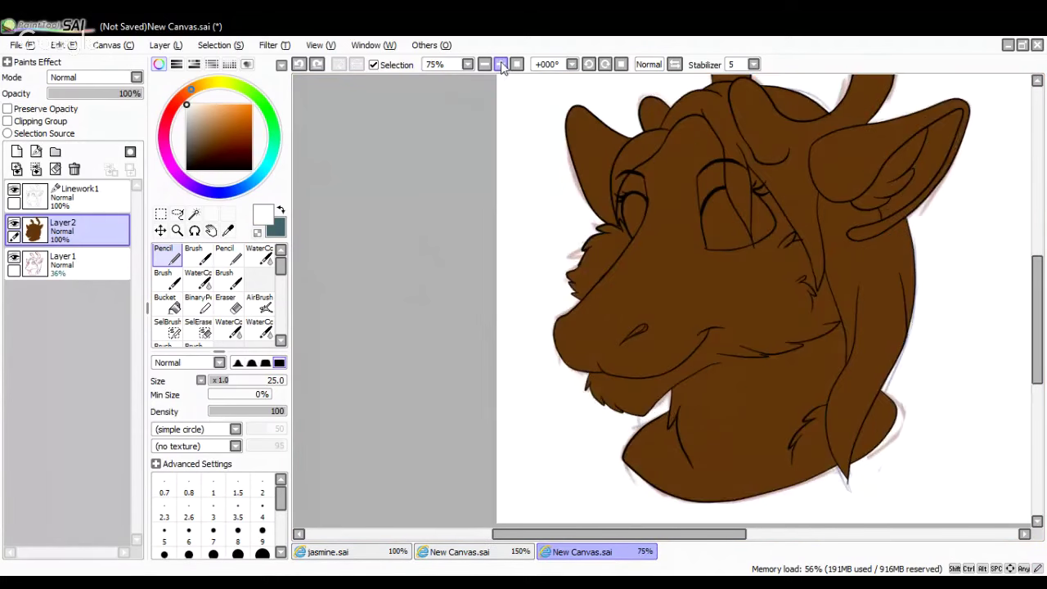
click(501, 65)
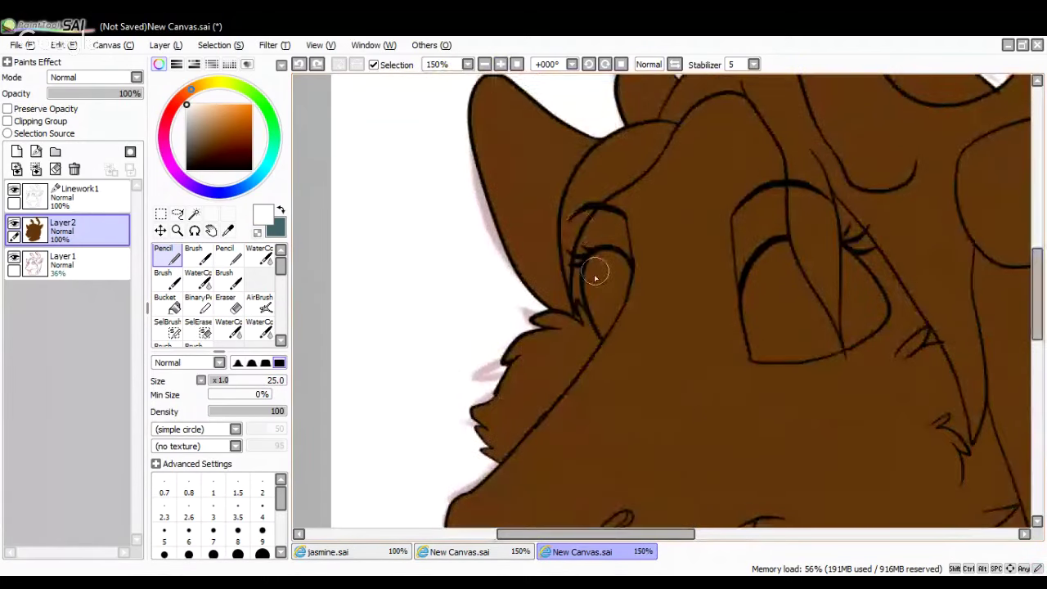
mouse_move(595, 266)
mouse_down()
mouse_move(602, 336)
mouse_move(629, 274)
mouse_move(617, 257)
mouse_move(599, 259)
mouse_move(590, 275)
mouse_move(595, 261)
mouse_move(589, 281)
mouse_move(600, 294)
mouse_move(599, 280)
mouse_move(618, 271)
mouse_move(606, 310)
mouse_move(613, 285)
mouse_up()
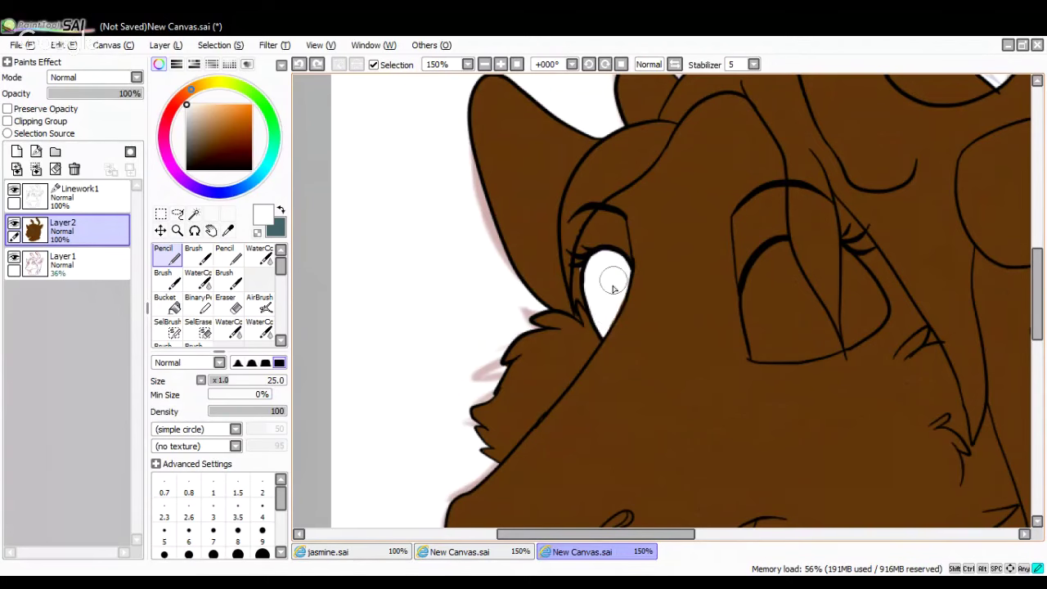
drag(613, 533, 653, 534)
mouse_move(638, 245)
mouse_down()
mouse_move(598, 293)
mouse_move(606, 354)
mouse_move(692, 347)
mouse_move(638, 246)
mouse_move(610, 295)
mouse_move(619, 351)
mouse_move(677, 343)
mouse_move(635, 261)
mouse_move(633, 334)
mouse_move(629, 287)
mouse_move(667, 304)
mouse_move(709, 273)
mouse_move(696, 249)
mouse_move(698, 345)
mouse_move(738, 310)
mouse_move(698, 256)
mouse_move(712, 289)
mouse_move(706, 281)
mouse_move(702, 326)
mouse_move(722, 310)
mouse_move(709, 278)
mouse_move(724, 313)
mouse_up()
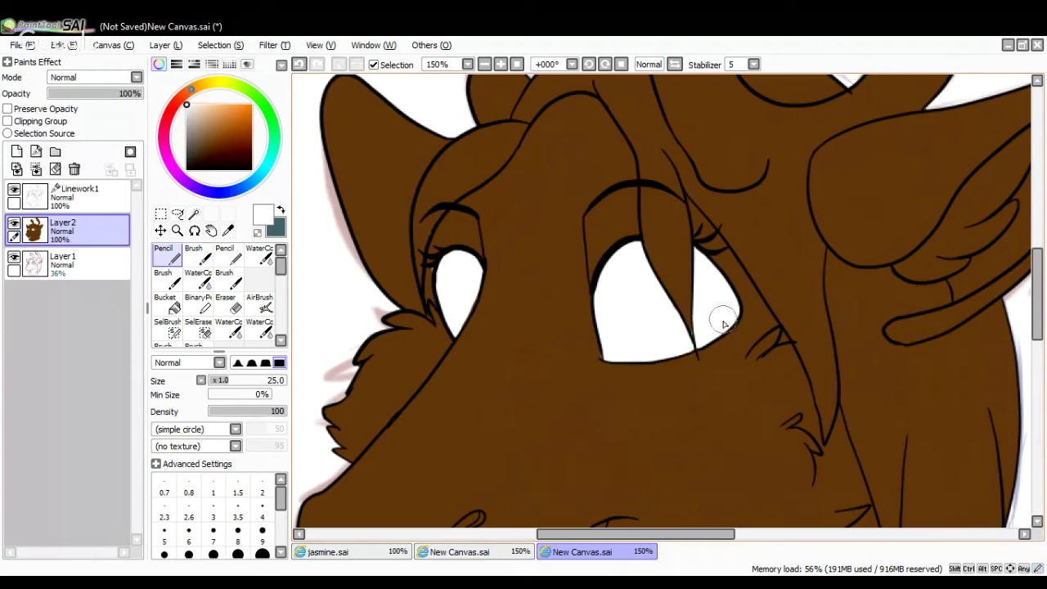
Bring up the head on the reindeer reference sheet and sample the dark reddish brown of its forehead
click(227, 232)
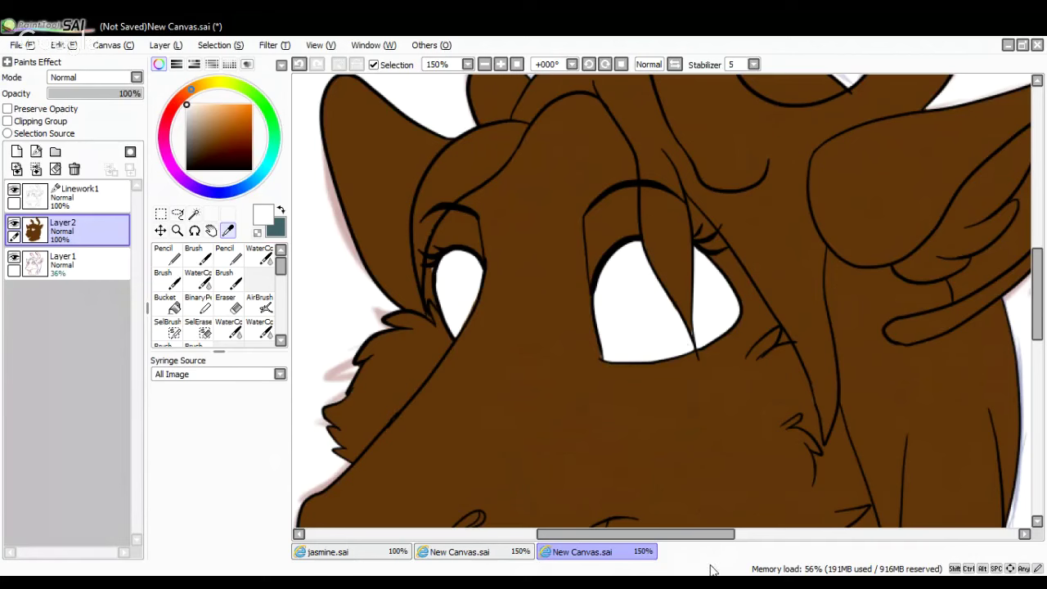
click(521, 555)
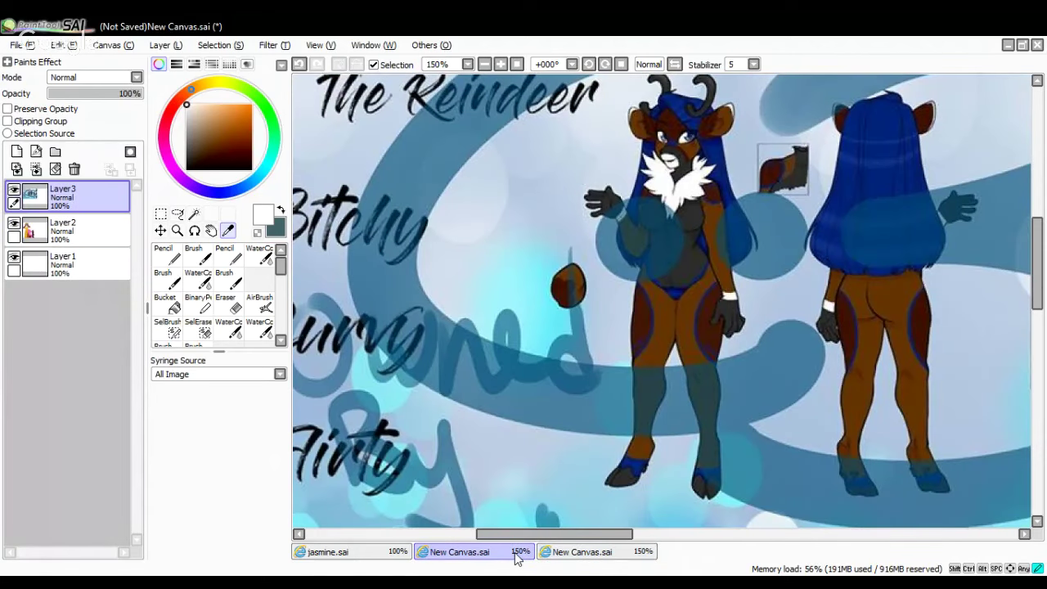
click(501, 64)
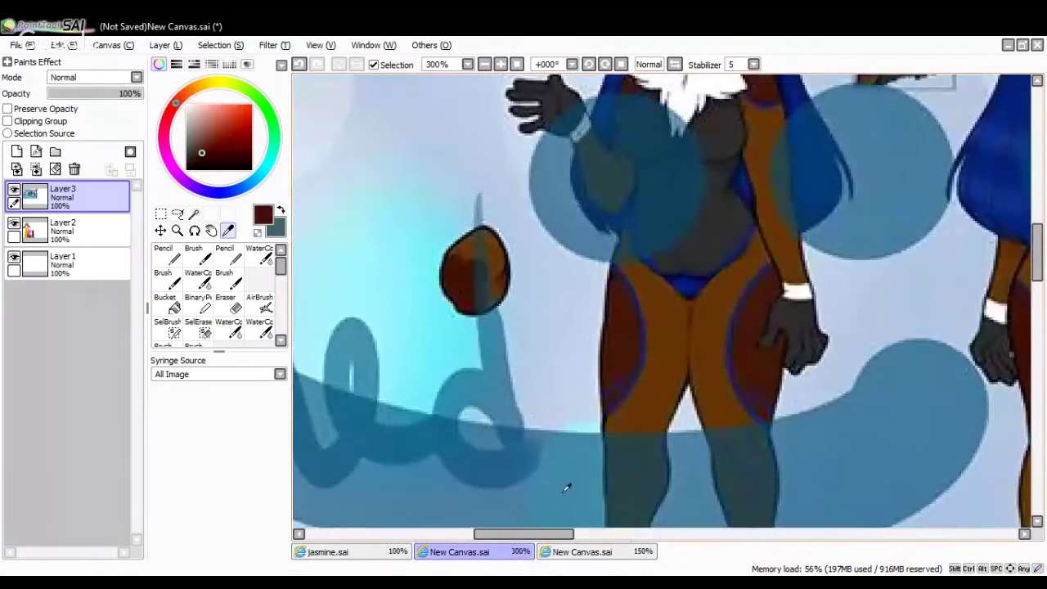
drag(540, 535, 639, 536)
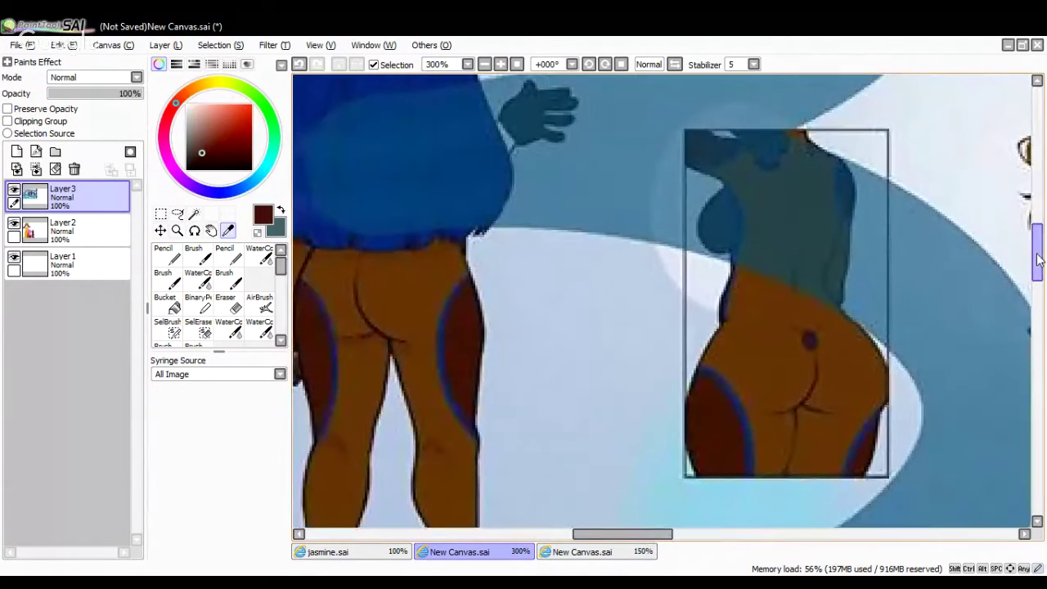
drag(1036, 260, 1036, 208)
drag(653, 536, 552, 545)
drag(1039, 215, 1042, 233)
click(672, 226)
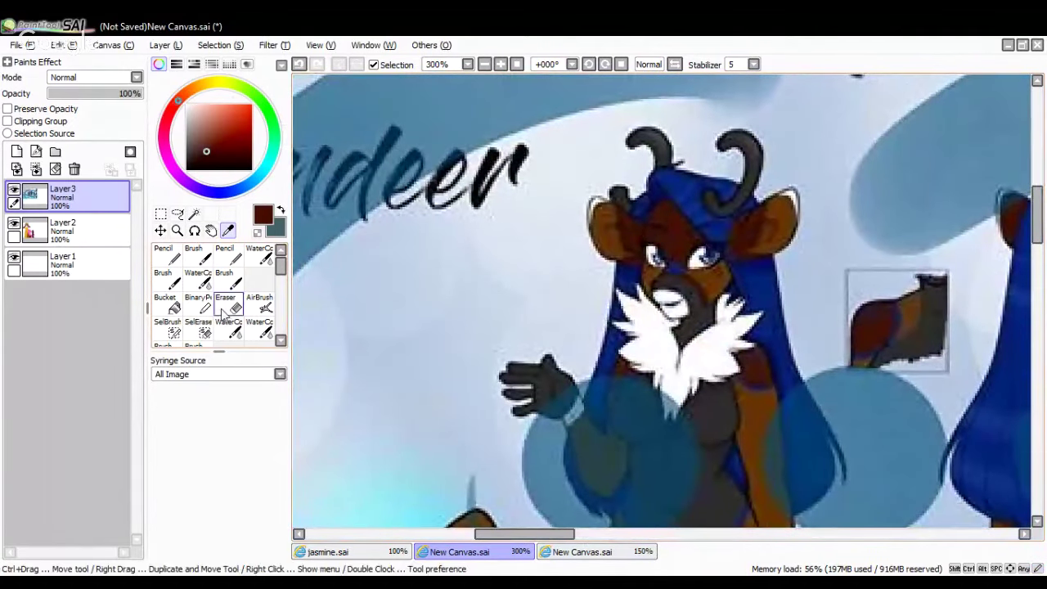
click(170, 253)
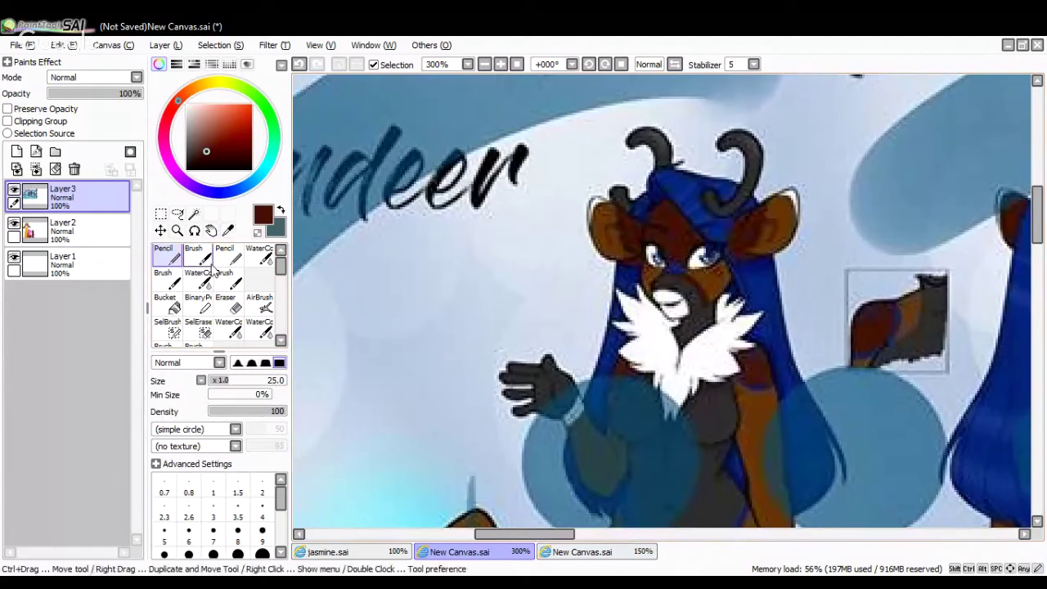
Sample the dark grey of the reference reindeer's muzzle for the Pencil and return to the head drawing
click(232, 231)
click(689, 278)
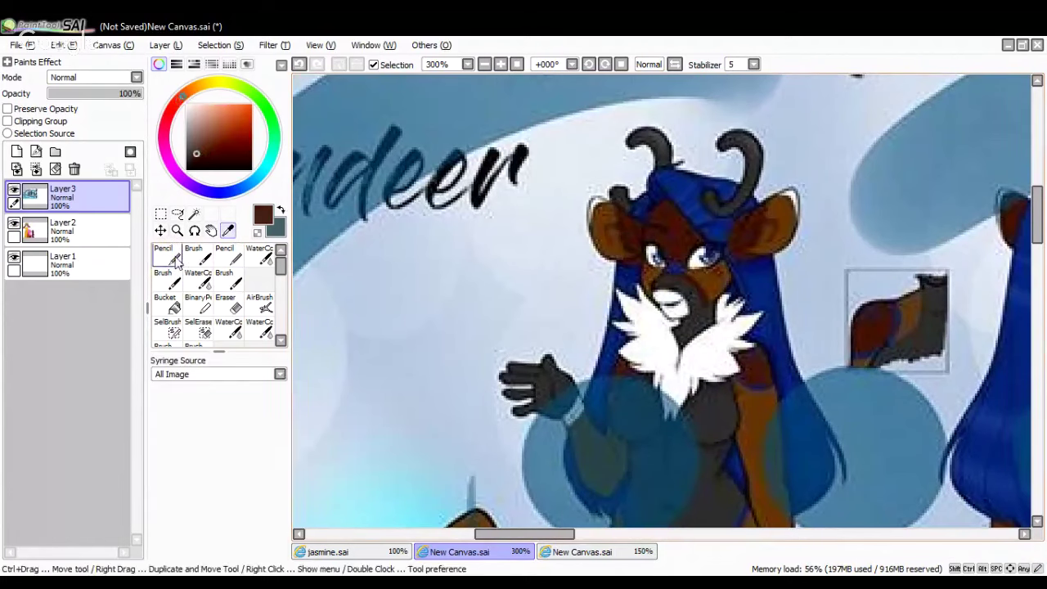
click(174, 258)
key(alt)
click(684, 277)
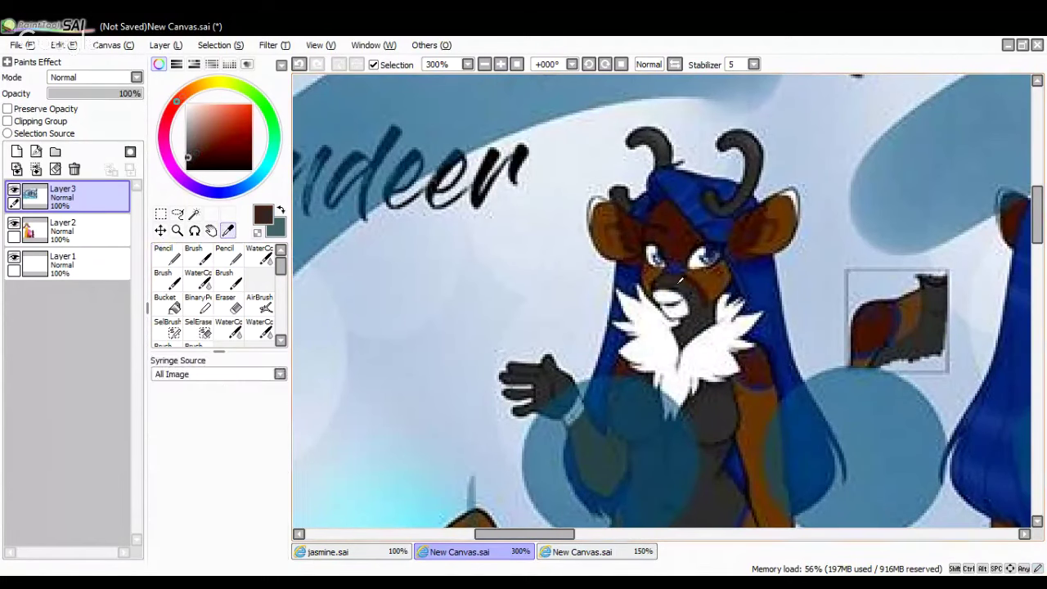
click(164, 256)
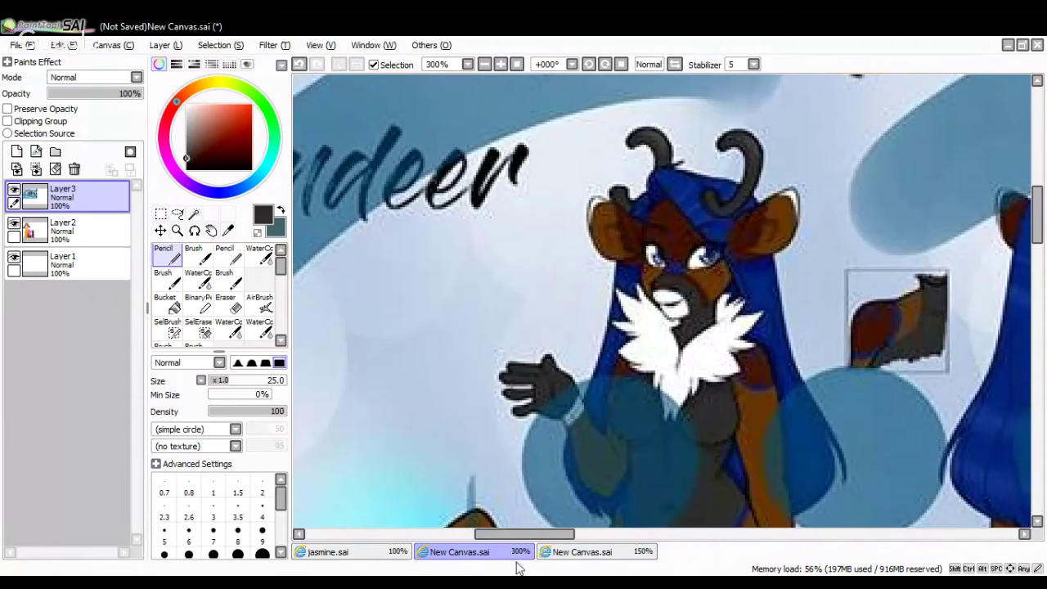
click(582, 552)
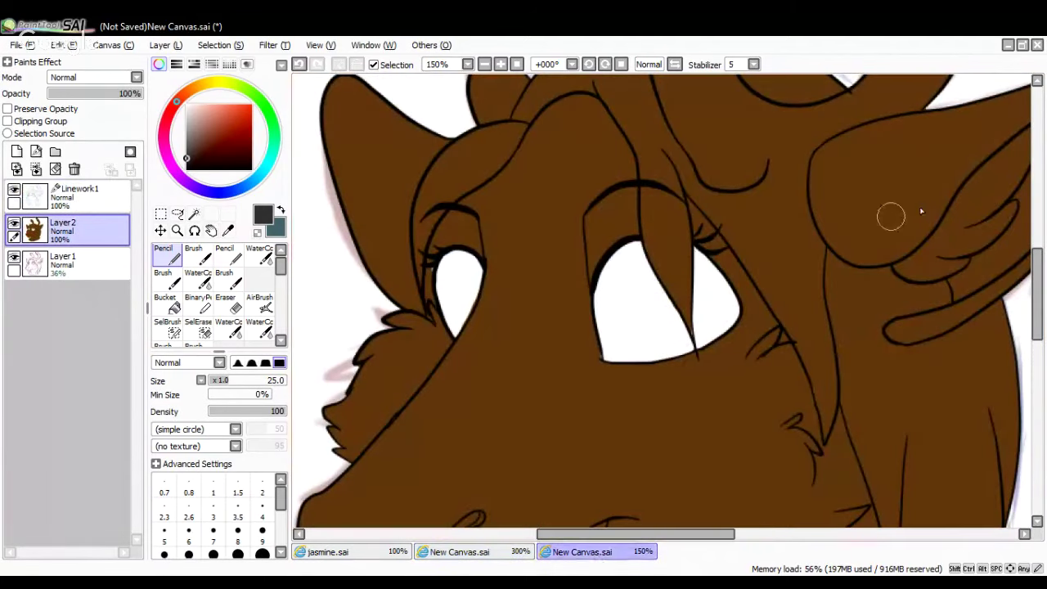
Try painting a dark grey boundary around the muzzle on Layer2 with the size 25 Pencil, and undo the strokes
drag(1040, 260, 1030, 332)
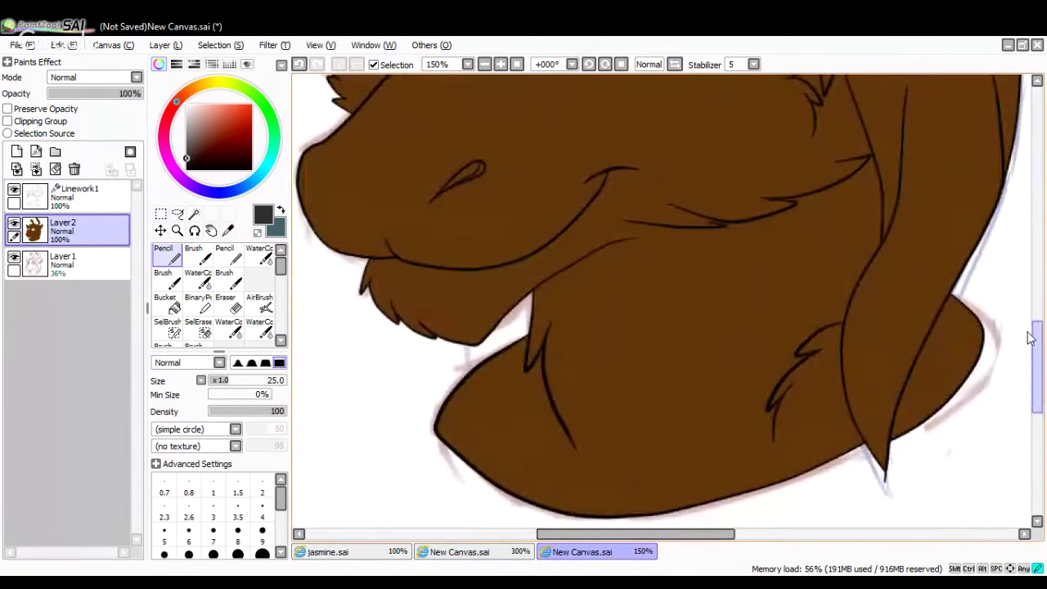
click(484, 65)
click(501, 65)
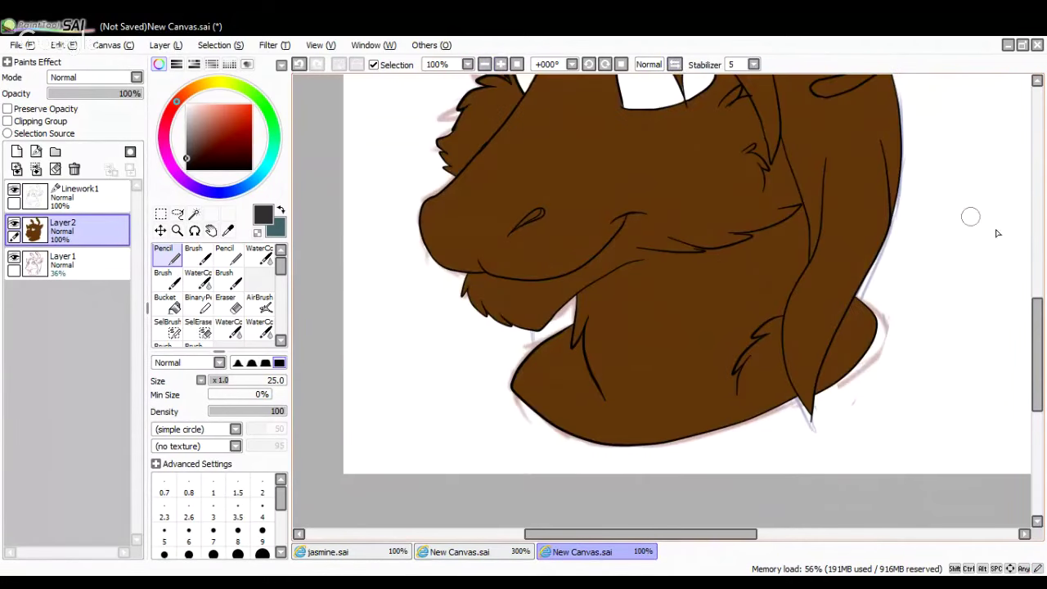
drag(1038, 316, 1037, 283)
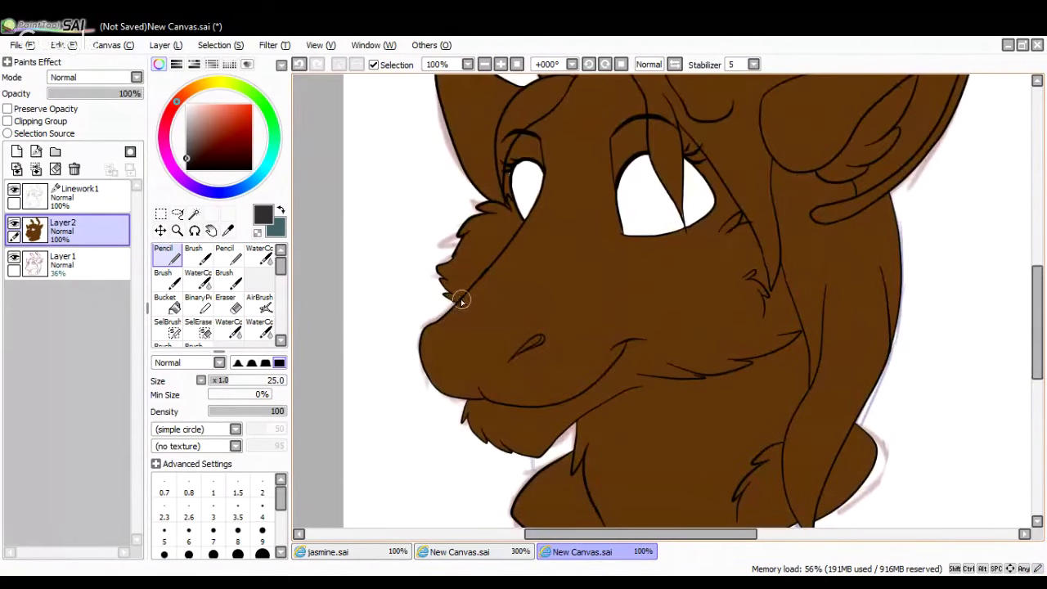
mouse_move(462, 298)
mouse_down()
mouse_move(515, 285)
mouse_move(556, 318)
mouse_move(580, 391)
mouse_move(561, 439)
mouse_up()
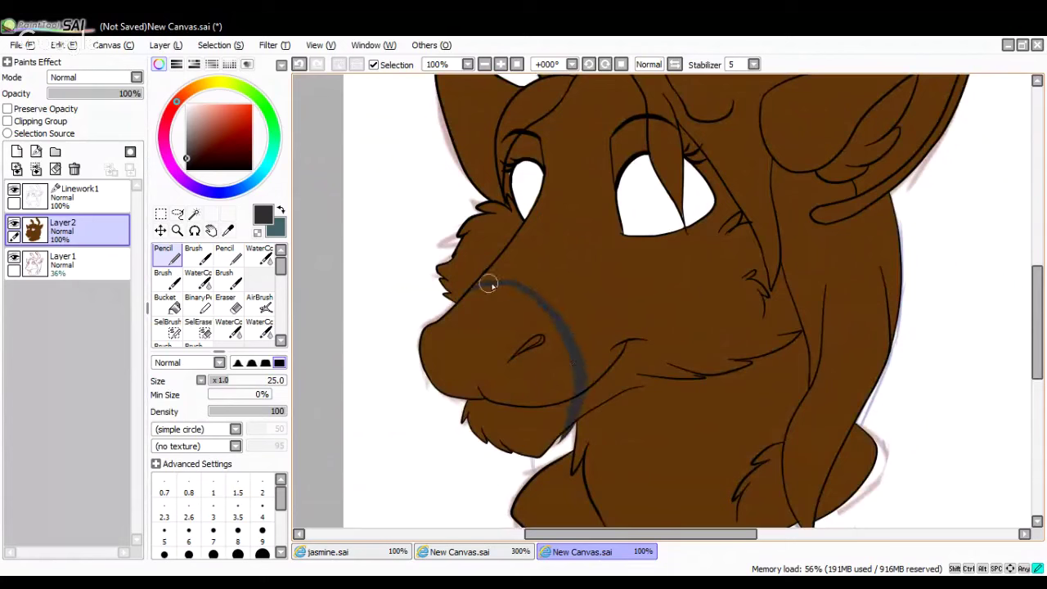
mouse_move(540, 293)
mouse_down()
mouse_move(564, 316)
mouse_move(540, 446)
mouse_move(566, 358)
mouse_move(568, 375)
mouse_move(551, 433)
mouse_move(525, 453)
mouse_up()
click(298, 64)
click(299, 64)
click(299, 63)
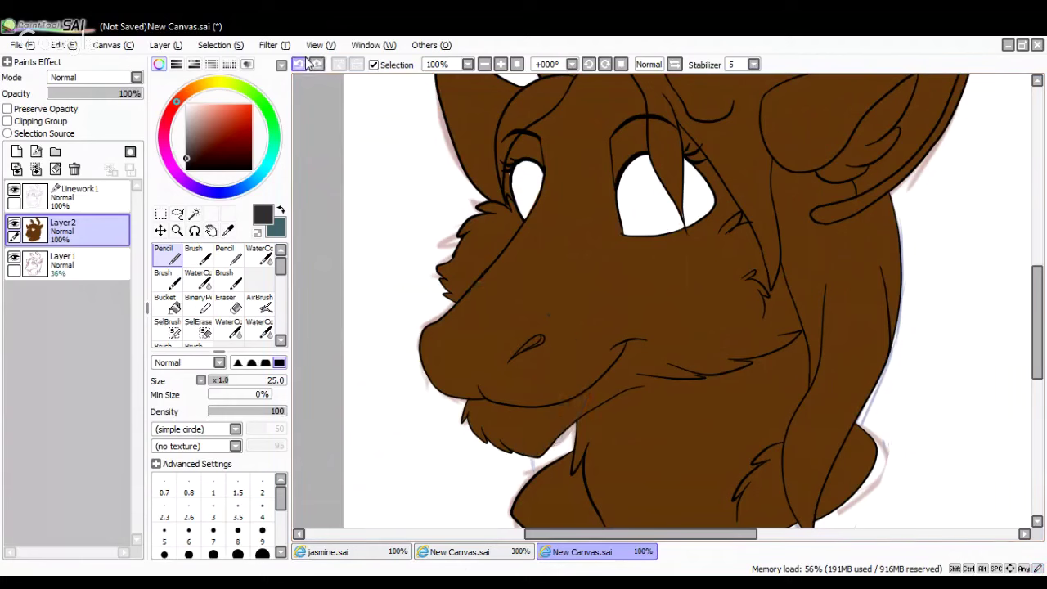
Make Linework1 the working layer, try a Magic Wand selection of the background, and clear that selection
click(81, 197)
click(193, 213)
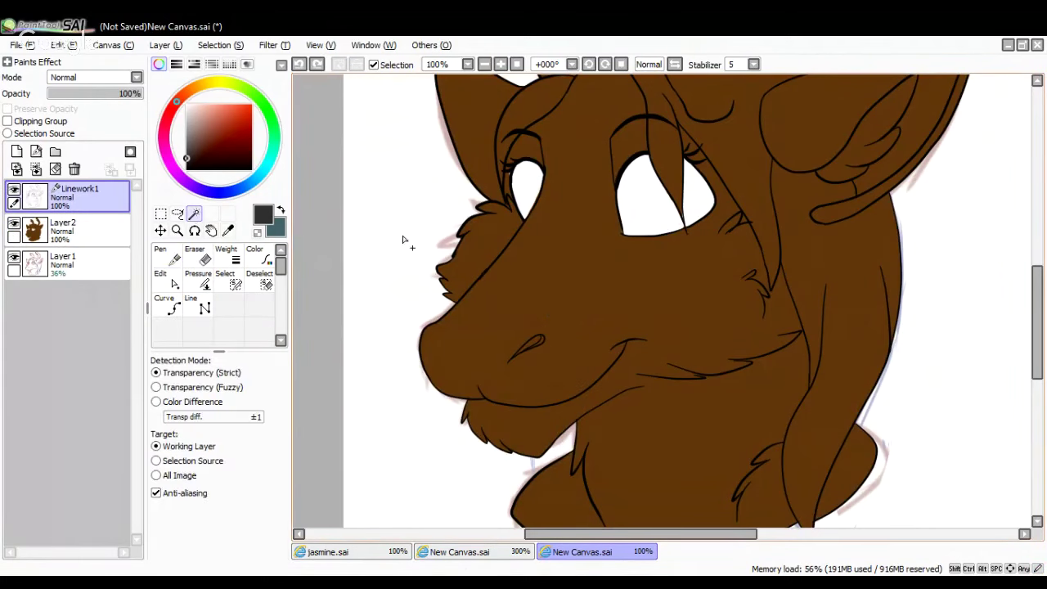
click(395, 238)
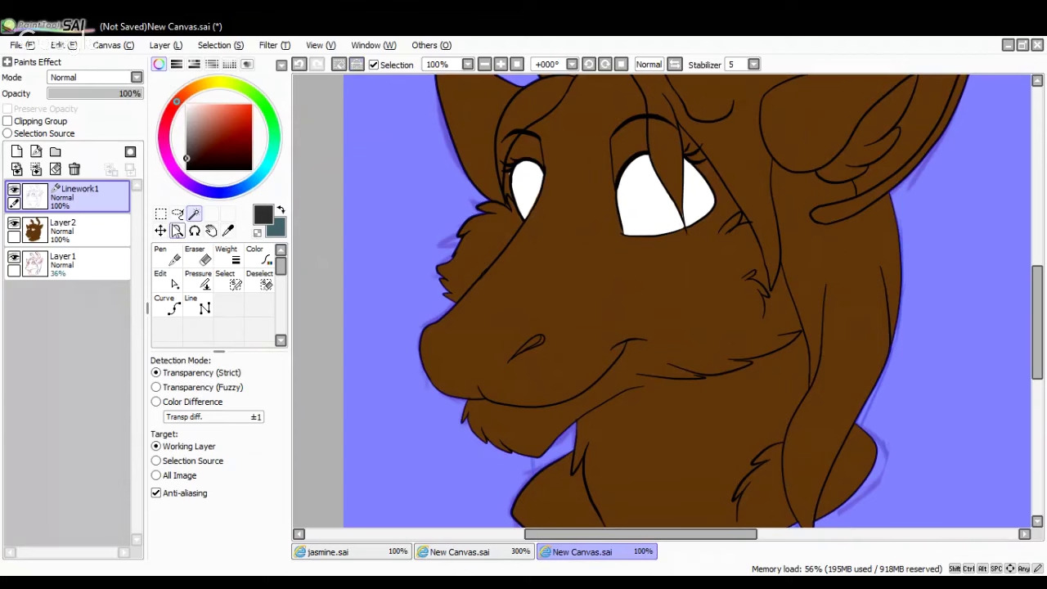
key(ctrl+t)
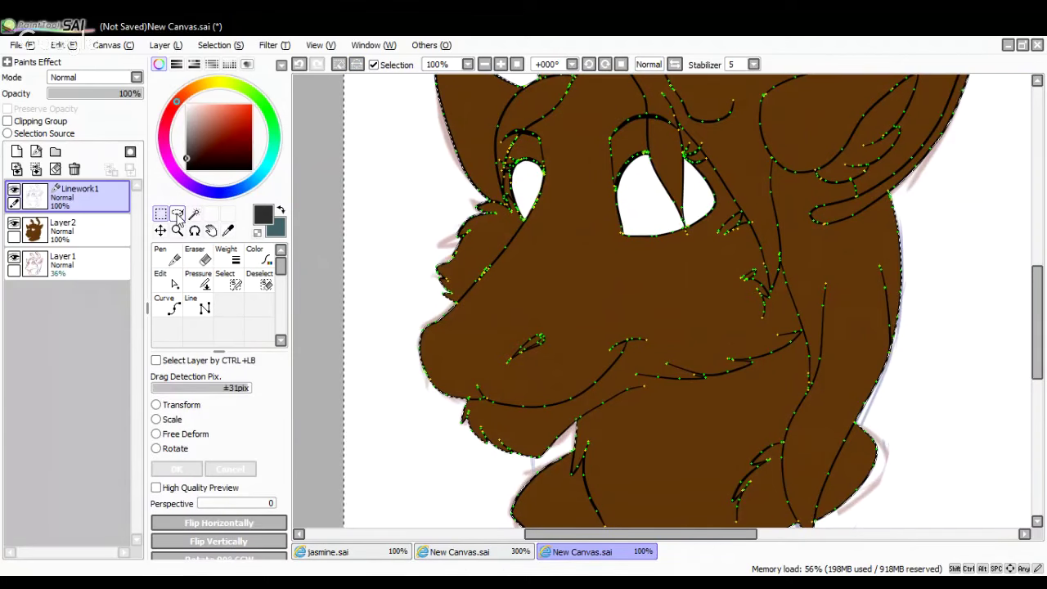
key(ctrl+d)
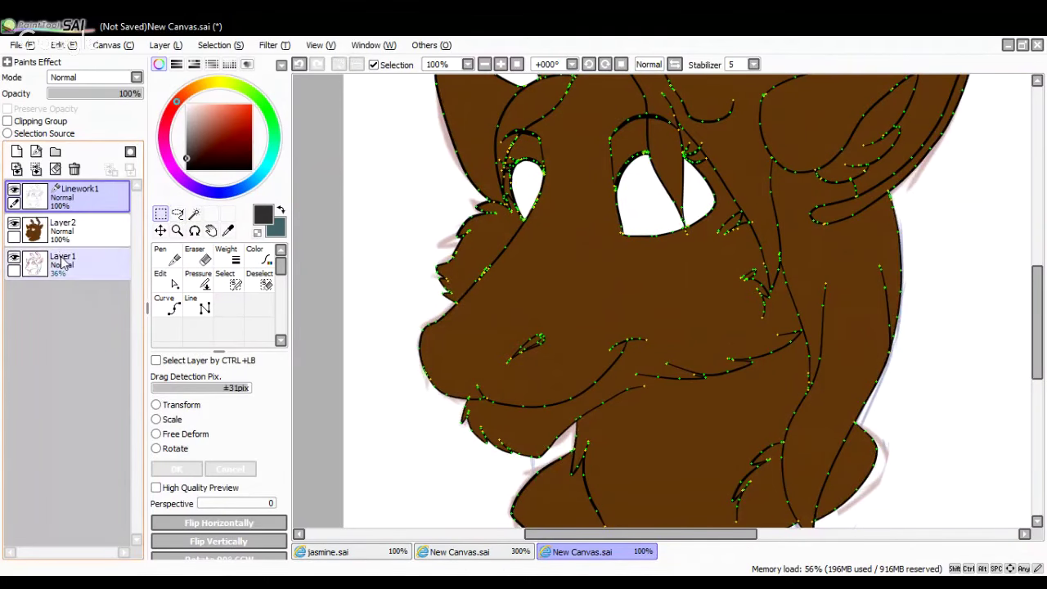
Activate the size 8 linework Pen and check the neck and chest markings on the reindeer reference sheet
click(167, 255)
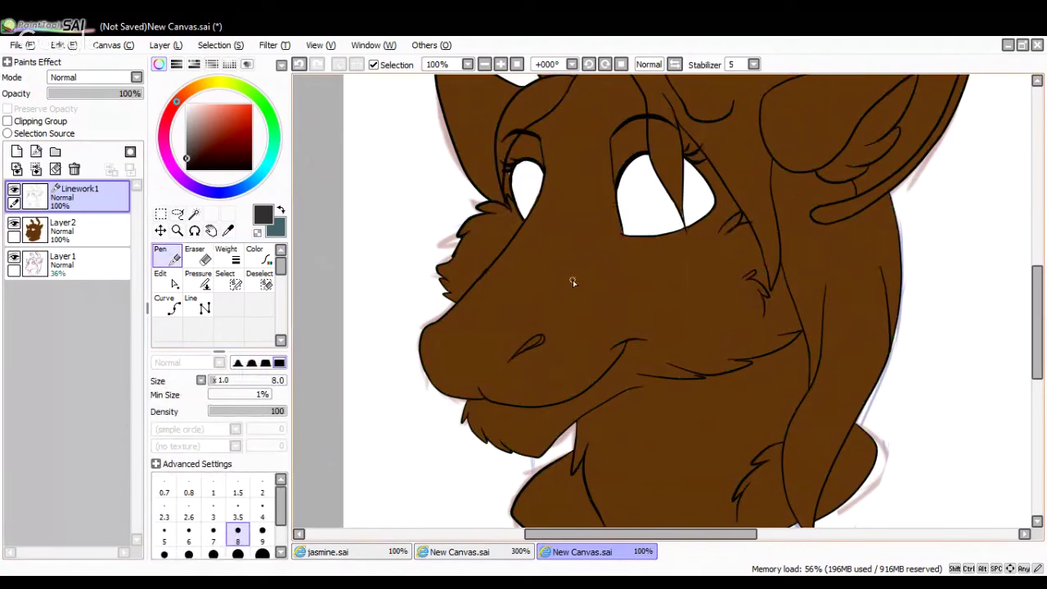
scroll(1018, 276, down, 5)
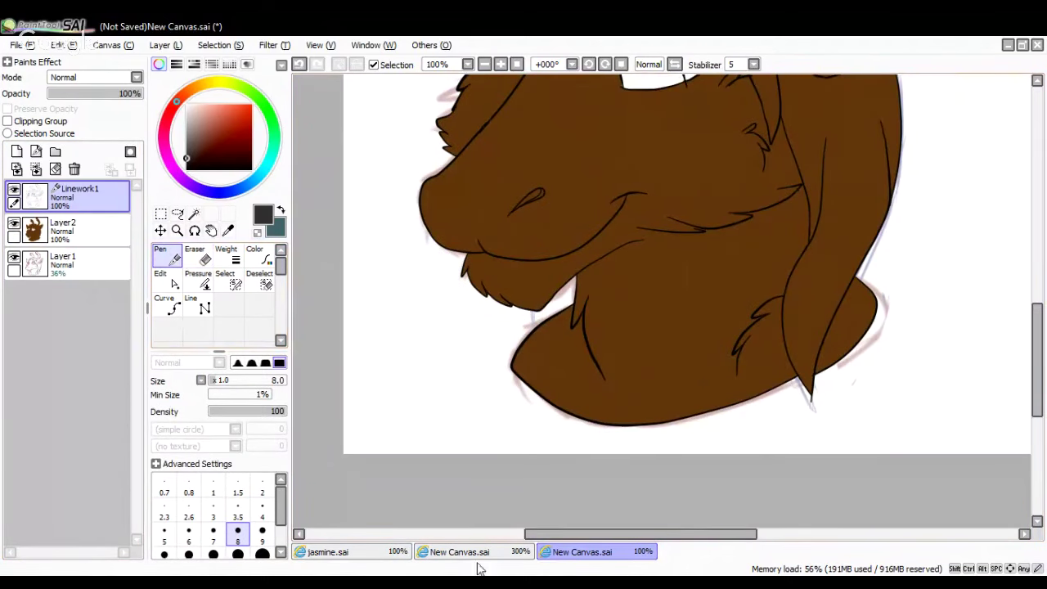
click(474, 553)
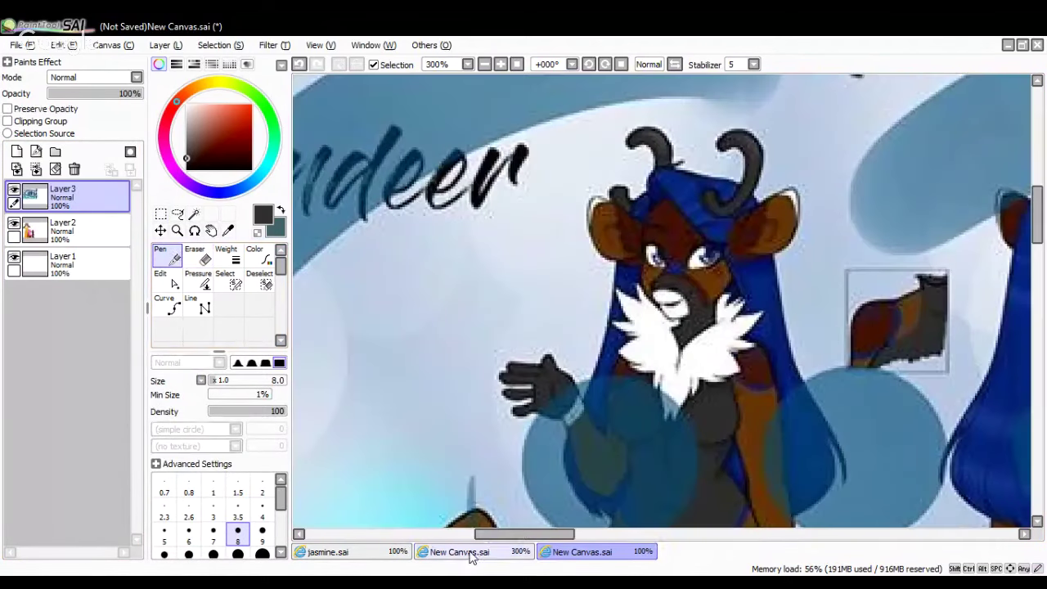
click(583, 553)
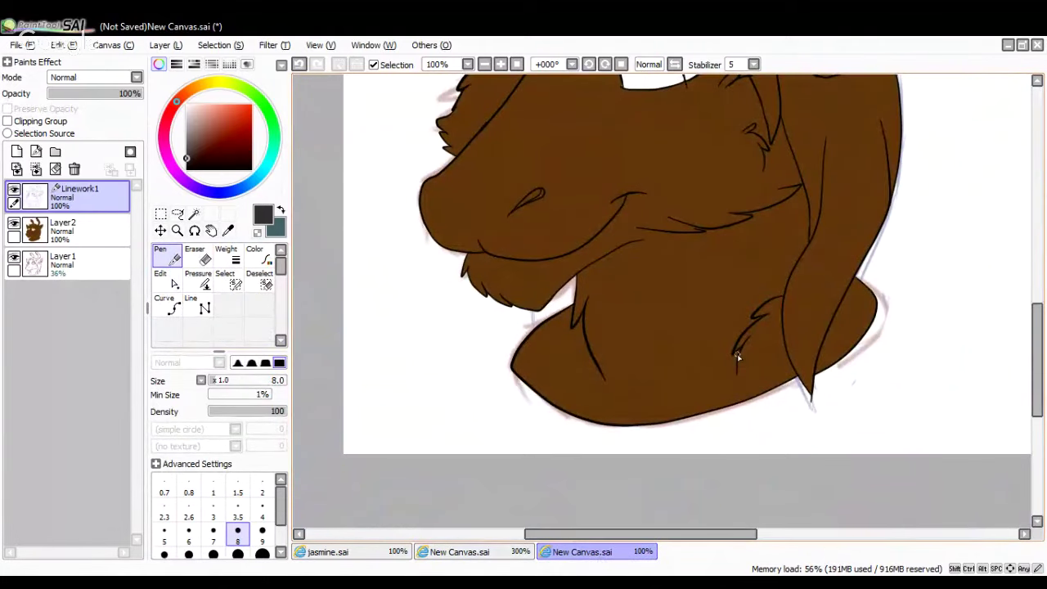
Draw a curved black line on Linework1 from the fur tuft near the hair to the bust's lower edge, replacing a dark grey attempt
drag(687, 380, 666, 401)
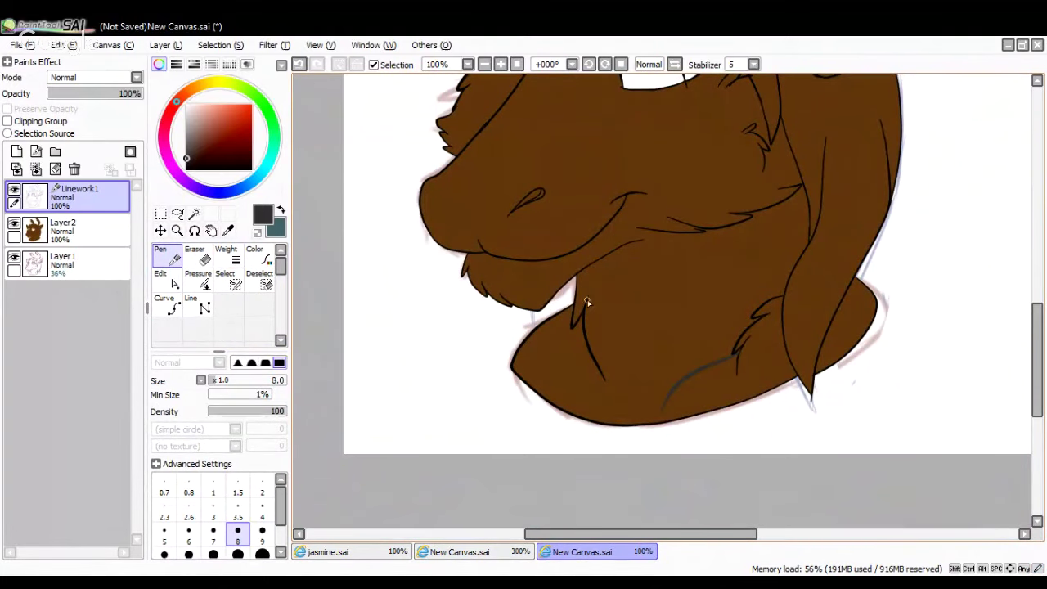
click(299, 64)
drag(205, 144, 186, 169)
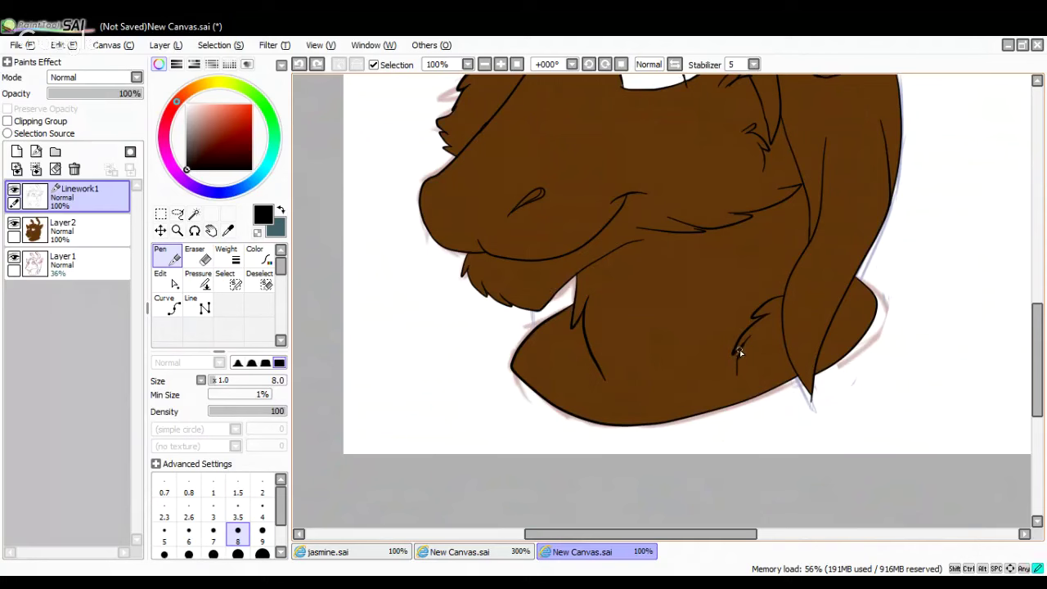
drag(737, 357, 679, 385)
drag(634, 415, 629, 424)
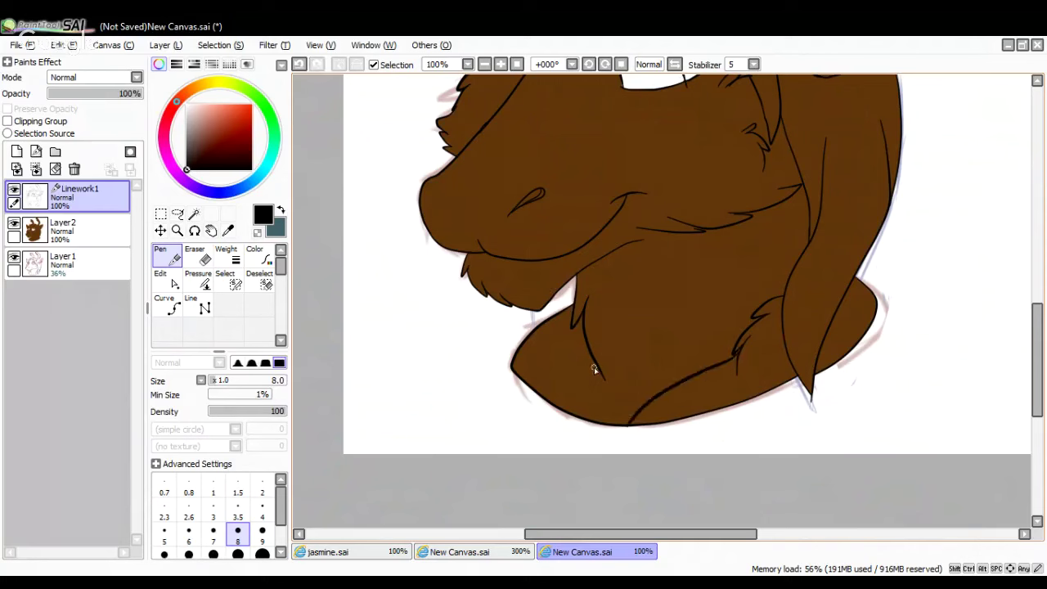
Extend the front neck line in black to the bust's lower edge, undoing the first short stroke
drag(594, 367, 600, 372)
click(299, 64)
drag(615, 397, 630, 439)
Check the chest fluff on the reference sheet and outline black fur tufts along the bust's right and lower edges, redoing the lower ones
click(471, 554)
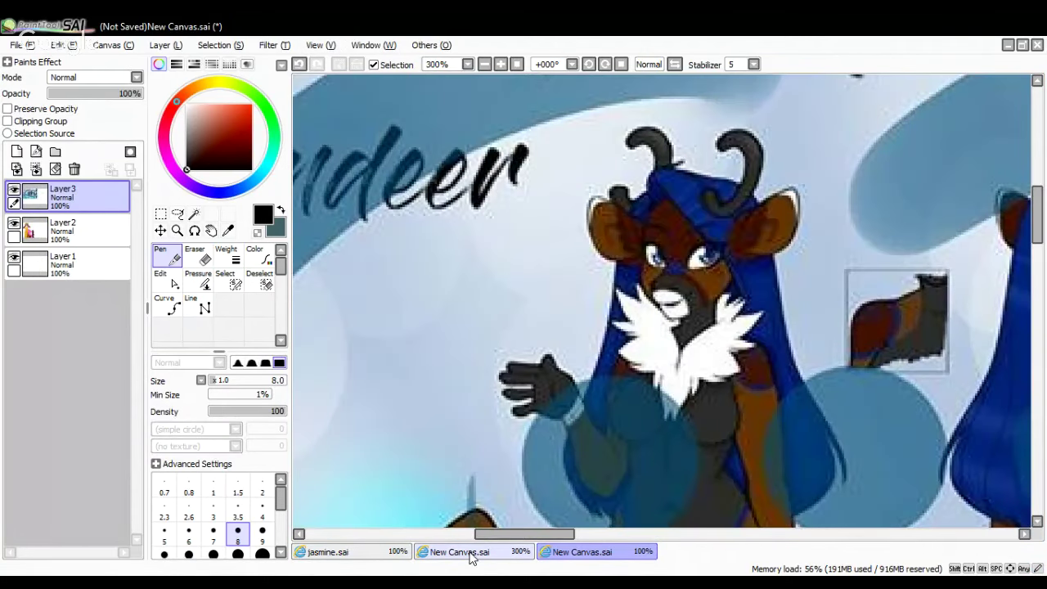
click(583, 552)
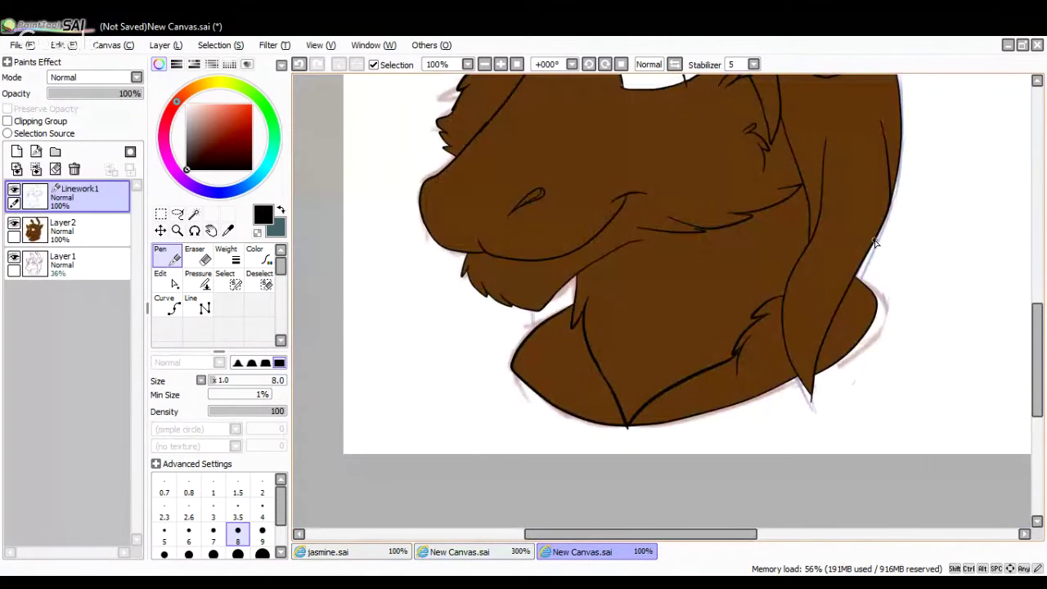
mouse_move(882, 230)
mouse_down()
mouse_move(884, 280)
mouse_move(905, 292)
mouse_move(893, 311)
mouse_move(922, 297)
mouse_move(888, 322)
mouse_move(918, 353)
mouse_move(887, 359)
mouse_move(896, 370)
mouse_move(874, 403)
mouse_move(860, 376)
mouse_move(797, 440)
mouse_move(805, 416)
mouse_up()
drag(806, 416, 710, 441)
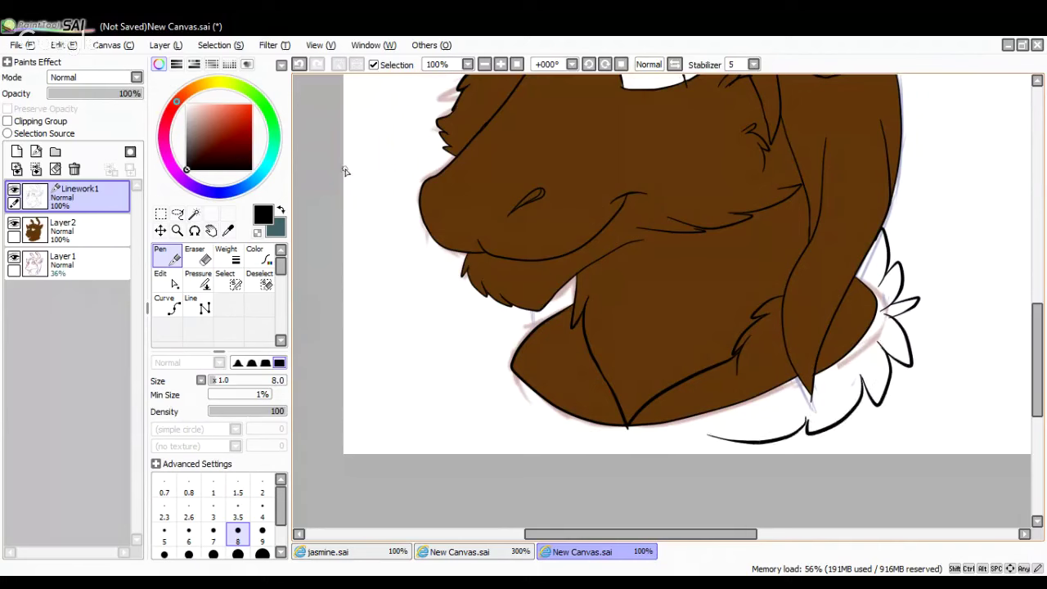
click(298, 65)
click(298, 64)
click(299, 64)
click(299, 65)
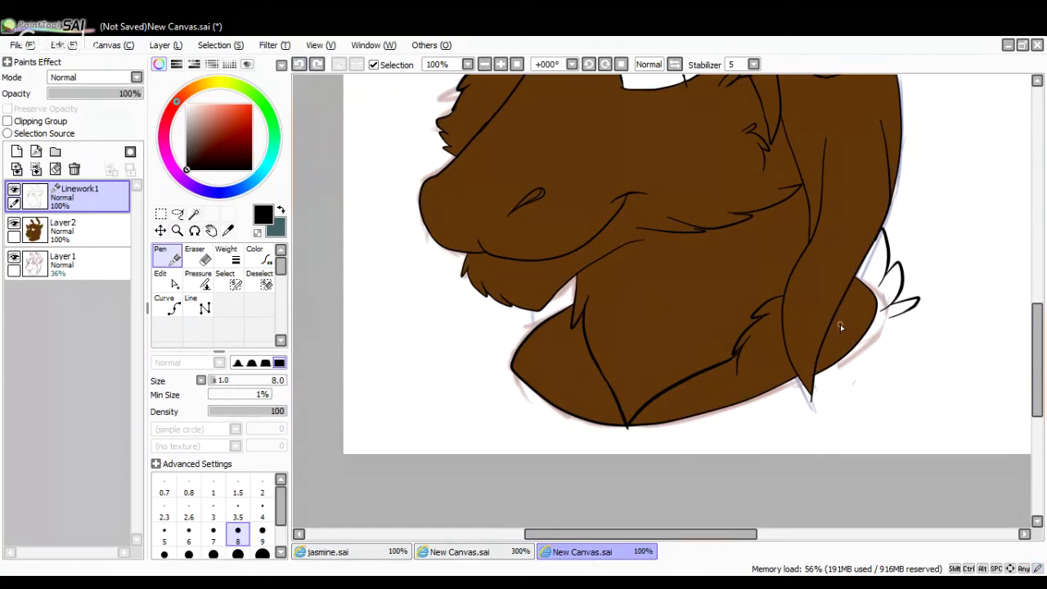
mouse_move(849, 327)
mouse_down()
mouse_move(915, 316)
mouse_move(881, 331)
mouse_move(904, 368)
mouse_move(877, 343)
mouse_move(889, 384)
mouse_move(854, 378)
mouse_move(853, 369)
mouse_move(842, 419)
mouse_move(821, 393)
mouse_up()
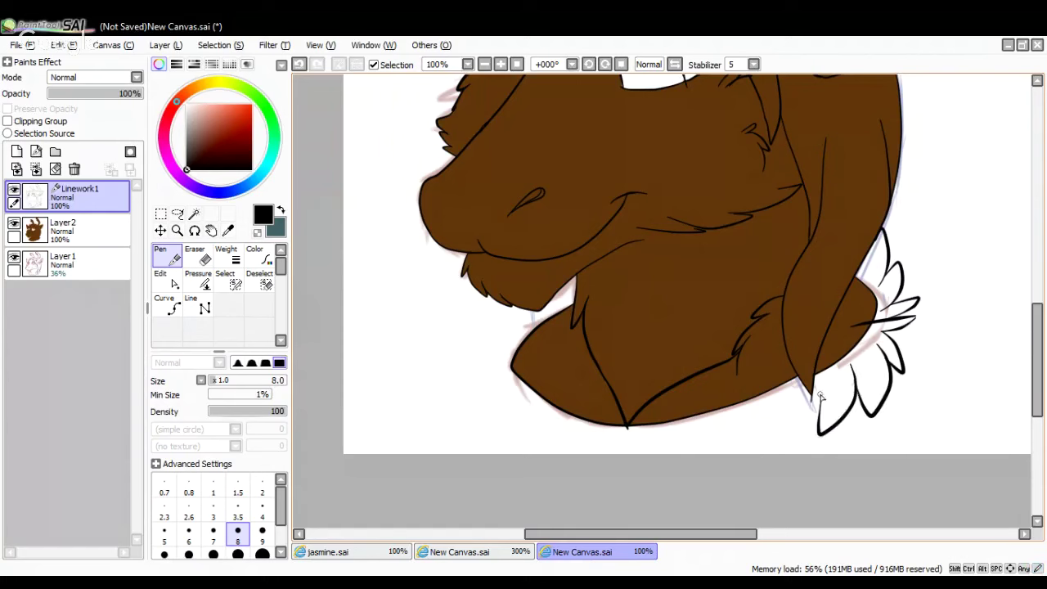
mouse_move(805, 435)
mouse_down()
mouse_move(725, 444)
mouse_move(764, 413)
mouse_move(725, 438)
mouse_move(616, 440)
mouse_move(628, 422)
mouse_up()
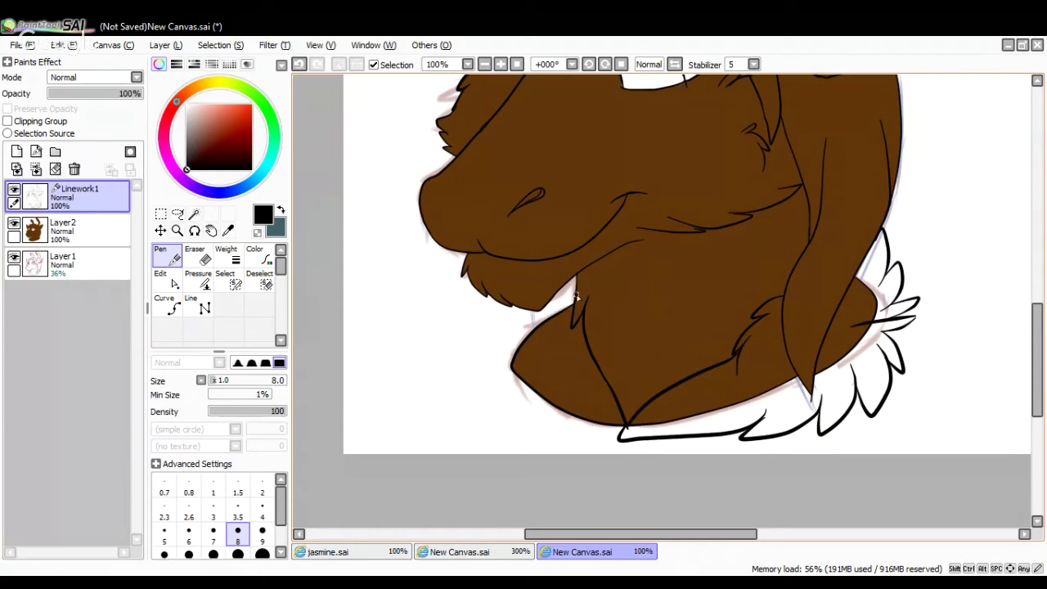
Continue the fur tuft outline from below the chin around the bust's left side to its lower edge, undoing the failed strokes
drag(563, 286, 530, 329)
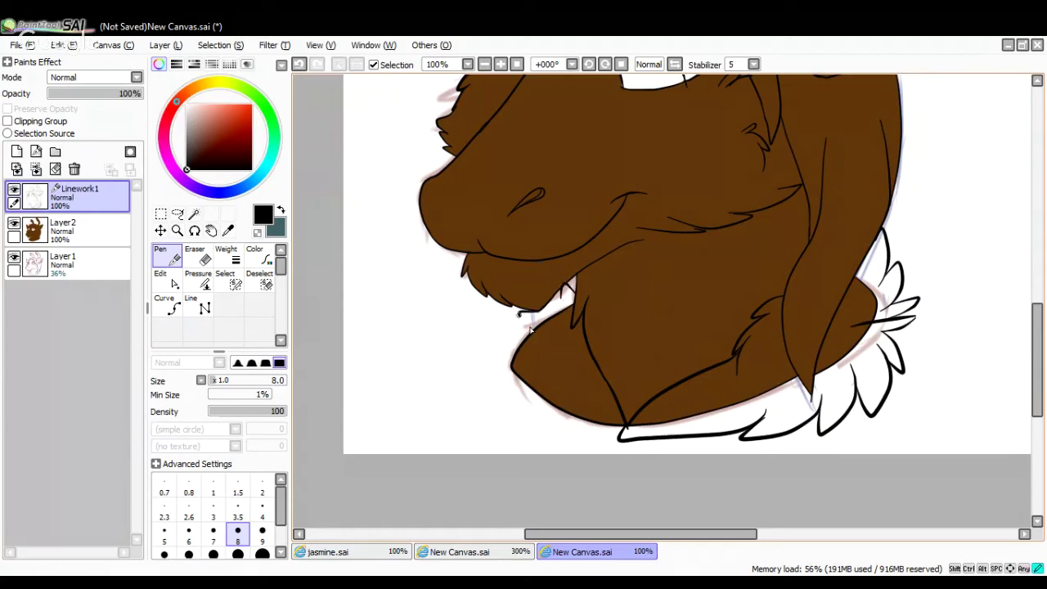
click(298, 64)
click(299, 65)
mouse_move(539, 327)
mouse_down()
mouse_move(507, 316)
mouse_move(524, 329)
mouse_move(516, 314)
mouse_move(482, 325)
mouse_move(478, 348)
mouse_move(502, 357)
mouse_up()
click(296, 65)
mouse_move(505, 378)
mouse_down()
mouse_move(533, 414)
mouse_move(569, 405)
mouse_move(613, 425)
mouse_up()
click(298, 64)
click(299, 65)
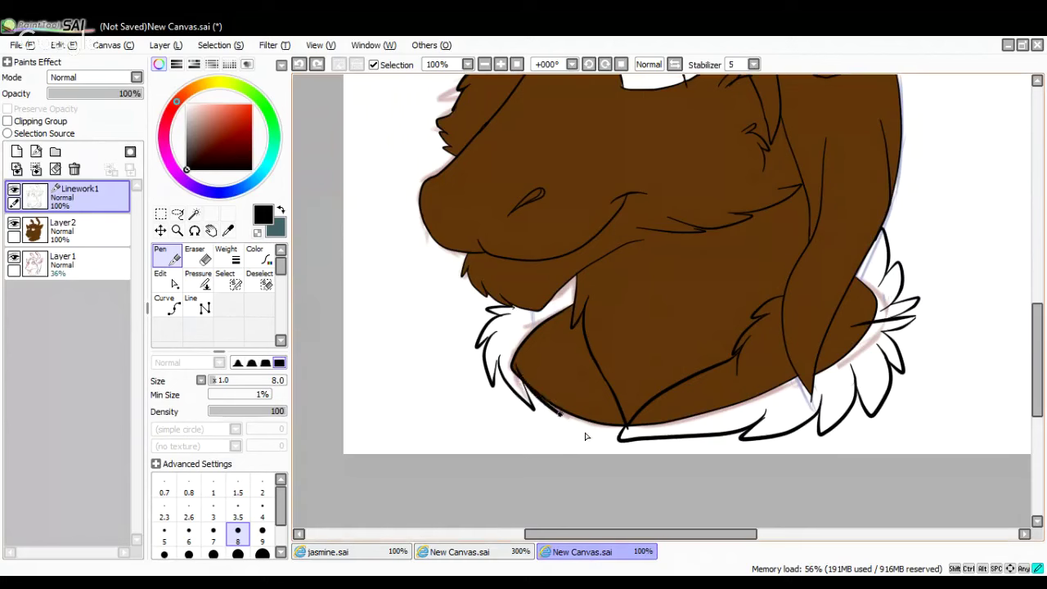
drag(536, 396, 579, 414)
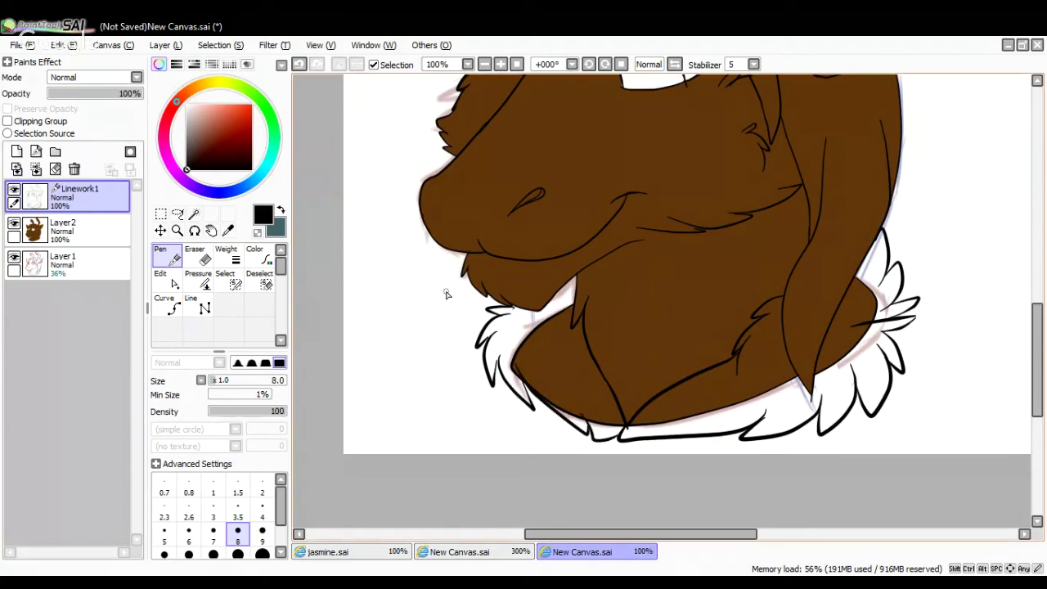
Erase the old bust outline inside the new fur tufts on Linework1 with the size 10 Eraser and return to the Pen
key(e)
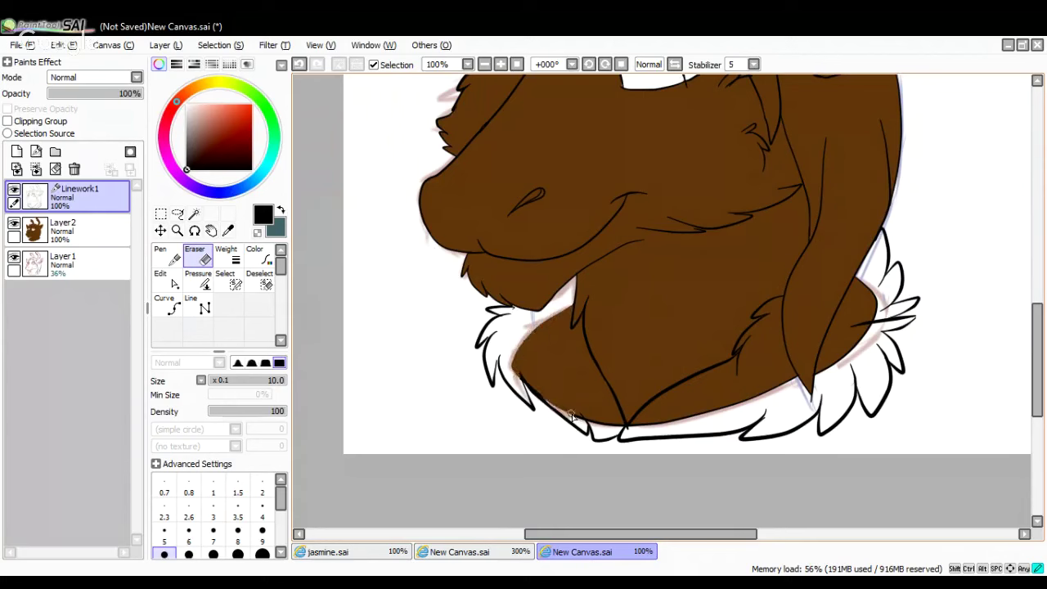
drag(579, 419, 591, 423)
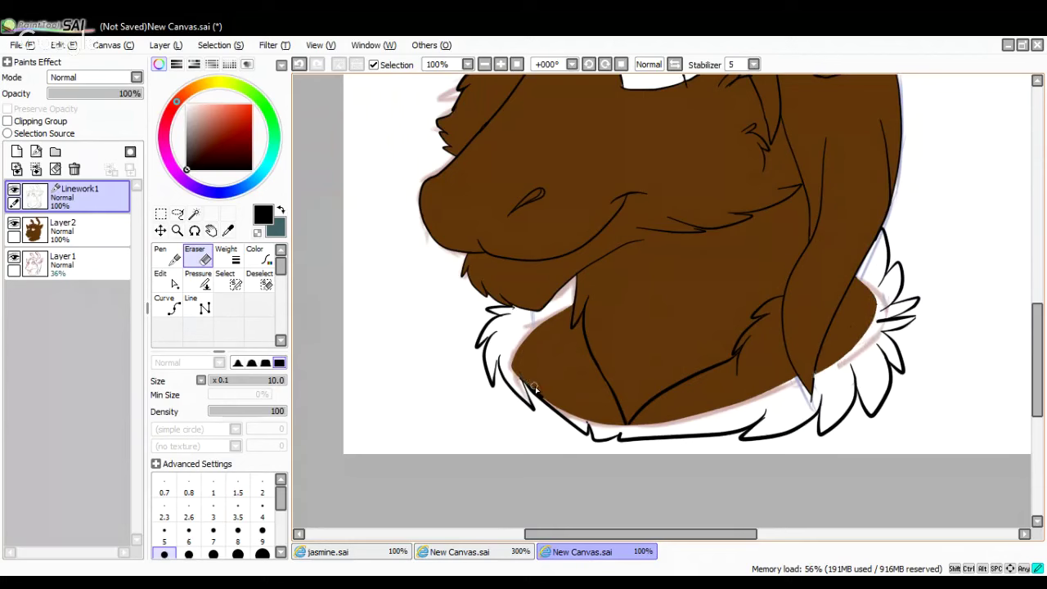
key(n)
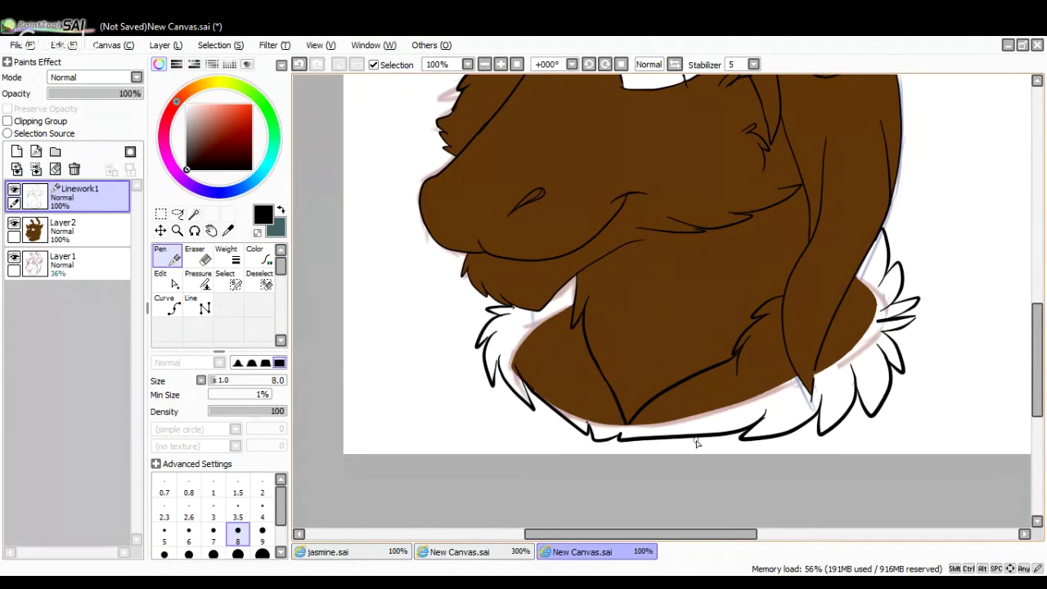
Select the whole character by using the Magic Wand on the Linework1 background and inverting it, and make Layer2 the working layer
click(485, 65)
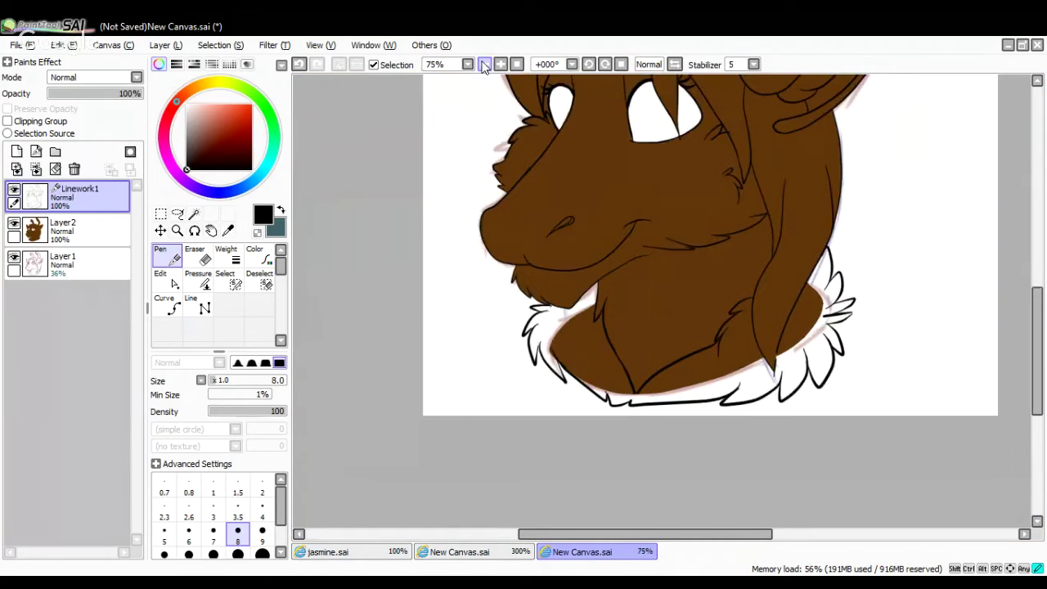
click(484, 65)
click(194, 214)
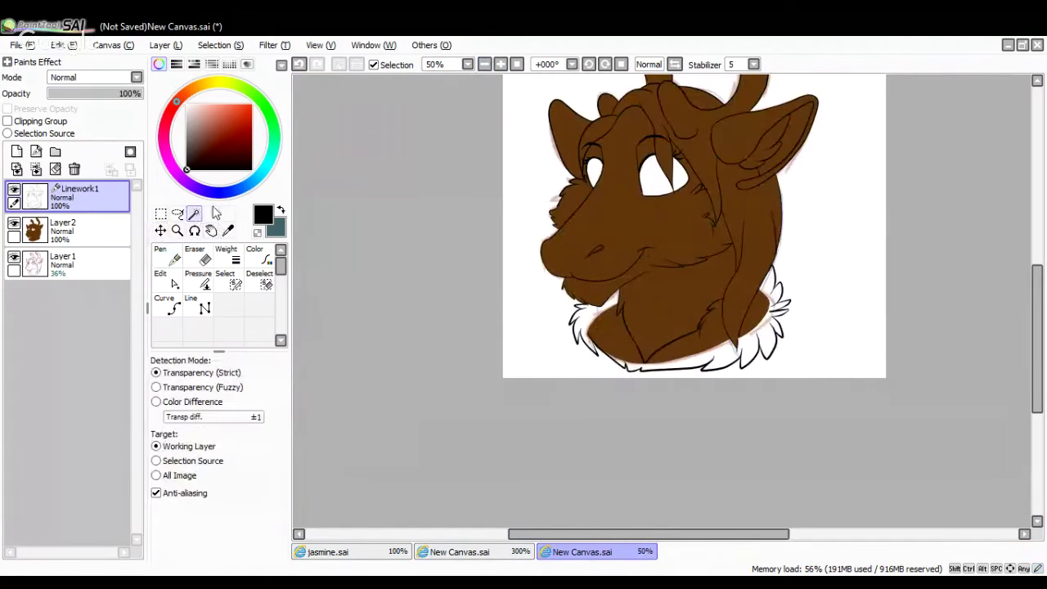
click(531, 250)
click(357, 65)
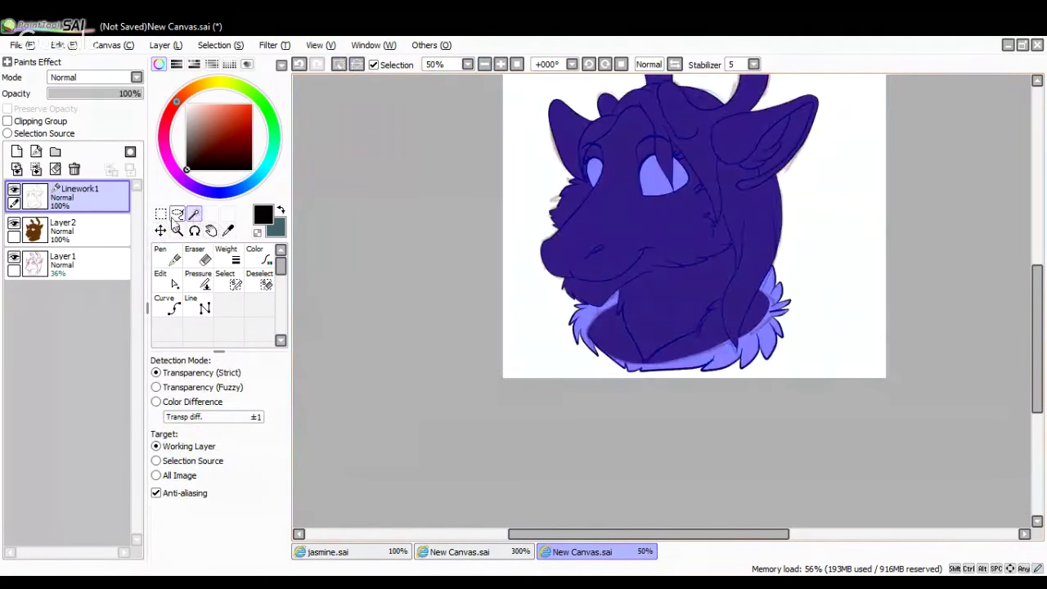
click(162, 214)
click(118, 237)
Sample the face's brown and fill the new chest fur on Layer2 out to the tuft outline with the size 25 Pencil
click(227, 230)
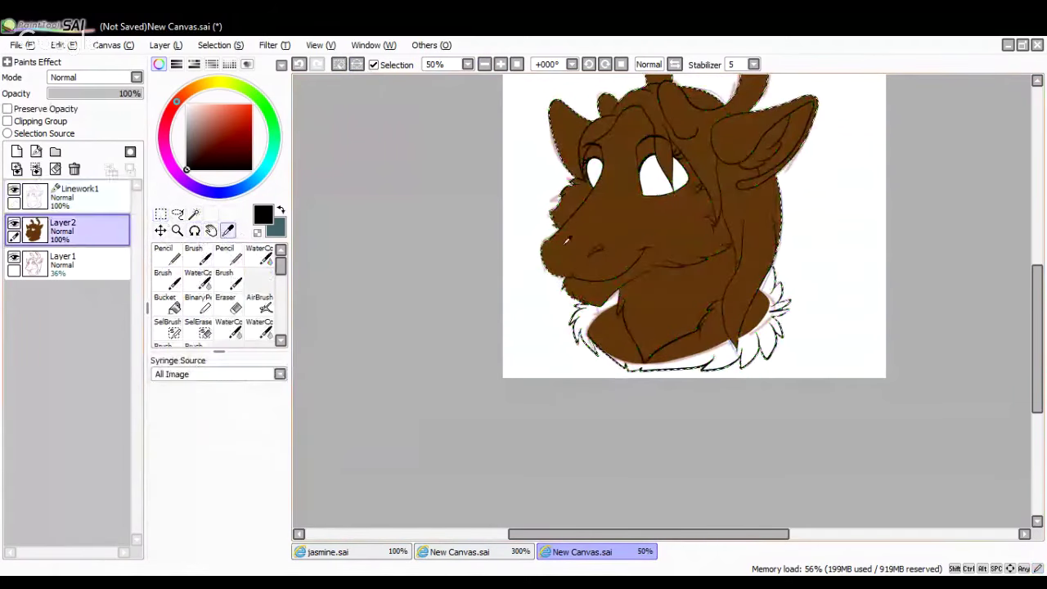
click(597, 217)
click(167, 255)
mouse_move(606, 296)
mouse_down()
mouse_move(579, 332)
mouse_move(612, 277)
mouse_move(622, 289)
mouse_up()
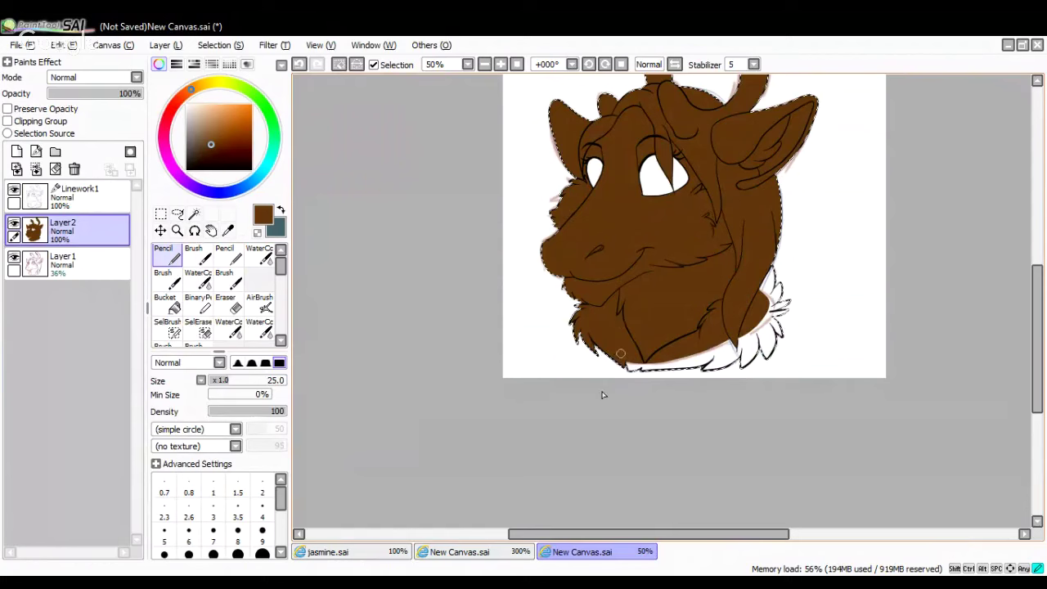
mouse_move(621, 376)
mouse_down()
mouse_move(696, 385)
mouse_move(774, 259)
mouse_move(784, 318)
mouse_up()
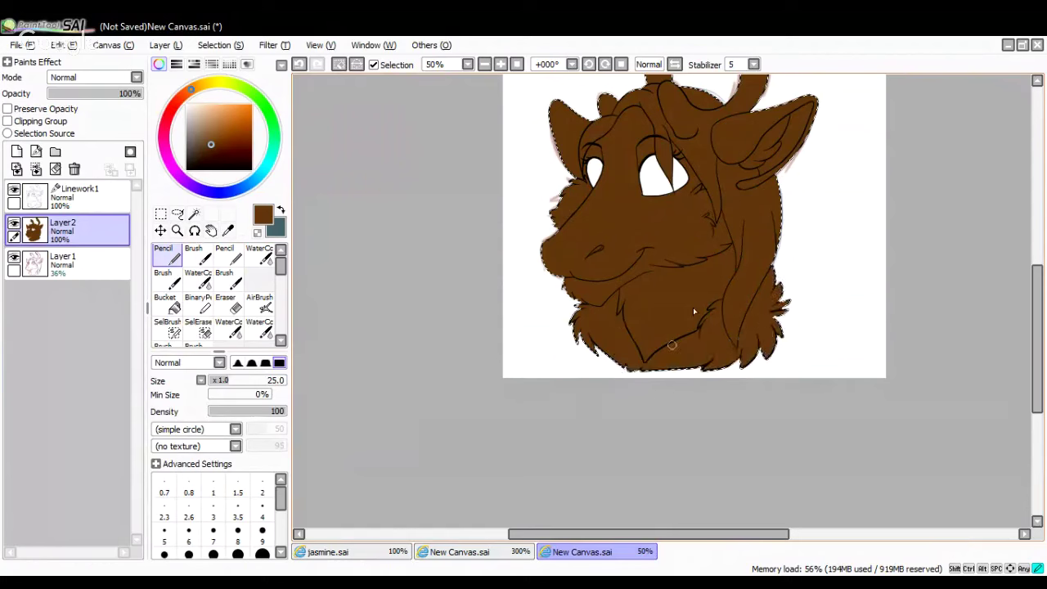
Pick the muzzle's dark grey from the reference sheet, adjust its shade, and return to the drawing with the Pencil
click(228, 230)
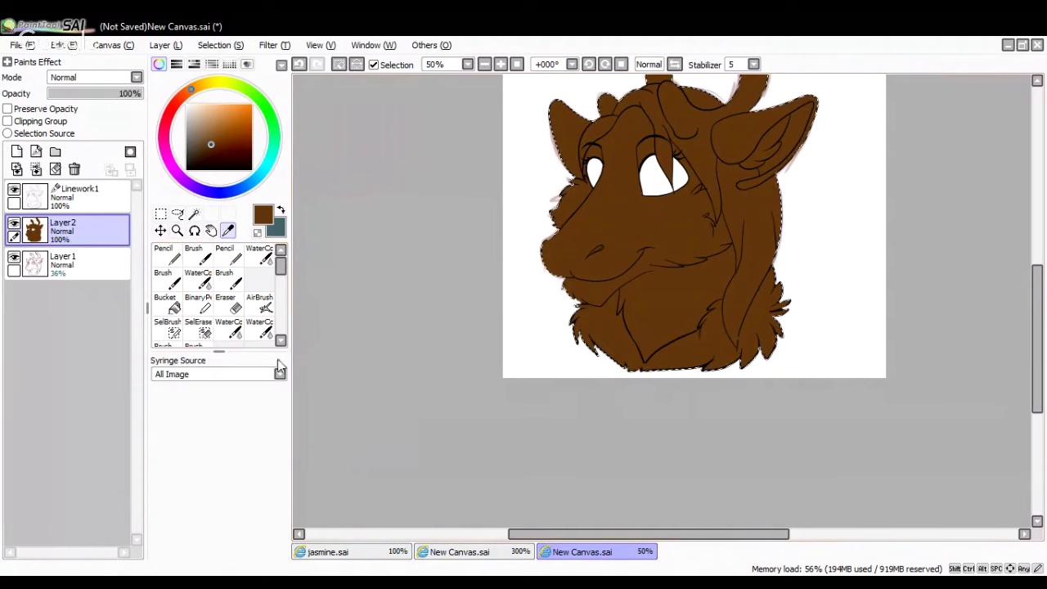
click(470, 553)
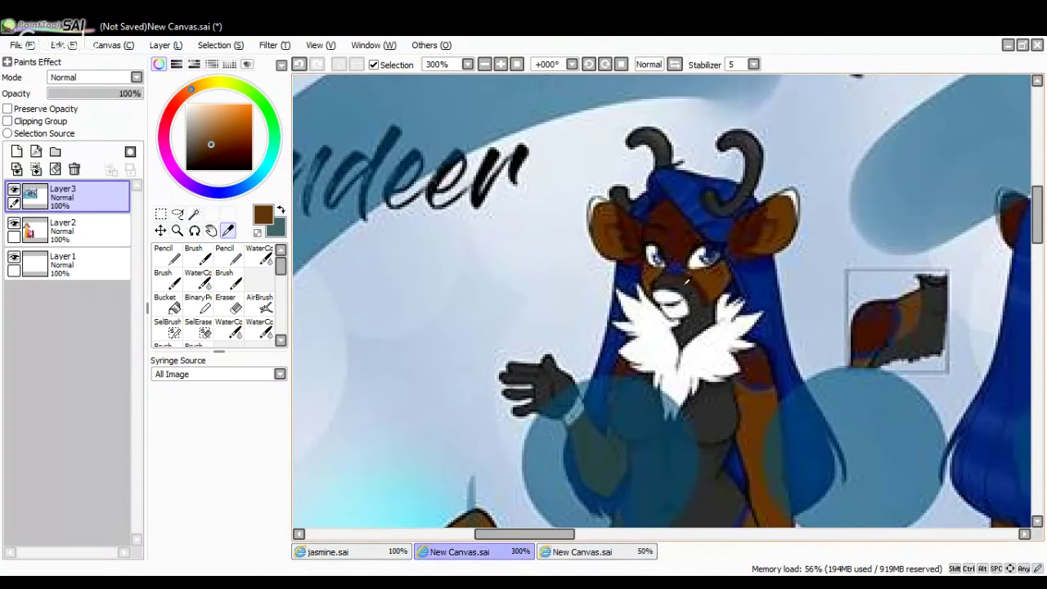
click(646, 287)
click(187, 159)
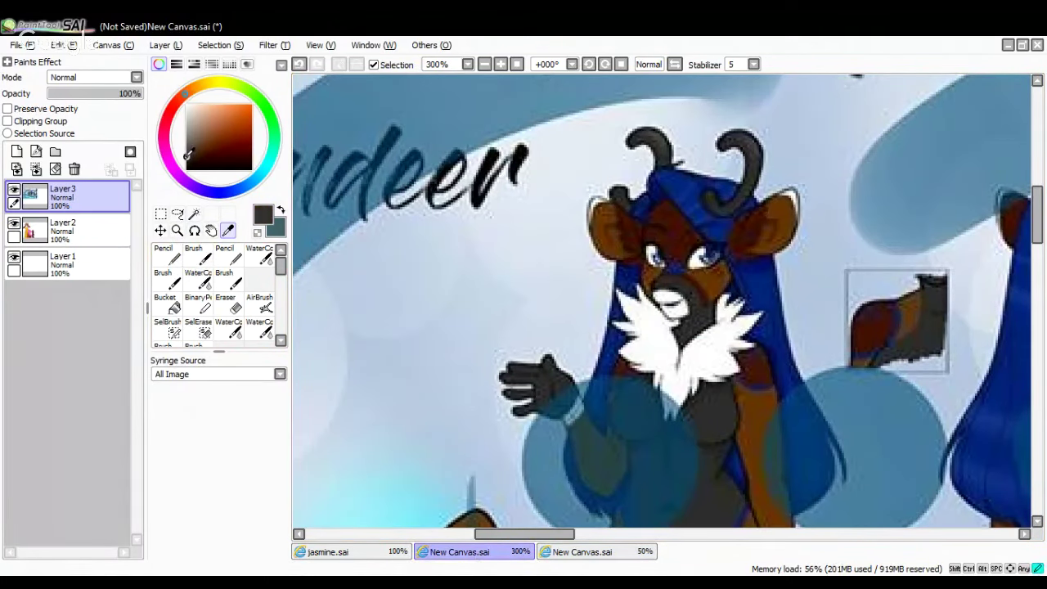
click(168, 255)
click(610, 553)
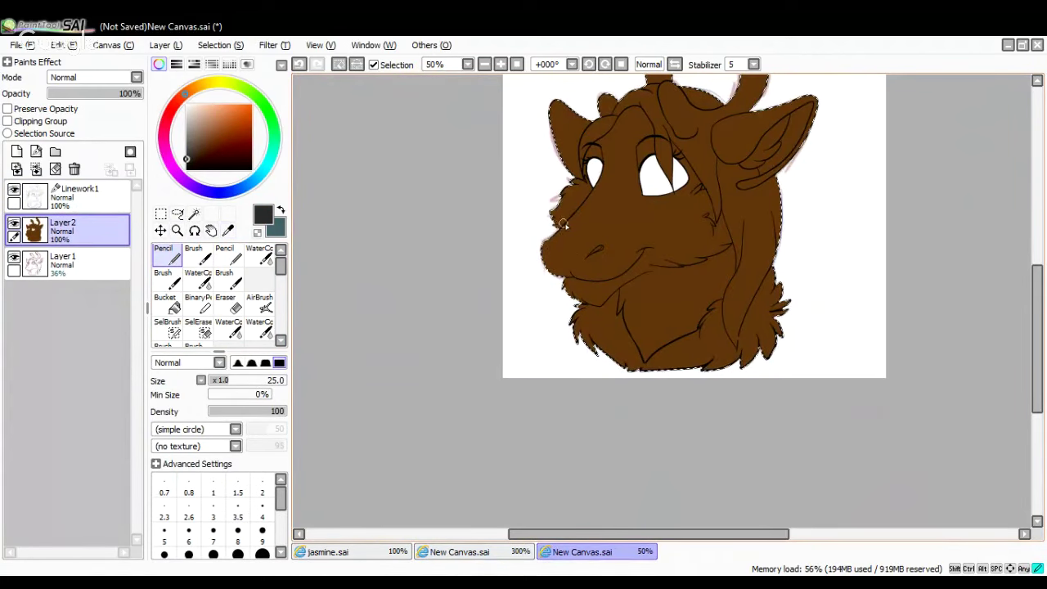
Paint the muzzle and chin dark grey on Layer2, with a rounded edge running from the nose bridge to the jaw
mouse_move(563, 224)
mouse_down()
mouse_move(601, 220)
mouse_move(617, 239)
mouse_move(615, 293)
mouse_up()
click(499, 64)
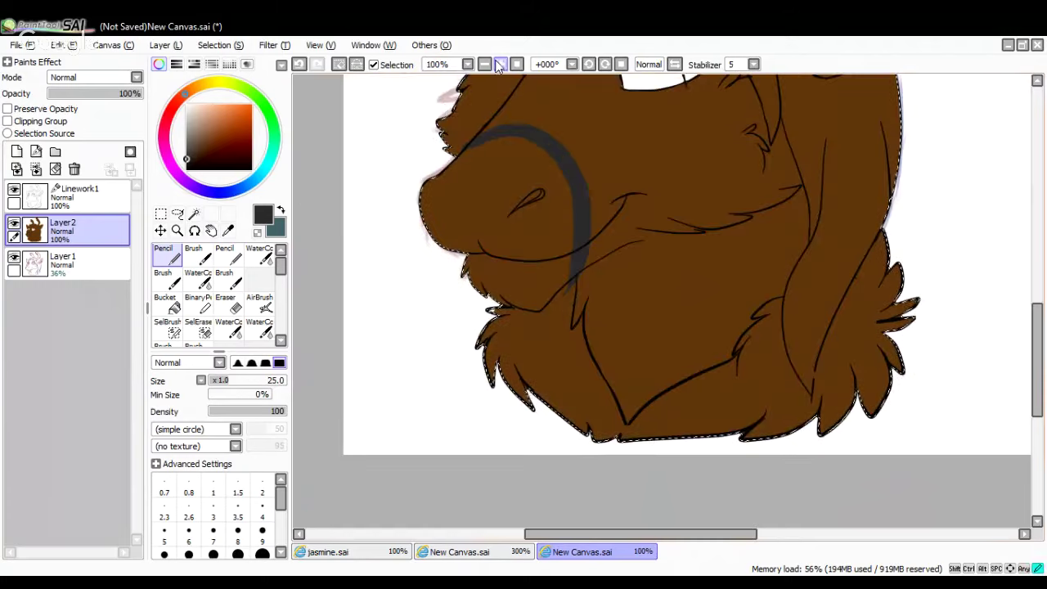
mouse_move(434, 191)
mouse_down()
mouse_move(428, 205)
mouse_move(434, 182)
mouse_move(507, 145)
mouse_move(563, 202)
mouse_move(563, 244)
mouse_up()
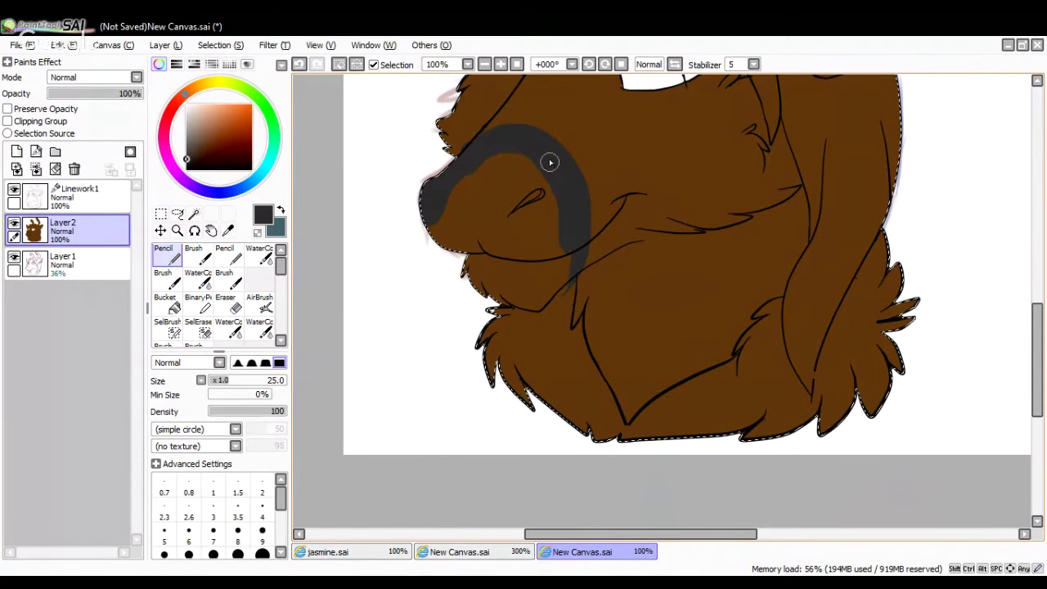
mouse_move(550, 162)
mouse_down()
mouse_move(589, 201)
mouse_move(538, 171)
mouse_up()
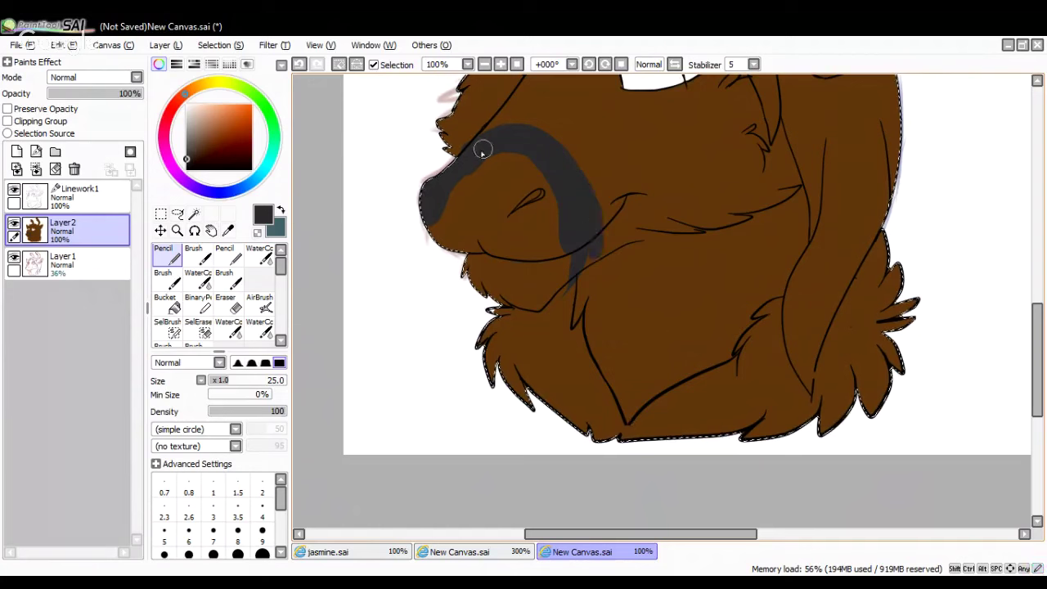
drag(483, 149, 511, 132)
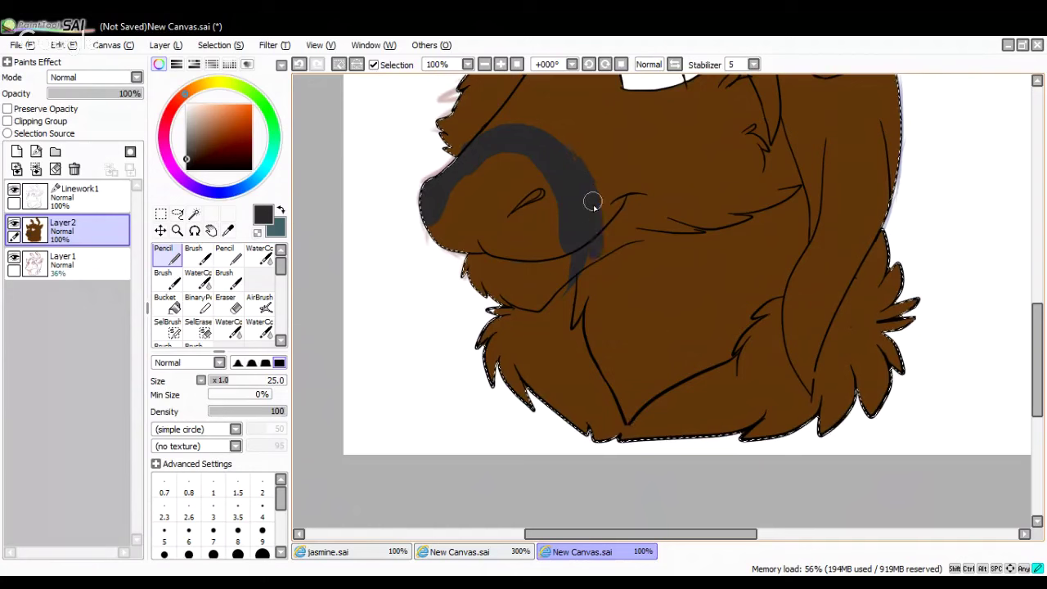
mouse_move(532, 187)
mouse_down()
mouse_move(508, 166)
mouse_move(438, 256)
mouse_move(469, 249)
mouse_move(483, 281)
mouse_move(532, 306)
mouse_move(566, 269)
mouse_move(593, 259)
mouse_move(547, 292)
mouse_move(565, 259)
mouse_move(525, 271)
mouse_move(499, 229)
mouse_move(477, 218)
mouse_move(471, 245)
mouse_move(508, 254)
mouse_move(483, 222)
mouse_move(501, 171)
mouse_move(518, 216)
mouse_move(498, 154)
mouse_move(531, 158)
mouse_move(557, 256)
mouse_up()
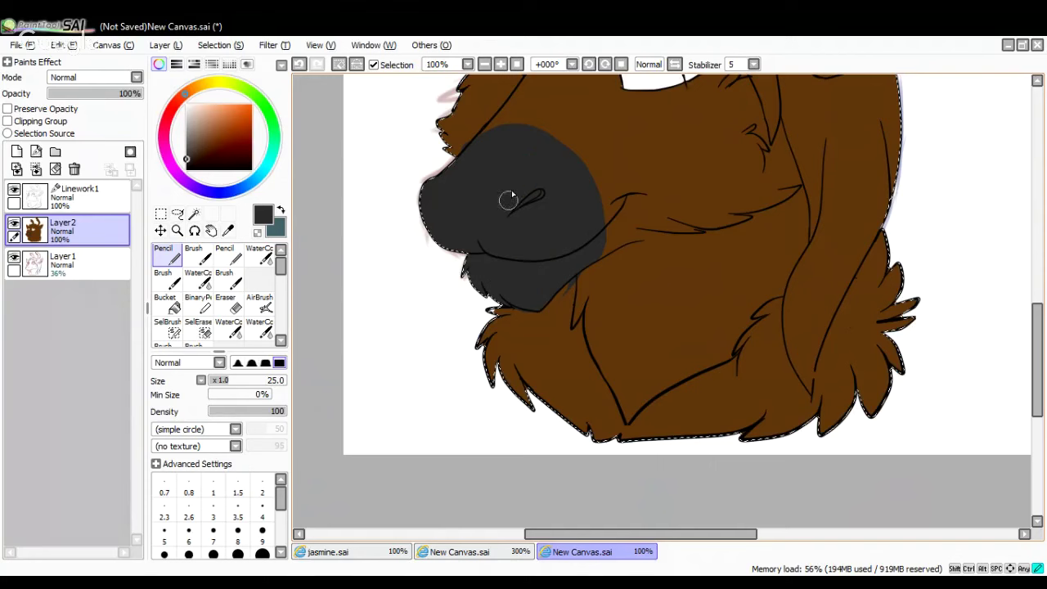
Sample the dark reddish brown of the reindeer's forehead from the reference sheet and return to the upper head in the drawing
click(501, 556)
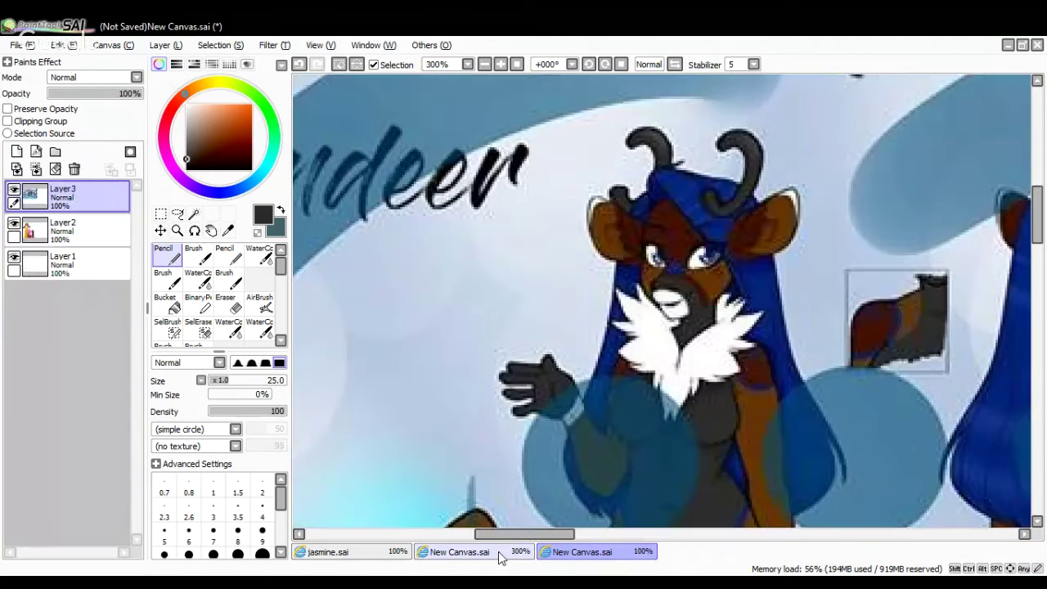
key(alt)
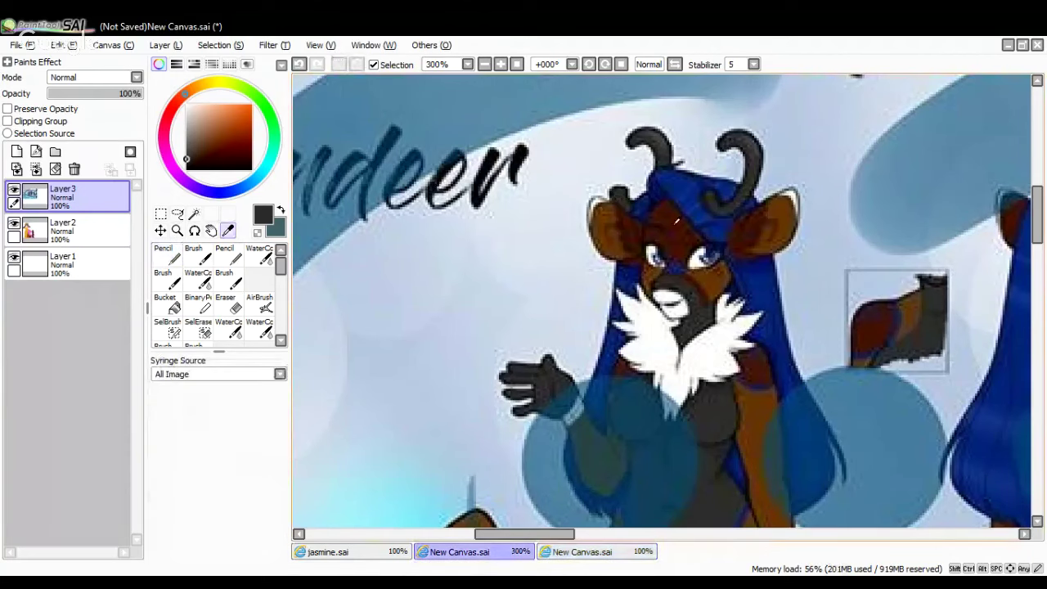
alt+click(677, 221)
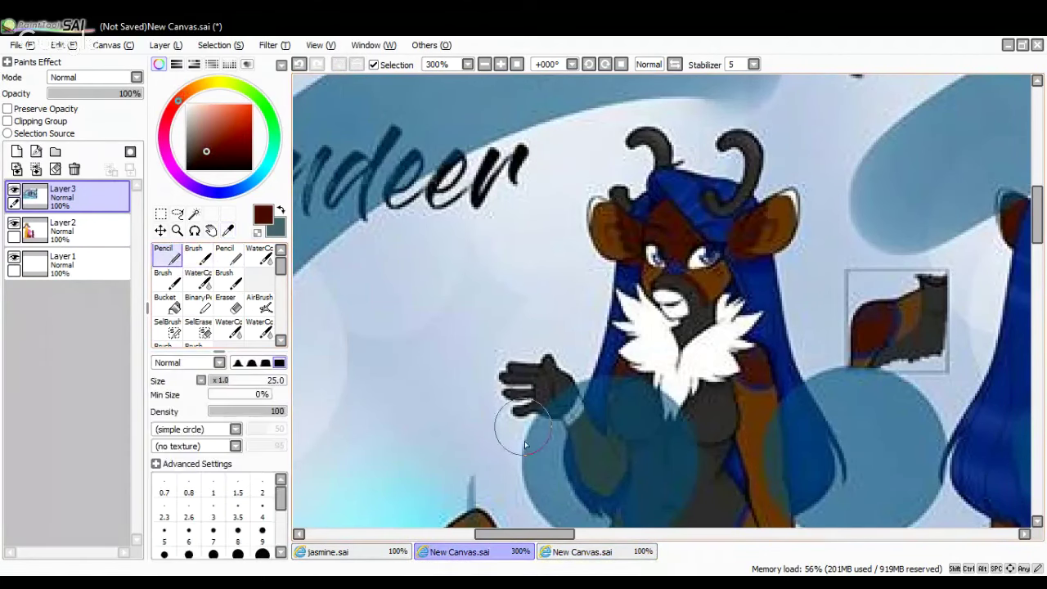
click(581, 554)
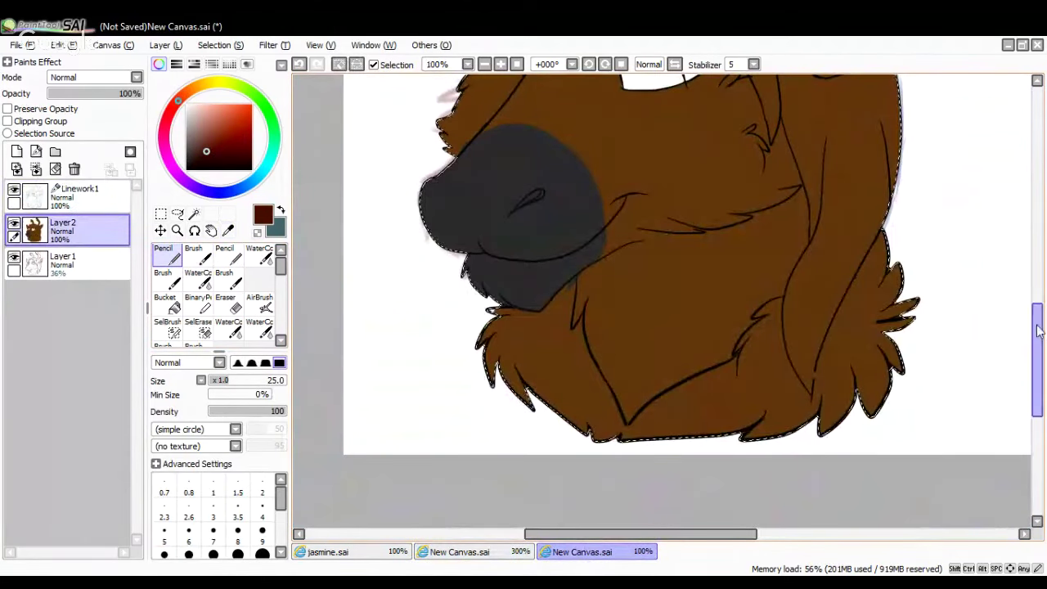
drag(1037, 331, 1037, 264)
Examine the face and chest markings on the small outlined reindeer figure of the reference sheet at 300% zoom
click(517, 553)
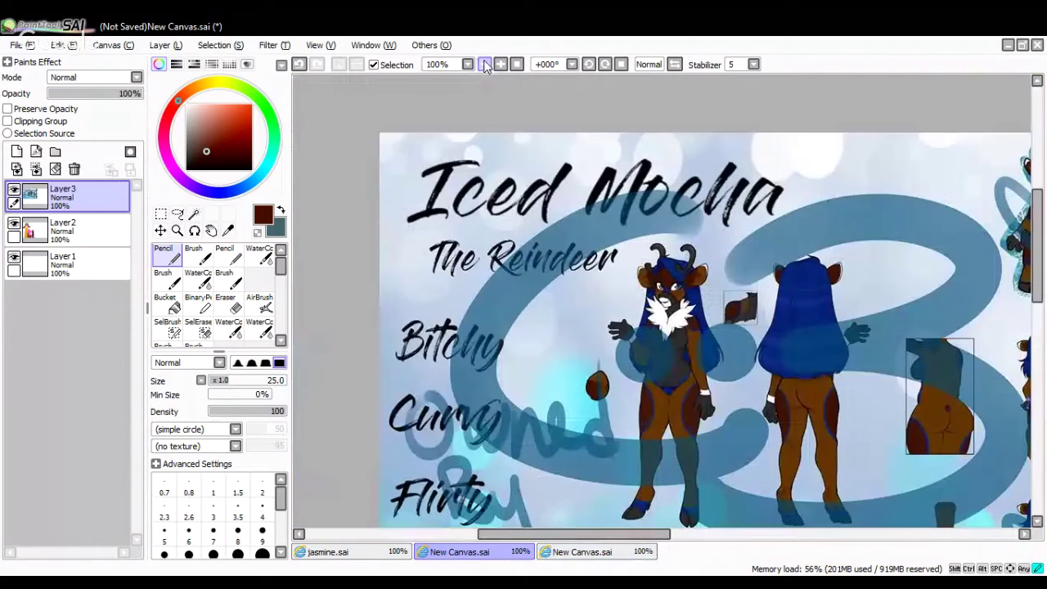
click(485, 64)
drag(608, 532, 704, 530)
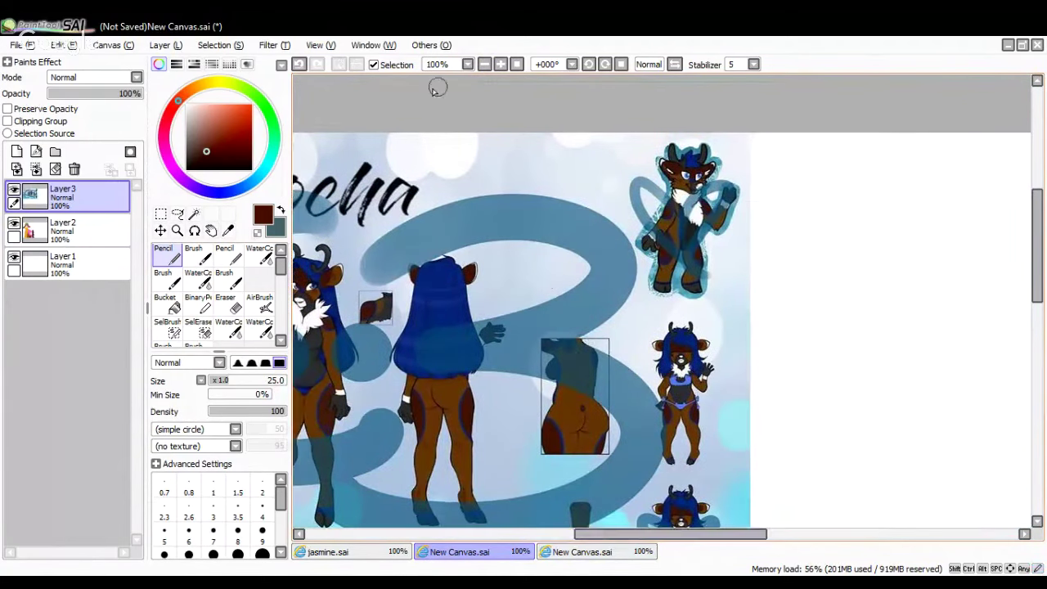
click(501, 64)
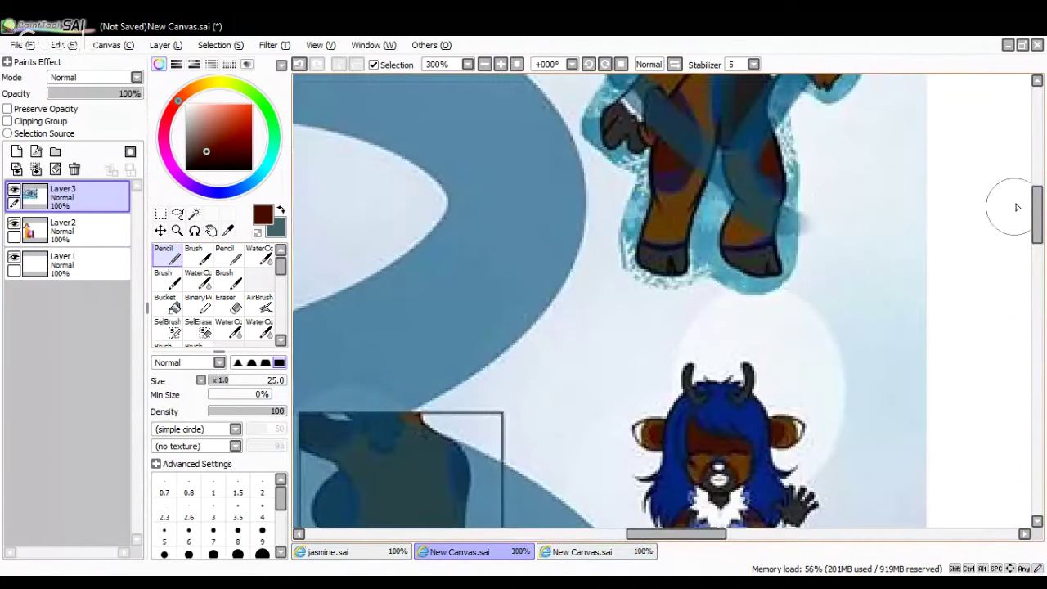
scroll(1017, 208, up, 5)
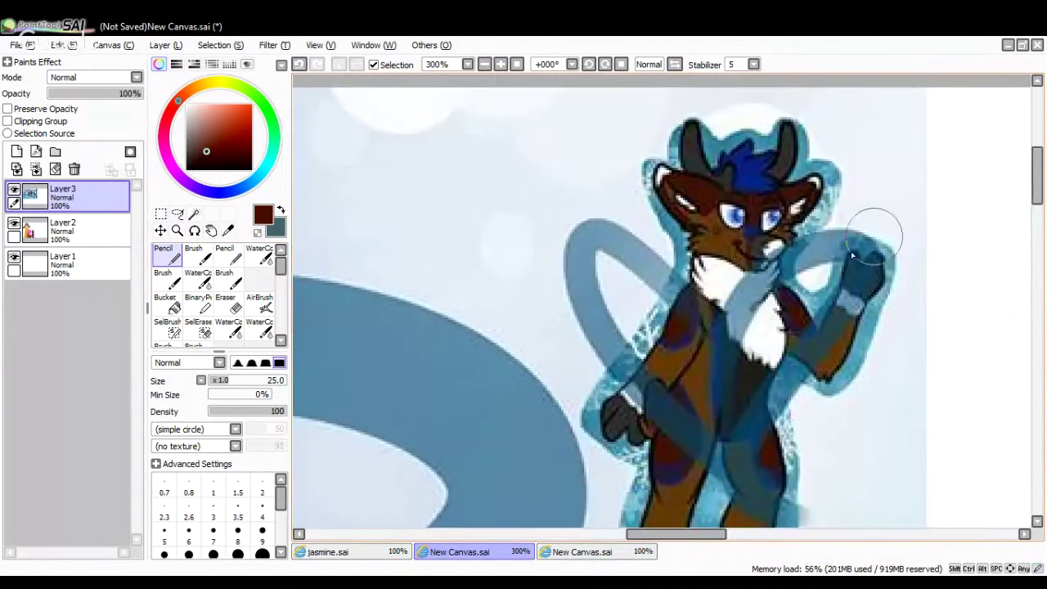
Paint the forehead and the area around the inner eyes dark reddish brown, ending in an arc across the nose bridge, following the reference sheet
click(578, 553)
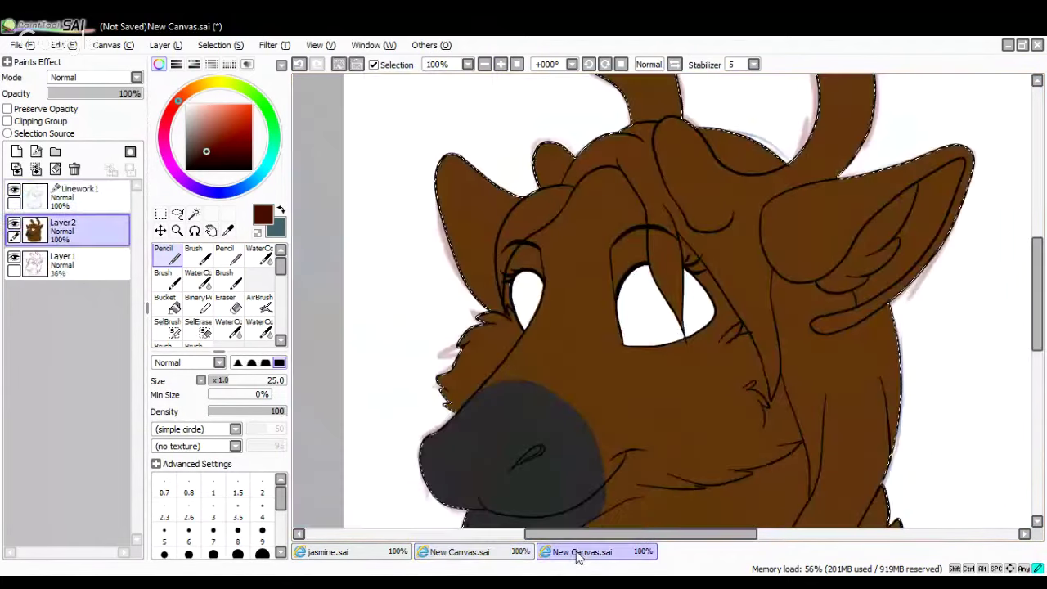
click(458, 553)
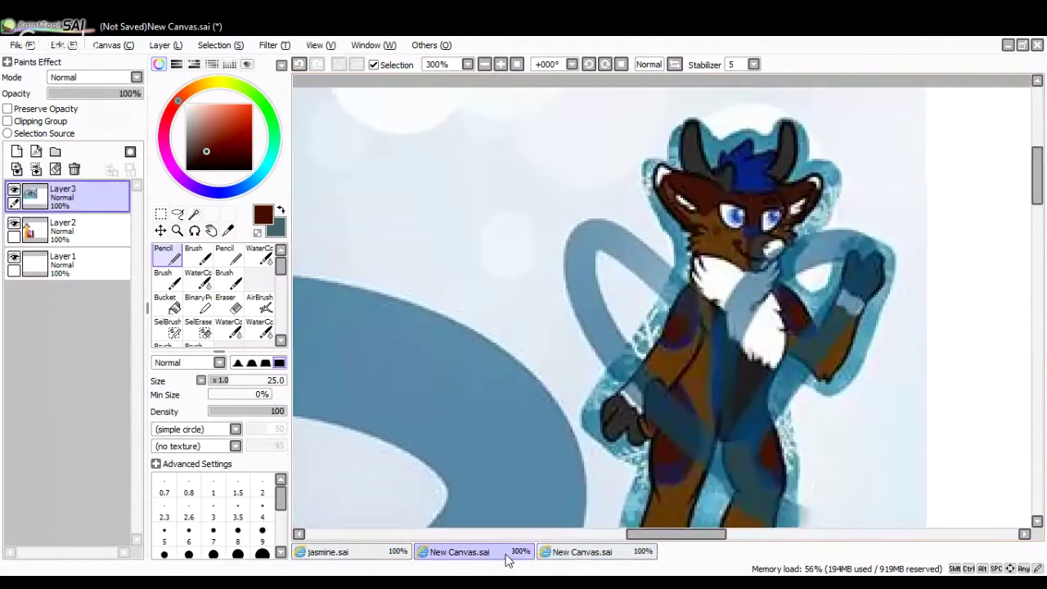
click(581, 552)
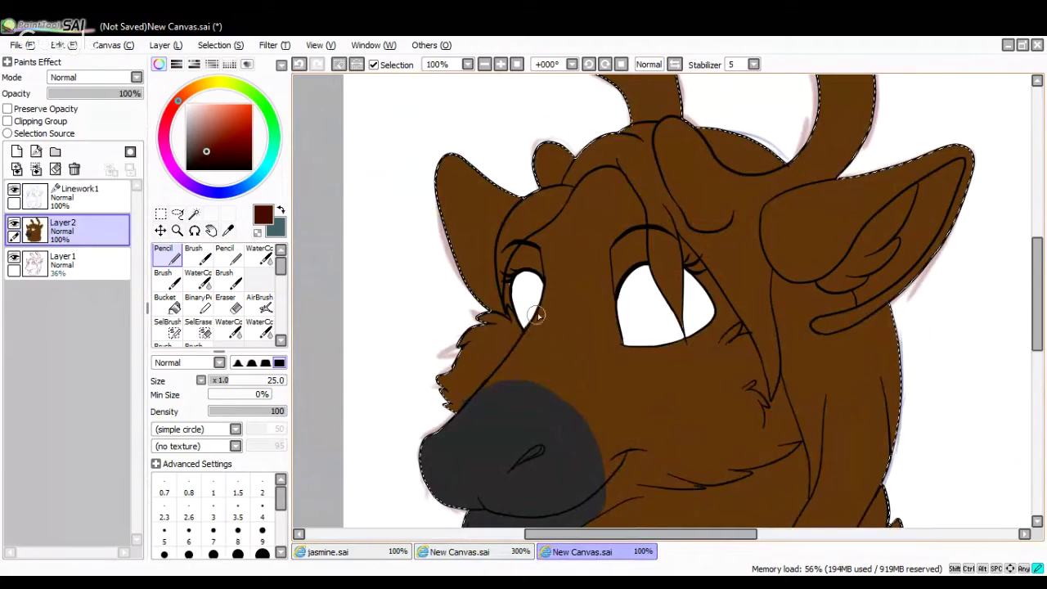
mouse_move(540, 308)
mouse_down()
mouse_move(591, 304)
mouse_move(607, 354)
mouse_up()
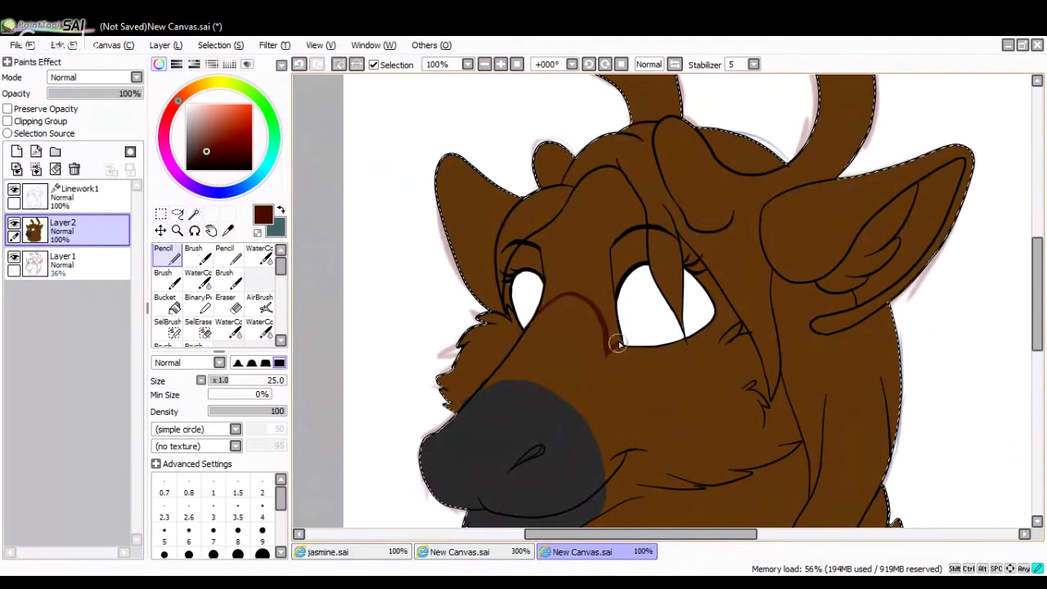
click(299, 66)
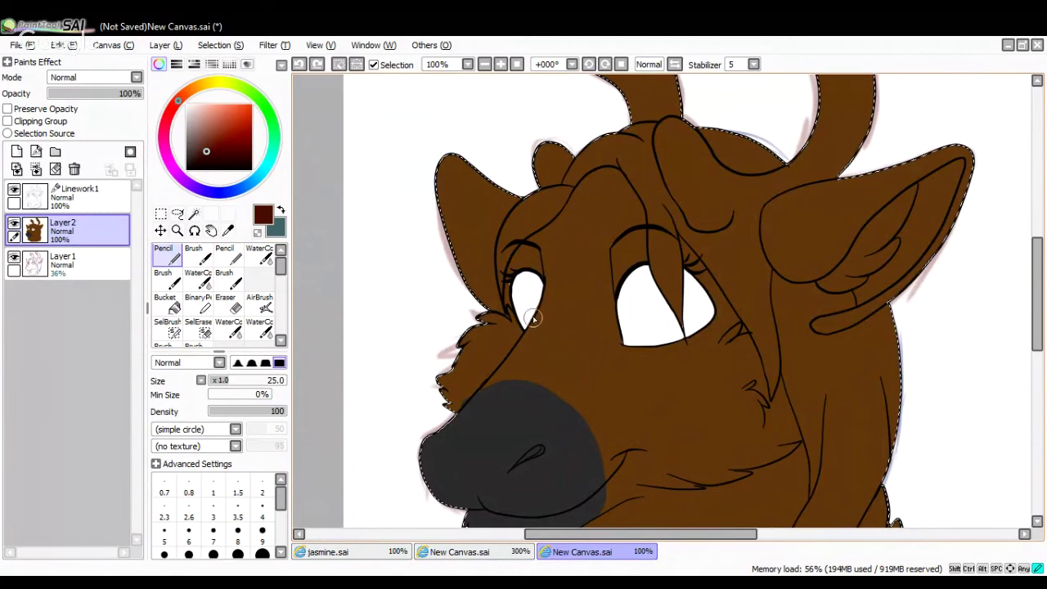
mouse_move(542, 291)
mouse_down()
mouse_move(585, 289)
mouse_move(626, 348)
mouse_up()
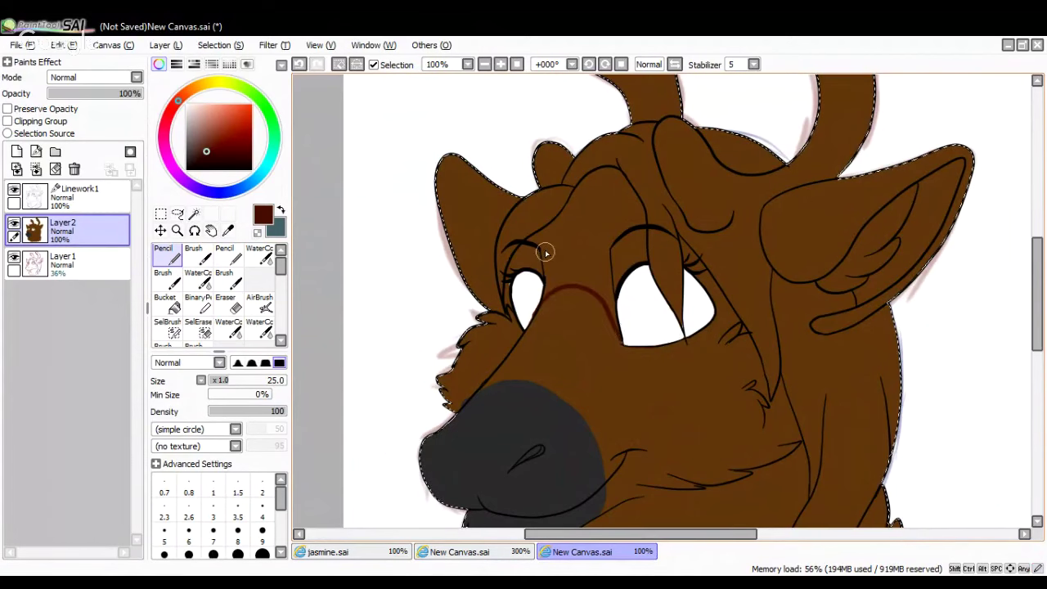
drag(522, 246, 507, 301)
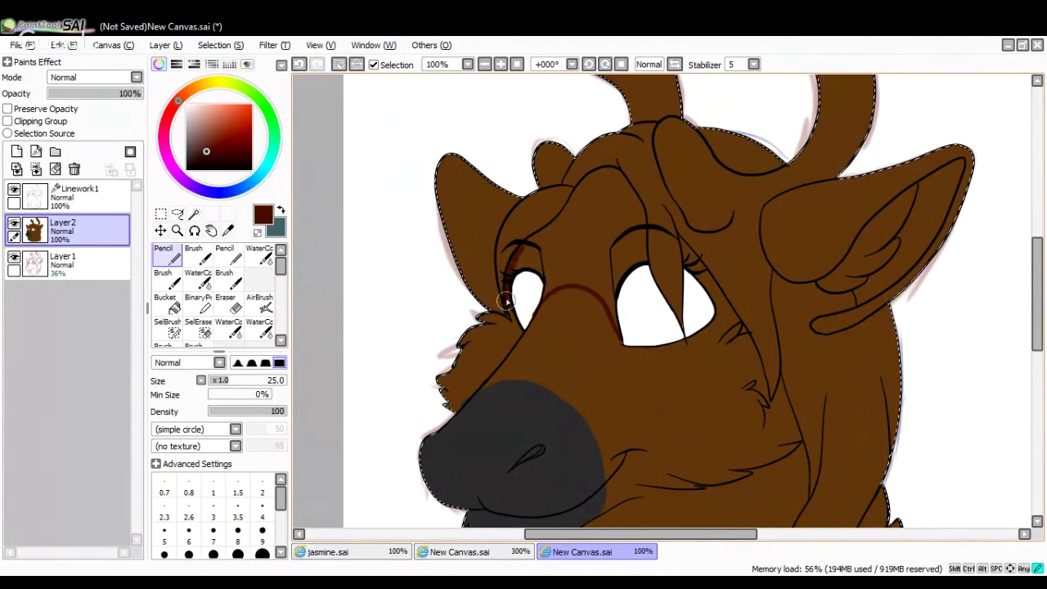
mouse_move(521, 250)
mouse_down()
mouse_move(608, 175)
mouse_move(634, 208)
mouse_move(643, 259)
mouse_move(617, 287)
mouse_move(618, 328)
mouse_move(590, 284)
mouse_move(545, 293)
mouse_move(540, 269)
mouse_move(520, 260)
mouse_move(543, 243)
mouse_move(531, 261)
mouse_move(544, 264)
mouse_move(528, 262)
mouse_move(531, 247)
mouse_move(608, 290)
mouse_move(630, 241)
mouse_move(608, 189)
mouse_move(569, 221)
mouse_move(586, 211)
mouse_move(579, 229)
mouse_move(610, 203)
mouse_move(616, 250)
mouse_up()
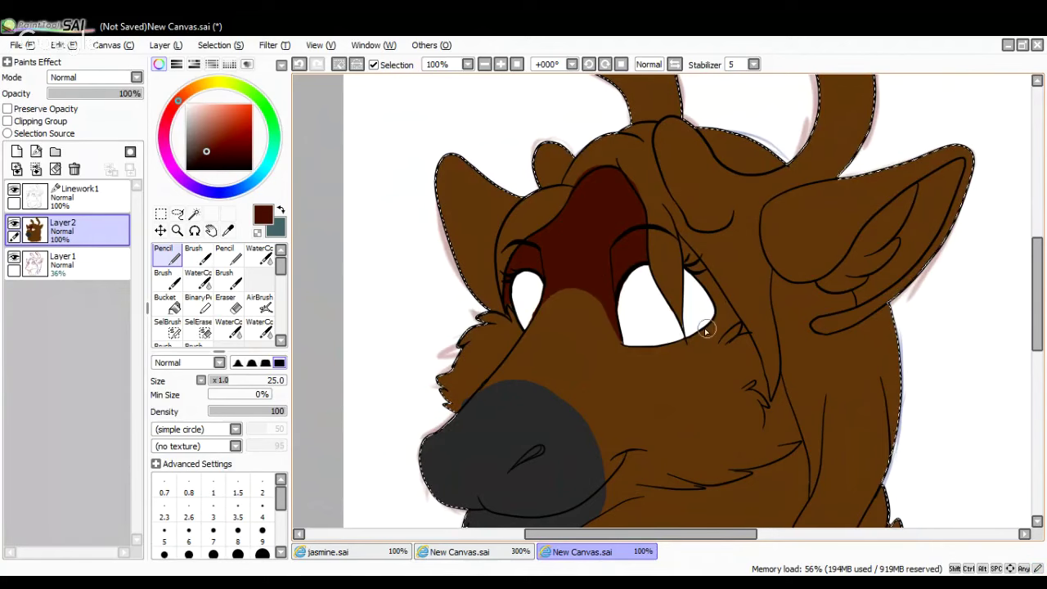
Compare the eye markings with the reference sheet and extend the dark reddish brown around the near eye's outer corner
click(468, 553)
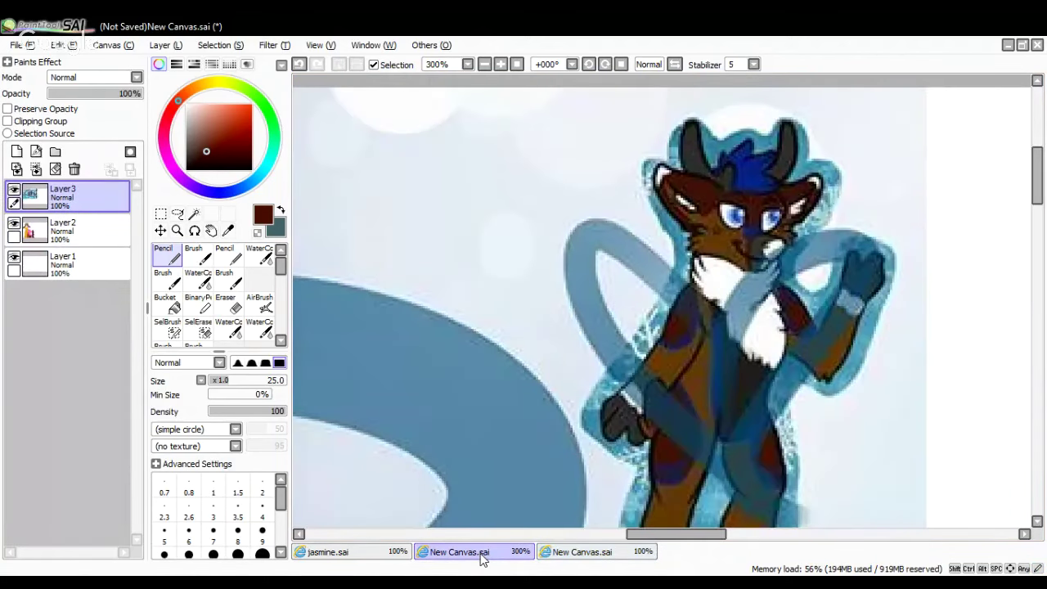
click(582, 552)
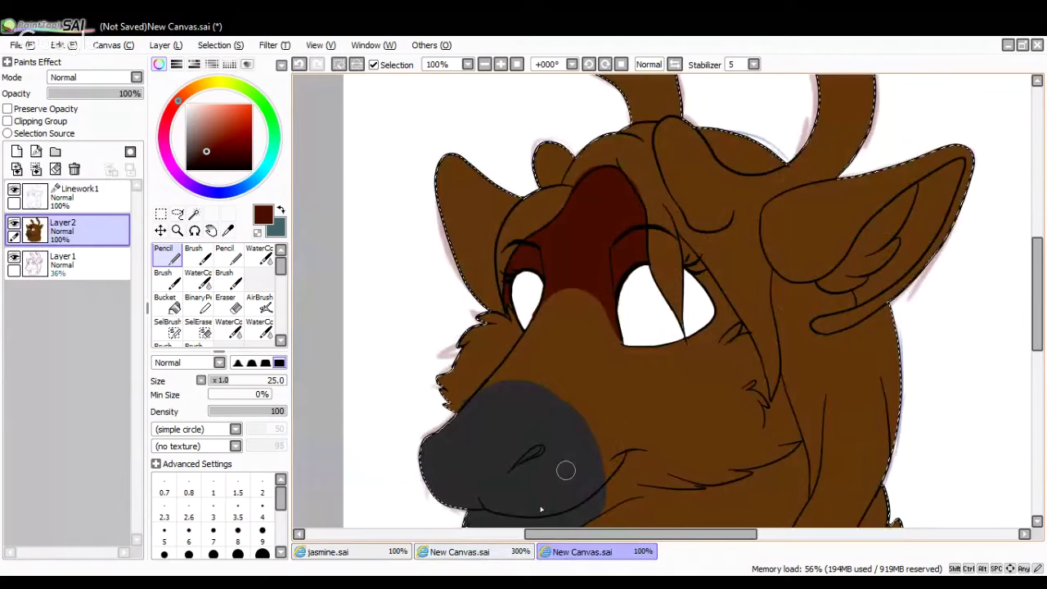
click(468, 553)
click(614, 554)
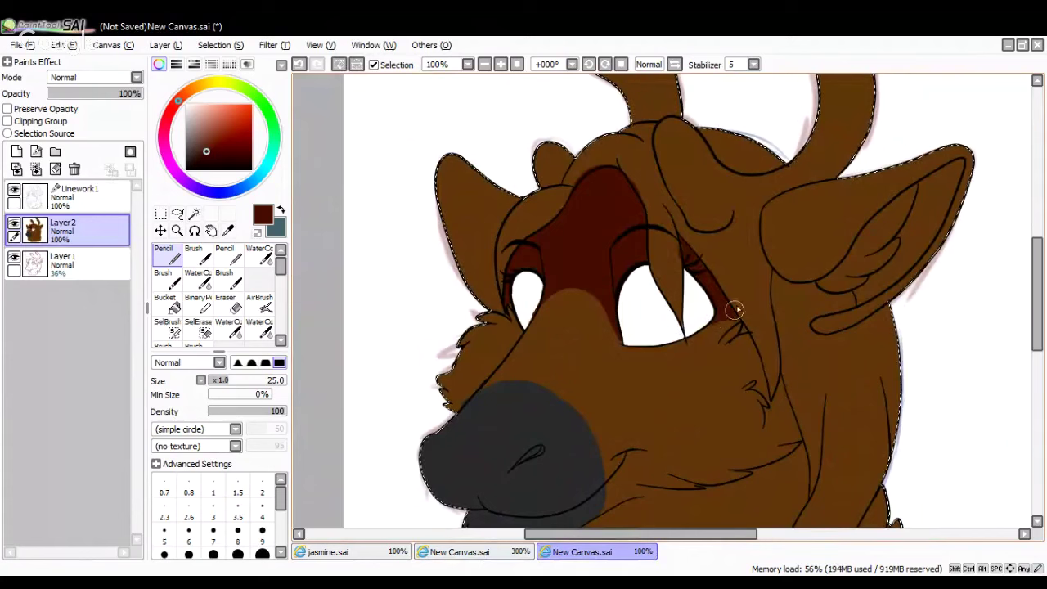
Paint both ears dark reddish brown, including the near ear's inner fur and lower edge
mouse_move(453, 149)
mouse_down()
mouse_move(474, 167)
mouse_move(477, 188)
mouse_move(504, 203)
mouse_move(513, 196)
mouse_move(486, 251)
mouse_move(496, 302)
mouse_up()
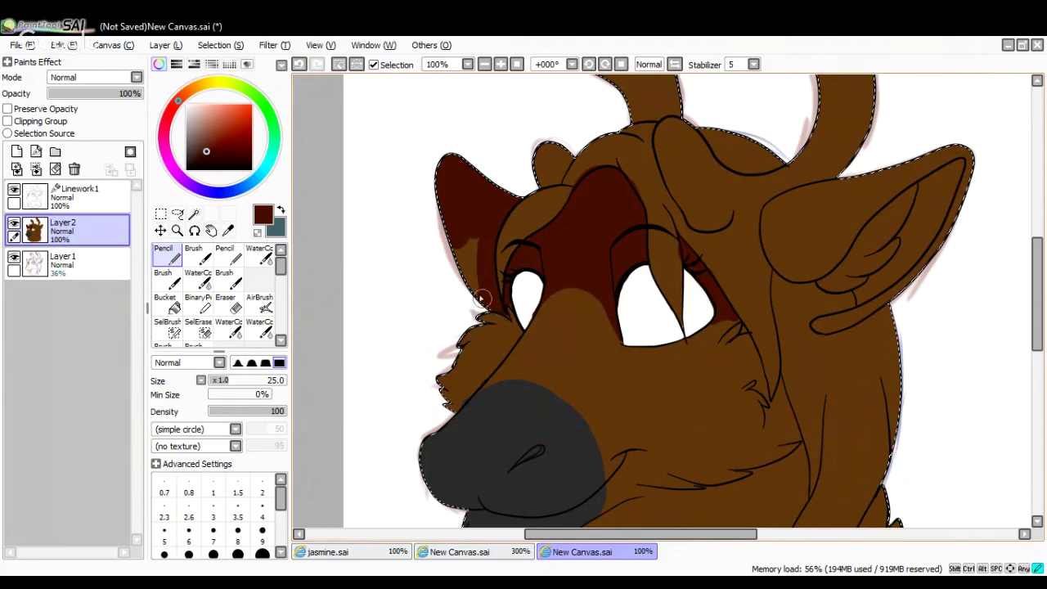
drag(482, 299, 463, 246)
click(813, 213)
mouse_move(812, 213)
mouse_down()
mouse_move(769, 237)
mouse_move(798, 276)
mouse_move(828, 263)
mouse_move(777, 226)
mouse_move(781, 205)
mouse_move(848, 186)
mouse_move(816, 195)
mouse_move(790, 251)
mouse_move(832, 203)
mouse_move(833, 245)
mouse_move(874, 172)
mouse_move(876, 225)
mouse_move(892, 226)
mouse_move(934, 127)
mouse_move(928, 217)
mouse_up()
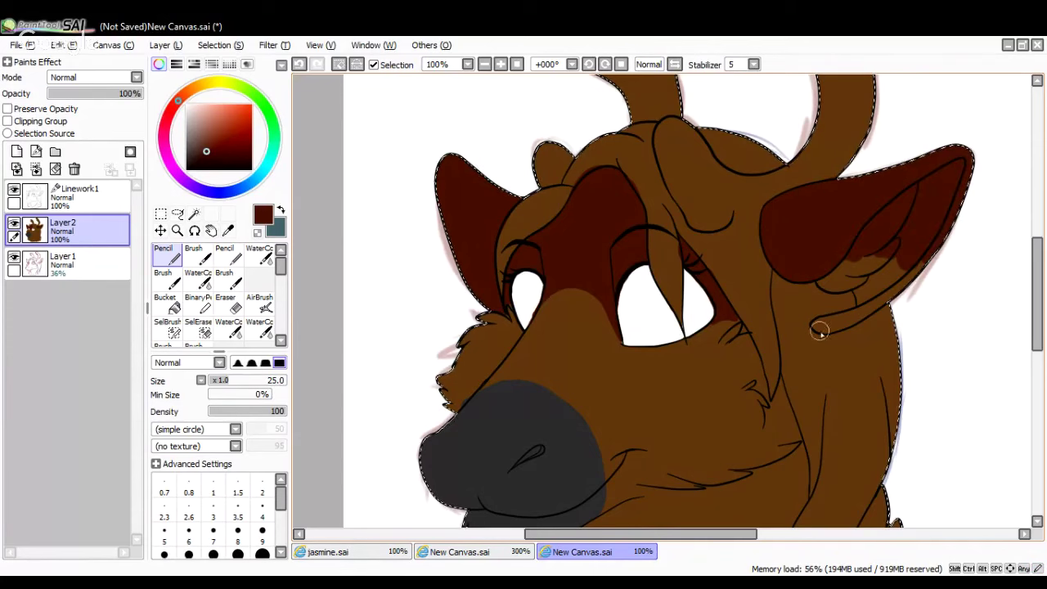
mouse_move(821, 325)
mouse_down()
mouse_move(874, 305)
mouse_move(923, 258)
mouse_move(863, 304)
mouse_move(853, 287)
mouse_move(823, 281)
mouse_move(832, 266)
mouse_move(900, 260)
mouse_up()
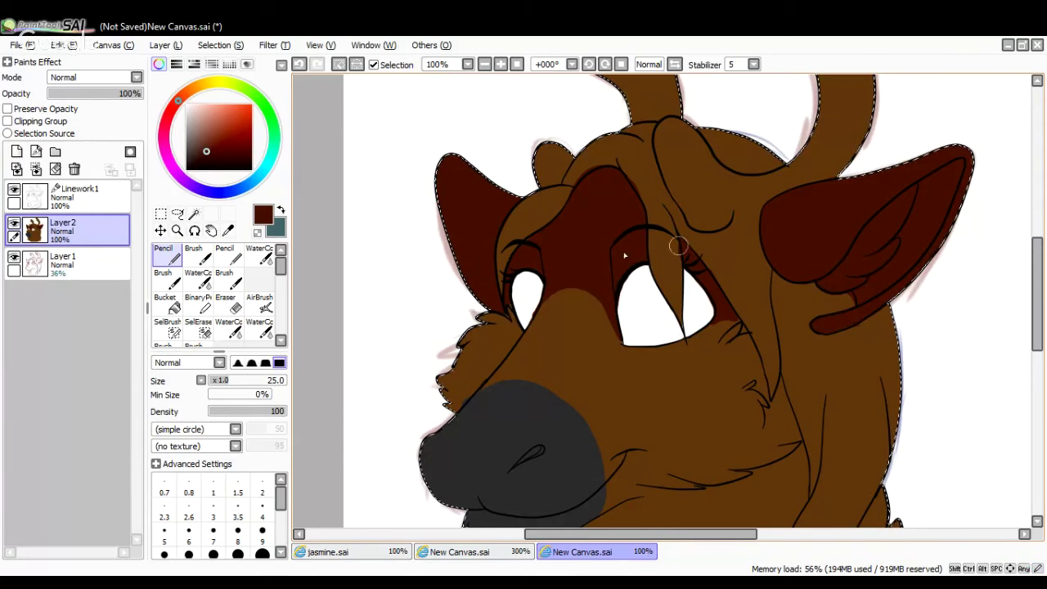
click(228, 230)
click(573, 266)
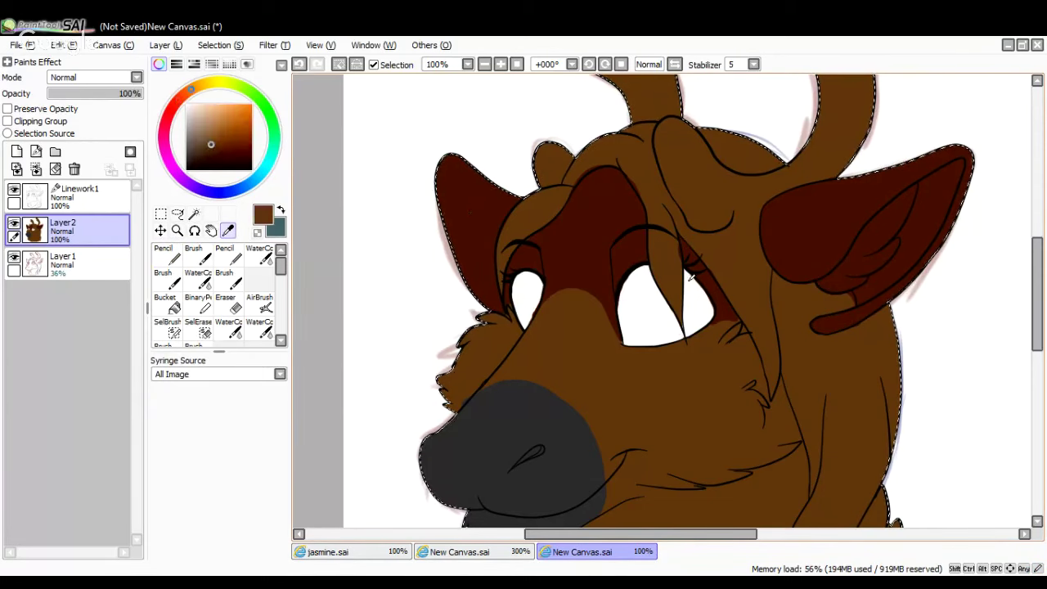
click(163, 254)
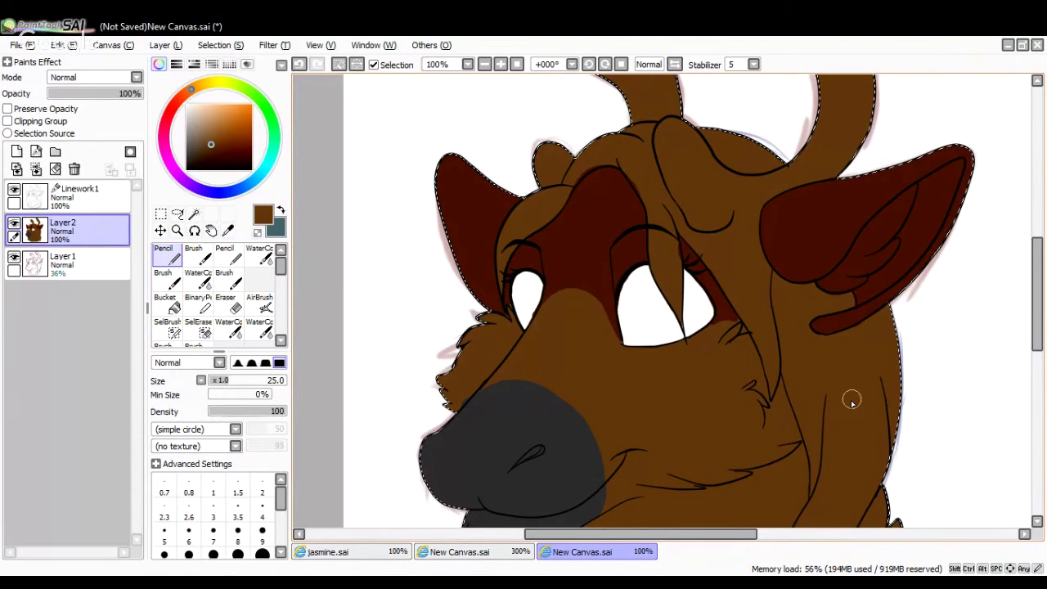
Sample the blue of the hair on the reference sheet and paint the nose bridge with it from between the eyes to the muzzle
click(228, 231)
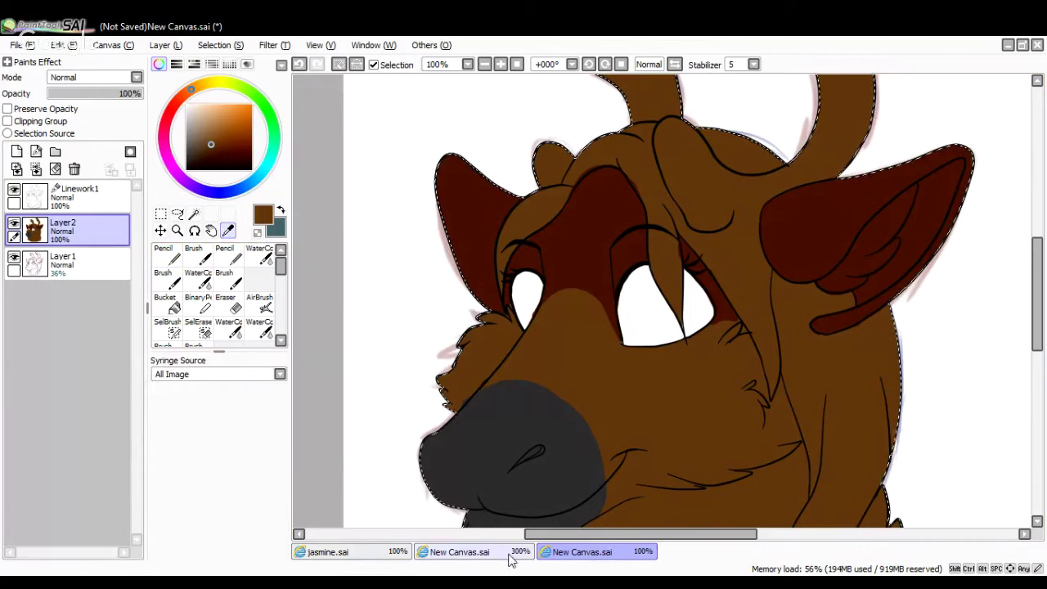
click(509, 554)
click(755, 229)
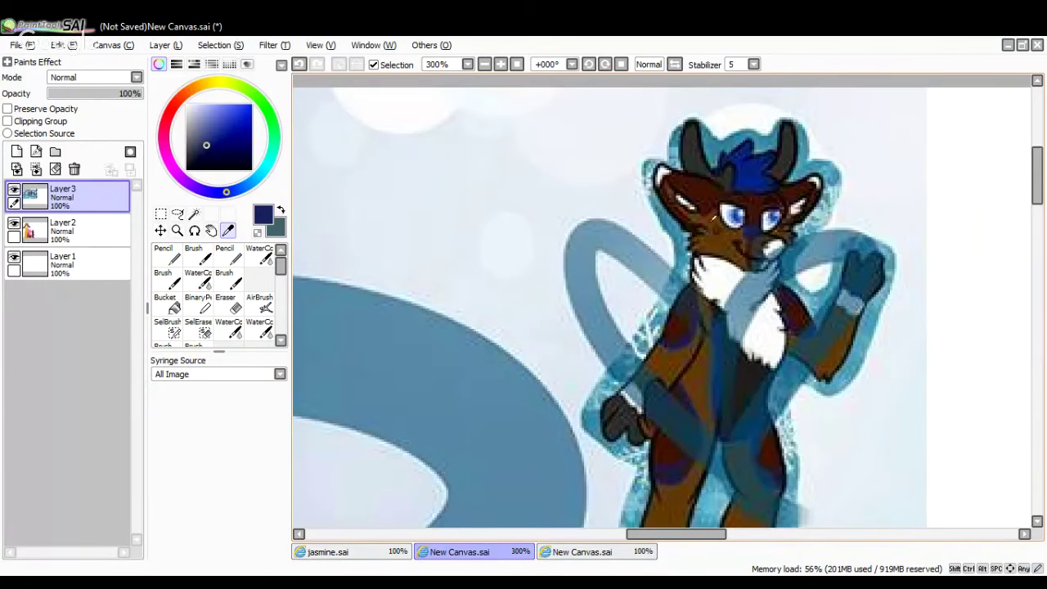
click(755, 163)
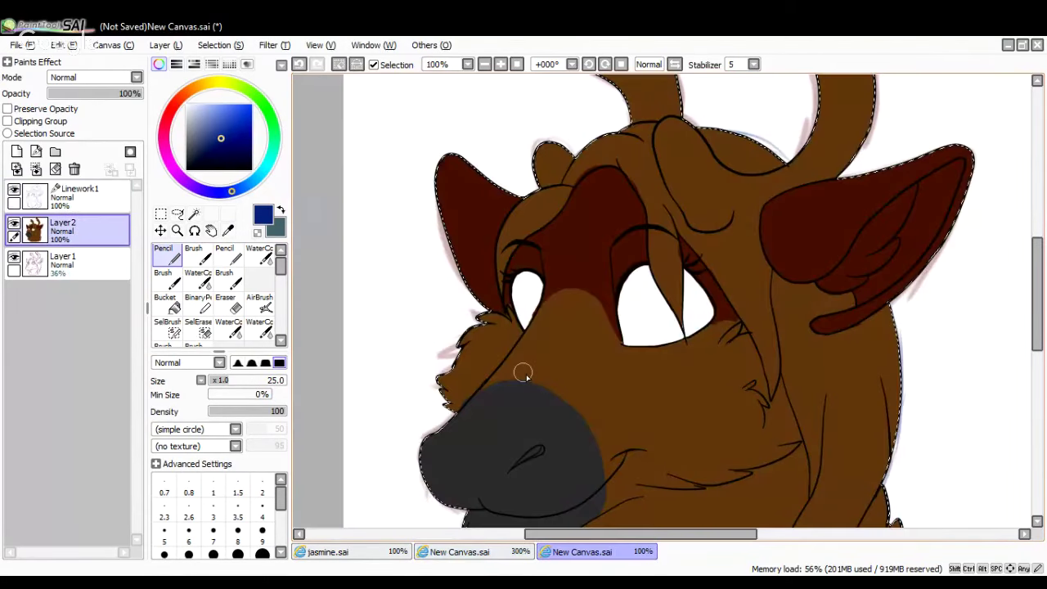
mouse_move(614, 355)
mouse_down()
mouse_move(617, 343)
mouse_move(578, 416)
mouse_move(524, 378)
mouse_move(484, 386)
mouse_move(561, 293)
mouse_move(595, 300)
mouse_move(613, 325)
mouse_up()
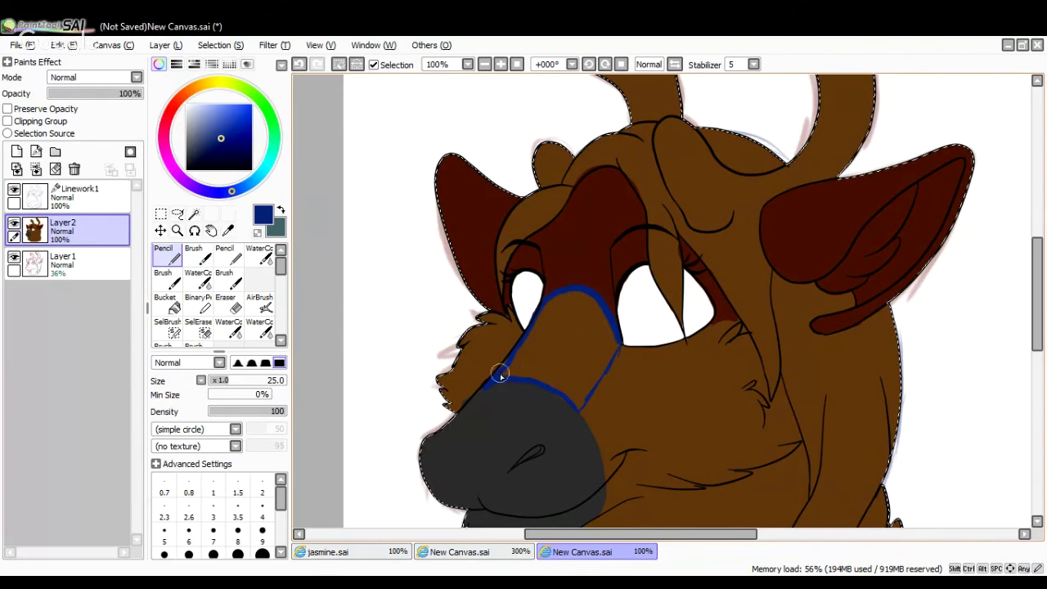
mouse_move(500, 374)
mouse_down()
mouse_move(507, 358)
mouse_move(490, 379)
mouse_up()
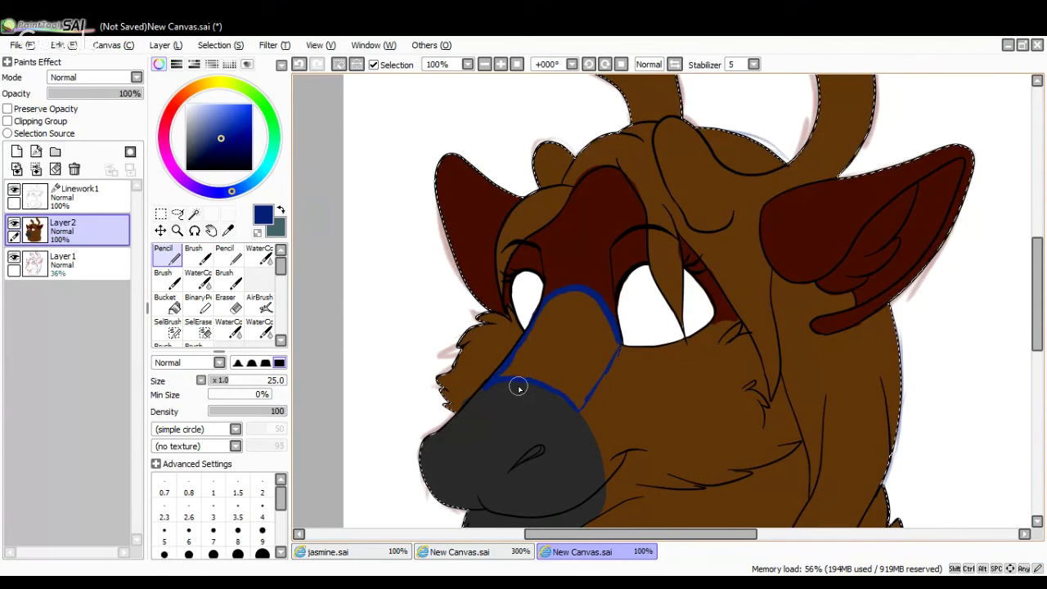
mouse_move(508, 365)
mouse_down()
mouse_move(555, 304)
mouse_move(593, 306)
mouse_move(611, 340)
mouse_move(578, 404)
mouse_move(515, 374)
mouse_move(554, 315)
mouse_move(575, 318)
mouse_move(578, 365)
mouse_move(567, 357)
mouse_move(579, 329)
mouse_up()
Sample the muzzle's dark grey and extend the muzzle patch farther up the nose bridge and back onto the cheek
click(228, 230)
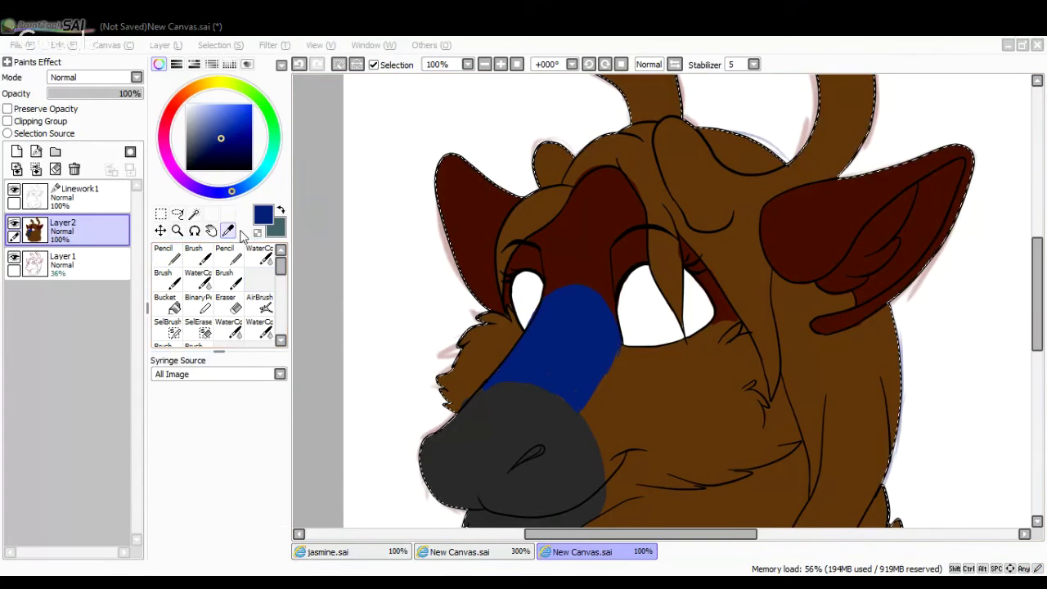
click(524, 422)
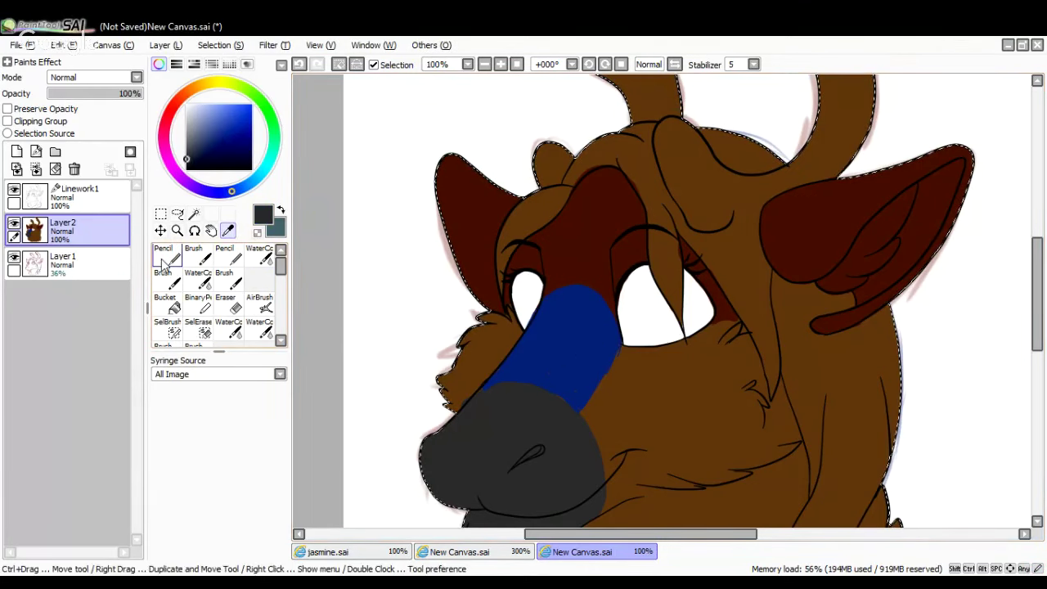
click(164, 260)
mouse_move(481, 404)
mouse_down()
mouse_move(519, 371)
mouse_move(569, 383)
mouse_move(596, 404)
mouse_move(613, 496)
mouse_up()
mouse_move(559, 395)
mouse_down()
mouse_move(528, 383)
mouse_move(611, 461)
mouse_move(607, 447)
mouse_move(603, 497)
mouse_up()
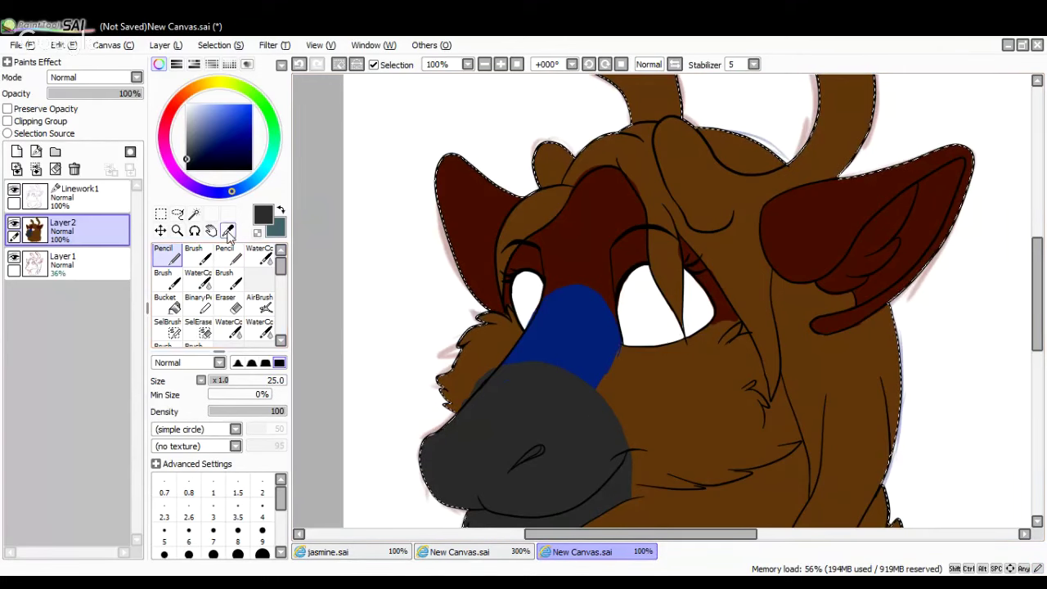
Sample the base brown fur colour and paint over the grey that spills past the muzzle outline onto the far cheek
key(alt)
alt+click(439, 338)
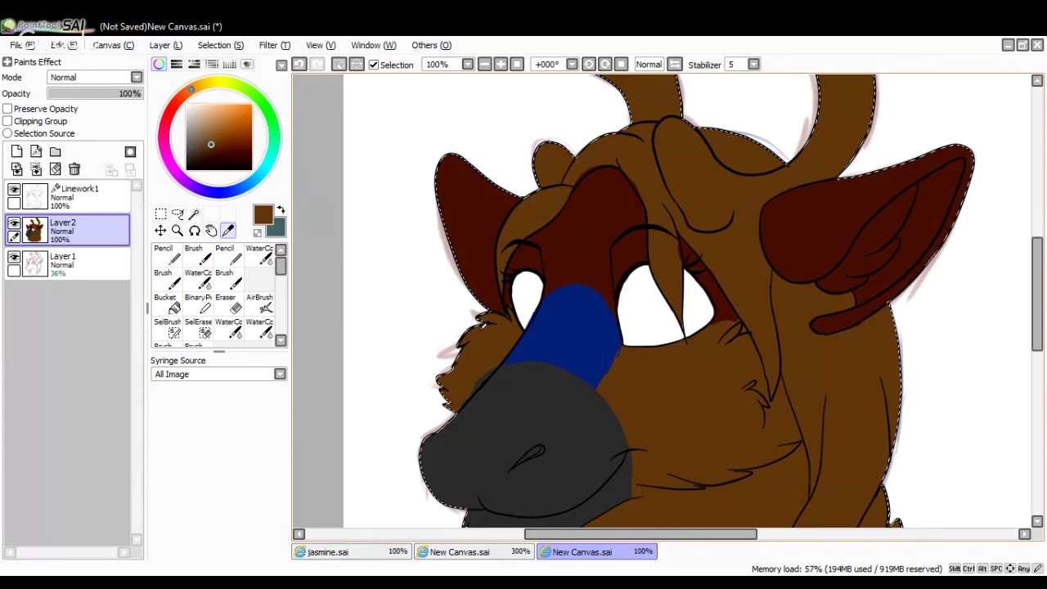
drag(455, 388, 481, 374)
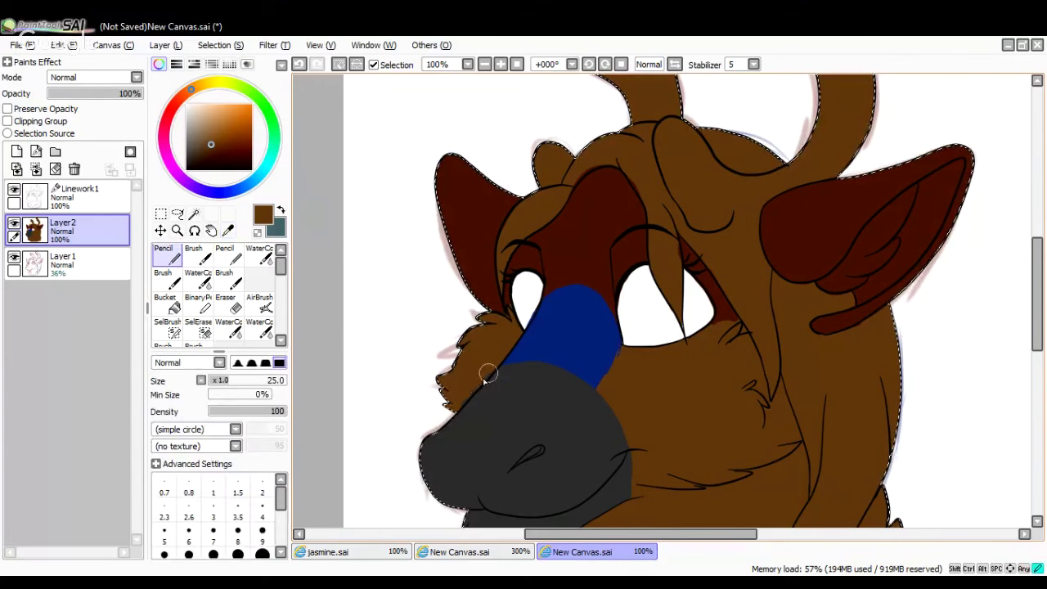
Sample the dark reddish brown from the reference sheet and return to the drawing's muzzle with the Pencil
key(alt)
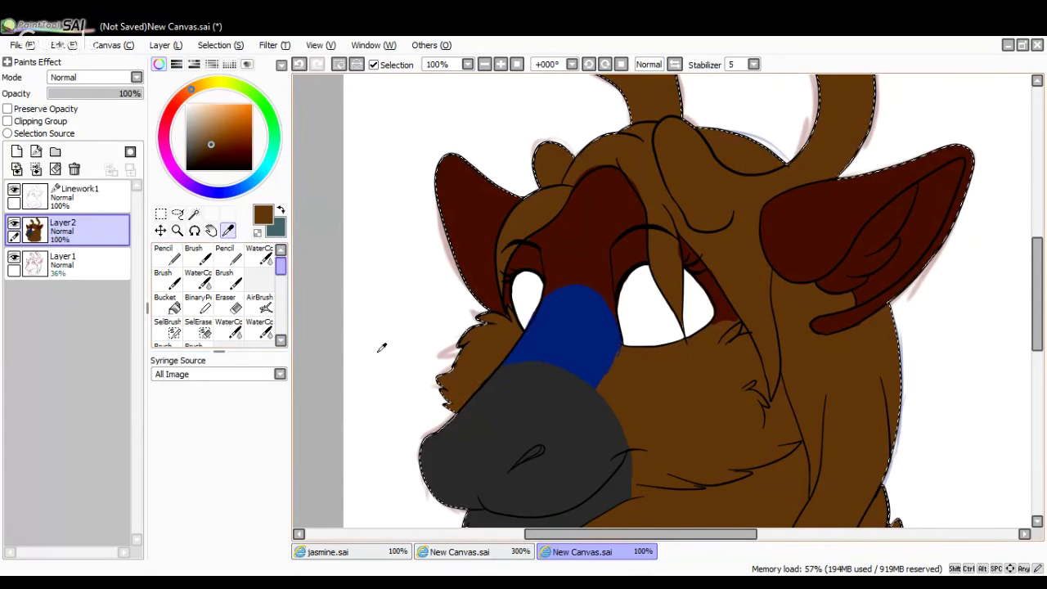
click(515, 553)
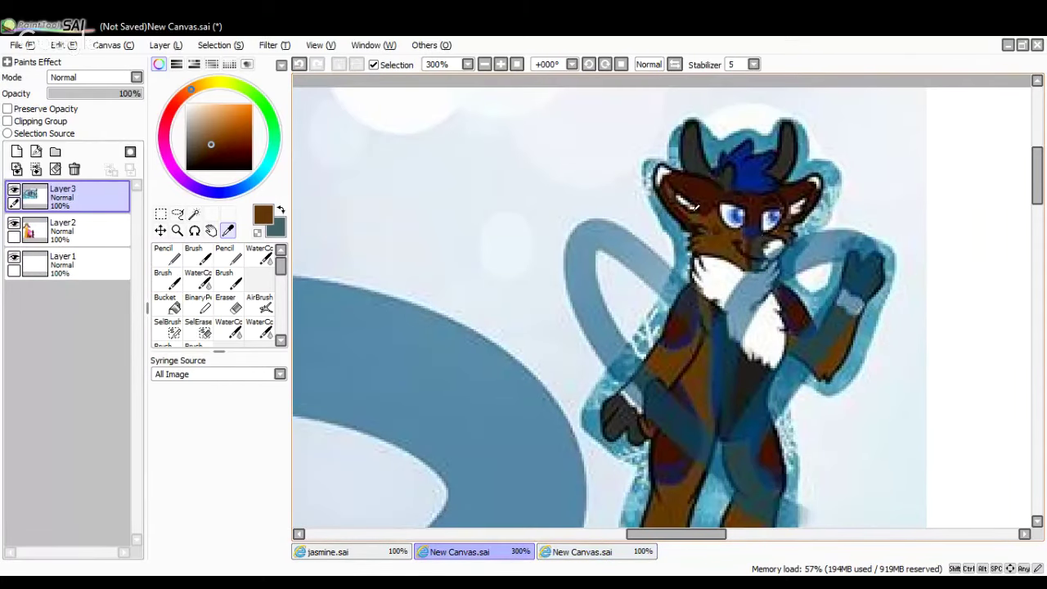
click(571, 553)
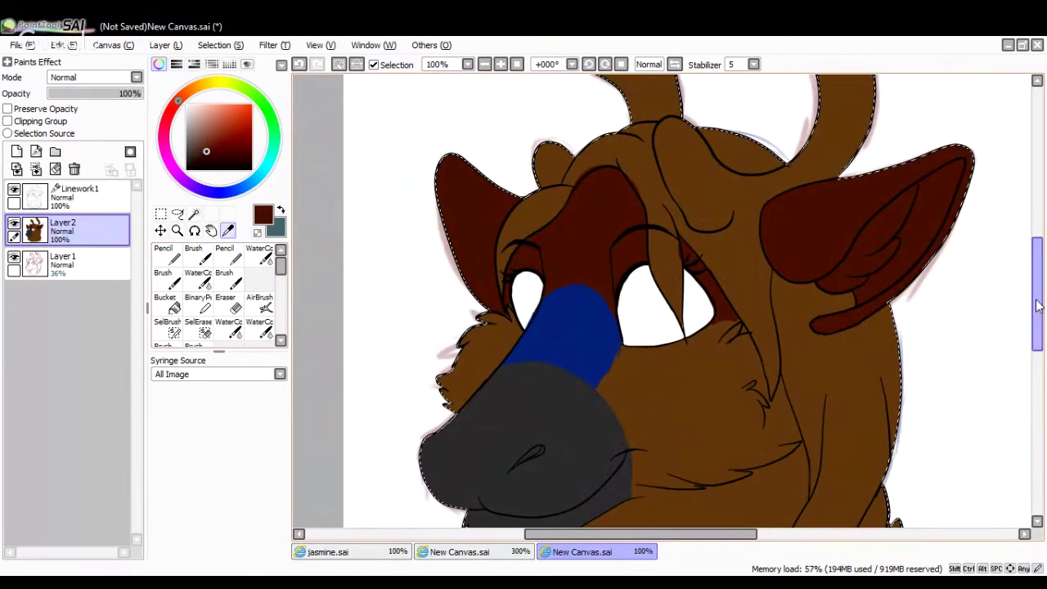
scroll(1005, 320, down, 5)
key(n)
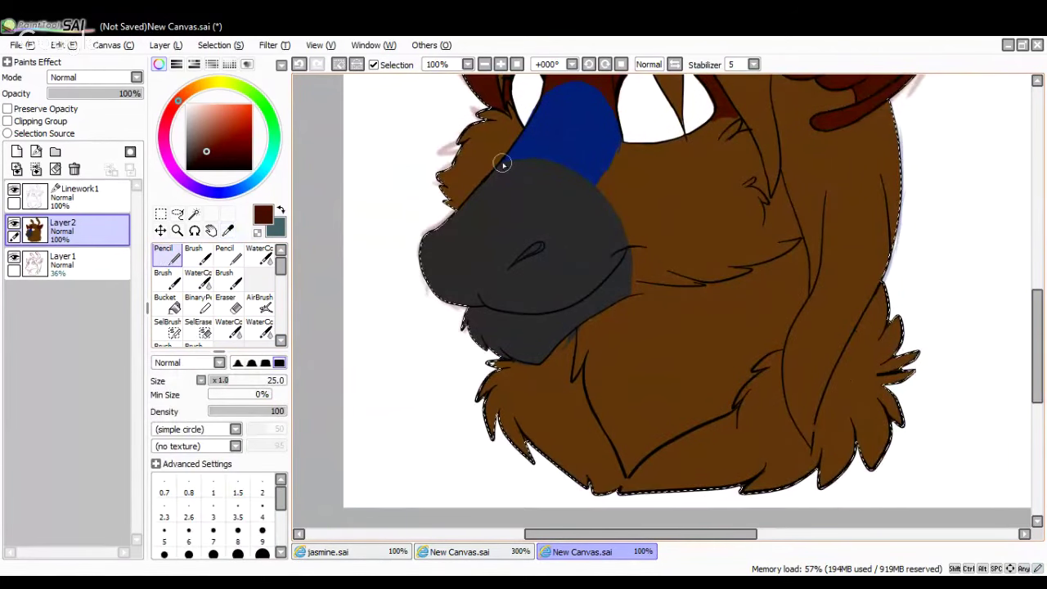
mouse_move(501, 163)
mouse_down()
mouse_move(589, 180)
mouse_move(615, 217)
mouse_move(632, 288)
mouse_up()
click(298, 64)
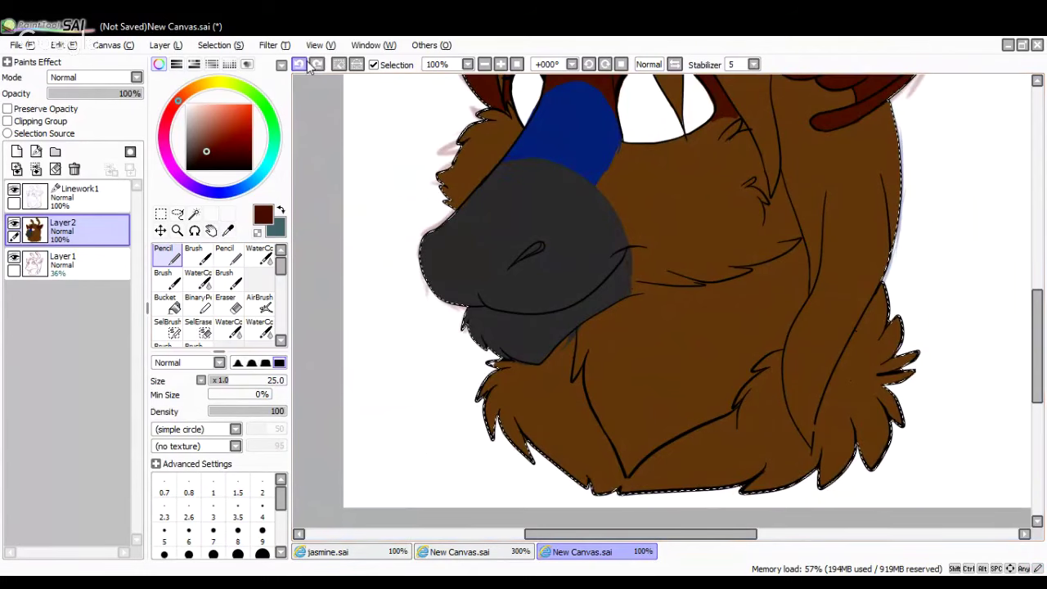
mouse_move(528, 157)
mouse_down()
mouse_move(594, 184)
mouse_move(626, 246)
mouse_move(631, 297)
mouse_up()
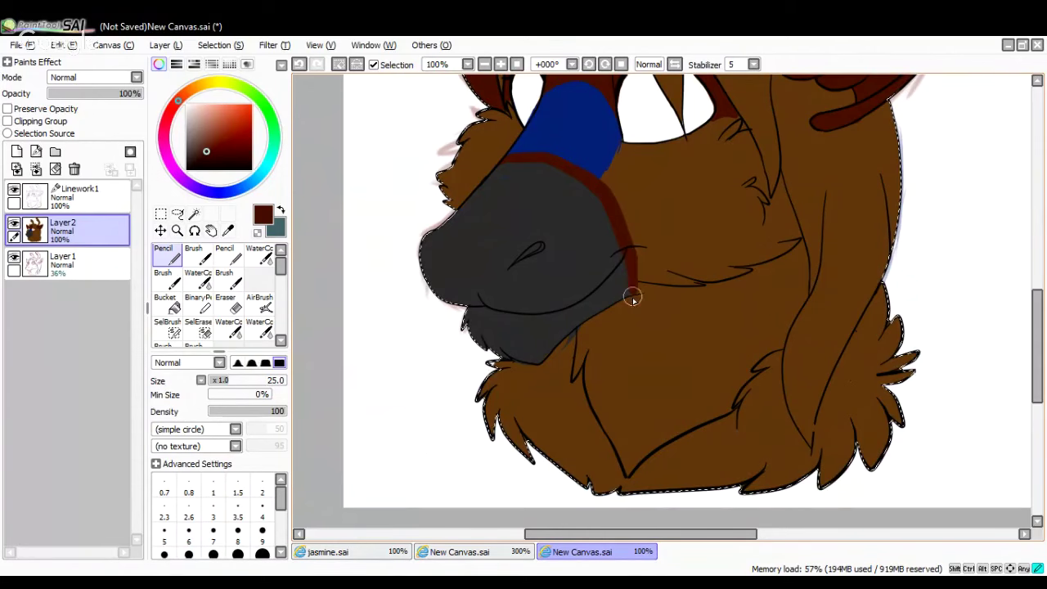
click(298, 64)
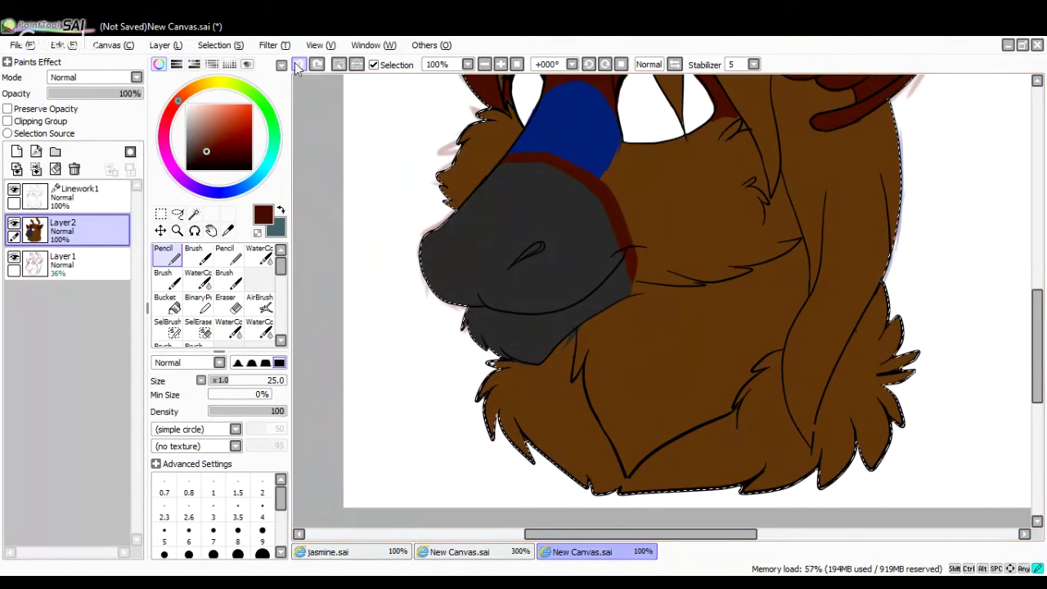
click(298, 64)
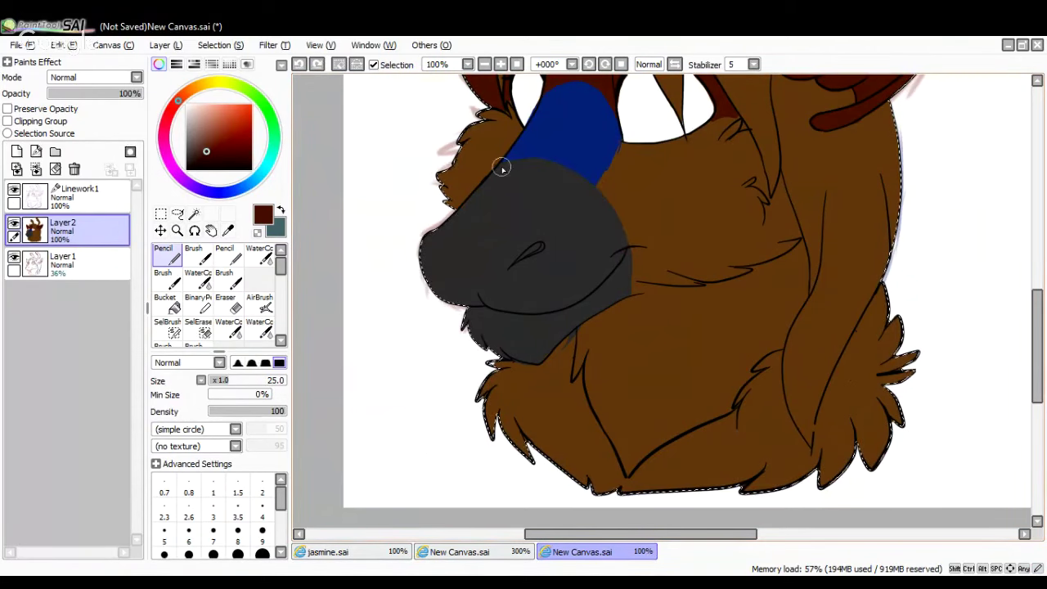
Paint a dark reddish-brown band along the grey muzzle's rear edge, from the nose bridge down to the jaw
mouse_move(502, 168)
mouse_down()
mouse_move(491, 171)
mouse_move(517, 160)
mouse_move(596, 186)
mouse_move(627, 249)
mouse_move(633, 293)
mouse_up()
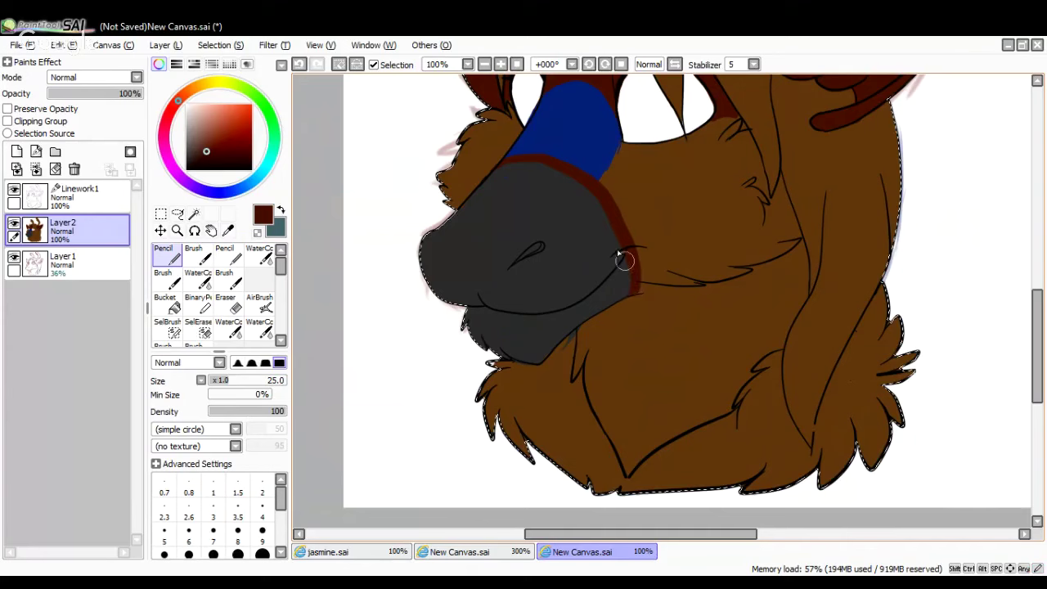
Thicken the upper part of the reddish-brown band behind the grey muzzle
mouse_move(532, 159)
mouse_down()
mouse_move(614, 197)
mouse_move(633, 253)
mouse_up()
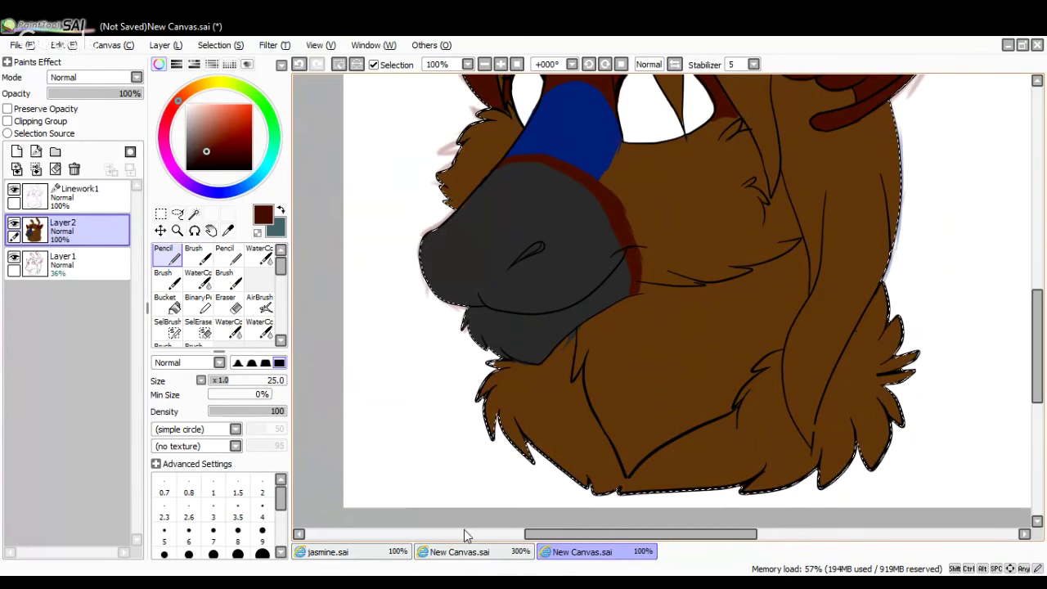
Sample the white of the ear tip from the reference sheet and return to the drawing's ears with the Pencil
click(470, 553)
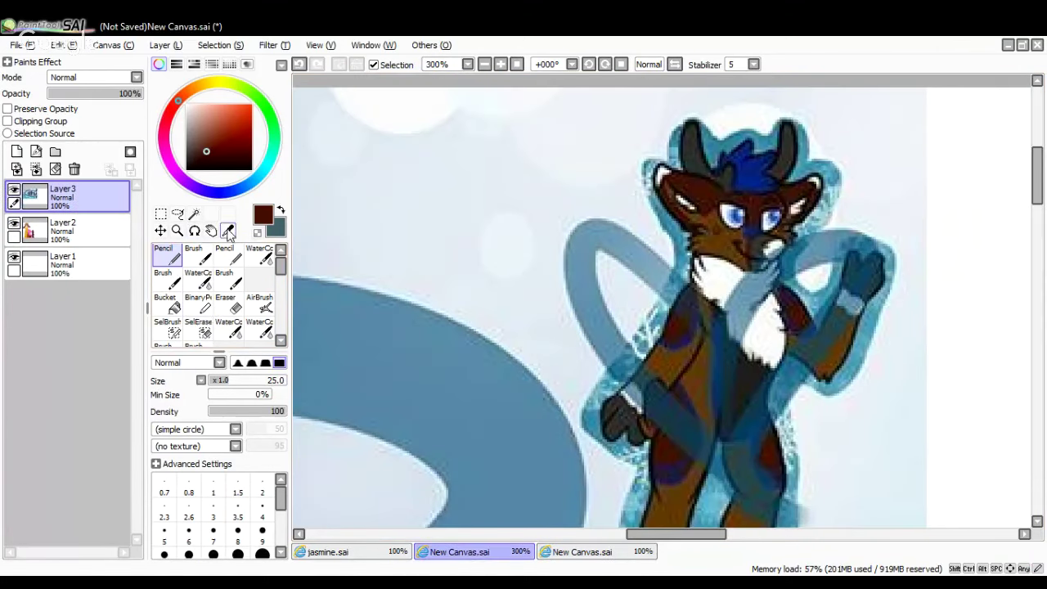
click(228, 231)
drag(641, 534, 488, 533)
drag(1037, 180, 1037, 212)
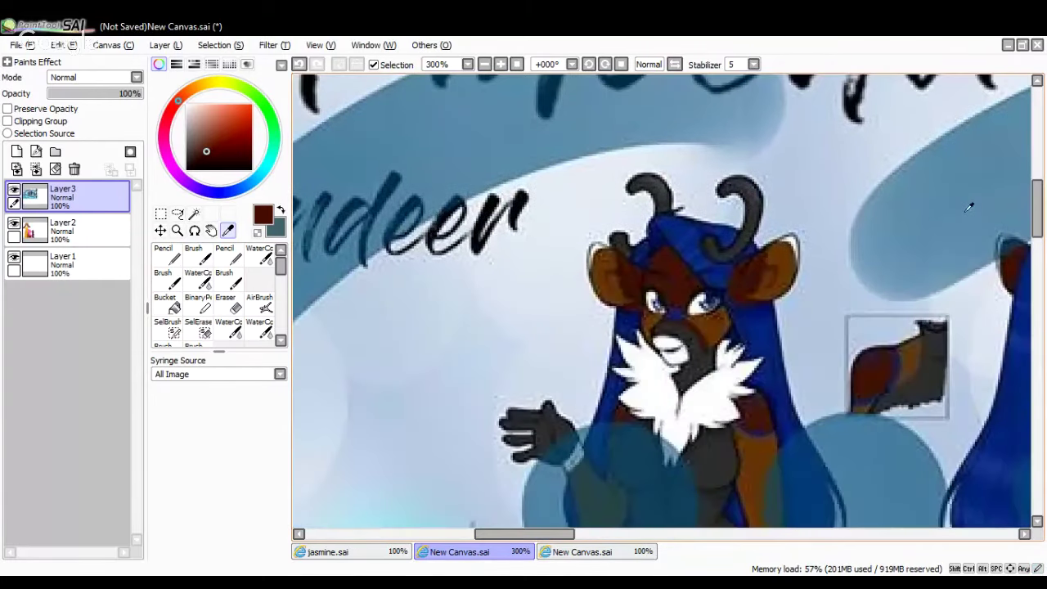
click(802, 235)
click(168, 254)
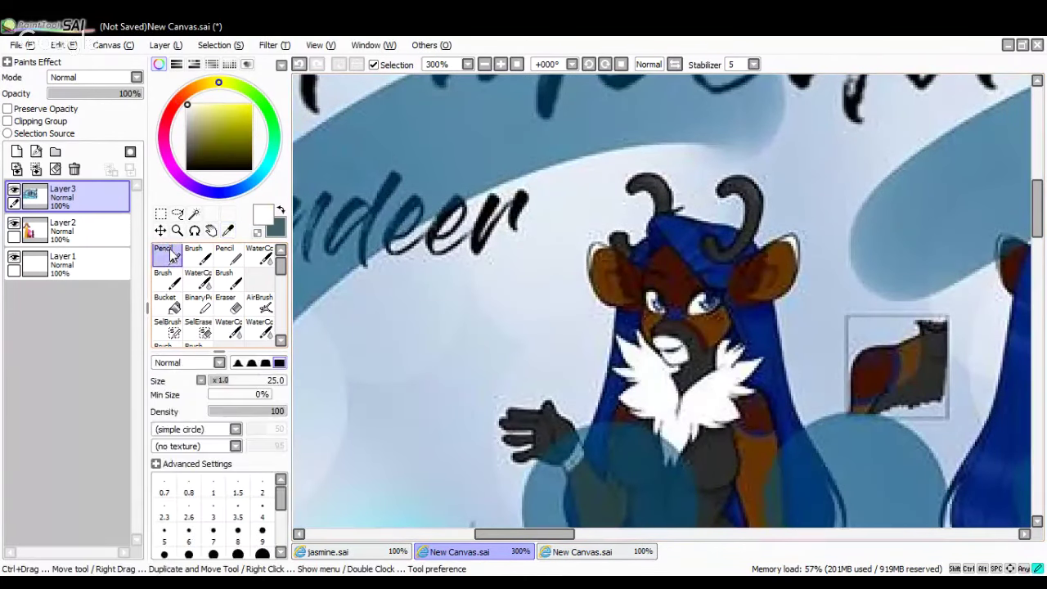
click(600, 555)
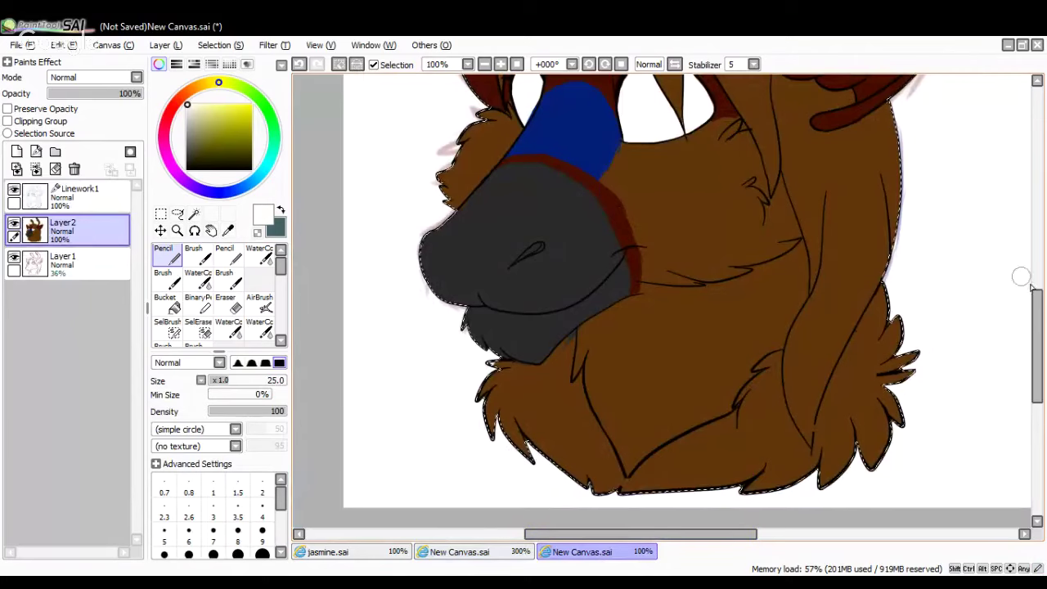
drag(1039, 305, 977, 199)
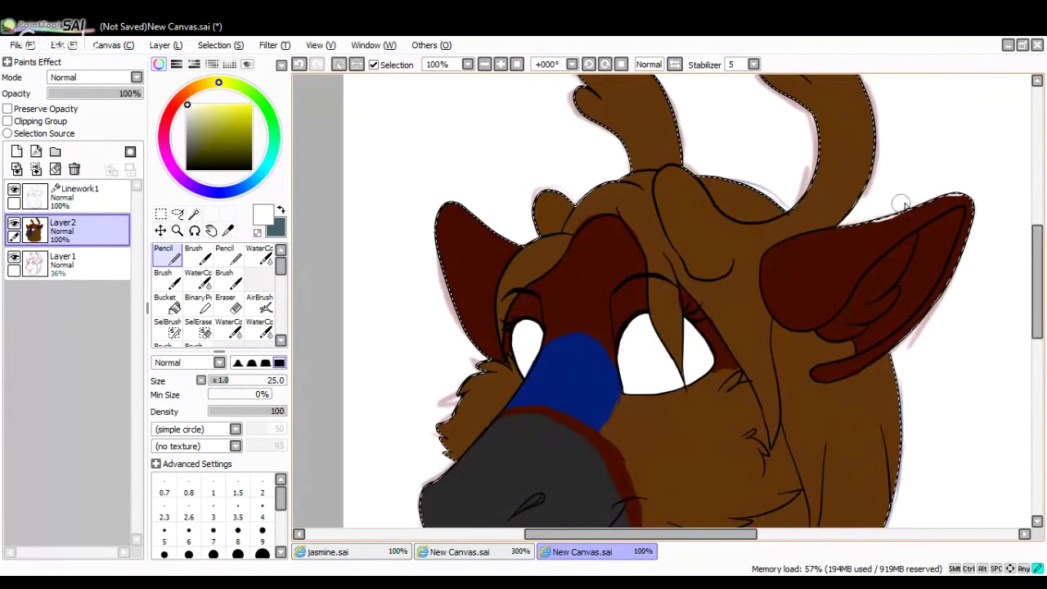
drag(935, 192, 968, 195)
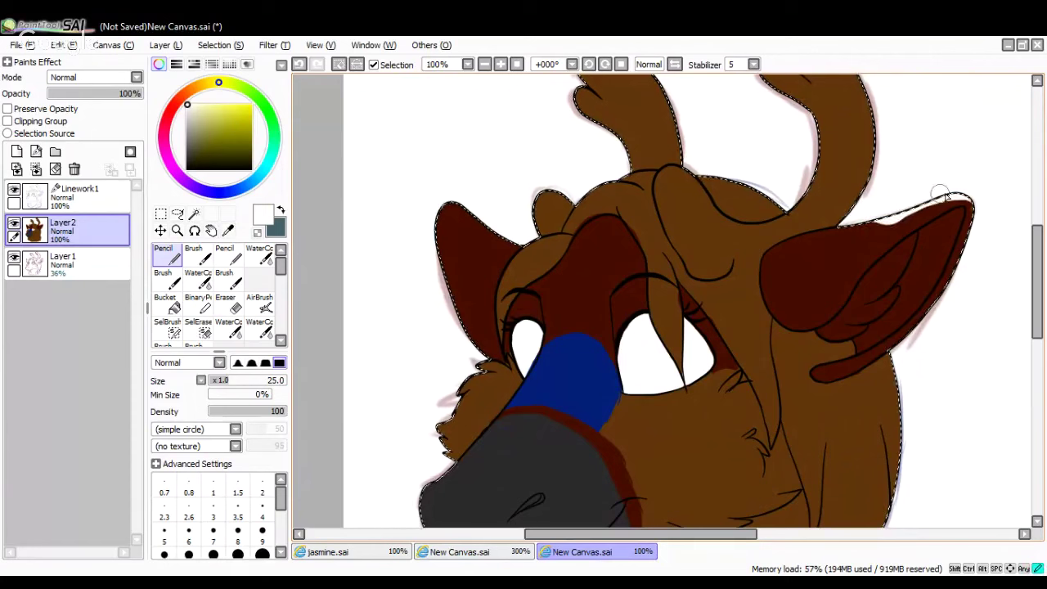
click(299, 63)
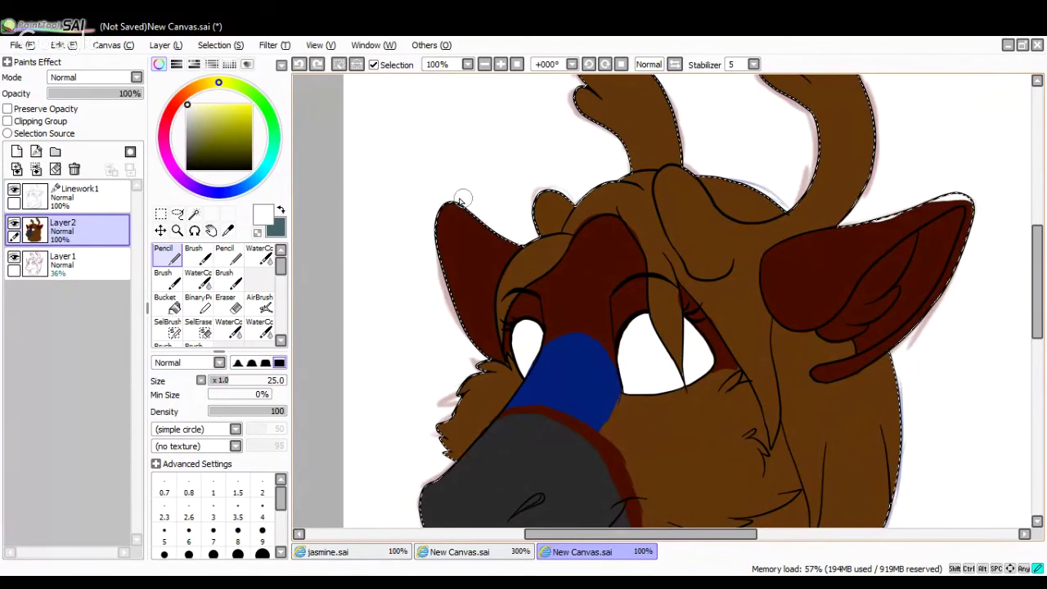
drag(468, 206, 437, 236)
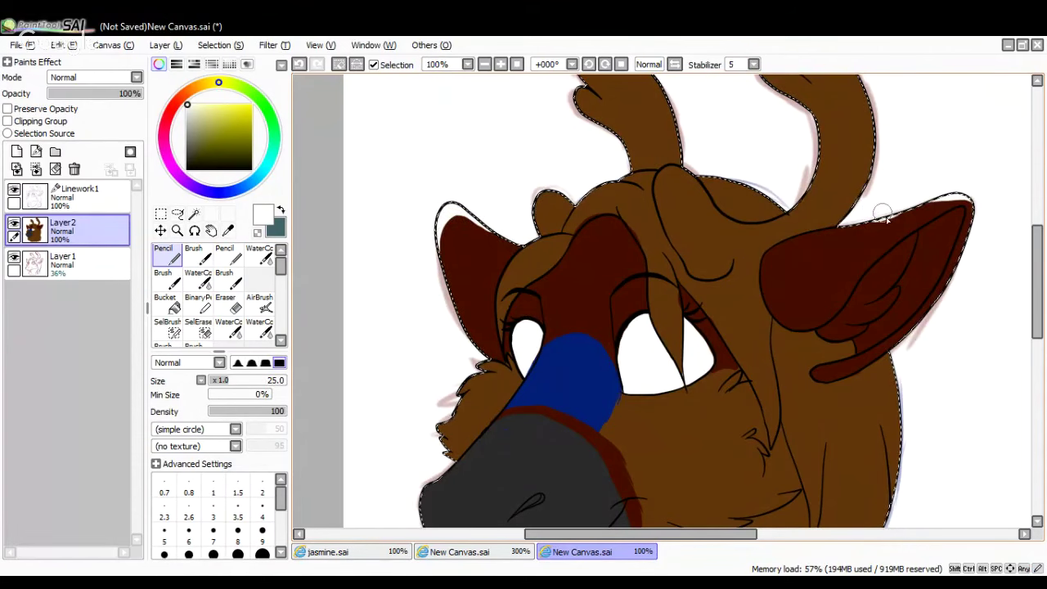
mouse_move(917, 200)
mouse_down()
mouse_move(971, 203)
mouse_move(989, 257)
mouse_up()
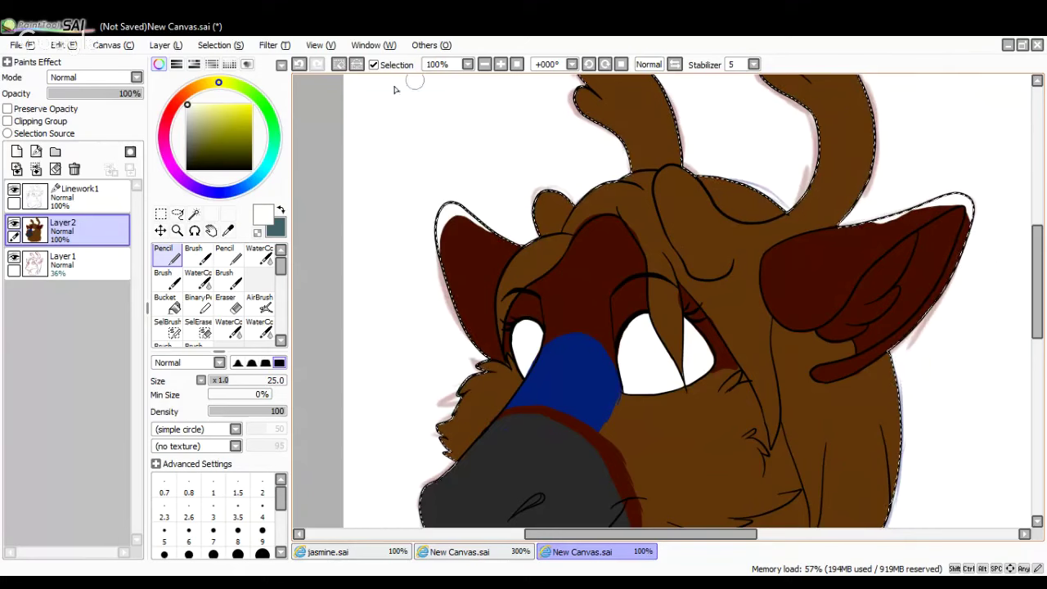
click(301, 65)
click(299, 64)
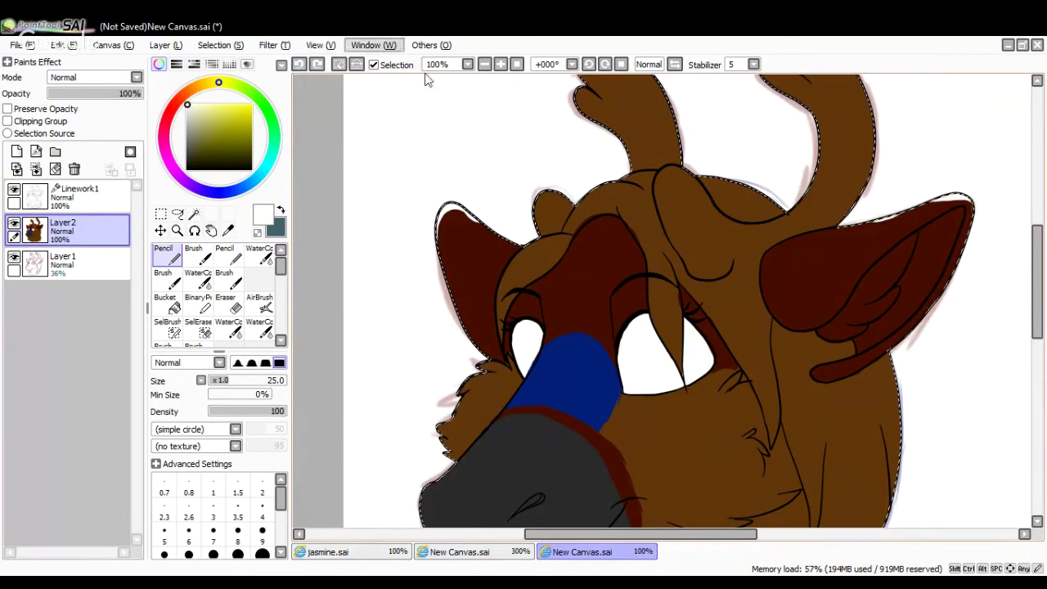
click(300, 64)
click(300, 63)
click(299, 64)
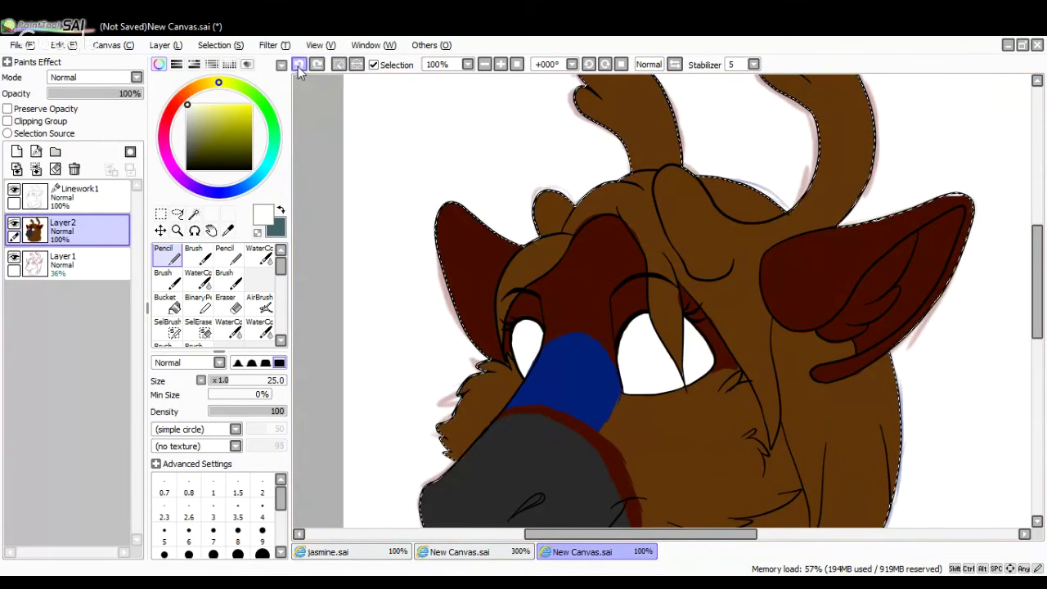
click(300, 64)
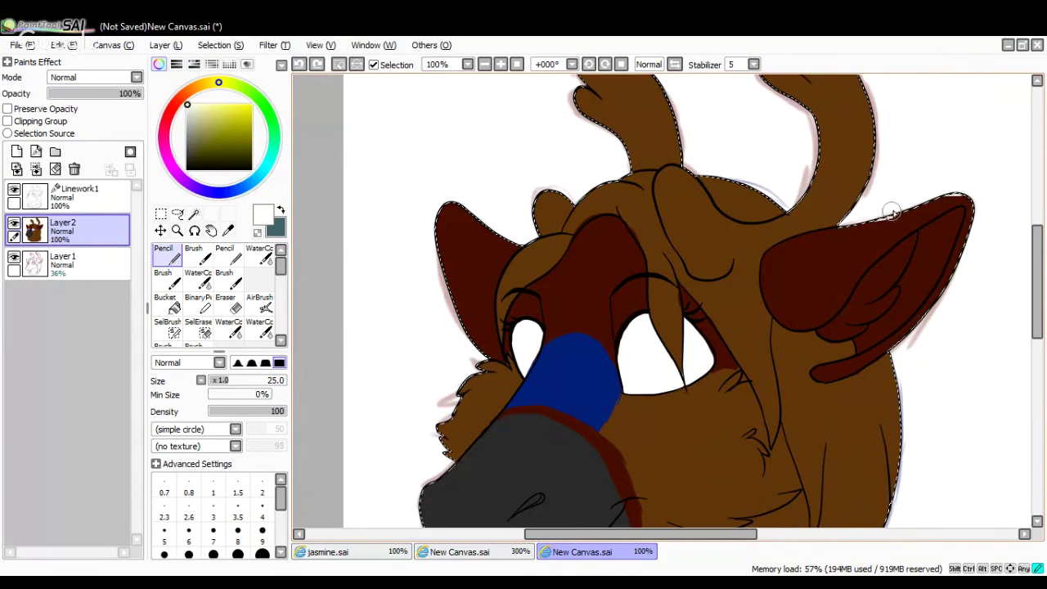
Paint white tips along the upper edges of both reddish-brown ears
drag(967, 200, 945, 261)
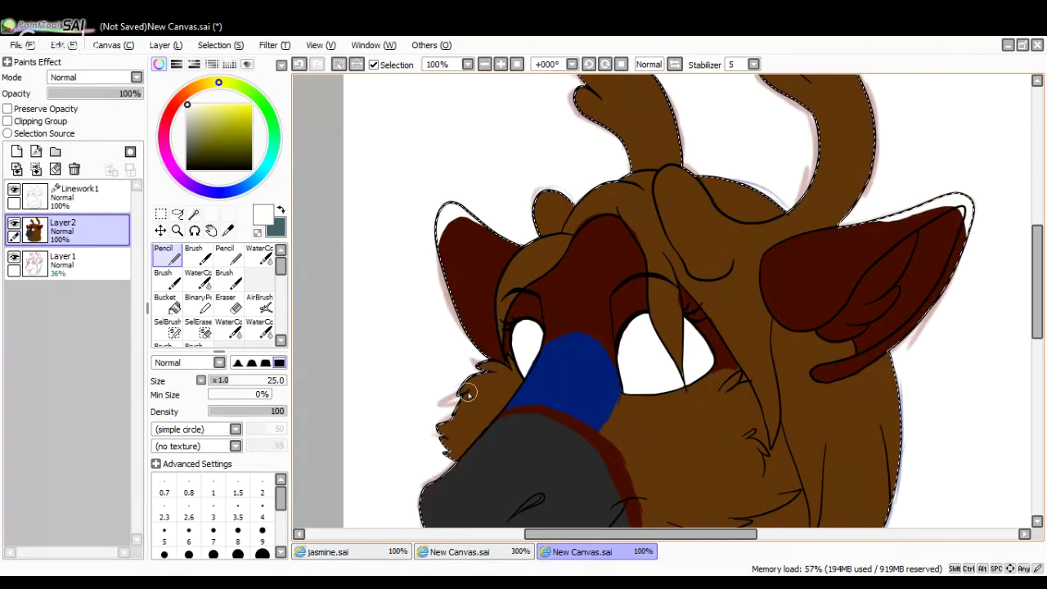
Sample the base brown fur colour and paint the inside of the near ear with it
click(228, 231)
click(793, 359)
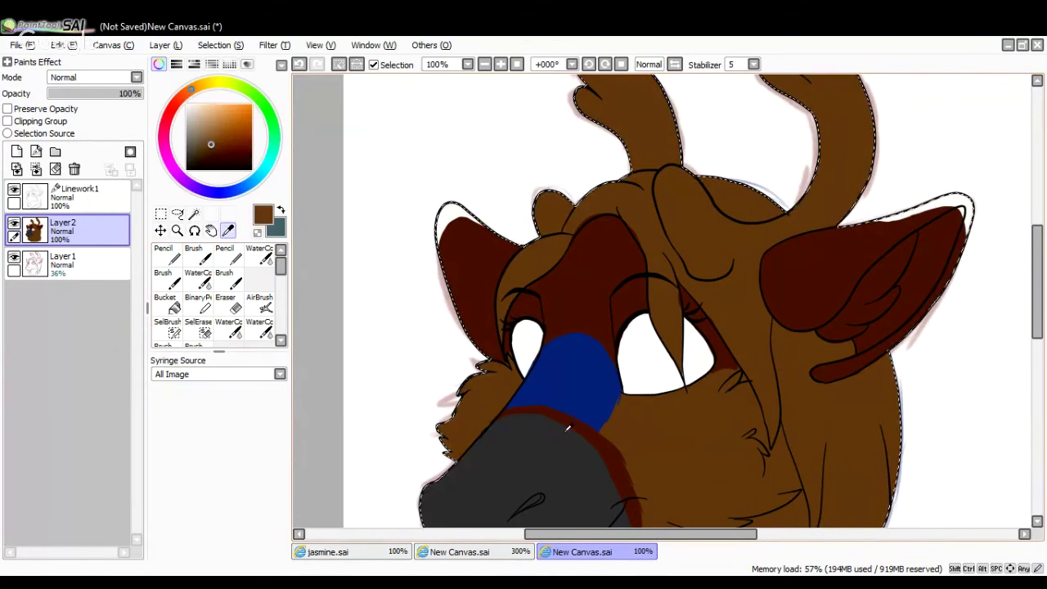
click(166, 256)
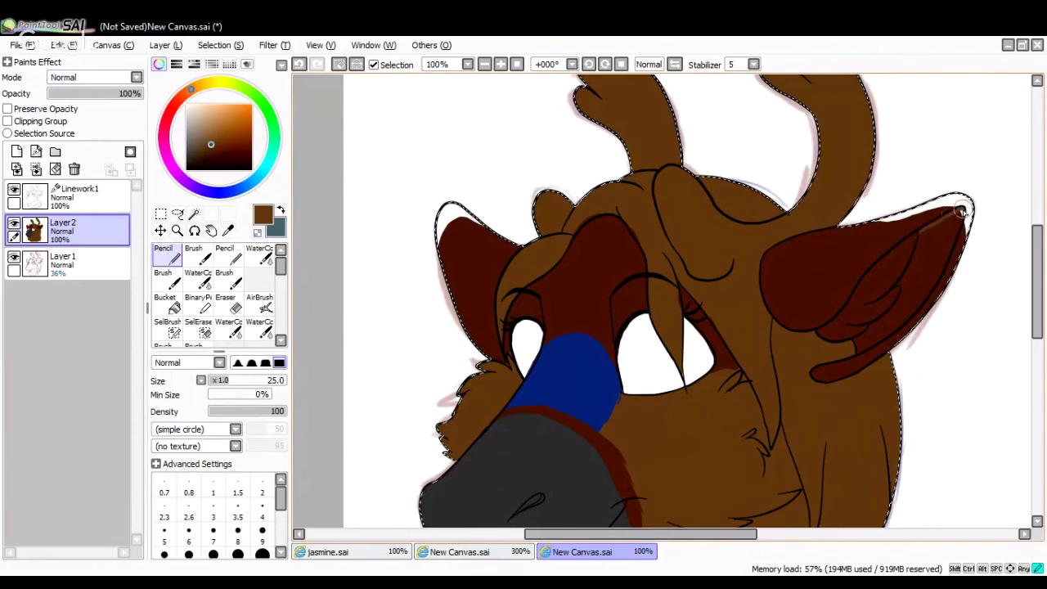
mouse_move(951, 242)
mouse_down()
mouse_move(923, 239)
mouse_move(959, 214)
mouse_move(942, 246)
mouse_move(919, 247)
mouse_move(853, 347)
mouse_move(940, 248)
mouse_move(877, 335)
mouse_up()
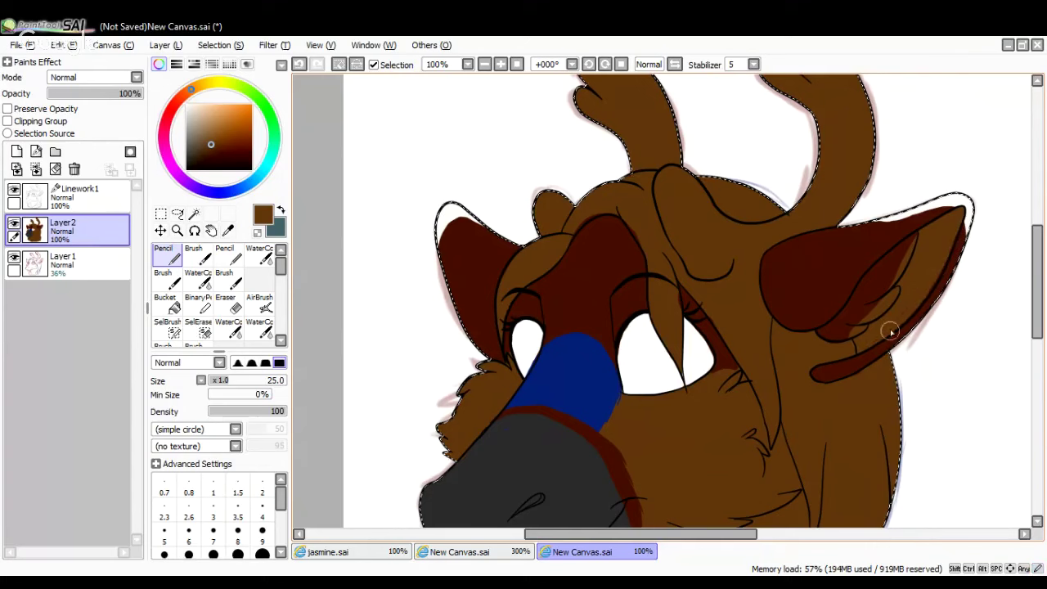
Set the colour to white and fill the fur tuft inside the near ear
drag(220, 151, 187, 105)
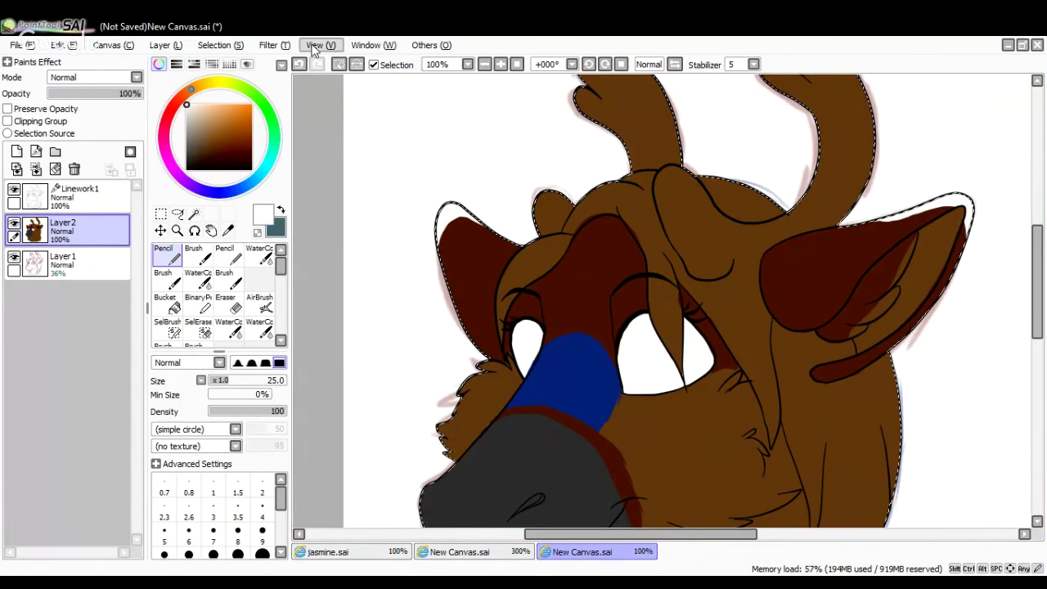
click(500, 64)
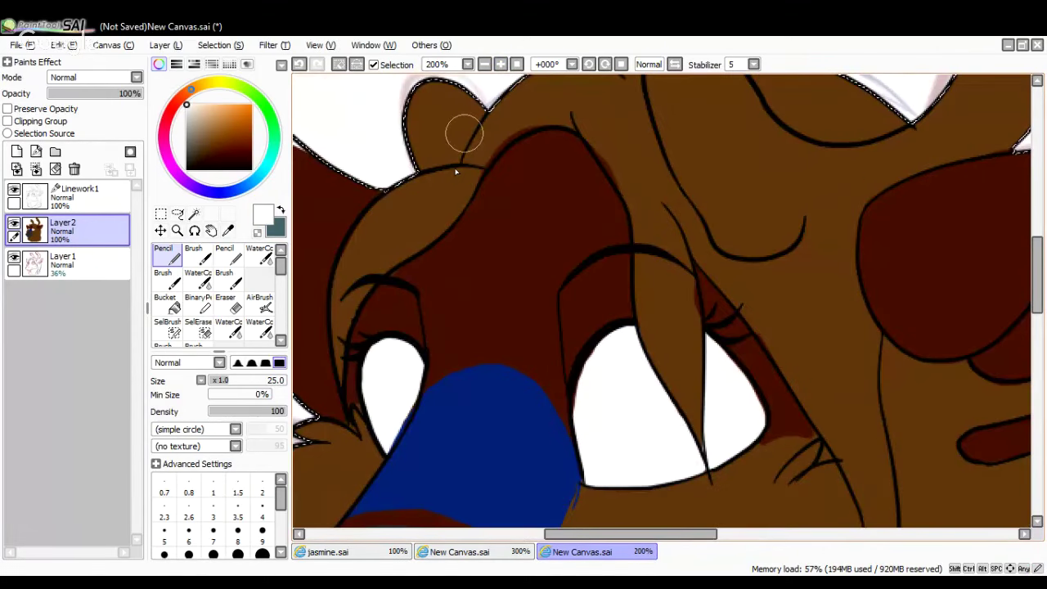
drag(665, 537, 752, 539)
mouse_move(607, 359)
mouse_down()
mouse_move(671, 304)
mouse_move(700, 247)
mouse_move(700, 274)
mouse_move(711, 241)
mouse_move(802, 169)
mouse_move(755, 262)
mouse_move(693, 309)
mouse_move(761, 276)
mouse_move(751, 301)
mouse_move(707, 340)
mouse_move(681, 347)
mouse_move(660, 321)
mouse_move(629, 370)
mouse_move(605, 362)
mouse_move(631, 375)
mouse_move(677, 369)
mouse_move(701, 351)
mouse_move(629, 362)
mouse_move(656, 366)
mouse_move(623, 356)
mouse_move(653, 336)
mouse_move(656, 343)
mouse_move(673, 311)
mouse_move(704, 328)
mouse_up()
mouse_move(697, 318)
mouse_down()
mouse_move(743, 237)
mouse_move(779, 205)
mouse_move(727, 275)
mouse_up()
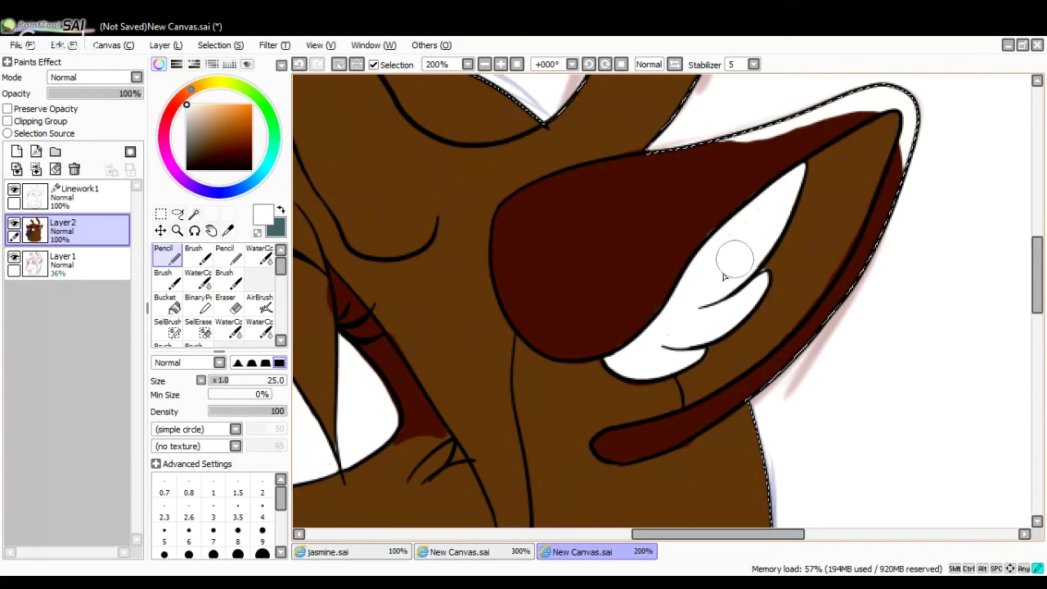
Sample the dark reddish brown and clean up the border between the near ear's outer flap and the white tuft
click(228, 230)
click(380, 348)
click(171, 255)
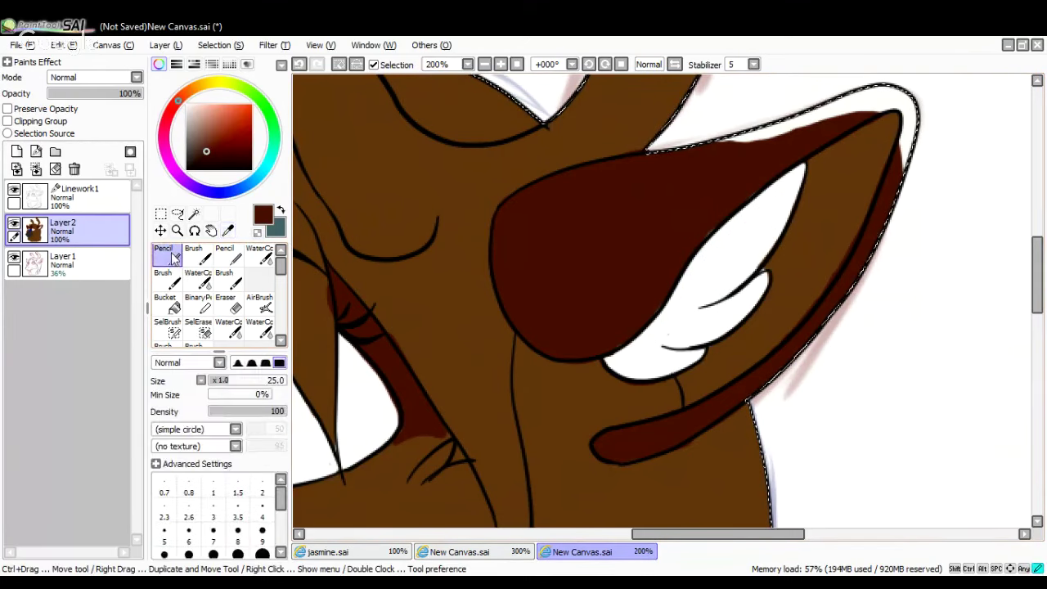
mouse_move(725, 205)
mouse_down()
mouse_move(757, 187)
mouse_move(694, 256)
mouse_up()
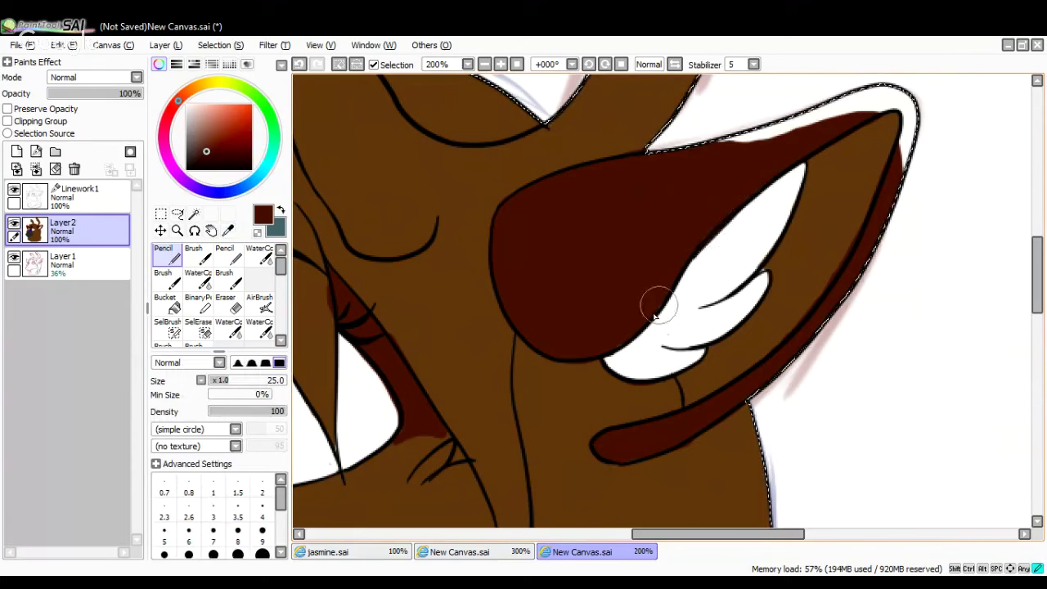
drag(654, 315, 622, 340)
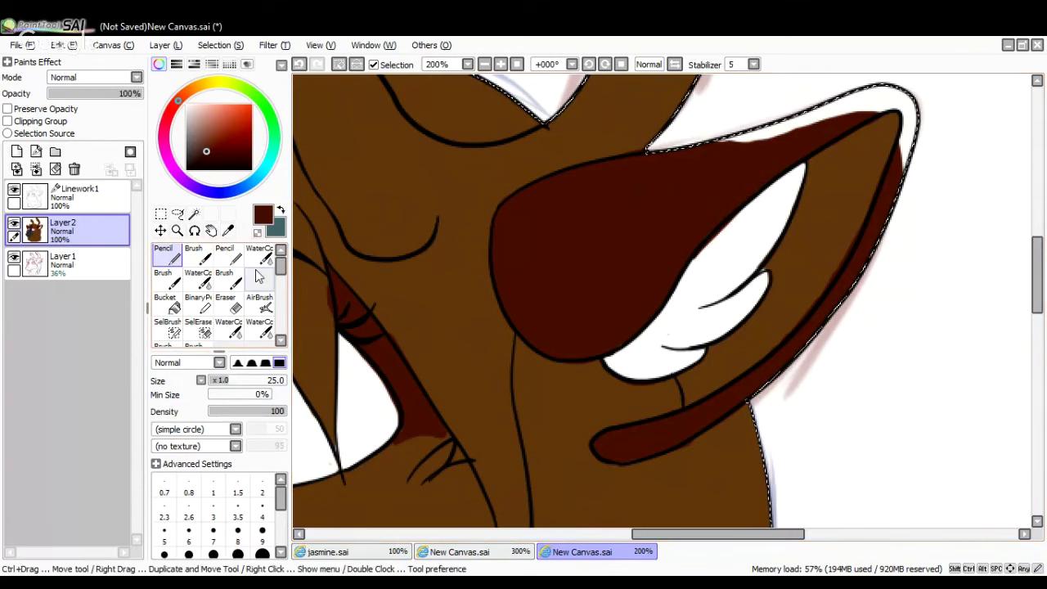
Touch up the near ear's white tuft and surrounding inner fur with resampled white and base brown
click(229, 229)
click(667, 275)
click(170, 256)
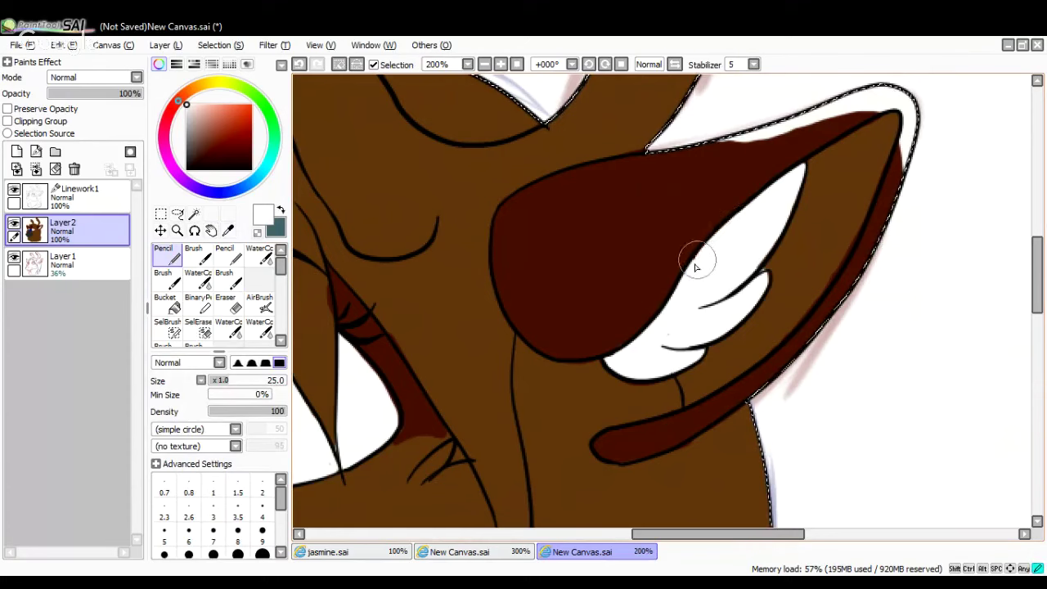
click(228, 230)
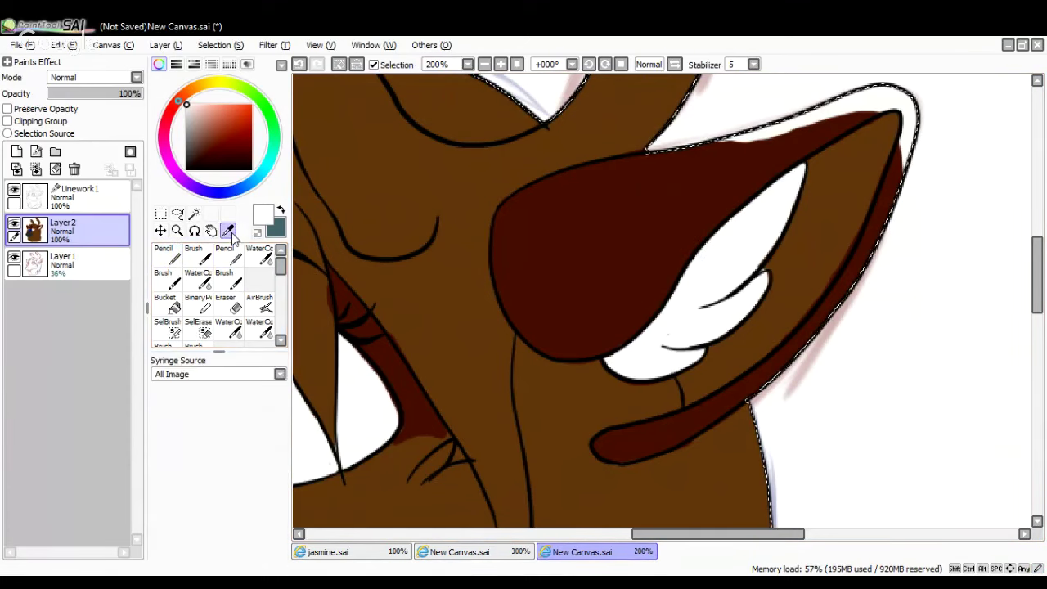
click(848, 249)
click(166, 259)
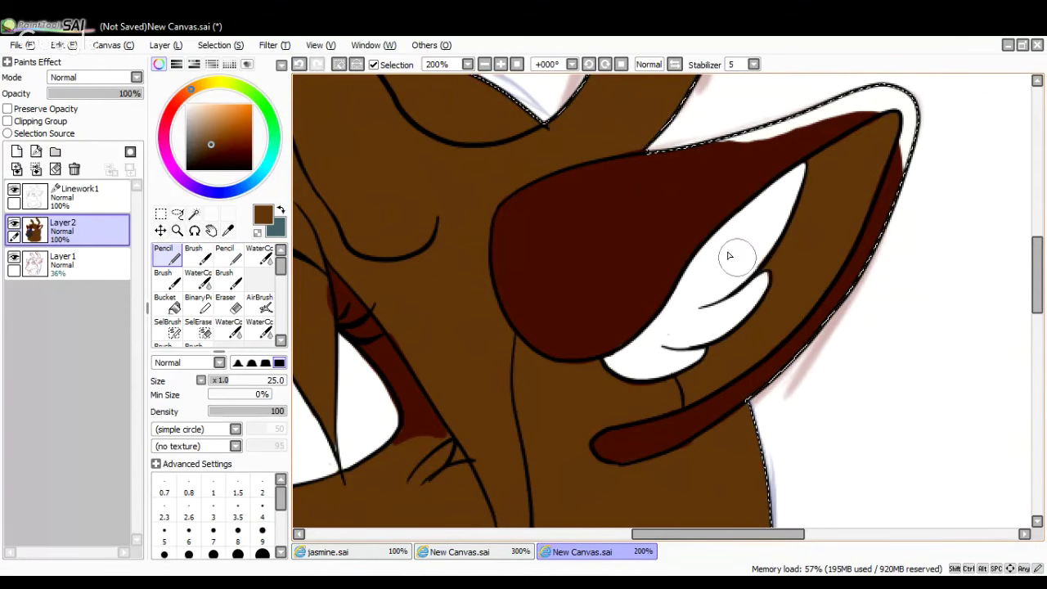
Sample the nose bridge's blue and fill the hair lock above the far eye with the Pencil
click(484, 64)
click(484, 63)
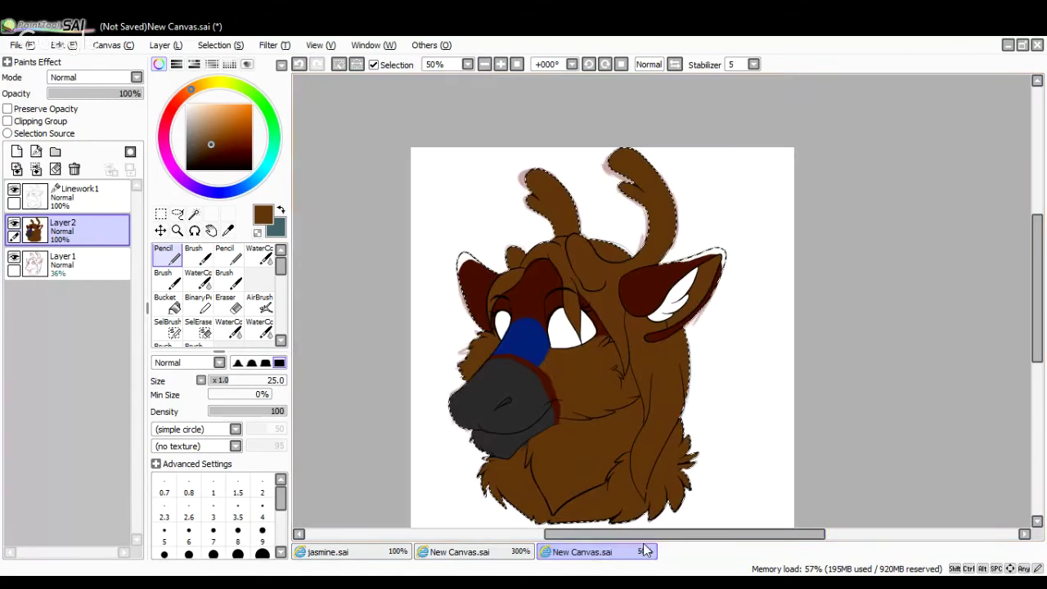
drag(644, 535, 617, 536)
click(227, 231)
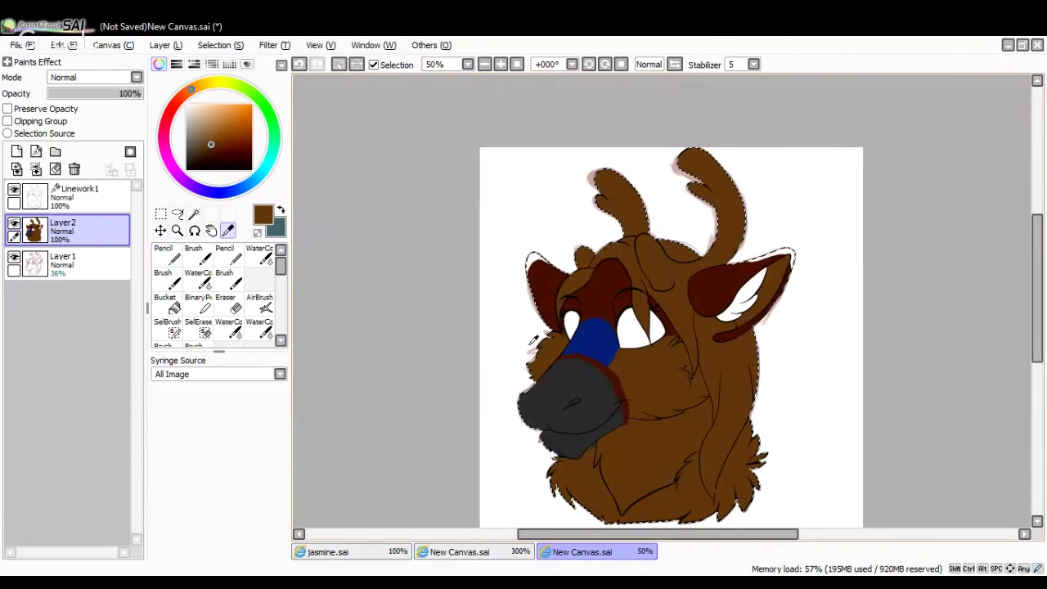
click(590, 335)
click(167, 255)
click(501, 64)
click(501, 64)
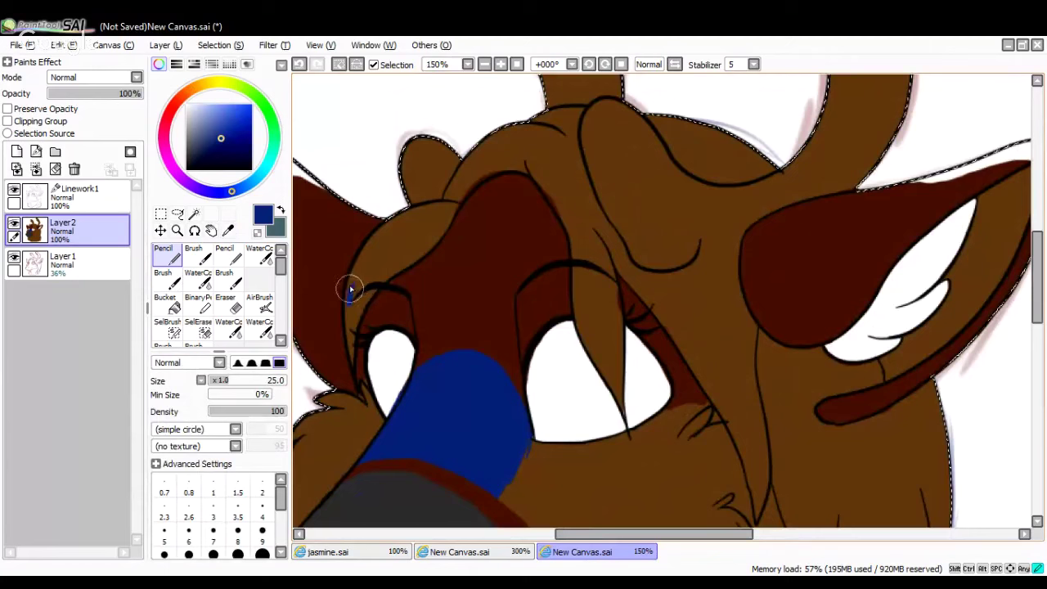
drag(350, 286, 350, 334)
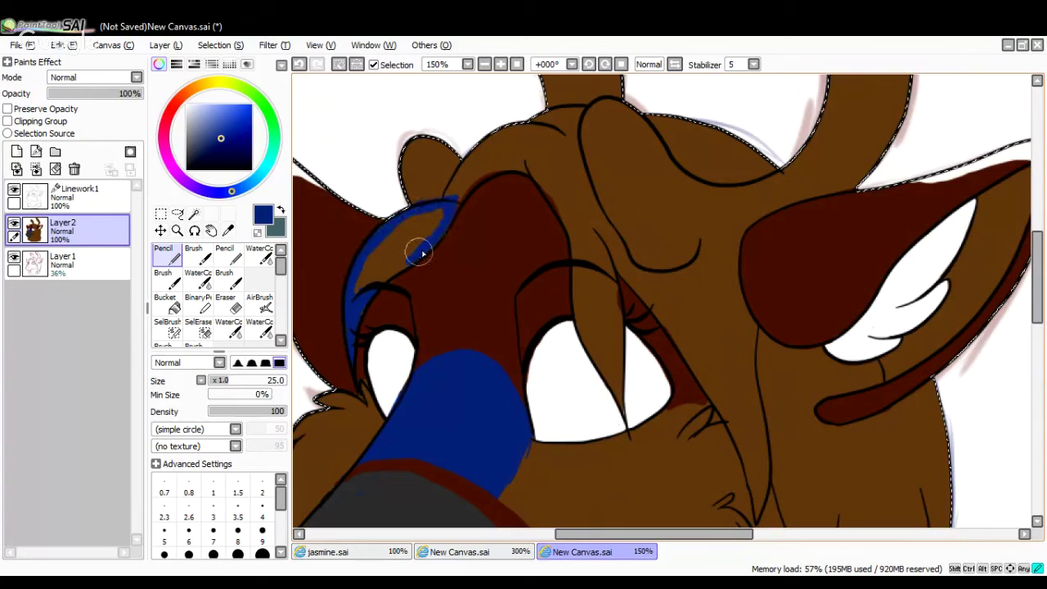
mouse_move(365, 304)
mouse_down()
mouse_move(371, 263)
mouse_move(357, 286)
mouse_move(402, 226)
mouse_move(393, 250)
mouse_move(416, 224)
mouse_move(384, 237)
mouse_move(398, 226)
mouse_move(410, 237)
mouse_move(438, 215)
mouse_move(381, 270)
mouse_up()
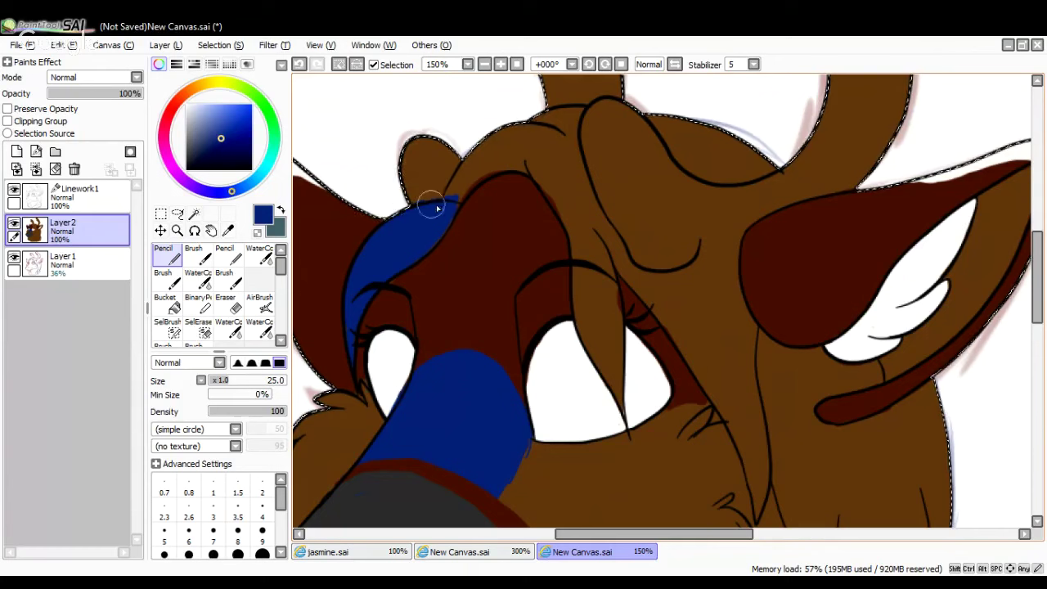
Fill the hair across the crown and the forelock hanging over the near eye with blue
mouse_move(437, 206)
mouse_down()
mouse_move(489, 145)
mouse_move(528, 131)
mouse_move(547, 137)
mouse_move(571, 171)
mouse_move(545, 182)
mouse_up()
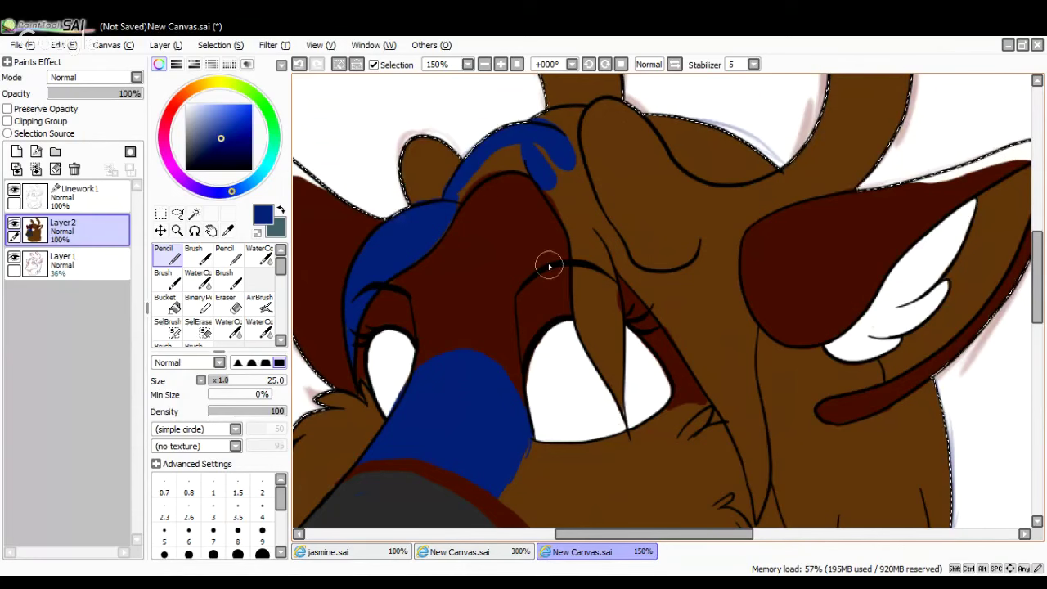
drag(461, 199, 471, 186)
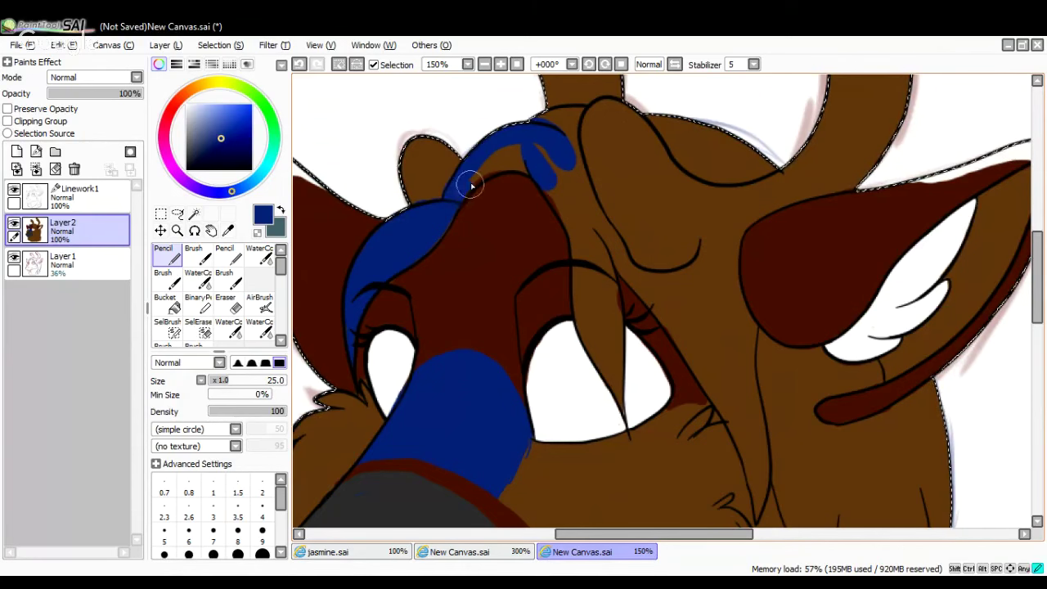
mouse_move(530, 169)
mouse_down()
mouse_move(556, 181)
mouse_move(570, 211)
mouse_move(511, 204)
mouse_move(468, 167)
mouse_move(497, 173)
mouse_move(502, 152)
mouse_move(468, 185)
mouse_move(534, 151)
mouse_move(558, 131)
mouse_move(539, 123)
mouse_move(580, 113)
mouse_move(574, 107)
mouse_move(553, 105)
mouse_move(532, 133)
mouse_move(575, 117)
mouse_move(581, 188)
mouse_move(567, 172)
mouse_move(562, 189)
mouse_move(573, 220)
mouse_up()
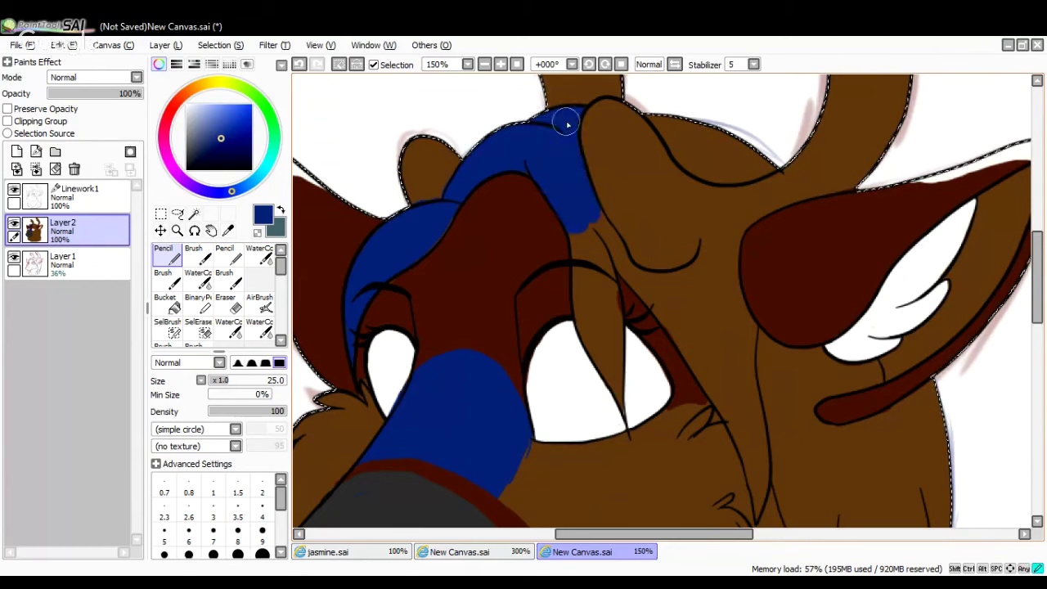
drag(567, 123, 578, 237)
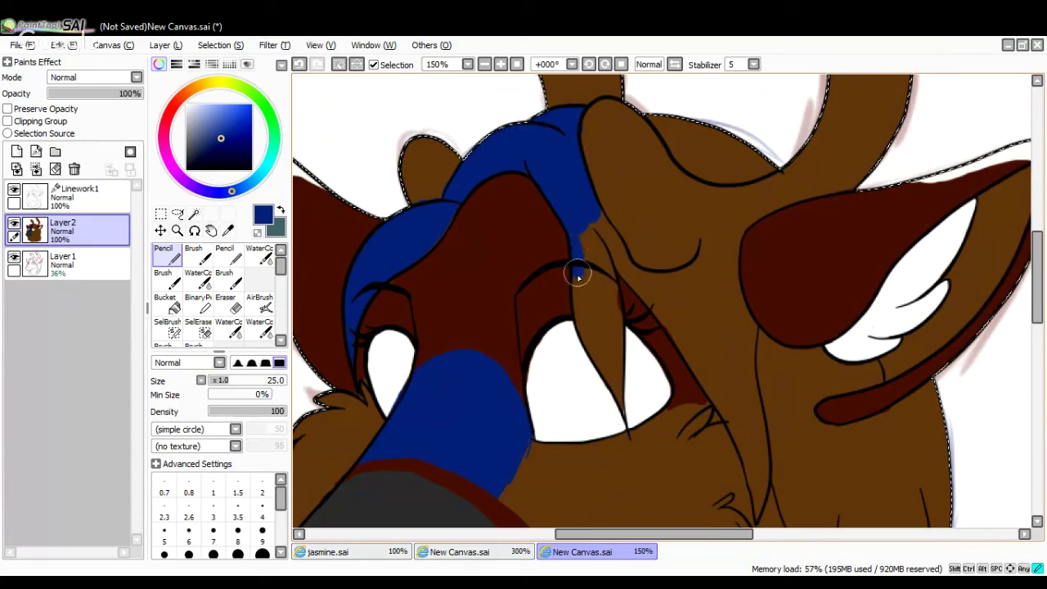
drag(578, 278, 580, 320)
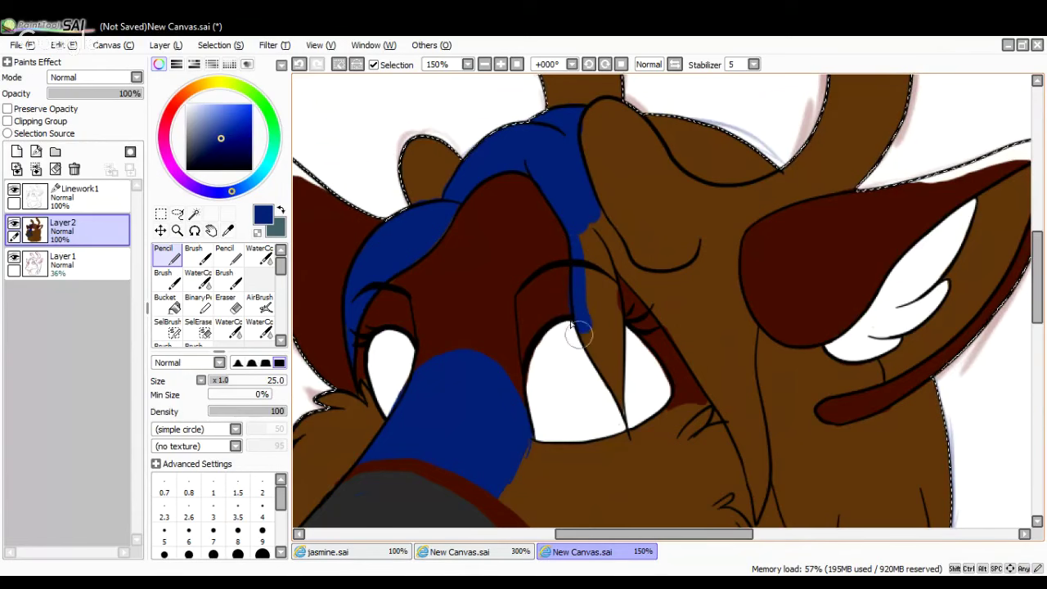
mouse_move(595, 352)
mouse_down()
mouse_move(619, 396)
mouse_move(617, 318)
mouse_move(595, 237)
mouse_move(607, 363)
mouse_up()
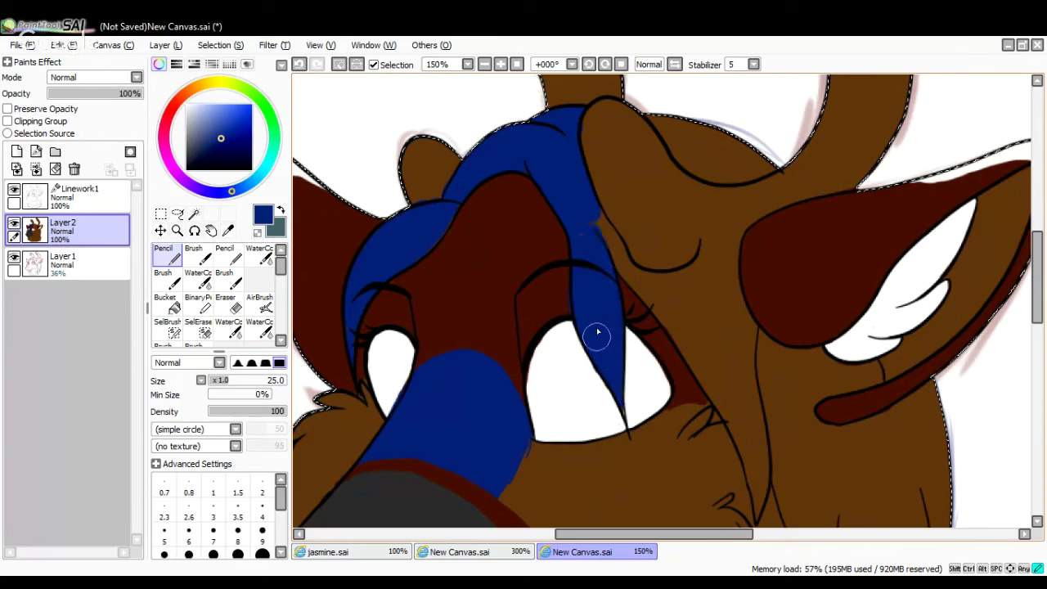
mouse_move(594, 238)
mouse_down()
mouse_move(591, 224)
mouse_move(603, 227)
mouse_move(614, 252)
mouse_up()
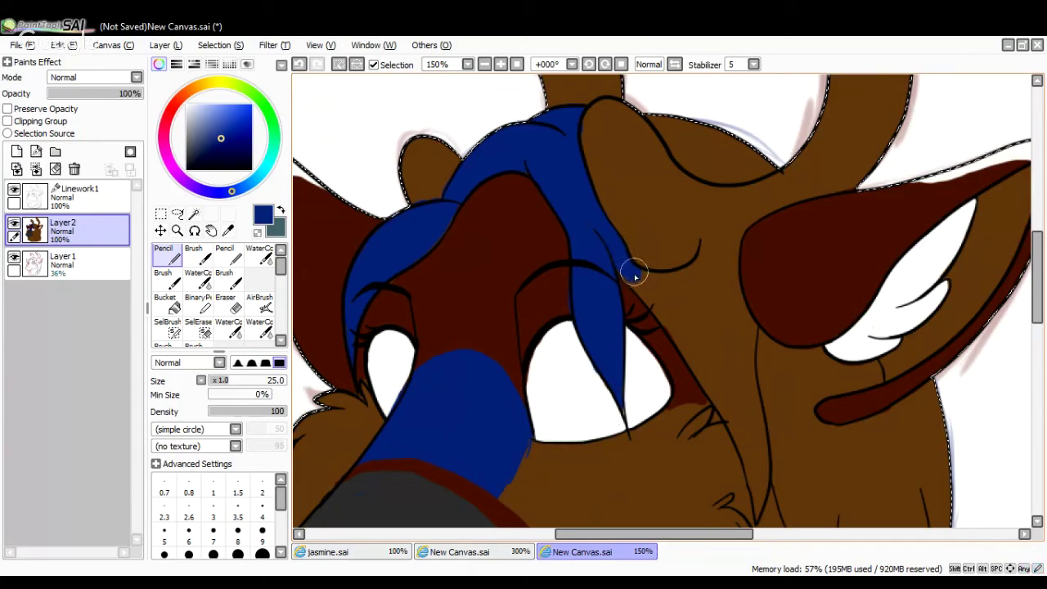
Fill the hair lock beside the near eye with blue, down to its pointed tip on the cheek
mouse_move(652, 283)
mouse_down()
mouse_move(709, 261)
mouse_move(688, 265)
mouse_move(711, 272)
mouse_move(696, 283)
mouse_move(622, 271)
mouse_move(700, 346)
mouse_move(699, 296)
mouse_move(724, 321)
mouse_up()
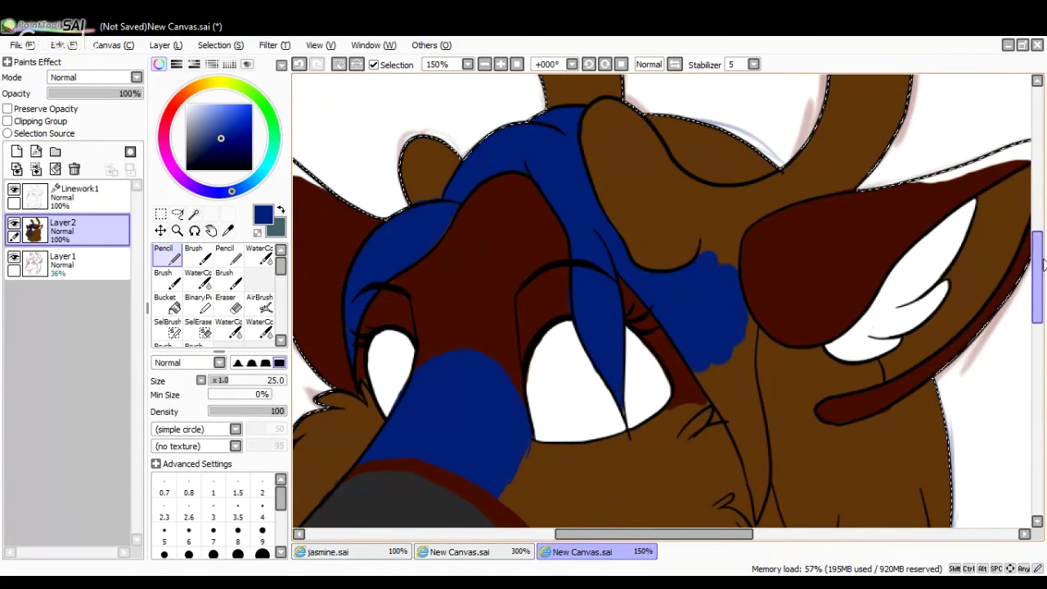
scroll(874, 246, down, 3)
mouse_move(694, 193)
mouse_down()
mouse_move(712, 226)
mouse_move(705, 184)
mouse_move(738, 191)
mouse_move(743, 154)
mouse_move(743, 254)
mouse_move(720, 239)
mouse_move(758, 349)
mouse_move(768, 292)
mouse_move(752, 260)
mouse_up()
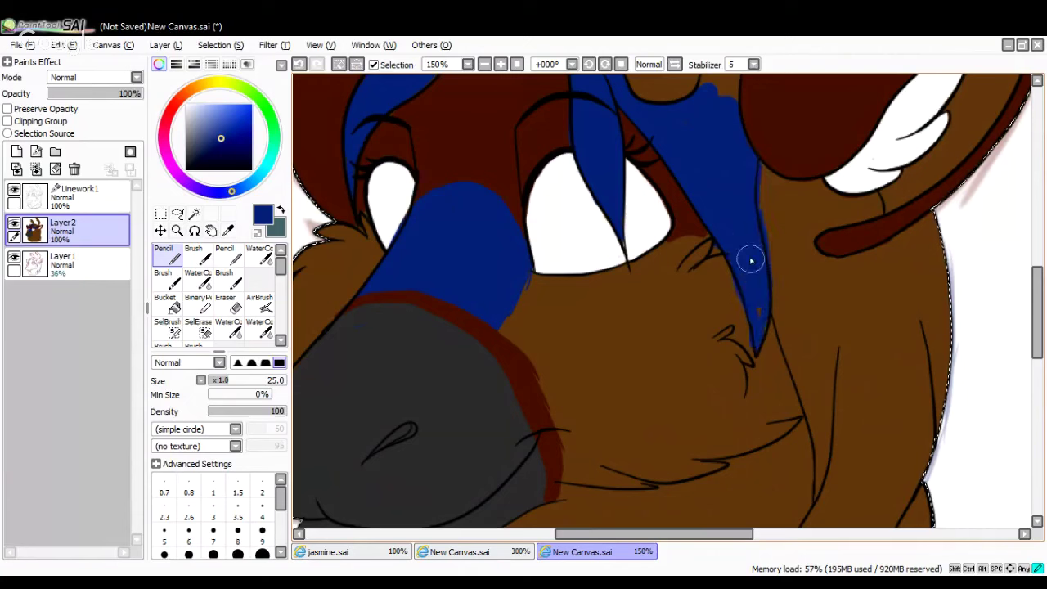
Sample the base brown and clean up the cheek lock's edge and the fur below the near eye's outer corner
click(227, 230)
click(374, 285)
click(166, 256)
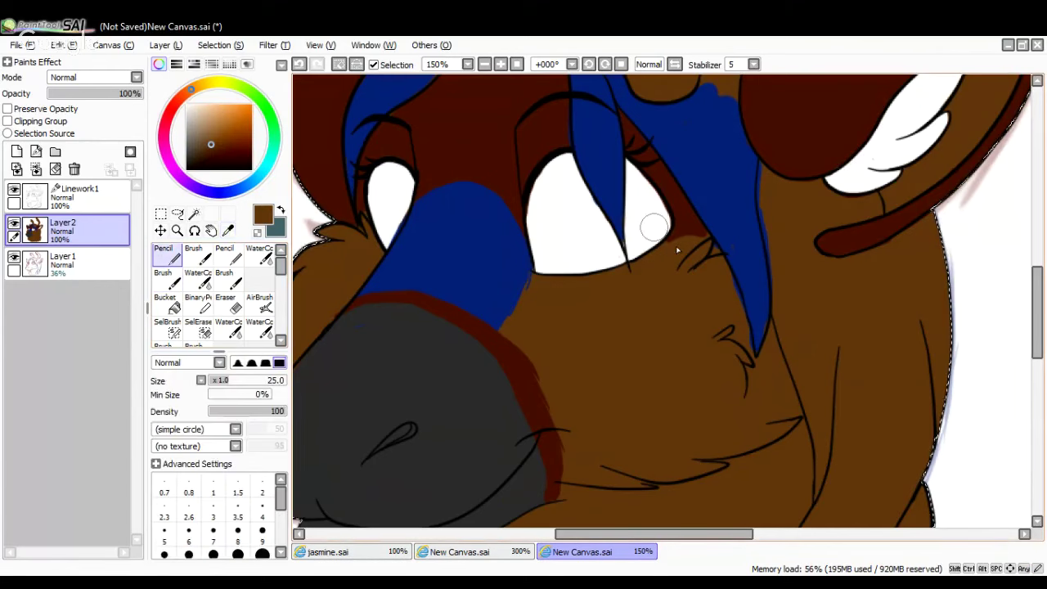
drag(678, 250, 738, 303)
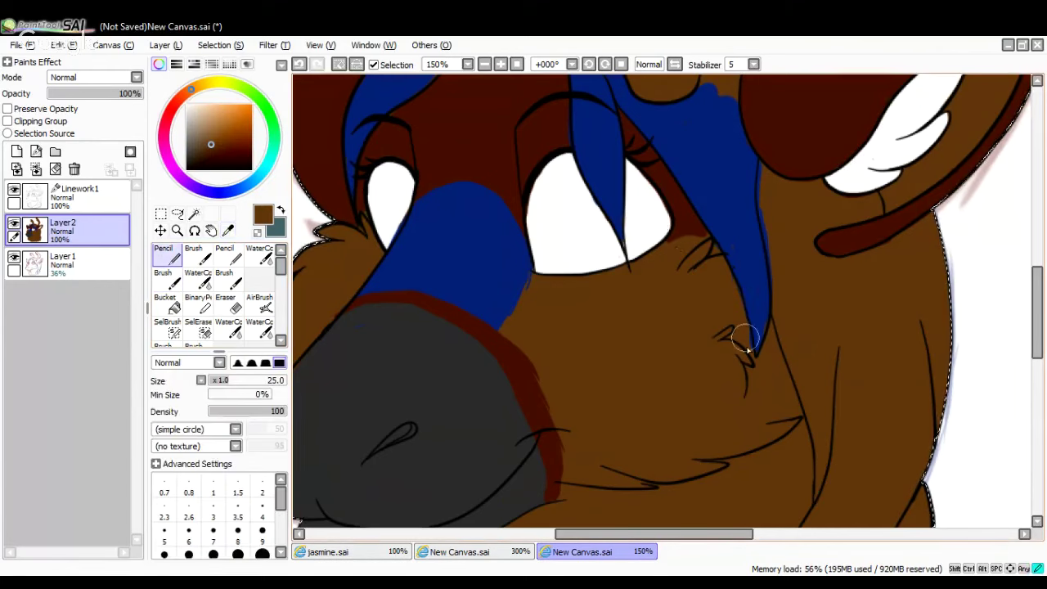
drag(675, 240, 713, 241)
Sample the dark reddish brown and touch up the marking beside the far eye
click(229, 231)
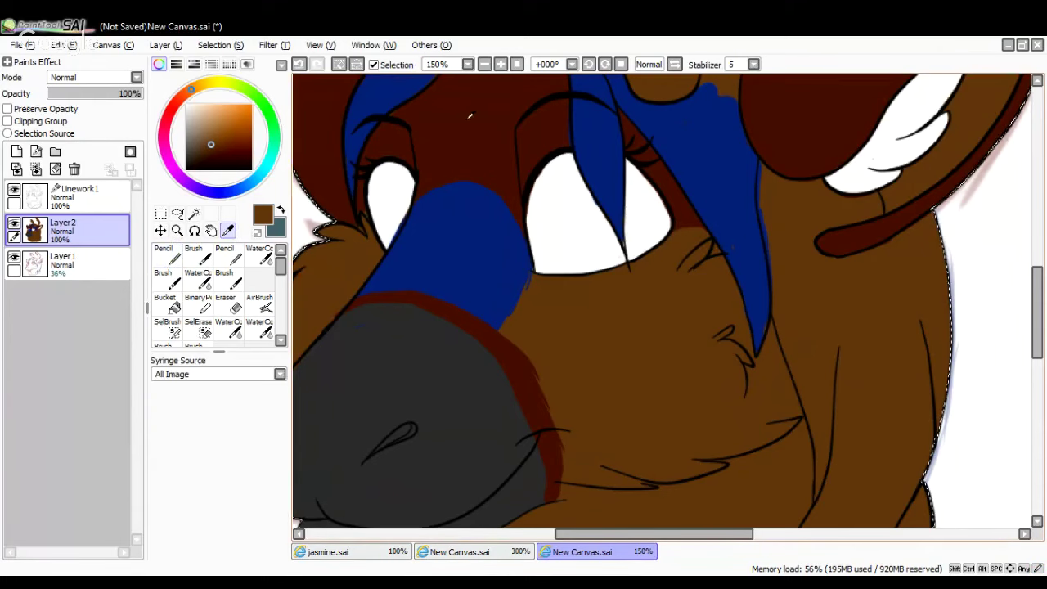
click(469, 116)
click(177, 257)
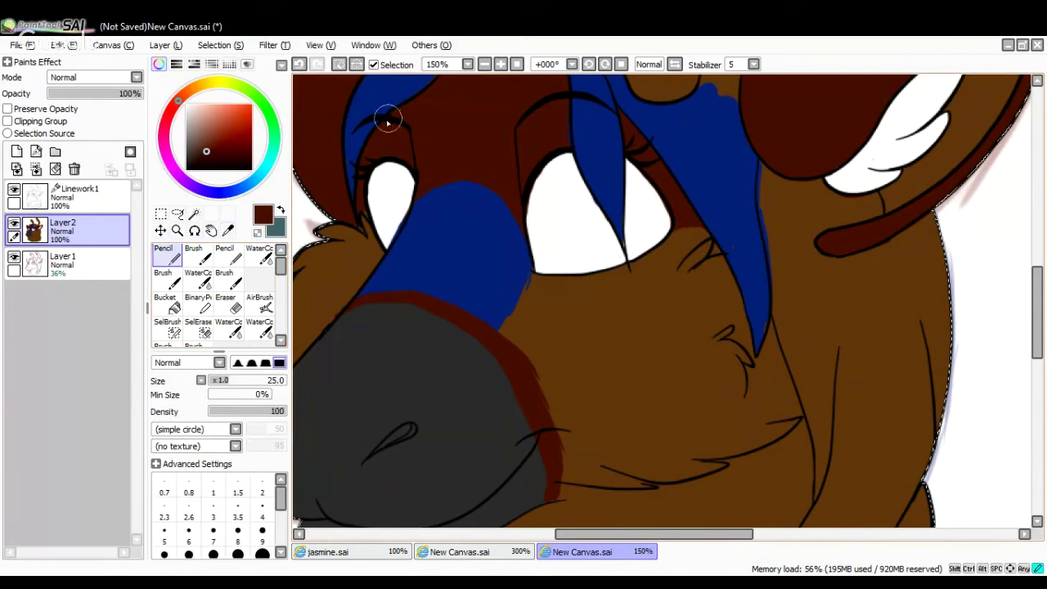
drag(362, 190, 360, 225)
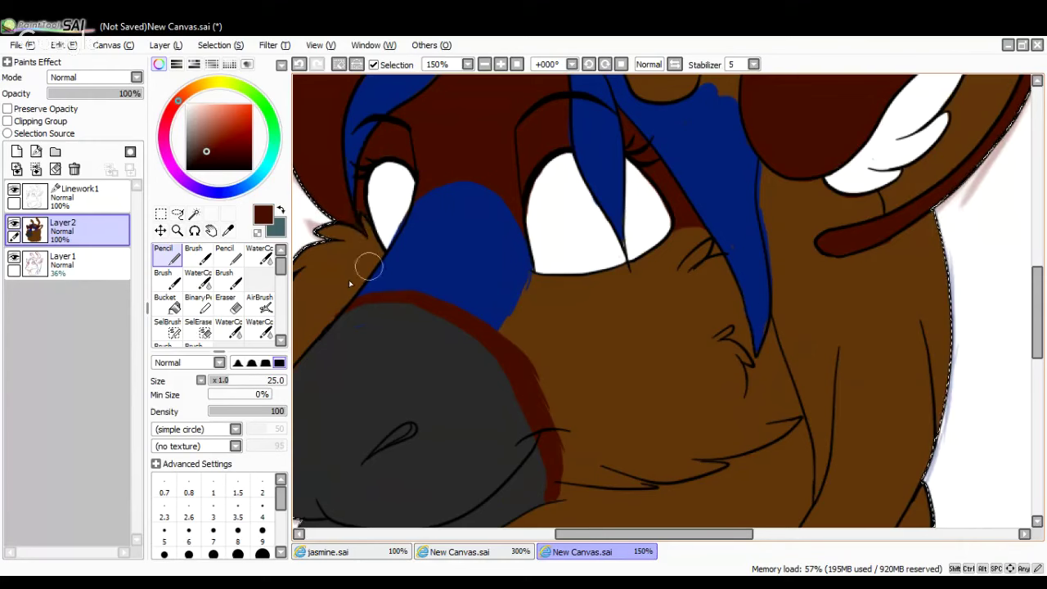
drag(791, 267, 803, 302)
click(300, 64)
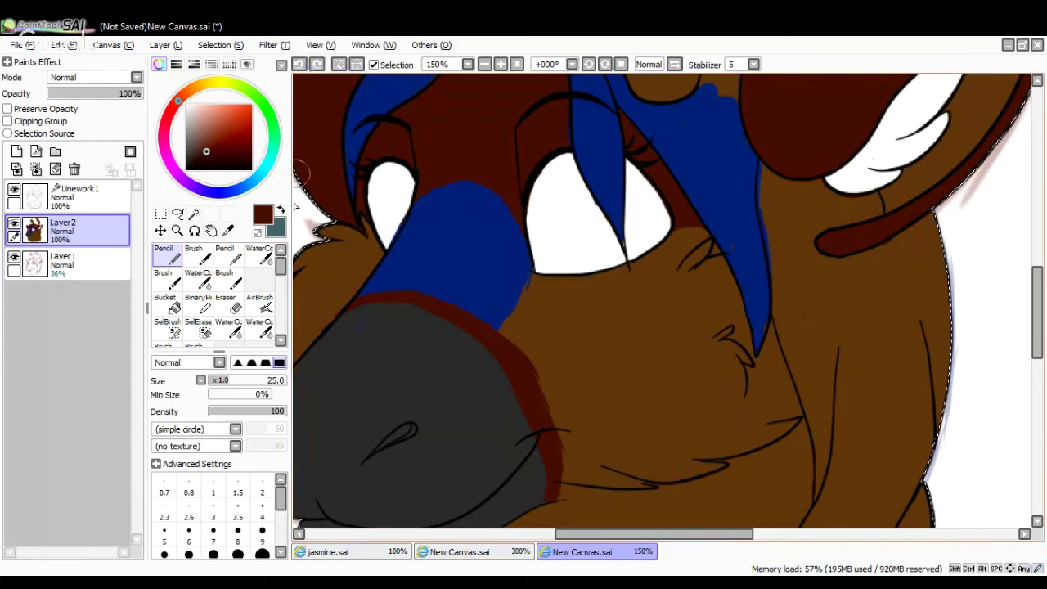
Resample the hair blue and fill the hair mass beneath and behind the near ear
click(228, 230)
click(613, 135)
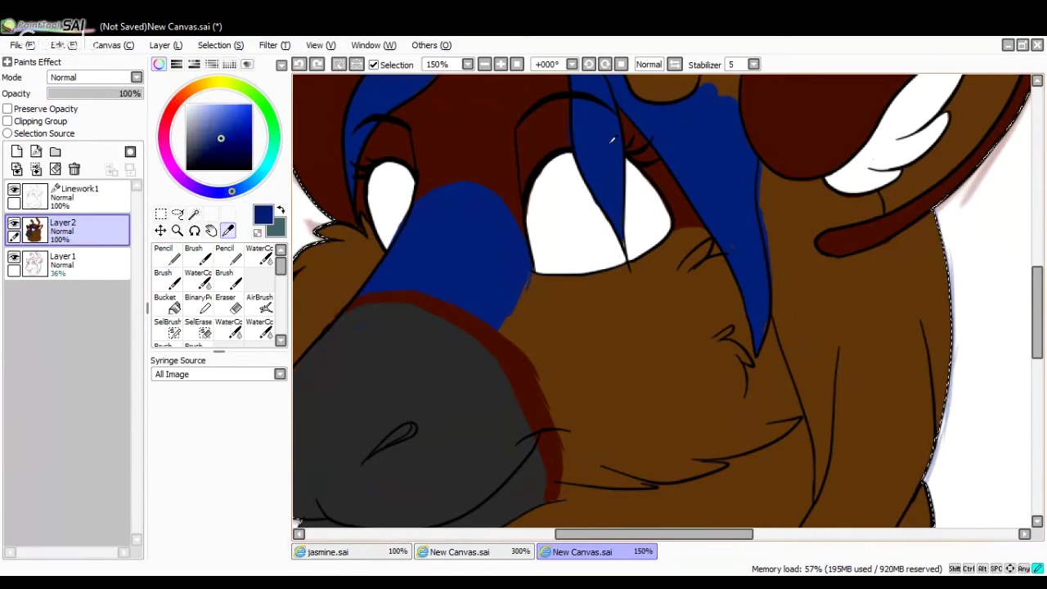
click(166, 255)
mouse_move(919, 250)
mouse_down()
mouse_move(939, 223)
mouse_move(895, 338)
mouse_move(854, 331)
mouse_move(825, 305)
mouse_up()
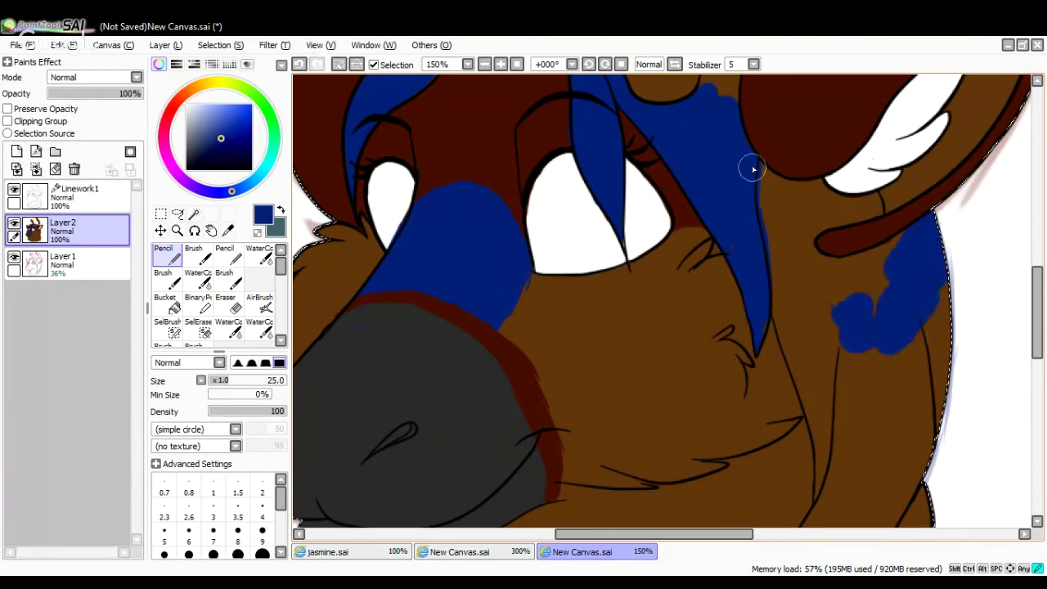
drag(794, 188, 869, 205)
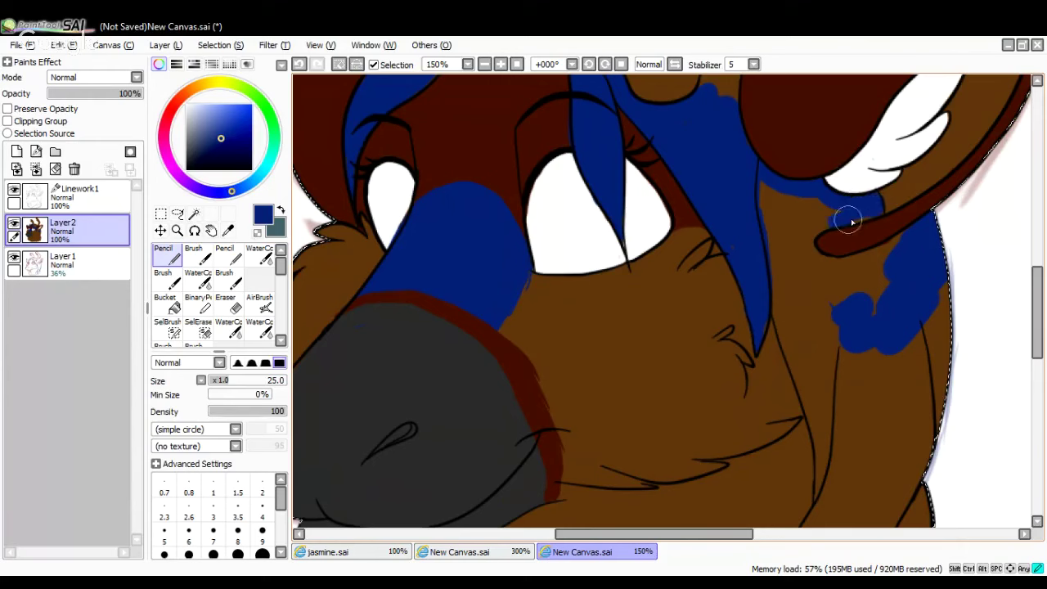
mouse_move(837, 217)
mouse_down()
mouse_move(773, 238)
mouse_move(760, 196)
mouse_move(766, 209)
mouse_move(779, 199)
mouse_move(900, 210)
mouse_up()
drag(1038, 285, 1037, 304)
mouse_move(802, 147)
mouse_down()
mouse_move(803, 166)
mouse_move(868, 175)
mouse_move(909, 155)
mouse_up()
mouse_move(834, 192)
mouse_down()
mouse_move(781, 196)
mouse_move(793, 245)
mouse_move(799, 205)
mouse_move(808, 285)
mouse_move(801, 268)
mouse_move(820, 293)
mouse_move(835, 290)
mouse_move(845, 249)
mouse_move(883, 203)
mouse_move(918, 300)
mouse_move(949, 300)
mouse_up()
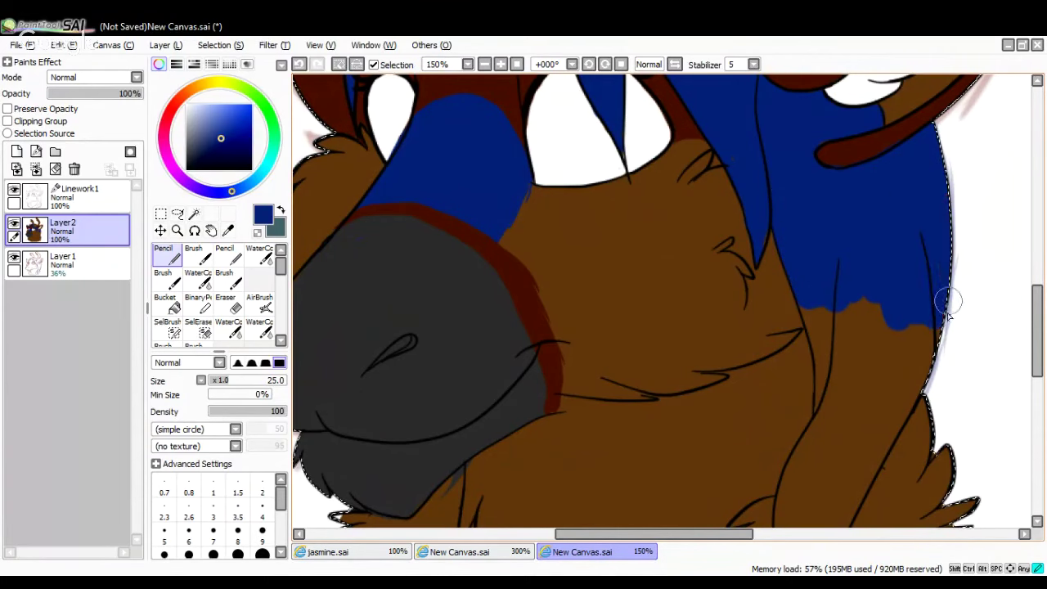
Continue the blue fill down the long hair strand to its tip over the neck fur
drag(1038, 314, 1041, 347)
mouse_move(814, 159)
mouse_down()
mouse_move(824, 215)
mouse_move(828, 171)
mouse_move(835, 245)
mouse_move(866, 219)
mouse_move(877, 125)
mouse_move(899, 201)
mouse_move(898, 241)
mouse_up()
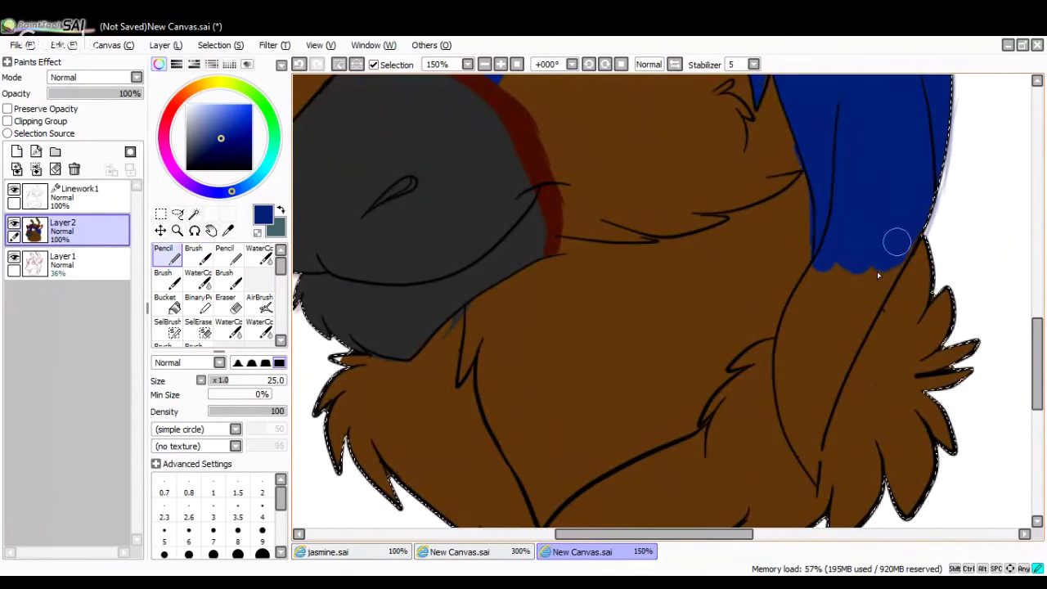
mouse_move(816, 280)
mouse_down()
mouse_move(789, 331)
mouse_move(785, 384)
mouse_move(815, 480)
mouse_move(817, 429)
mouse_move(875, 303)
mouse_up()
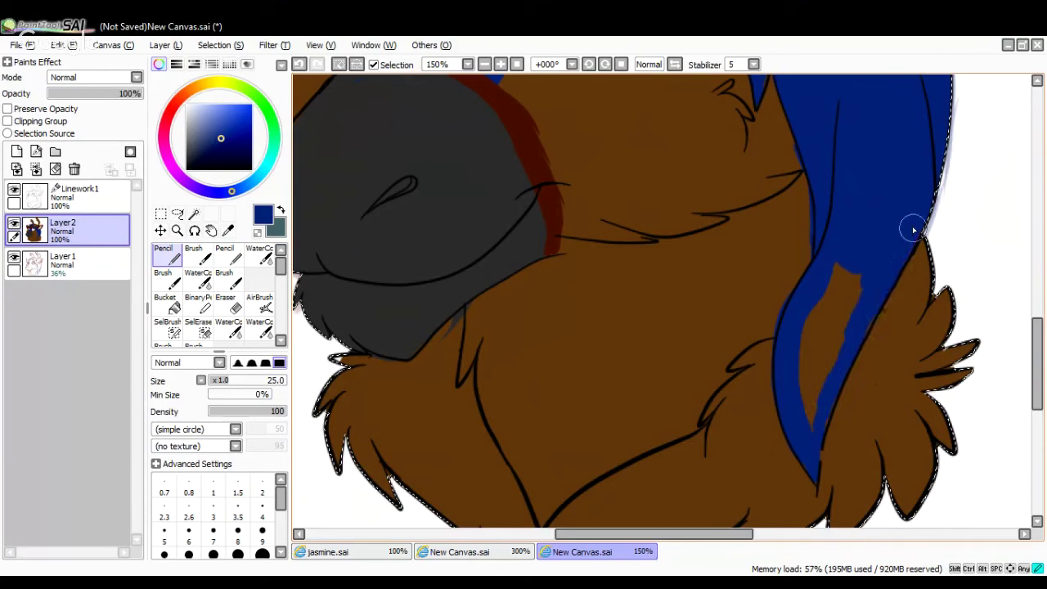
mouse_move(914, 230)
mouse_down()
mouse_move(810, 372)
mouse_move(816, 305)
mouse_move(829, 288)
mouse_move(820, 452)
mouse_up()
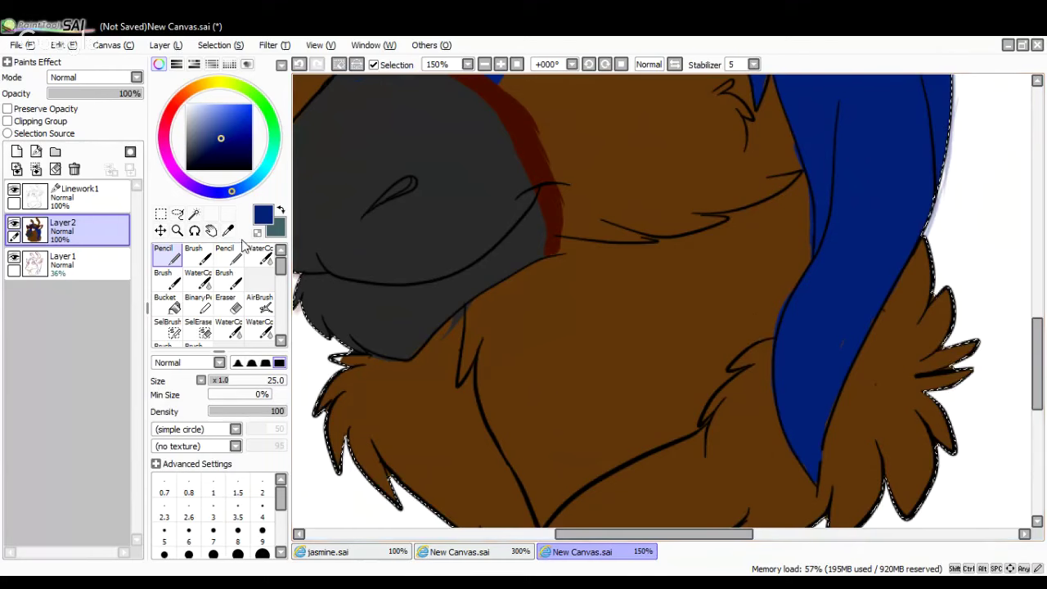
Sample the base brown and clean up the blue spill along the long hair strand's inner edge
key(alt)
click(549, 340)
click(173, 258)
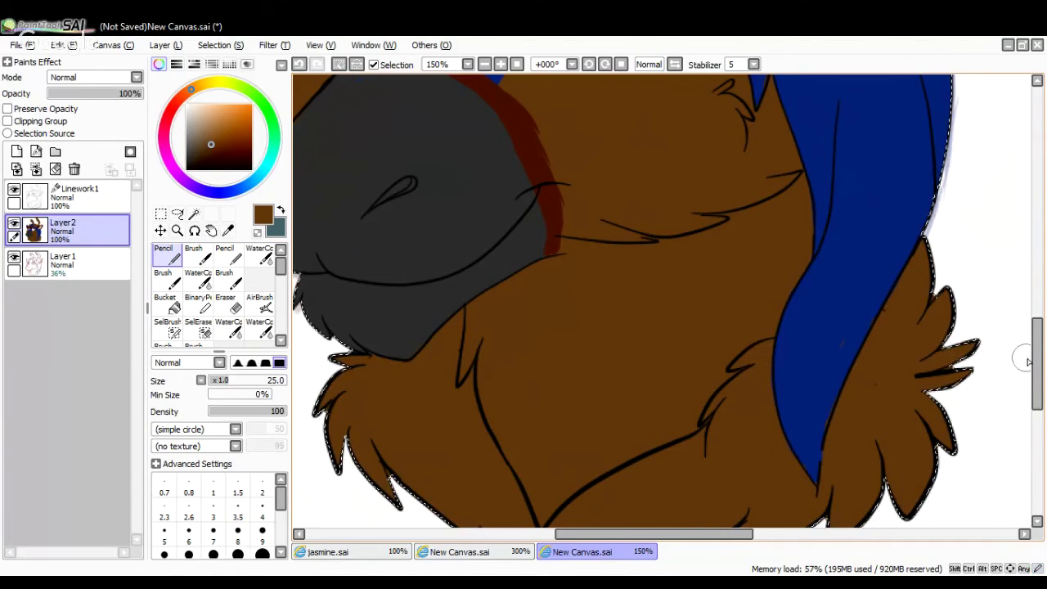
Touch up the edges around the eyes with sampled dark reddish brown and white
drag(1038, 356, 1039, 254)
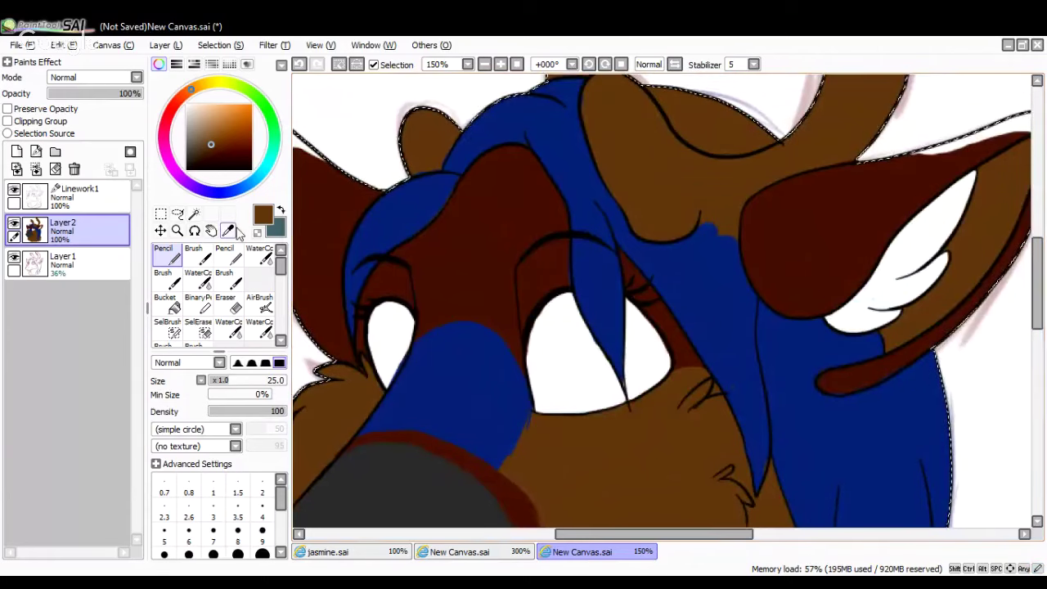
alt+click(575, 270)
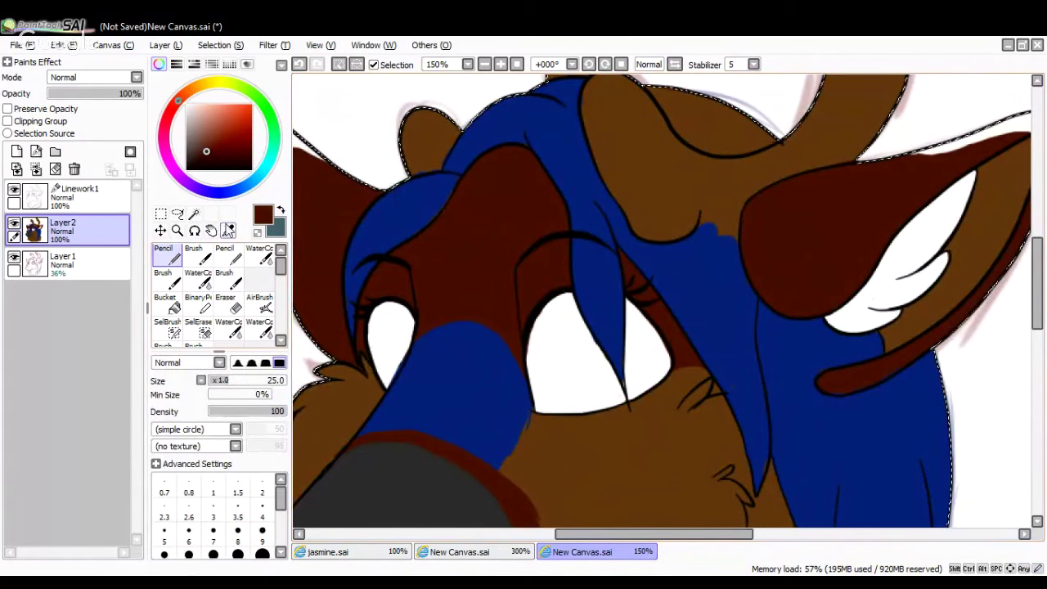
key(alt)
alt+click(388, 324)
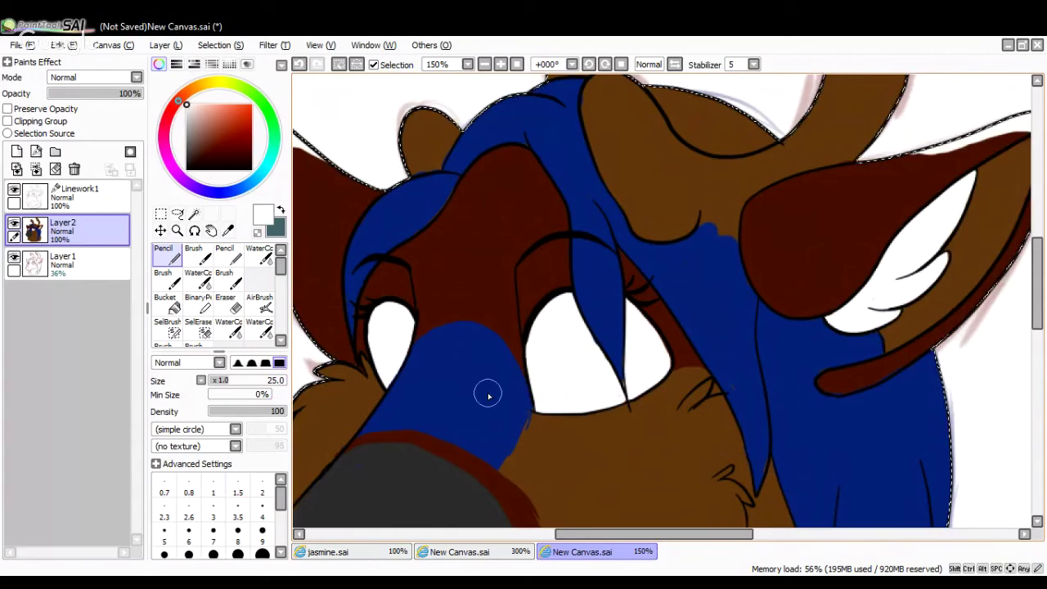
Resample the hair blue and fill the remaining brown hair section behind the near antler's base
click(485, 65)
click(485, 65)
click(485, 65)
click(484, 65)
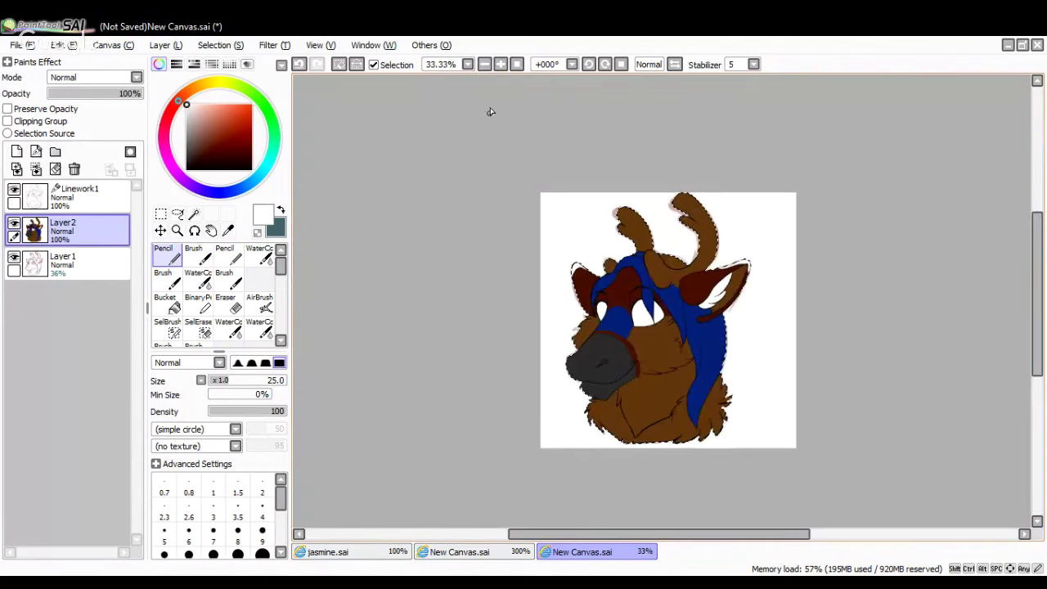
click(501, 64)
click(501, 65)
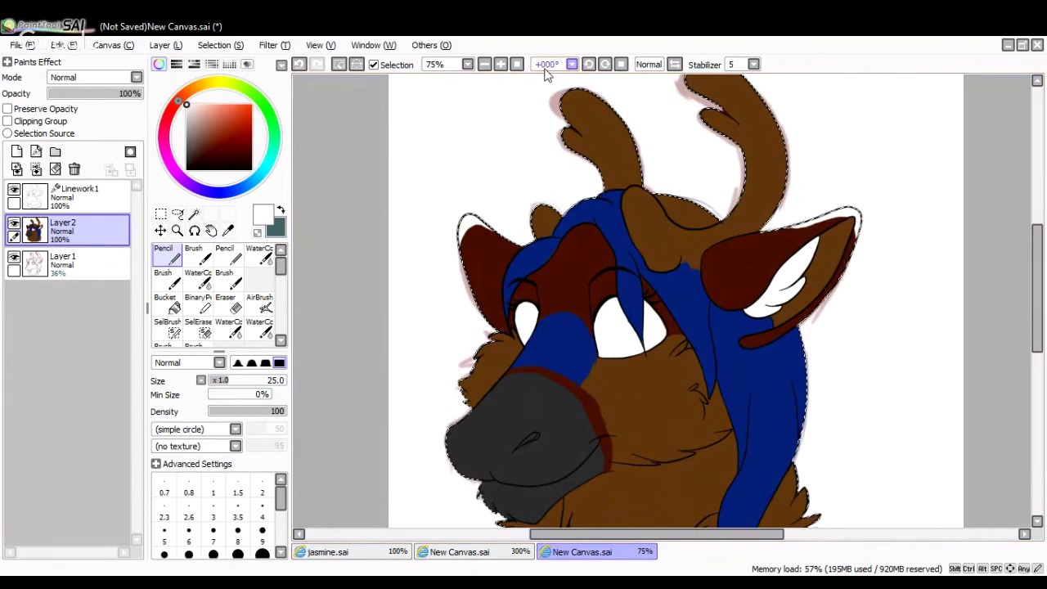
click(500, 64)
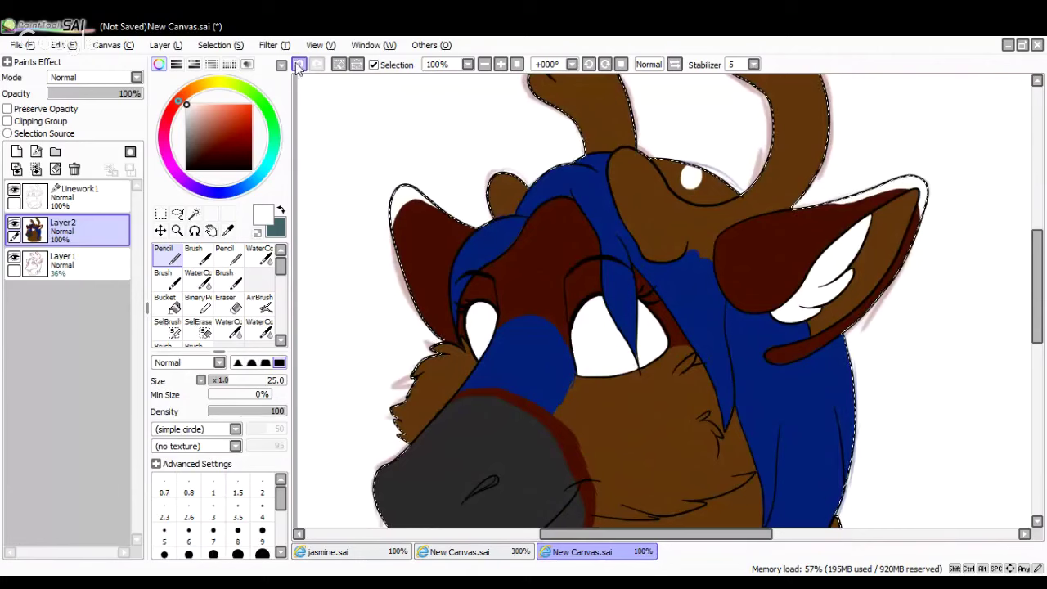
key(alt)
click(551, 188)
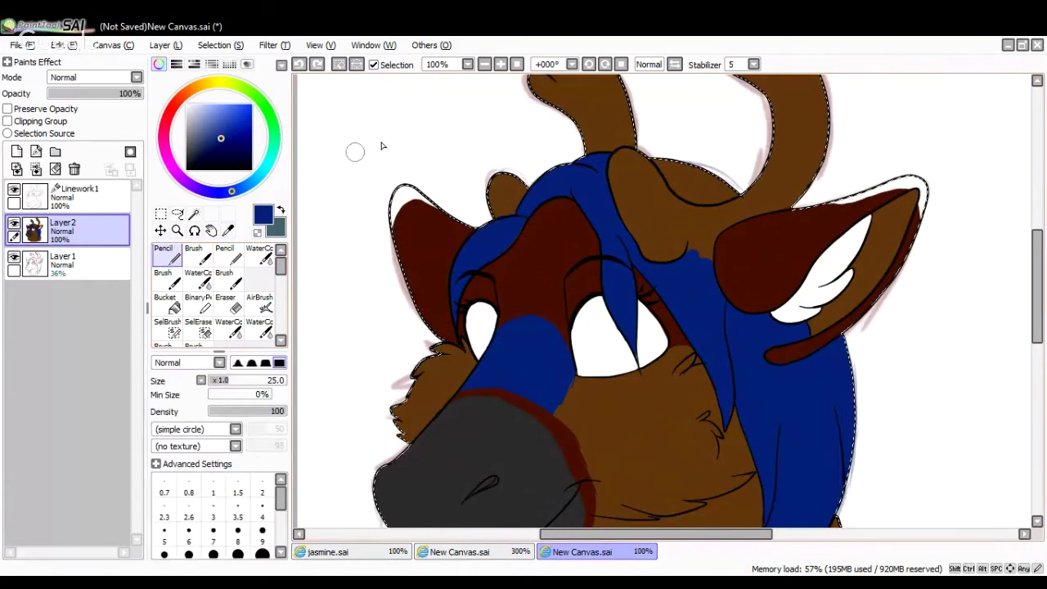
click(500, 64)
scroll(734, 199, up, 3)
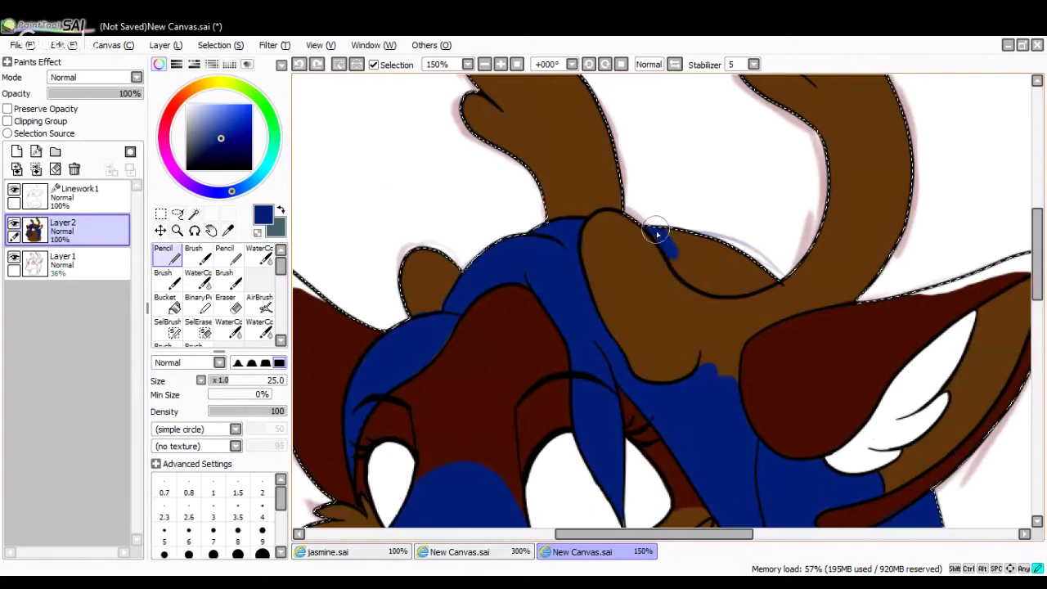
mouse_move(677, 262)
mouse_down()
mouse_move(706, 283)
mouse_move(766, 276)
mouse_move(715, 251)
mouse_move(709, 263)
mouse_move(734, 281)
mouse_up()
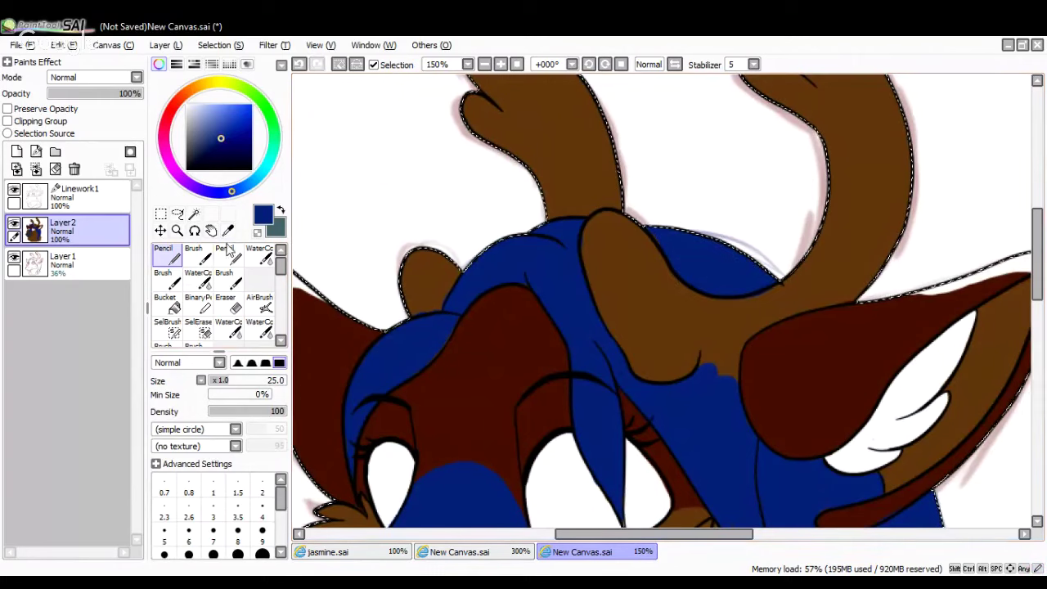
Sample the dark grey from the character's muzzle on the reference sheet and return to the reindeer head drawing
click(455, 553)
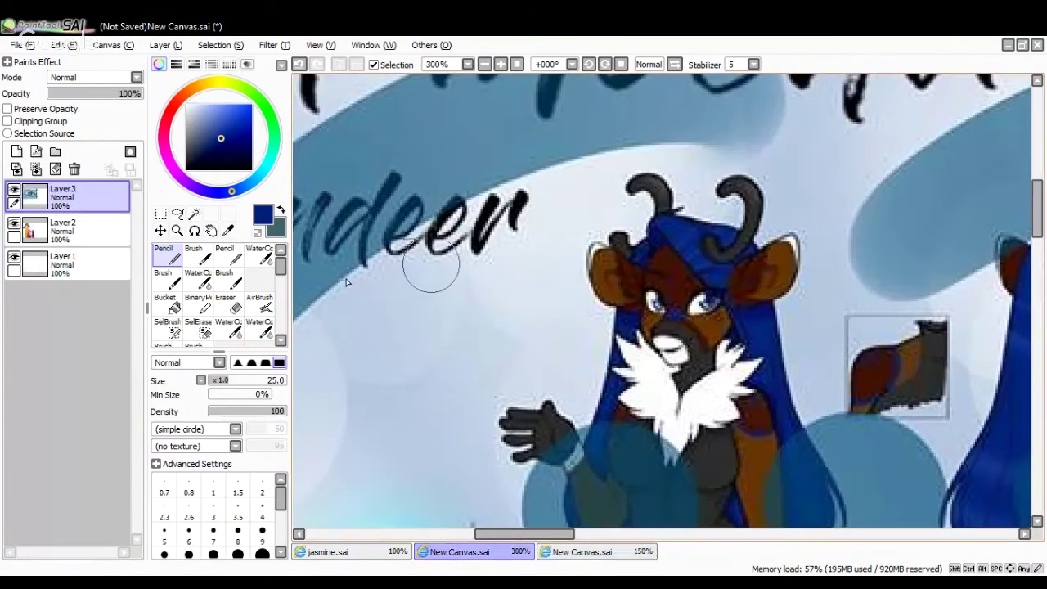
click(228, 230)
click(675, 323)
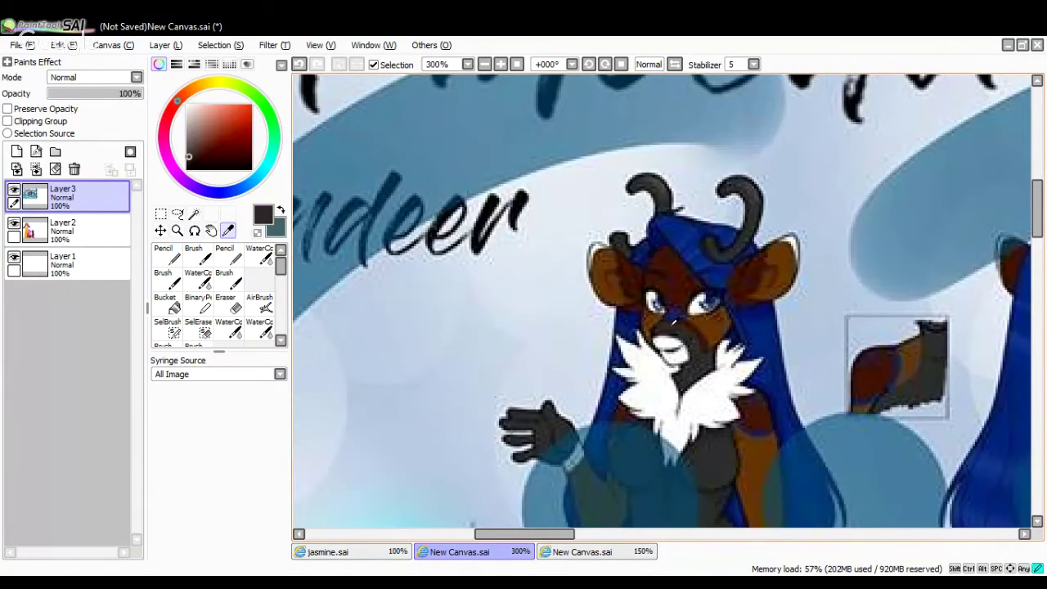
click(580, 553)
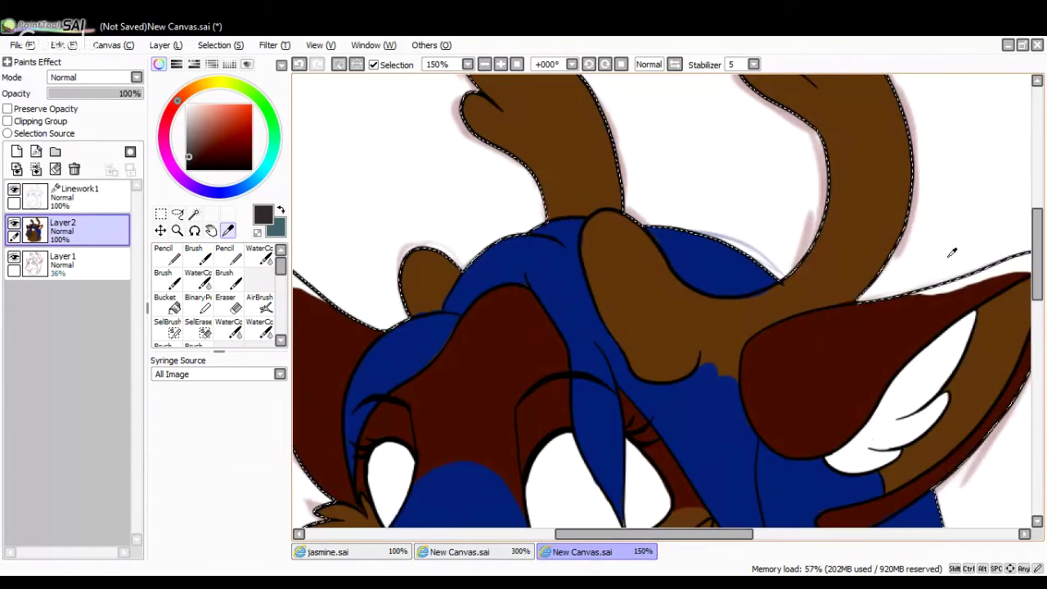
Paint the far antler and the small prong behind the forehead hair dark grey on Layer2, using the size 25 Pencil
drag(1037, 246, 1036, 282)
key(n)
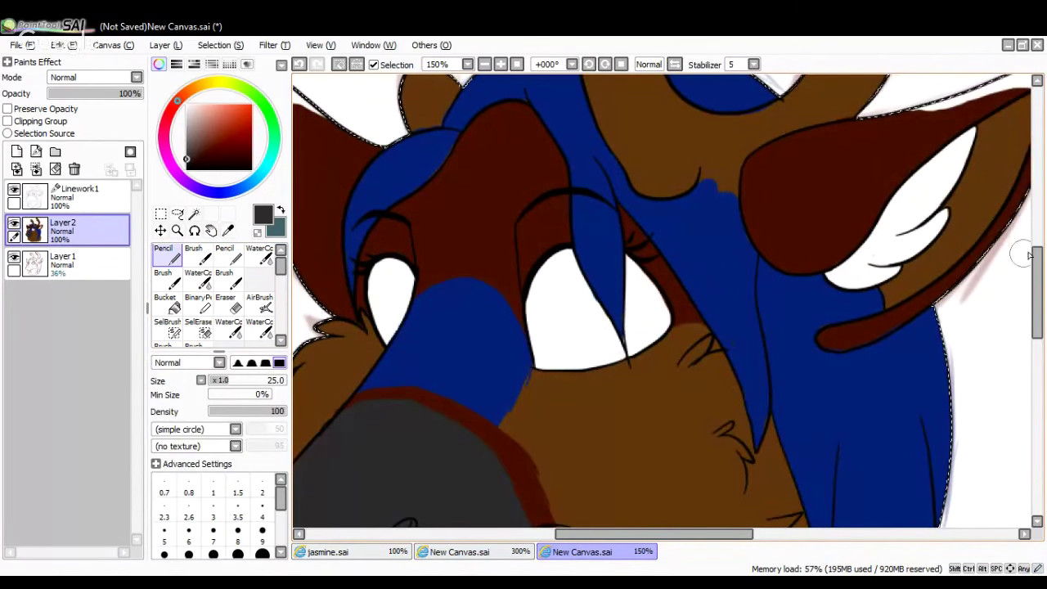
scroll(489, 188, up, 6)
mouse_move(490, 189)
mouse_down()
mouse_move(496, 144)
mouse_move(504, 182)
mouse_move(491, 234)
mouse_move(504, 243)
mouse_move(596, 242)
mouse_up()
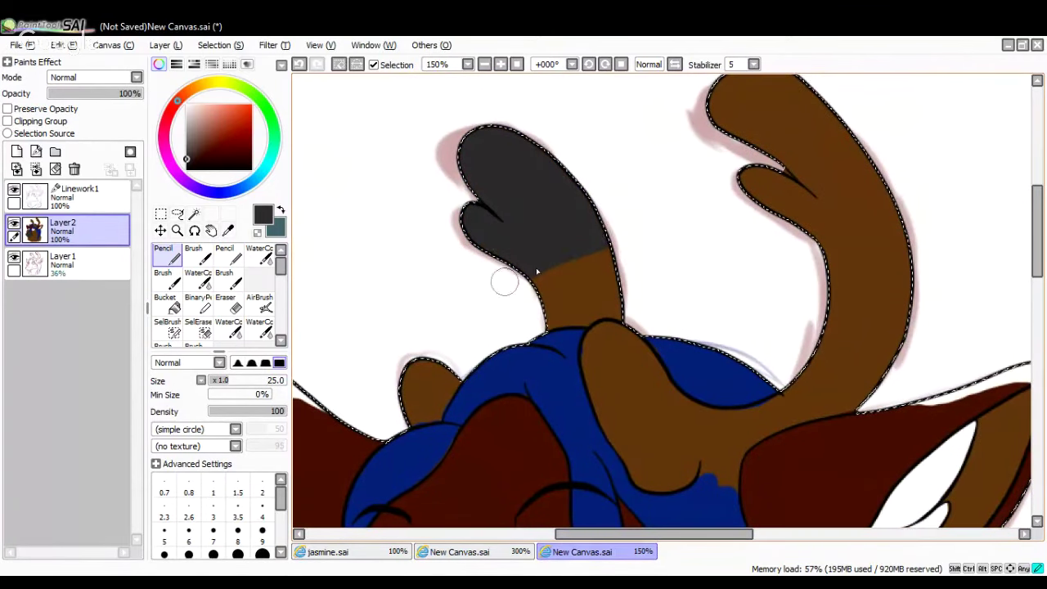
mouse_move(504, 282)
mouse_down()
mouse_move(603, 270)
mouse_move(545, 314)
mouse_move(596, 311)
mouse_move(607, 293)
mouse_up()
drag(405, 370, 414, 417)
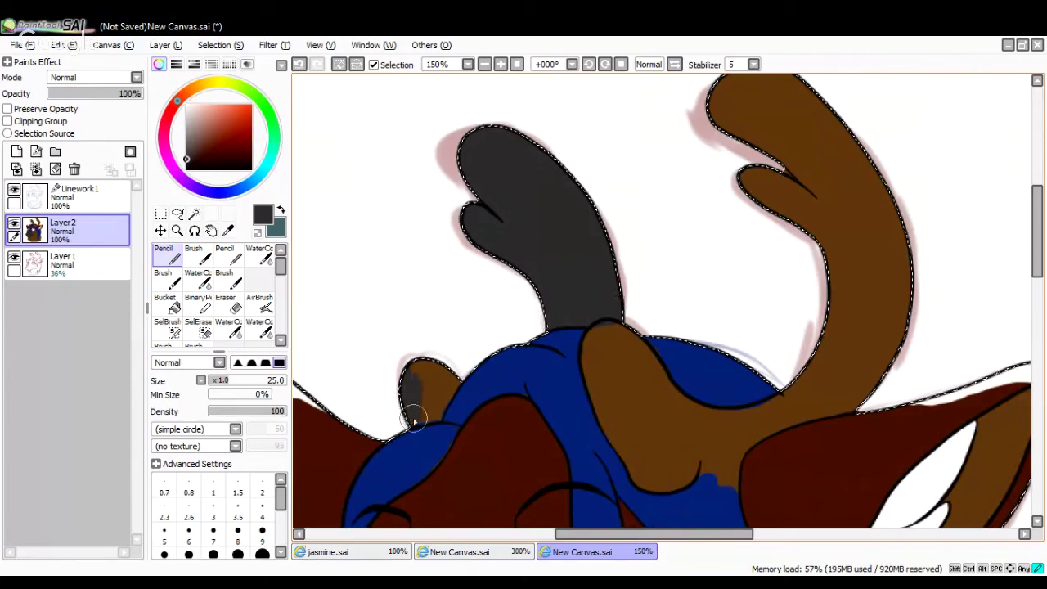
drag(453, 387, 423, 399)
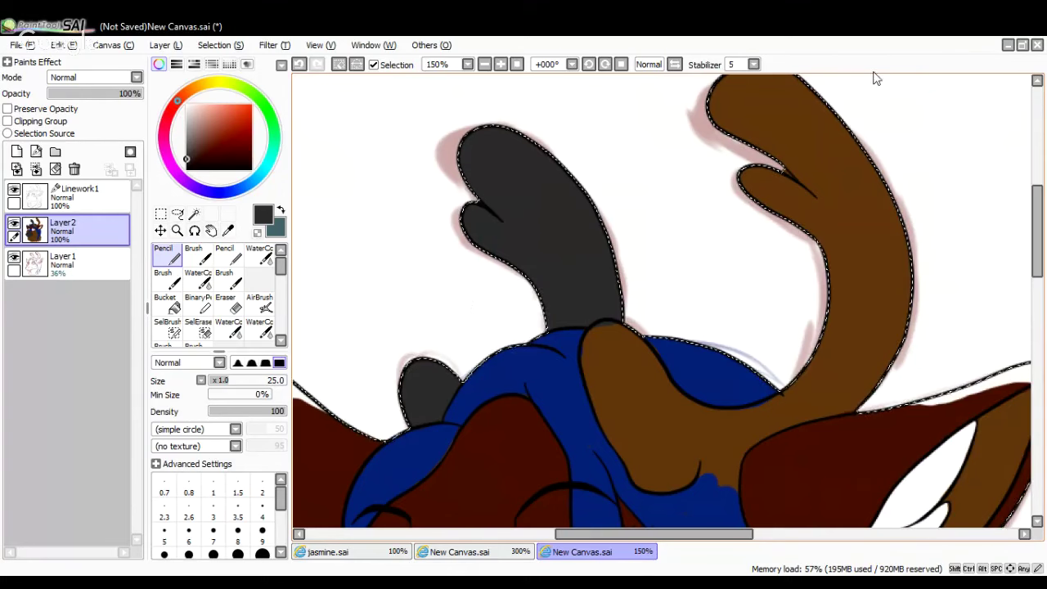
Fill the near antler with dark grey, from its upper branches through the front prong to the base beside the ear
mouse_move(786, 83)
mouse_down()
mouse_move(739, 103)
mouse_move(797, 74)
mouse_move(783, 201)
mouse_move(848, 191)
mouse_move(918, 219)
mouse_move(860, 276)
mouse_move(835, 339)
mouse_move(860, 303)
mouse_move(908, 280)
mouse_move(896, 368)
mouse_up()
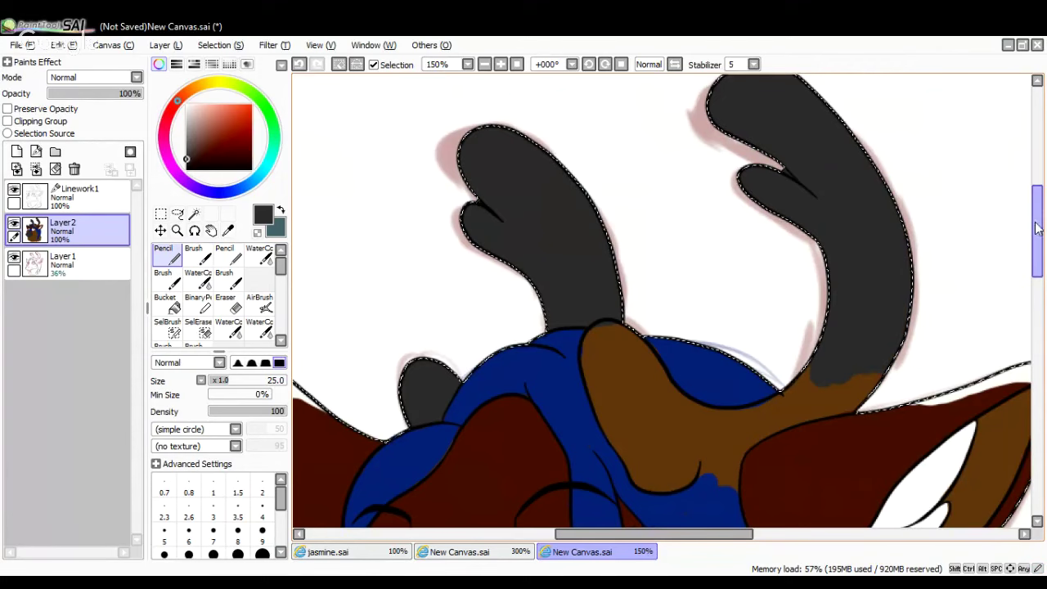
drag(1037, 229, 1035, 252)
mouse_move(634, 282)
mouse_down()
mouse_move(598, 270)
mouse_move(595, 244)
mouse_up()
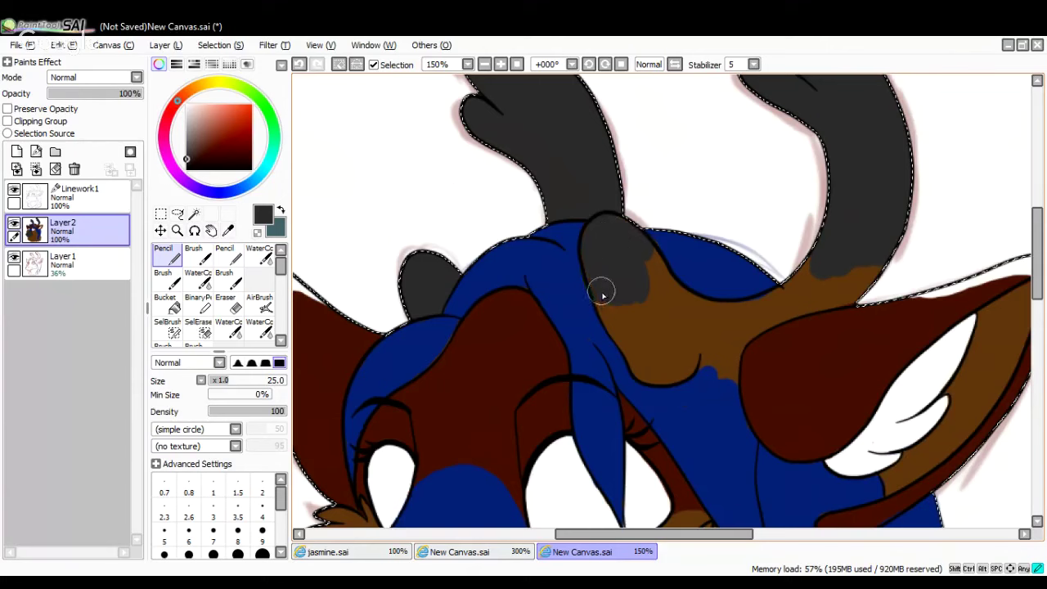
mouse_move(601, 293)
mouse_down()
mouse_move(645, 369)
mouse_move(687, 364)
mouse_move(688, 325)
mouse_move(645, 259)
mouse_move(664, 344)
mouse_move(629, 298)
mouse_move(663, 354)
mouse_up()
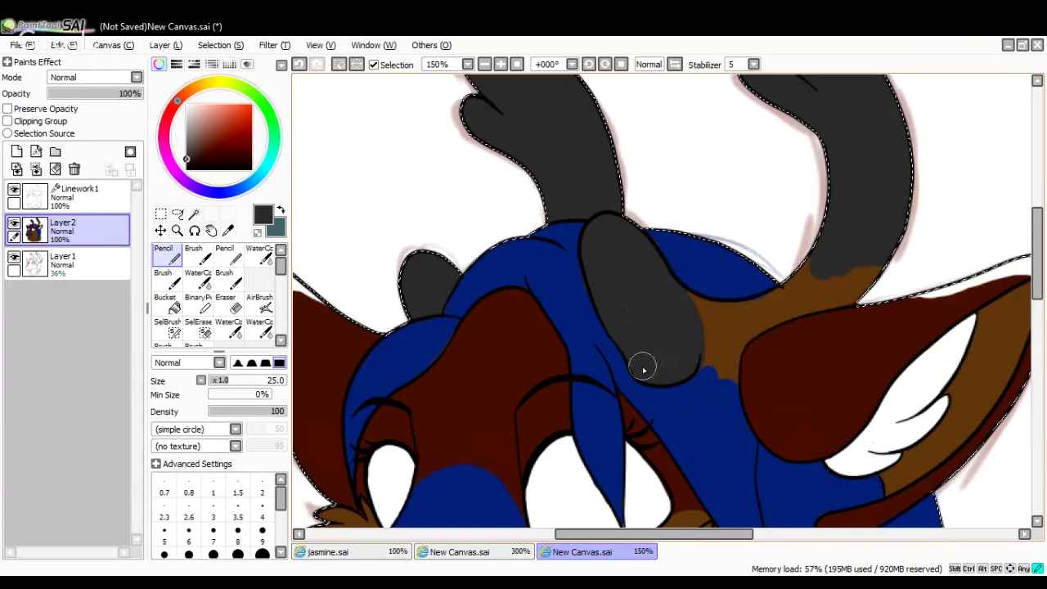
mouse_move(700, 307)
mouse_down()
mouse_move(770, 306)
mouse_move(823, 262)
mouse_move(815, 299)
mouse_move(848, 290)
mouse_move(828, 288)
mouse_up()
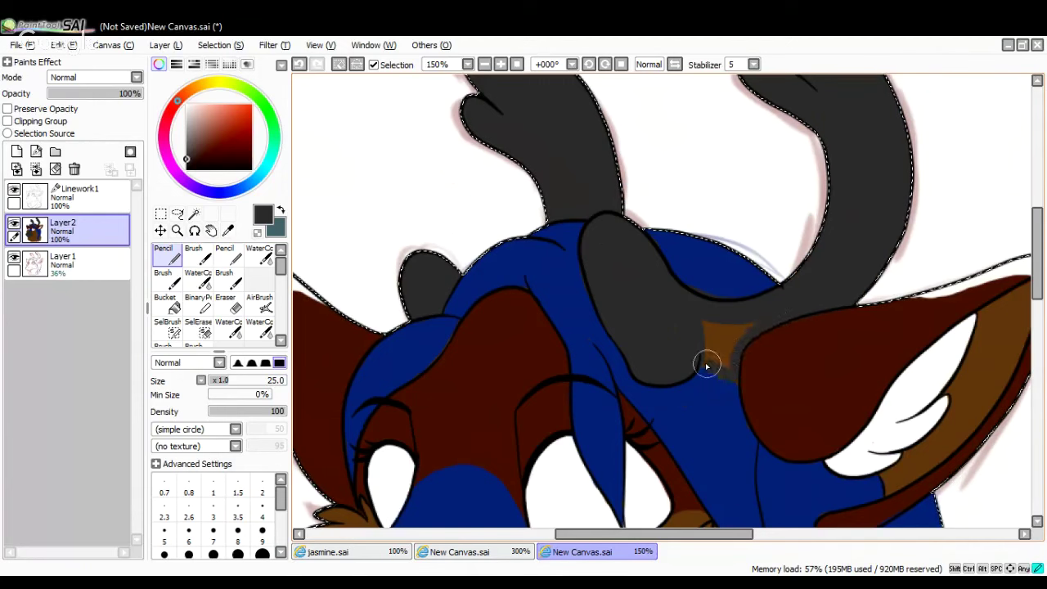
drag(707, 338, 709, 329)
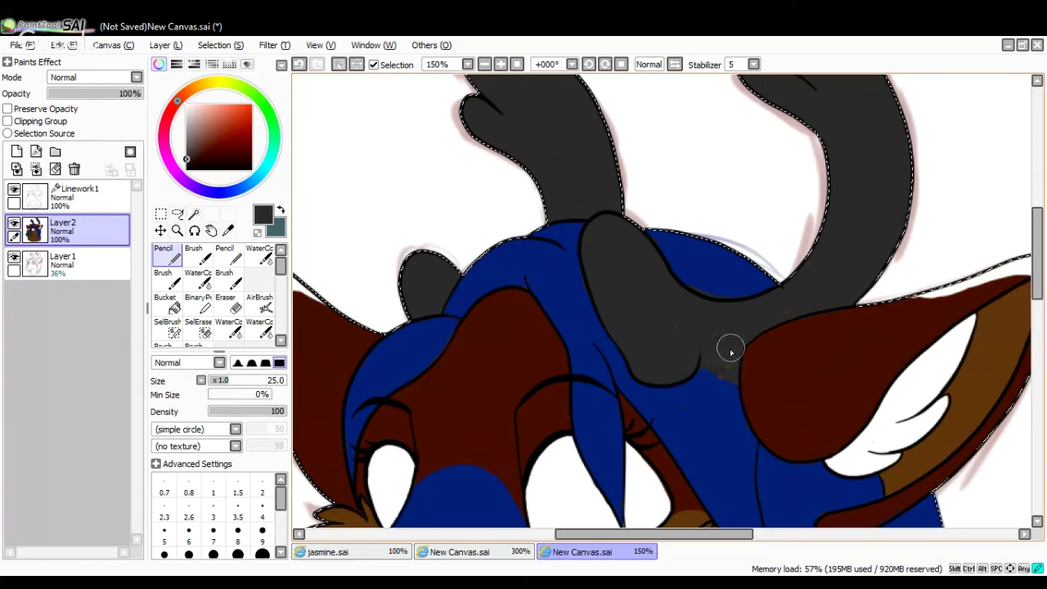
Draw a black size 8 Pen line on Linework1 closing the near antler's base between the front prong and the ear, redoing unsatisfactory strokes
click(80, 197)
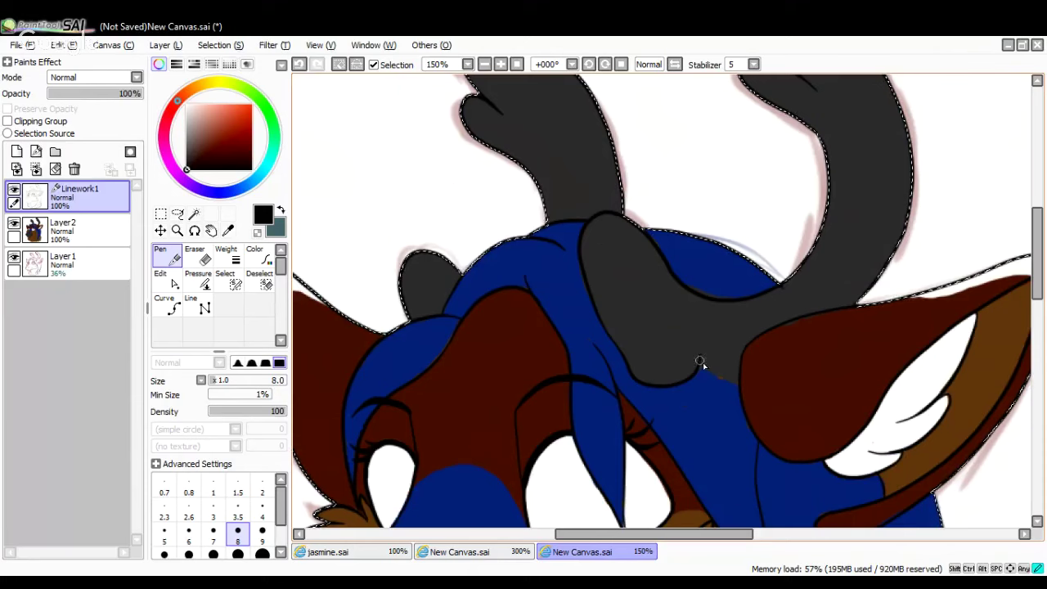
drag(726, 365, 743, 363)
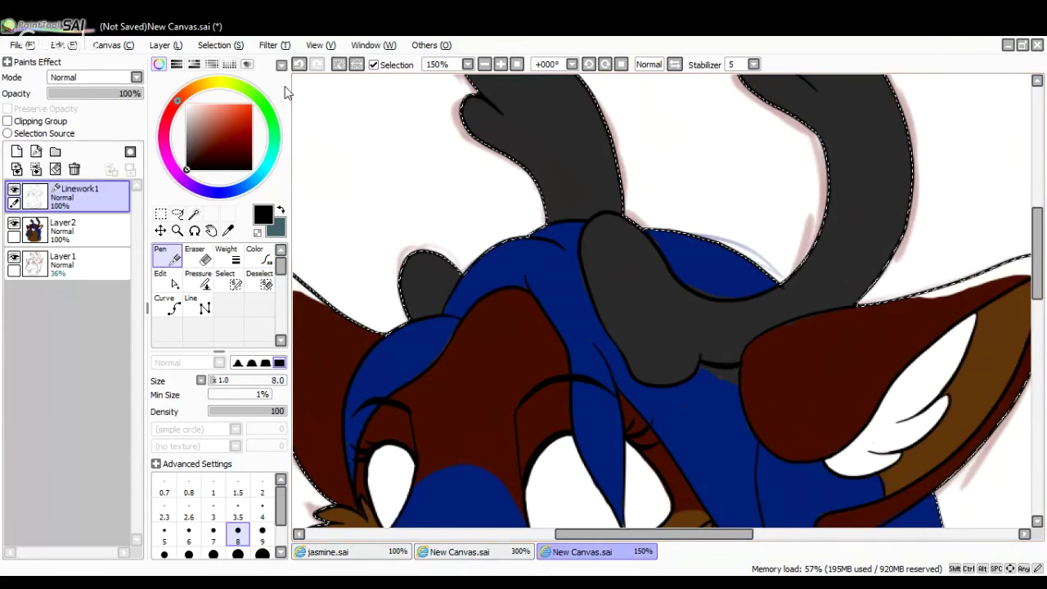
key(ctrl+z)
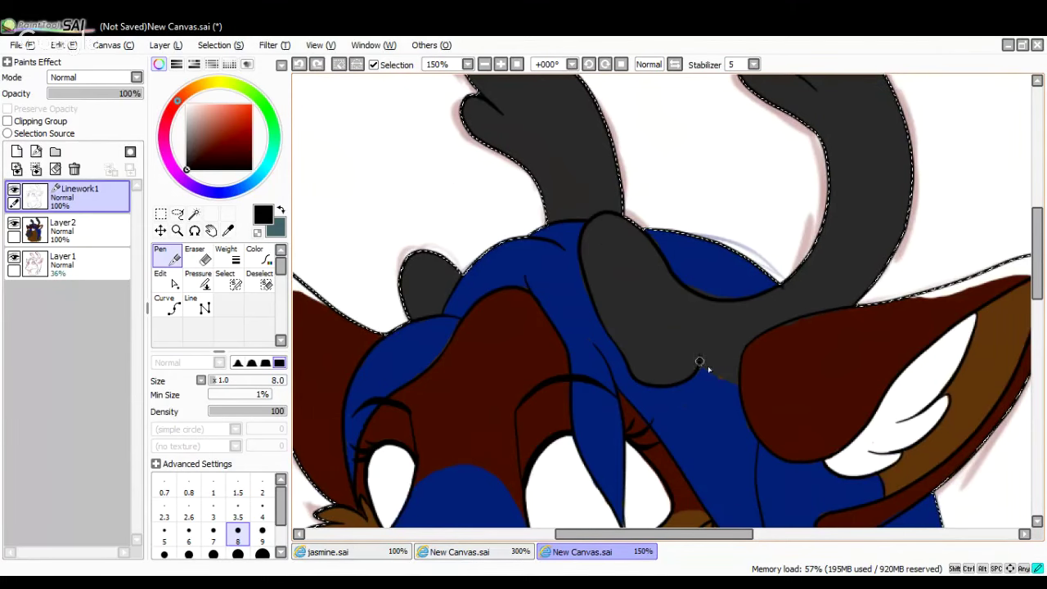
click(299, 64)
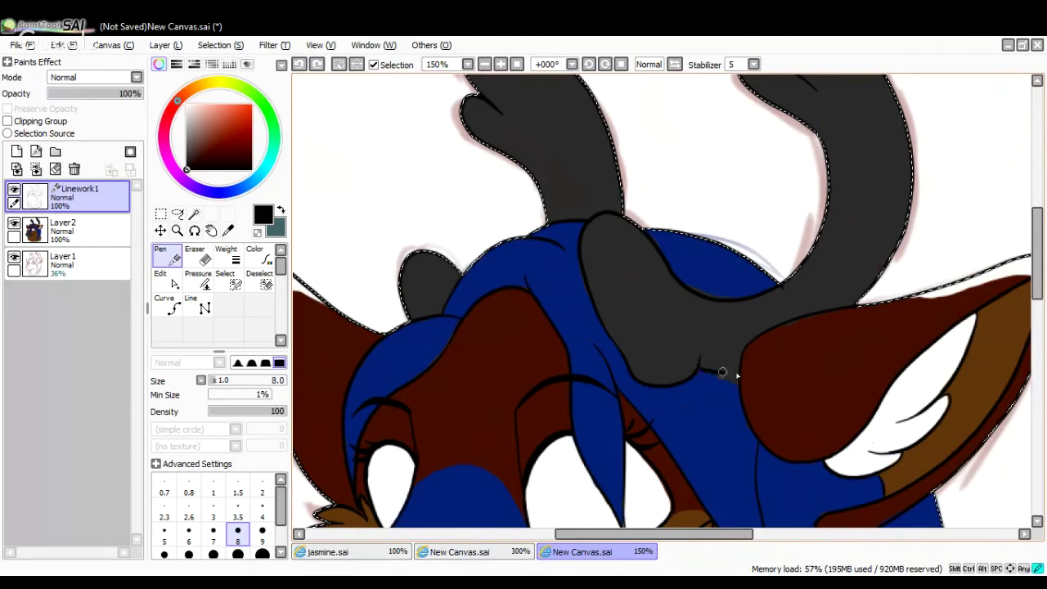
key(ctrl+y)
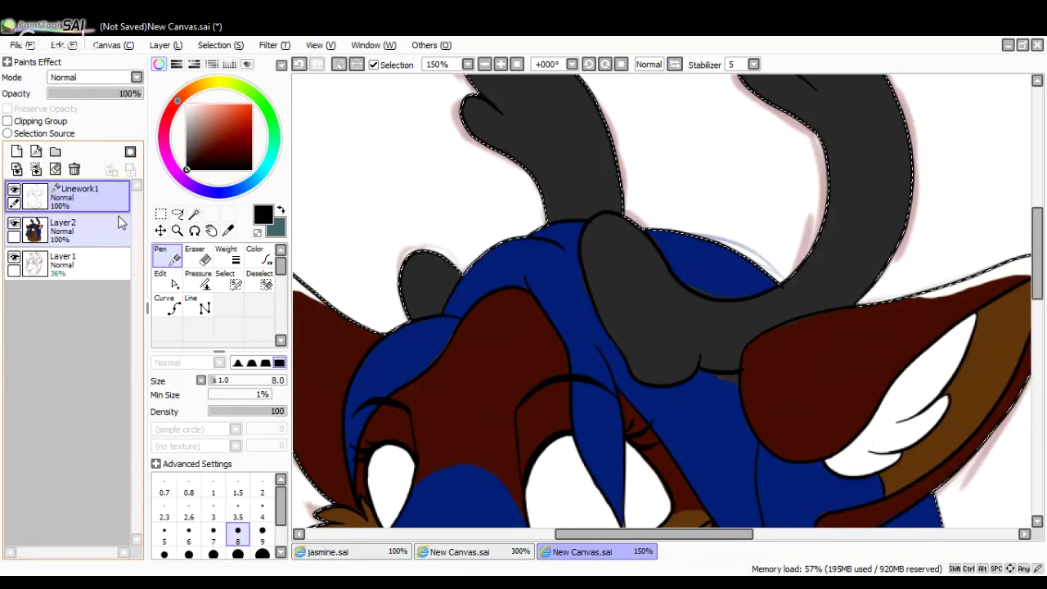
Sample the hair blue and clean up the grey spill around the near antler's edges and below its base on Layer2
click(227, 230)
click(493, 265)
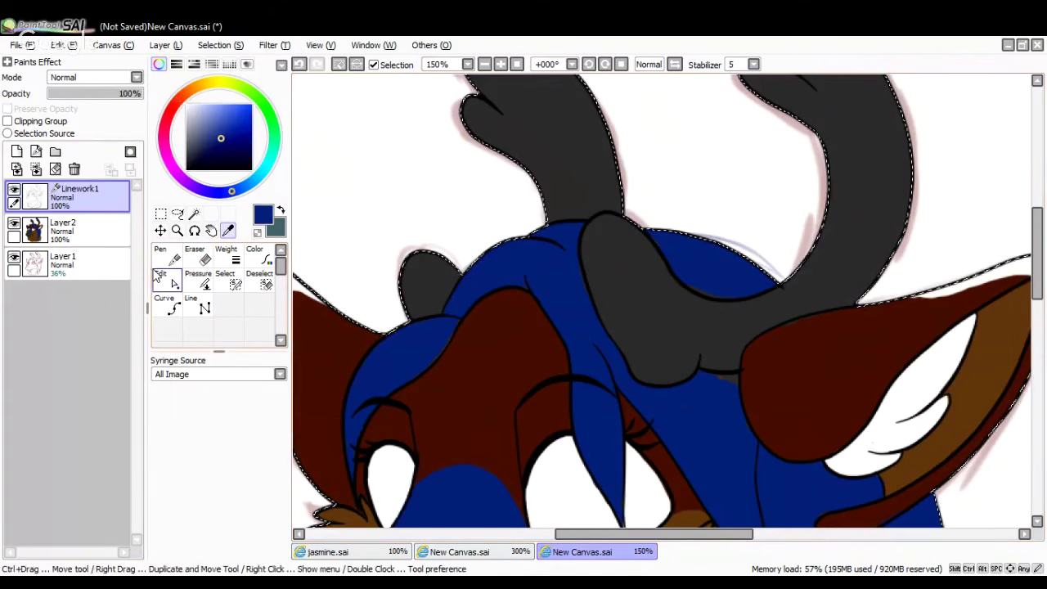
click(164, 255)
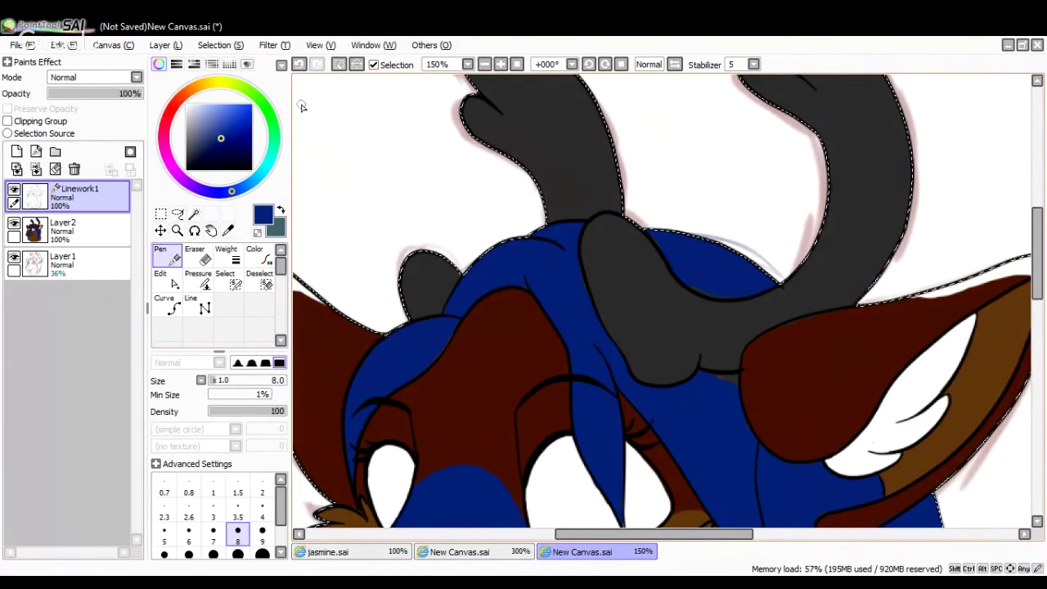
click(66, 231)
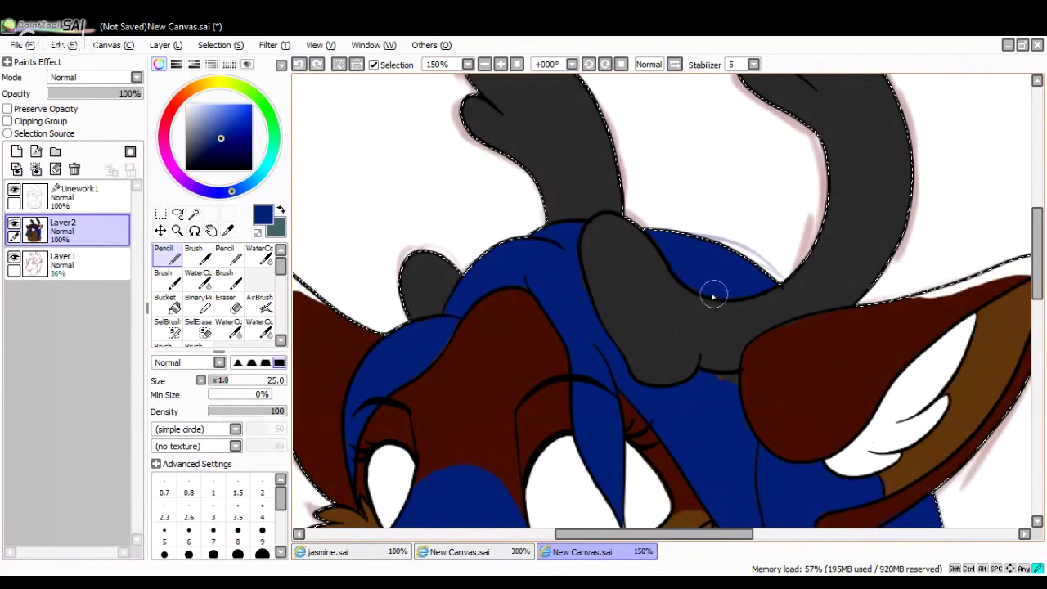
drag(671, 251, 665, 255)
drag(730, 390, 717, 379)
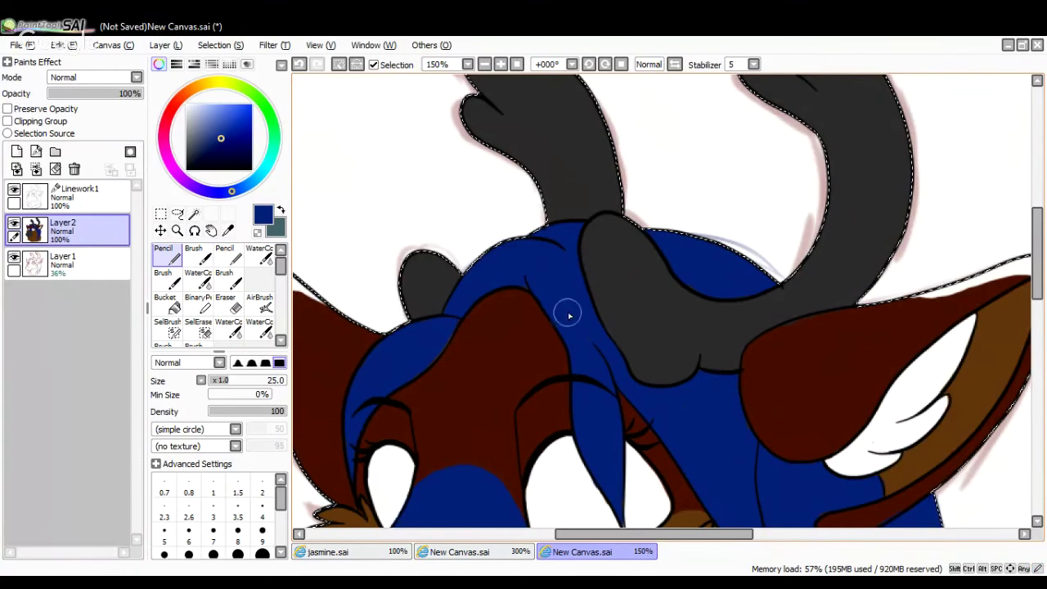
scroll(1024, 247, down, 5)
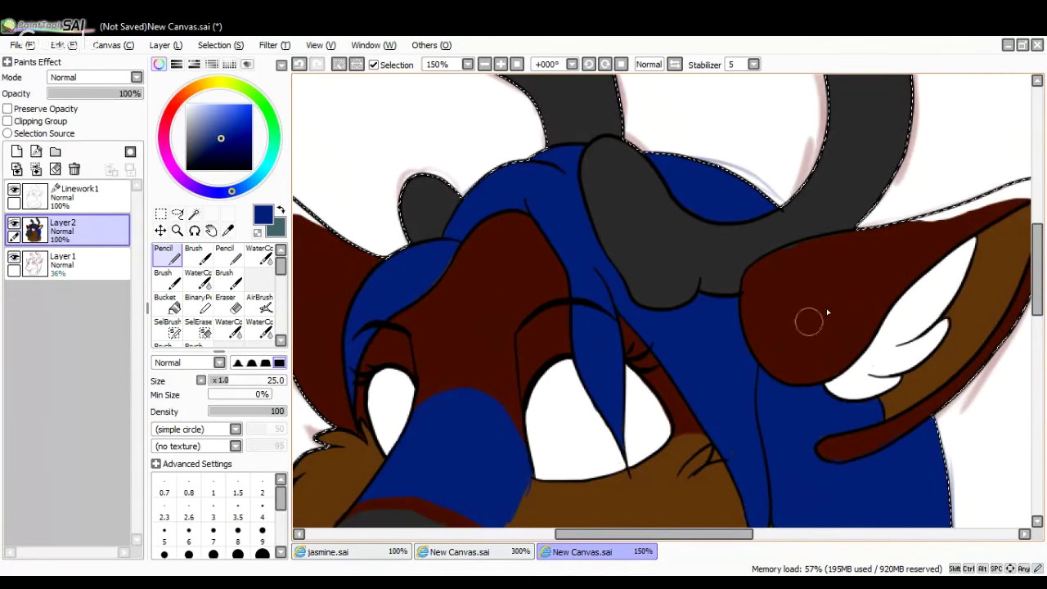
scroll(1041, 271, down, 1)
scroll(1041, 271, down, 4)
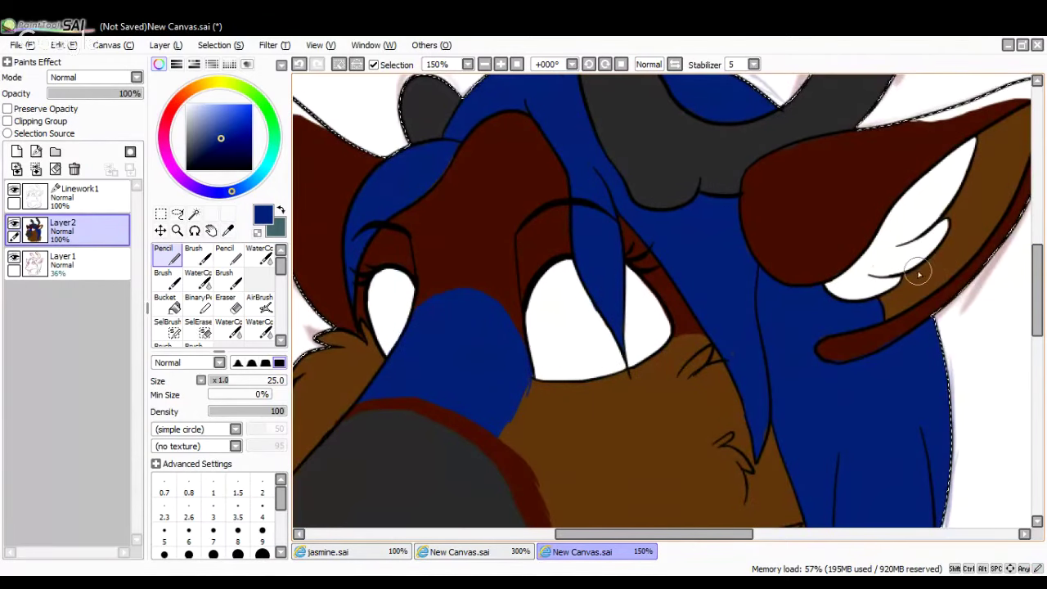
click(227, 230)
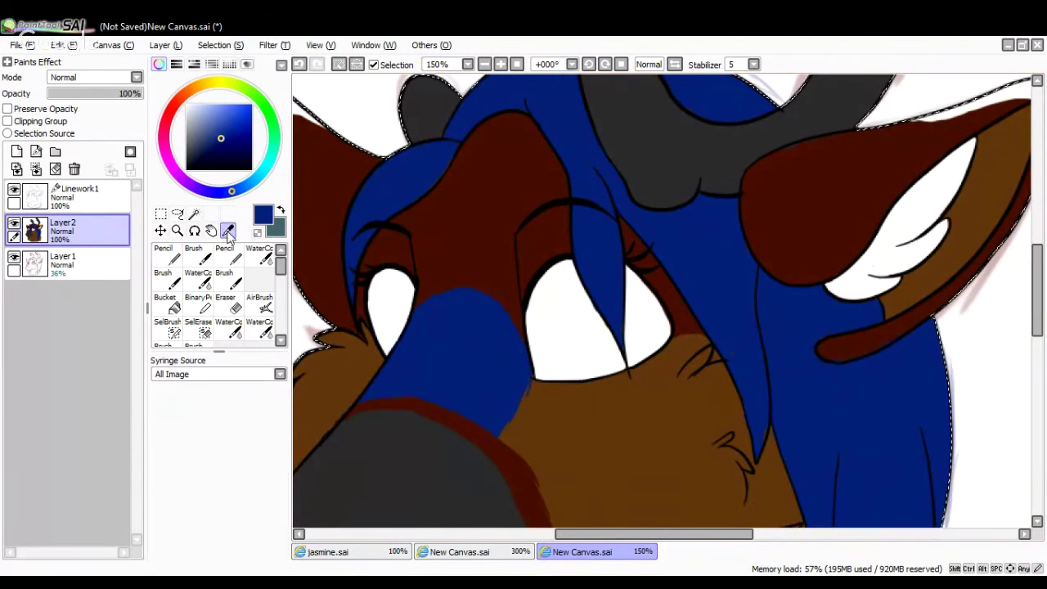
click(489, 214)
click(166, 258)
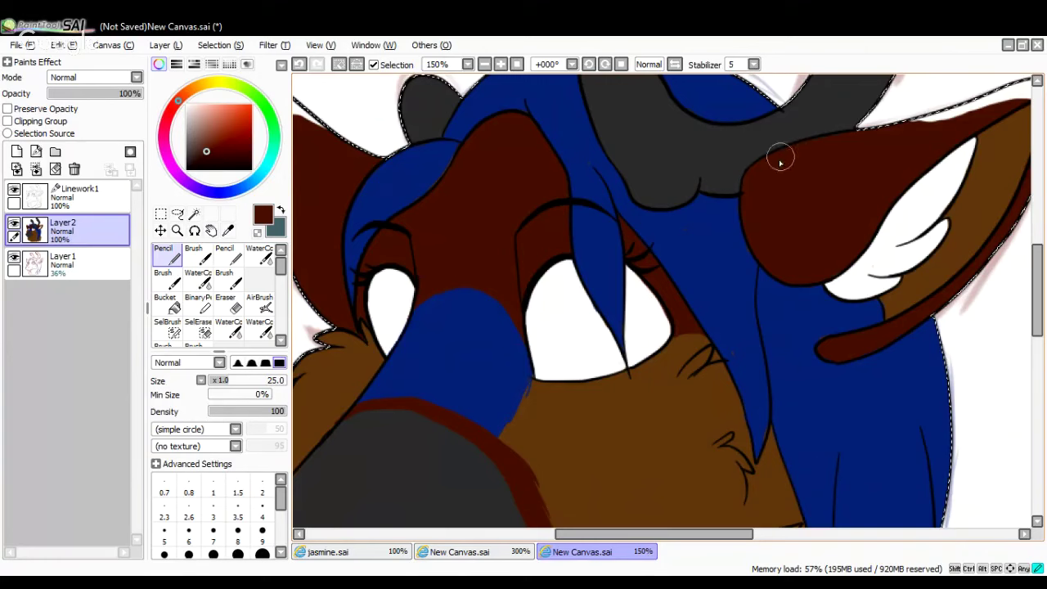
Sample blue from the nose bridge and touch up the edge of the hair strand beside the near eye's cheek tuft
drag(1038, 273, 1038, 290)
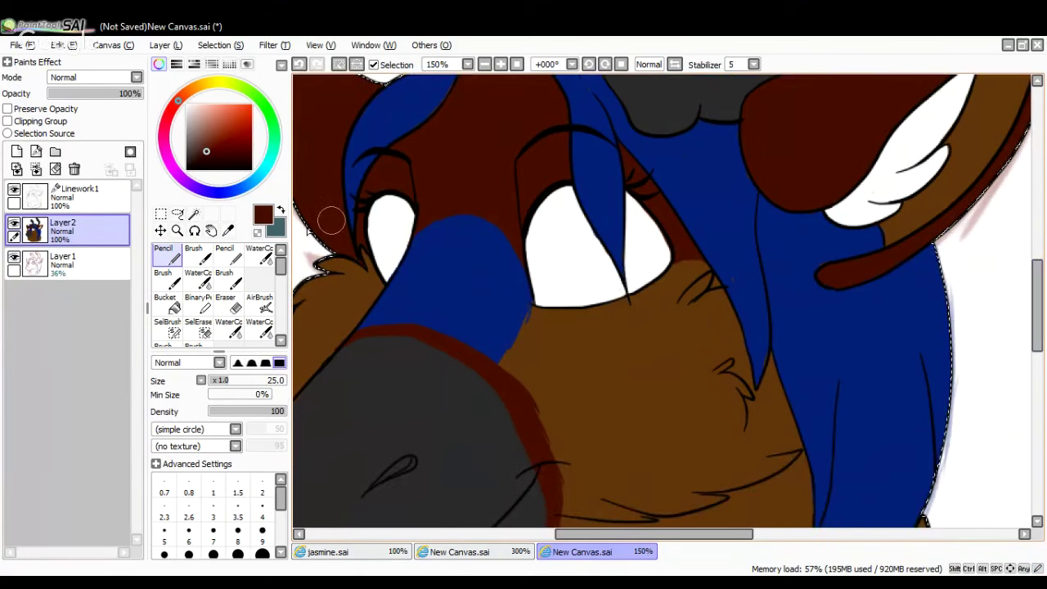
click(228, 231)
click(409, 278)
click(167, 256)
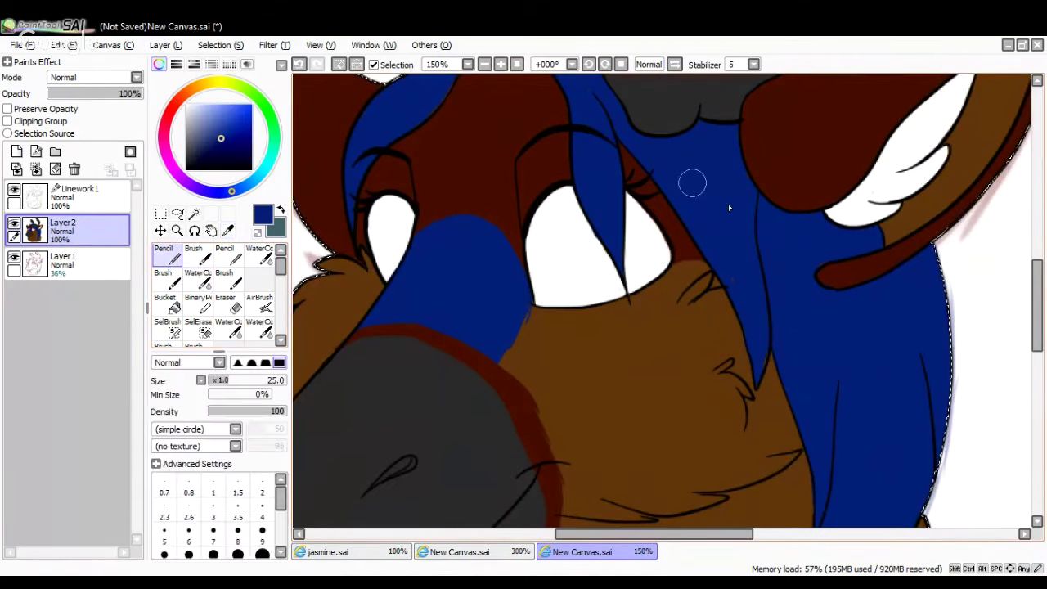
drag(737, 277, 727, 257)
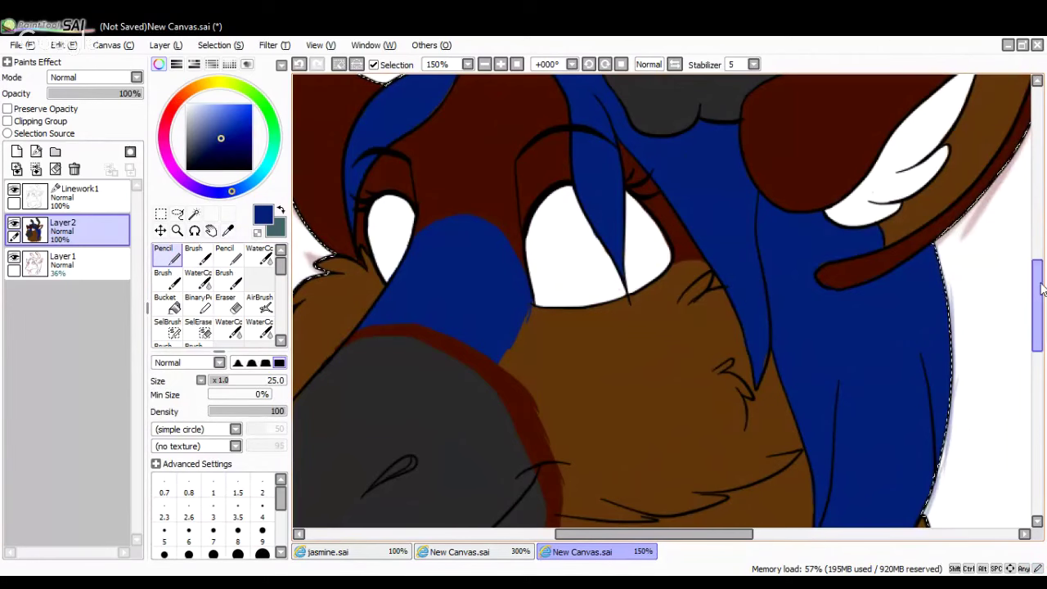
Choose white and fill the front section of the neck fur below the chin, up to the throat line
drag(1036, 306, 1036, 339)
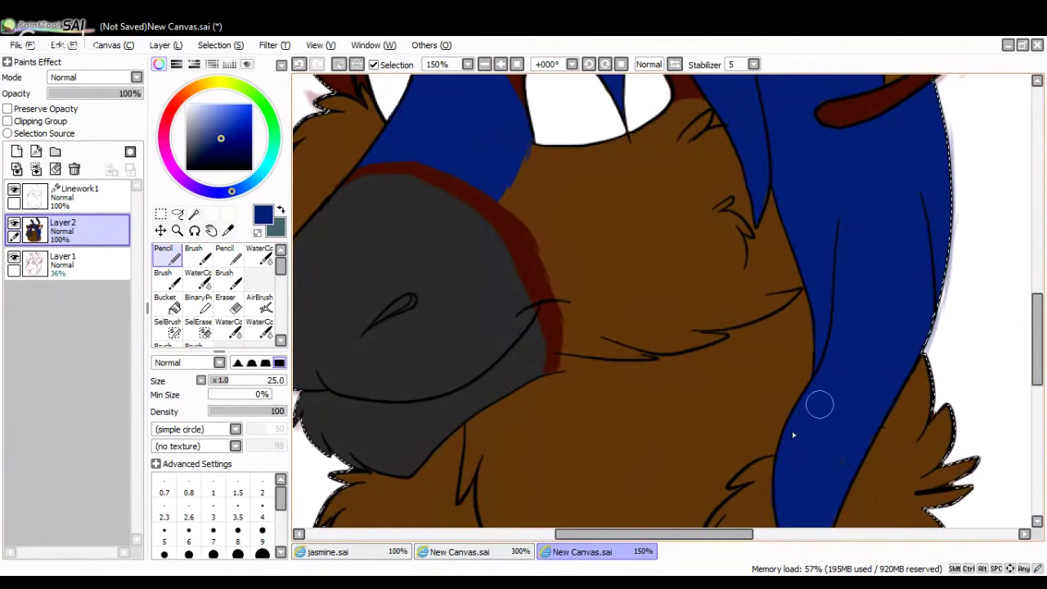
drag(735, 528, 725, 528)
click(187, 105)
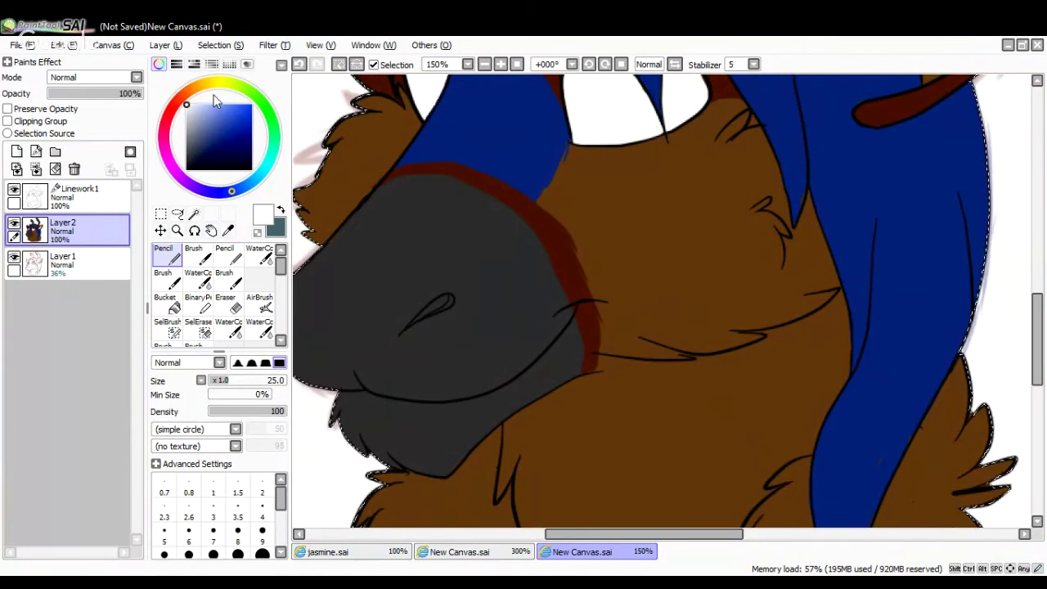
drag(1037, 339, 1036, 397)
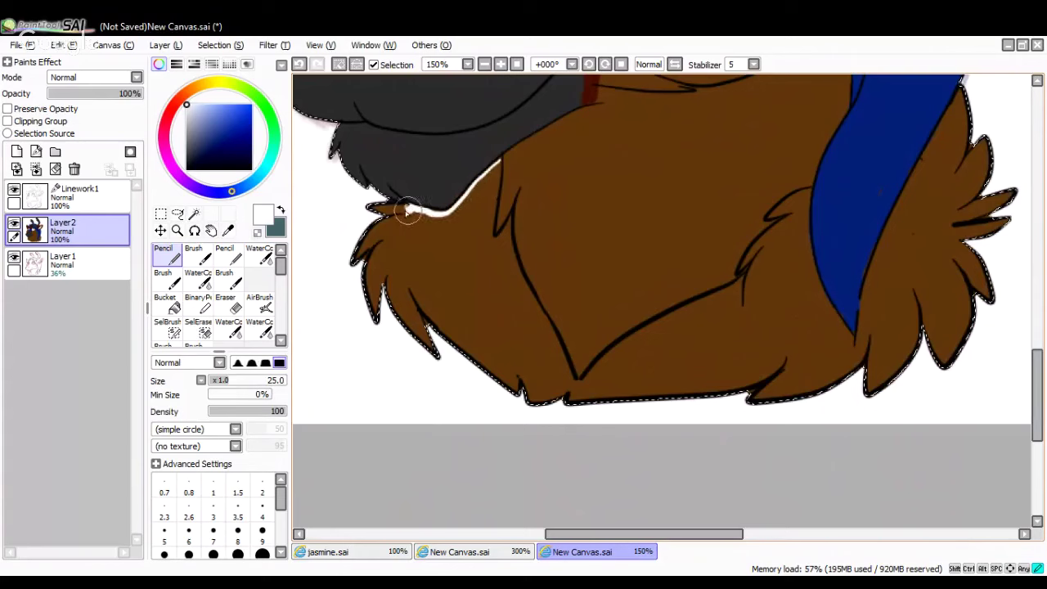
mouse_move(407, 211)
mouse_down()
mouse_move(369, 211)
mouse_move(372, 239)
mouse_move(384, 229)
mouse_move(394, 239)
mouse_move(398, 276)
mouse_move(442, 311)
mouse_move(448, 332)
mouse_move(403, 233)
mouse_move(459, 216)
mouse_move(501, 161)
mouse_move(491, 239)
mouse_move(511, 219)
mouse_move(509, 254)
mouse_move(549, 338)
mouse_move(556, 391)
mouse_move(472, 337)
mouse_move(456, 276)
mouse_move(436, 256)
mouse_move(457, 224)
mouse_move(432, 222)
mouse_move(485, 182)
mouse_up()
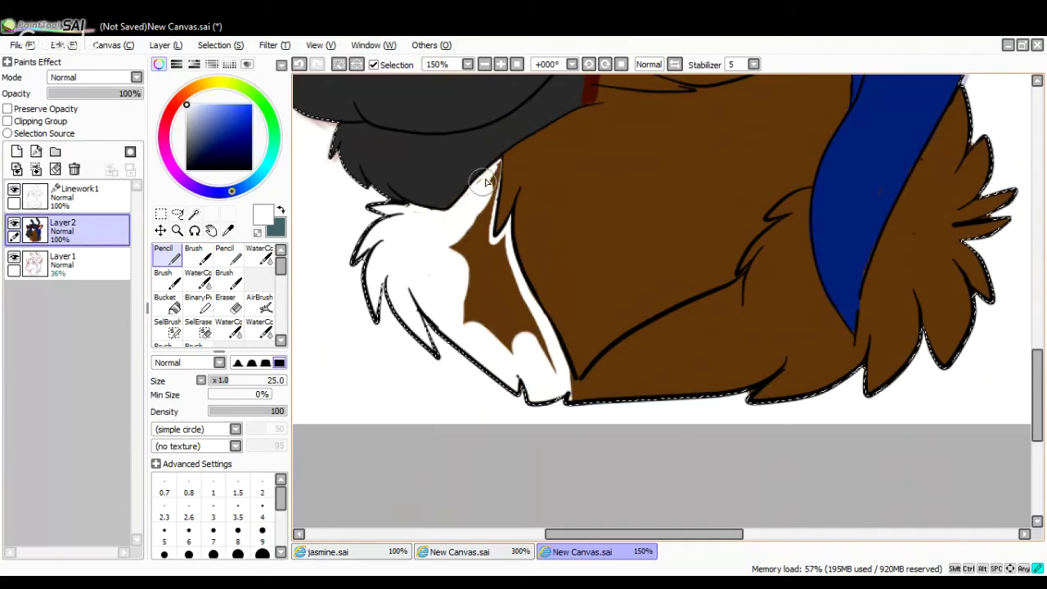
key(ctrl+z)
key(ctrl+z)
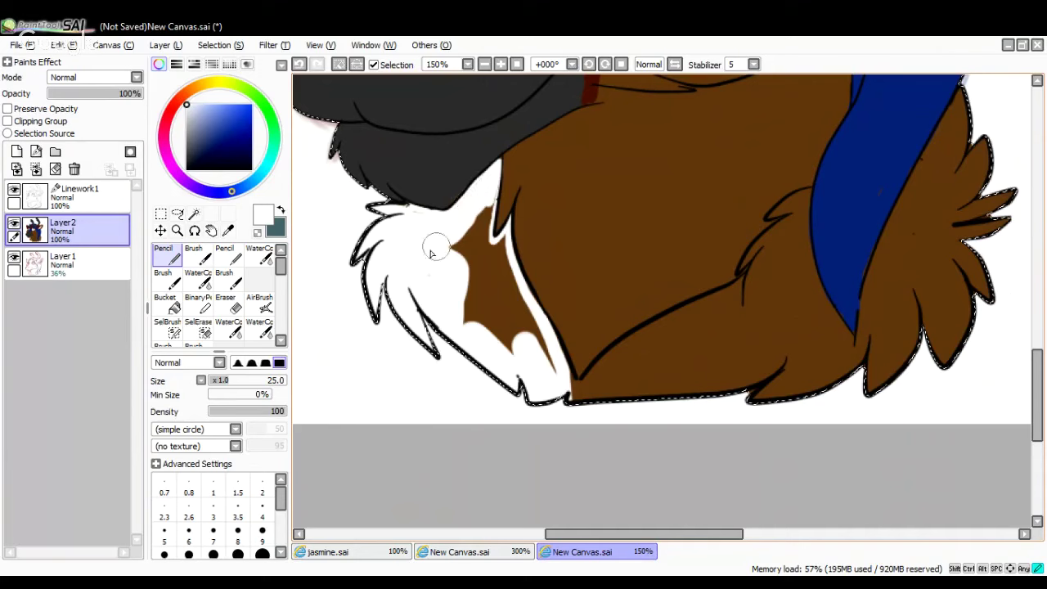
mouse_move(481, 211)
mouse_down()
mouse_move(479, 263)
mouse_move(486, 220)
mouse_move(458, 294)
mouse_move(481, 348)
mouse_move(476, 215)
mouse_move(489, 246)
mouse_move(503, 240)
mouse_move(517, 314)
mouse_move(472, 286)
mouse_up()
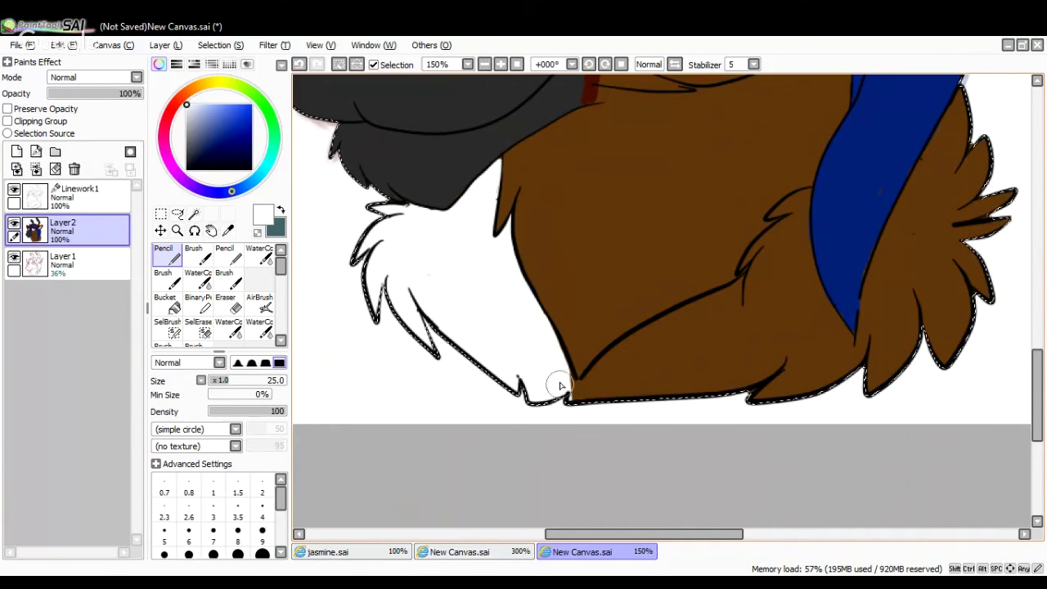
Fill the remaining neck fur with white, from the pointed base of the throat to the tufts behind the long hair strand
mouse_move(566, 379)
mouse_down()
mouse_move(595, 385)
mouse_move(601, 366)
mouse_move(628, 362)
mouse_move(614, 375)
mouse_move(593, 382)
mouse_move(659, 326)
mouse_move(754, 281)
mouse_move(597, 382)
mouse_move(601, 399)
mouse_move(697, 347)
mouse_move(741, 344)
mouse_move(749, 360)
mouse_move(791, 366)
mouse_move(851, 359)
mouse_up()
key(ctrl+z)
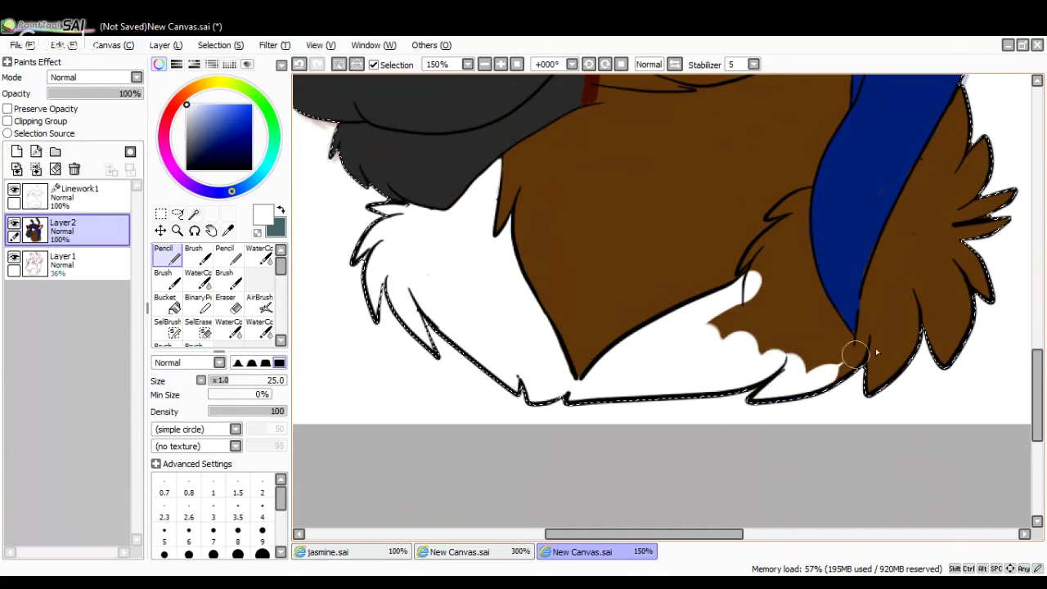
scroll(743, 250, up, 1)
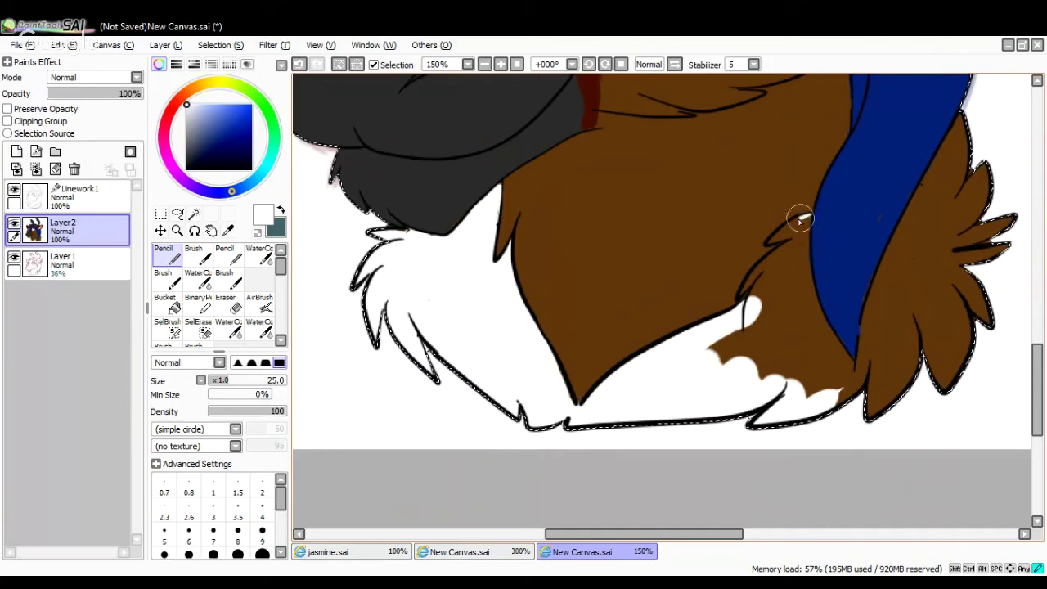
drag(793, 237, 769, 257)
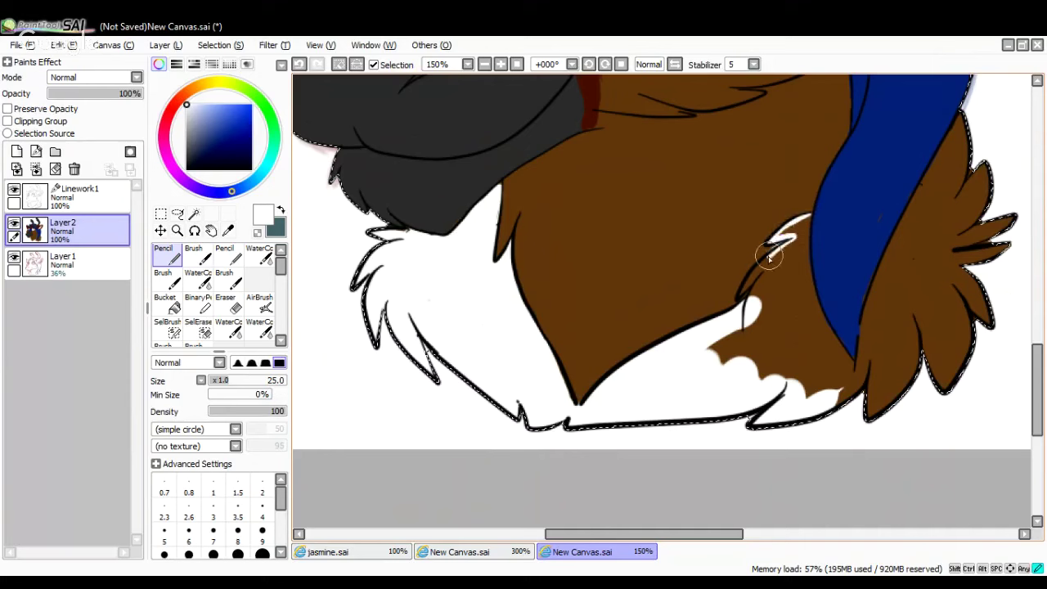
mouse_move(741, 299)
mouse_down()
mouse_move(759, 270)
mouse_move(720, 367)
mouse_move(774, 275)
mouse_move(784, 234)
mouse_move(848, 365)
mouse_move(831, 392)
mouse_move(801, 241)
mouse_move(793, 251)
mouse_up()
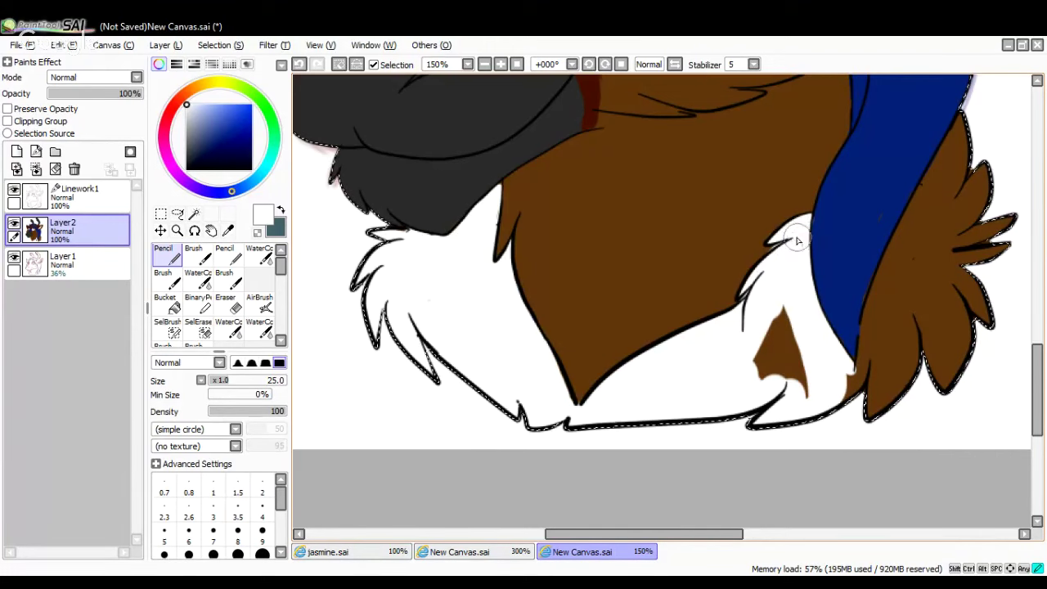
mouse_move(788, 316)
mouse_down()
mouse_move(782, 389)
mouse_move(798, 407)
mouse_up()
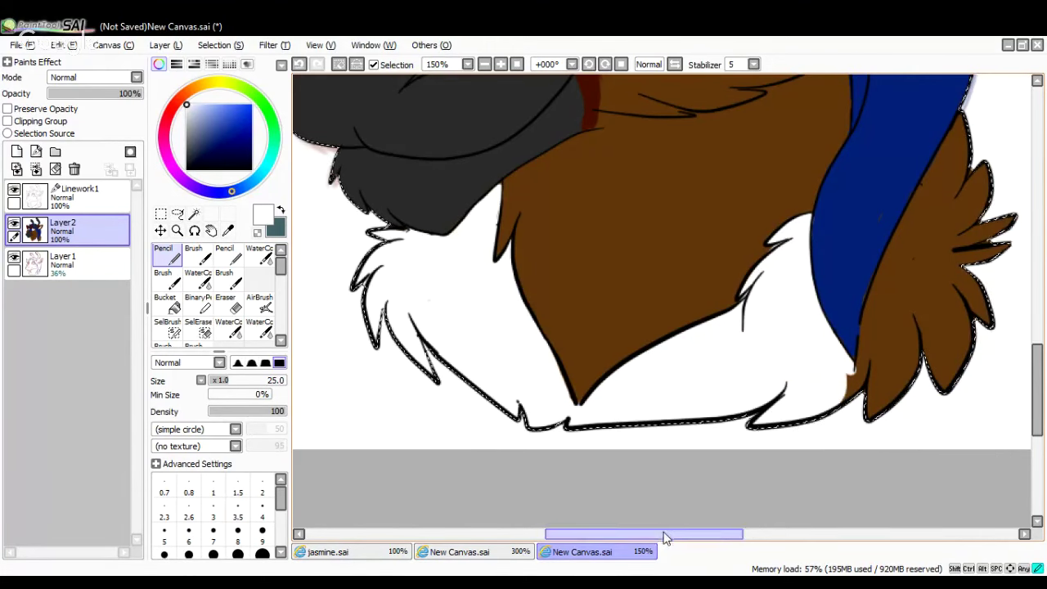
drag(666, 535, 727, 535)
mouse_move(741, 116)
mouse_down()
mouse_move(647, 315)
mouse_move(631, 385)
mouse_move(695, 313)
mouse_move(666, 352)
mouse_move(661, 417)
mouse_move(643, 415)
mouse_move(712, 258)
mouse_move(729, 260)
mouse_move(737, 337)
mouse_move(758, 357)
mouse_move(756, 139)
mouse_move(730, 163)
mouse_move(679, 276)
mouse_move(709, 189)
mouse_move(730, 227)
mouse_up()
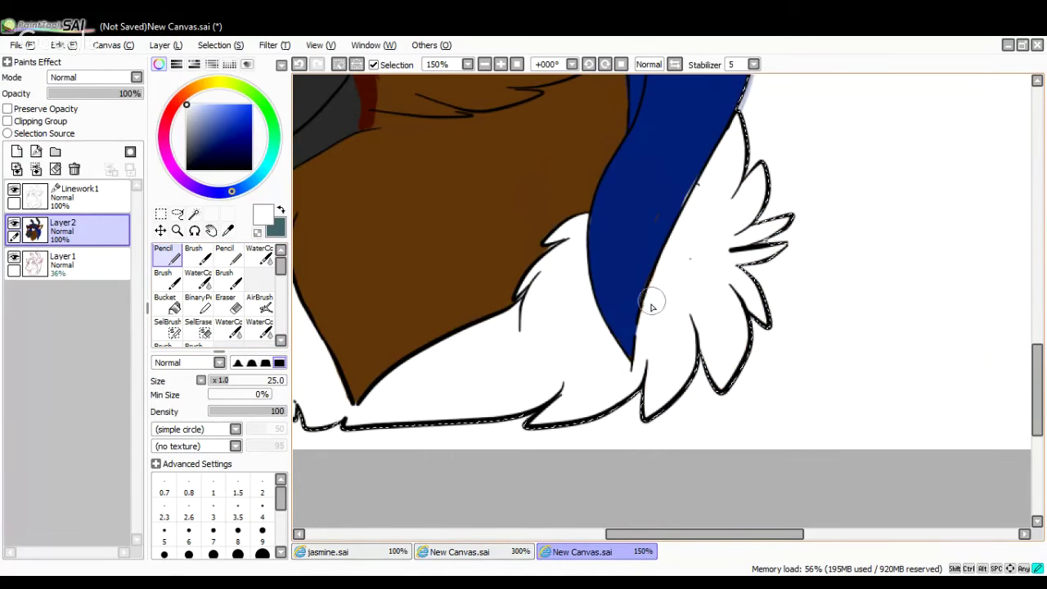
Touch up the hair strand's lower back edge with sampled blue on Layer2 and its outline near the tip with black on Linework1
click(228, 231)
click(639, 223)
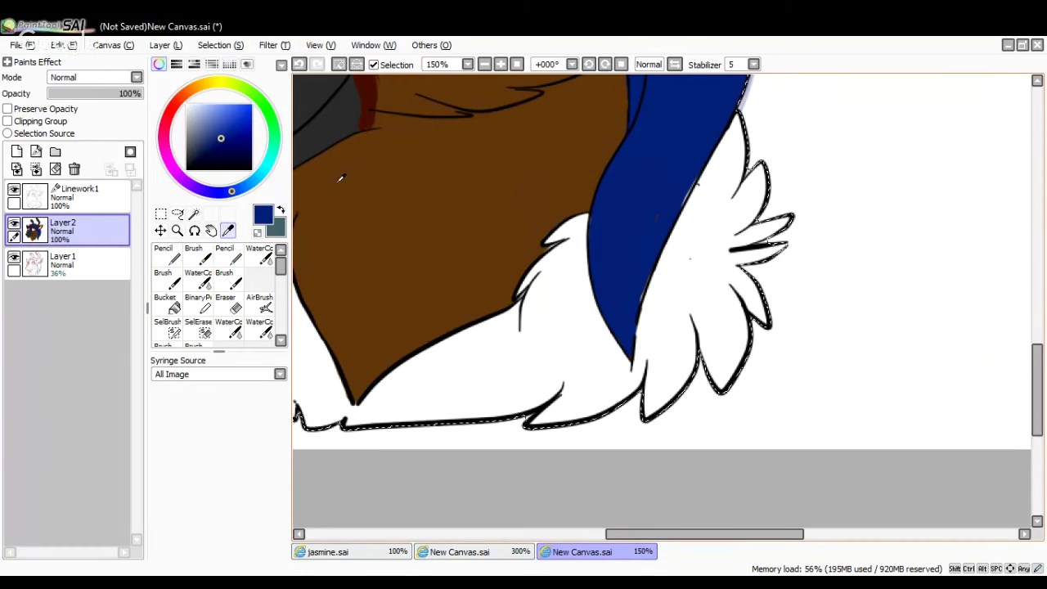
click(168, 255)
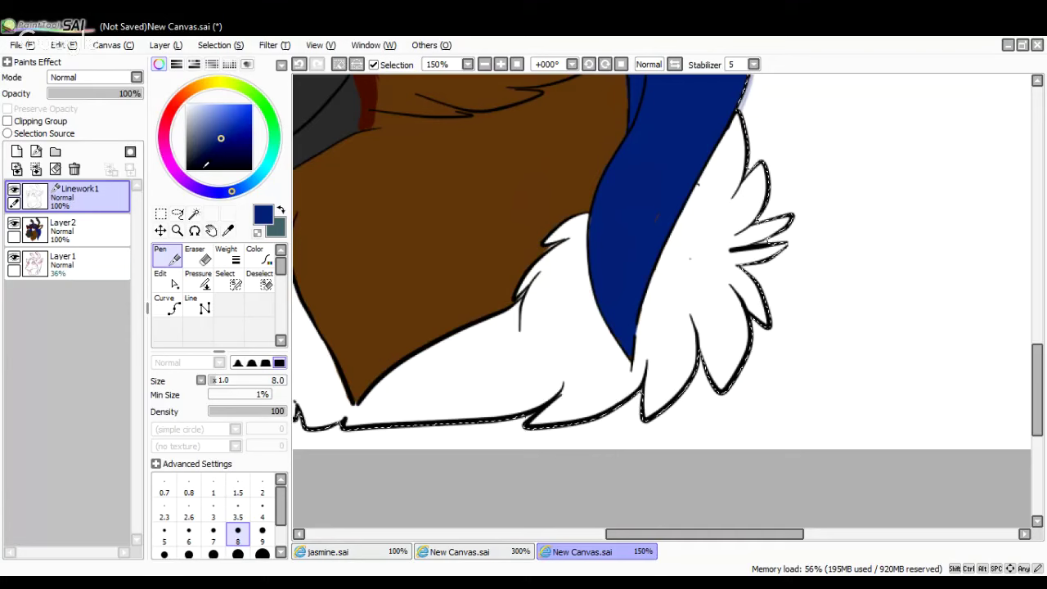
alt+click(635, 325)
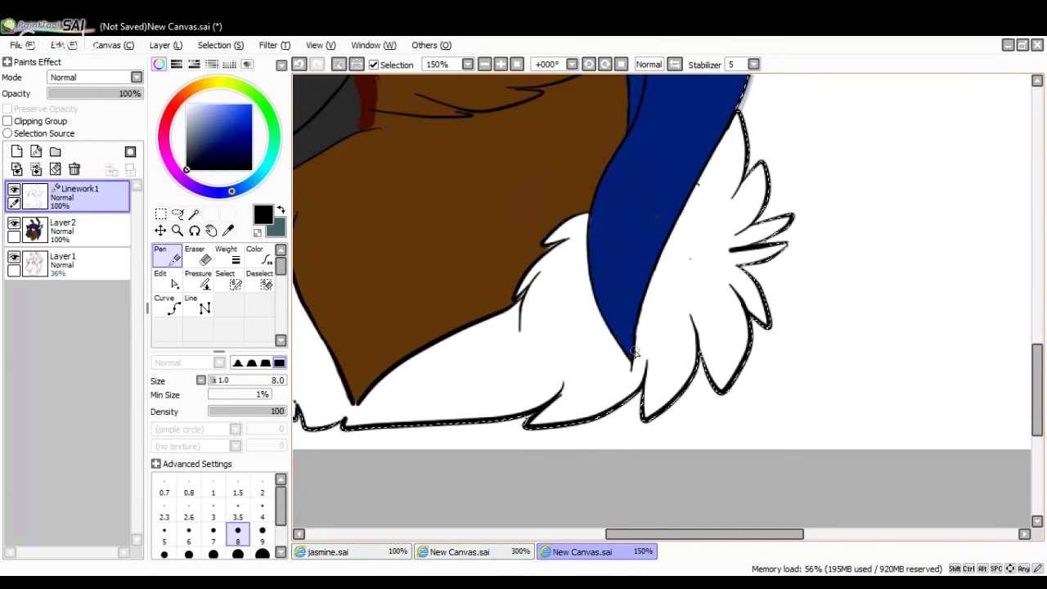
click(67, 235)
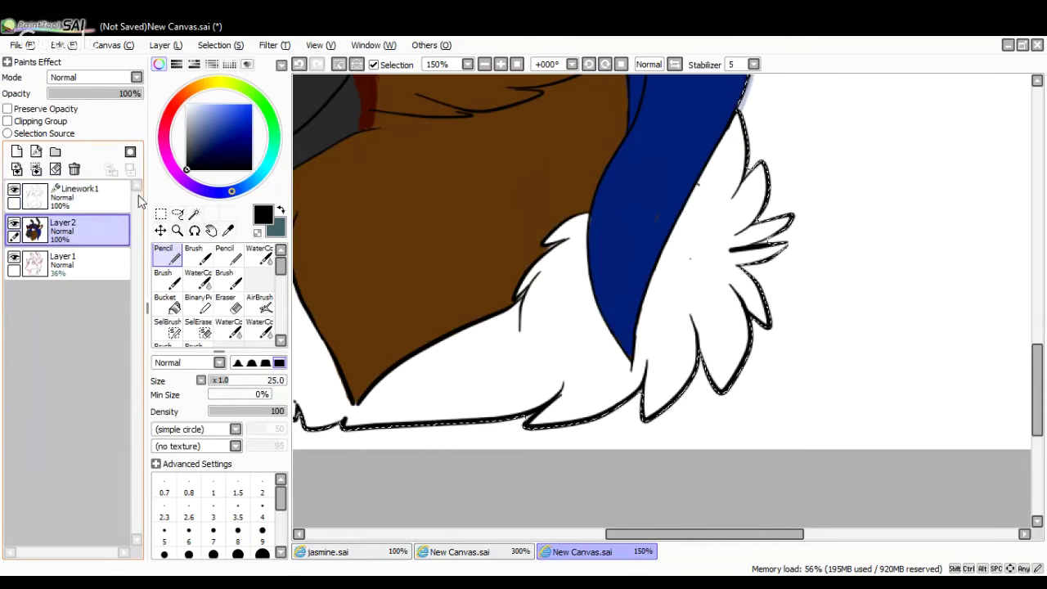
Sample the throat brown and the fur white in turn and clean up the borders of the neck fur on Layer2
click(228, 231)
click(508, 256)
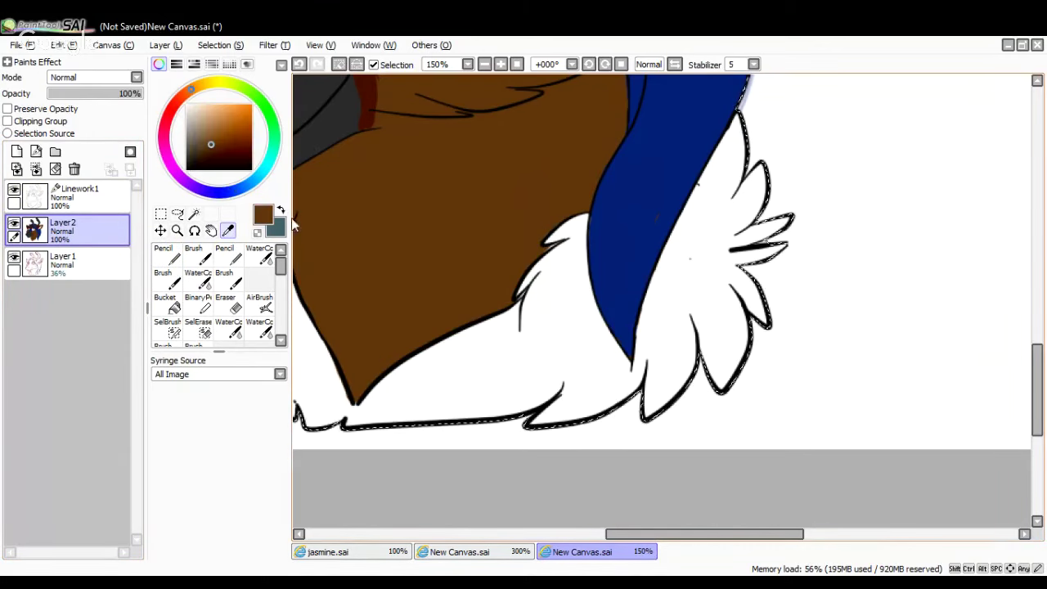
key(n)
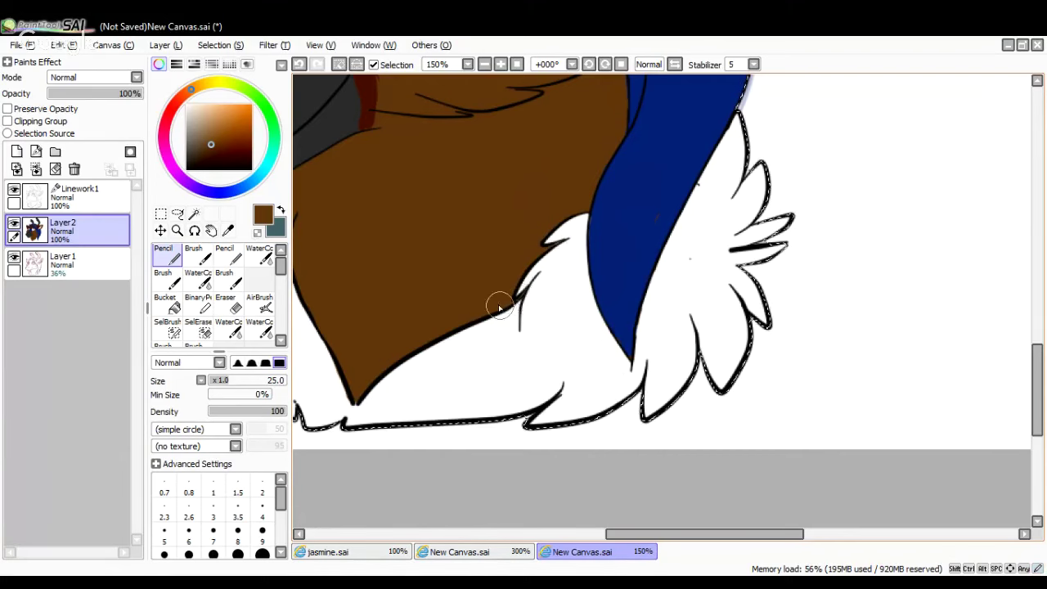
click(228, 231)
click(456, 341)
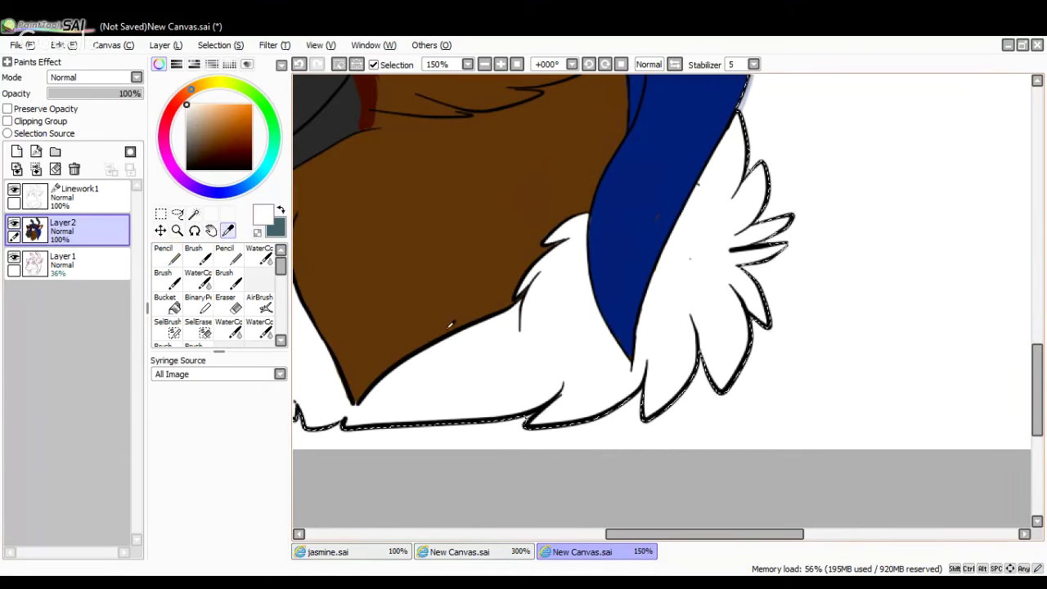
click(173, 256)
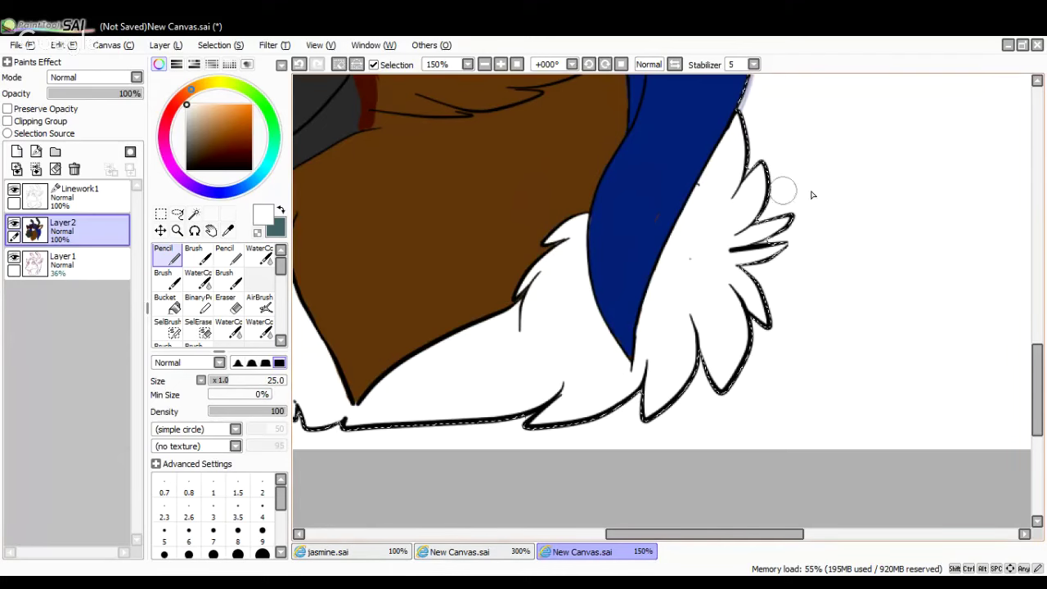
click(725, 188)
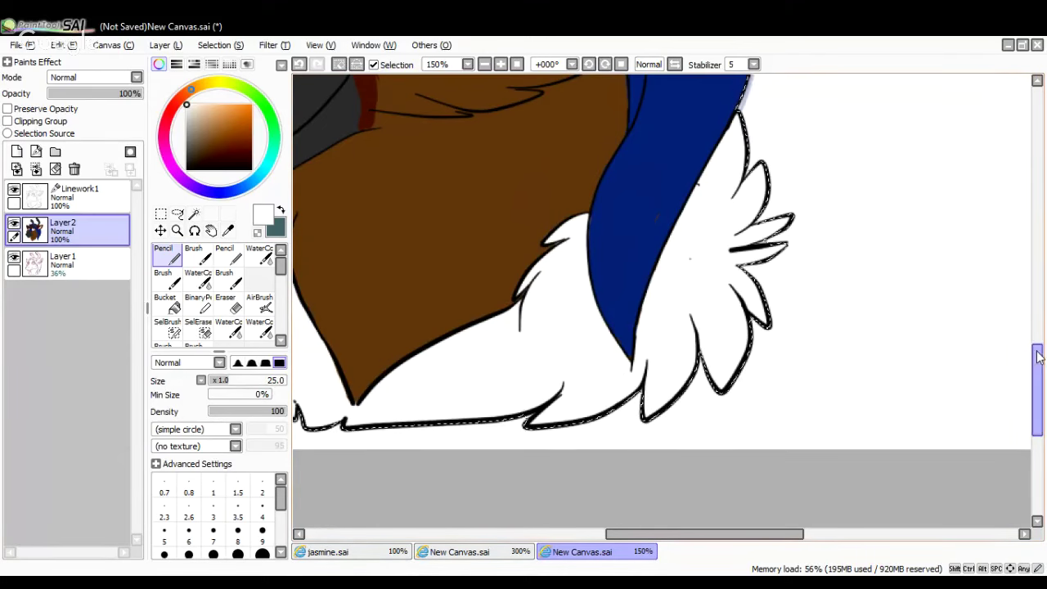
scroll(1038, 384, up, 2)
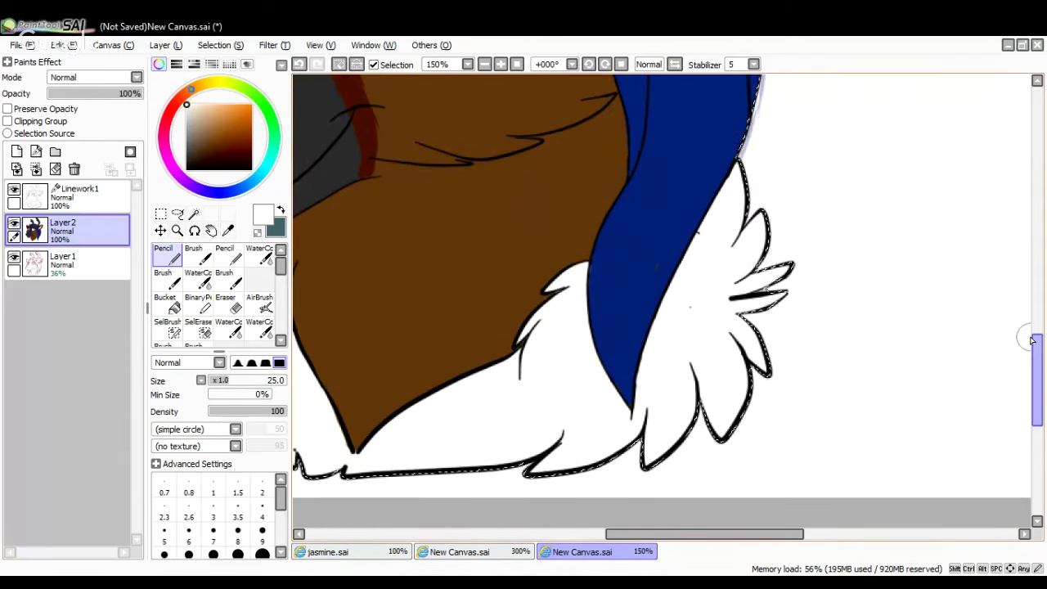
Sample dark grey from the reference sheet and paint the upper front of the throat just behind the chin with the Pencil
click(523, 556)
key(alt)
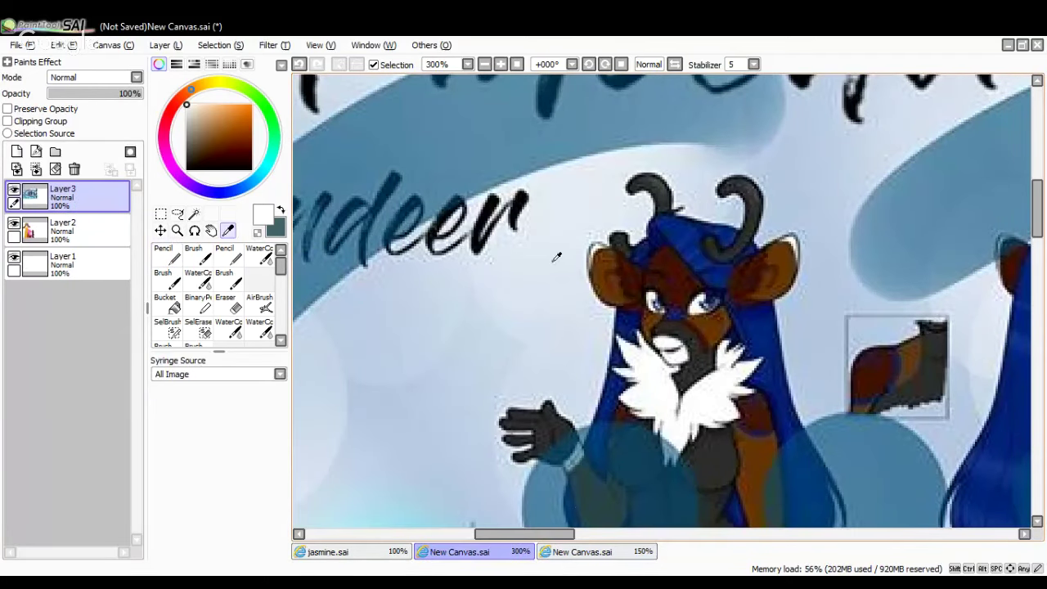
click(583, 552)
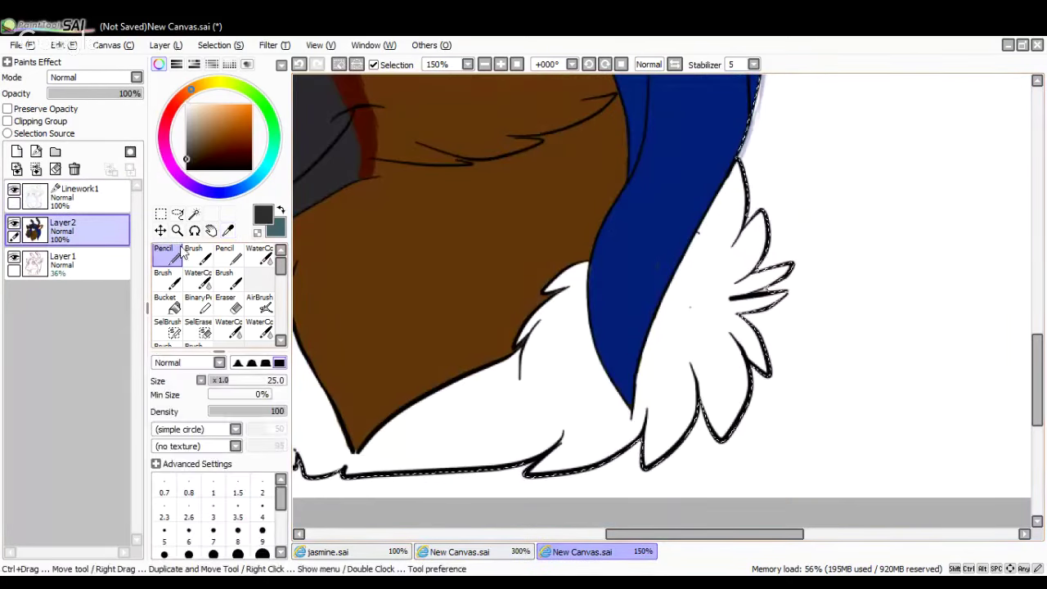
drag(667, 536, 611, 535)
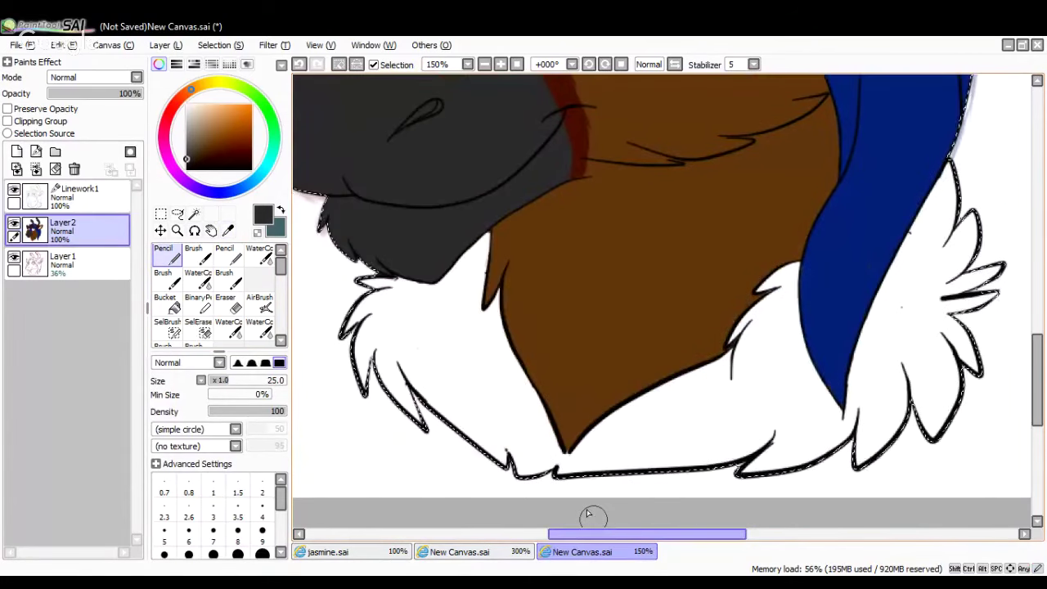
mouse_move(495, 244)
mouse_down()
mouse_move(485, 301)
mouse_move(503, 264)
mouse_move(464, 245)
mouse_move(445, 270)
mouse_move(498, 227)
mouse_move(493, 248)
mouse_move(502, 218)
mouse_move(506, 230)
mouse_move(541, 225)
mouse_move(599, 205)
mouse_up()
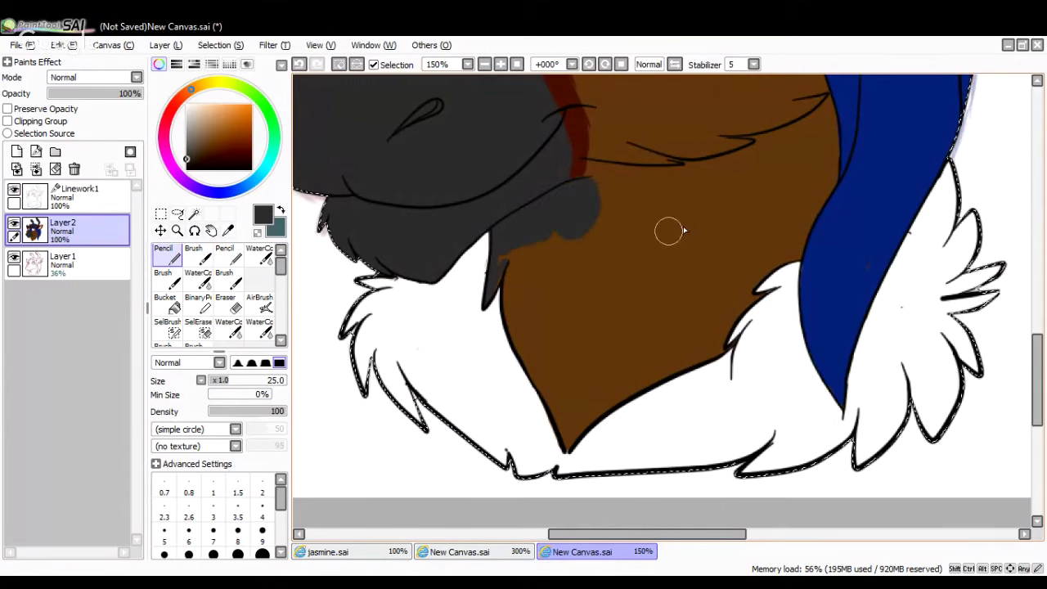
Paint dark grey beneath the cheek line as far as the hair strand and down the front edge of the throat
drag(1036, 378, 1036, 349)
mouse_move(591, 361)
mouse_down()
mouse_move(598, 338)
mouse_move(676, 346)
mouse_move(758, 326)
mouse_move(752, 310)
mouse_move(797, 302)
mouse_move(829, 275)
mouse_move(825, 364)
mouse_up()
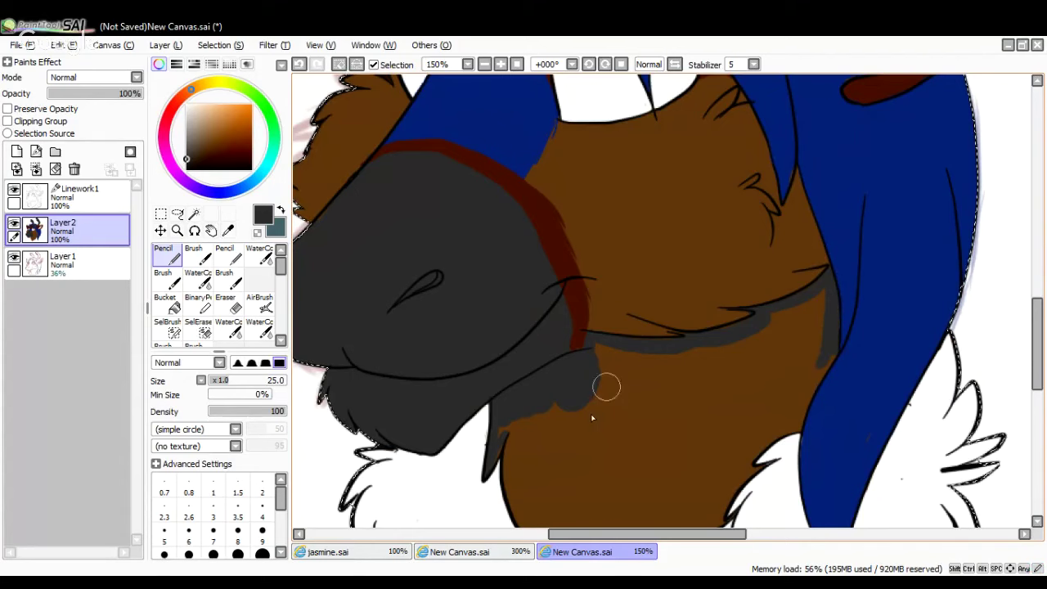
mouse_move(536, 432)
mouse_down()
mouse_move(497, 453)
mouse_move(521, 426)
mouse_move(518, 489)
mouse_move(532, 520)
mouse_move(529, 443)
mouse_move(548, 500)
mouse_move(570, 390)
mouse_up()
mouse_move(502, 399)
mouse_down()
mouse_move(592, 385)
mouse_move(596, 354)
mouse_move(615, 360)
mouse_move(567, 359)
mouse_move(587, 350)
mouse_move(571, 344)
mouse_move(613, 362)
mouse_move(598, 367)
mouse_move(693, 362)
mouse_move(735, 350)
mouse_move(730, 337)
mouse_move(805, 315)
mouse_move(785, 332)
mouse_move(804, 344)
mouse_move(815, 337)
mouse_move(820, 350)
mouse_move(792, 431)
mouse_up()
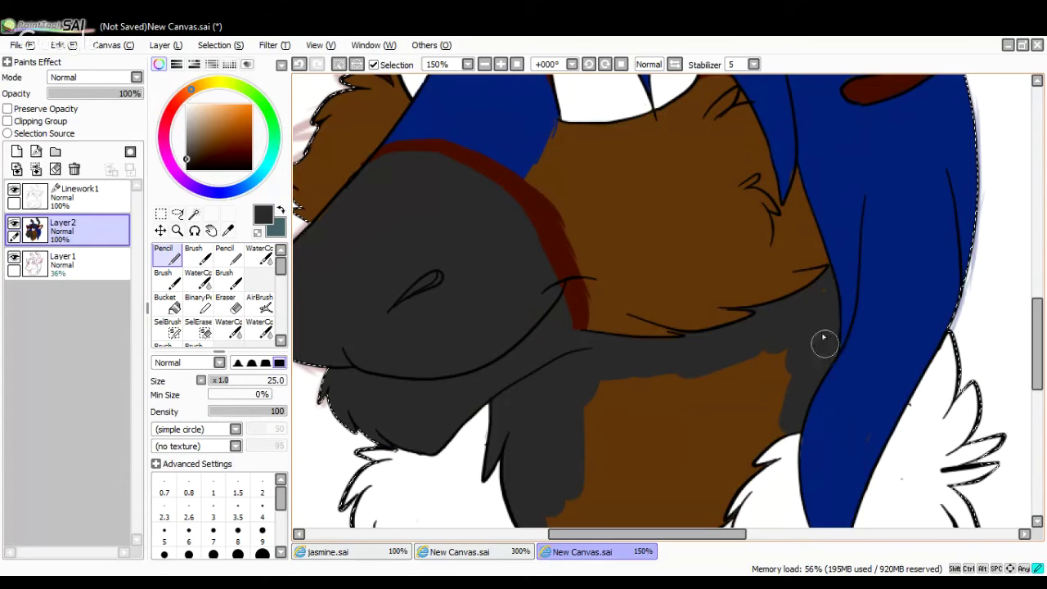
Outline the lower throat along the neck fur in dark grey and fill its remaining brown area
scroll(1021, 350, down, 3)
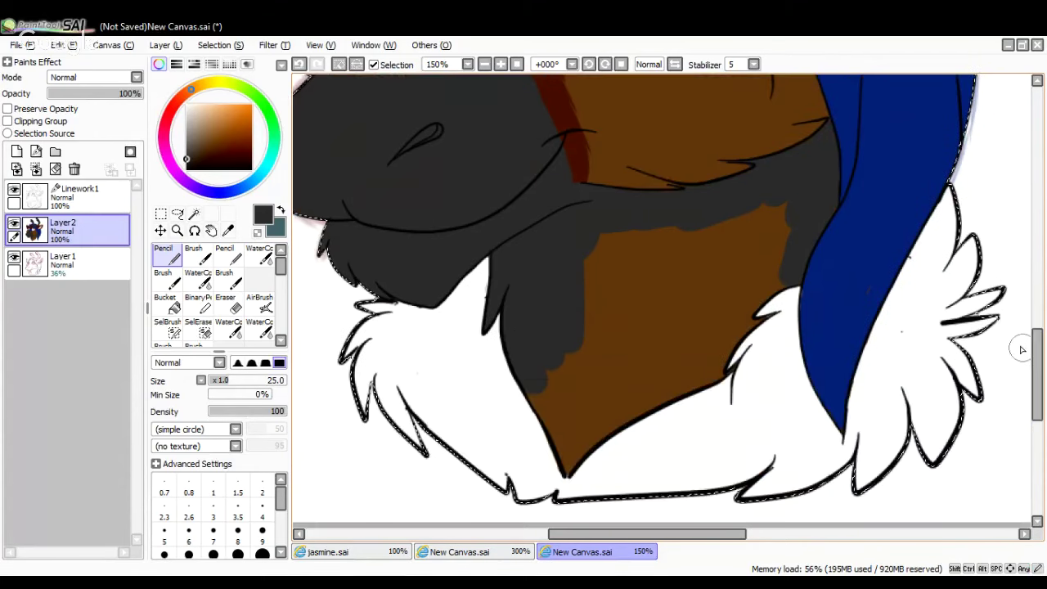
mouse_move(754, 301)
mouse_down()
mouse_move(756, 321)
mouse_move(765, 315)
mouse_move(725, 369)
mouse_up()
mouse_move(545, 360)
mouse_down()
mouse_move(533, 393)
mouse_move(525, 383)
mouse_move(567, 474)
mouse_move(537, 398)
mouse_up()
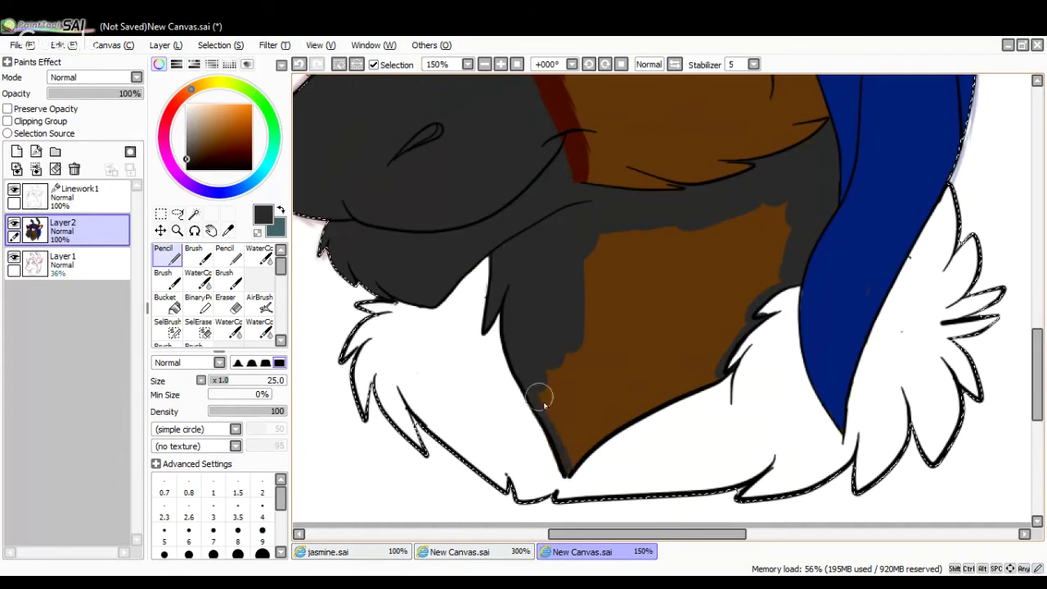
mouse_move(720, 373)
mouse_down()
mouse_move(622, 420)
mouse_move(570, 469)
mouse_up()
mouse_move(547, 358)
mouse_down()
mouse_move(564, 444)
mouse_move(593, 297)
mouse_move(584, 291)
mouse_move(650, 232)
mouse_move(652, 242)
mouse_move(729, 228)
mouse_move(781, 196)
mouse_move(778, 250)
mouse_move(821, 200)
mouse_up()
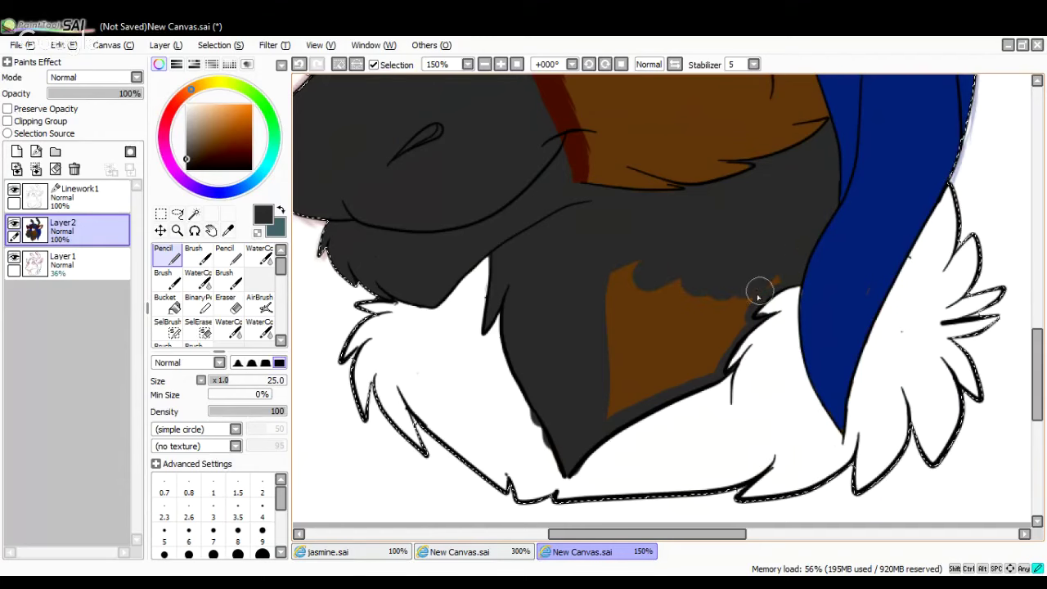
mouse_move(760, 289)
mouse_down()
mouse_move(706, 367)
mouse_move(719, 315)
mouse_move(683, 381)
mouse_move(656, 380)
mouse_move(675, 314)
mouse_move(615, 396)
mouse_move(592, 316)
mouse_move(627, 313)
mouse_move(690, 274)
mouse_move(689, 300)
mouse_up()
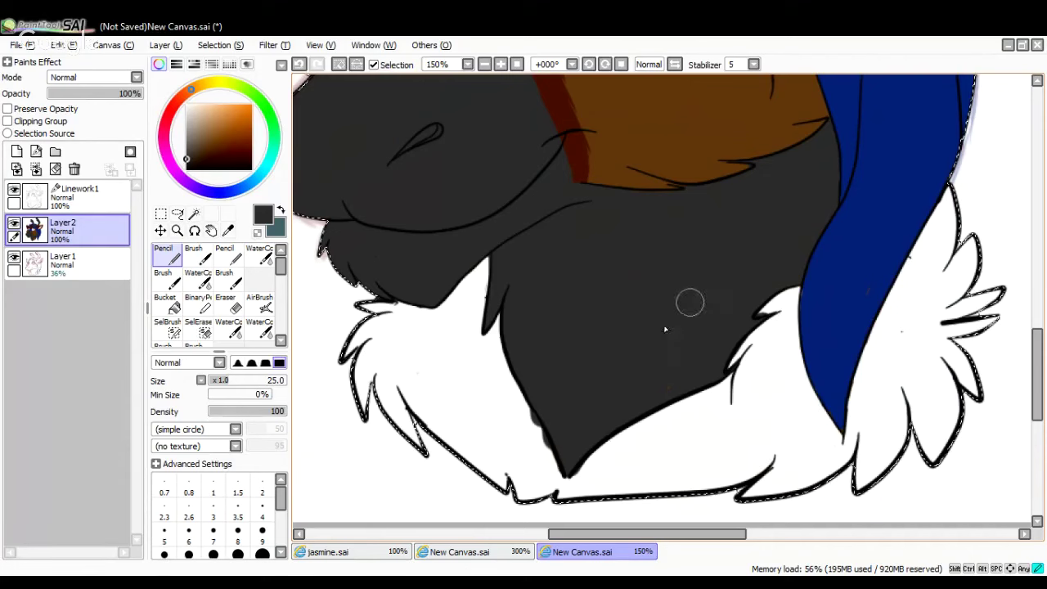
Sample white from the neck fur and cover the grey spill along the throat's front edge down to its point
click(484, 64)
click(500, 64)
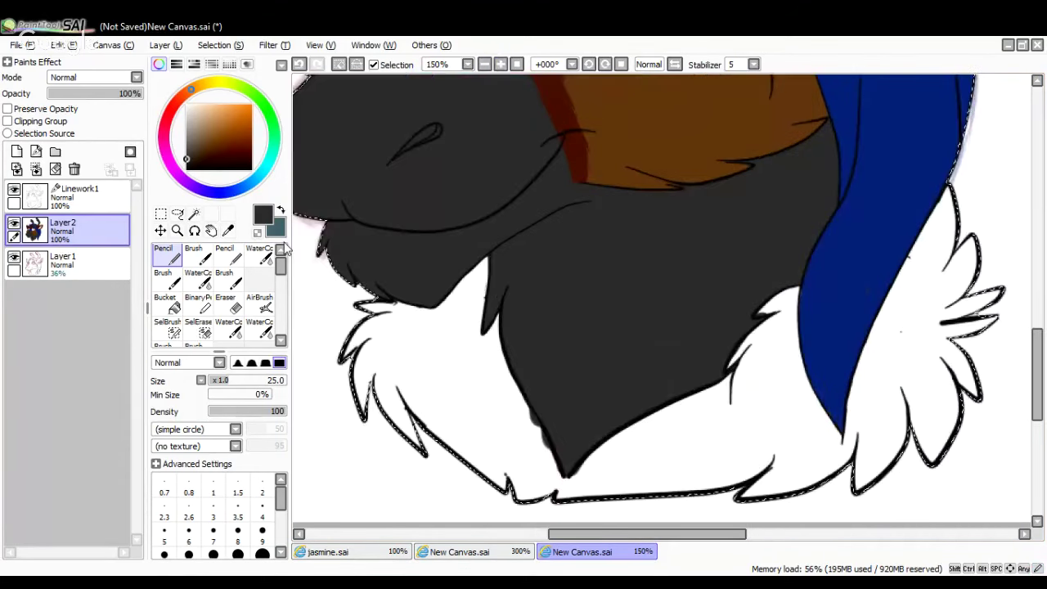
right_click(443, 377)
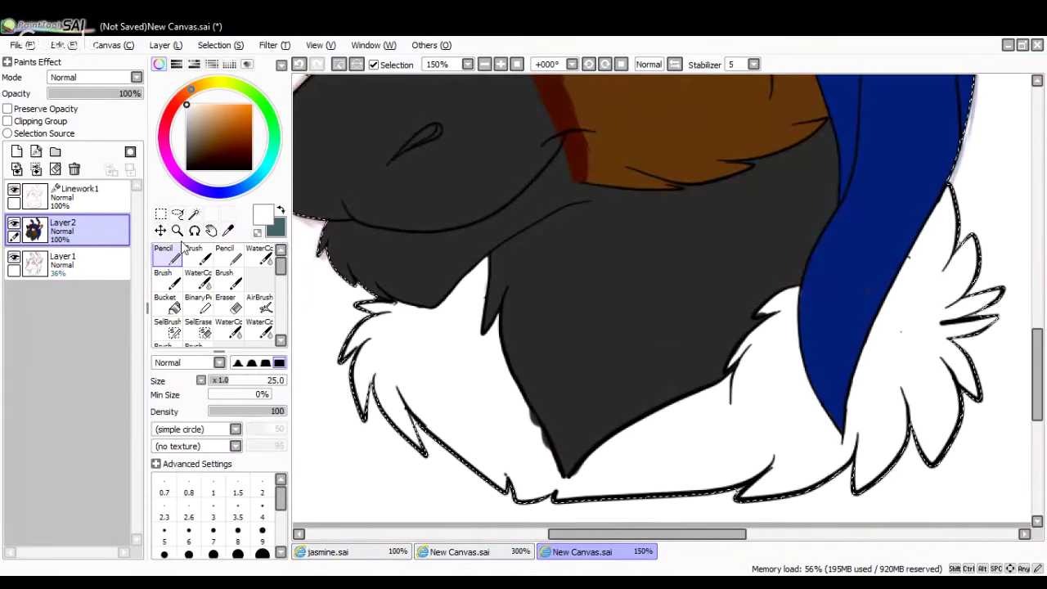
mouse_move(523, 394)
mouse_down()
mouse_move(538, 439)
mouse_move(598, 463)
mouse_move(584, 473)
mouse_up()
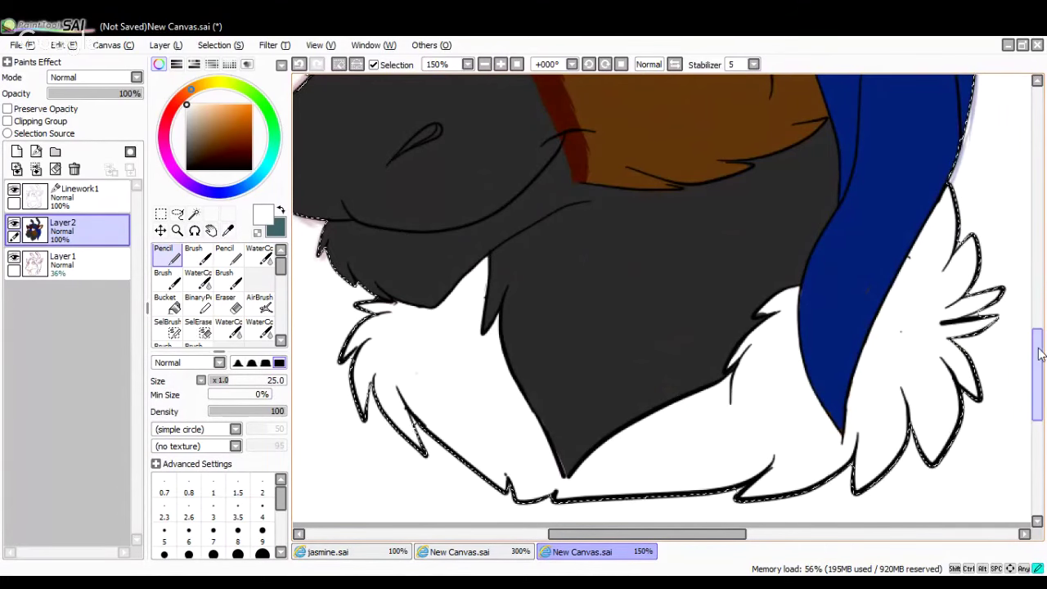
Sample the stripe's reddish brown, extend the stripe behind the muzzle down to the jaw line, and roughen its outer edge into fur strokes
drag(1041, 354, 1041, 321)
alt+click(544, 216)
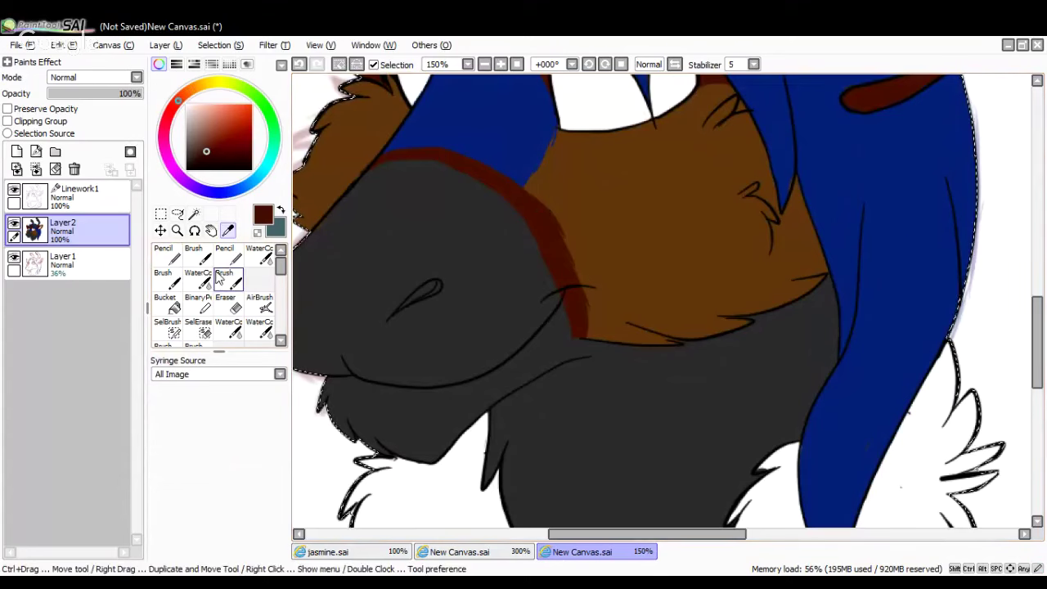
mouse_move(471, 195)
mouse_down()
mouse_move(538, 230)
mouse_move(522, 207)
mouse_move(547, 242)
mouse_move(581, 356)
mouse_move(579, 300)
mouse_move(586, 351)
mouse_up()
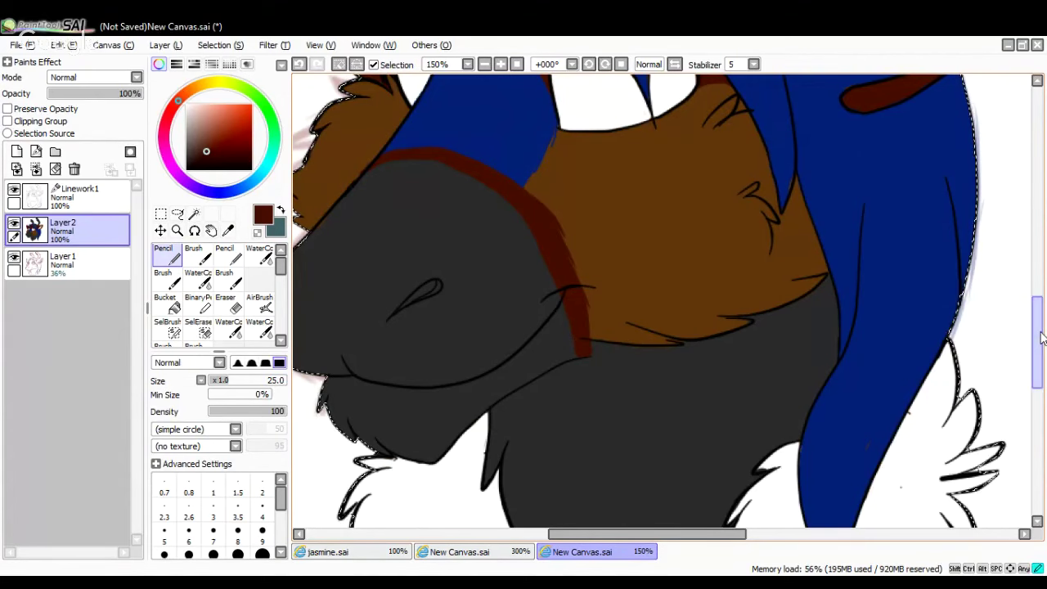
drag(1038, 339, 1043, 300)
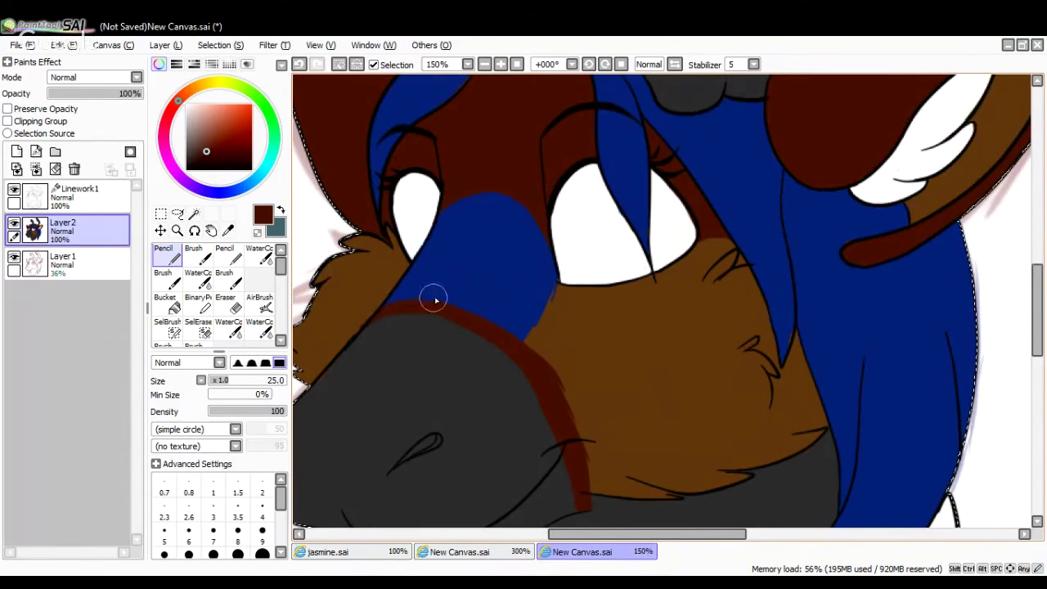
mouse_move(449, 303)
mouse_down()
mouse_move(476, 309)
mouse_move(443, 312)
mouse_move(487, 315)
mouse_move(450, 314)
mouse_move(521, 334)
mouse_move(502, 334)
mouse_up()
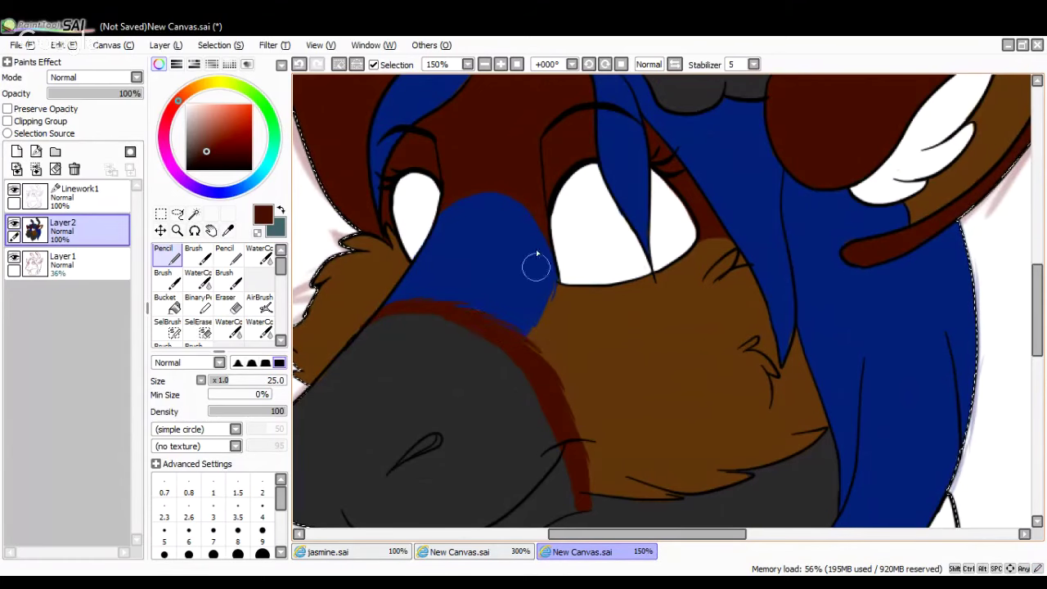
Sample blue from the nose bridge and reshape its upper edge between the eyes with the size 23 Brush
click(228, 231)
click(416, 275)
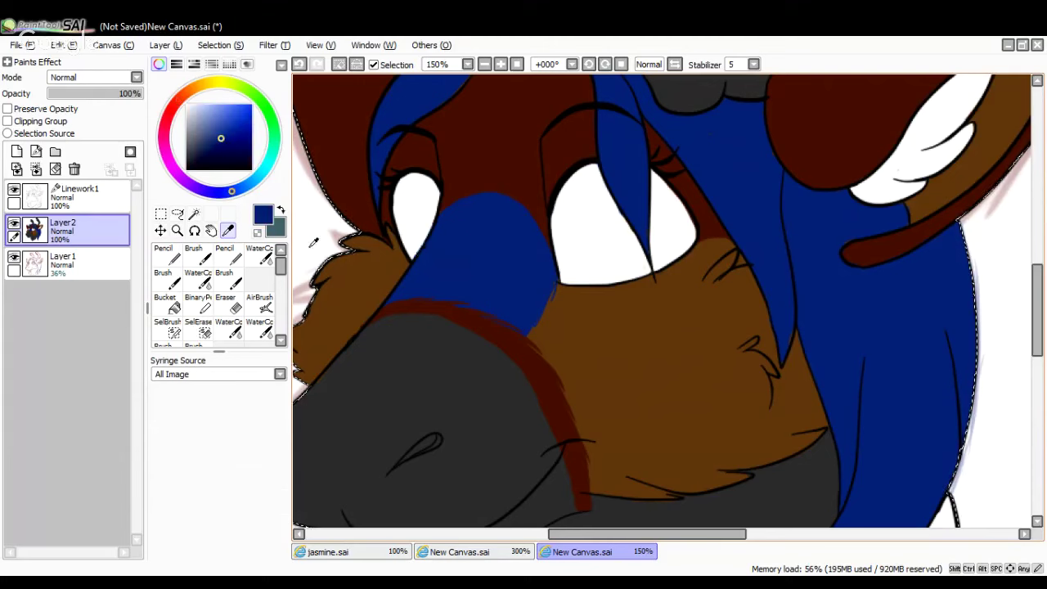
click(198, 254)
drag(452, 204, 447, 212)
mouse_move(494, 185)
mouse_down()
mouse_move(539, 216)
mouse_move(538, 239)
mouse_move(532, 206)
mouse_move(552, 255)
mouse_move(536, 212)
mouse_move(544, 247)
mouse_move(509, 197)
mouse_move(528, 216)
mouse_up()
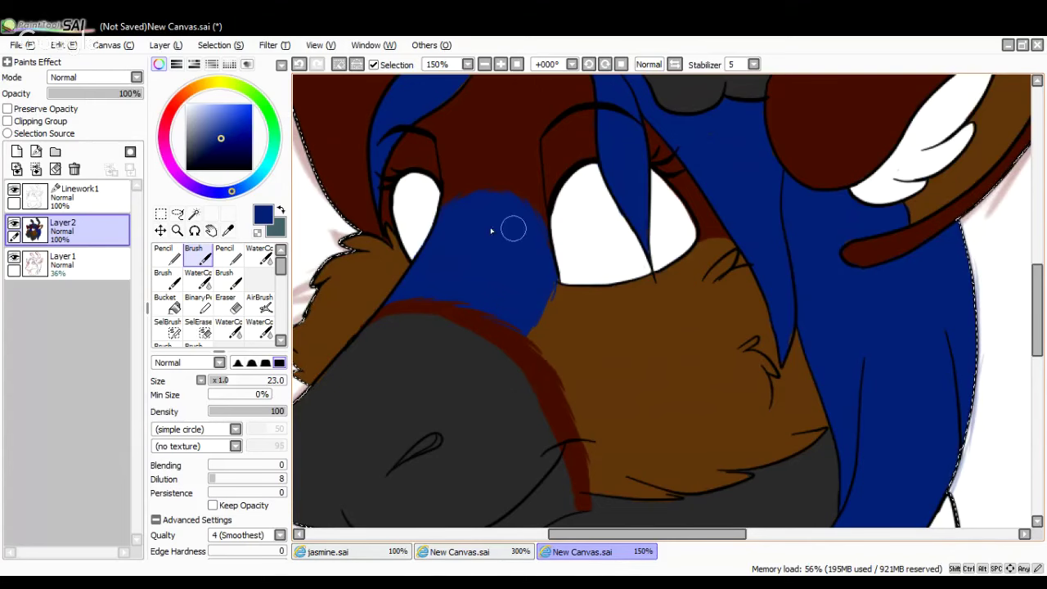
Fill both upper eyelids with a dark reddish brown using the size 25 Pencil, and sample blue from the hair beside the larger eye
click(227, 230)
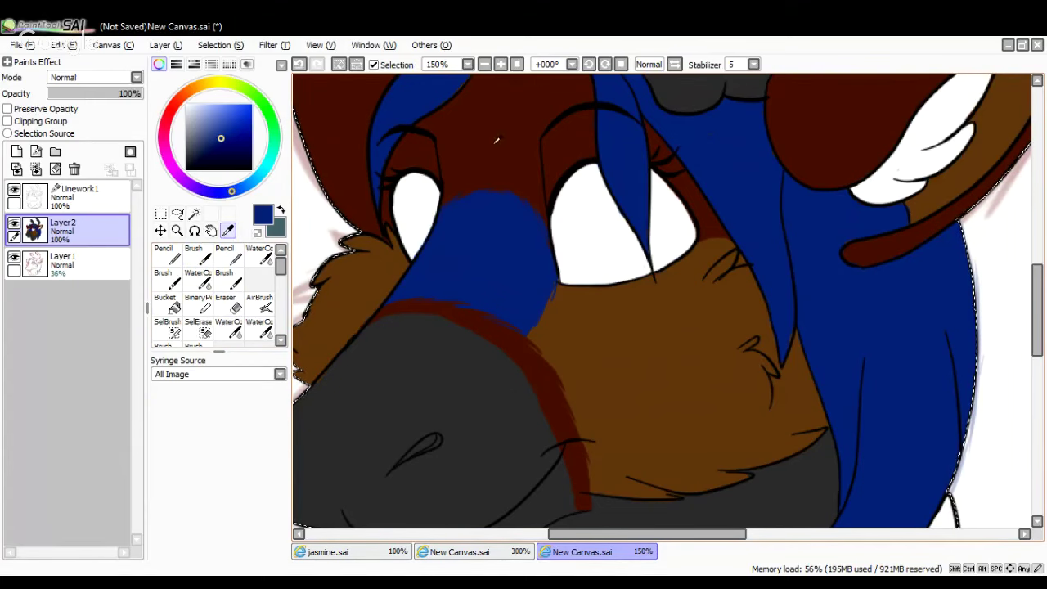
click(477, 161)
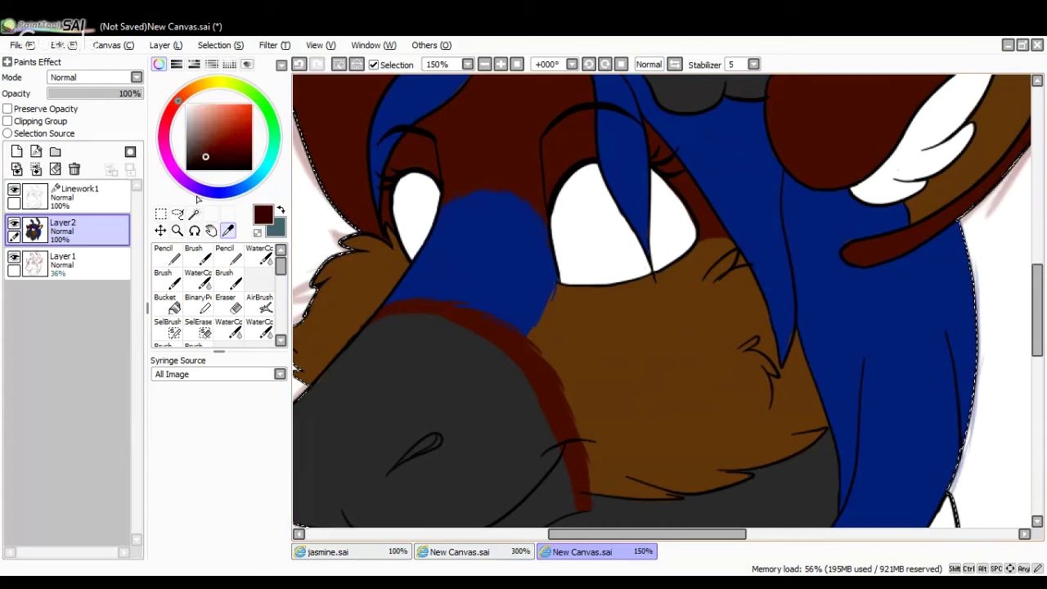
click(184, 260)
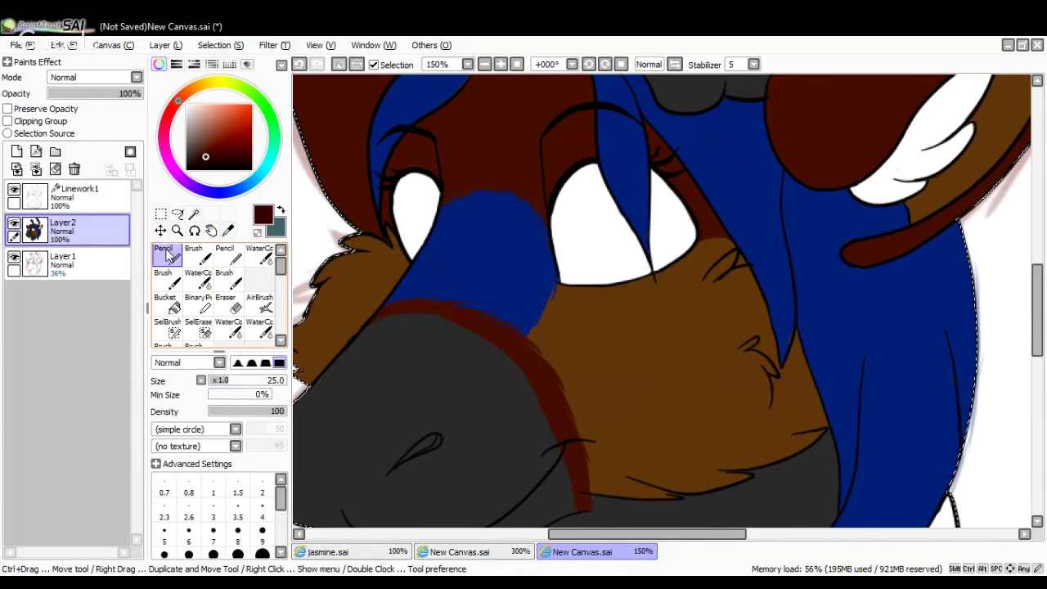
drag(408, 141, 390, 184)
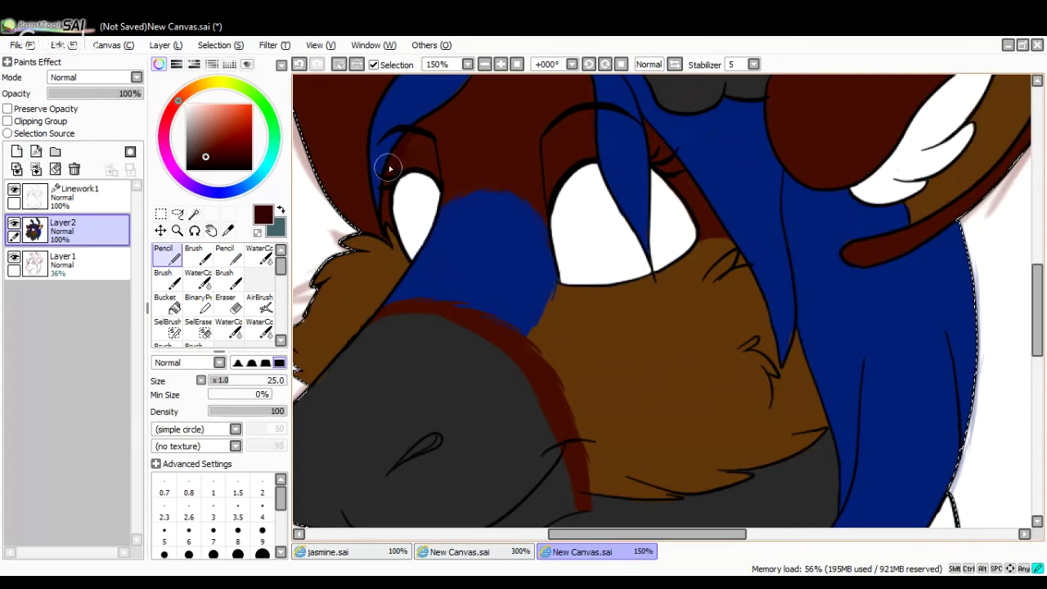
mouse_move(426, 140)
mouse_down()
mouse_move(436, 177)
mouse_move(399, 171)
mouse_move(420, 142)
mouse_up()
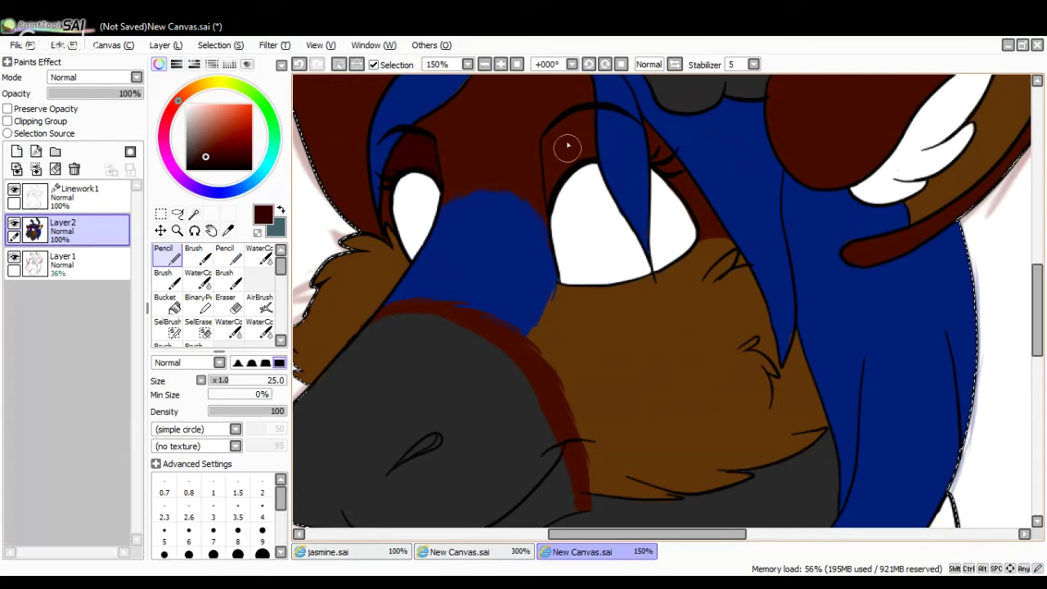
mouse_move(594, 112)
mouse_down()
mouse_move(549, 141)
mouse_move(548, 185)
mouse_move(576, 165)
mouse_move(592, 121)
mouse_move(573, 130)
mouse_move(592, 139)
mouse_move(569, 146)
mouse_up()
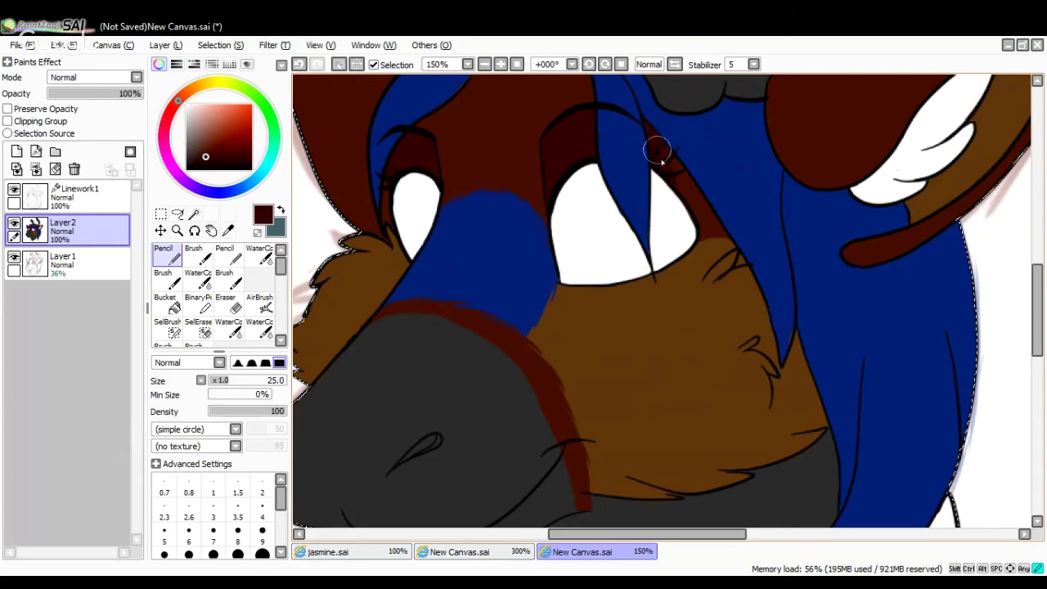
key(alt)
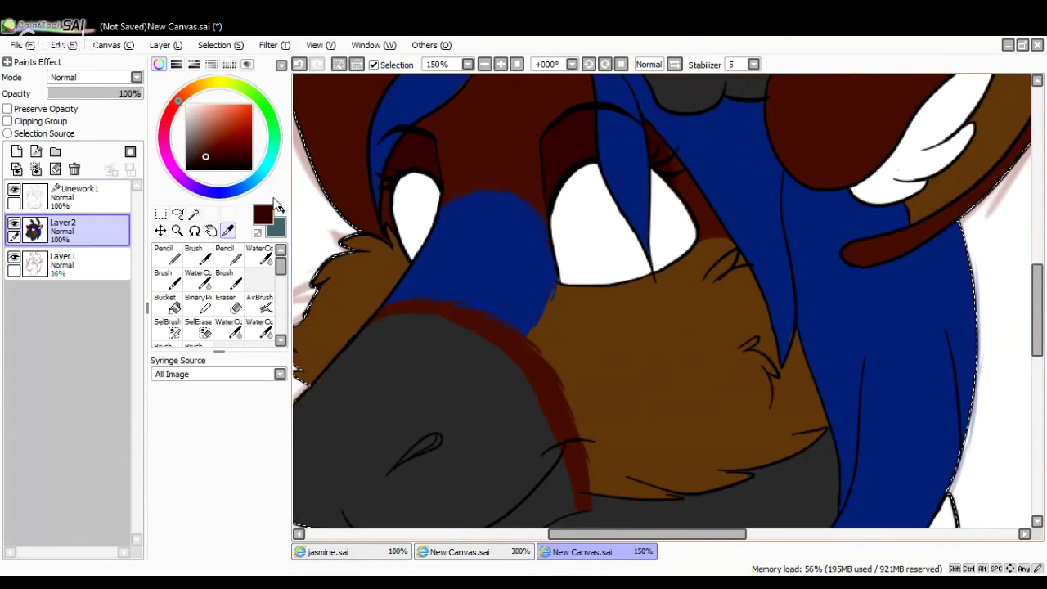
alt+click(678, 129)
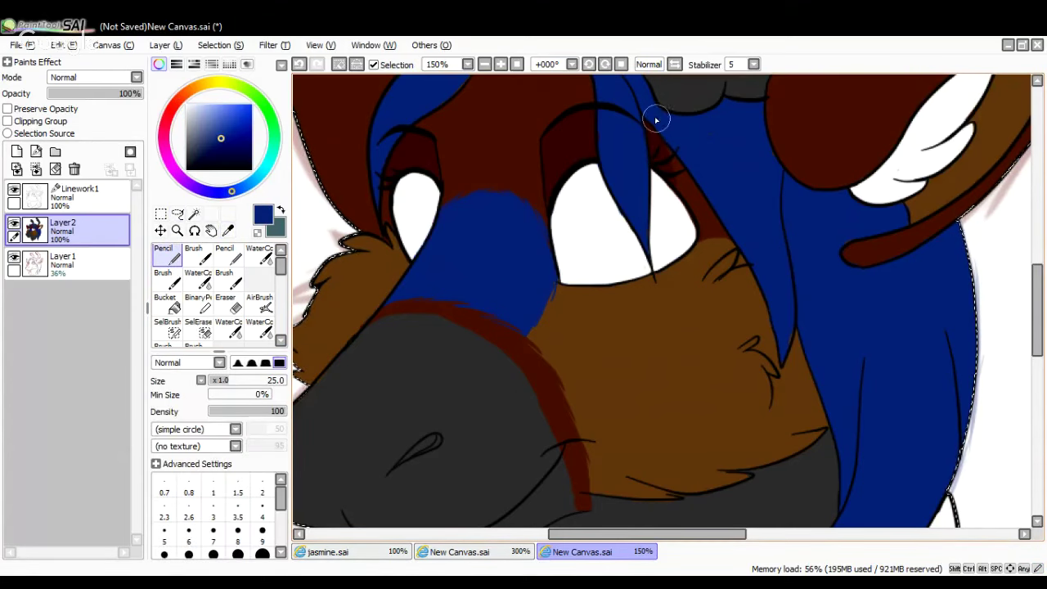
Compare the whole coloured head with the reindeer's front view on the reference sheet
click(485, 64)
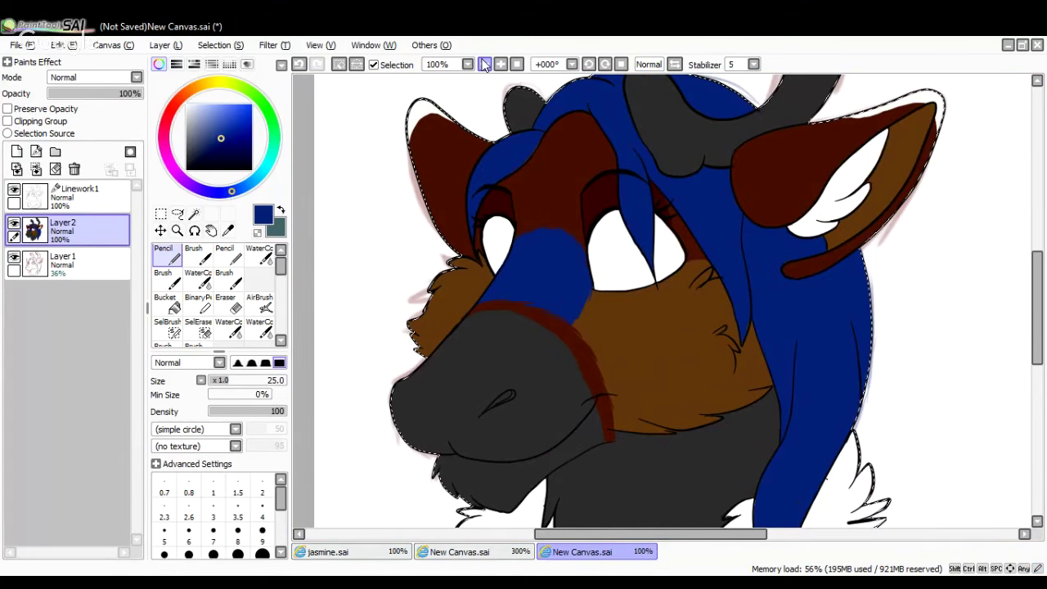
click(486, 65)
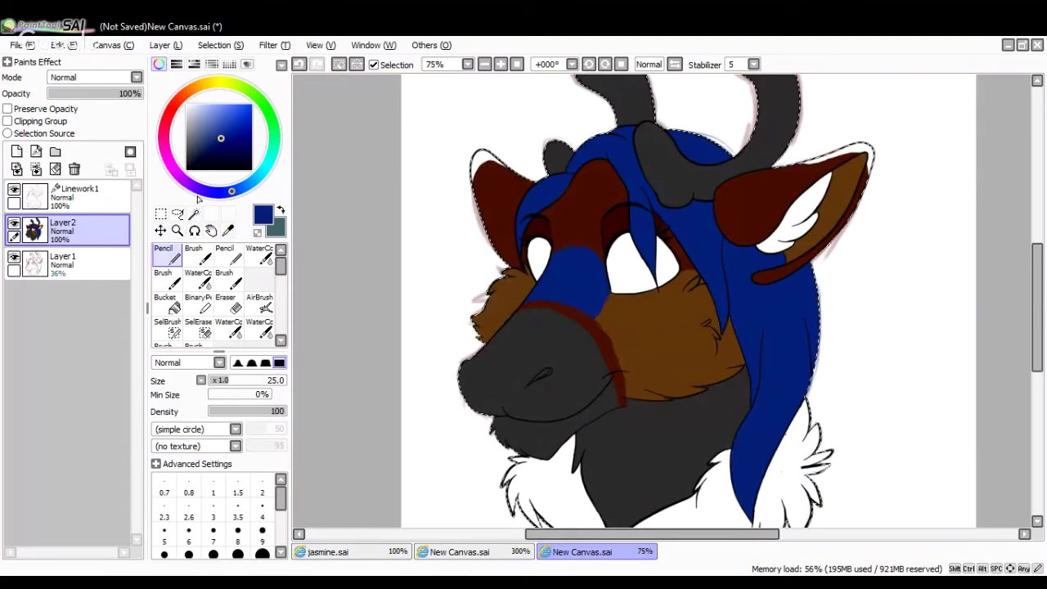
click(228, 231)
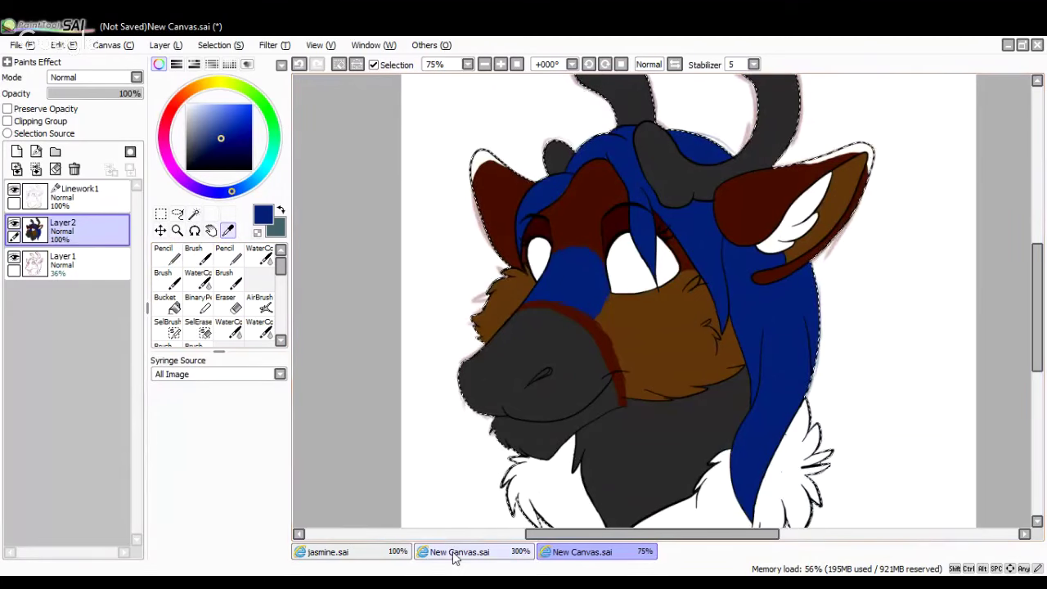
click(456, 553)
drag(549, 536, 636, 535)
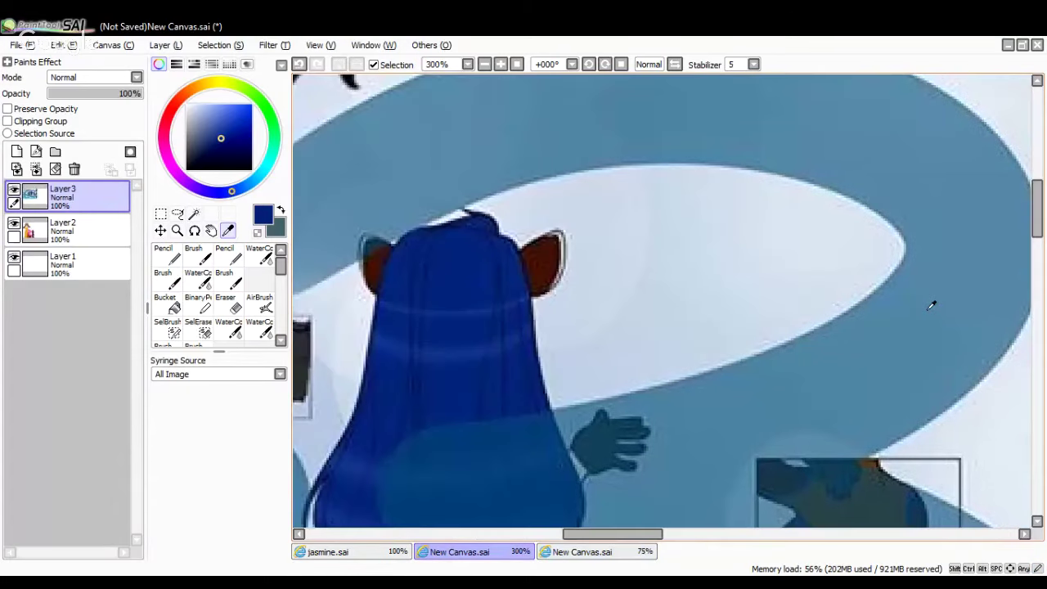
click(1038, 286)
mouse_move(1037, 287)
mouse_down()
mouse_move(1036, 246)
mouse_move(1036, 274)
mouse_up()
drag(599, 533, 517, 554)
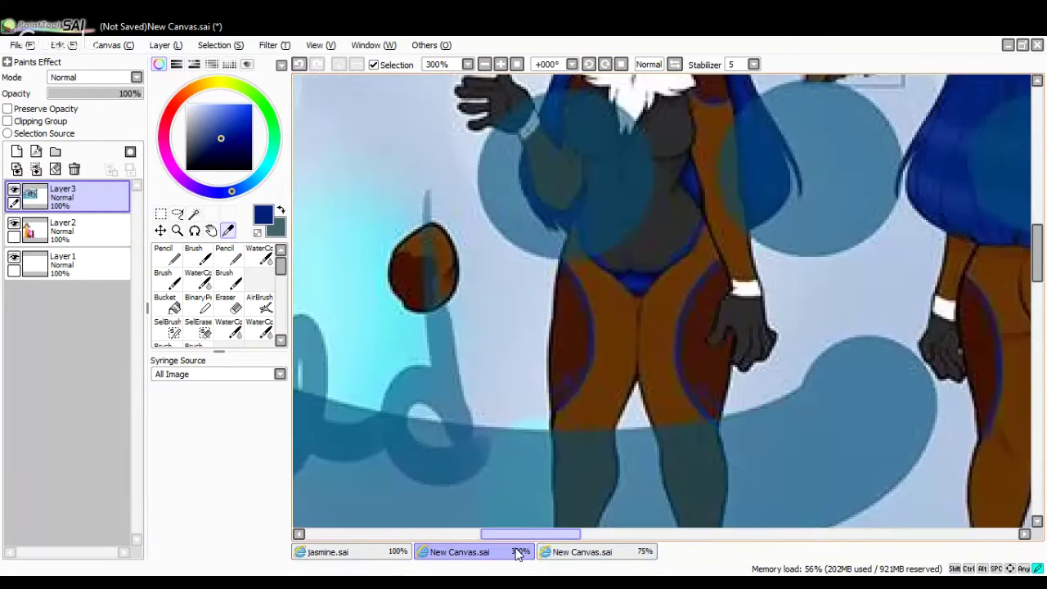
drag(1037, 272, 1037, 249)
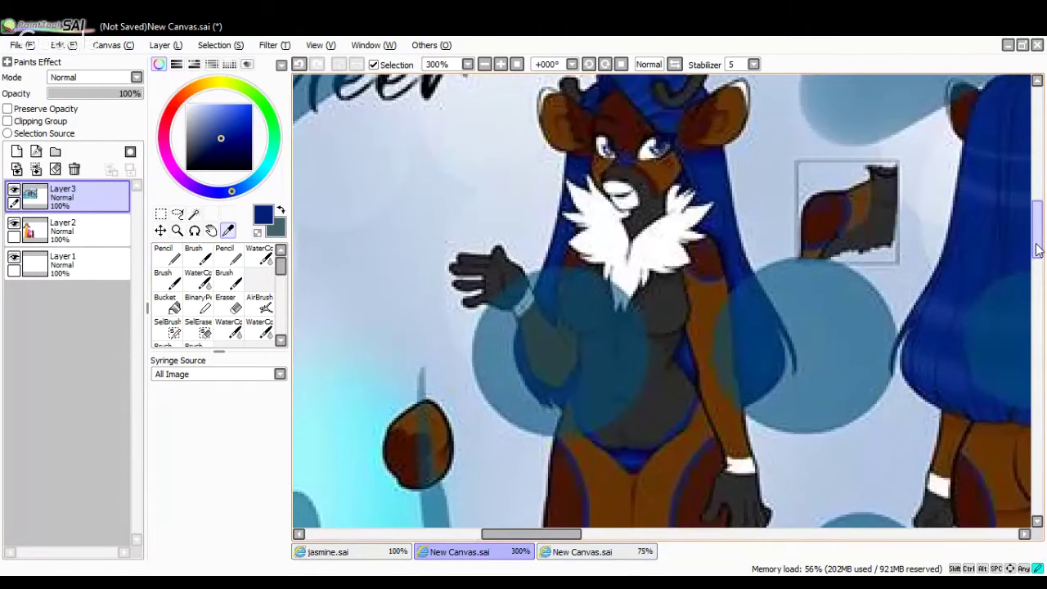
click(581, 552)
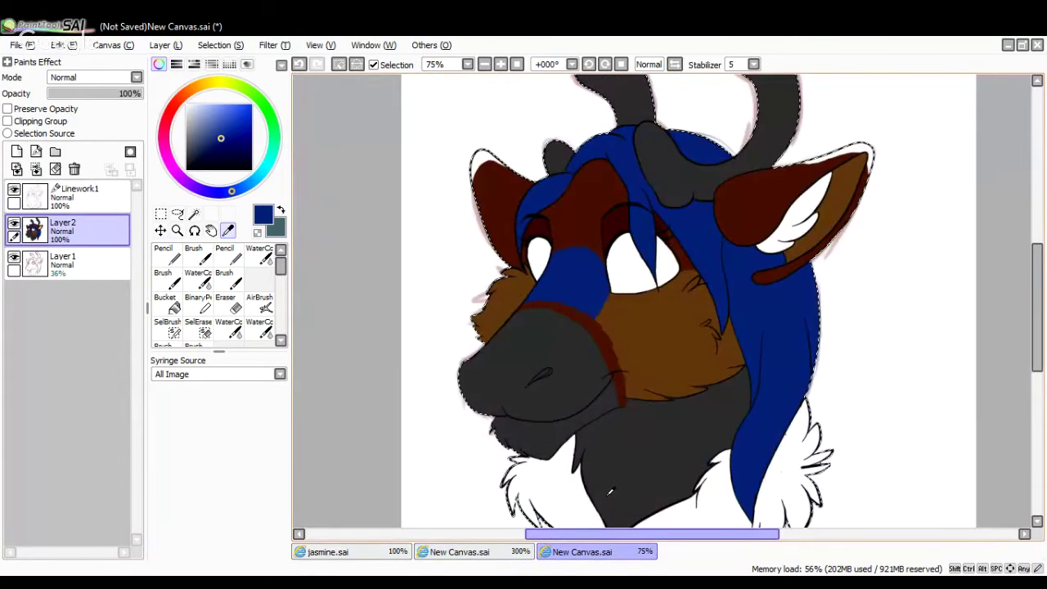
drag(1037, 268, 1042, 294)
Sample the light blue from the coffee-cup swatches on the reference sheet and return to the drawing's eyes with the Pencil
click(459, 552)
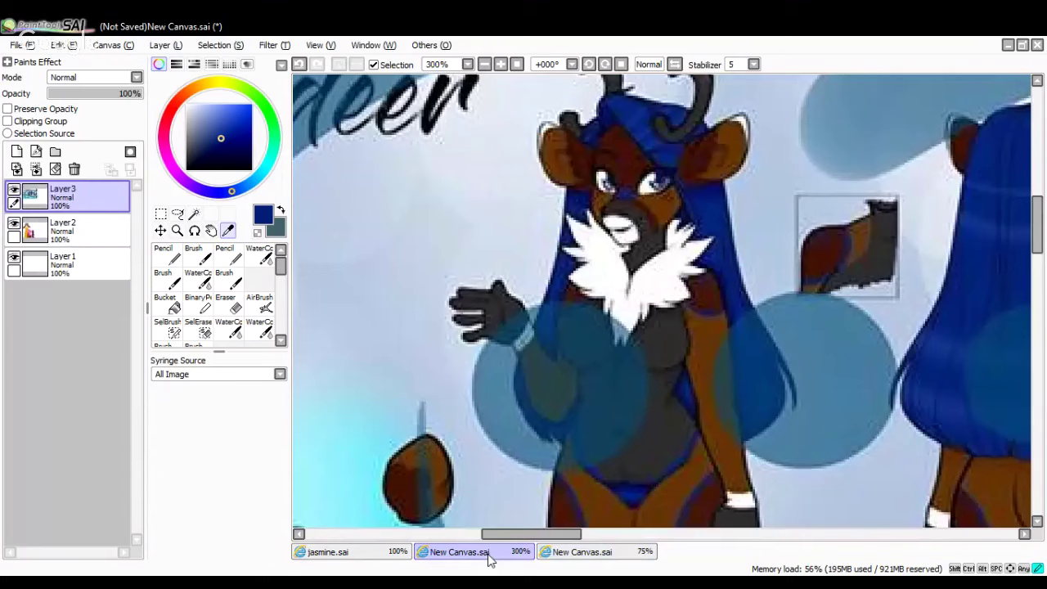
click(475, 535)
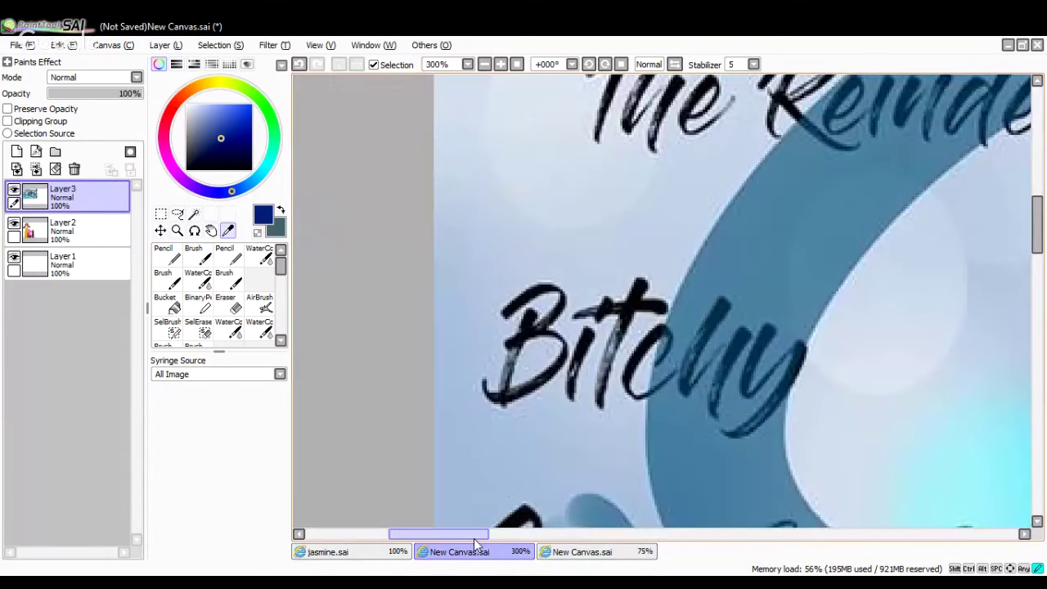
drag(473, 537, 506, 537)
drag(1036, 215, 1029, 307)
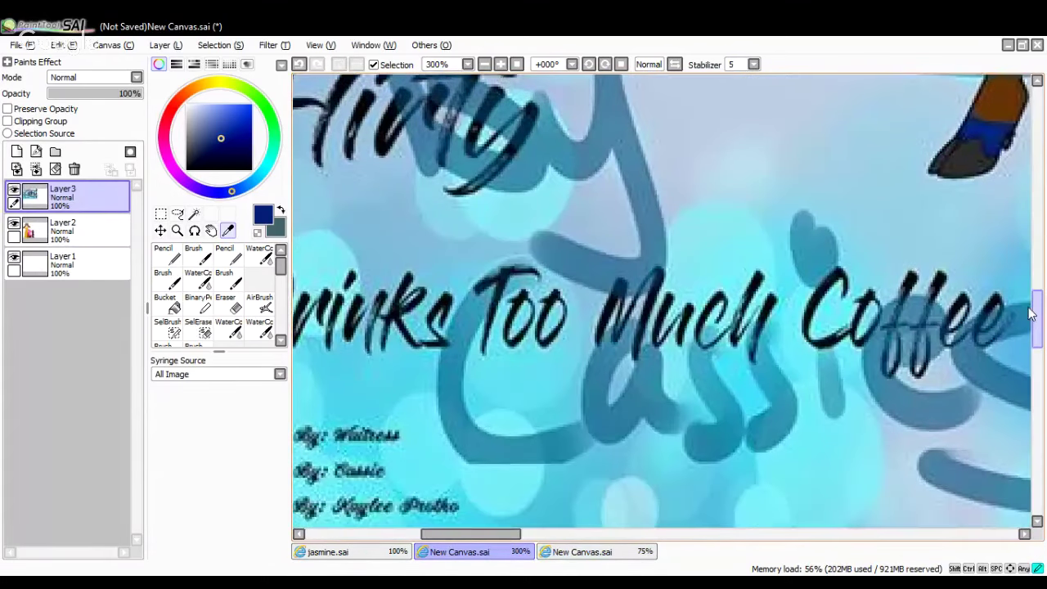
click(484, 64)
click(484, 64)
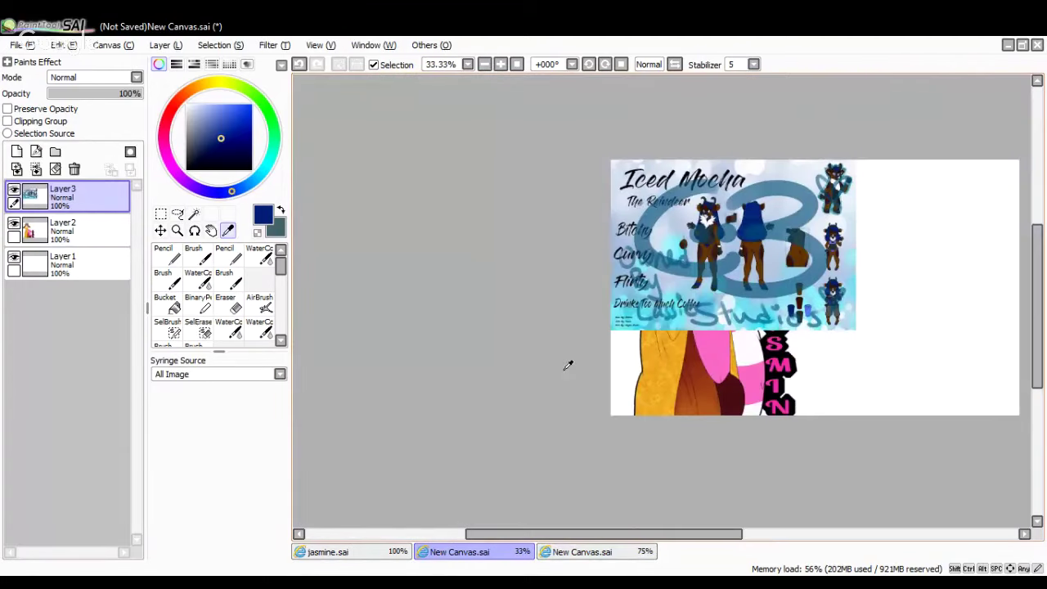
drag(603, 537, 622, 492)
click(501, 64)
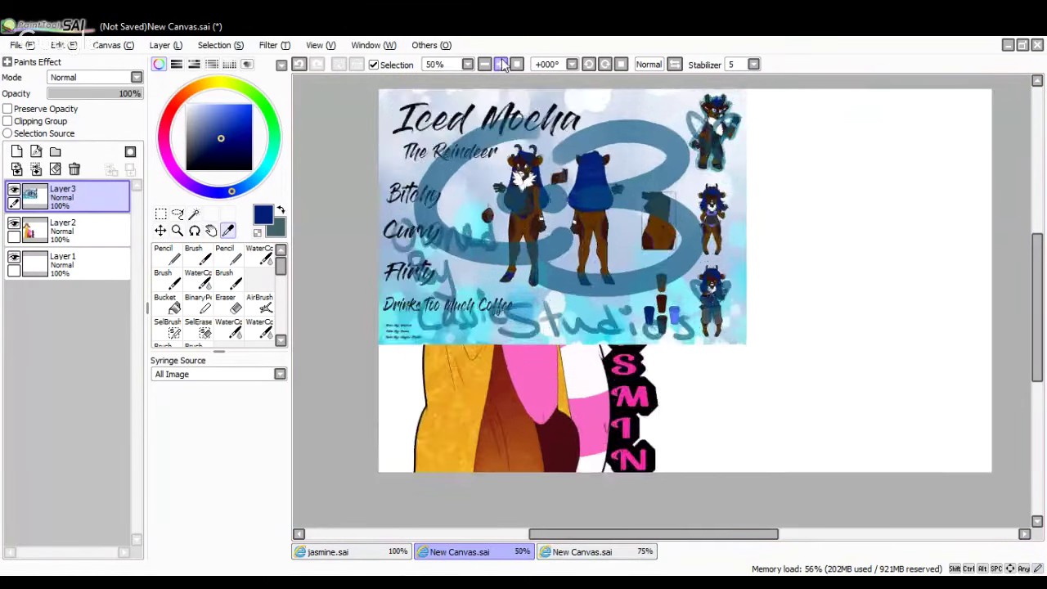
click(501, 64)
click(501, 64)
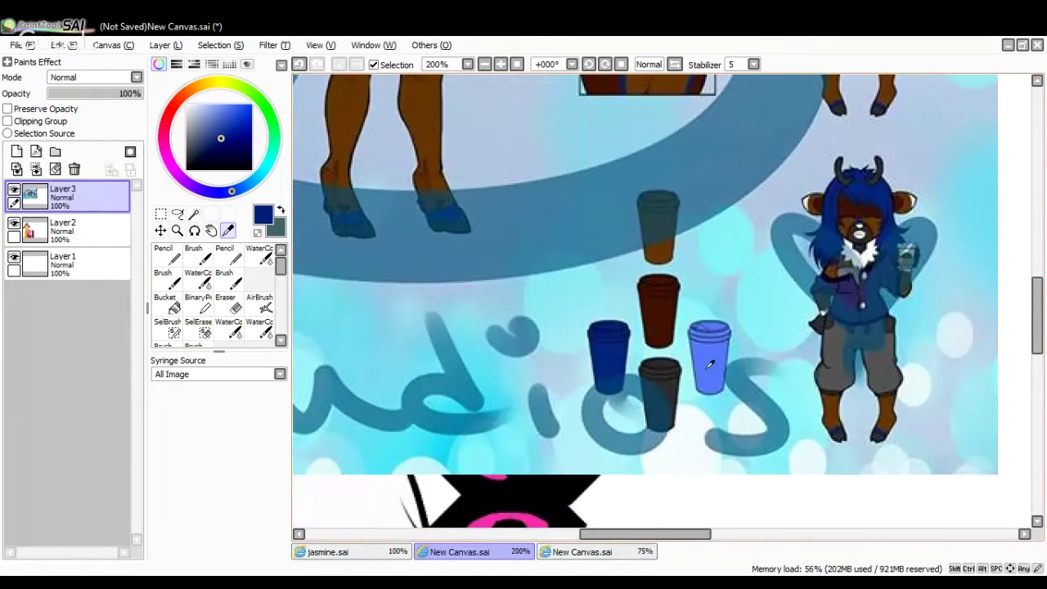
click(170, 255)
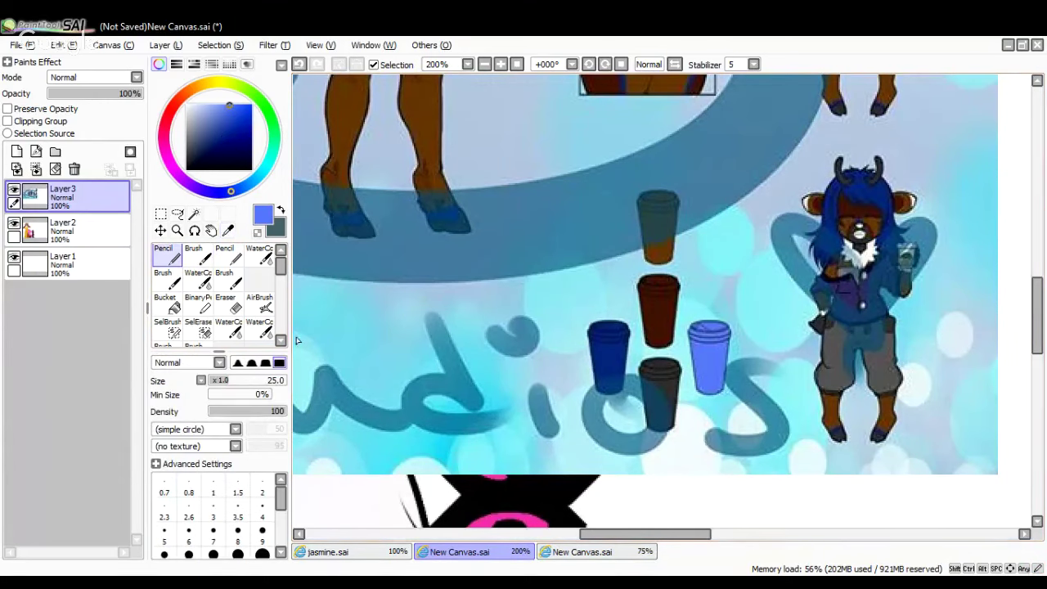
click(565, 554)
click(501, 64)
click(501, 64)
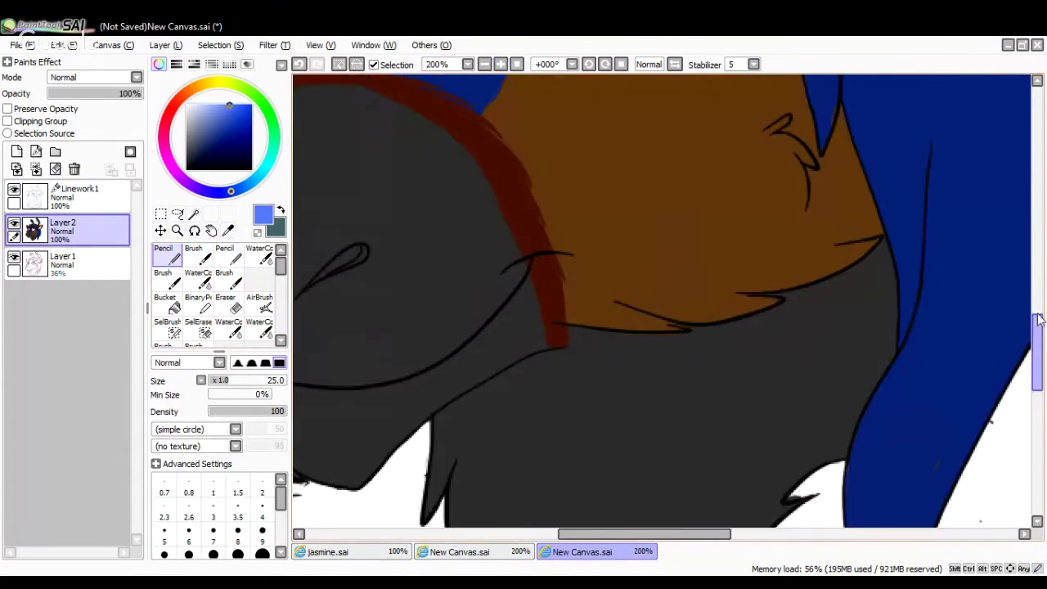
drag(1039, 321, 1039, 260)
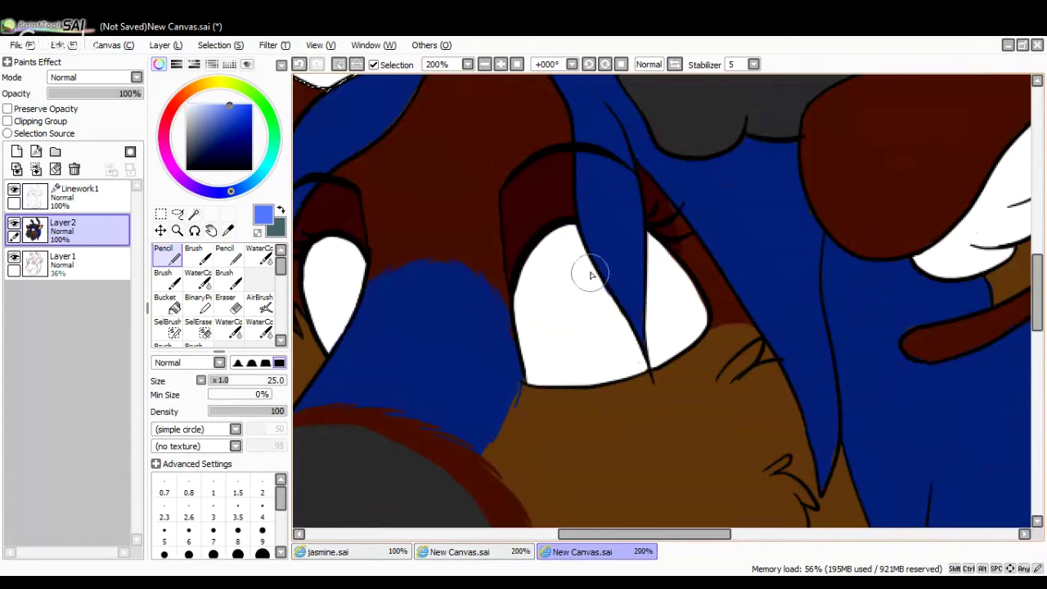
mouse_move(600, 279)
mouse_down()
mouse_move(579, 290)
mouse_move(614, 352)
mouse_move(597, 259)
mouse_move(624, 327)
mouse_move(572, 295)
mouse_move(606, 353)
mouse_move(579, 268)
mouse_move(620, 309)
mouse_move(617, 332)
mouse_move(611, 275)
mouse_move(594, 296)
mouse_up()
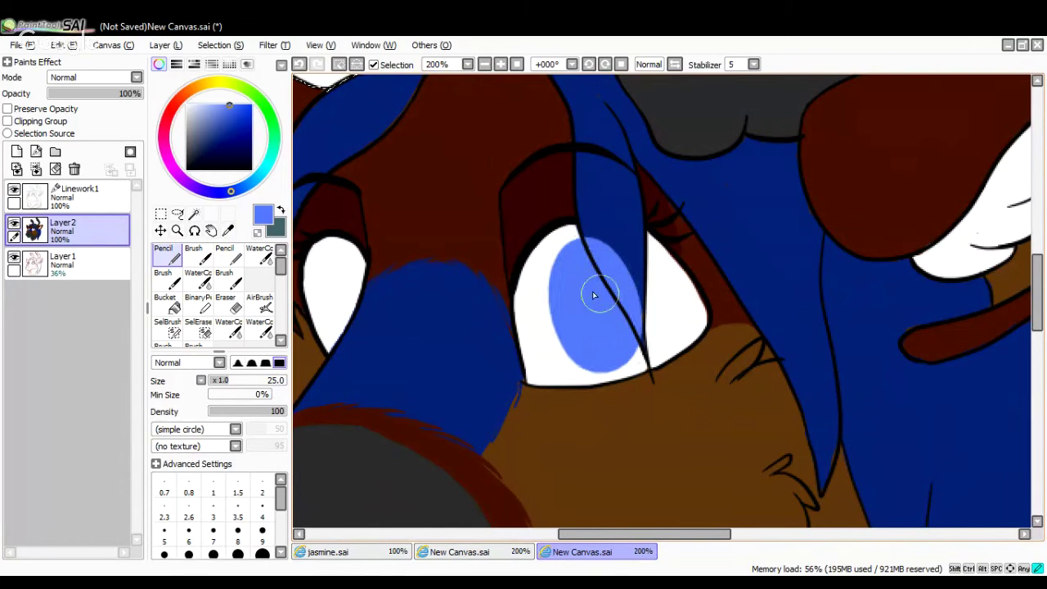
click(300, 64)
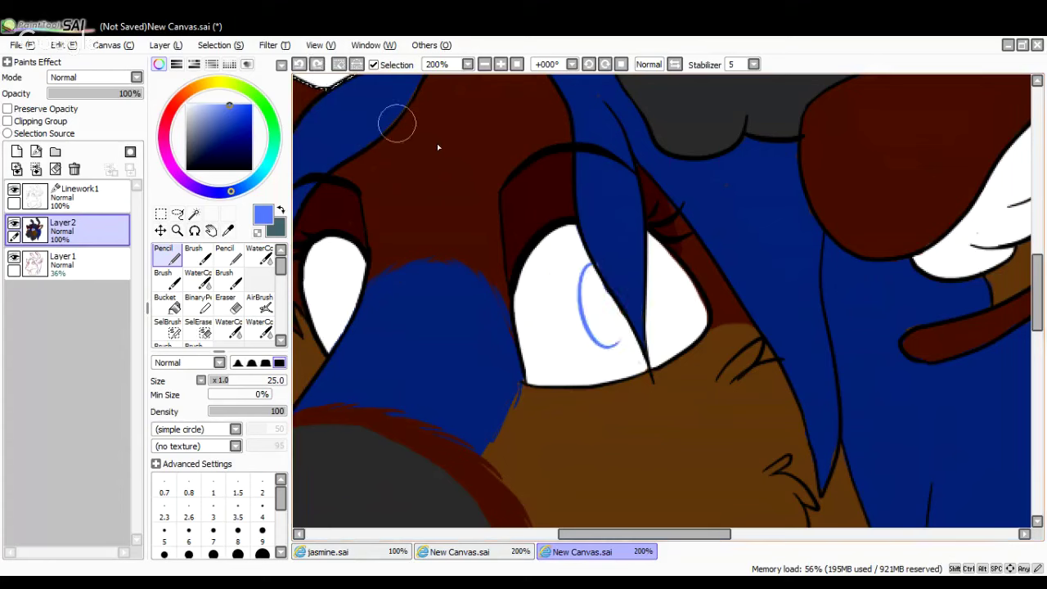
key(ctrl+z)
Paint light blue irises in both eyes with the size 25 Pencil, reaching up to the upper lids
mouse_move(535, 258)
mouse_down()
mouse_move(554, 346)
mouse_move(597, 362)
mouse_move(625, 354)
mouse_move(641, 328)
mouse_move(631, 246)
mouse_move(609, 229)
mouse_move(548, 249)
mouse_move(556, 327)
mouse_move(574, 340)
mouse_move(617, 340)
mouse_move(631, 279)
mouse_move(613, 249)
mouse_move(581, 245)
mouse_move(583, 323)
mouse_move(612, 299)
mouse_up()
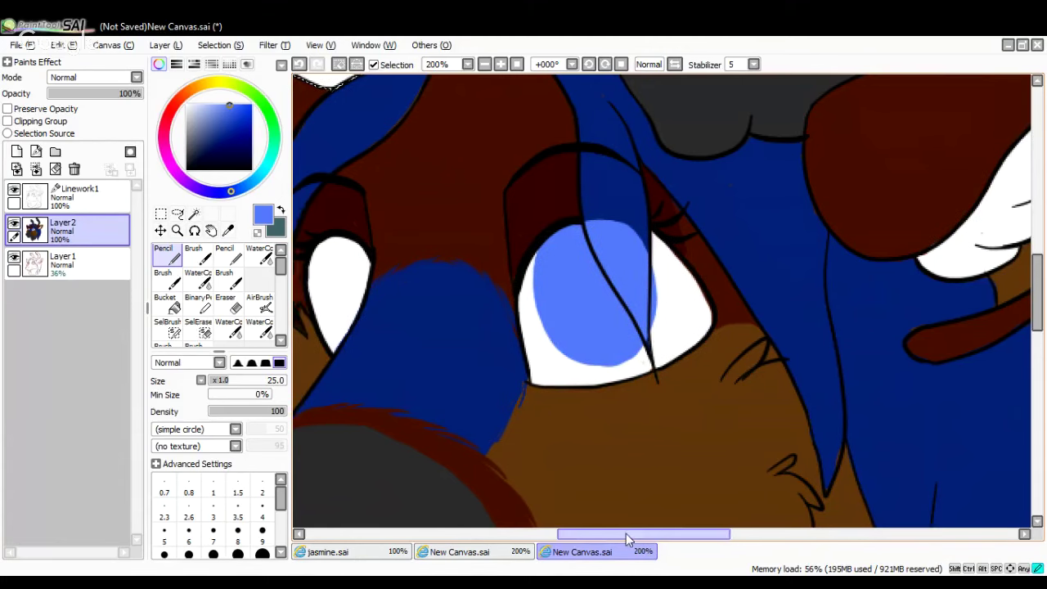
drag(626, 533, 586, 533)
drag(505, 241, 500, 307)
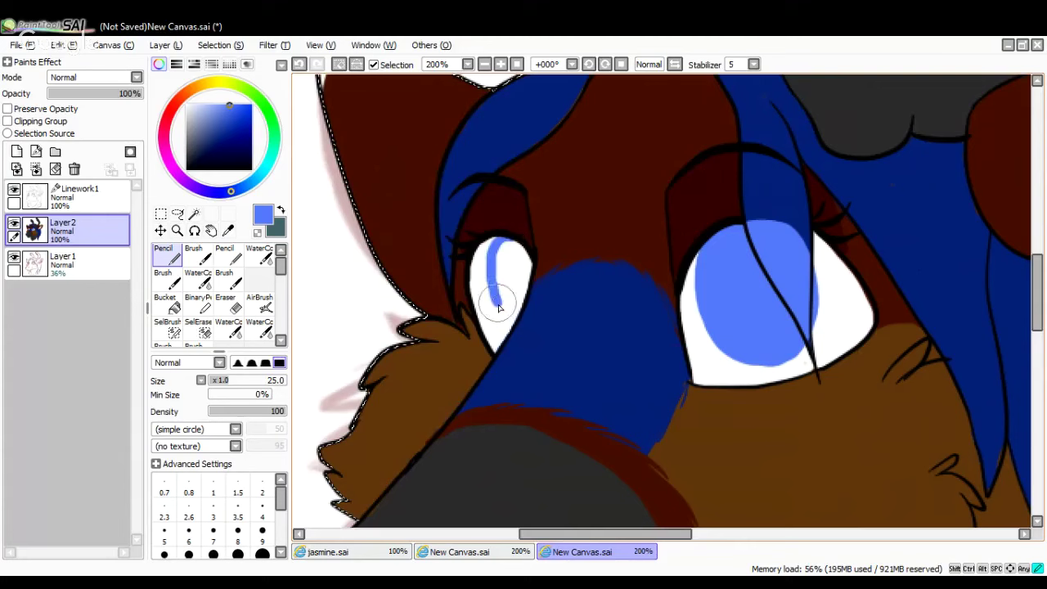
mouse_move(528, 270)
mouse_down()
mouse_move(499, 265)
mouse_move(509, 307)
mouse_move(508, 260)
mouse_up()
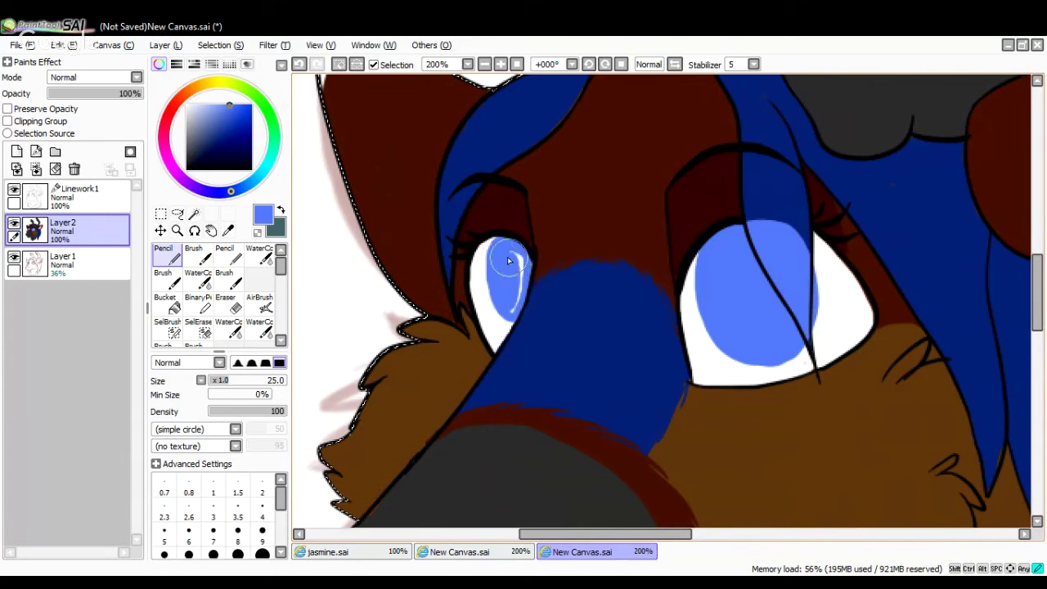
Extend the smaller eye's light blue iris downward and widen its outer edge
click(484, 64)
click(485, 64)
click(501, 64)
click(501, 64)
click(501, 64)
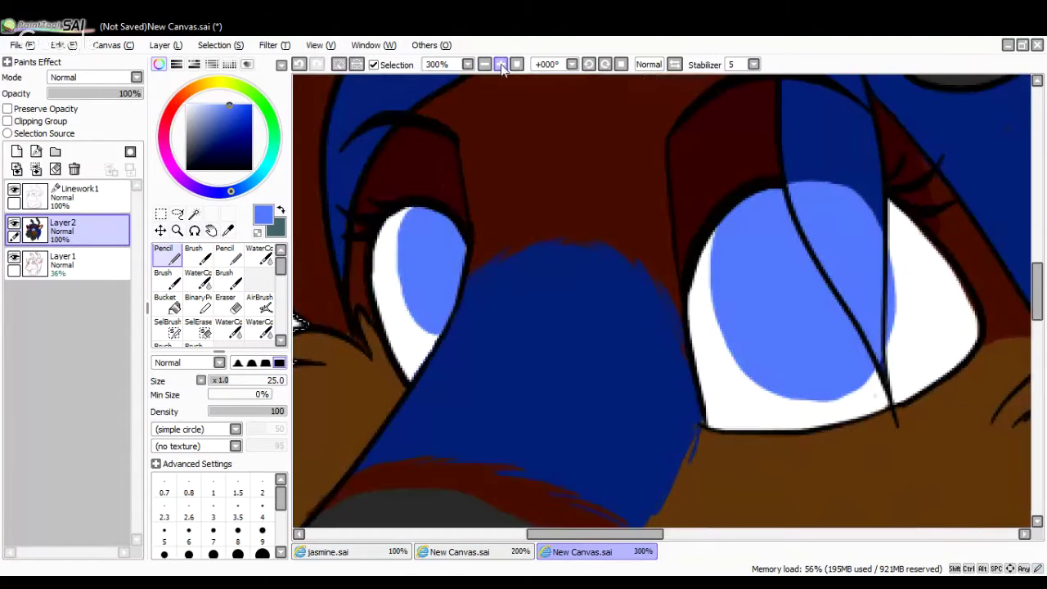
mouse_move(401, 299)
mouse_down()
mouse_move(410, 326)
mouse_move(432, 348)
mouse_up()
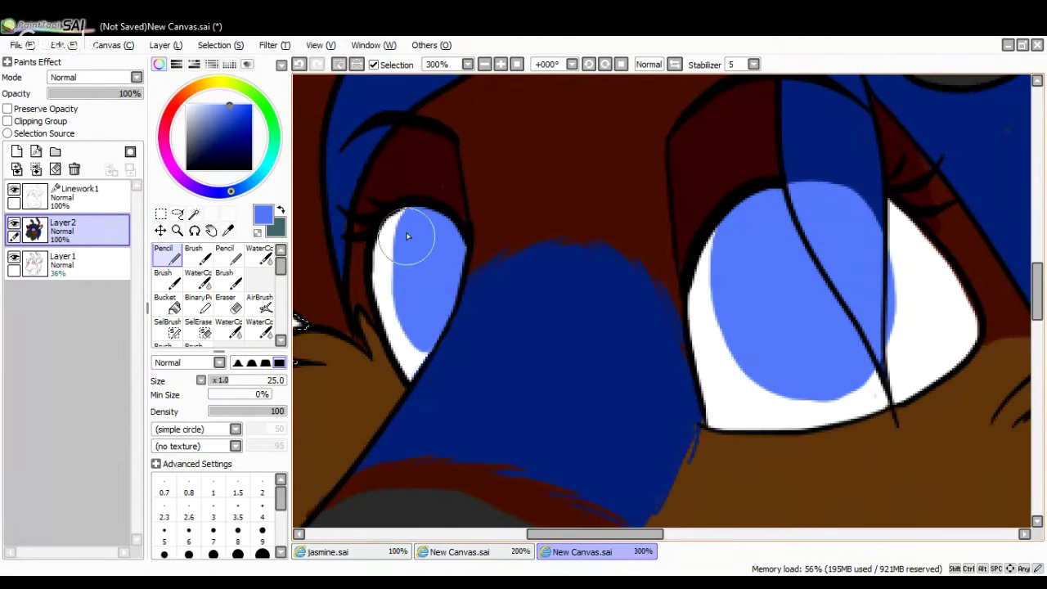
mouse_move(409, 215)
mouse_down()
mouse_move(400, 314)
mouse_move(420, 337)
mouse_up()
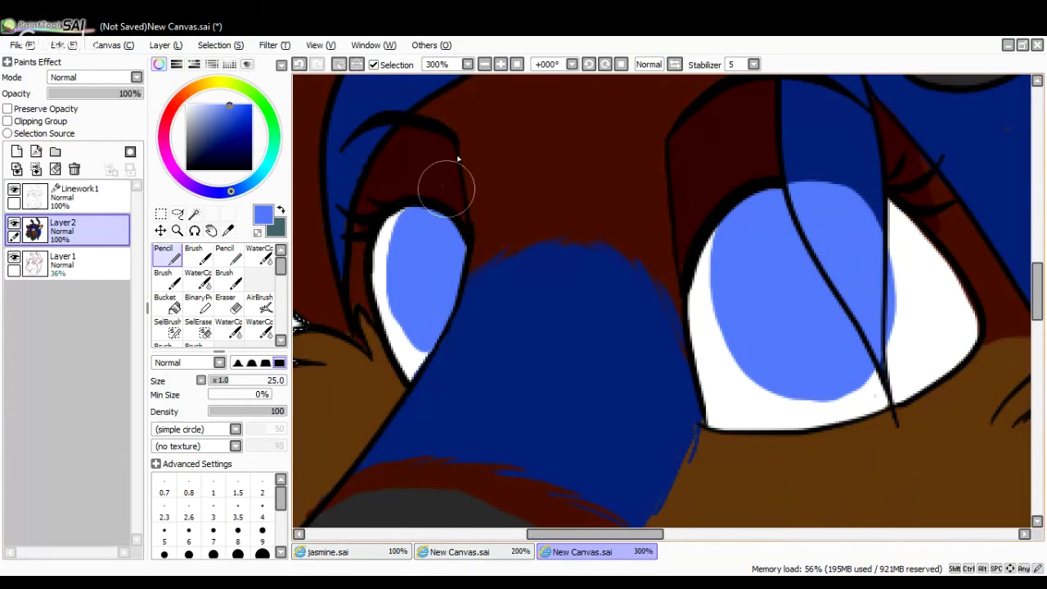
click(484, 64)
click(485, 64)
click(500, 63)
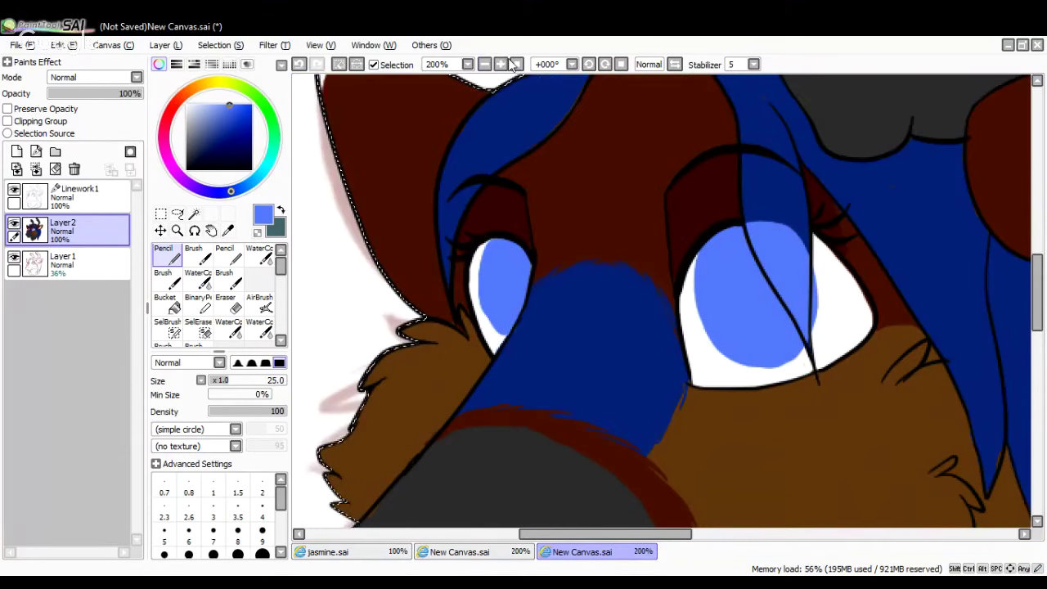
Undo the last widening of the smaller eye's iris, keeping the head selection active
click(299, 64)
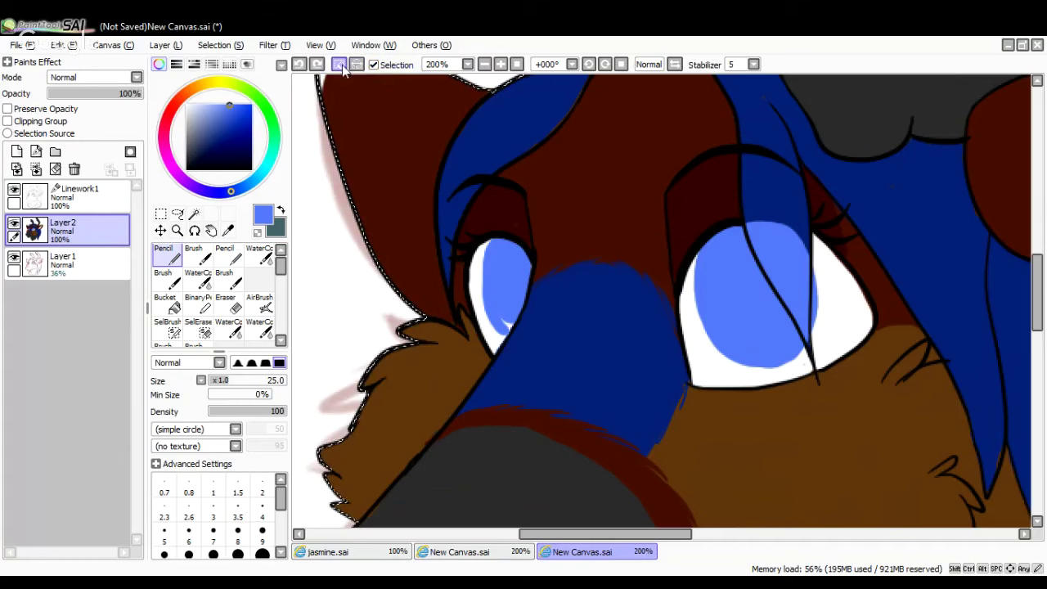
click(339, 64)
click(299, 64)
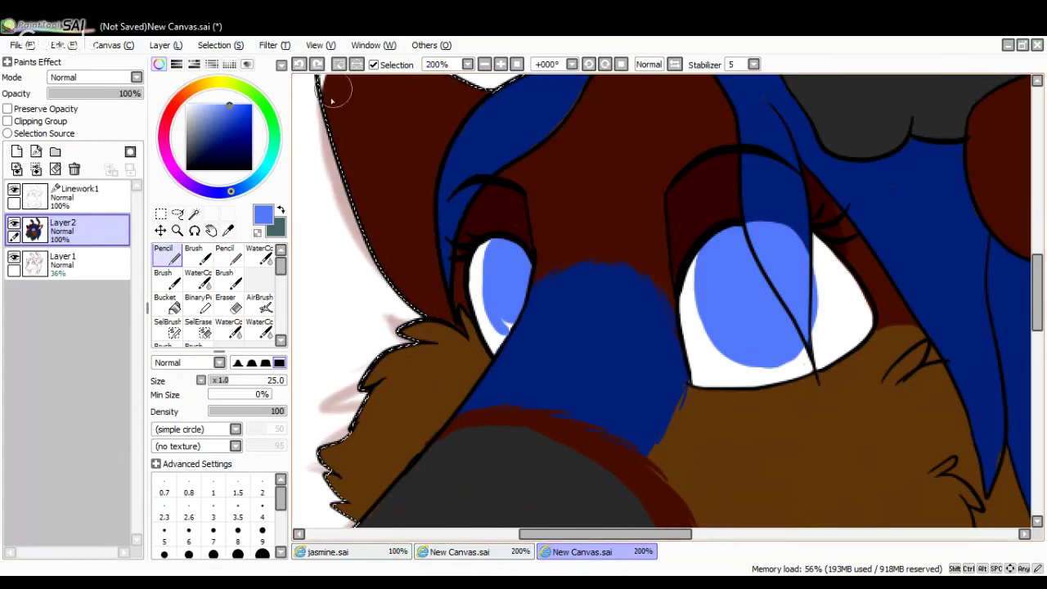
Widen the smaller eye's light blue iris along its outer side and fill its lower gap with the Pencil
click(501, 64)
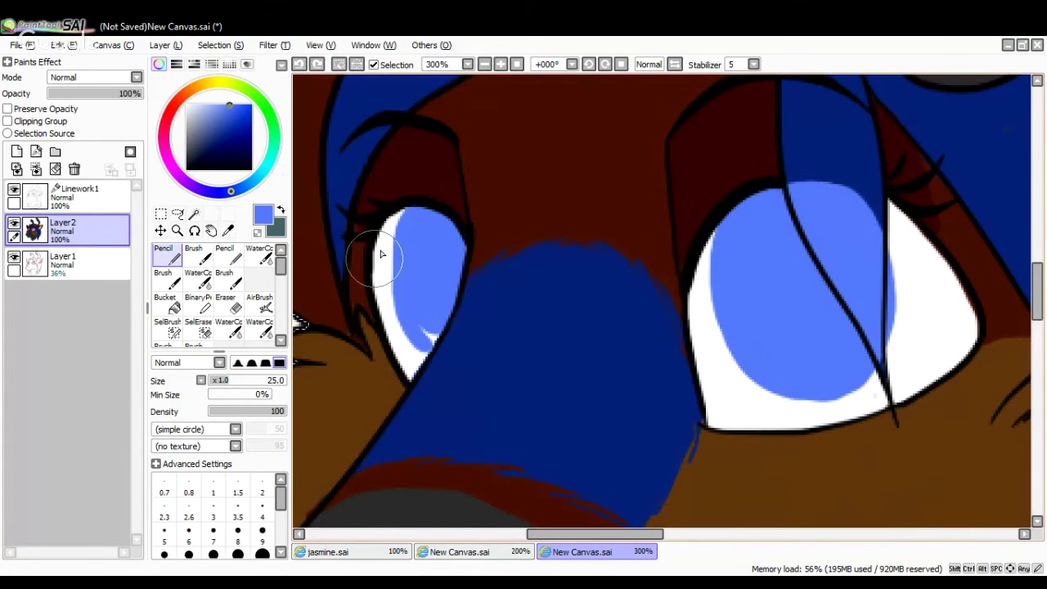
mouse_move(381, 254)
mouse_down()
mouse_move(409, 348)
mouse_move(399, 311)
mouse_move(437, 335)
mouse_up()
click(485, 64)
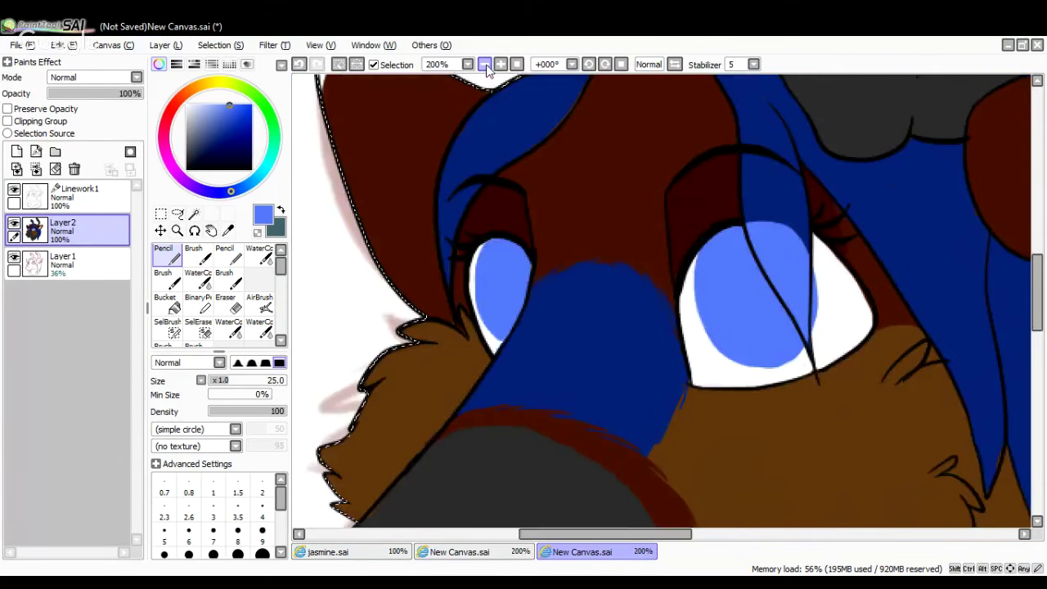
click(486, 65)
click(501, 65)
click(501, 65)
click(501, 65)
click(500, 65)
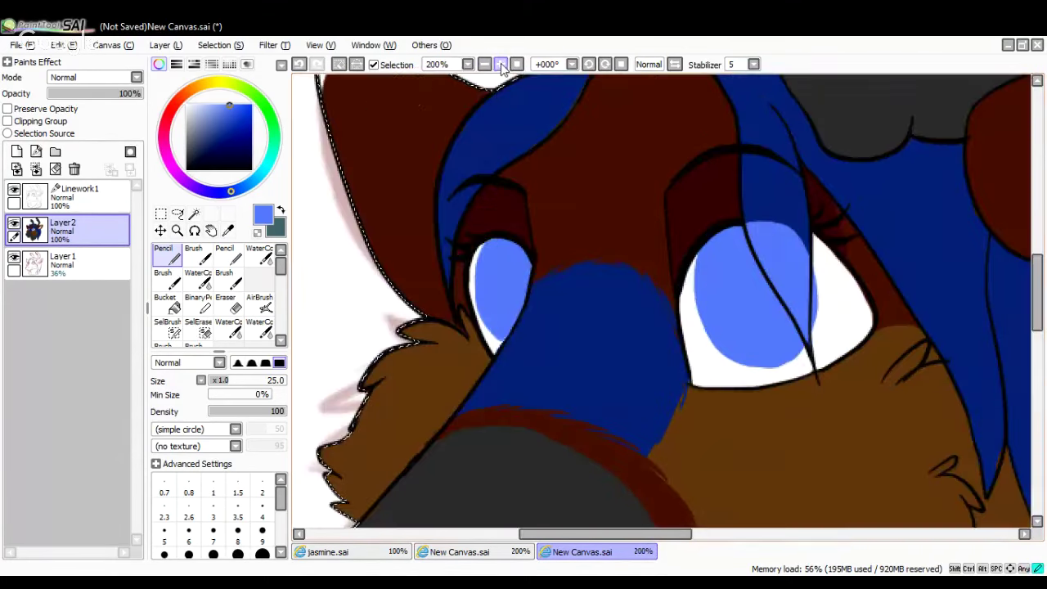
Tint the smaller eye's white pale bluish white and paint over the larger iris where it extends past the hair strand
click(191, 104)
click(501, 64)
mouse_move(401, 211)
mouse_down()
mouse_move(409, 218)
mouse_move(398, 222)
mouse_move(381, 279)
mouse_move(417, 360)
mouse_up()
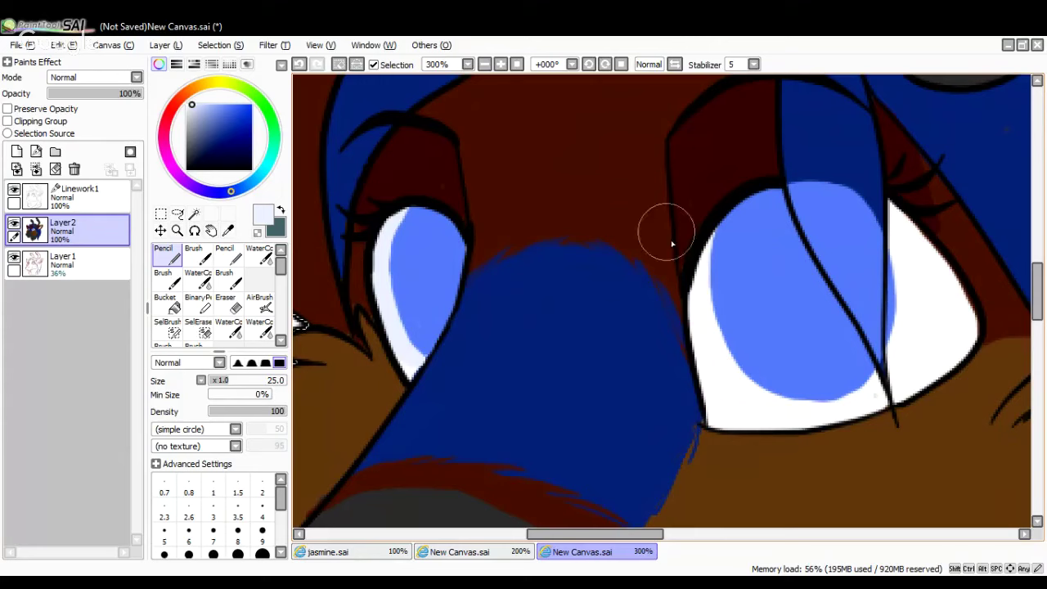
mouse_move(723, 221)
mouse_down()
mouse_move(710, 245)
mouse_move(760, 374)
mouse_up()
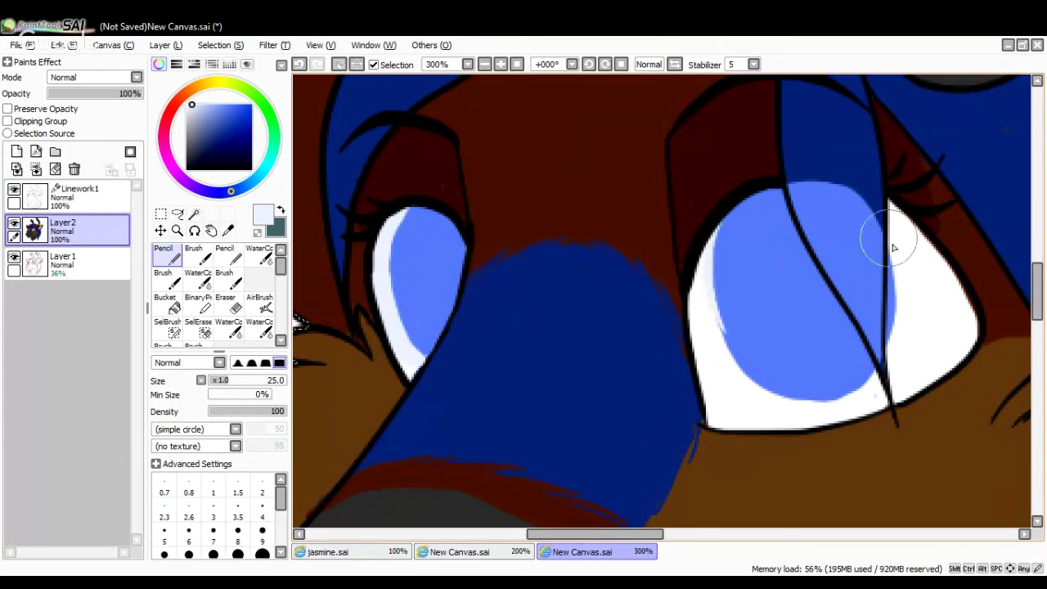
click(299, 64)
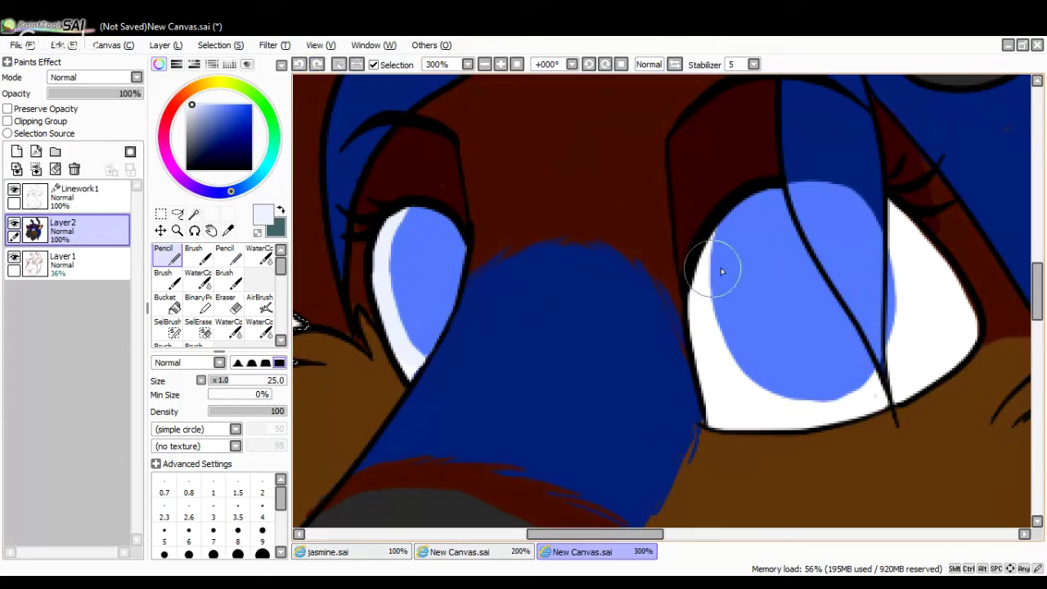
mouse_move(887, 225)
mouse_down()
mouse_move(896, 348)
mouse_move(897, 274)
mouse_move(887, 339)
mouse_up()
click(486, 65)
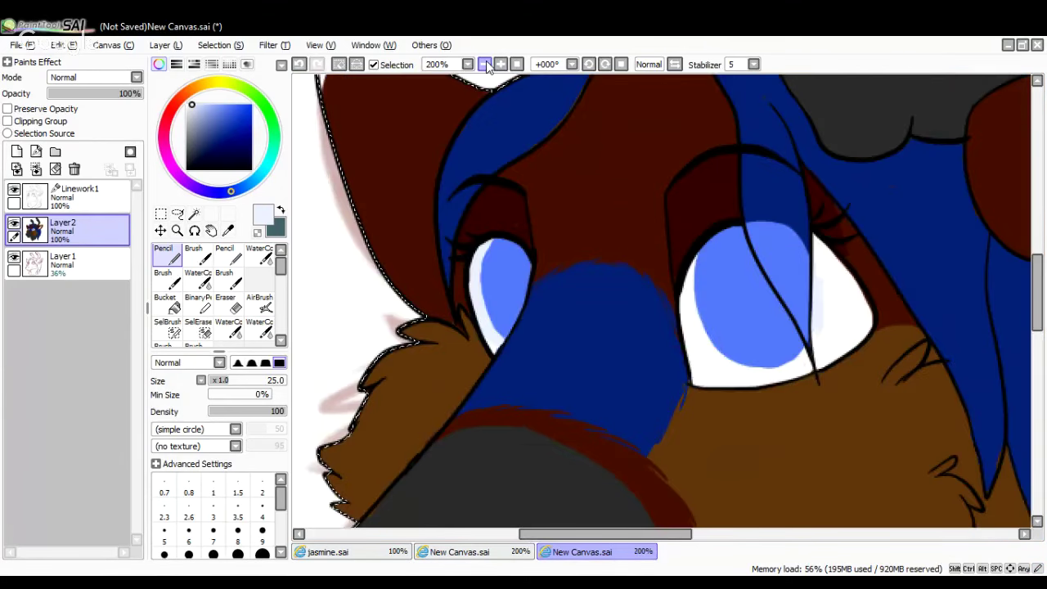
click(485, 64)
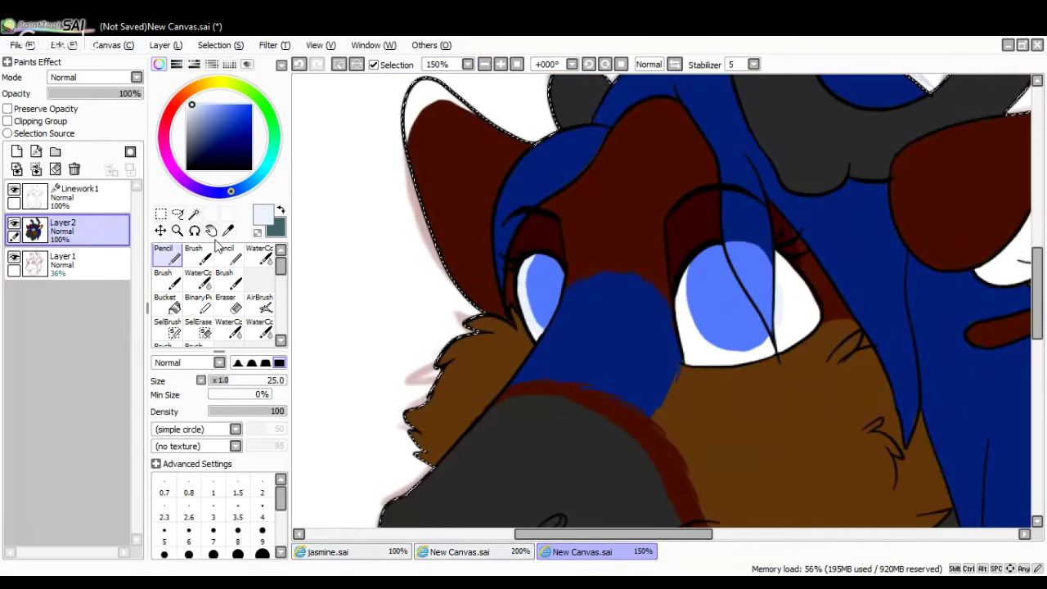
Try a dark navy pupil in the smaller eye with the size 25 Pencil, and undo its strokes
click(227, 230)
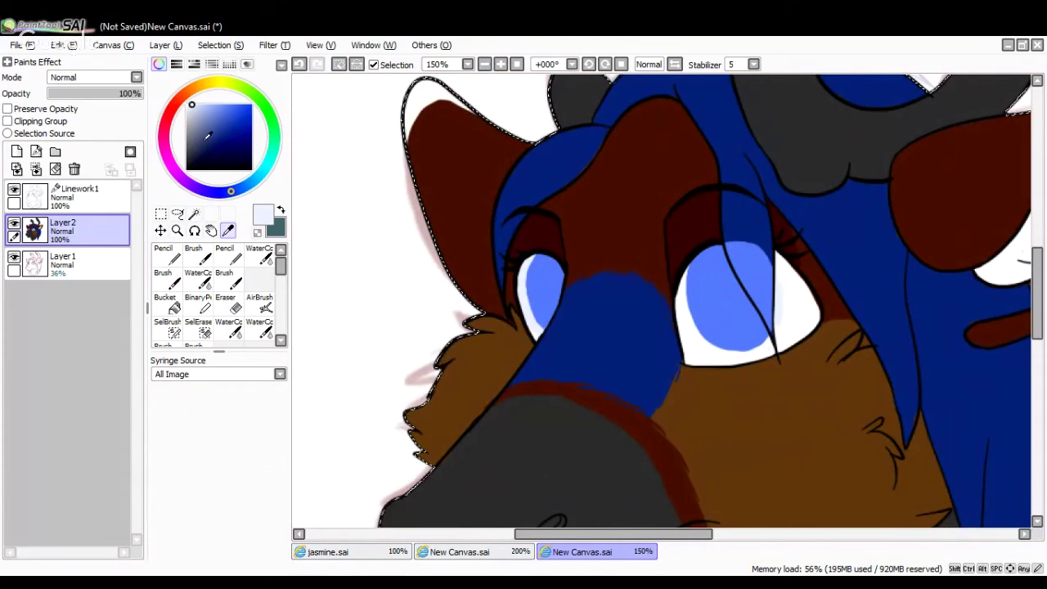
drag(208, 135, 231, 150)
click(167, 254)
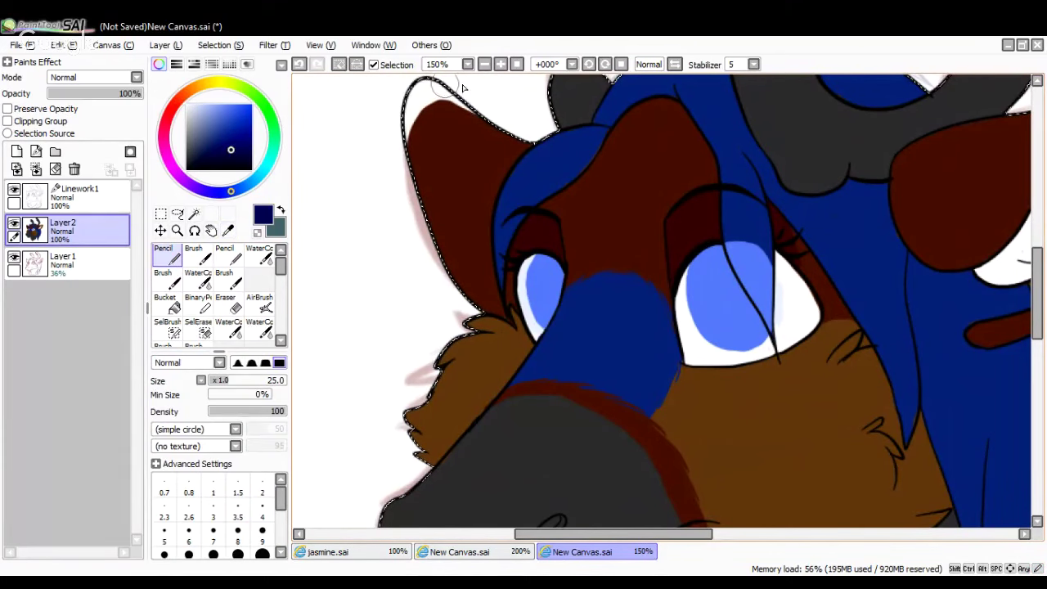
click(500, 65)
click(500, 64)
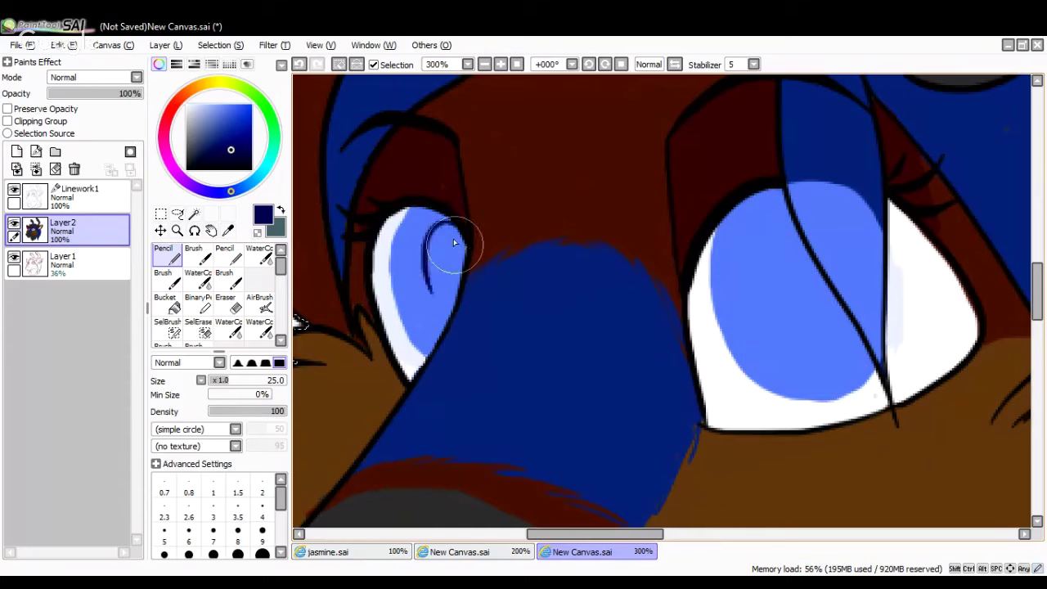
mouse_move(455, 243)
mouse_down()
mouse_move(429, 252)
mouse_move(448, 255)
mouse_move(439, 296)
mouse_move(453, 270)
mouse_move(436, 286)
mouse_move(446, 237)
mouse_up()
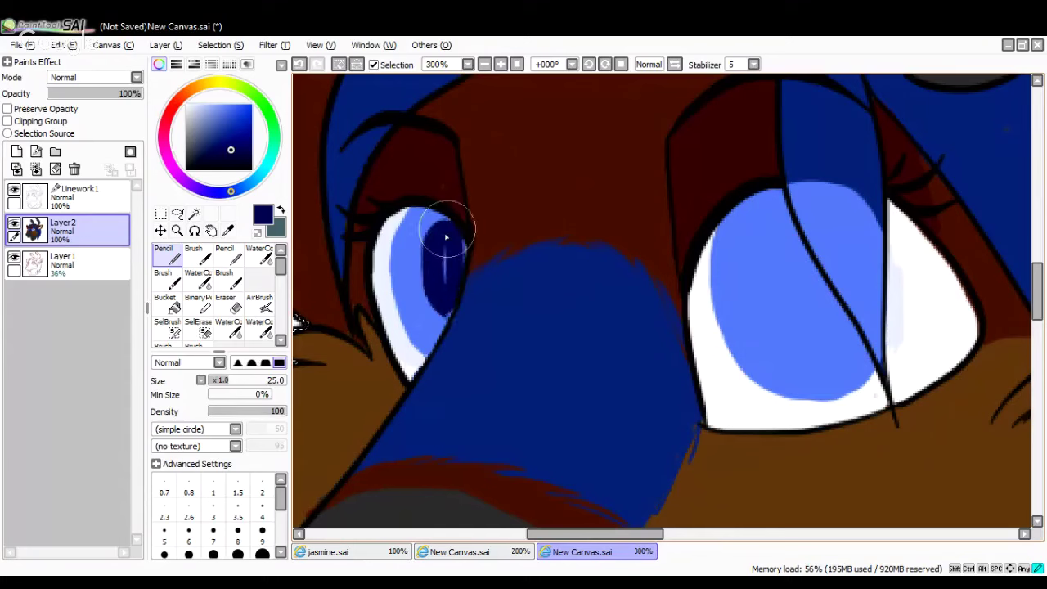
click(299, 65)
click(299, 64)
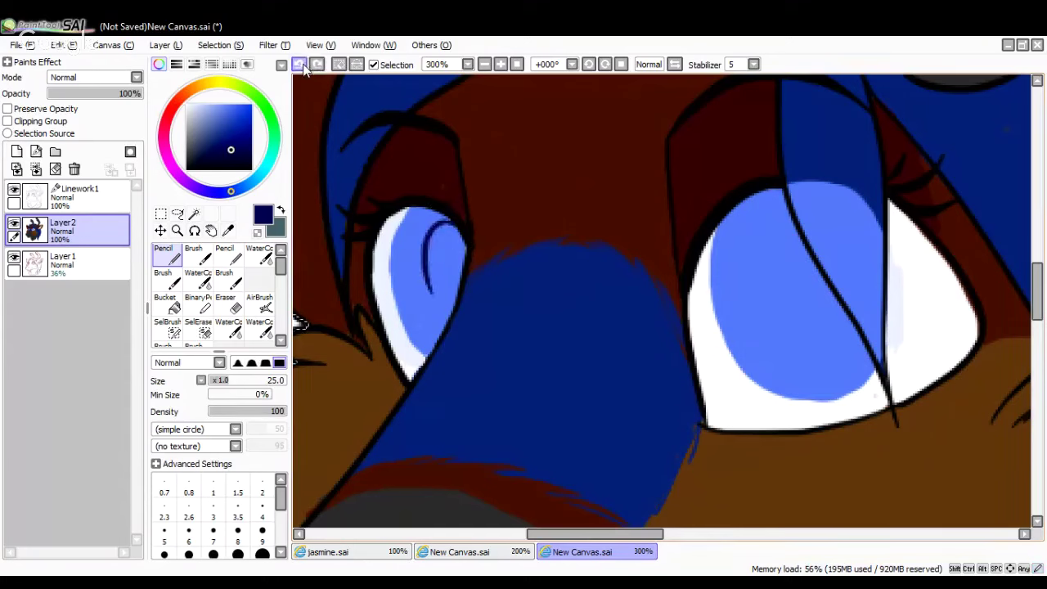
click(299, 65)
Softly shade the outer and lower edges of both light blue irises with the AirBrush at size 25
click(260, 303)
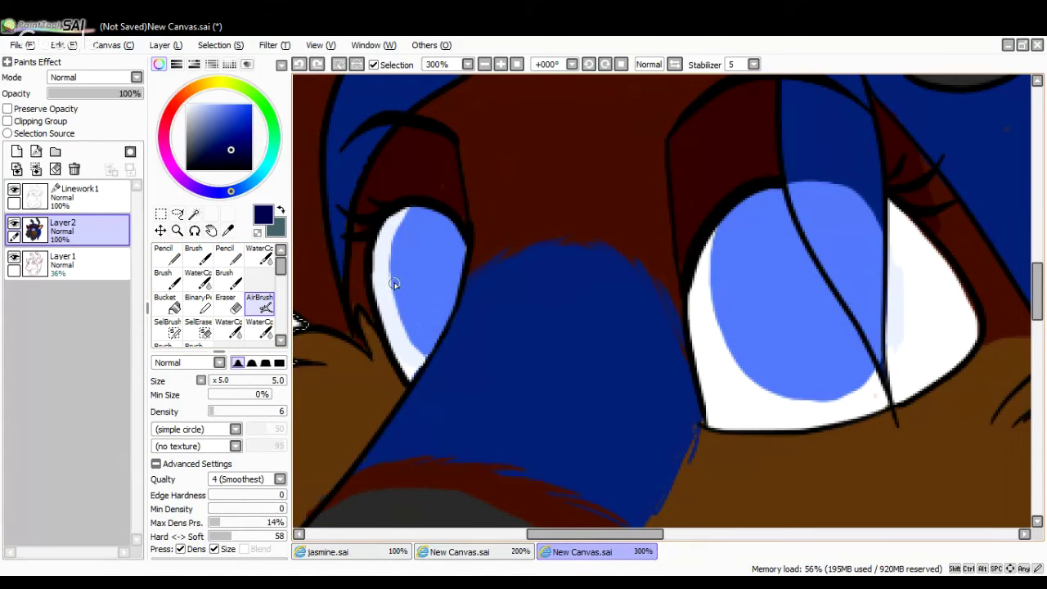
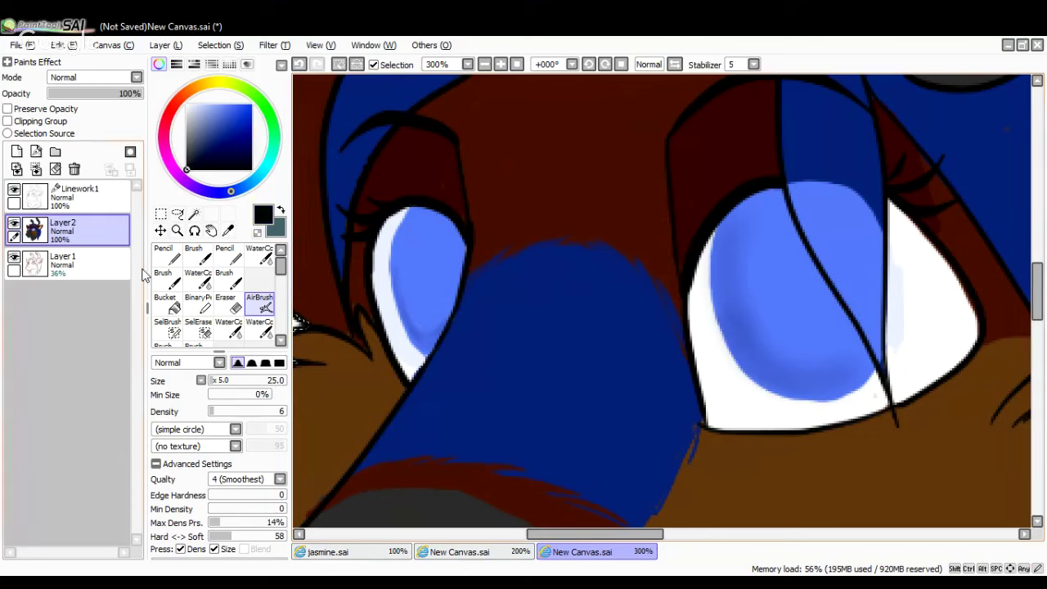
Try a black oval pupil in the smaller eye with the size 25 Pencil, and undo it
click(167, 254)
mouse_move(436, 240)
mouse_down()
mouse_move(443, 302)
mouse_move(432, 250)
mouse_move(437, 293)
mouse_move(440, 262)
mouse_up()
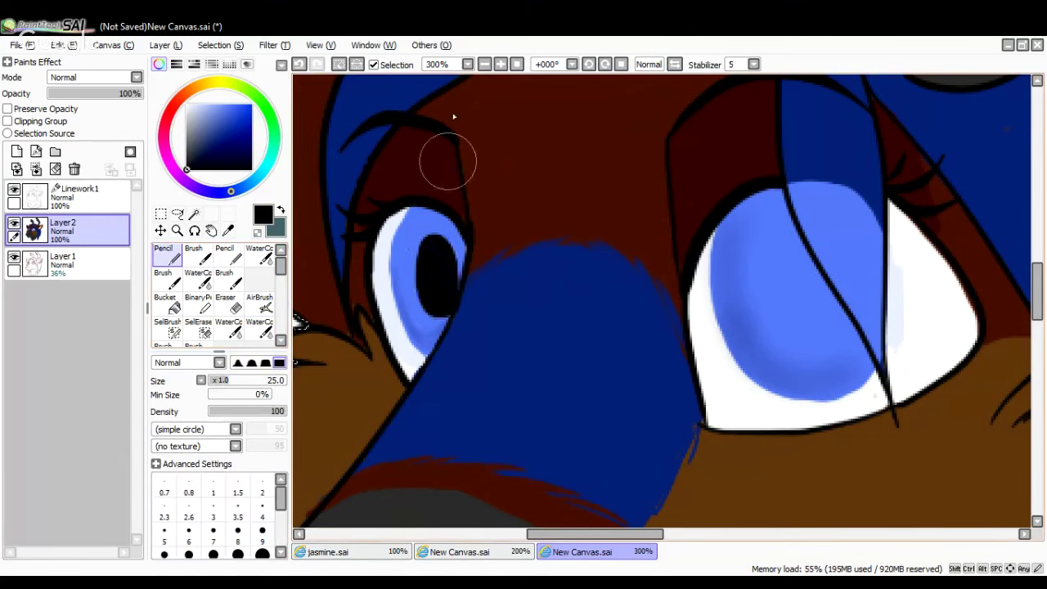
double_click(486, 65)
click(486, 65)
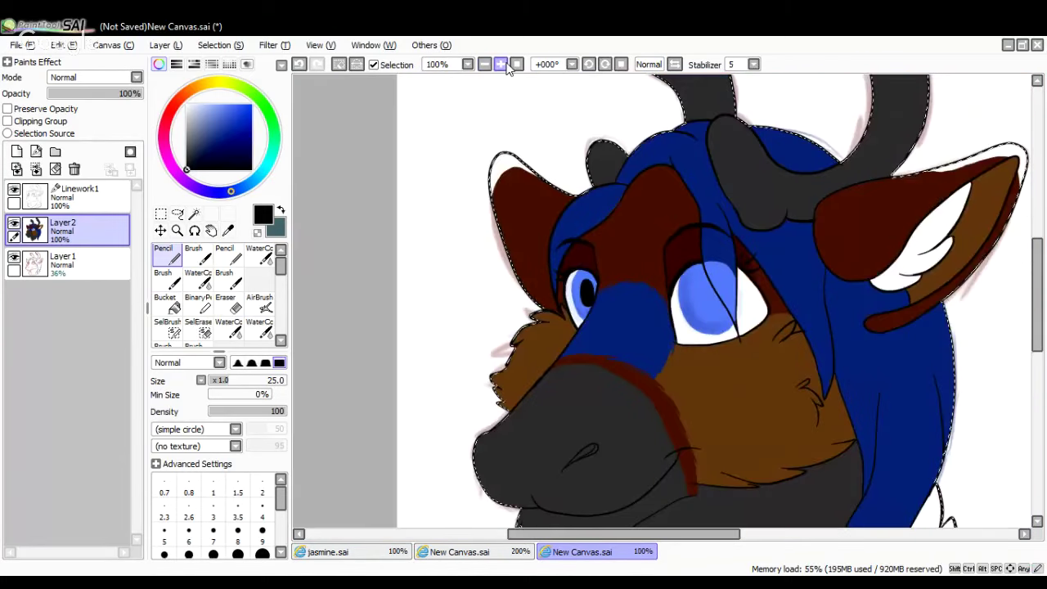
triple_click(500, 64)
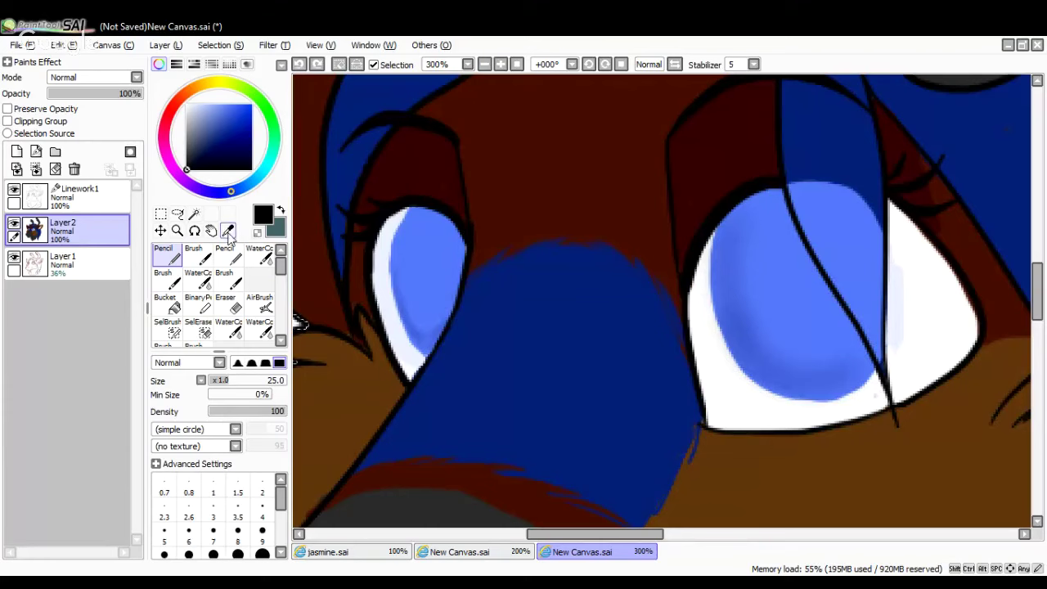
Choose a dark blue and paint an oval pupil in the smaller eye with the size 25 Pencil
click(227, 232)
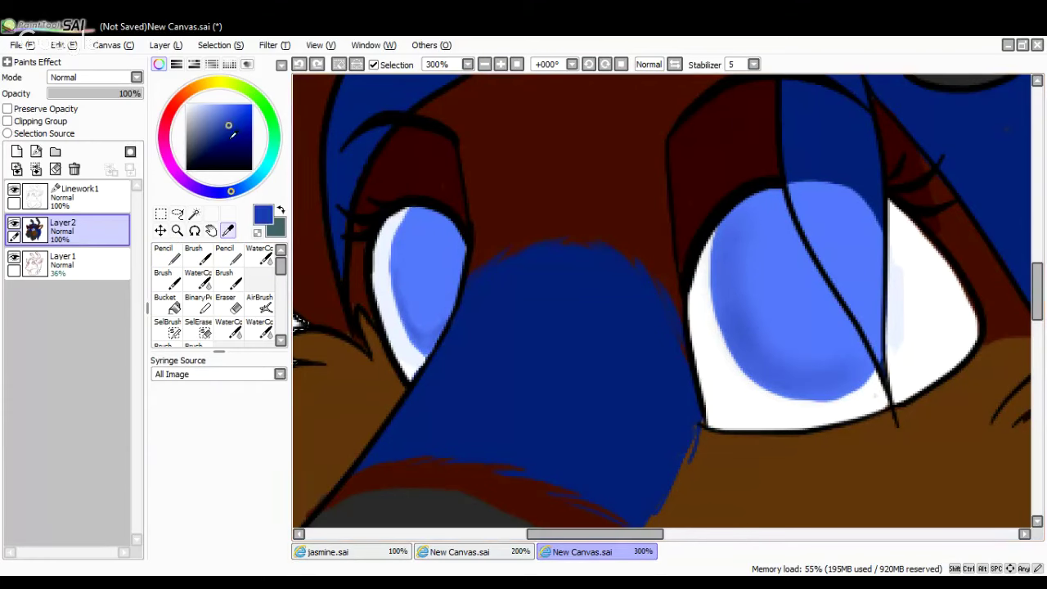
click(178, 258)
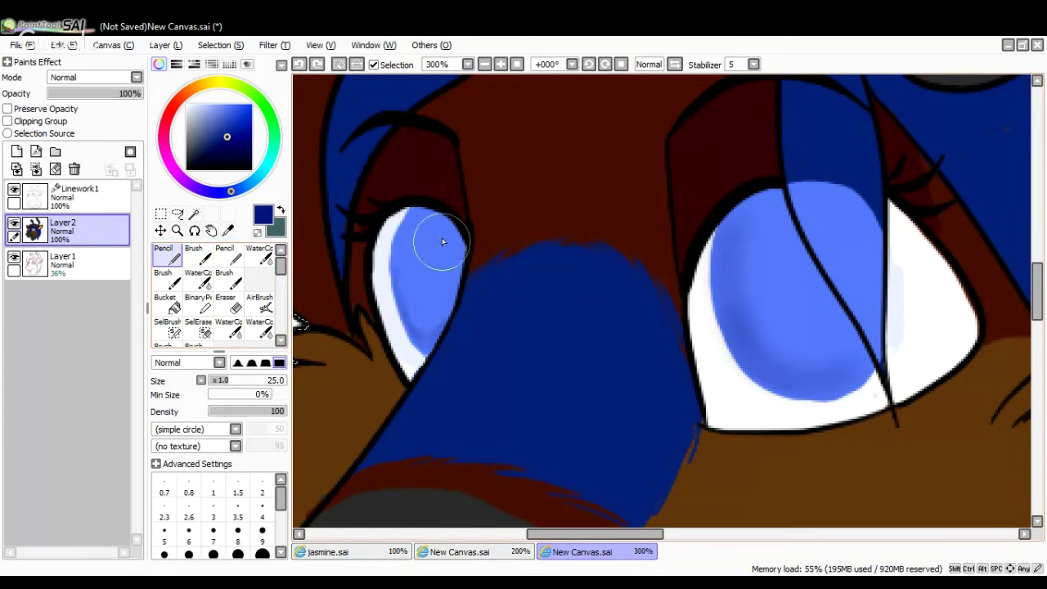
mouse_move(442, 235)
mouse_down()
mouse_move(445, 293)
mouse_move(434, 234)
mouse_move(453, 254)
mouse_move(441, 289)
mouse_move(456, 254)
mouse_move(440, 278)
mouse_move(438, 229)
mouse_move(456, 265)
mouse_move(440, 230)
mouse_move(450, 285)
mouse_move(431, 242)
mouse_move(463, 276)
mouse_up()
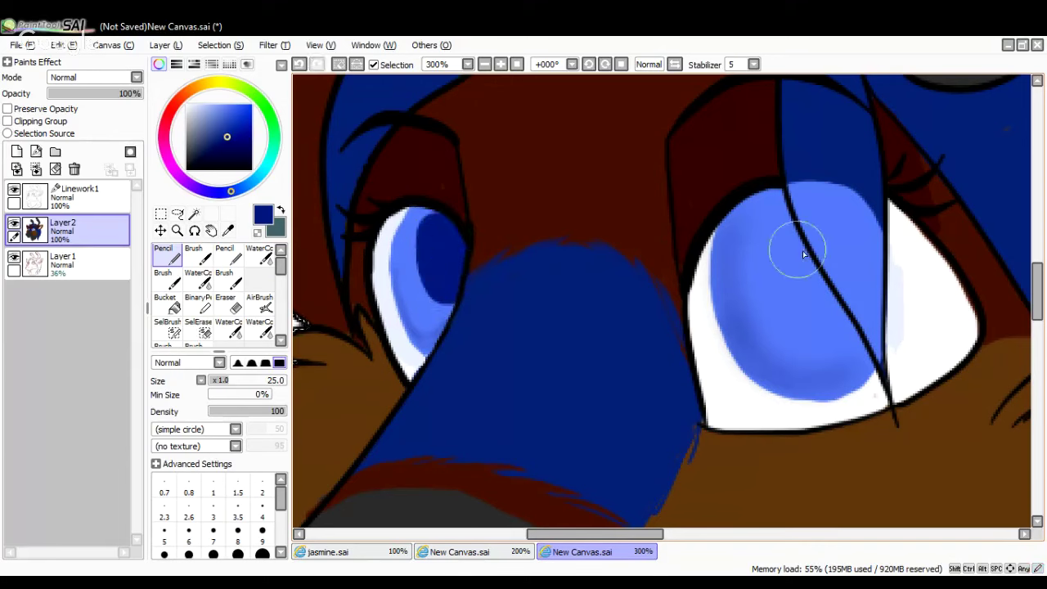
Paint a dark blue oval pupil in the larger eye, undoing the first one and redrawing it closer to the iris's outer side
mouse_move(805, 236)
mouse_down()
mouse_move(778, 247)
mouse_move(806, 213)
mouse_move(804, 310)
mouse_move(818, 288)
mouse_move(775, 235)
mouse_move(817, 235)
mouse_move(787, 295)
mouse_move(822, 262)
mouse_move(805, 306)
mouse_move(788, 233)
mouse_move(818, 262)
mouse_up()
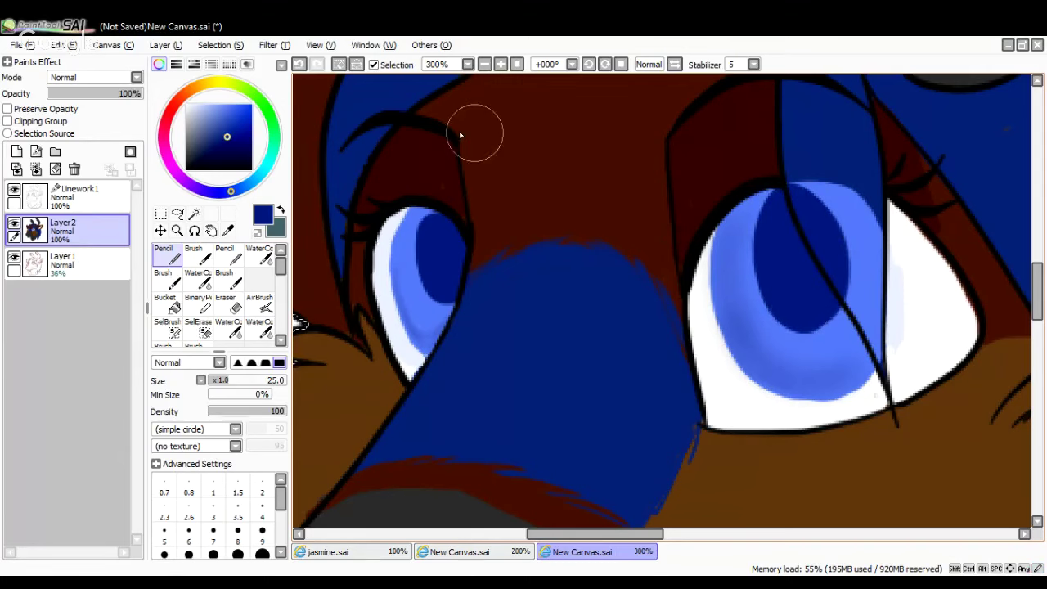
click(484, 65)
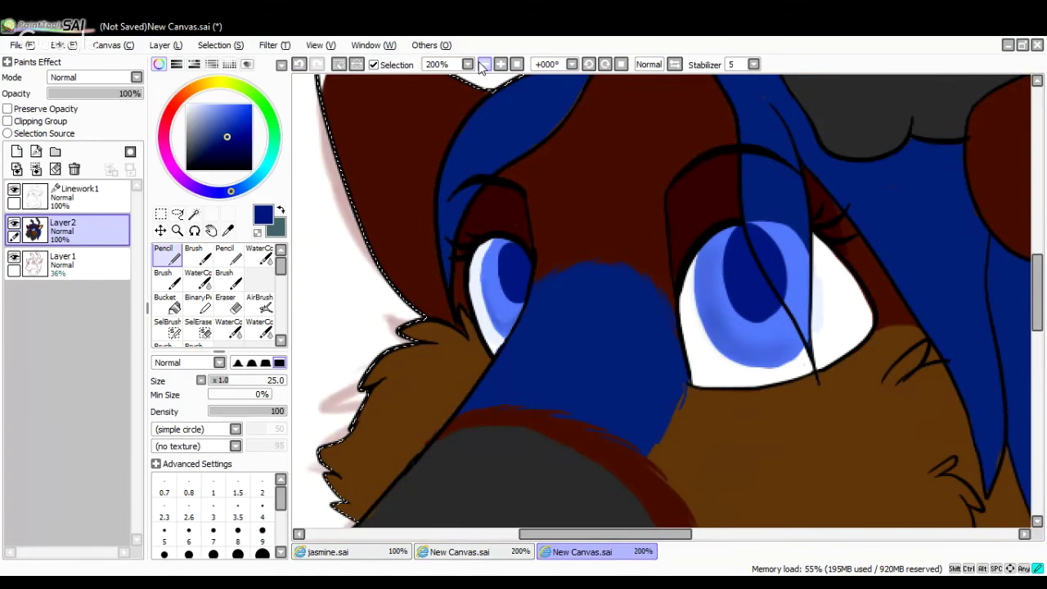
click(500, 65)
key(ctrl+z)
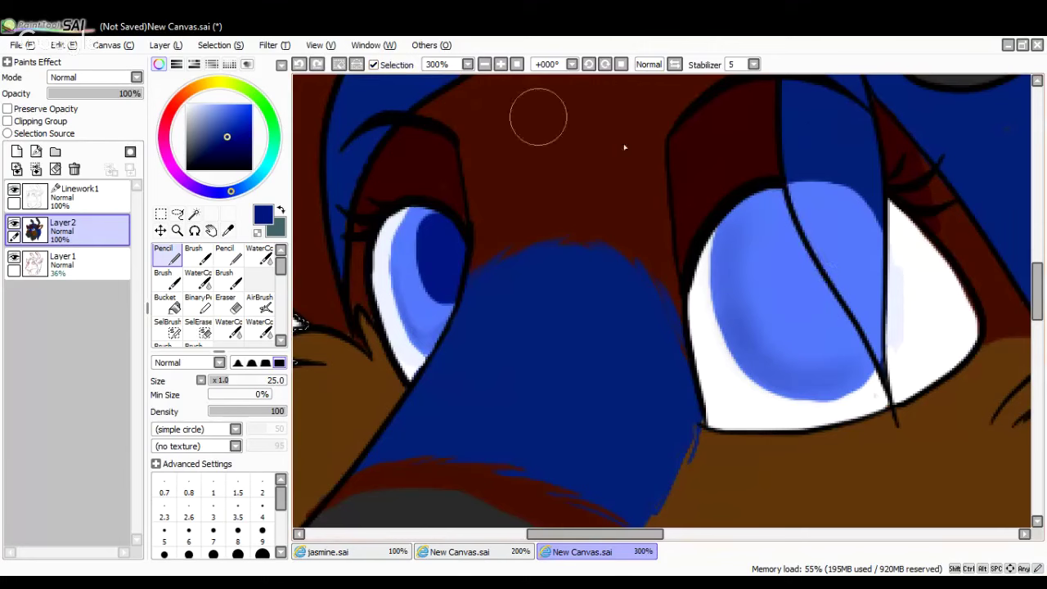
mouse_move(816, 233)
mouse_down()
mouse_move(798, 282)
mouse_move(806, 278)
mouse_move(822, 305)
mouse_move(816, 316)
mouse_move(830, 337)
mouse_up()
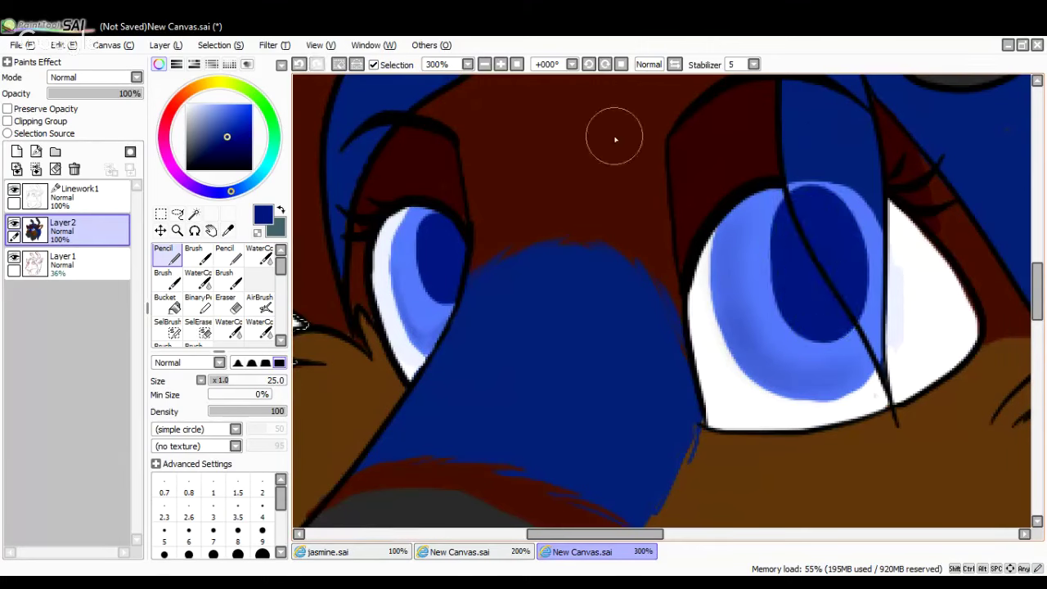
click(485, 65)
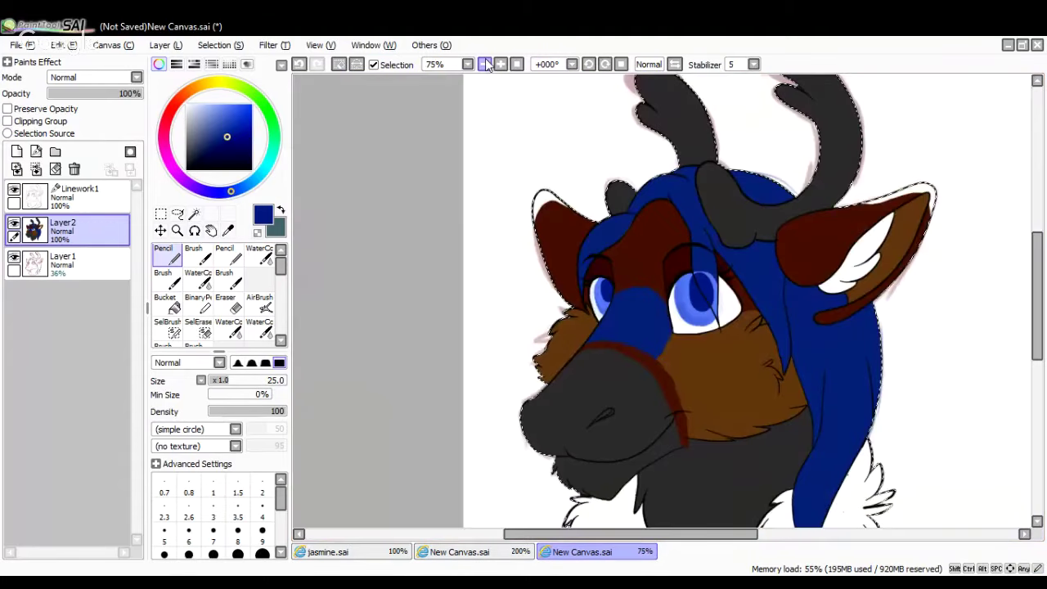
Sample the hair's blue and fill the hair strand crossing the larger eye with the size 25 Pencil, undoing a stray stroke
click(501, 64)
click(501, 65)
click(501, 65)
click(228, 231)
click(800, 187)
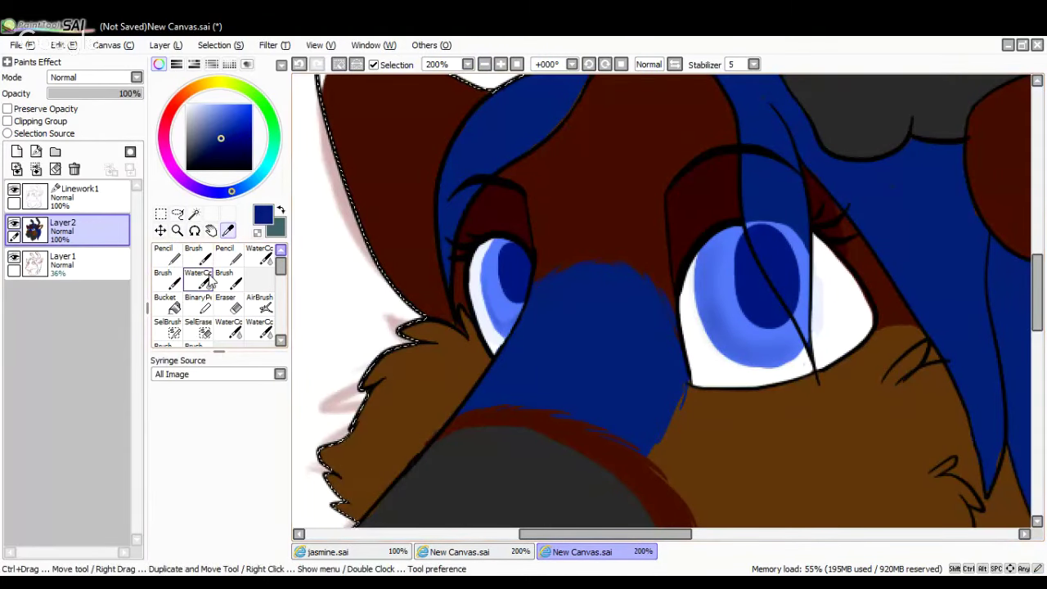
click(170, 255)
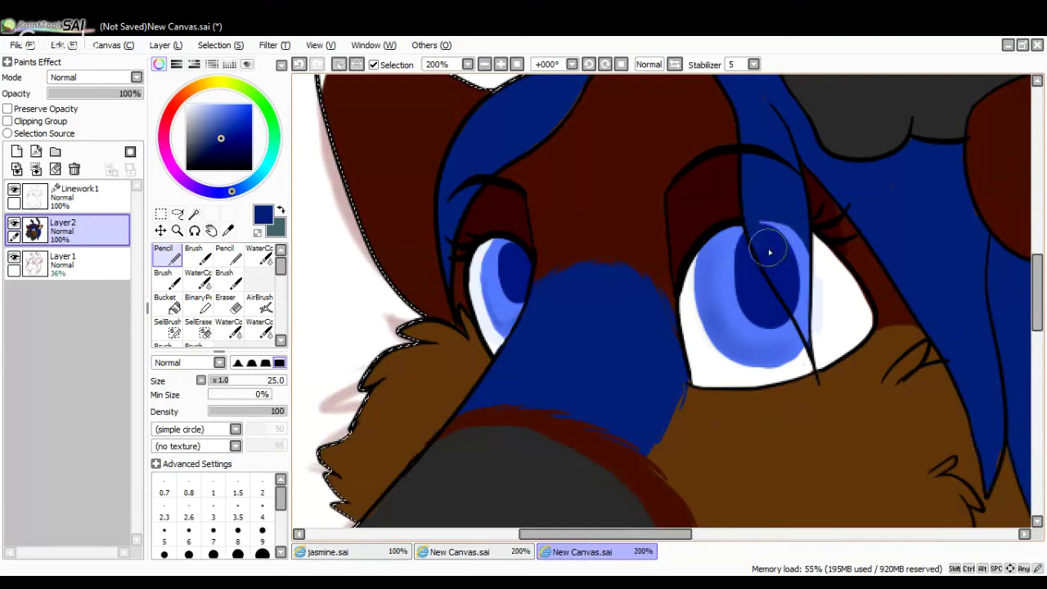
mouse_move(772, 216)
mouse_down()
mouse_move(779, 255)
mouse_move(774, 211)
mouse_move(794, 239)
mouse_move(797, 293)
mouse_up()
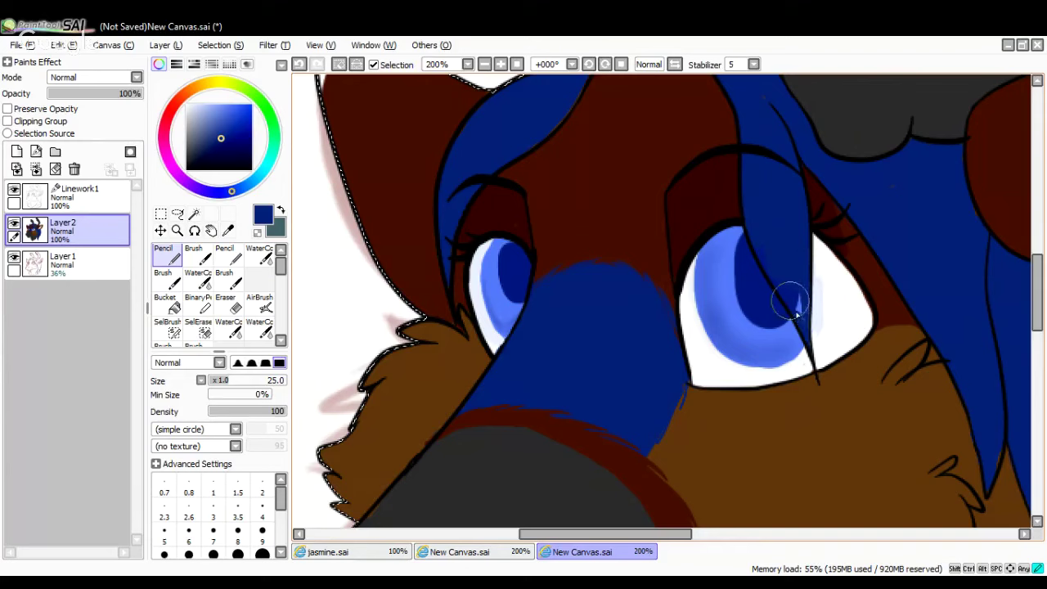
key(ctrl+z)
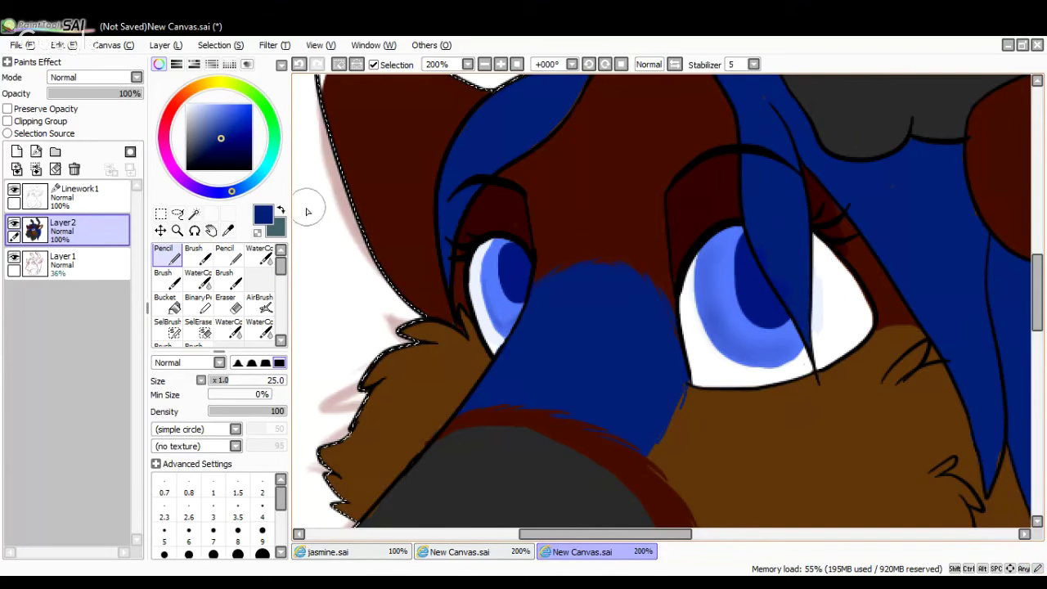
Paint white heart-shaped highlights over the upper pupil edges of both eyes with the size 25 Pencil
click(501, 65)
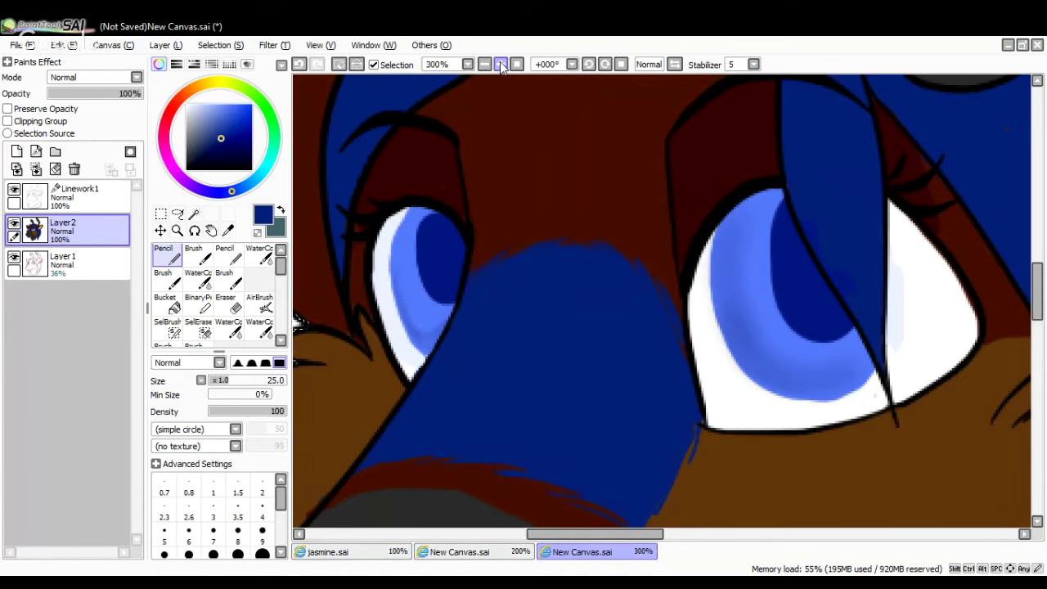
click(485, 64)
click(500, 65)
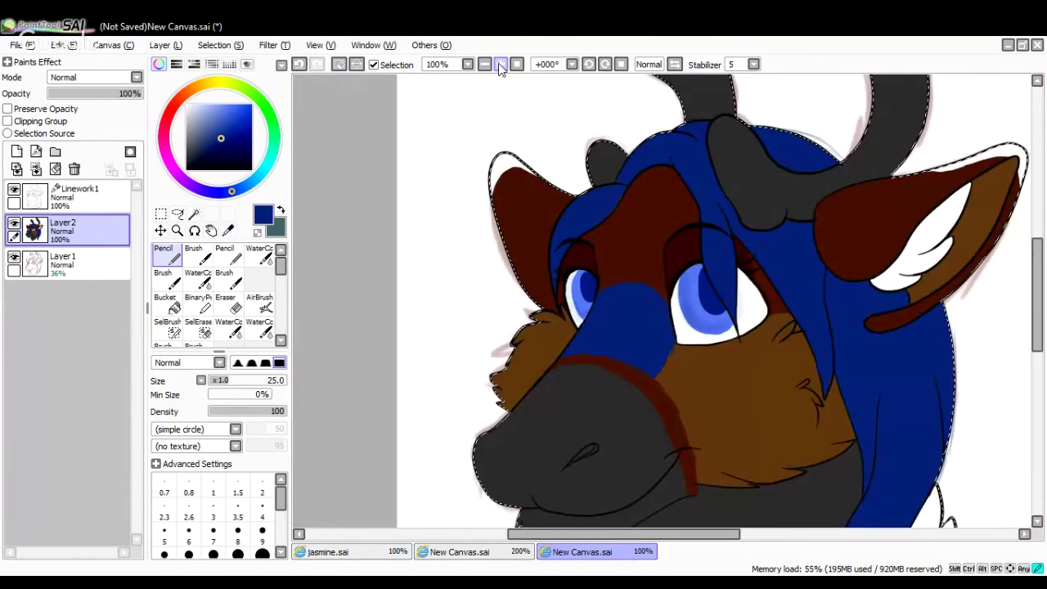
click(500, 65)
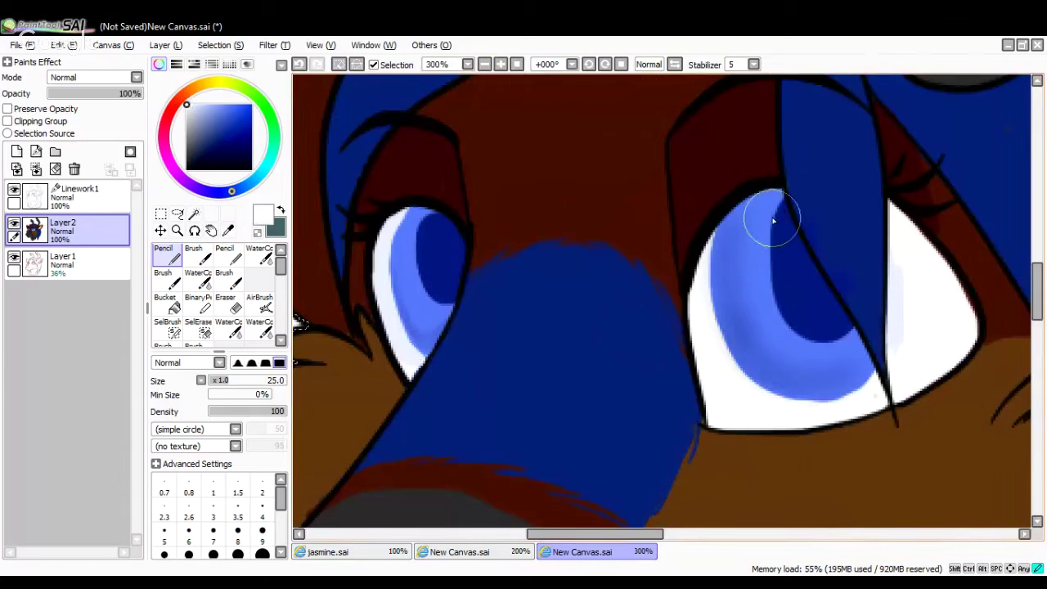
drag(772, 216, 779, 211)
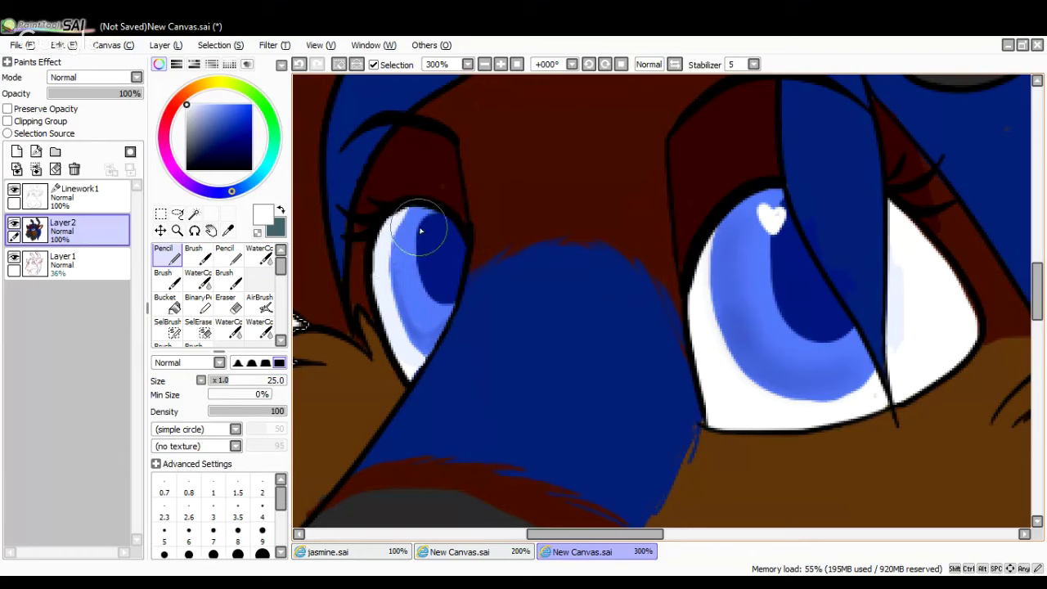
mouse_move(421, 229)
mouse_down()
mouse_move(412, 226)
mouse_move(421, 230)
mouse_up()
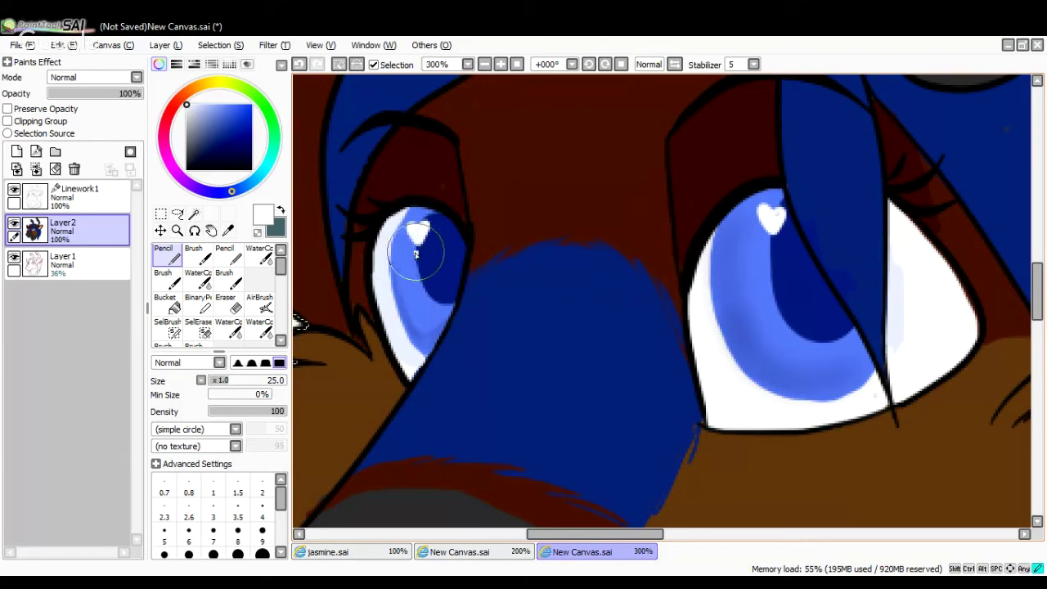
click(416, 254)
click(770, 248)
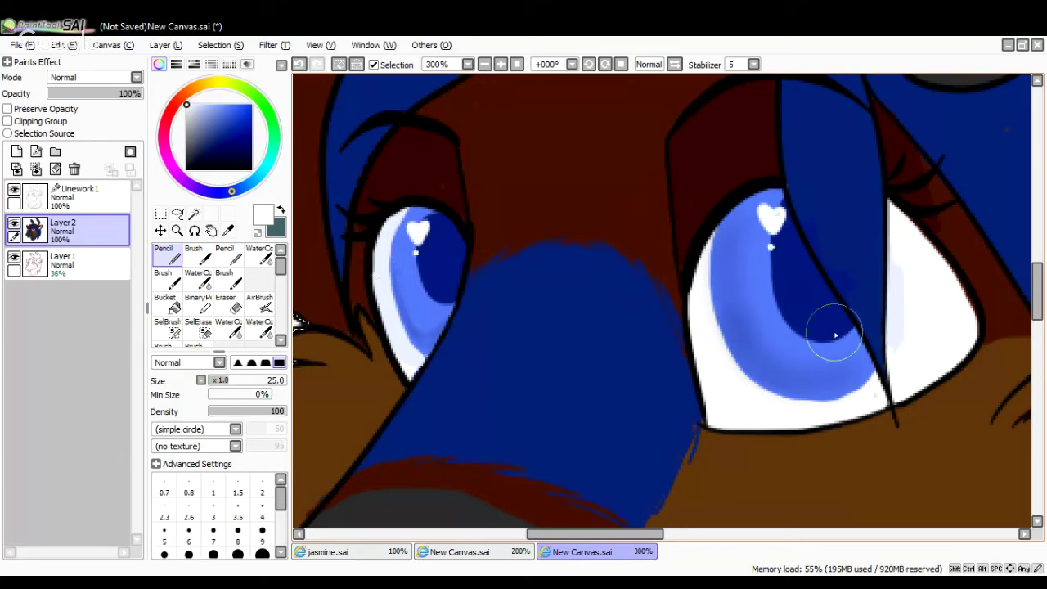
click(299, 66)
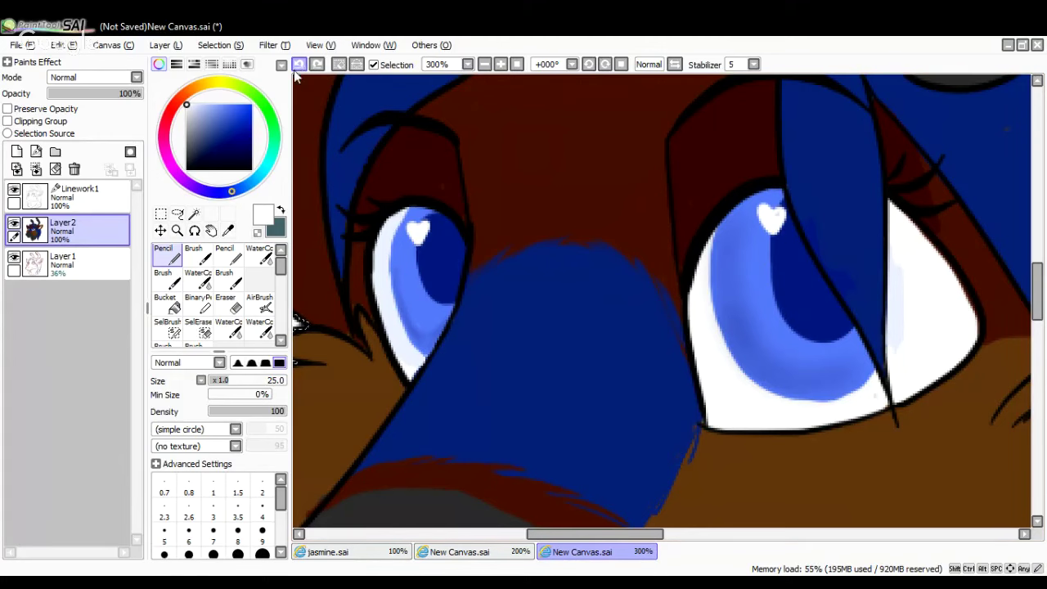
drag(421, 257, 376, 280)
drag(782, 254, 699, 291)
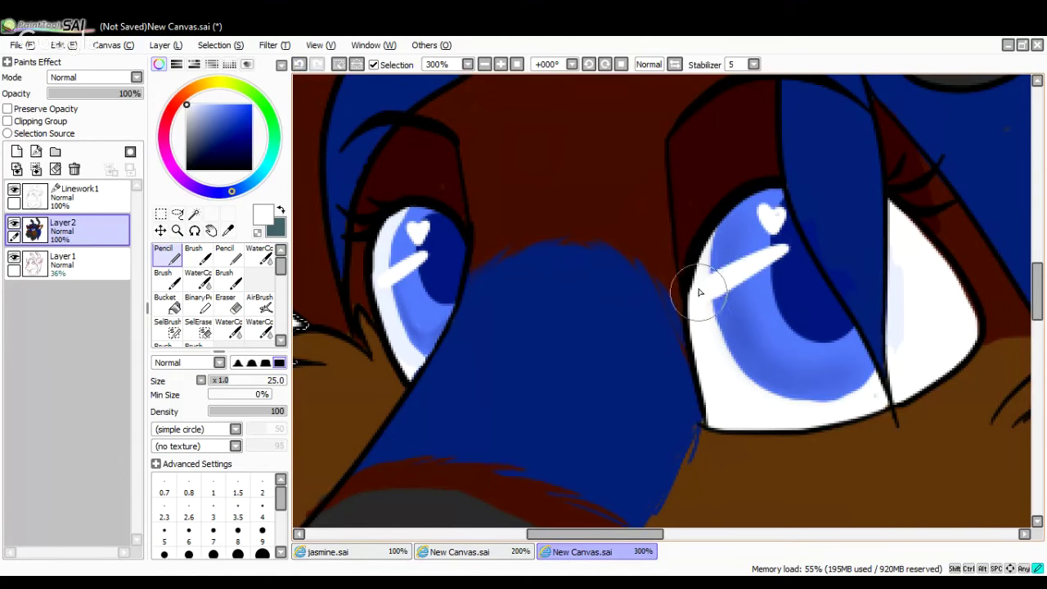
click(485, 64)
click(484, 64)
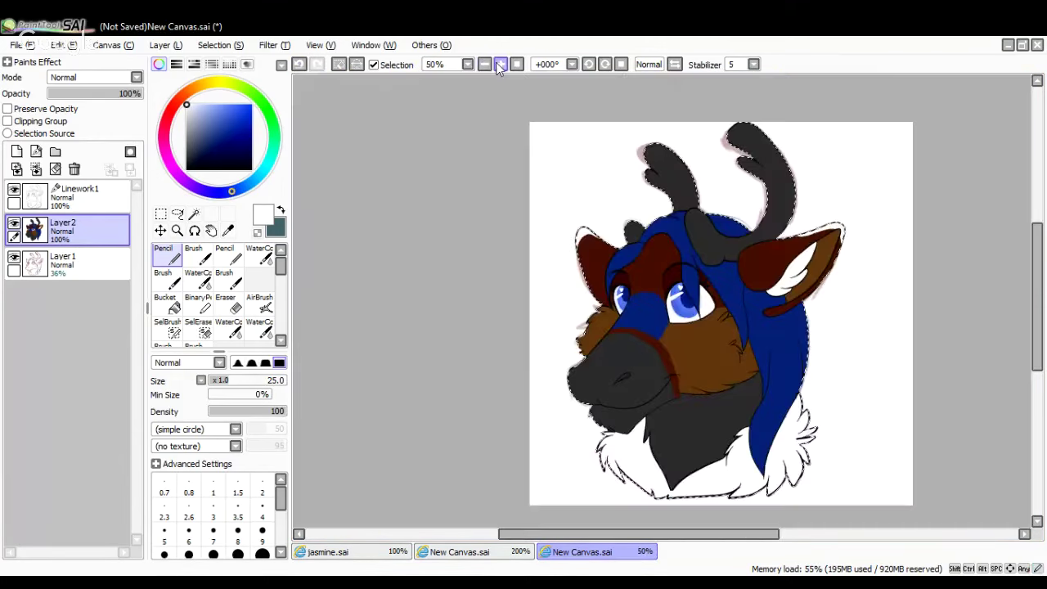
click(501, 64)
click(501, 65)
click(301, 65)
click(301, 66)
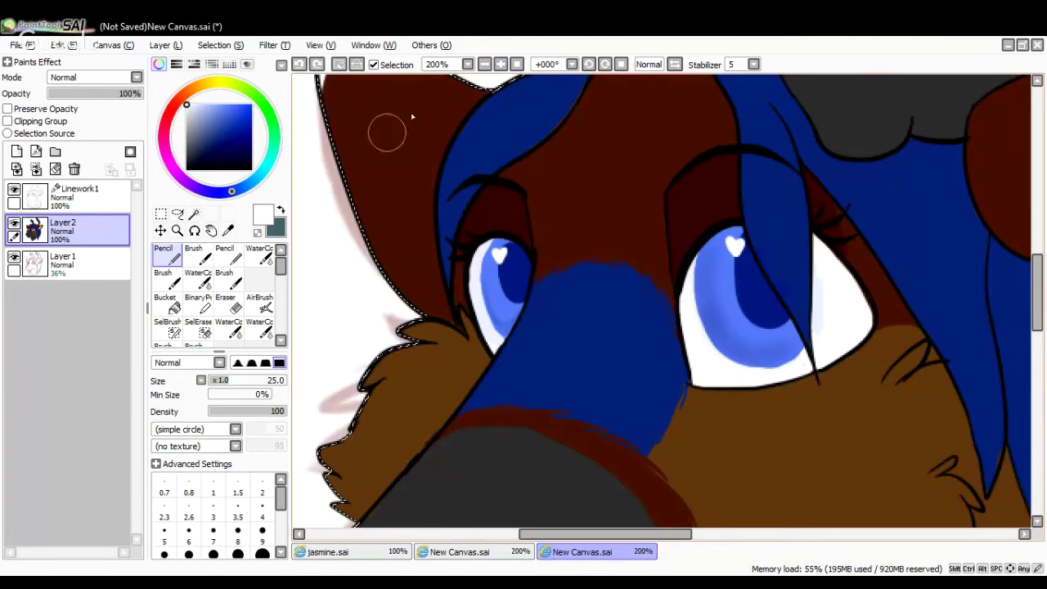
Paint a horizontal white highlight bar below the heart in each eye, running from the pupil across the iris
click(501, 64)
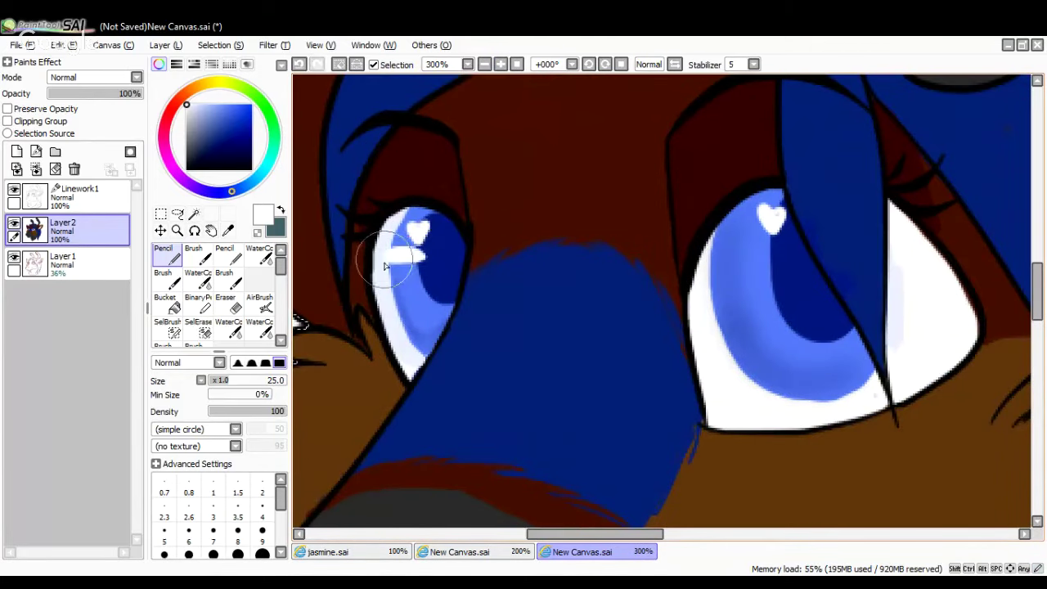
drag(784, 262, 721, 262)
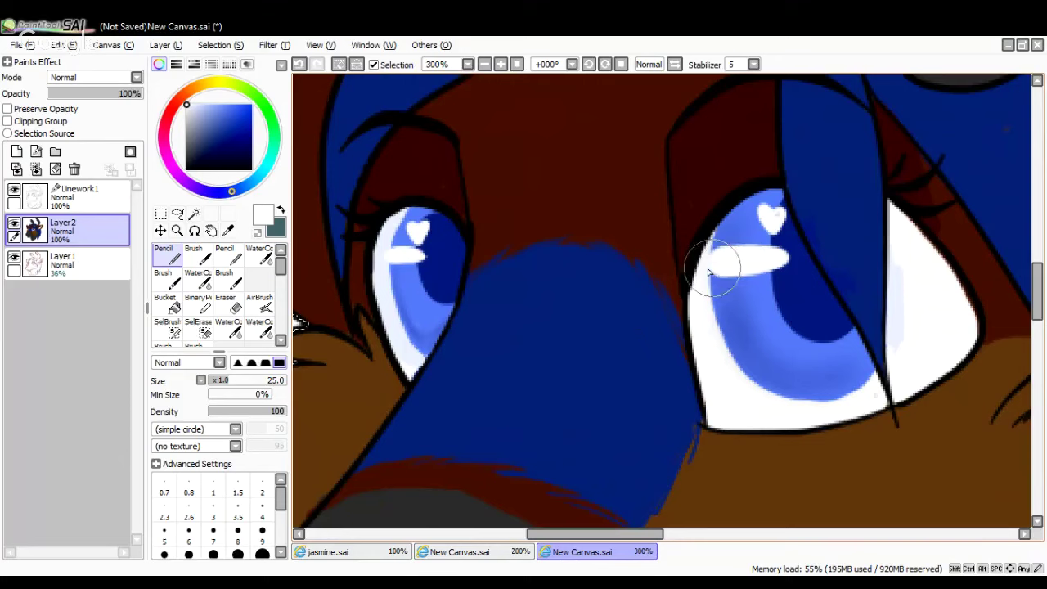
click(485, 65)
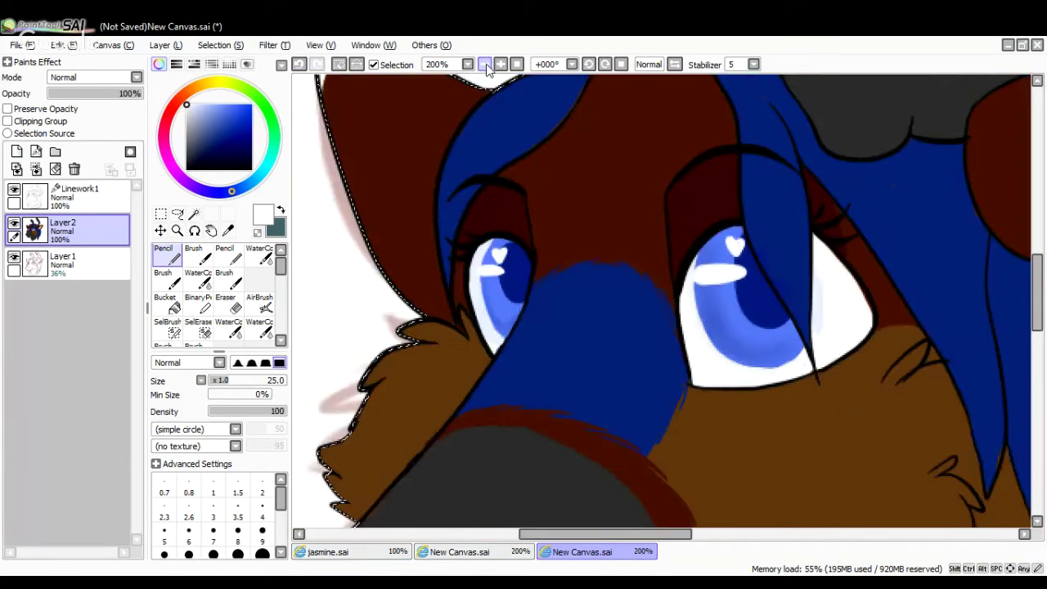
click(485, 65)
click(485, 65)
click(485, 65)
click(500, 64)
click(500, 65)
click(500, 65)
click(500, 64)
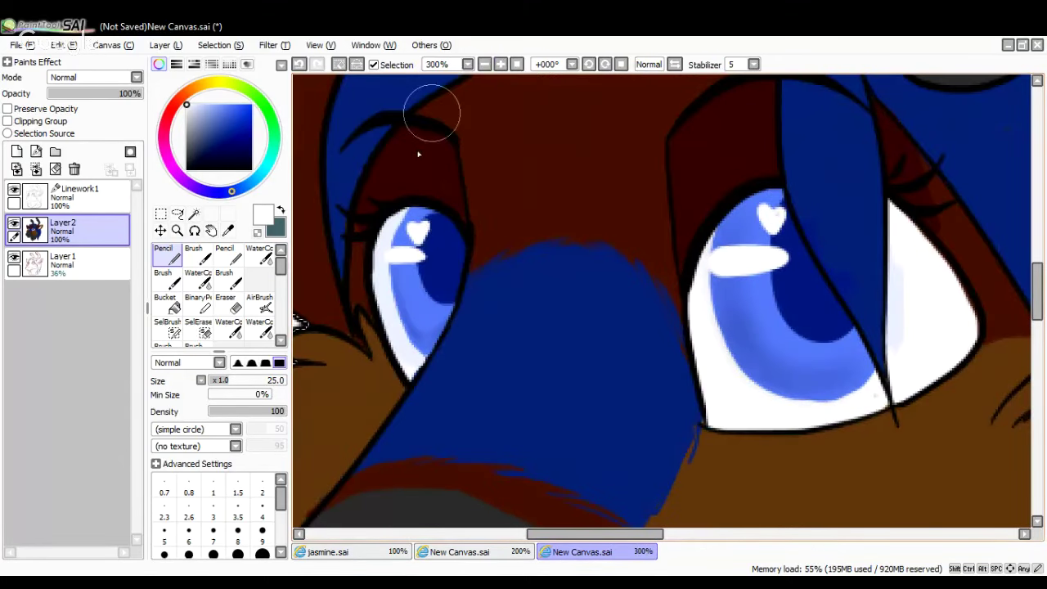
Add a small white highlight dot at the lower outer edge of each pupil
click(449, 305)
click(852, 329)
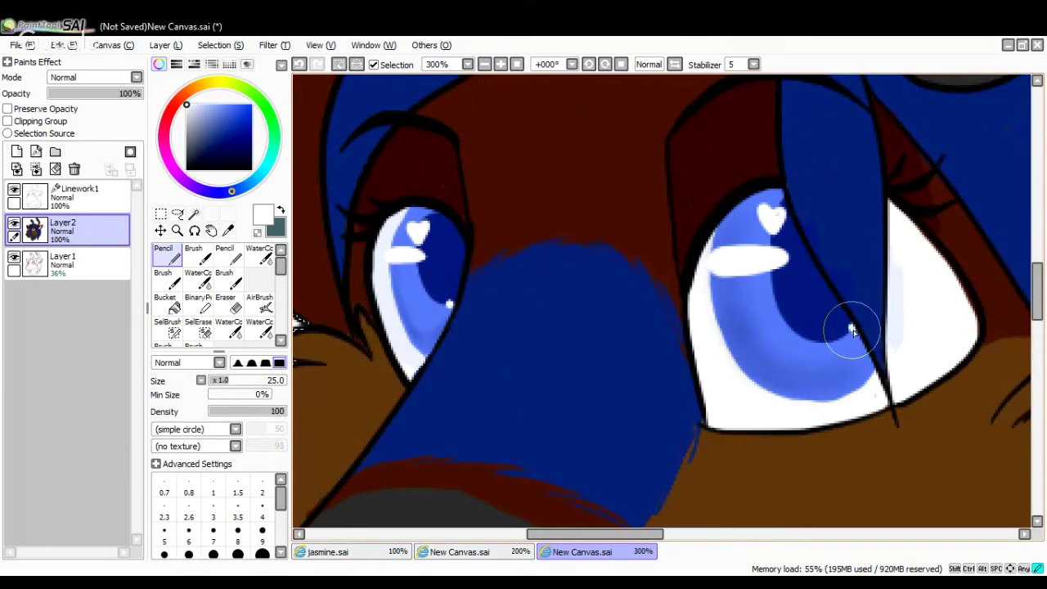
click(484, 65)
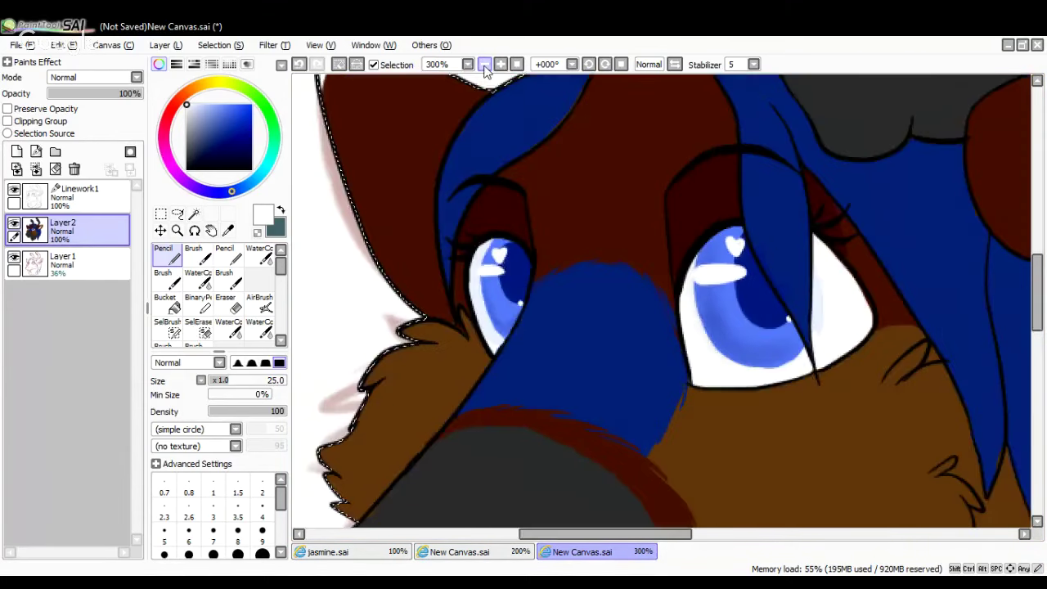
click(484, 65)
click(484, 65)
click(484, 65)
click(501, 65)
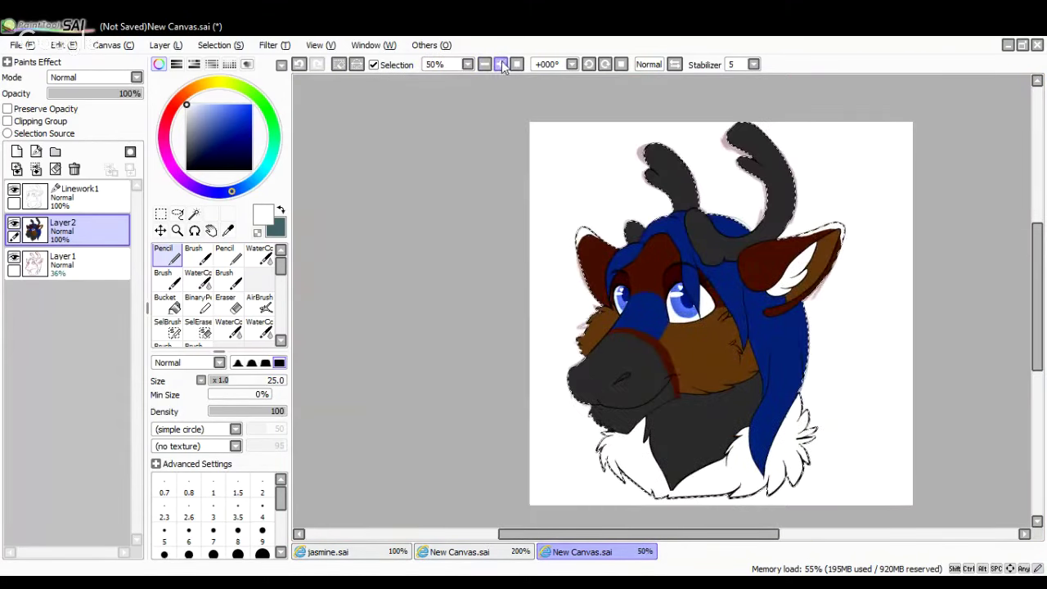
Create a new layer above Layer2 and choose a darker shade of the ear's reddish brown for the AirBrush
click(17, 151)
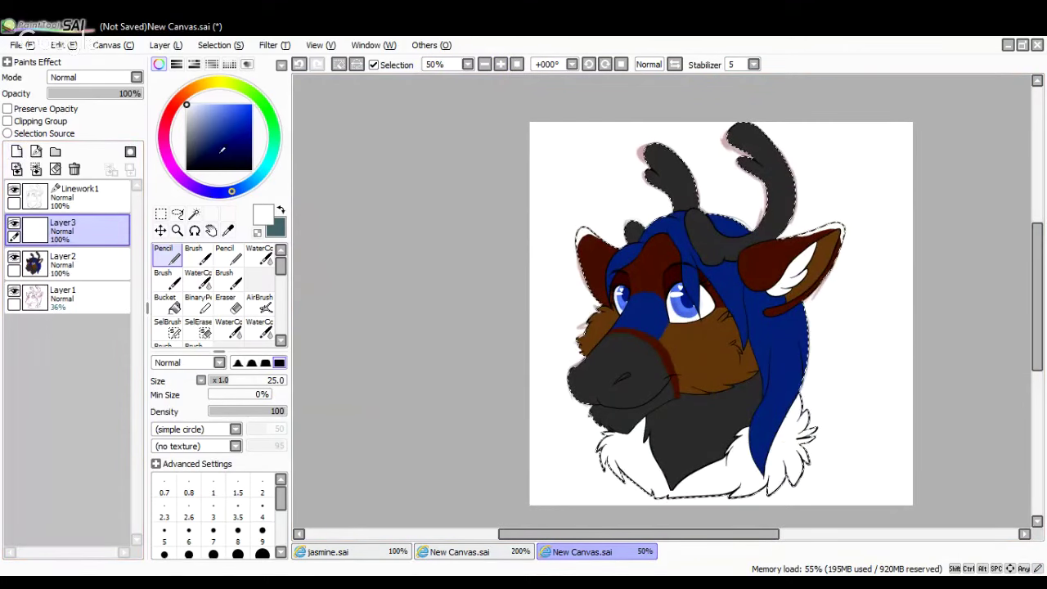
click(228, 230)
click(597, 260)
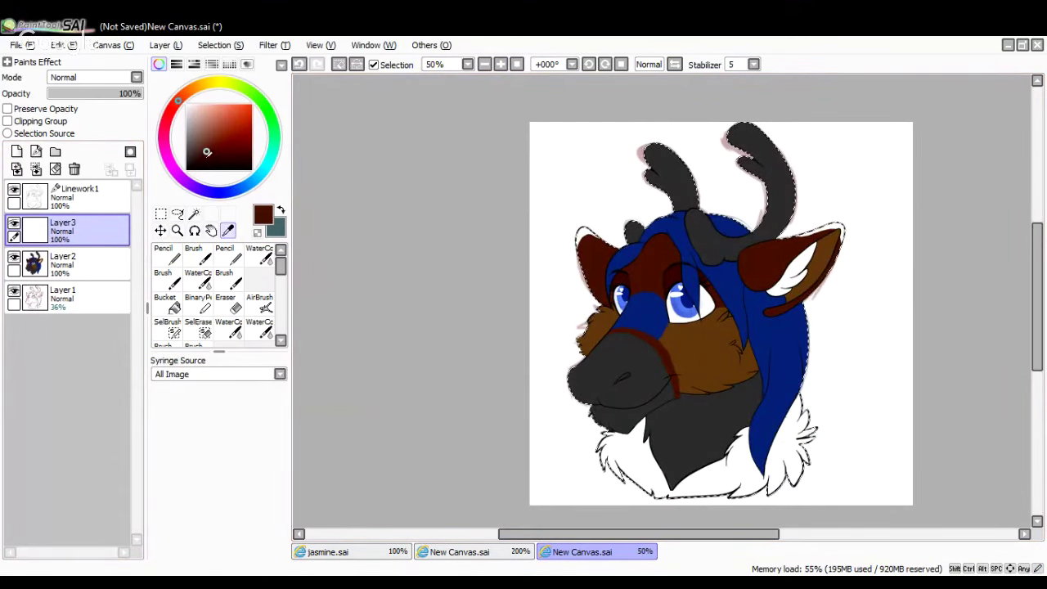
click(205, 156)
click(262, 303)
Set the AirBrush density to 18 and shade the reddish-brown edges of both ears
click(501, 65)
click(500, 65)
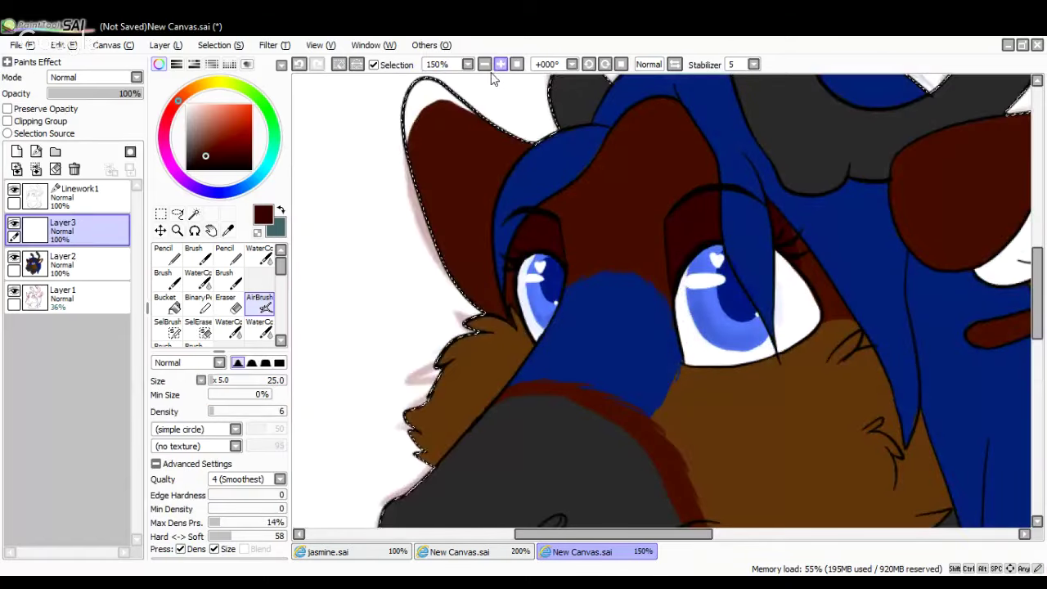
drag(218, 415, 227, 415)
mouse_move(409, 180)
mouse_down()
mouse_move(398, 168)
mouse_move(412, 149)
mouse_up()
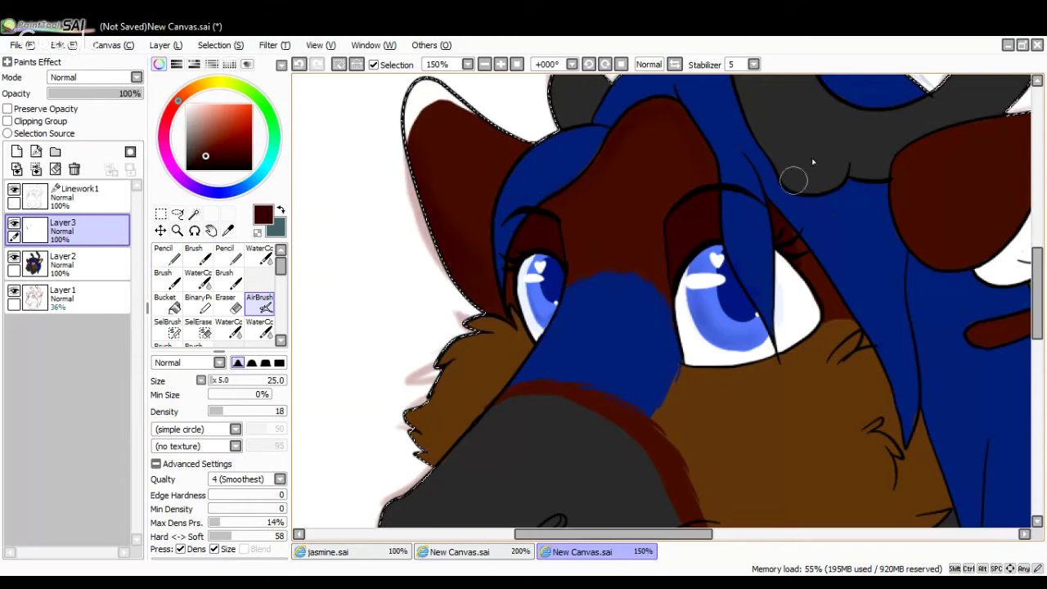
mouse_move(1037, 266)
mouse_down()
mouse_move(1036, 282)
mouse_move(1035, 267)
mouse_up()
drag(625, 535, 719, 535)
drag(1036, 298, 1036, 279)
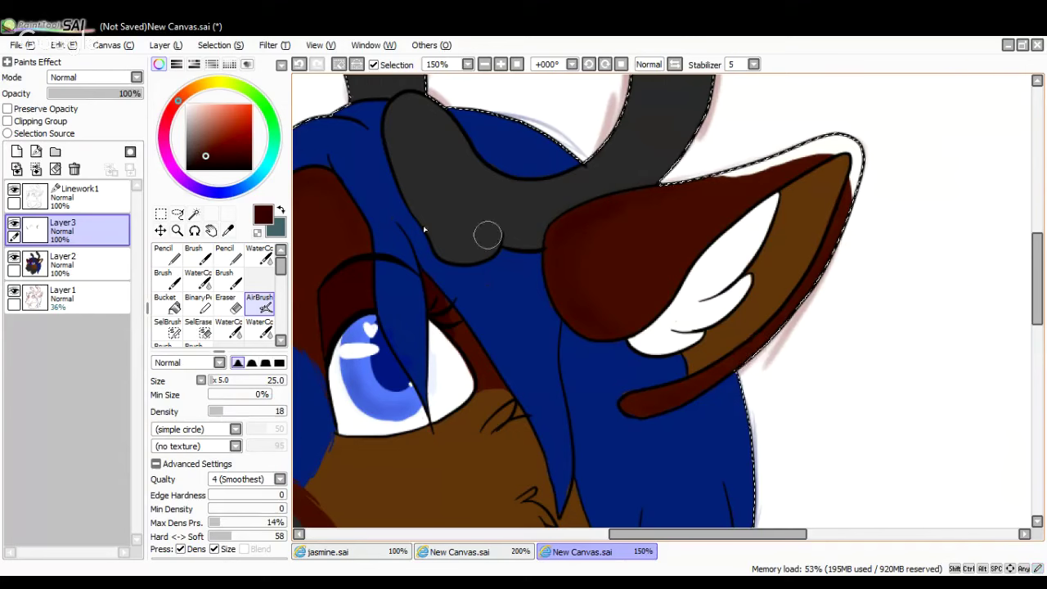
Sample the ear tip's white, choose a light grey and shade the white tips of both ears with the AirBrush
click(228, 231)
click(784, 156)
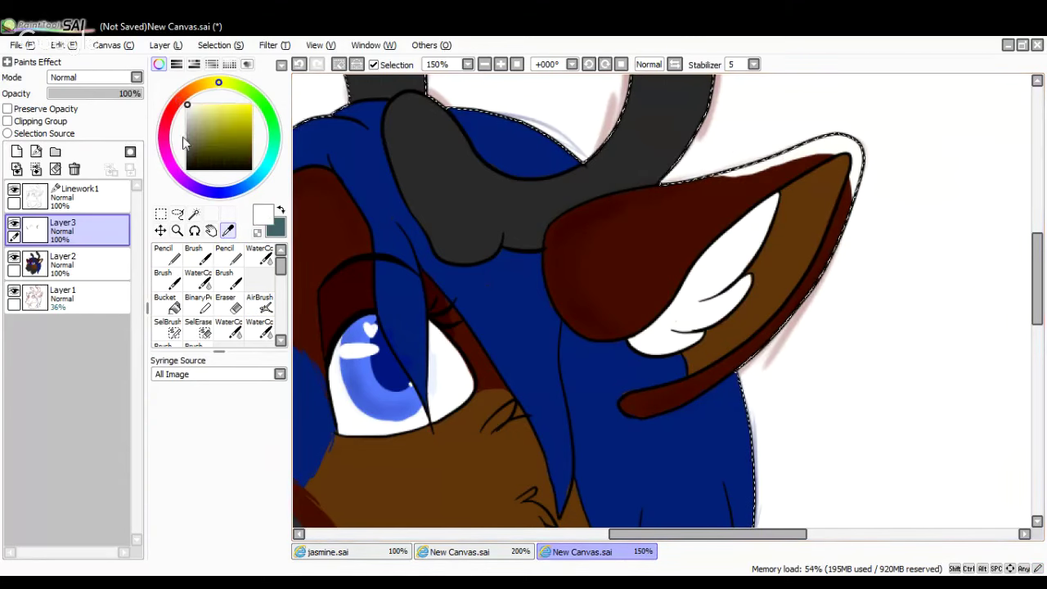
click(259, 302)
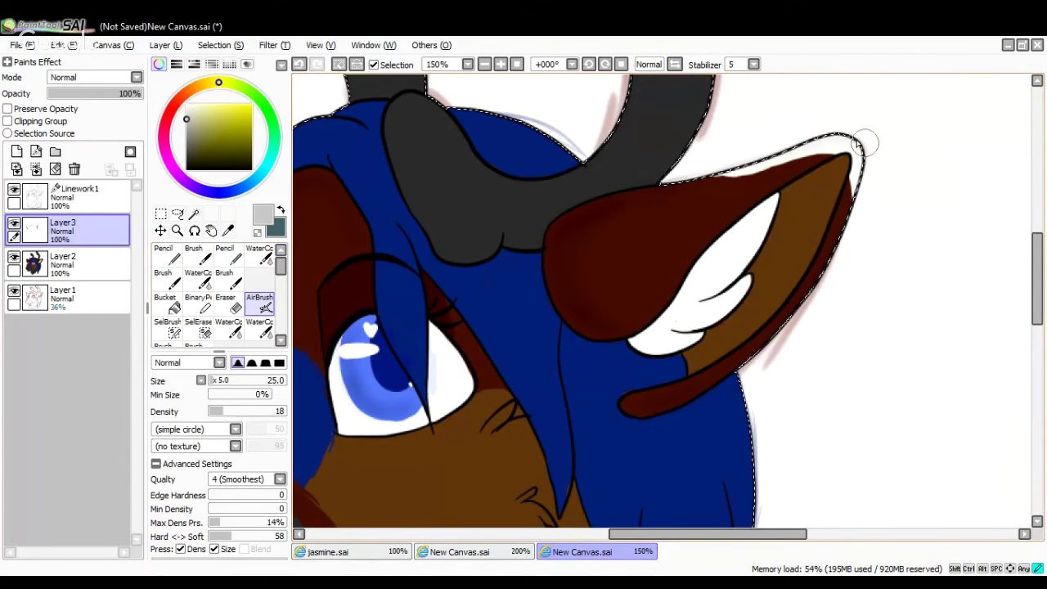
drag(642, 534, 523, 532)
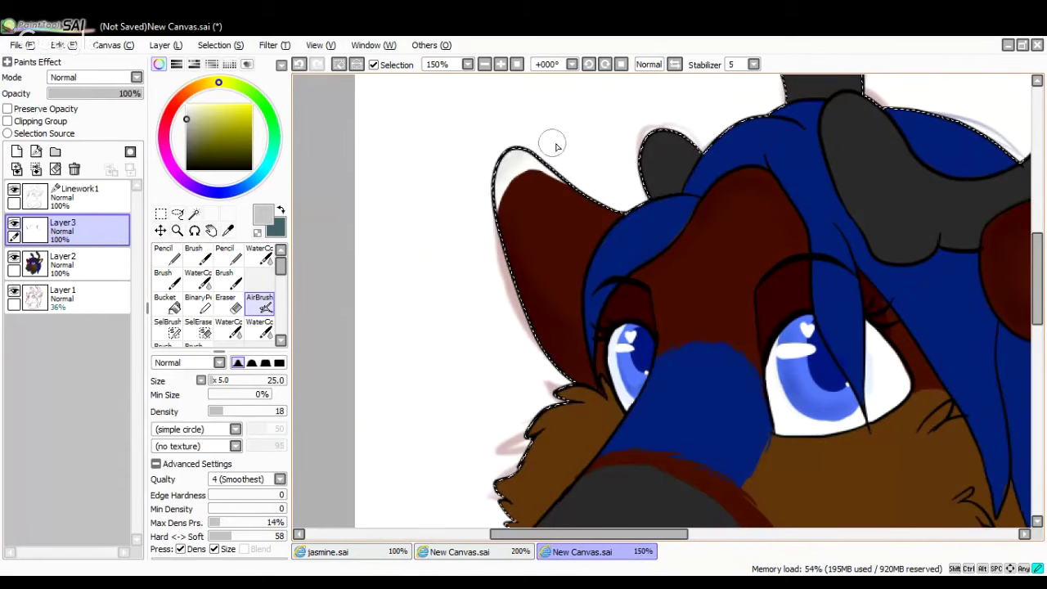
Sample the hair's blue, choose a darker shade and try airbrushing the hair beside the smaller ear, undoing the stroke
click(229, 231)
click(639, 229)
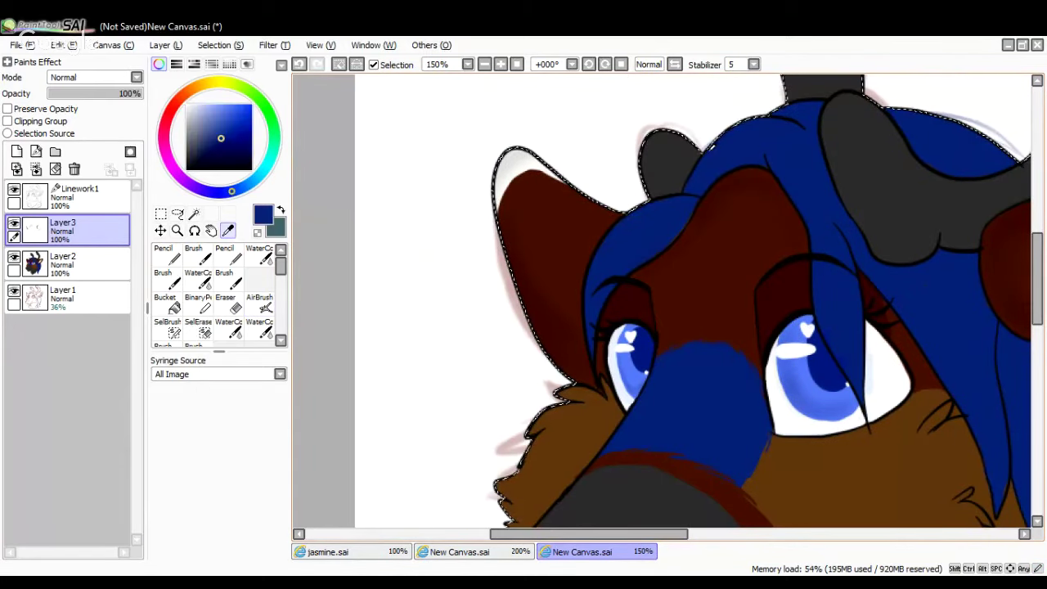
click(220, 147)
click(259, 303)
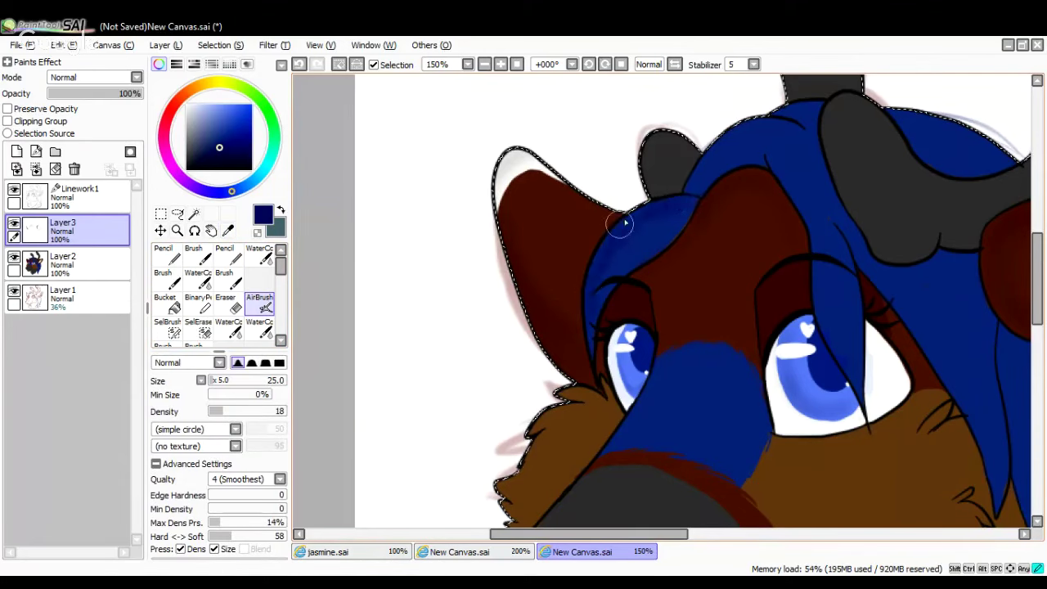
click(300, 64)
Set the AirBrush to size 35 and density 15 and shade the edges of the hair lock above the smaller eye
click(500, 64)
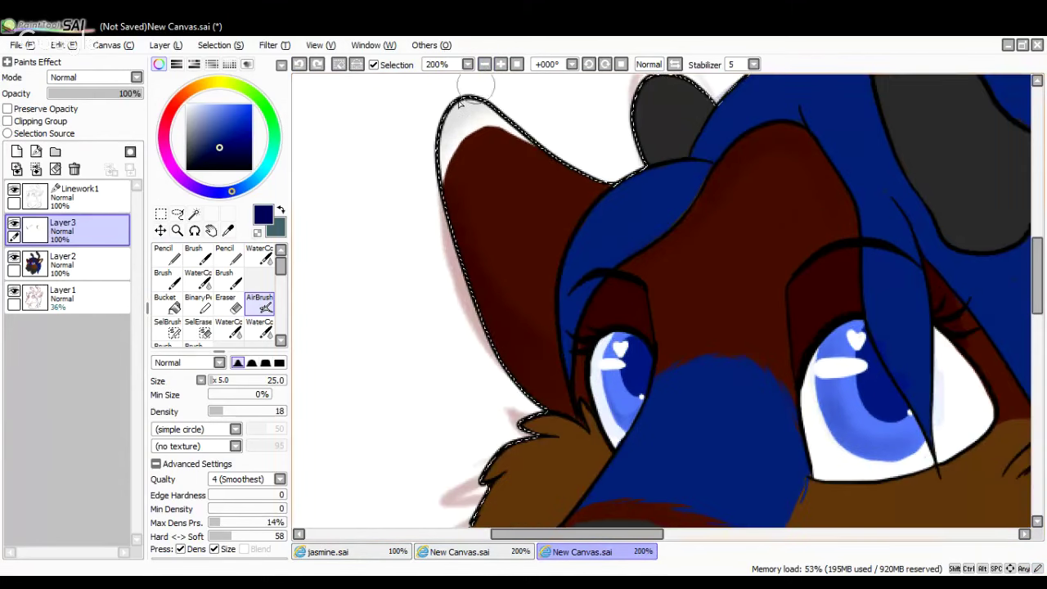
click(213, 414)
drag(212, 411, 220, 414)
click(210, 381)
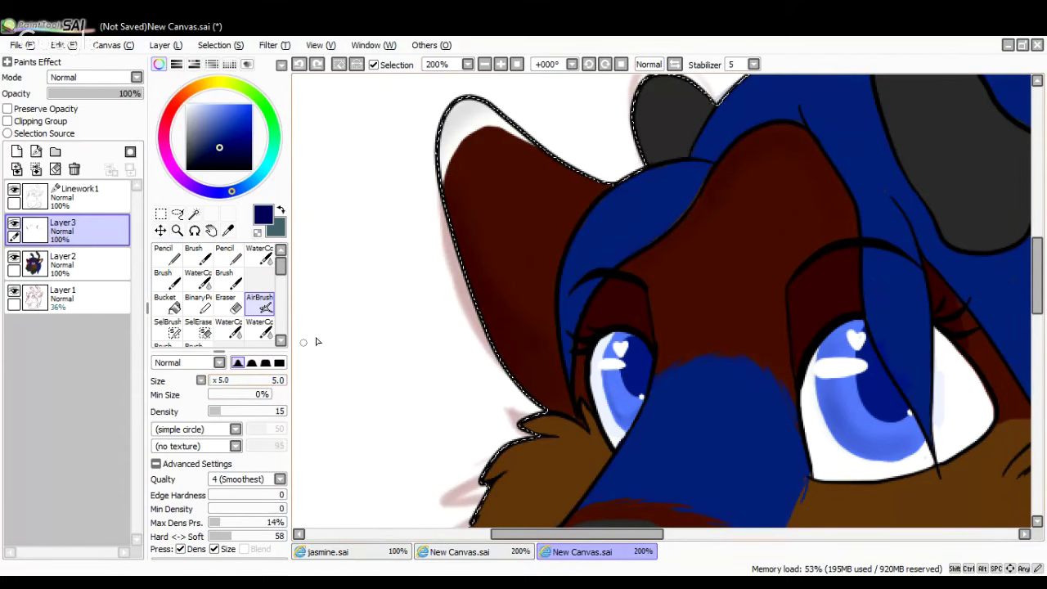
click(216, 381)
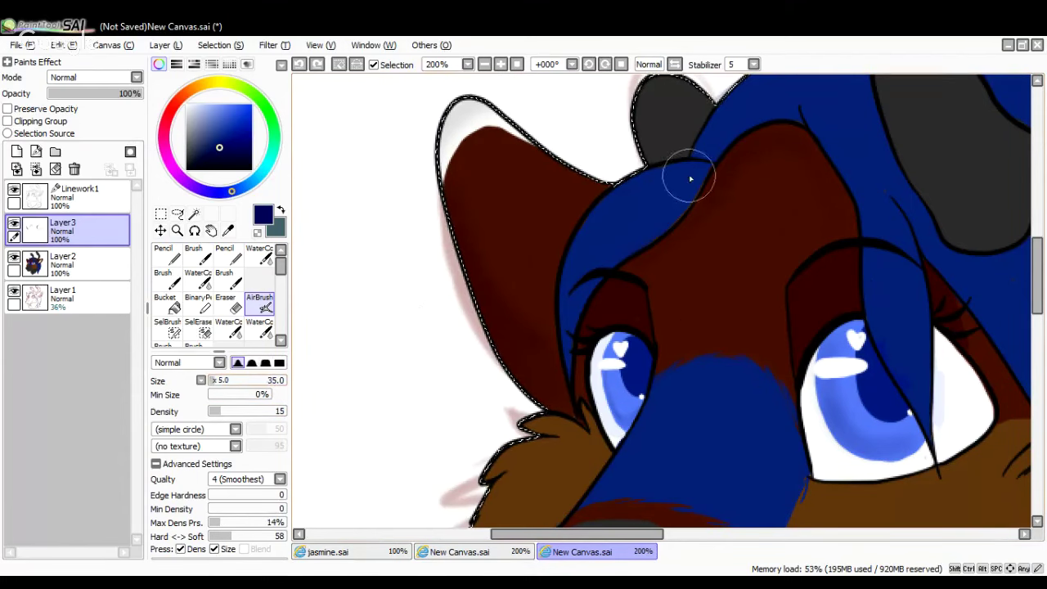
mouse_move(700, 168)
mouse_down()
mouse_move(660, 176)
mouse_move(701, 171)
mouse_move(654, 179)
mouse_move(682, 172)
mouse_move(605, 214)
mouse_move(651, 176)
mouse_move(616, 207)
mouse_move(609, 198)
mouse_move(583, 234)
mouse_move(626, 179)
mouse_move(577, 245)
mouse_move(586, 223)
mouse_move(570, 284)
mouse_up()
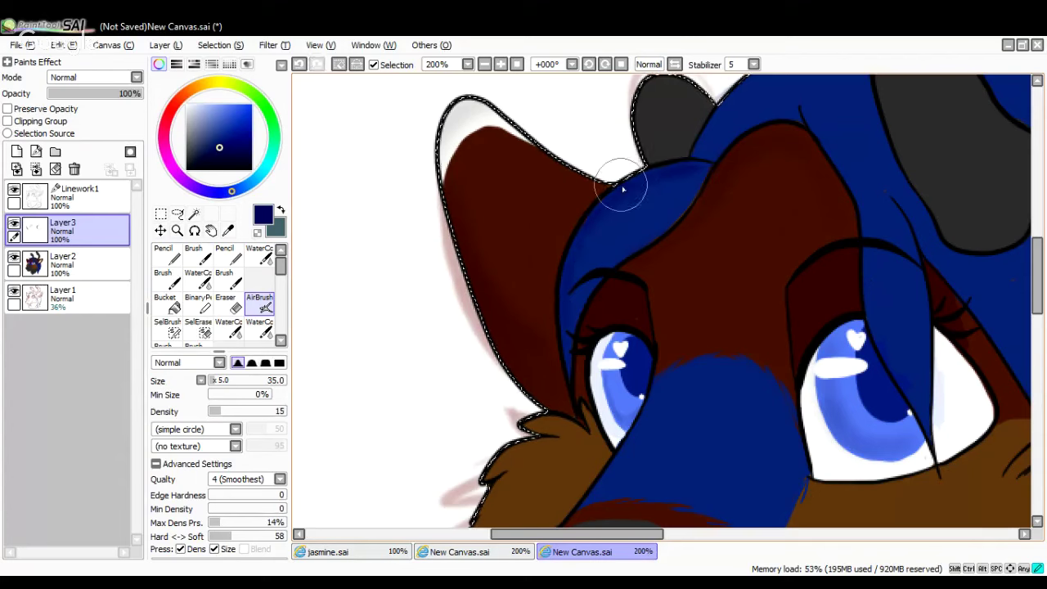
Shade the hair strand crossing the larger eye and the pointed lock beside it with the dark blue AirBrush
drag(599, 535, 661, 530)
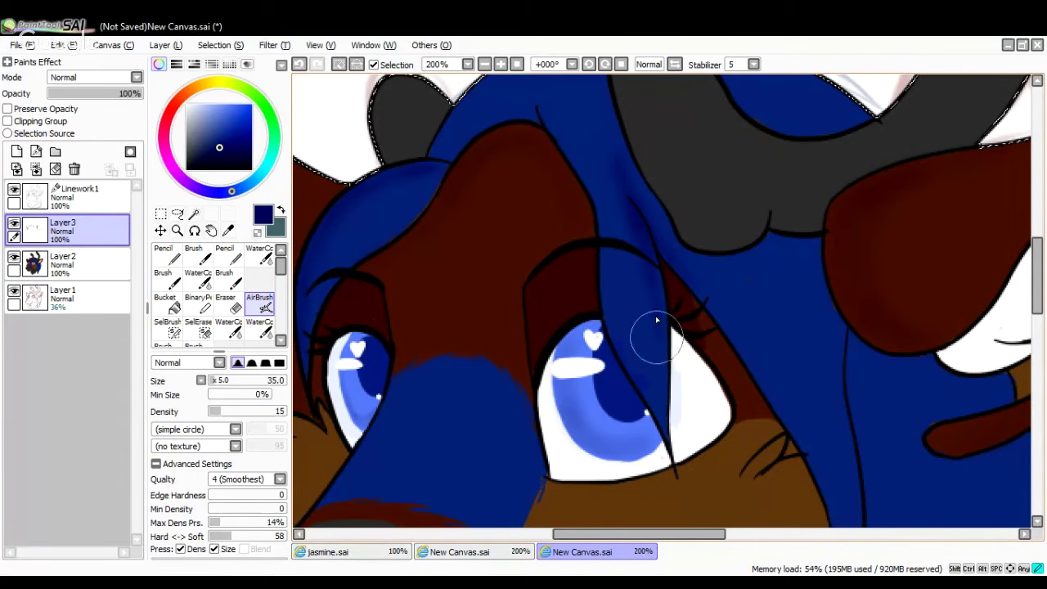
drag(660, 304, 655, 401)
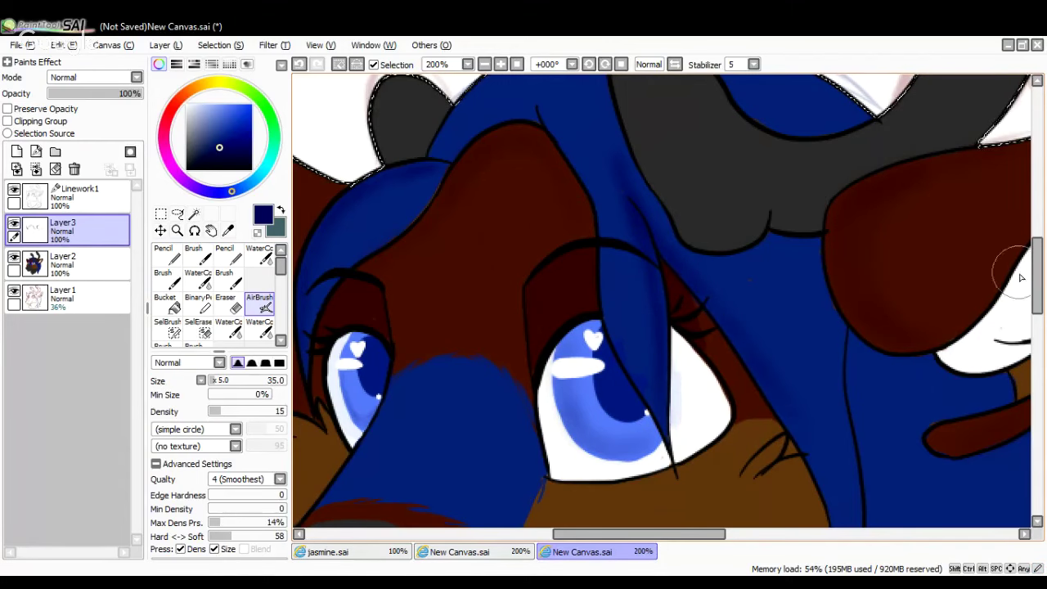
scroll(1021, 278, down, 3)
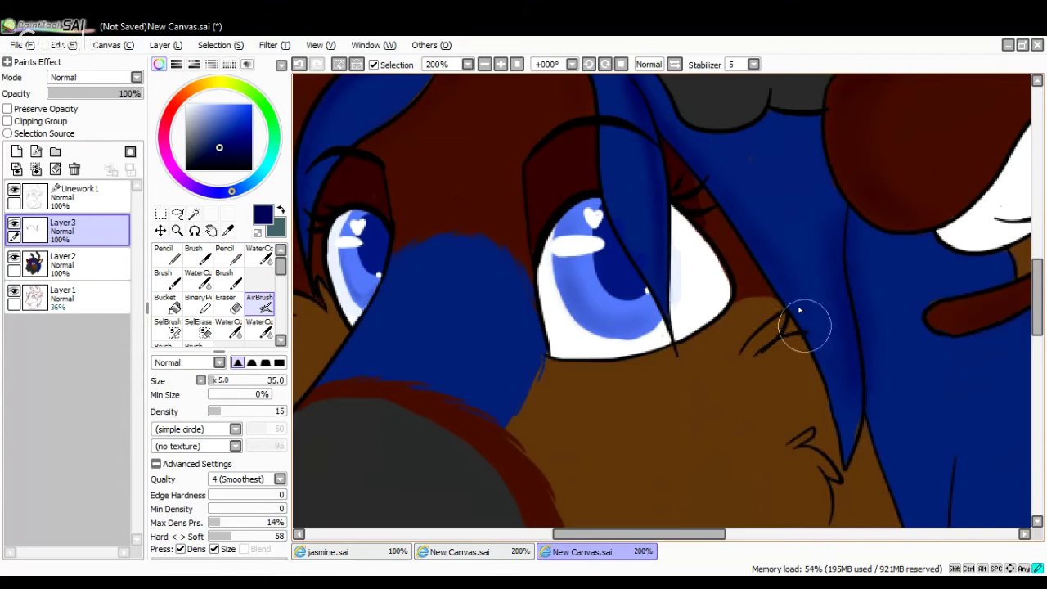
Shade the long hair section behind the cheek down to its tip over the neck in dark blue
drag(705, 534, 740, 535)
drag(1041, 296, 1041, 367)
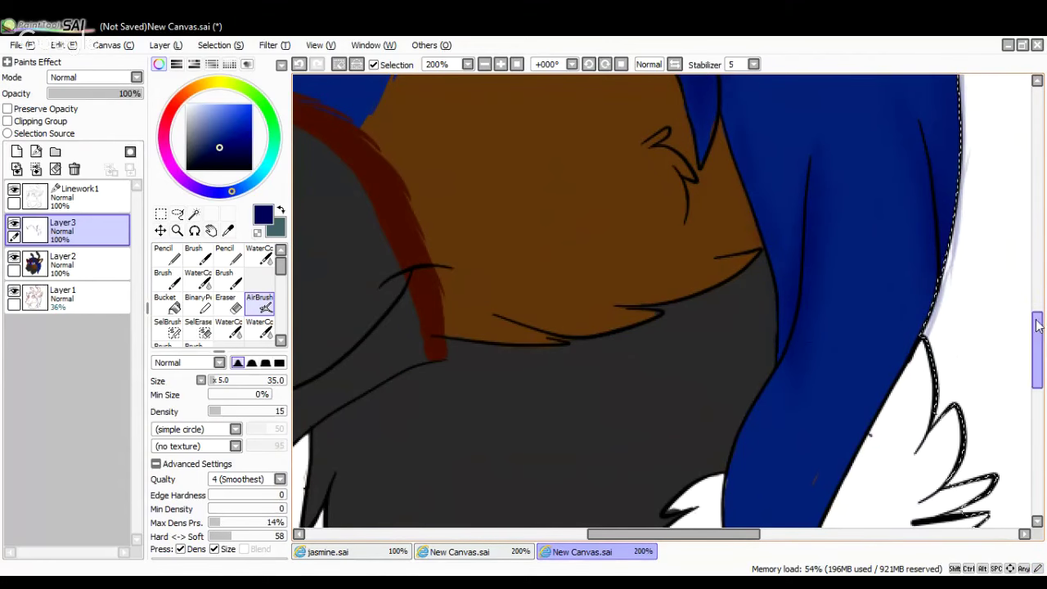
drag(1036, 352, 1037, 376)
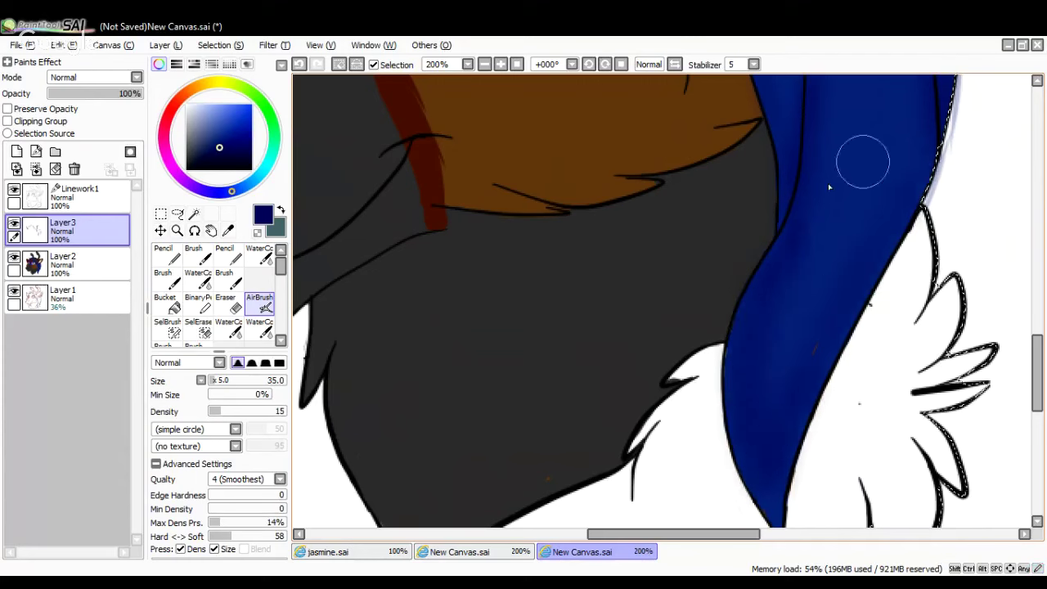
Shade the hair on top of the head around the antler bases with the dark blue AirBrush
drag(1037, 360, 1039, 233)
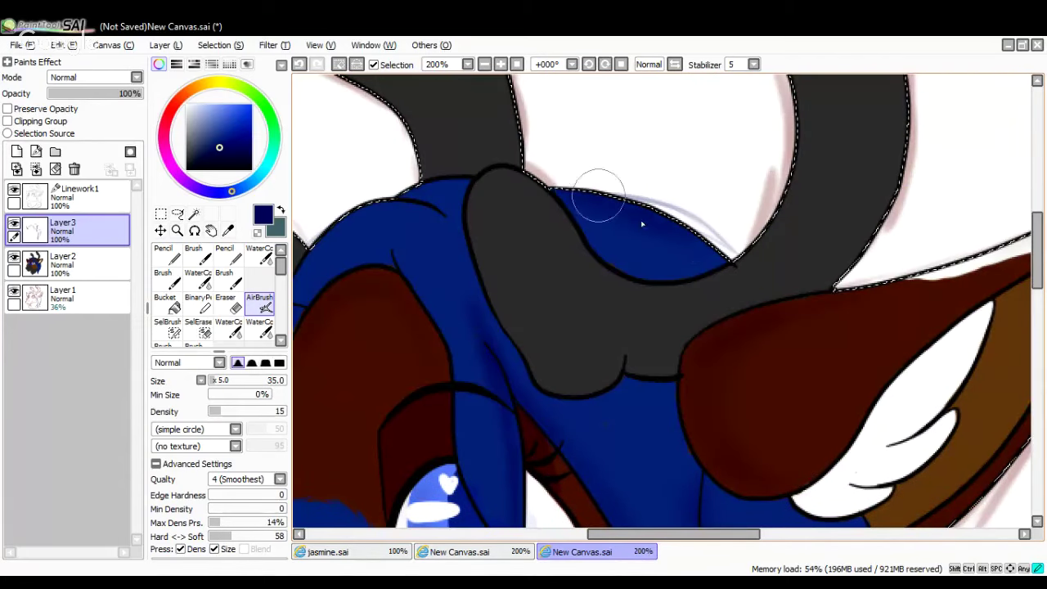
drag(611, 534, 554, 536)
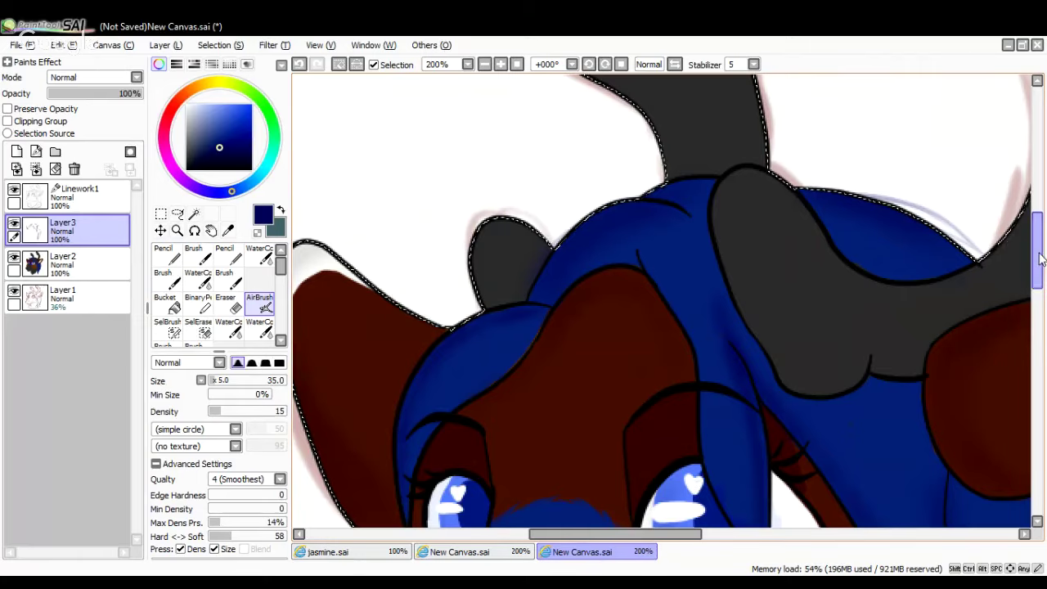
scroll(1006, 278, down, 5)
click(484, 64)
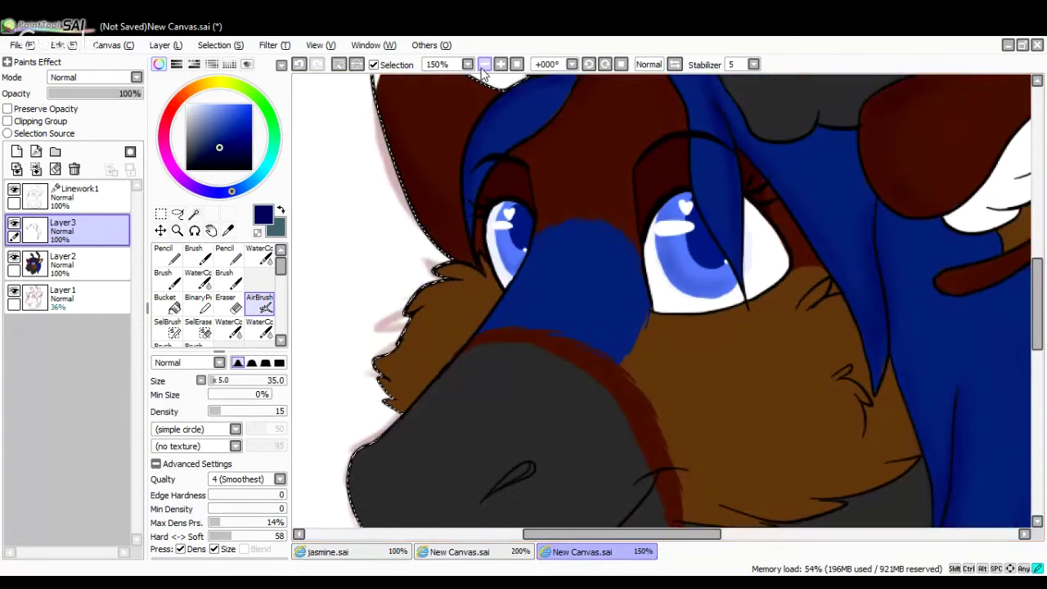
click(485, 65)
click(485, 65)
click(485, 65)
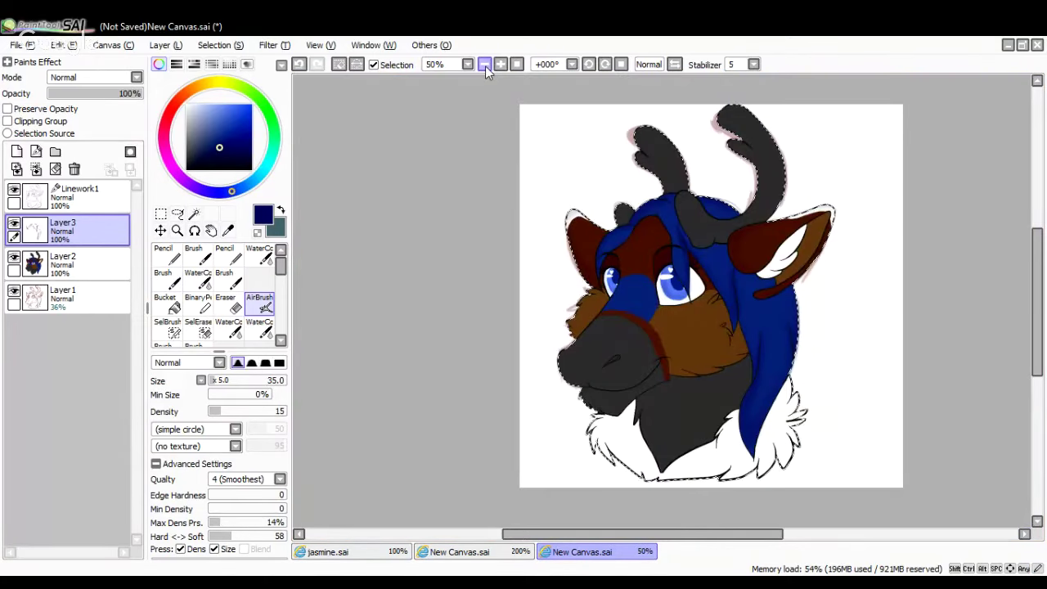
Sample the muzzle's dark grey, choose a darker shade and airbrush shading along the muzzle and mouth edges
click(501, 65)
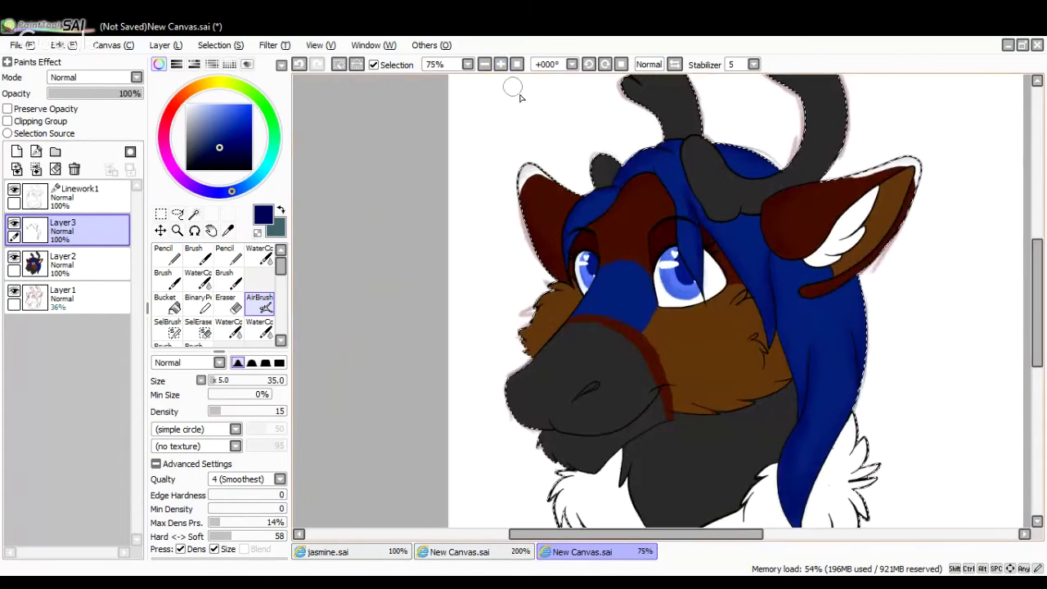
click(501, 65)
click(501, 64)
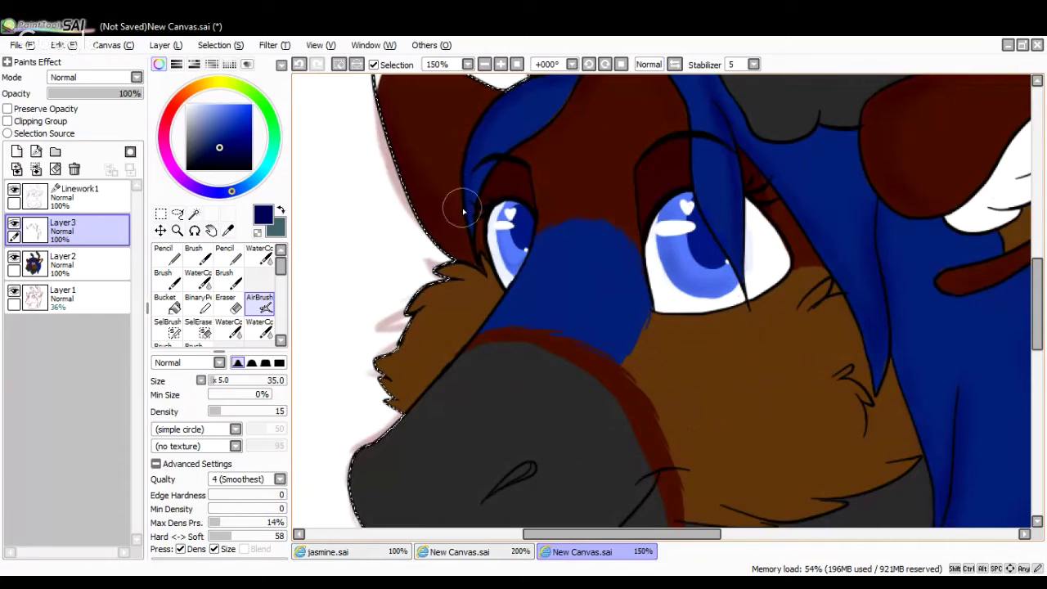
click(227, 230)
click(479, 437)
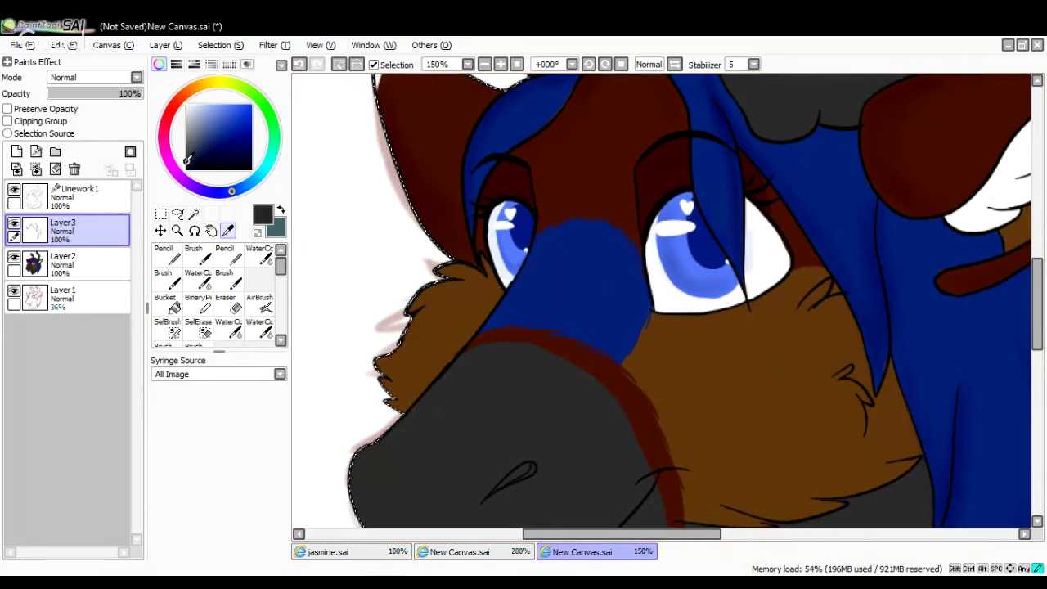
click(260, 304)
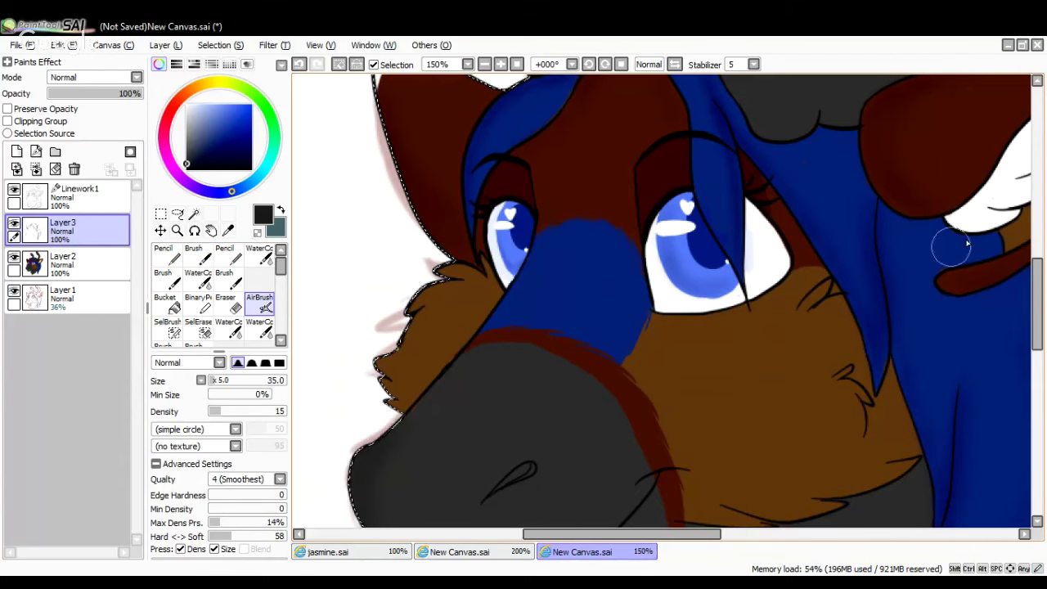
drag(1037, 293, 1036, 330)
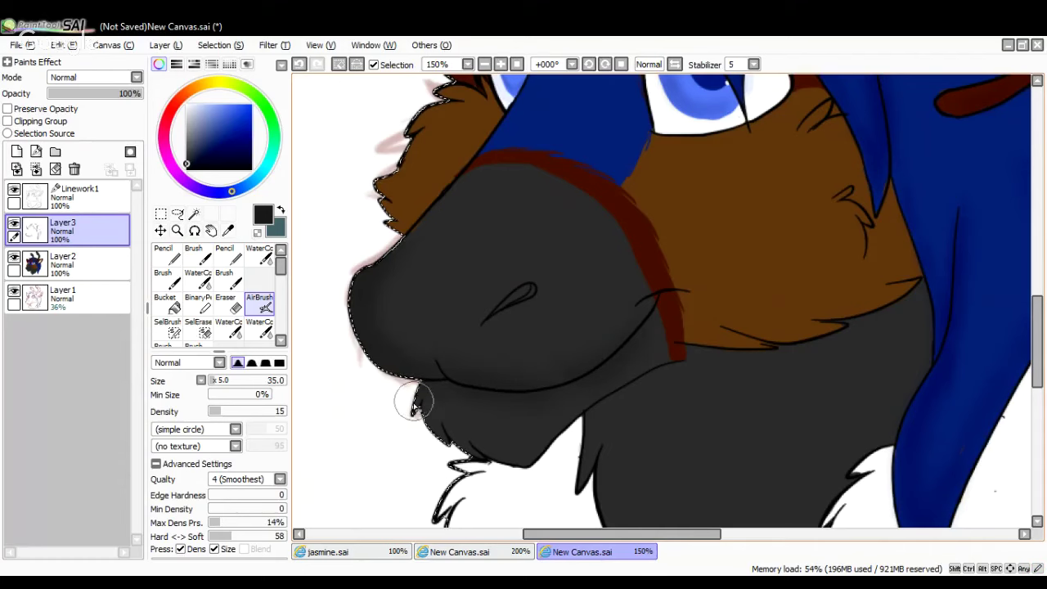
Airbrush soft dark shading along the edges of the chin and the dark grey neck on Layer3
drag(416, 412, 421, 411)
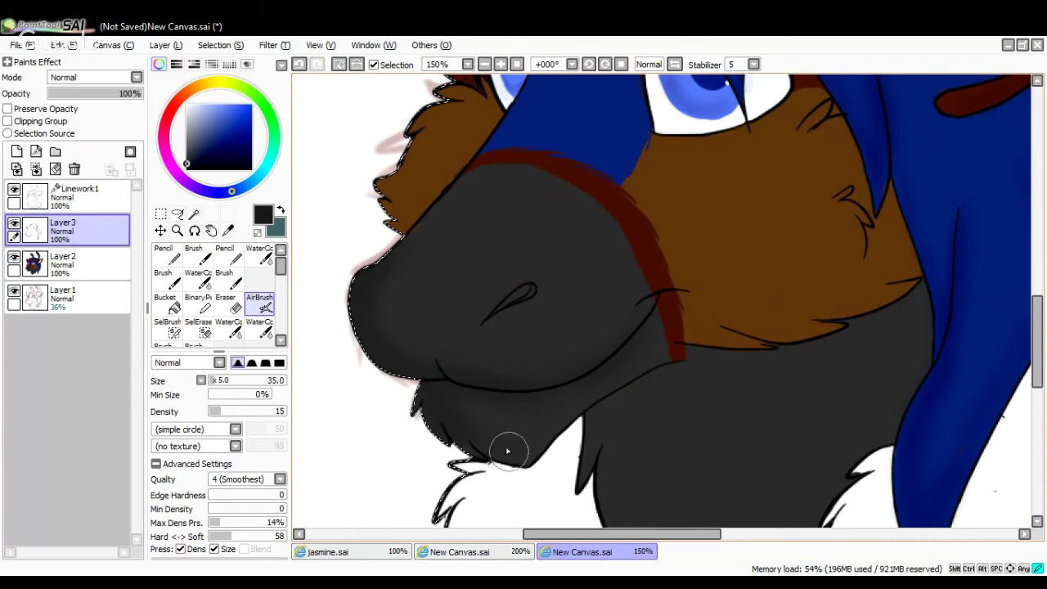
mouse_move(508, 451)
mouse_down()
mouse_move(532, 455)
mouse_move(575, 412)
mouse_move(559, 424)
mouse_up()
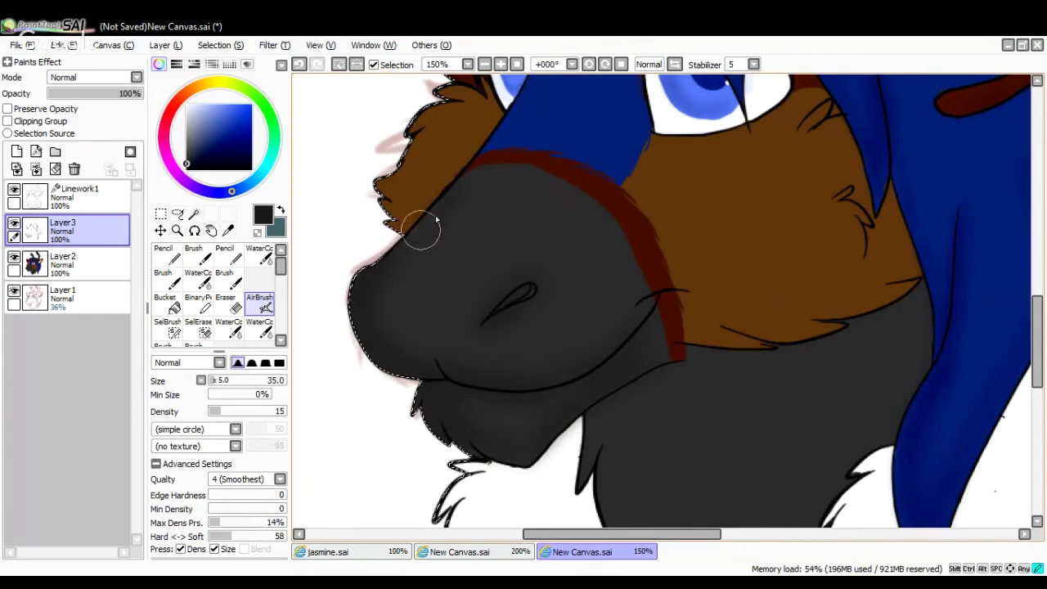
scroll(587, 264, down, 4)
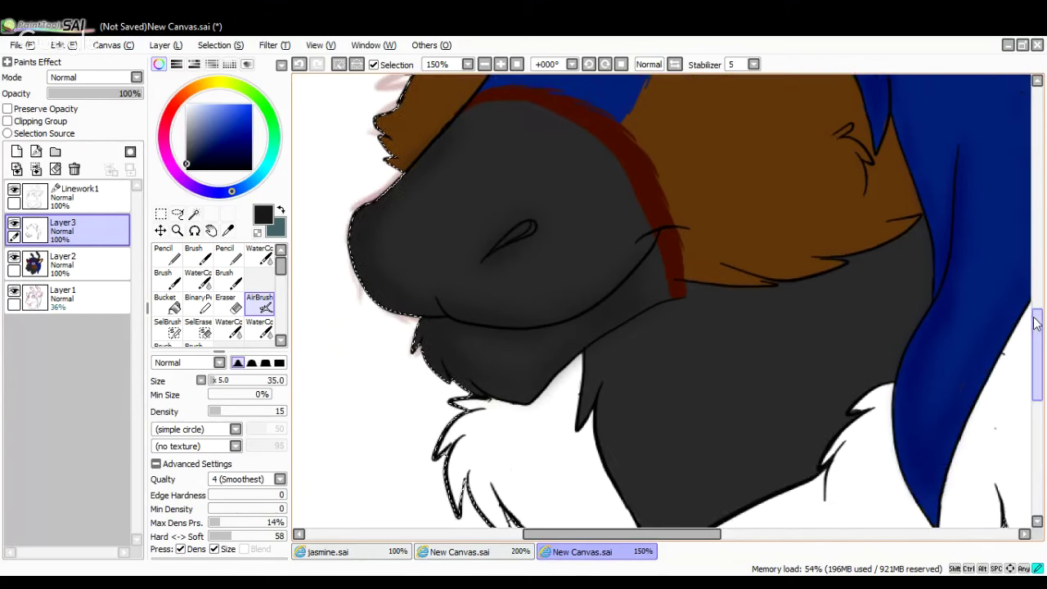
mouse_move(587, 264)
mouse_down()
mouse_move(603, 266)
mouse_move(611, 358)
mouse_up()
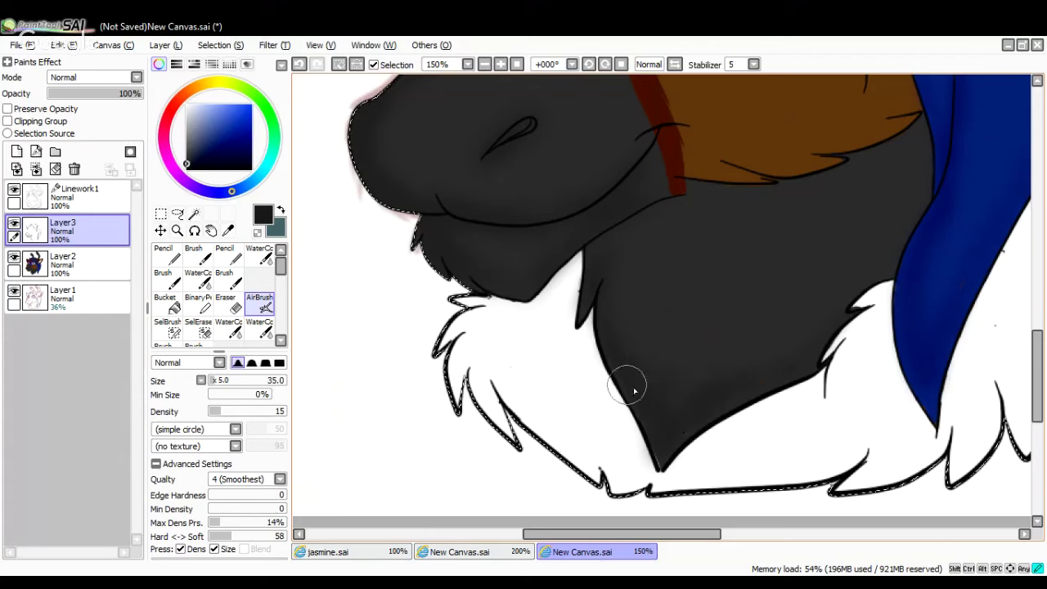
drag(720, 416, 757, 382)
Colour the nostril pale pink on Layer2 with the Pencil at size 25
click(228, 232)
click(832, 373)
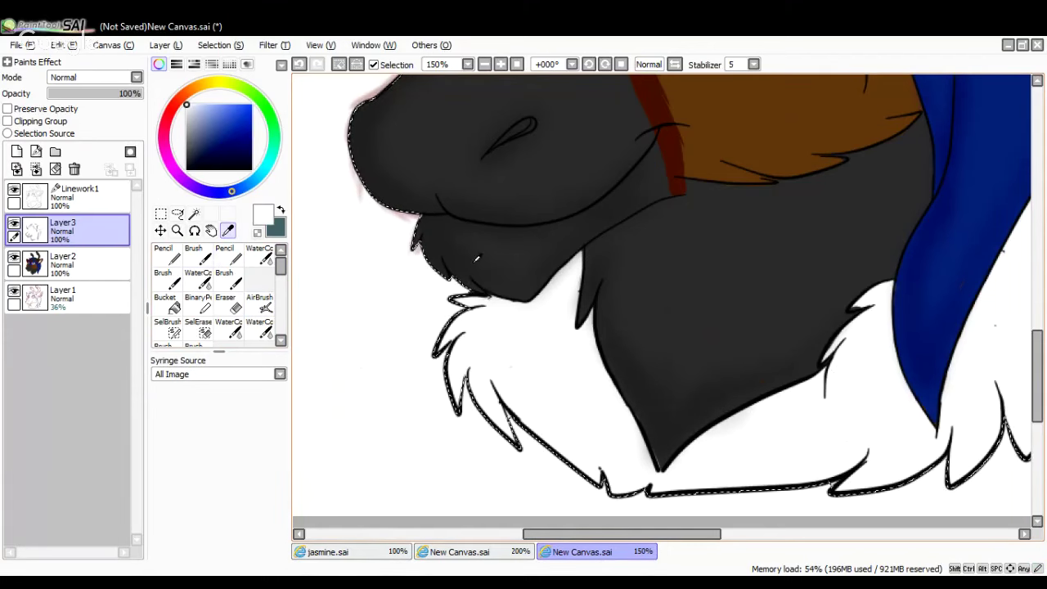
click(45, 271)
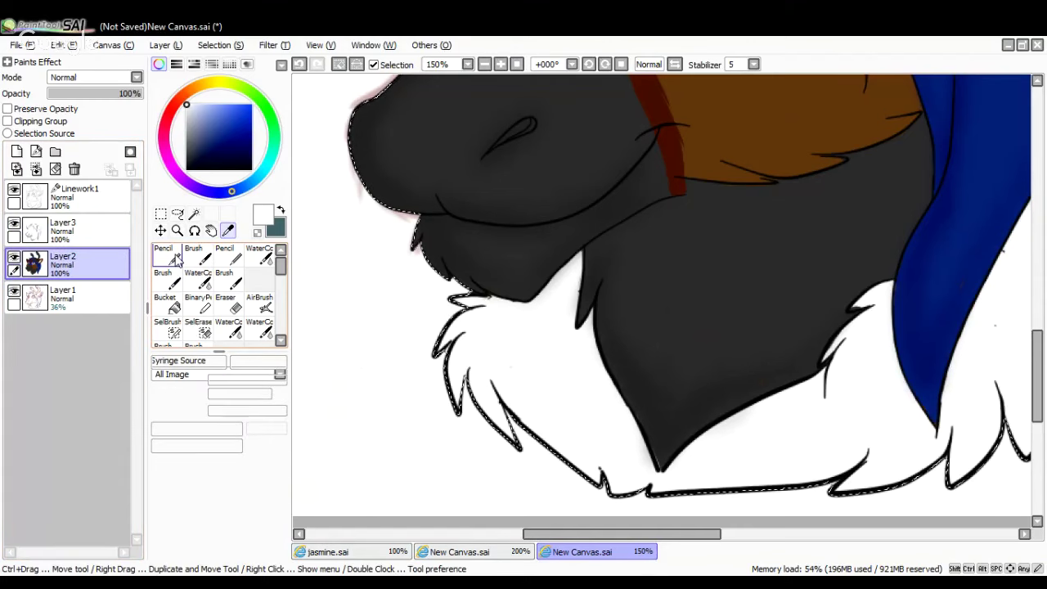
click(167, 254)
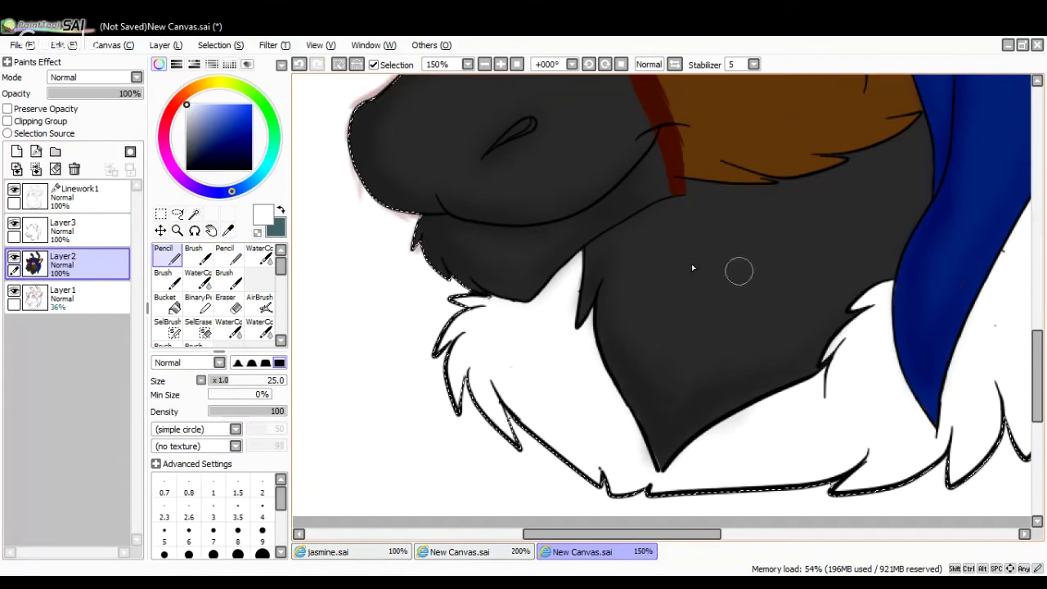
drag(1040, 347, 1043, 305)
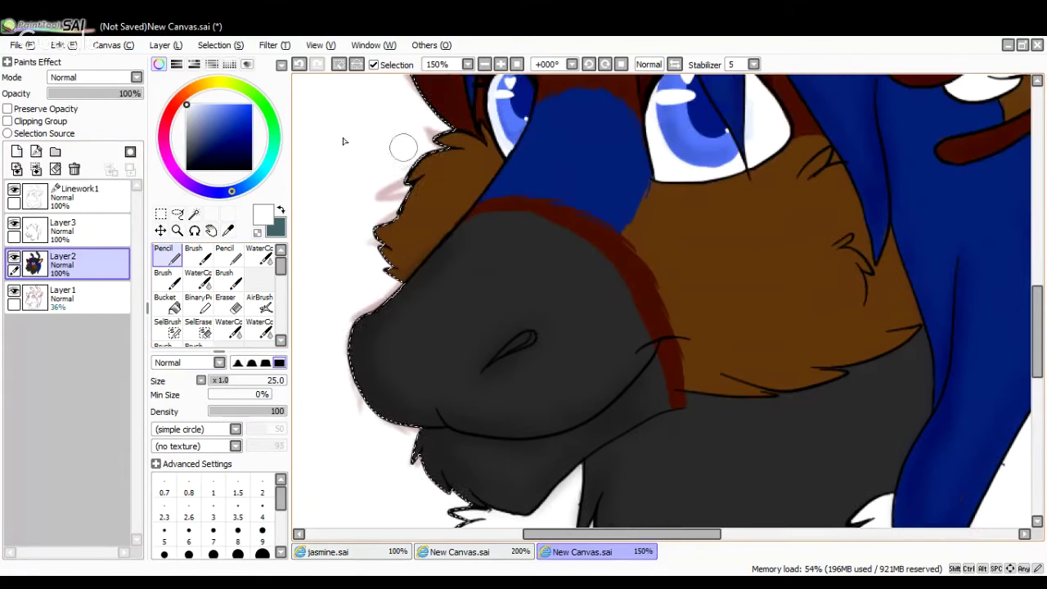
click(166, 152)
click(202, 104)
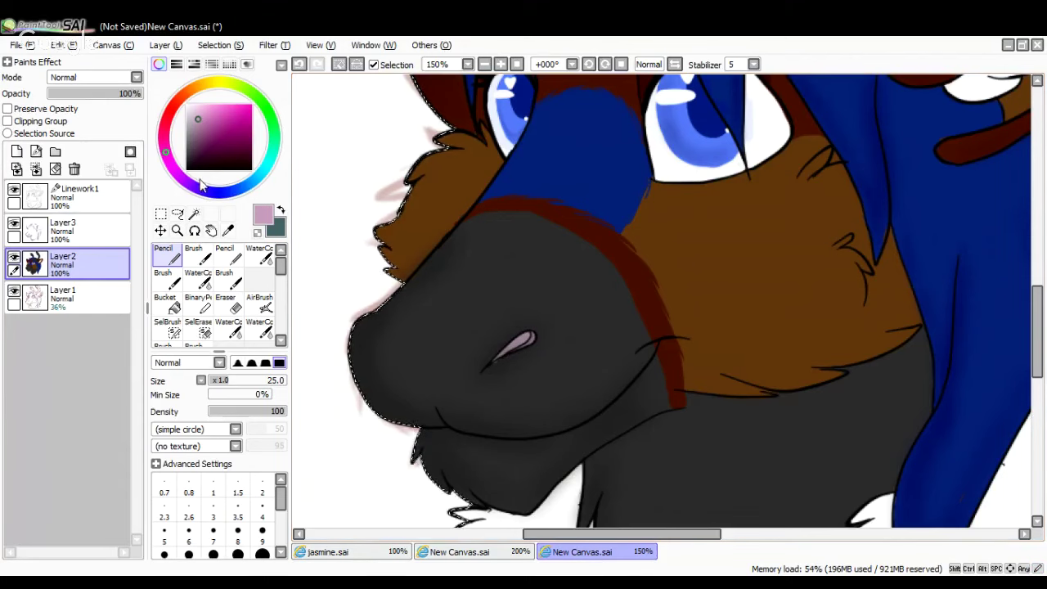
Sample the muzzle's dark grey and paint over the edge of the pink nostril to narrow it
click(227, 230)
click(428, 305)
click(170, 255)
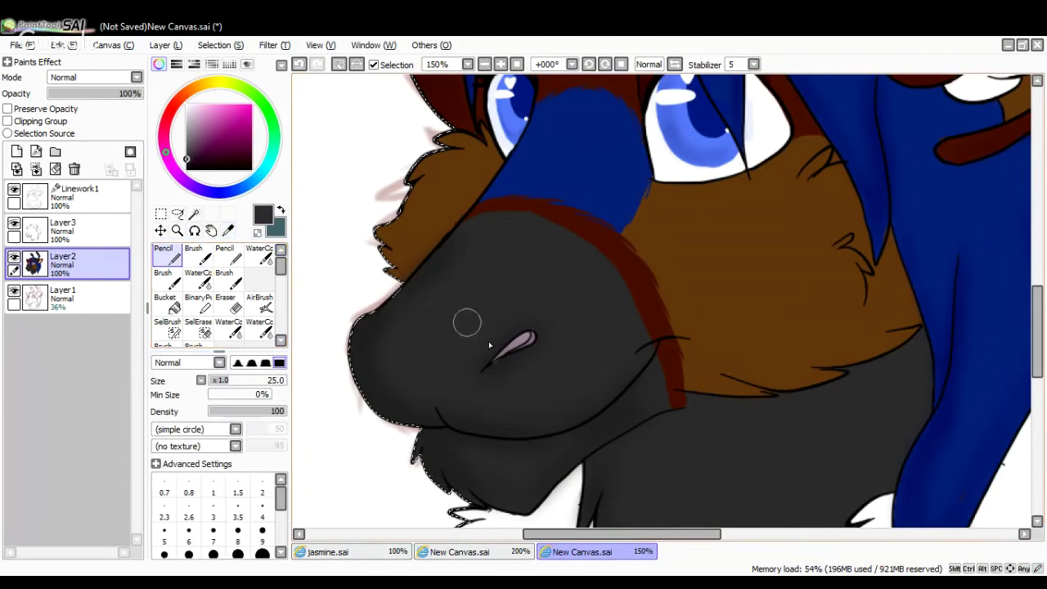
drag(498, 367, 532, 332)
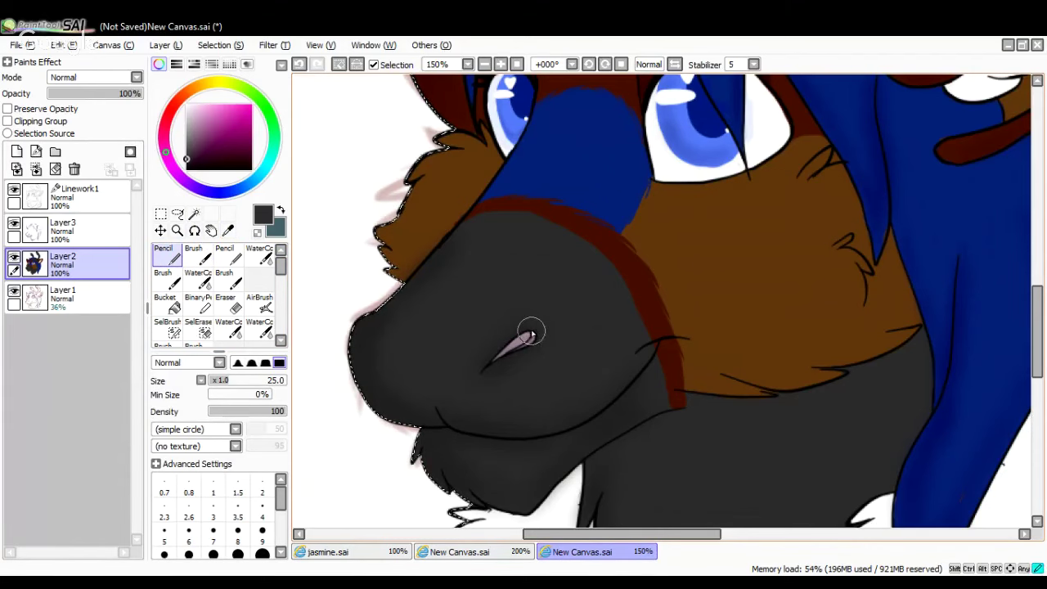
Try the Lumi & Shade, Overlay and Multiply blend modes on Layer2
click(483, 69)
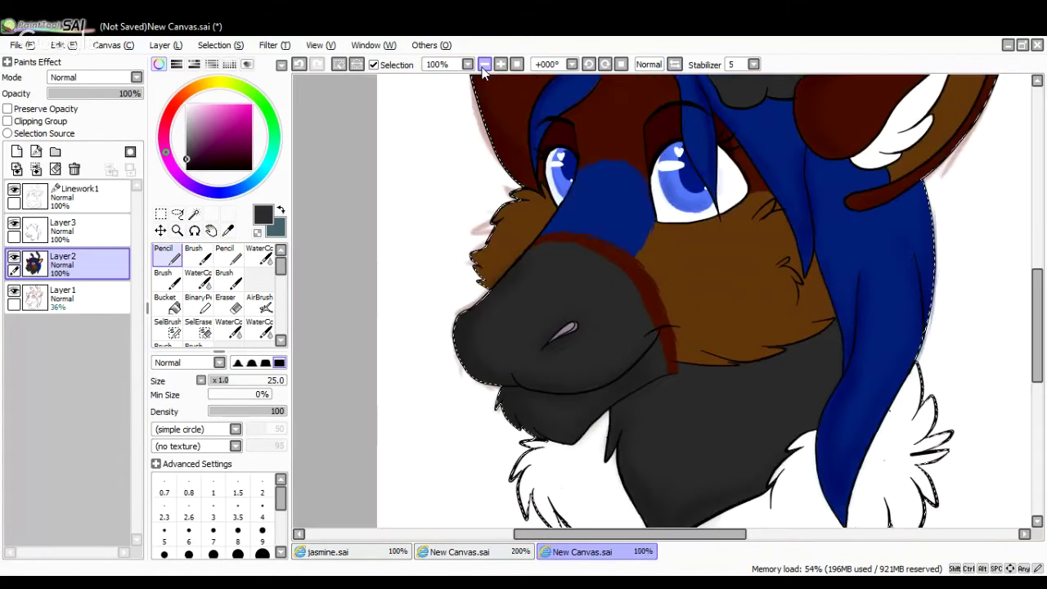
click(483, 68)
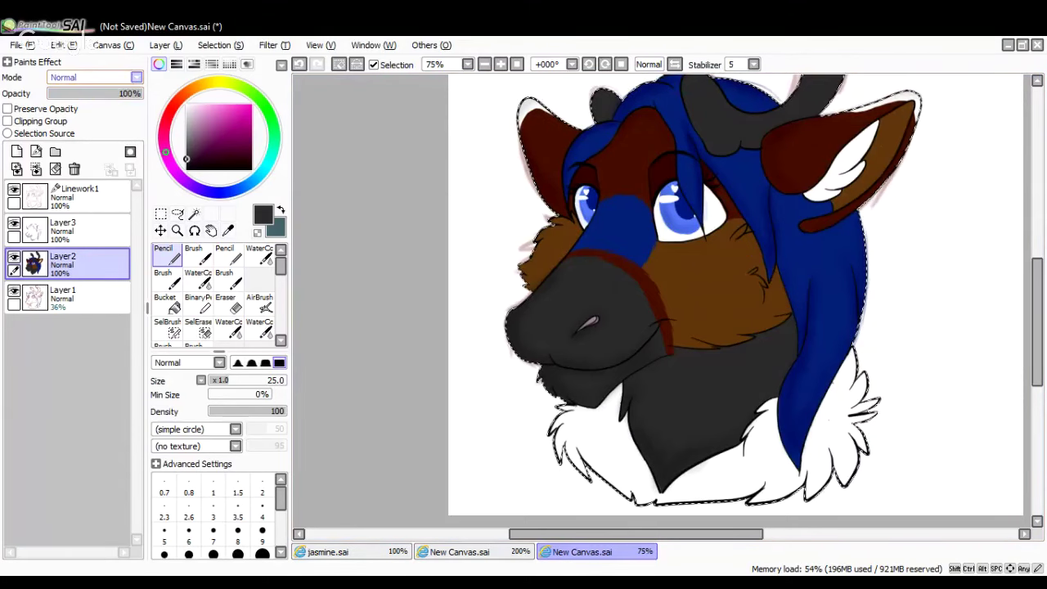
click(100, 157)
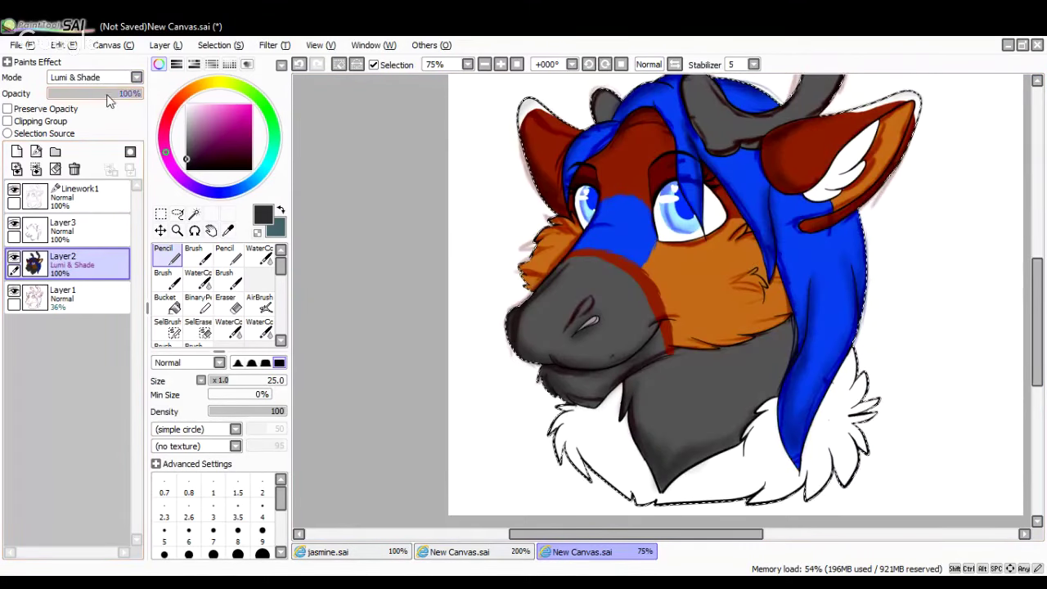
drag(108, 96, 146, 97)
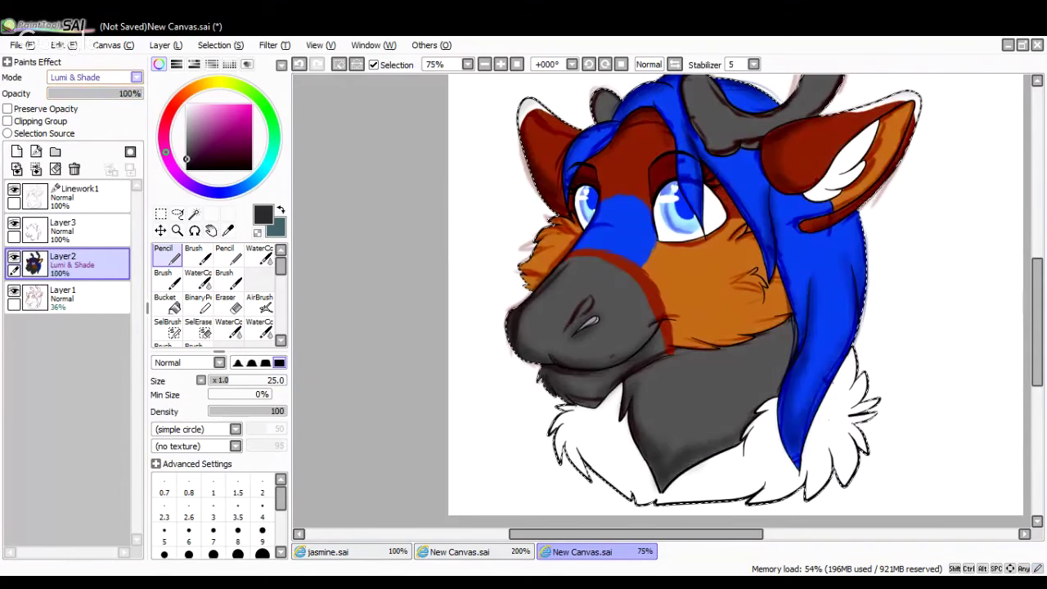
scroll(94, 77, up, 3)
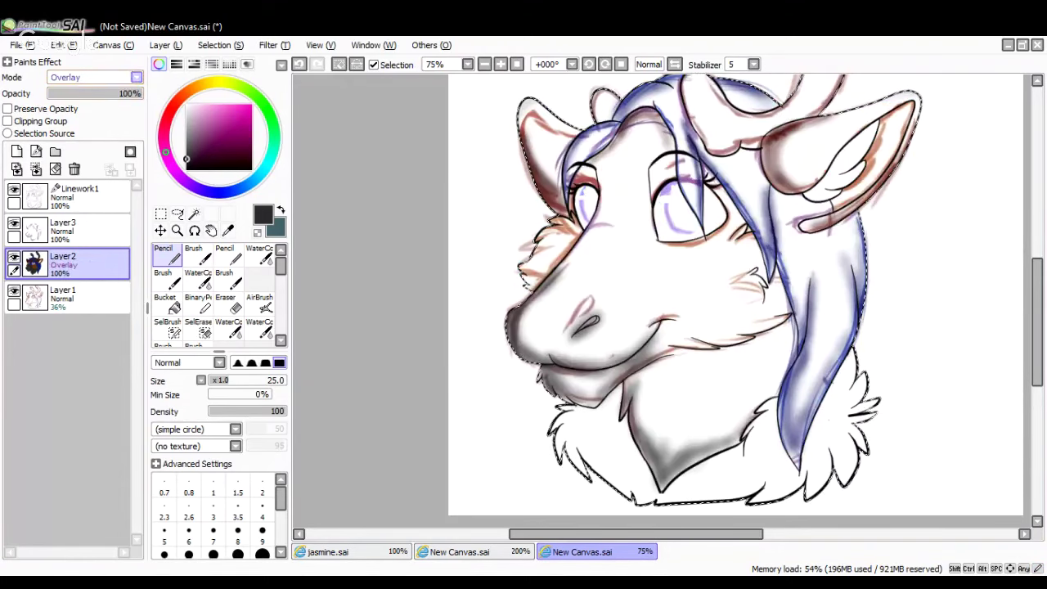
scroll(94, 77, up, 1)
scroll(113, 77, up, 1)
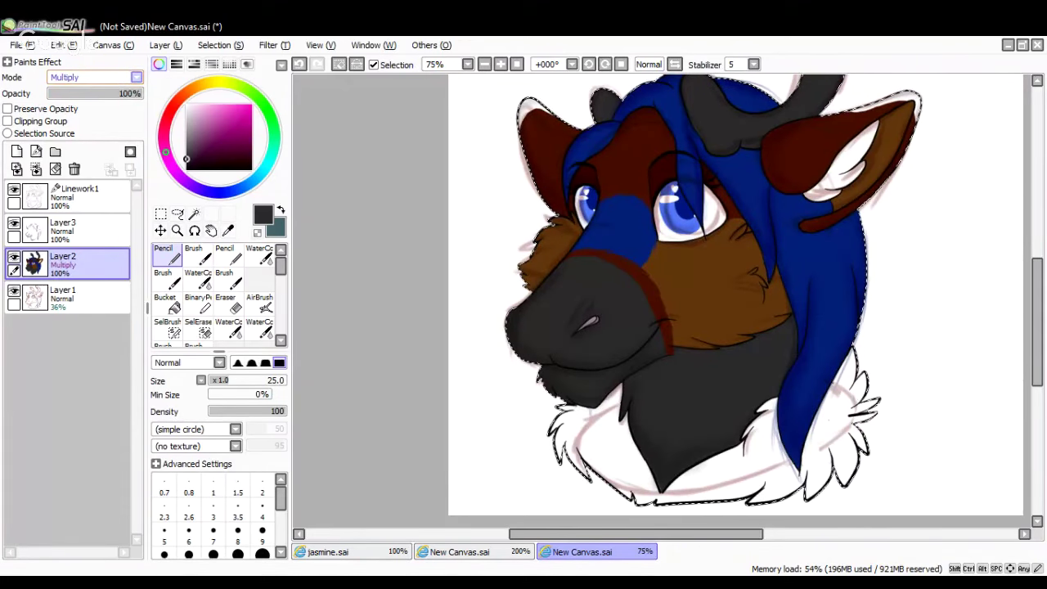
Delete the rough sketch layer, Layer1
click(64, 307)
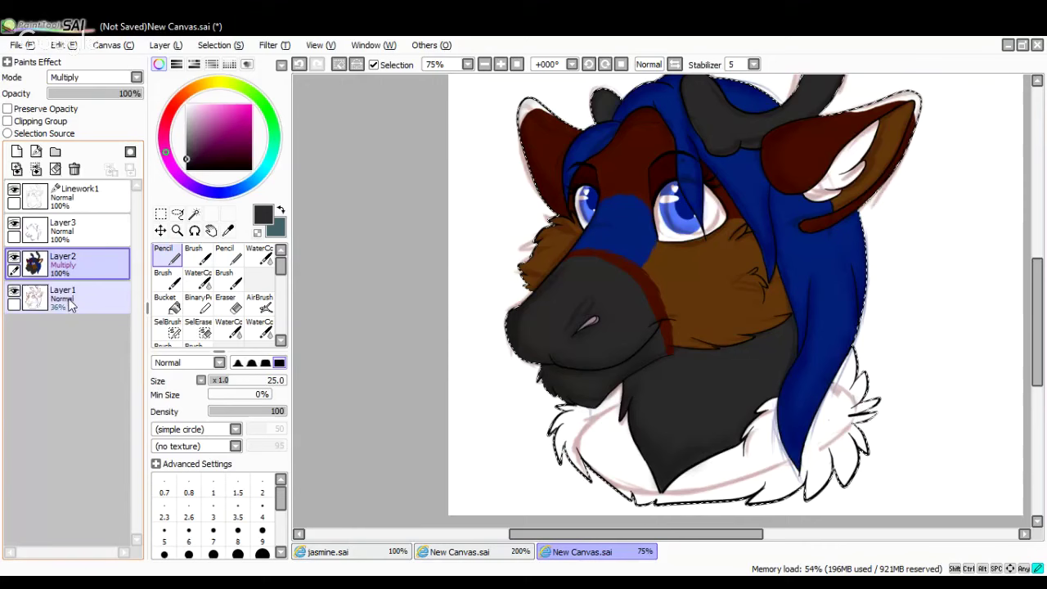
click(74, 169)
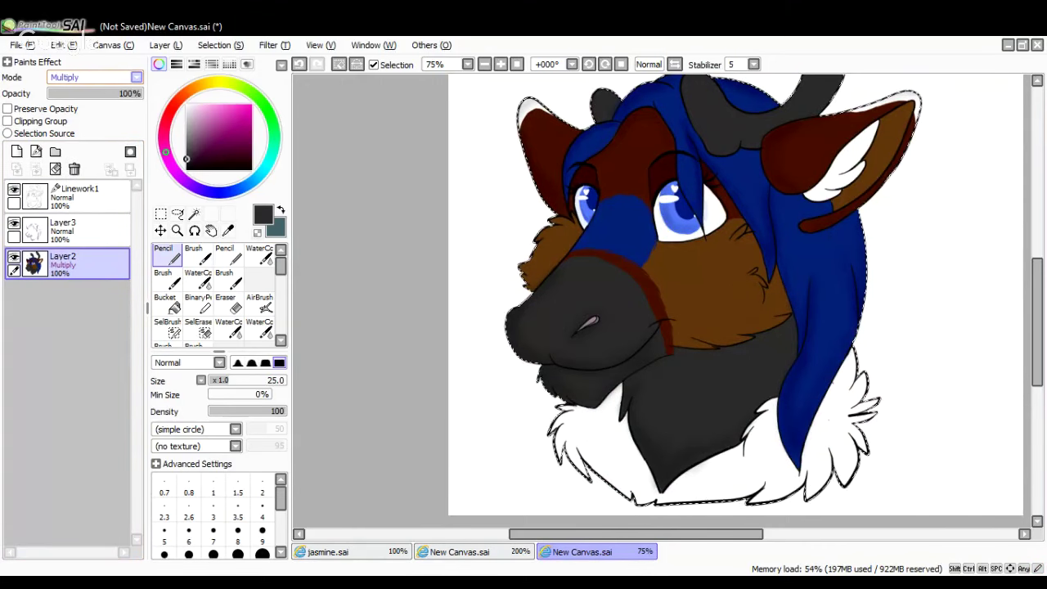
Try the Binary Color blend mode at varying opacities on Layer2, followed by Lumi & Shade
click(100, 150)
drag(102, 95, 56, 111)
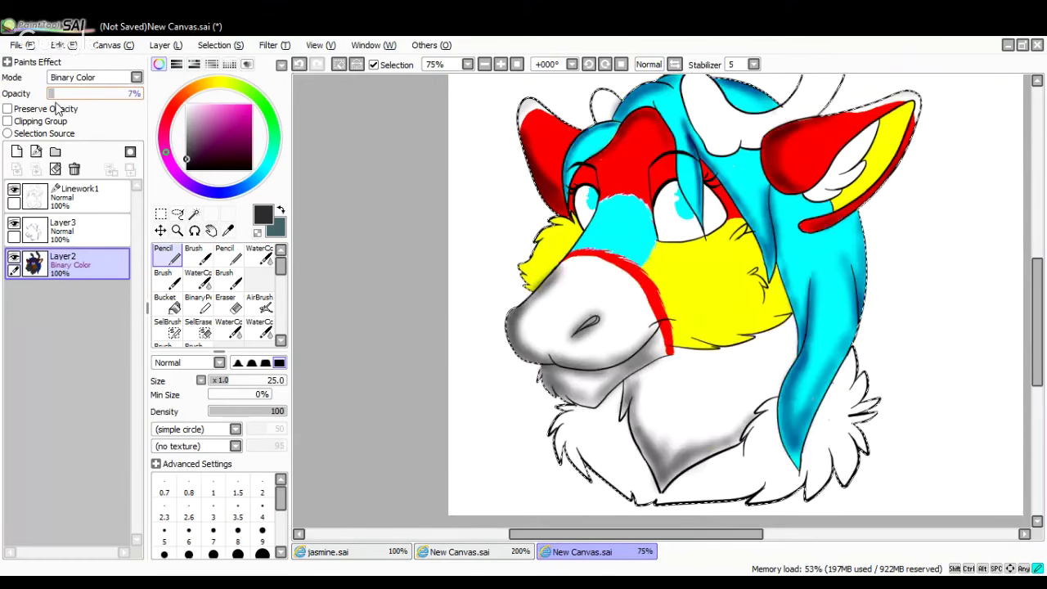
mouse_move(46, 103)
mouse_down()
mouse_move(123, 115)
mouse_move(144, 97)
mouse_up()
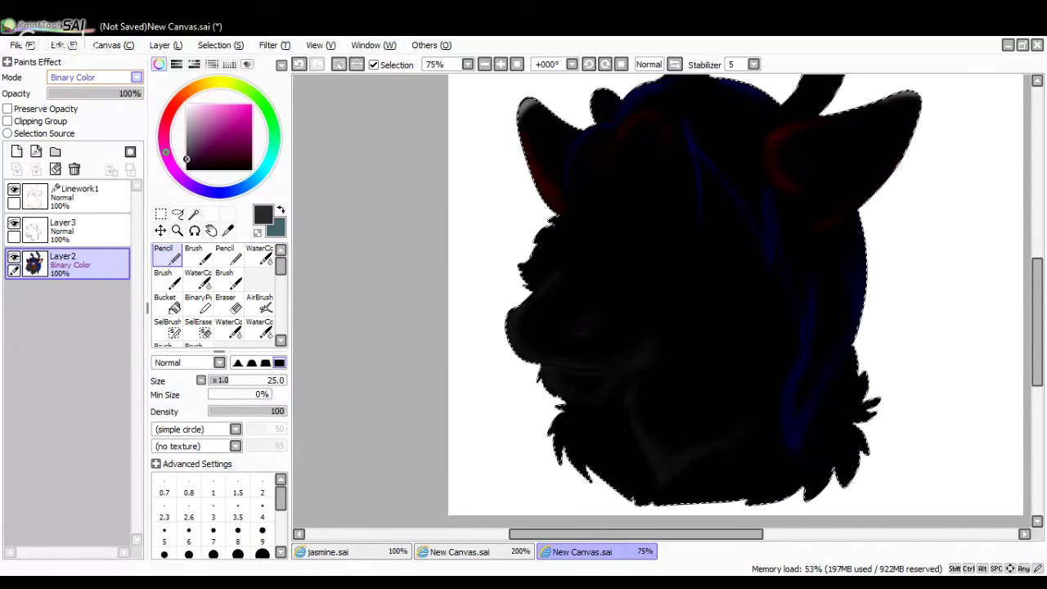
click(99, 158)
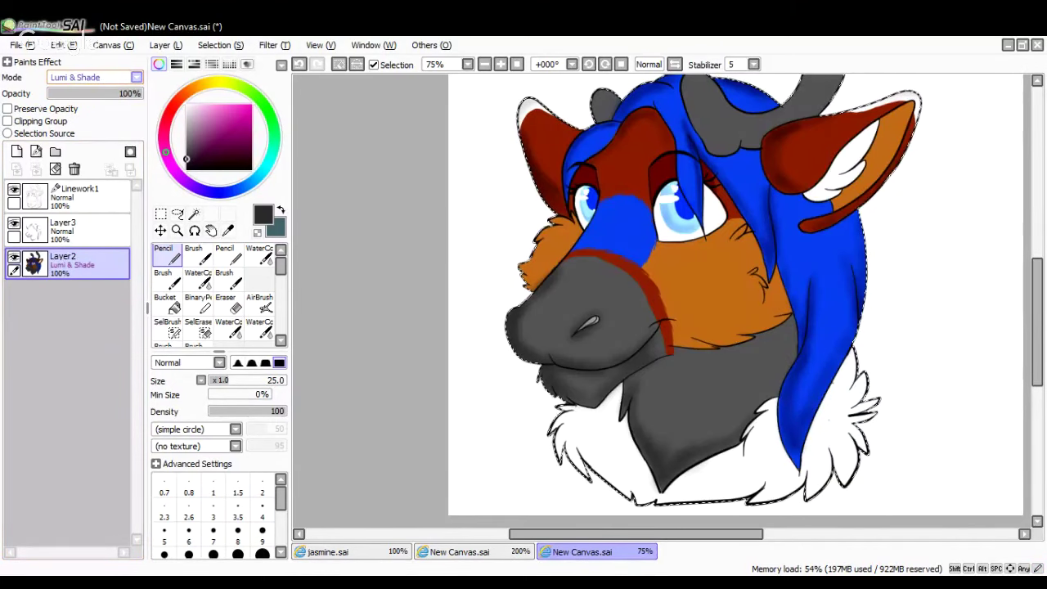
Set Layer2's blend mode to Shade at 100% opacity and add a new layer above it
click(95, 77)
click(100, 147)
click(109, 94)
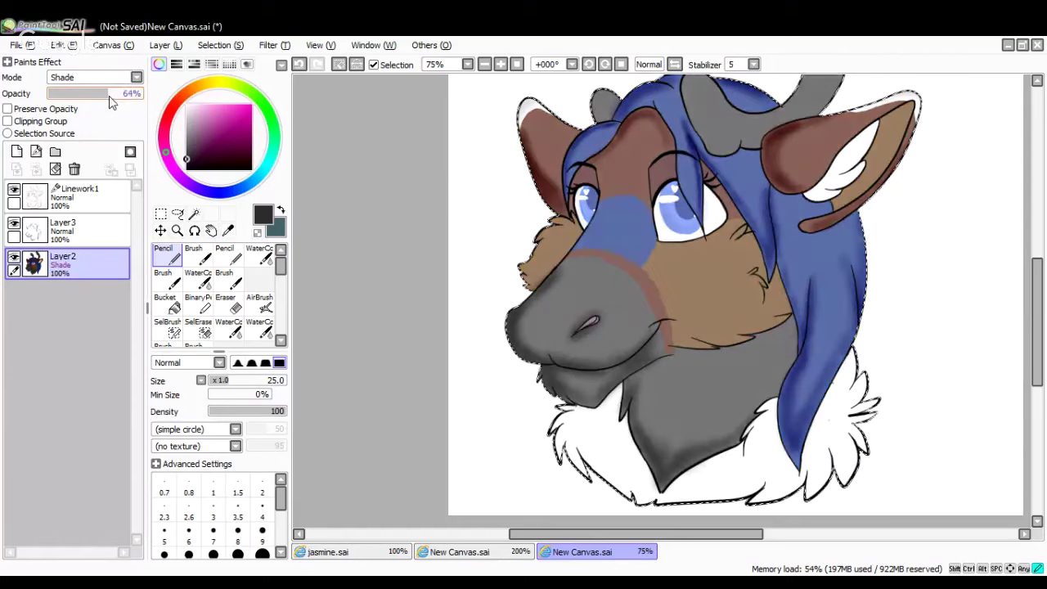
drag(109, 95, 155, 112)
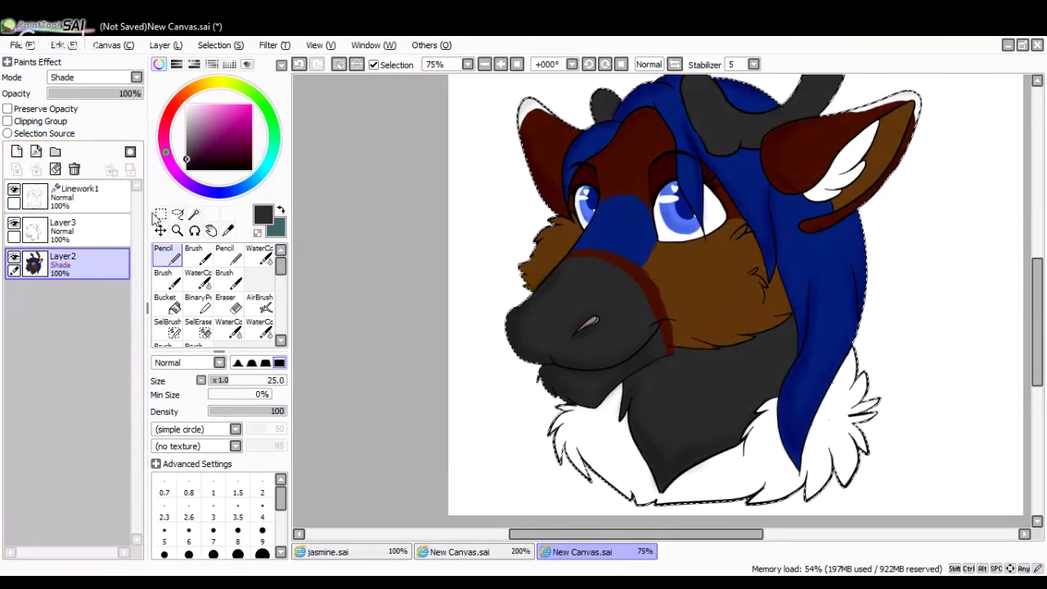
click(17, 152)
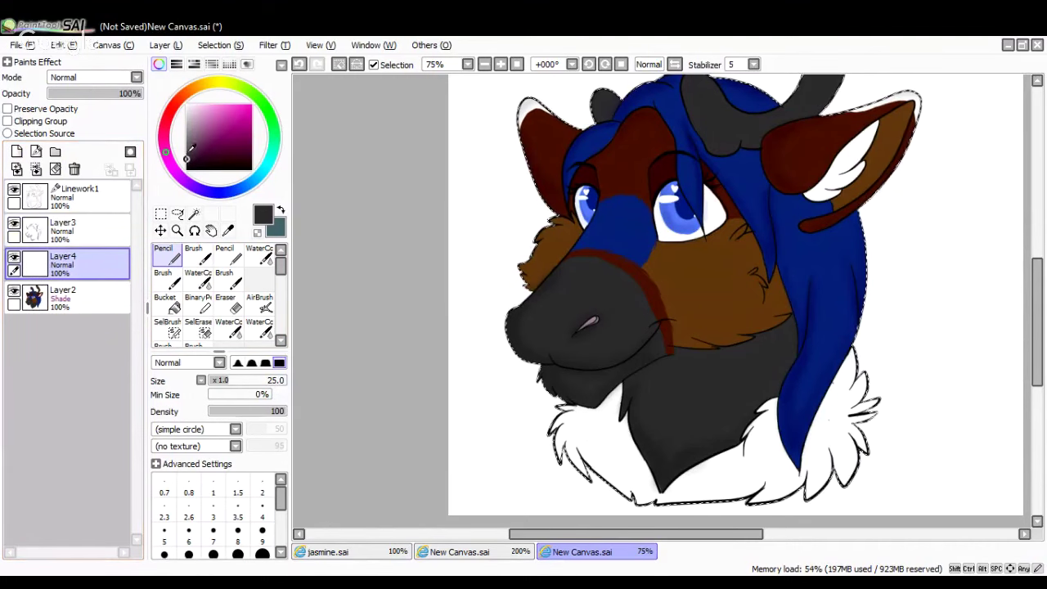
Try white Pencil strokes across the tip of the muzzle on Layer4, undoing the first one
click(501, 65)
click(501, 65)
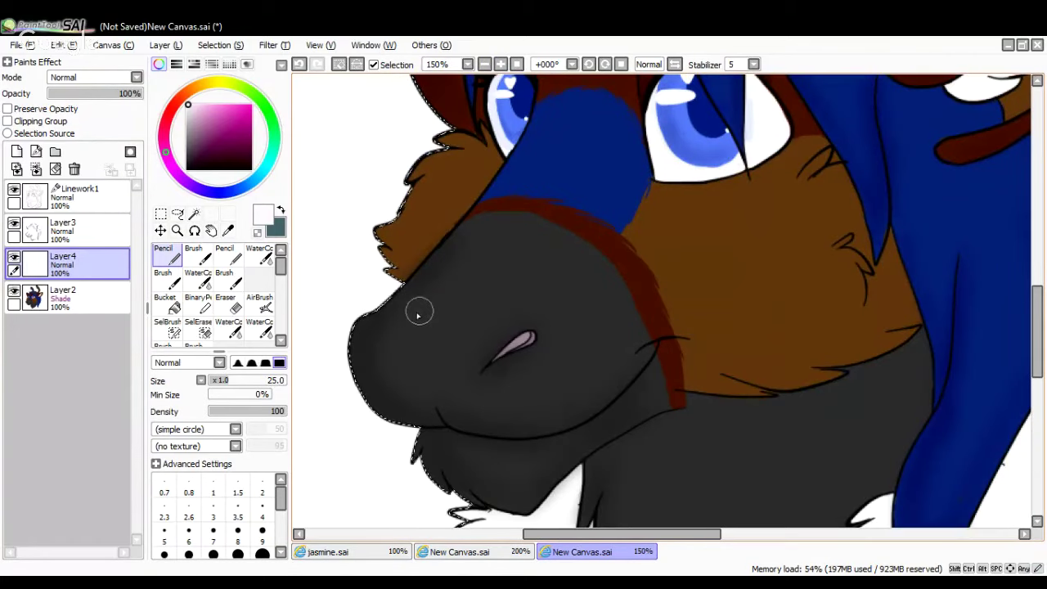
drag(429, 302, 378, 375)
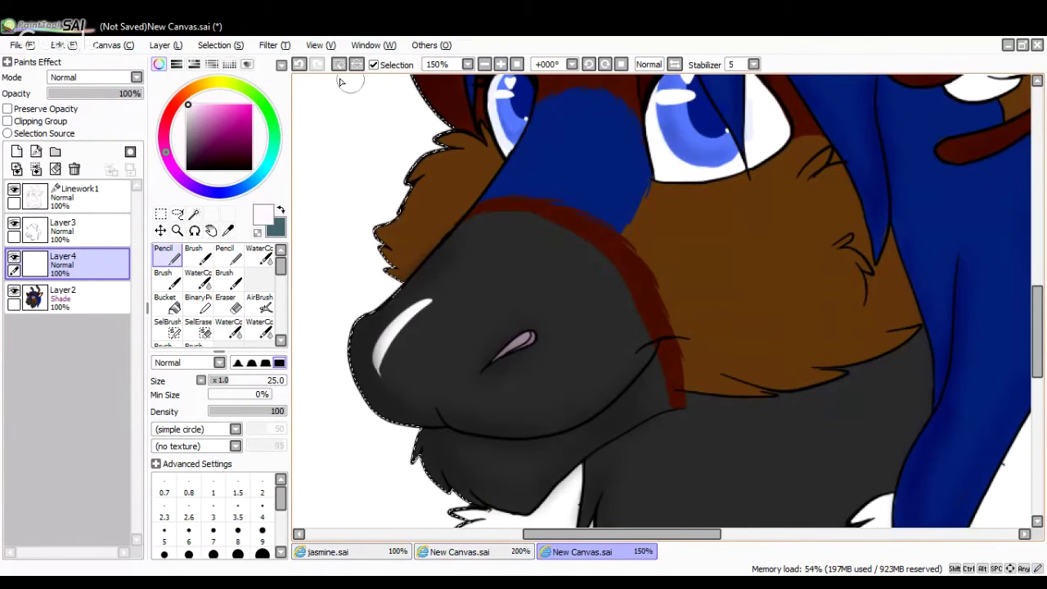
click(300, 65)
drag(358, 322, 458, 358)
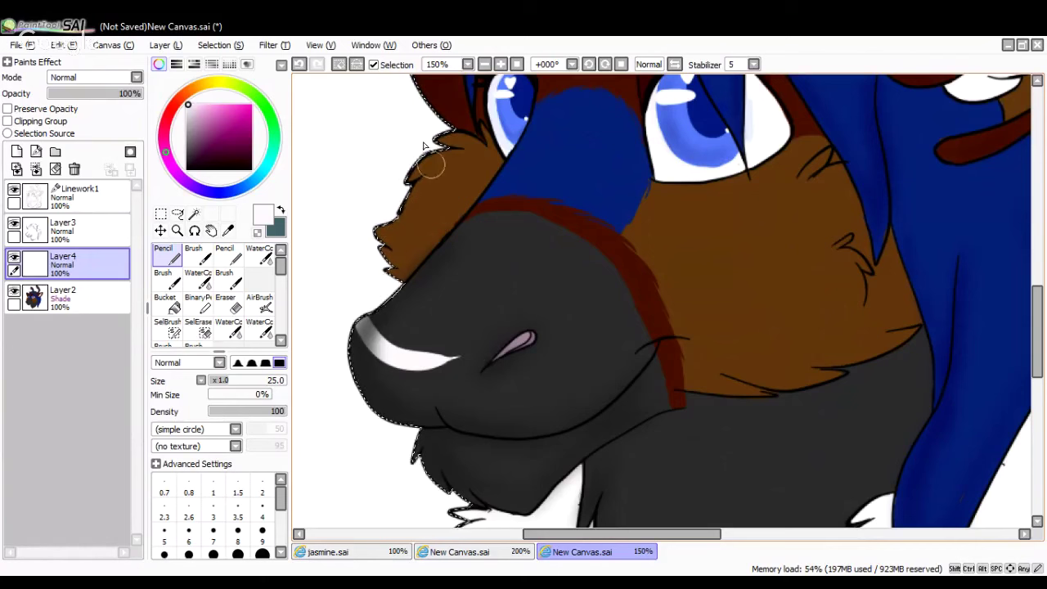
click(485, 64)
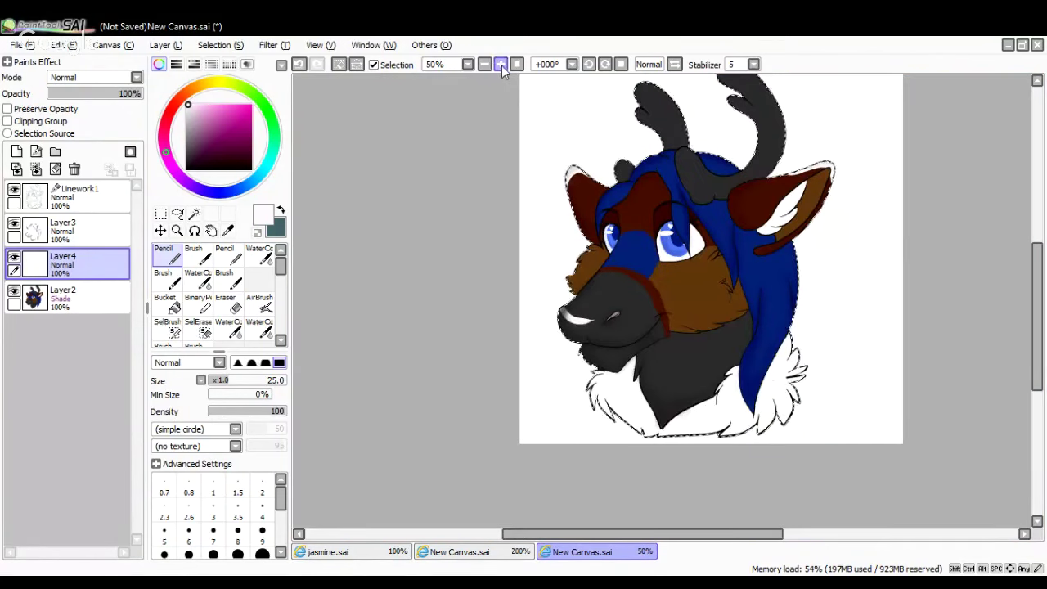
click(500, 64)
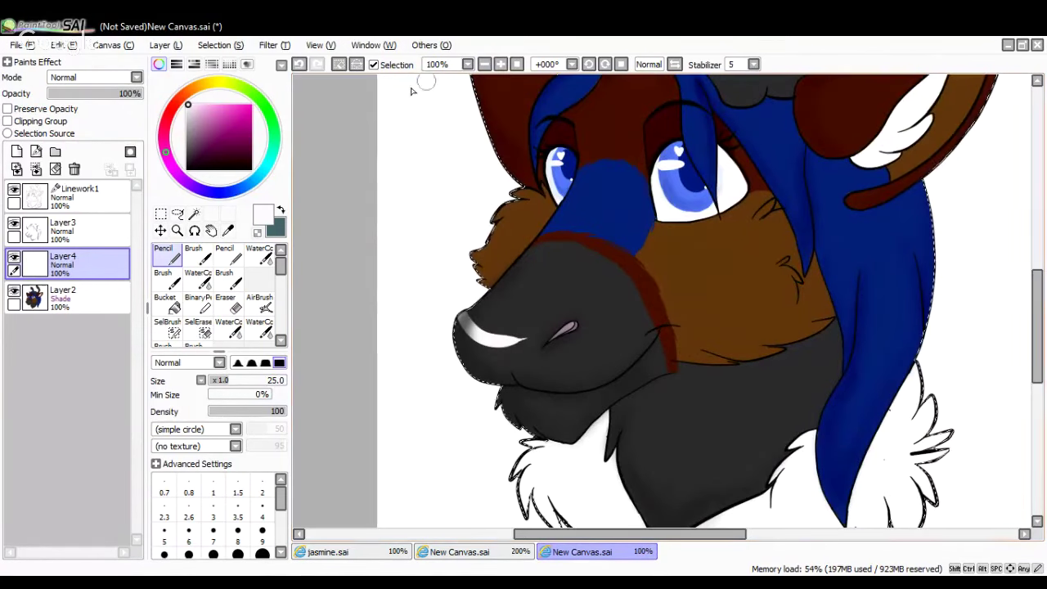
Examine the character's face and muzzle markings on the reference sheet in the other open canvas
click(500, 556)
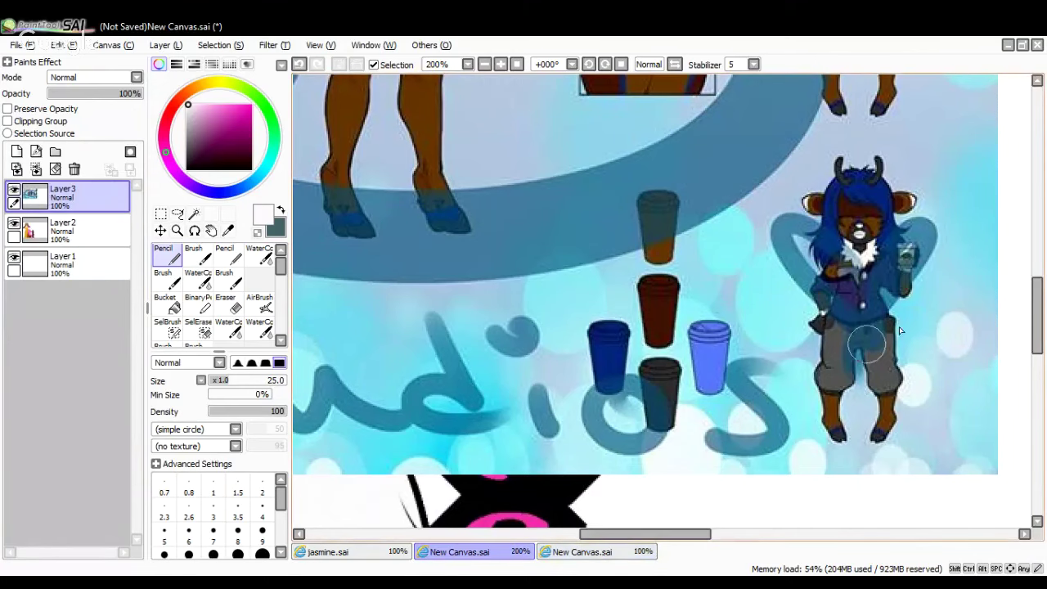
drag(1036, 318, 1036, 239)
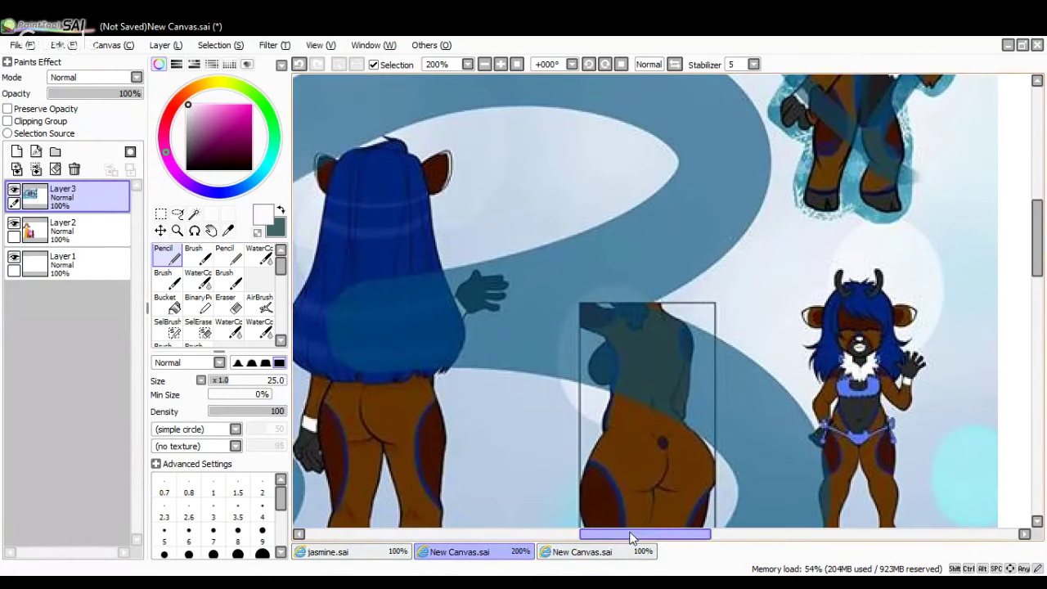
drag(615, 534, 532, 538)
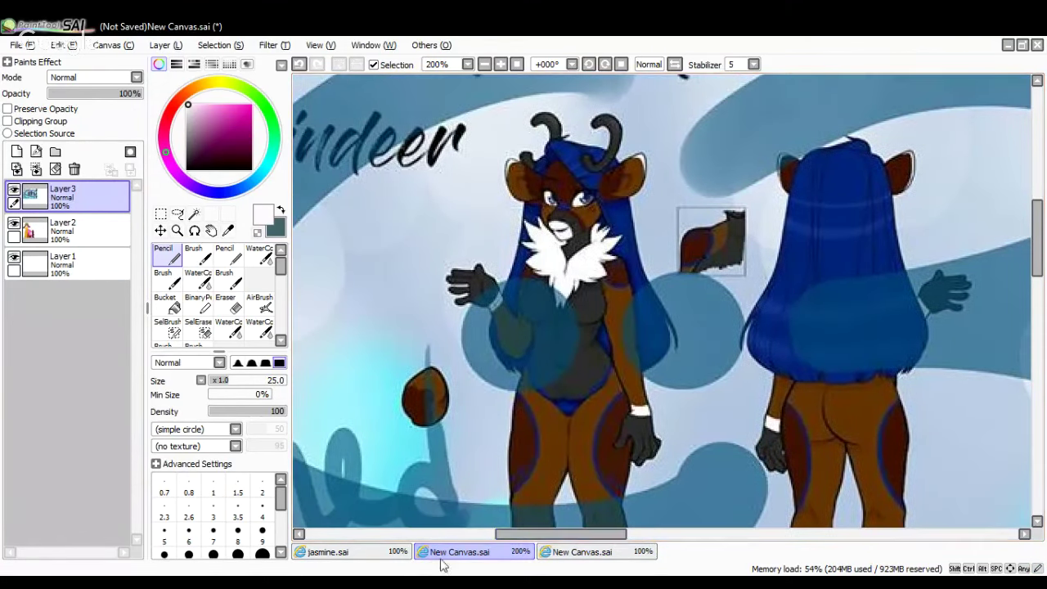
Return to the portrait canvas and paint the muzzle tip and chin white with the Pencil on Layer2
click(577, 556)
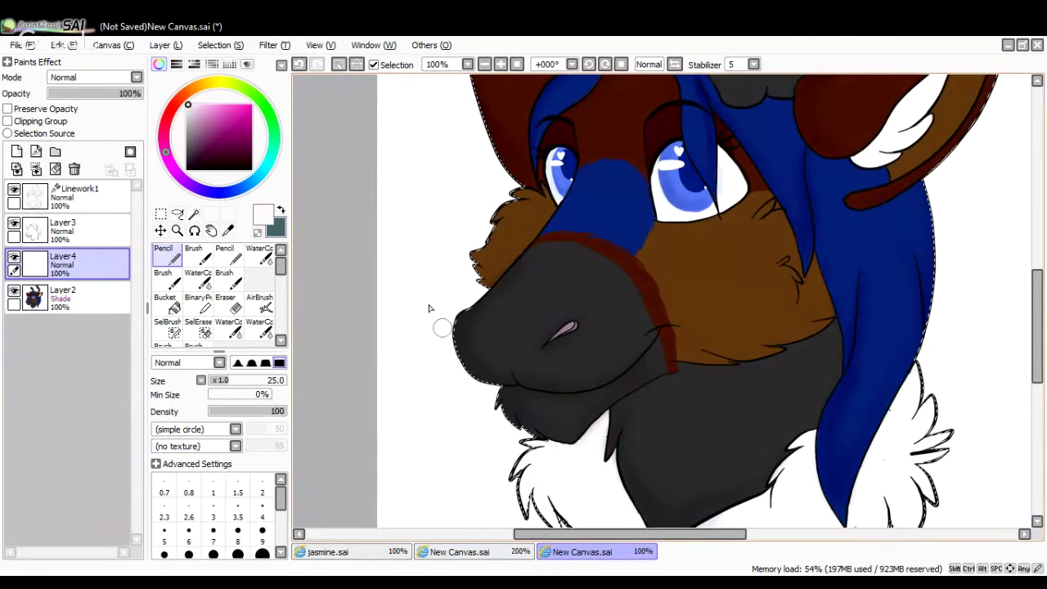
click(95, 298)
mouse_move(479, 382)
mouse_down()
mouse_move(461, 357)
mouse_move(474, 297)
mouse_move(467, 351)
mouse_move(479, 323)
mouse_move(503, 310)
mouse_move(551, 325)
mouse_up()
drag(561, 365, 574, 409)
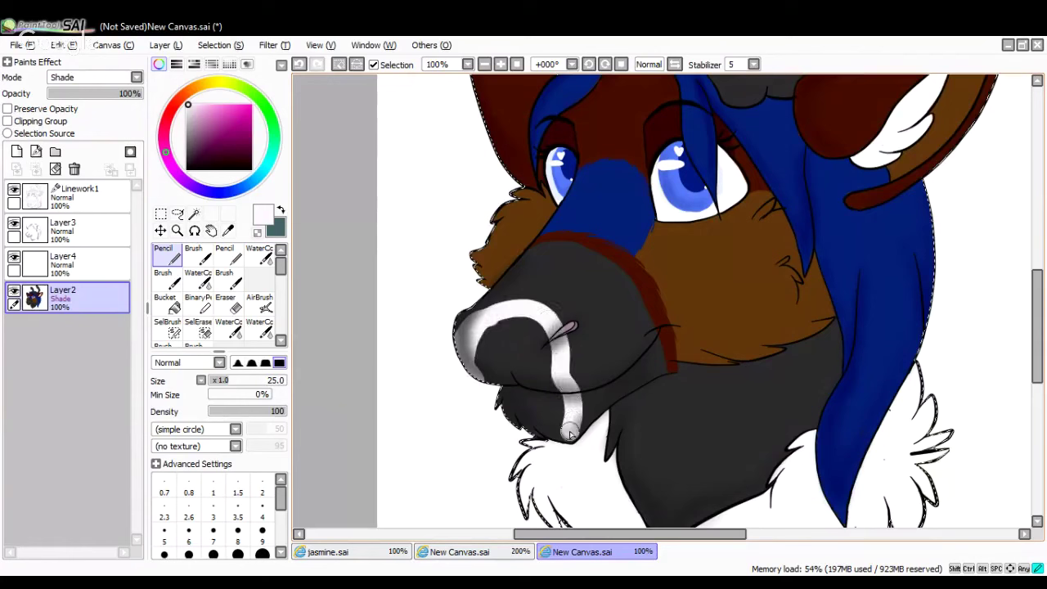
mouse_move(486, 391)
mouse_down()
mouse_move(498, 328)
mouse_move(523, 324)
mouse_move(556, 430)
mouse_move(513, 391)
mouse_move(516, 417)
mouse_move(501, 400)
mouse_move(559, 435)
mouse_move(493, 352)
mouse_move(534, 363)
mouse_move(545, 417)
mouse_move(533, 322)
mouse_move(554, 409)
mouse_move(448, 361)
mouse_move(461, 326)
mouse_move(499, 303)
mouse_move(539, 307)
mouse_move(572, 346)
mouse_move(586, 432)
mouse_up()
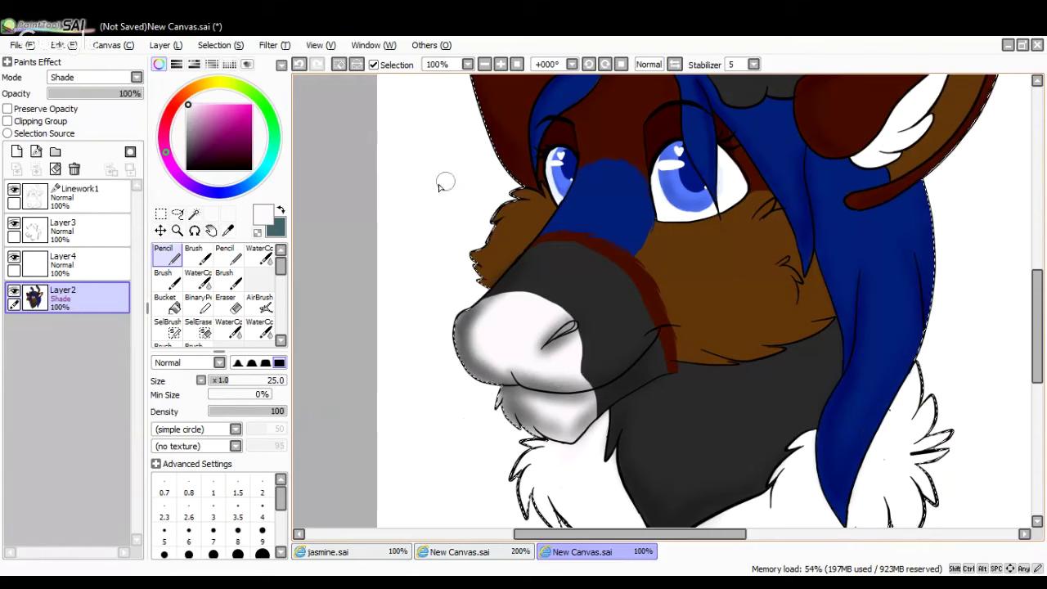
Paint the inside of the nostril light pink on Layer2, then shade its edge with dark purple
click(485, 65)
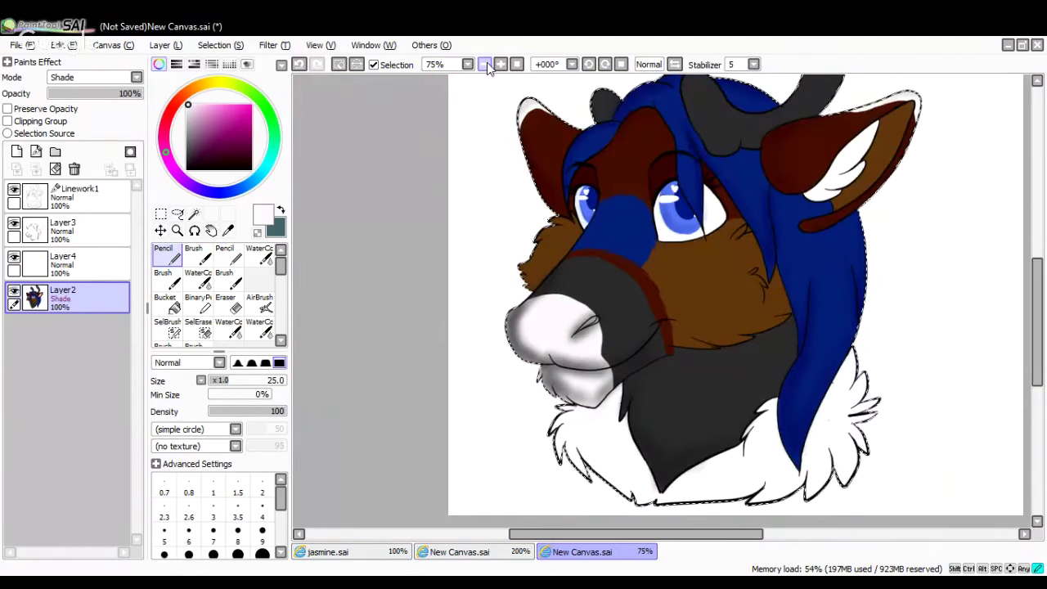
click(485, 65)
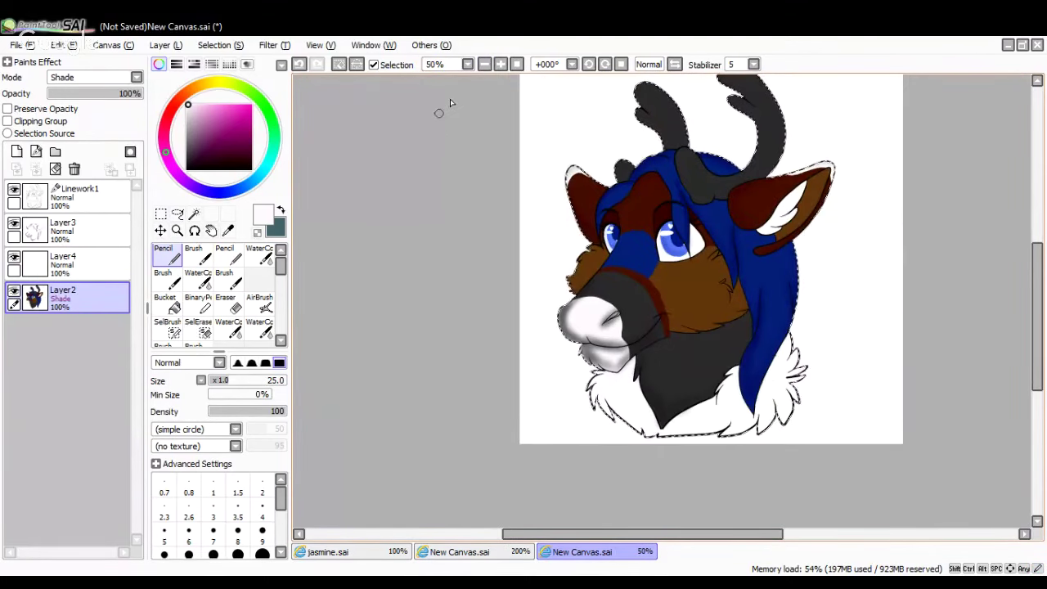
click(501, 65)
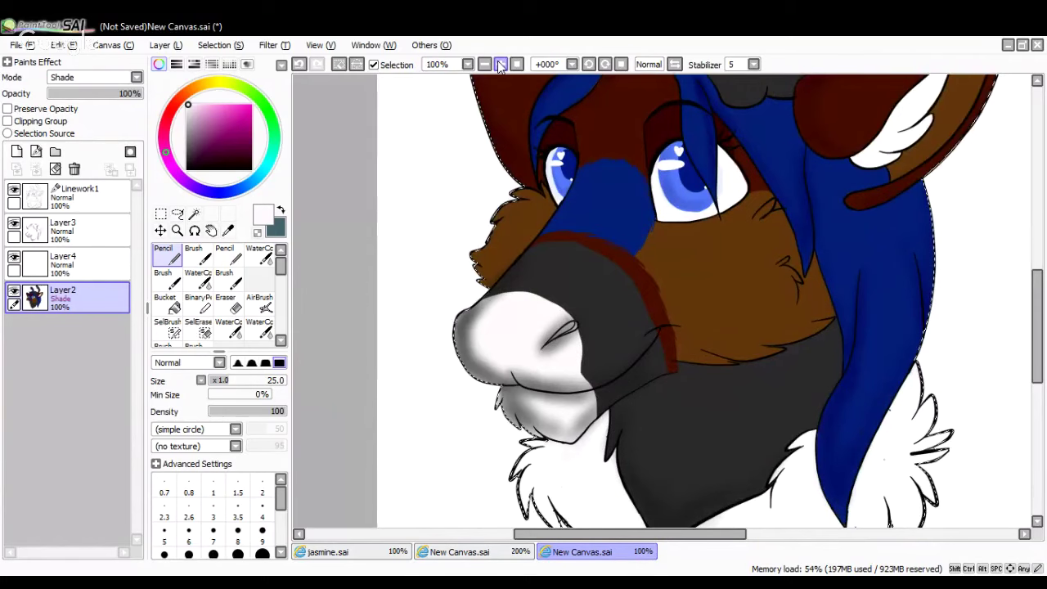
click(501, 65)
click(501, 65)
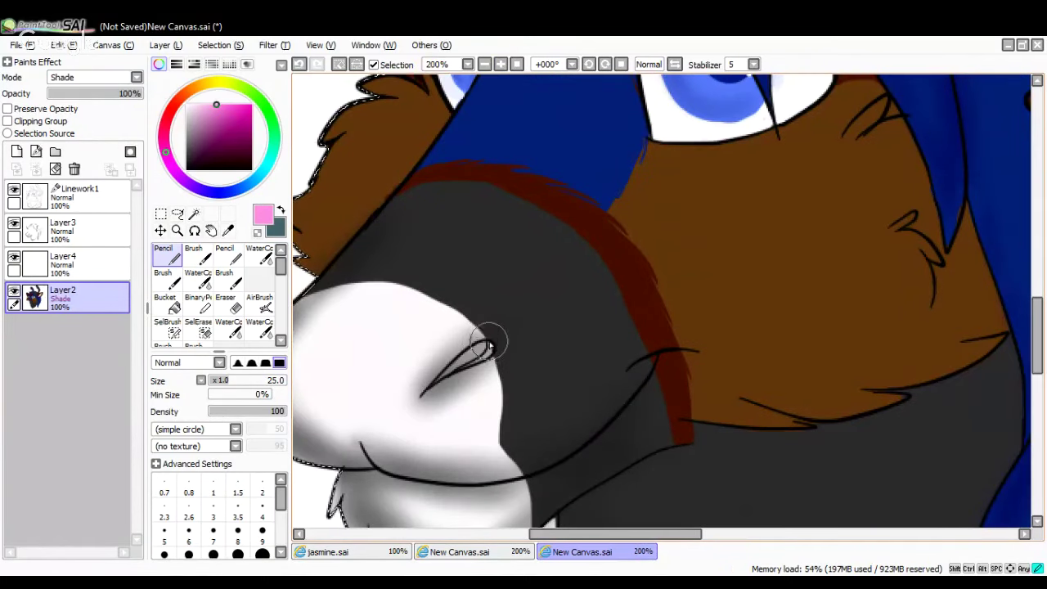
drag(479, 364, 482, 356)
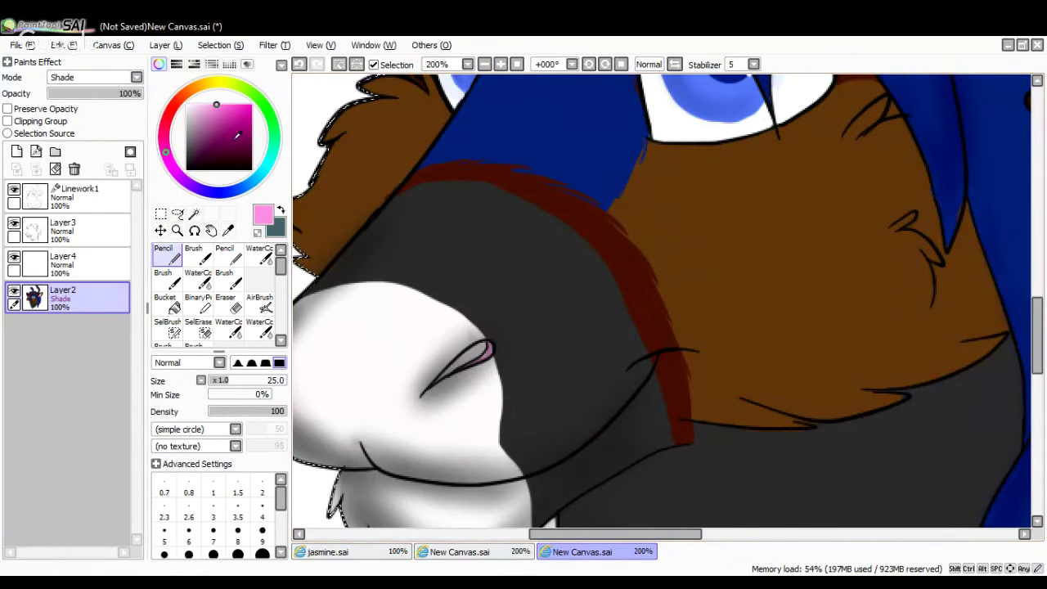
click(213, 132)
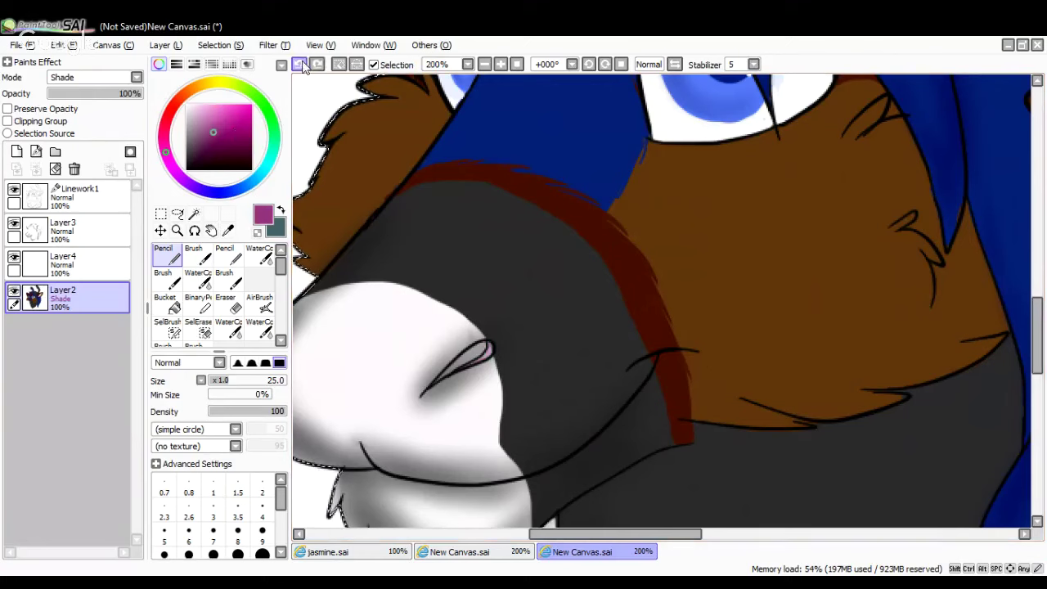
click(209, 105)
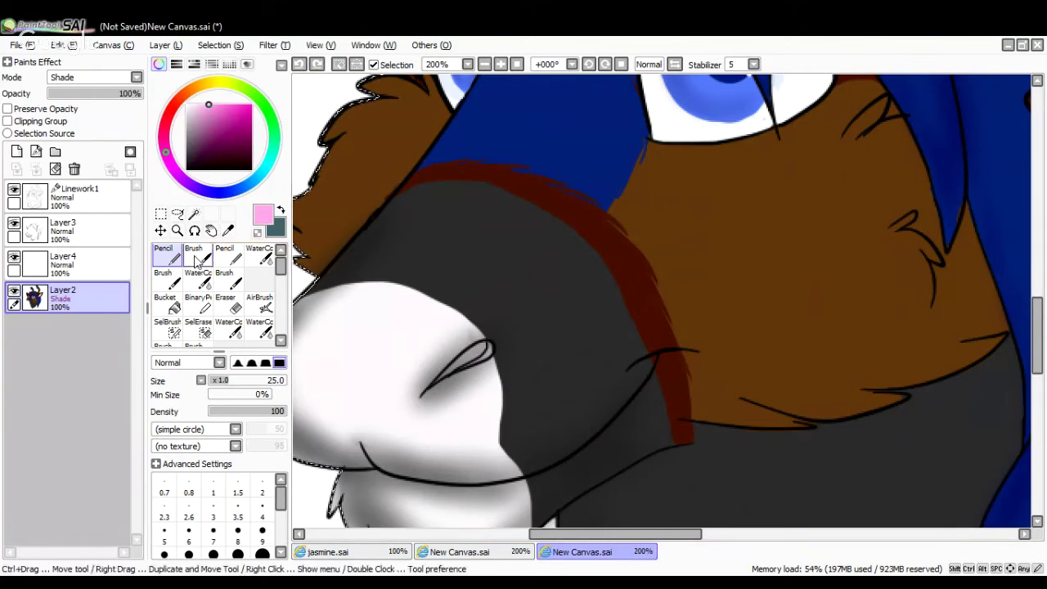
drag(479, 350, 471, 360)
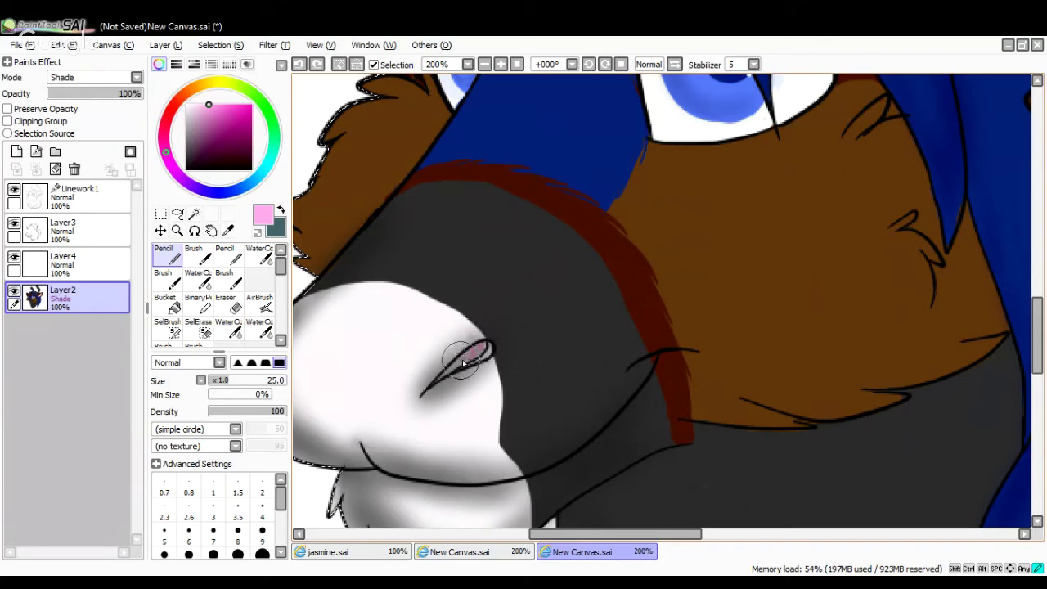
drag(482, 350, 491, 348)
click(210, 137)
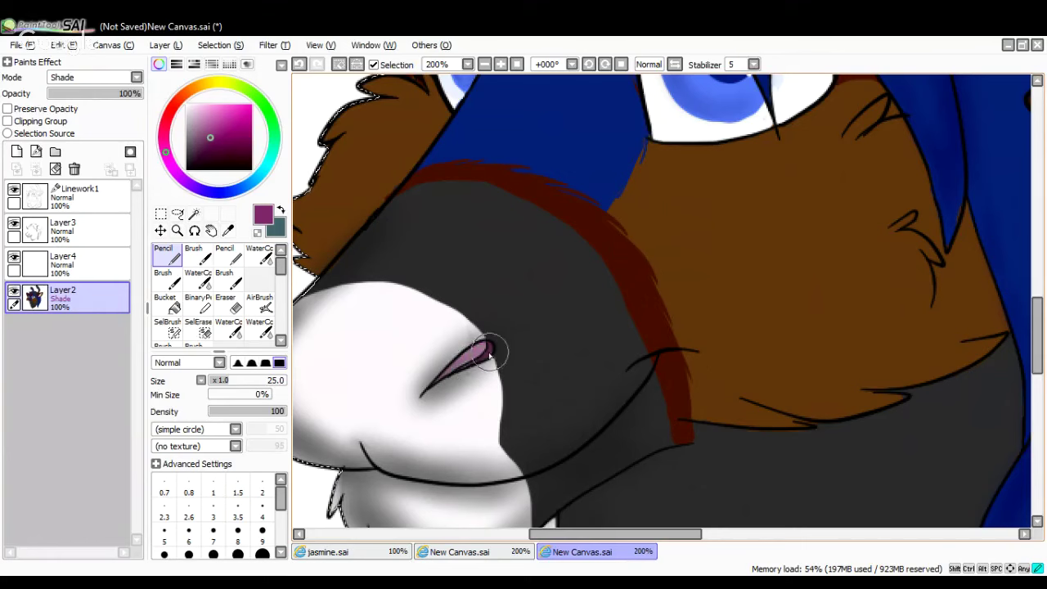
Make Layer4 active and choose a mid grey as the drawing colour for the eye shadows
click(484, 65)
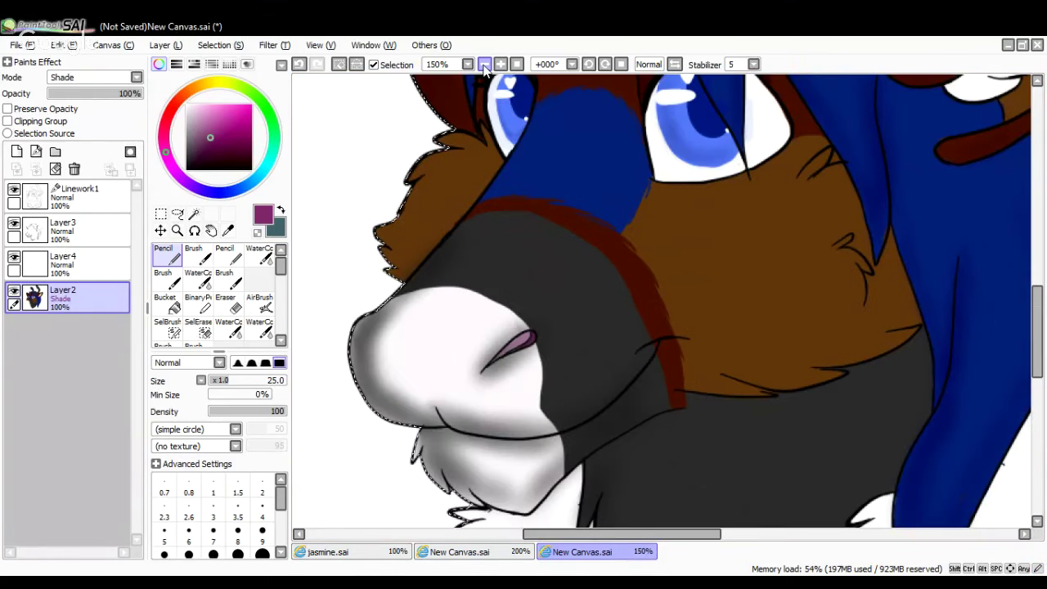
click(484, 64)
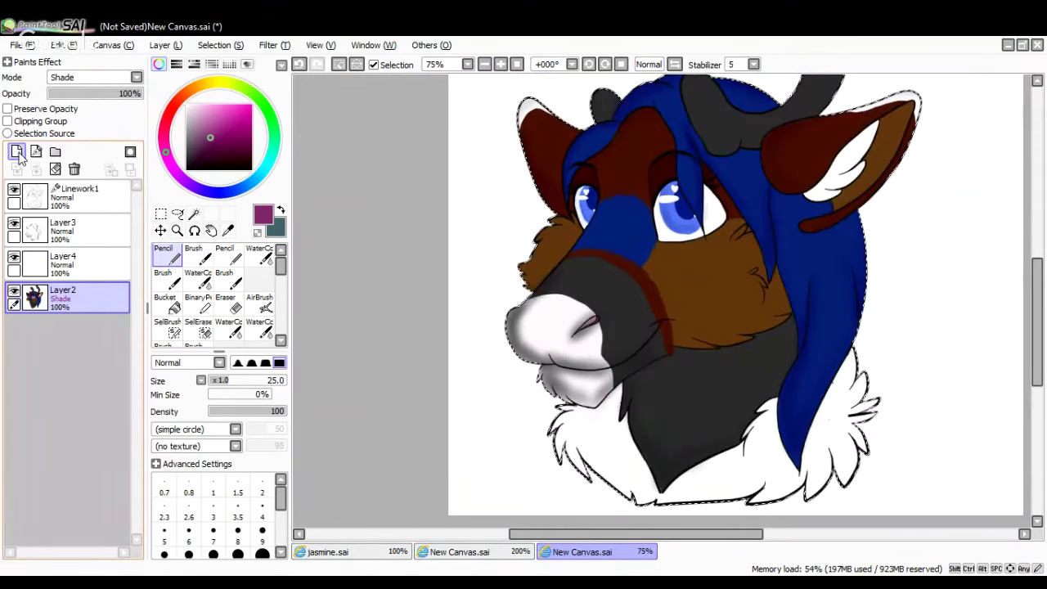
click(65, 263)
drag(197, 114, 168, 67)
click(501, 65)
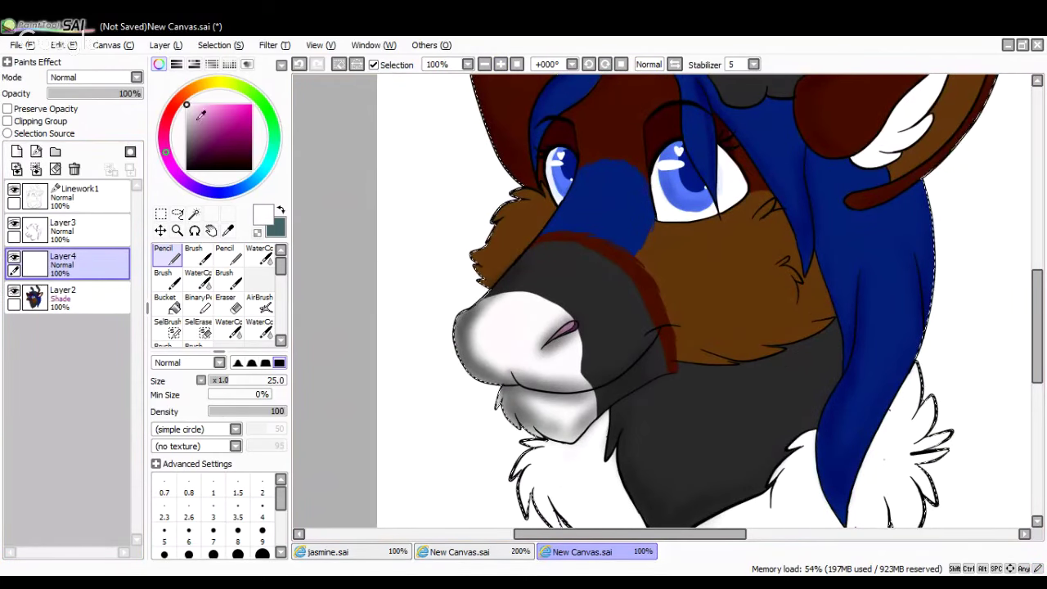
click(190, 119)
drag(189, 119, 186, 129)
Try grey AirBrush shading over the far eye on Layer4, then undo it
click(260, 303)
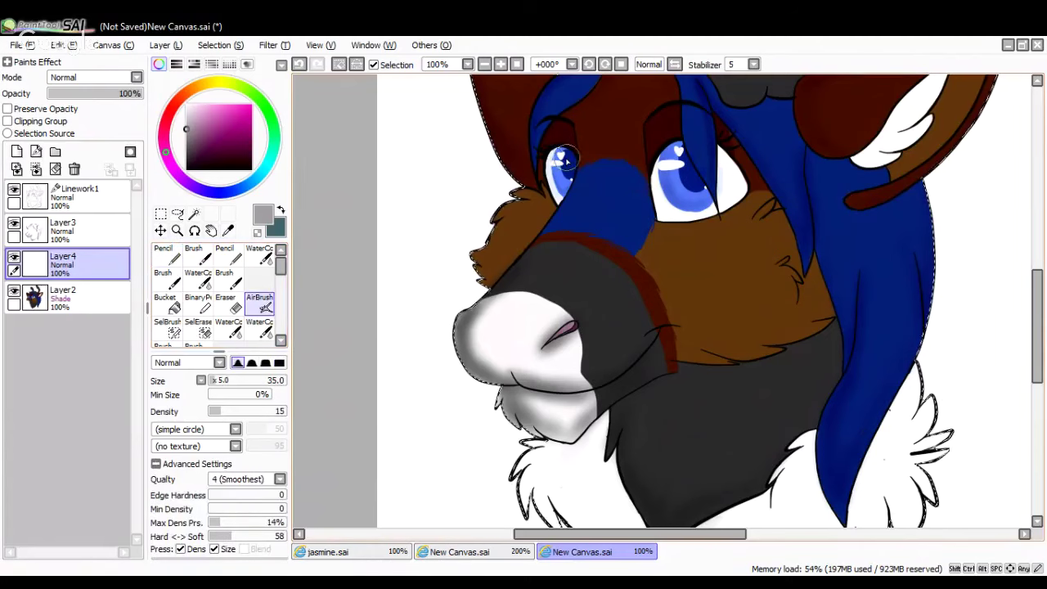
drag(570, 161, 560, 157)
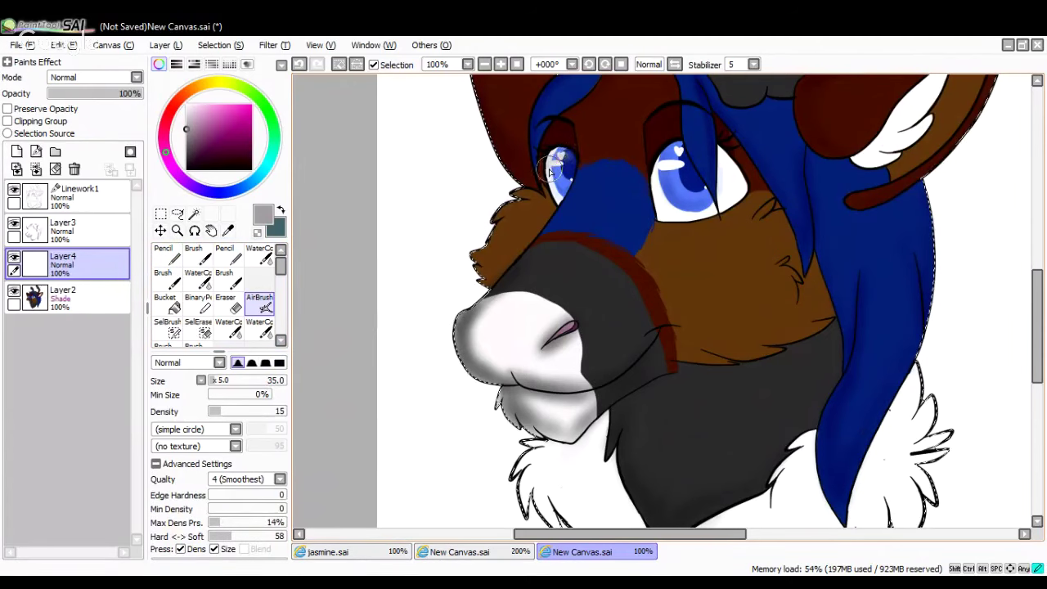
click(299, 63)
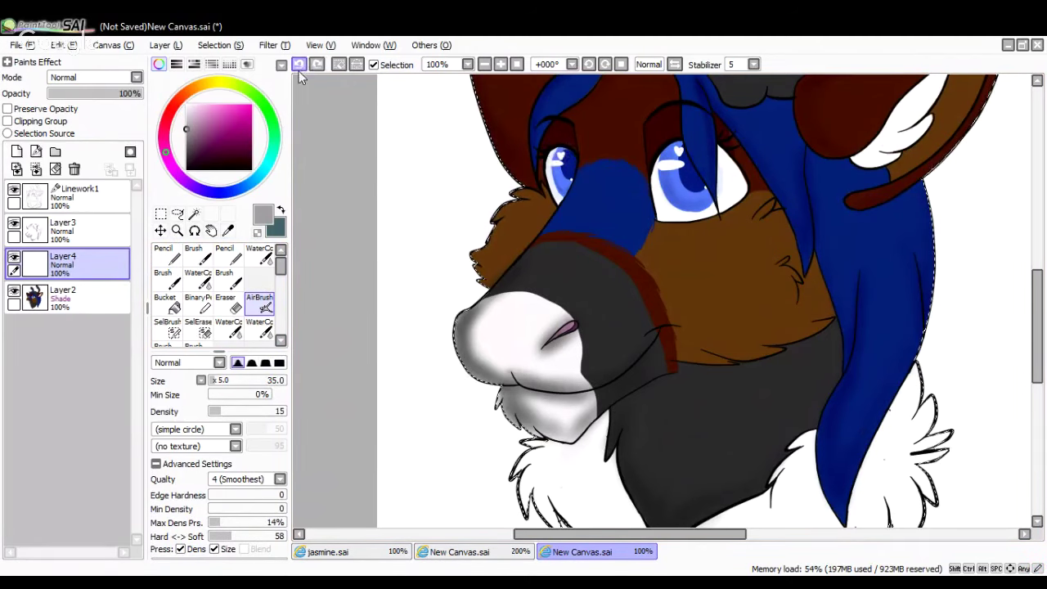
Paint grey Pencil shadows beneath the upper eyelids of both eyes on Layer4, including the white beside the hair strand
click(502, 64)
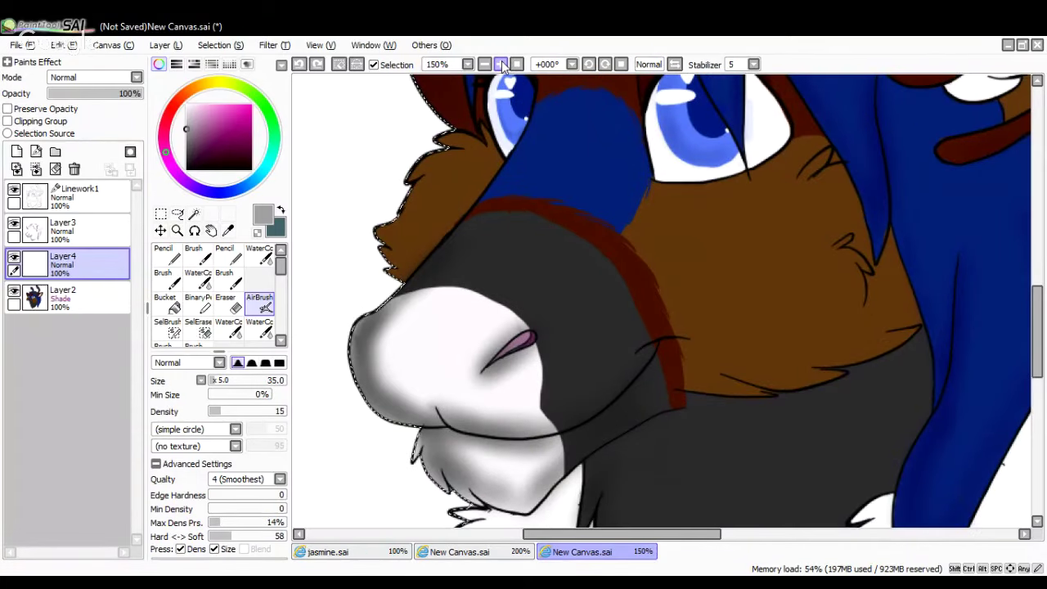
scroll(363, 237, up, 3)
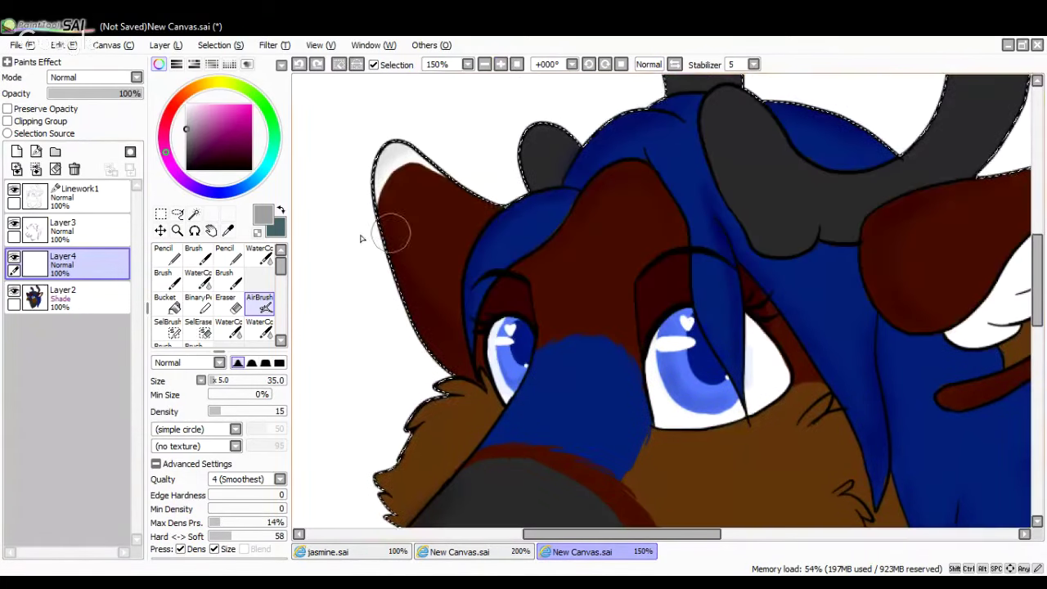
click(174, 256)
click(501, 64)
click(501, 64)
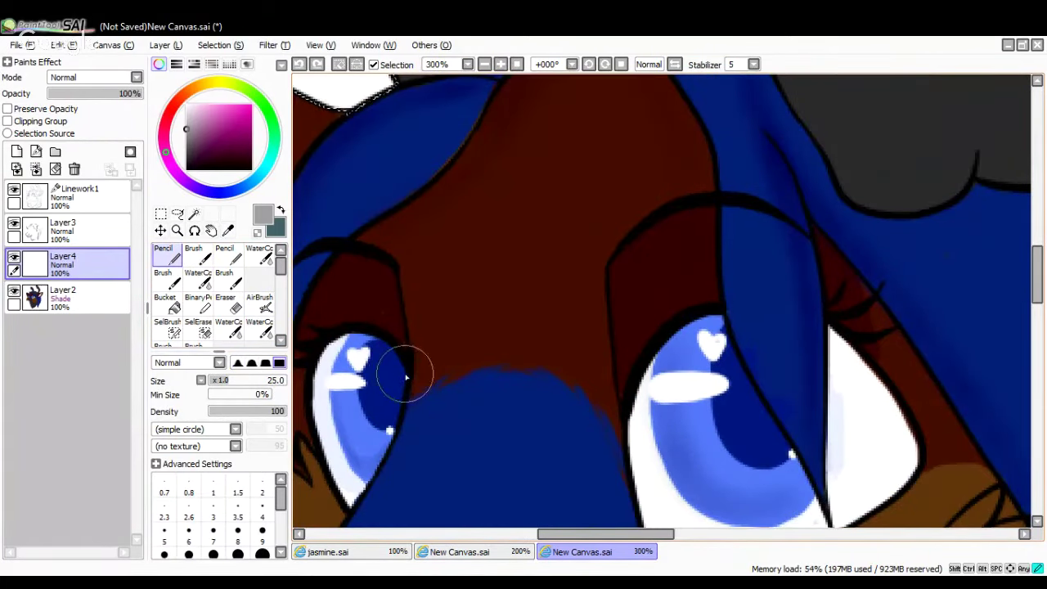
mouse_move(391, 360)
mouse_down()
mouse_move(353, 346)
mouse_move(319, 383)
mouse_up()
mouse_move(620, 425)
mouse_down()
mouse_move(654, 385)
mouse_move(733, 346)
mouse_move(722, 320)
mouse_move(684, 335)
mouse_move(639, 393)
mouse_move(694, 337)
mouse_move(712, 334)
mouse_move(658, 378)
mouse_up()
mouse_move(835, 358)
mouse_down()
mouse_move(877, 379)
mouse_move(830, 335)
mouse_move(823, 351)
mouse_move(884, 374)
mouse_move(889, 397)
mouse_move(891, 388)
mouse_up()
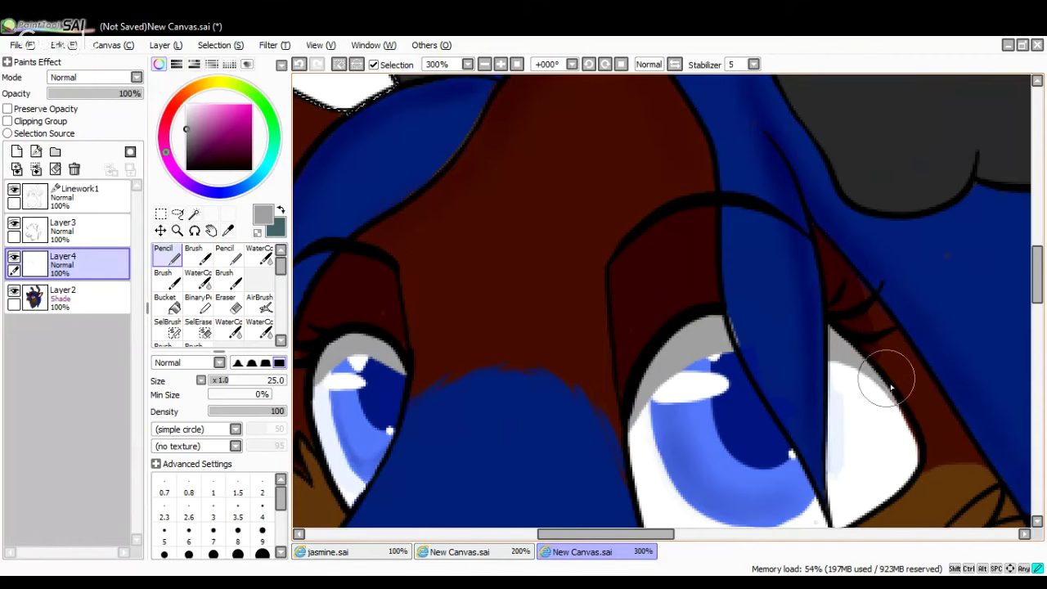
Lower the opacity of the eye shadow layer, Layer4, to 35%
click(485, 66)
click(485, 66)
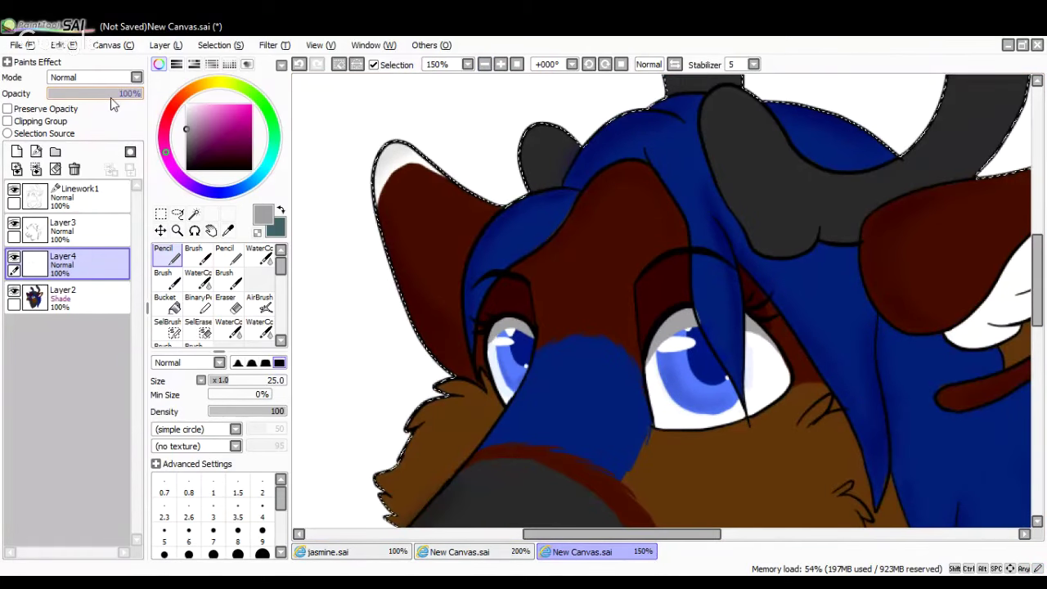
drag(111, 98, 83, 96)
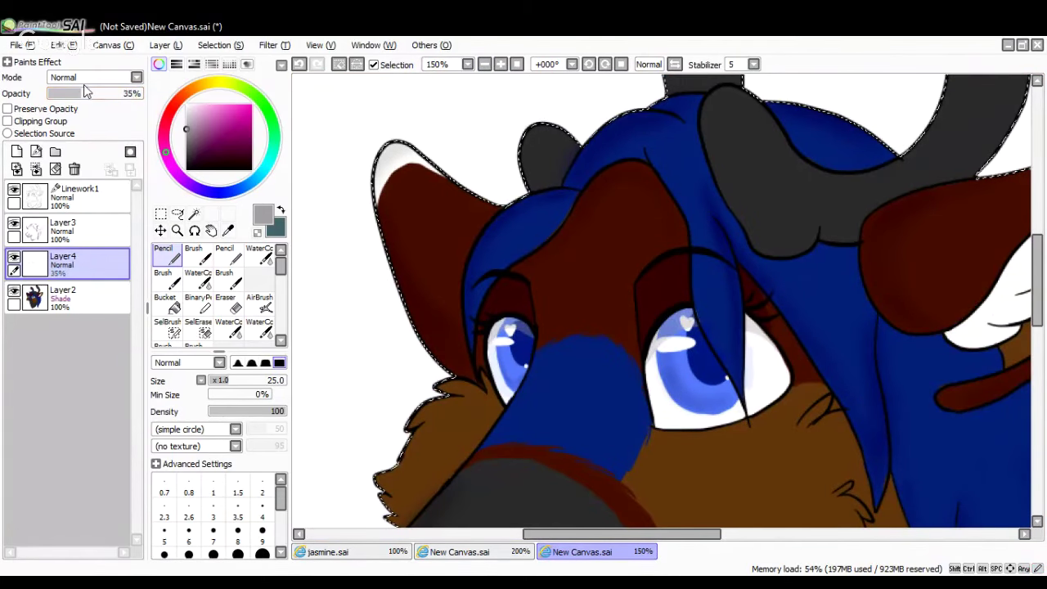
Add a new layer above Layer4 and set the drawing colour to white
drag(1041, 273, 1042, 291)
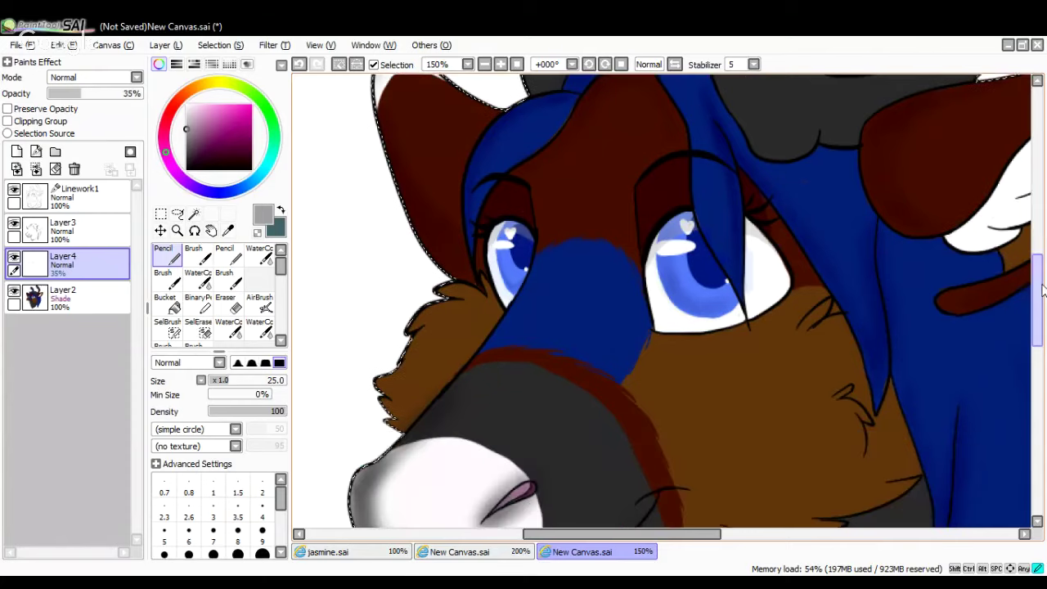
click(486, 65)
click(486, 65)
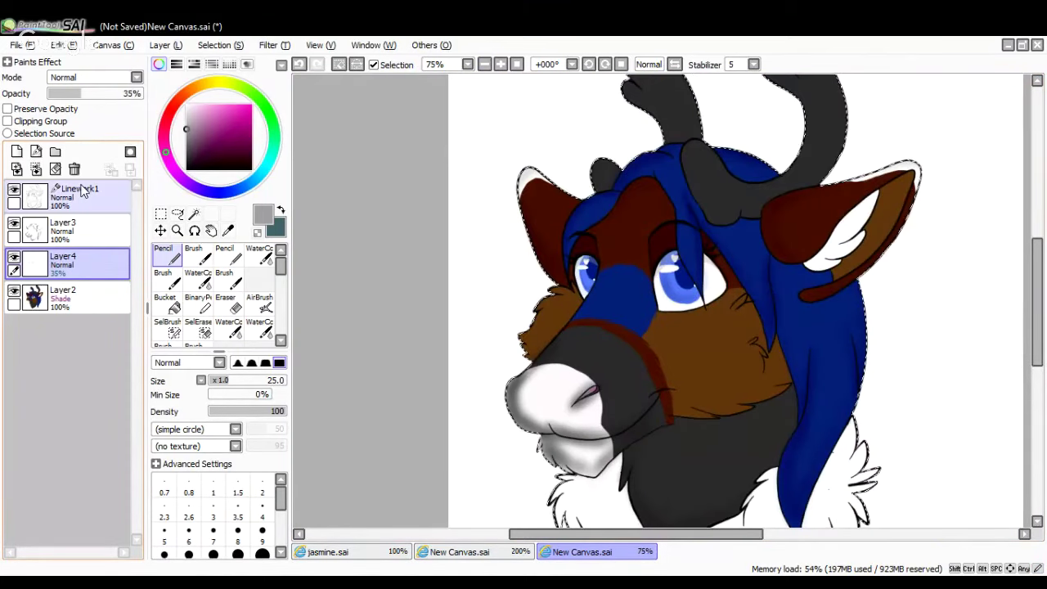
click(16, 151)
click(187, 105)
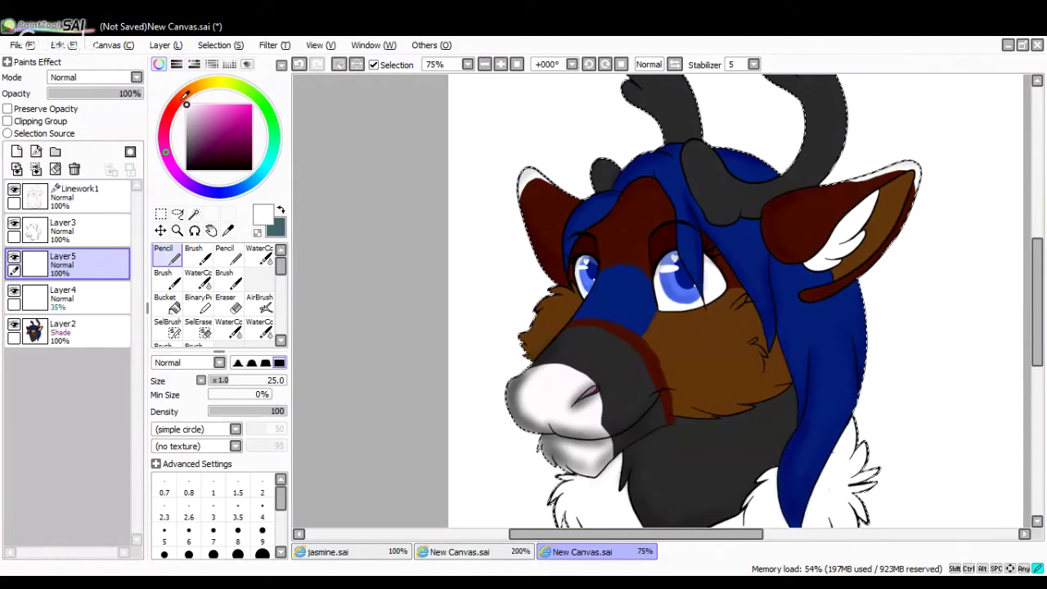
Try white Pencil fur strokes inside both cheeks on Layer5, then undo them all
click(500, 65)
click(500, 64)
mouse_move(838, 385)
mouse_down()
mouse_move(825, 395)
mouse_move(850, 422)
mouse_up()
drag(456, 311, 431, 319)
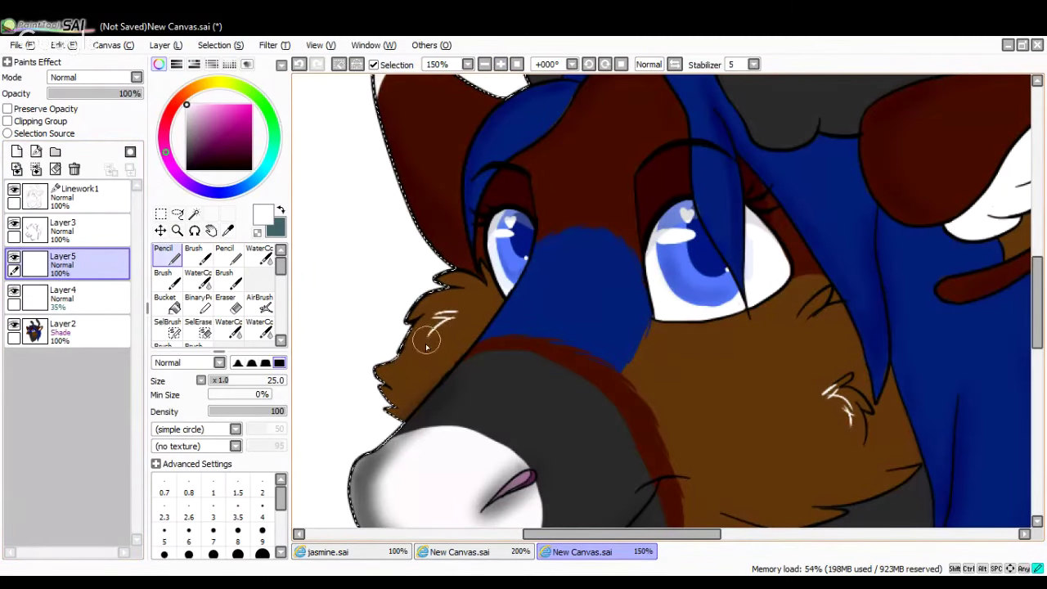
click(299, 65)
click(300, 65)
click(300, 64)
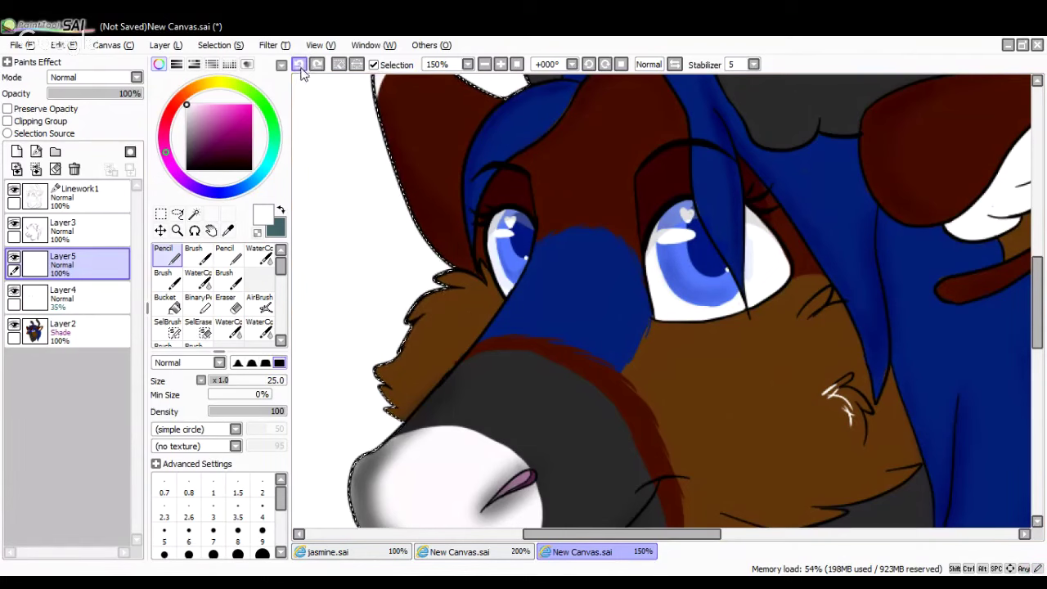
click(299, 64)
click(299, 65)
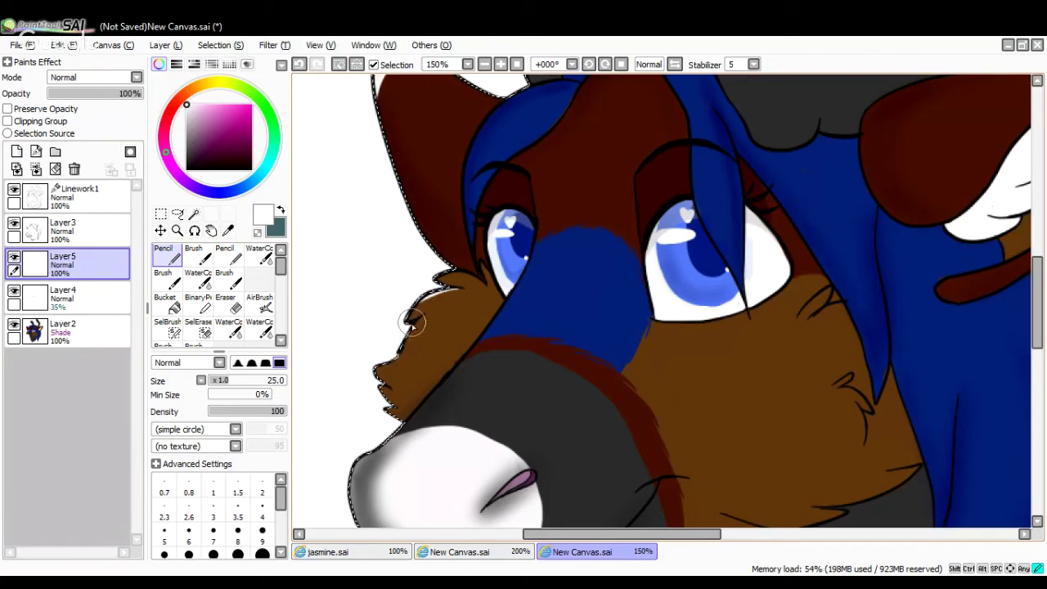
Paint white fur tips along the outer edge of the far cheek on Layer5, undoing and redrawing unsatisfactory strokes
click(300, 65)
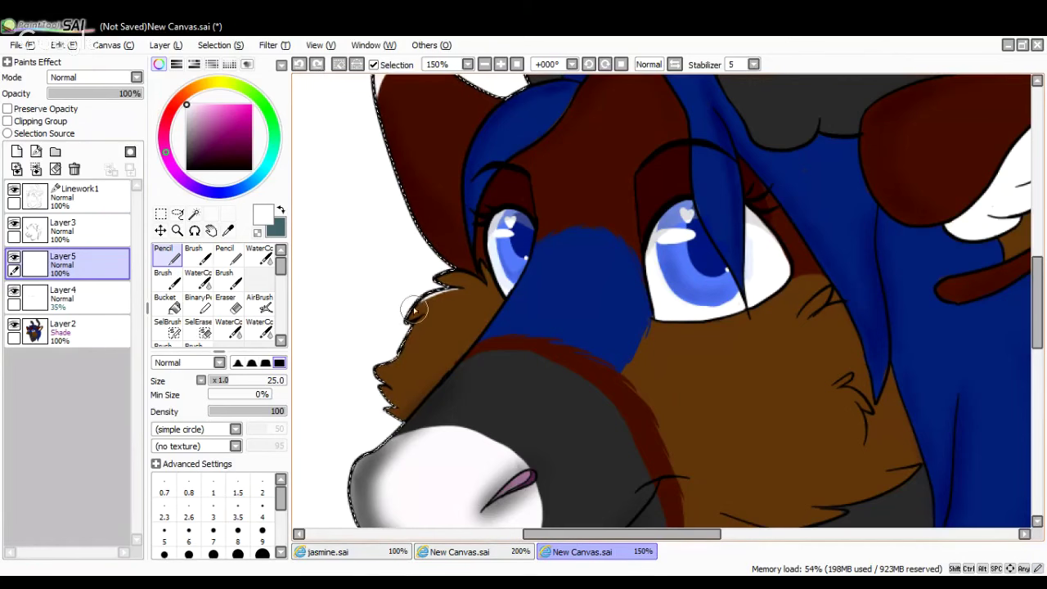
drag(421, 313, 396, 333)
click(299, 65)
click(300, 64)
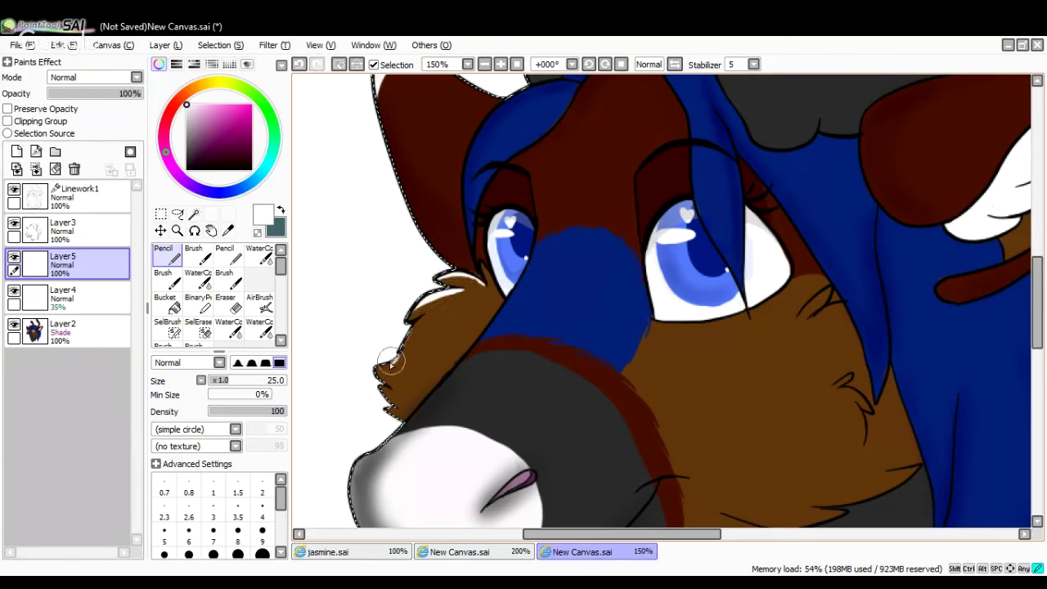
drag(389, 380, 393, 403)
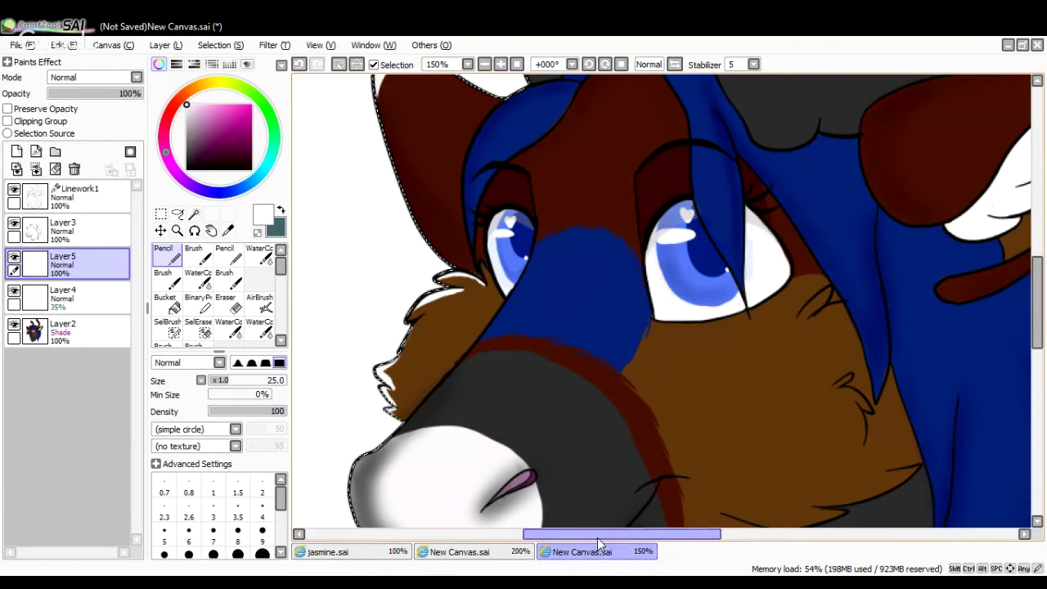
Paint white Pencil fur highlights beneath the near eye and along the lower edge of the near cheek on Layer5
drag(597, 534, 642, 530)
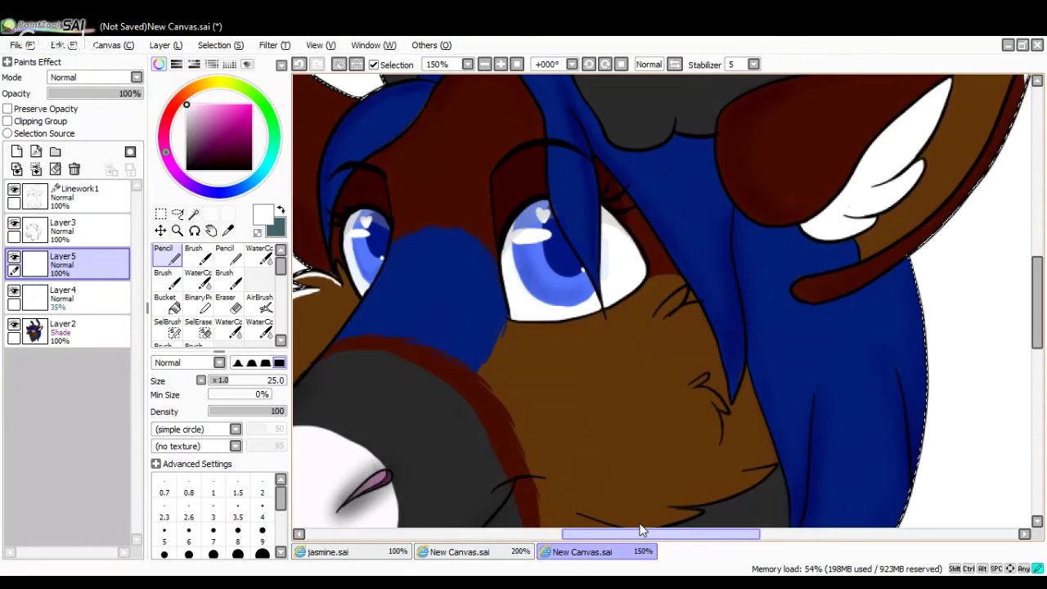
scroll(732, 300, down, 3)
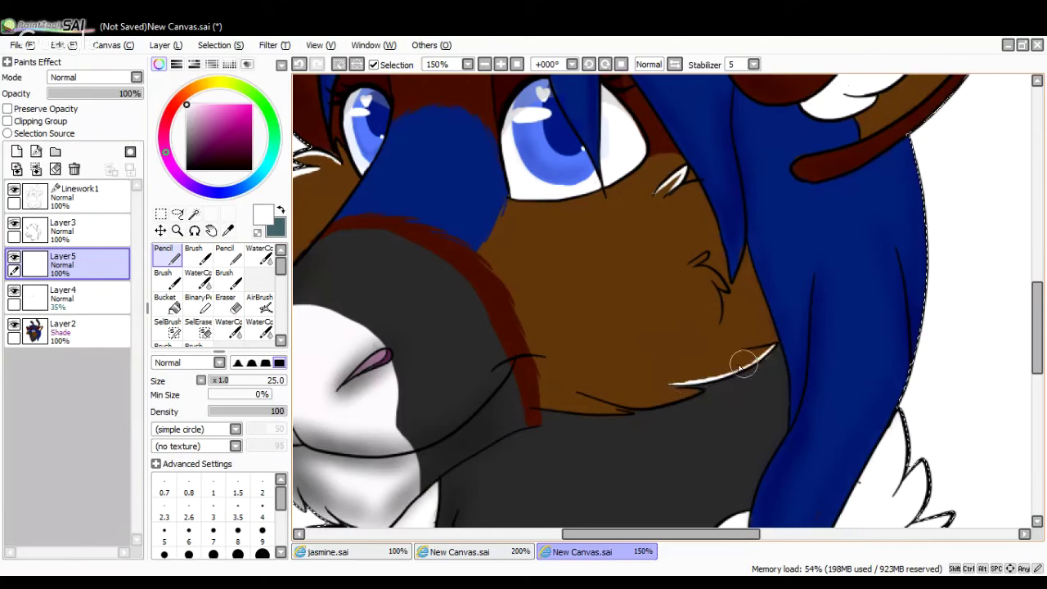
drag(578, 392, 594, 398)
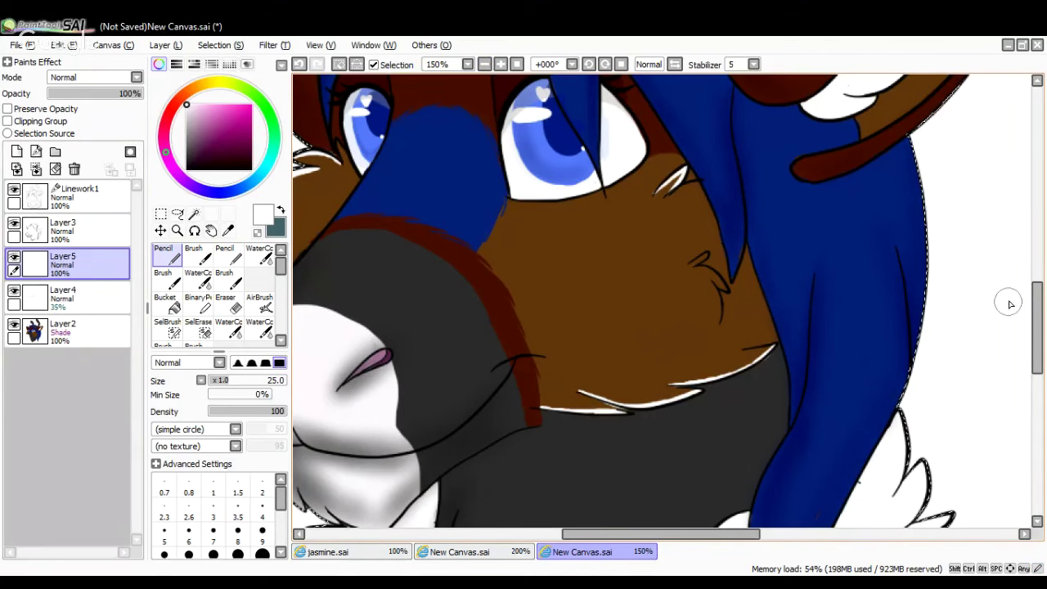
Paint white highlights along the front edge of the dark neck, from below the chin to its lower point
scroll(1015, 302, down, 5)
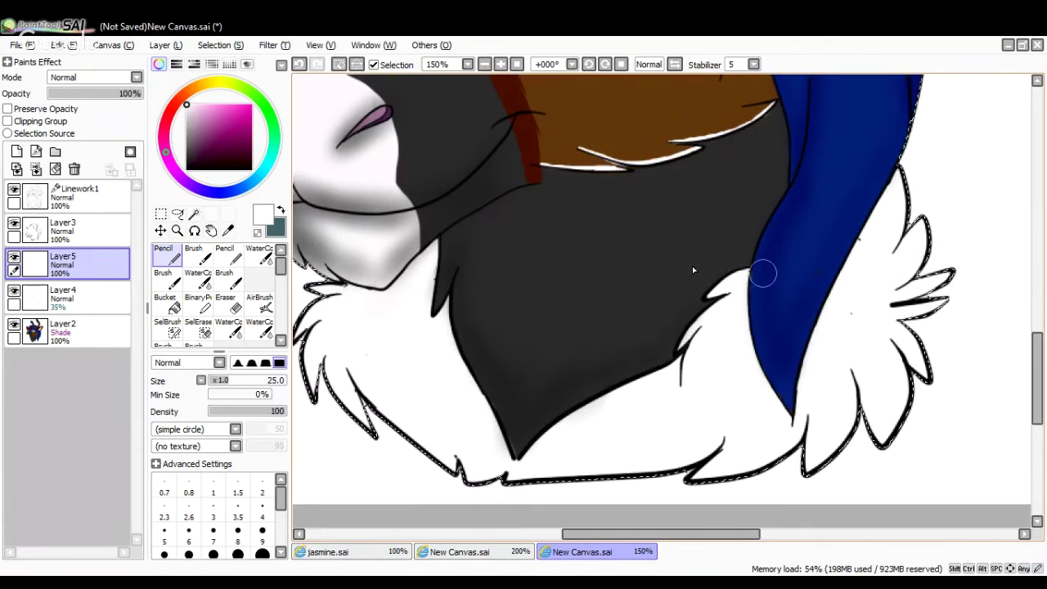
mouse_move(438, 237)
mouse_down()
mouse_move(440, 303)
mouse_move(463, 357)
mouse_up()
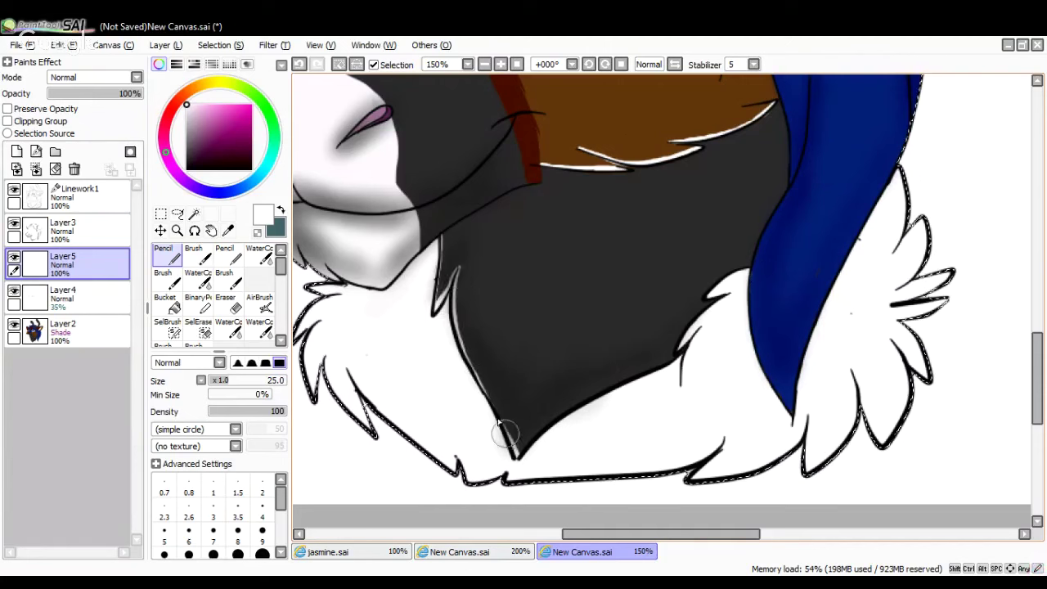
mouse_move(455, 293)
mouse_down()
mouse_move(463, 352)
mouse_move(519, 472)
mouse_up()
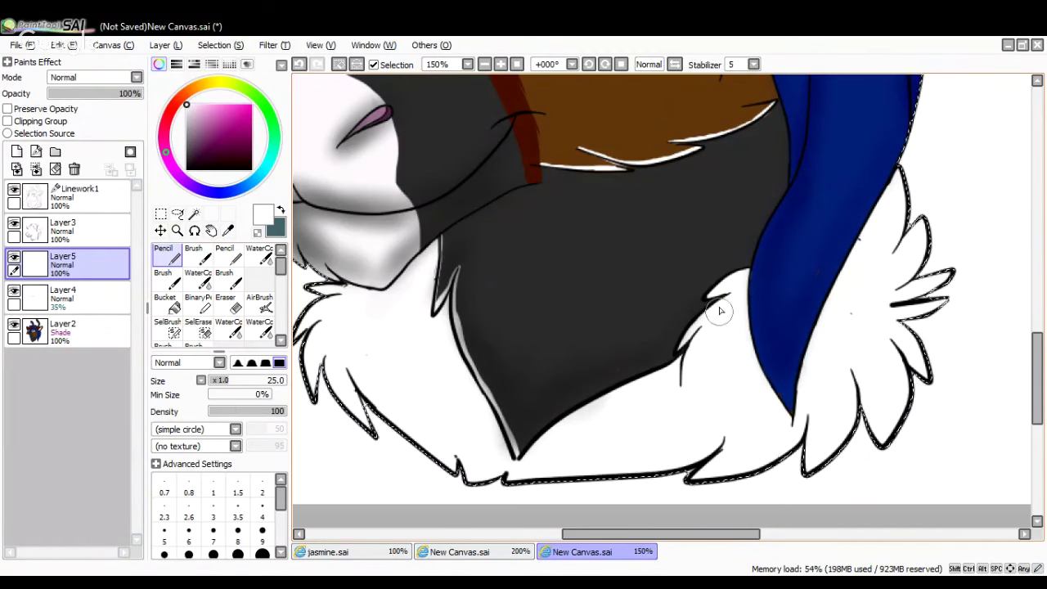
Try white highlight strokes along the outer edge of the far ear, then undo them
click(485, 65)
click(485, 65)
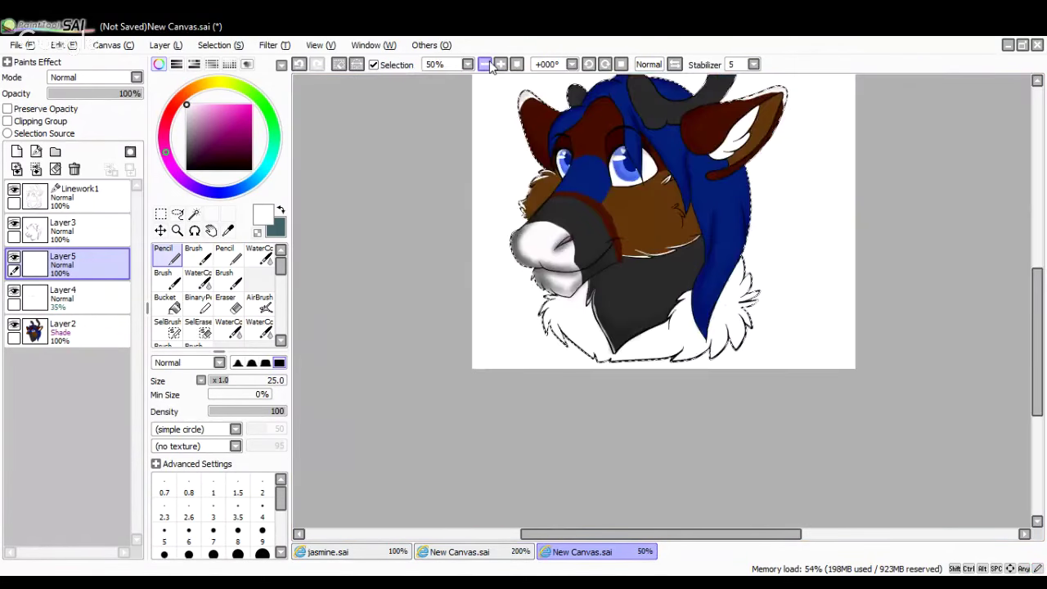
click(501, 65)
drag(1044, 340, 1042, 254)
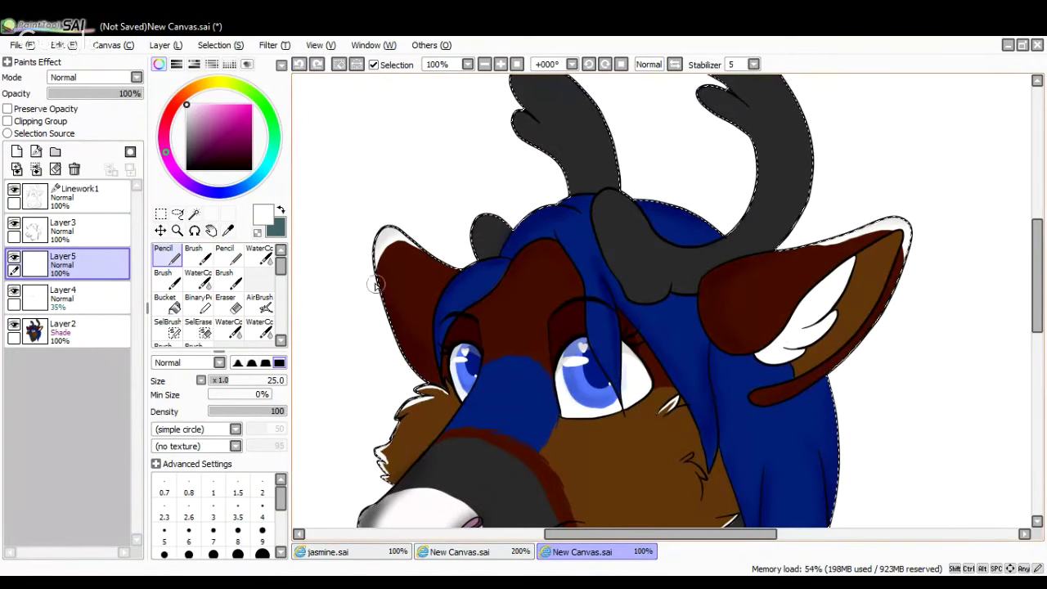
drag(396, 342, 417, 387)
drag(379, 283, 391, 318)
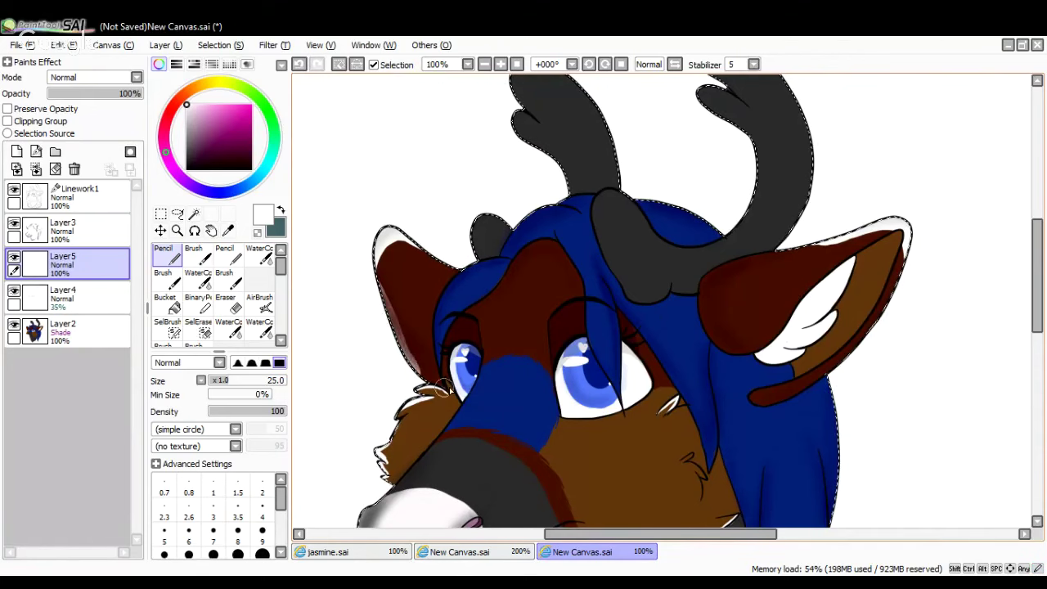
click(300, 64)
click(299, 63)
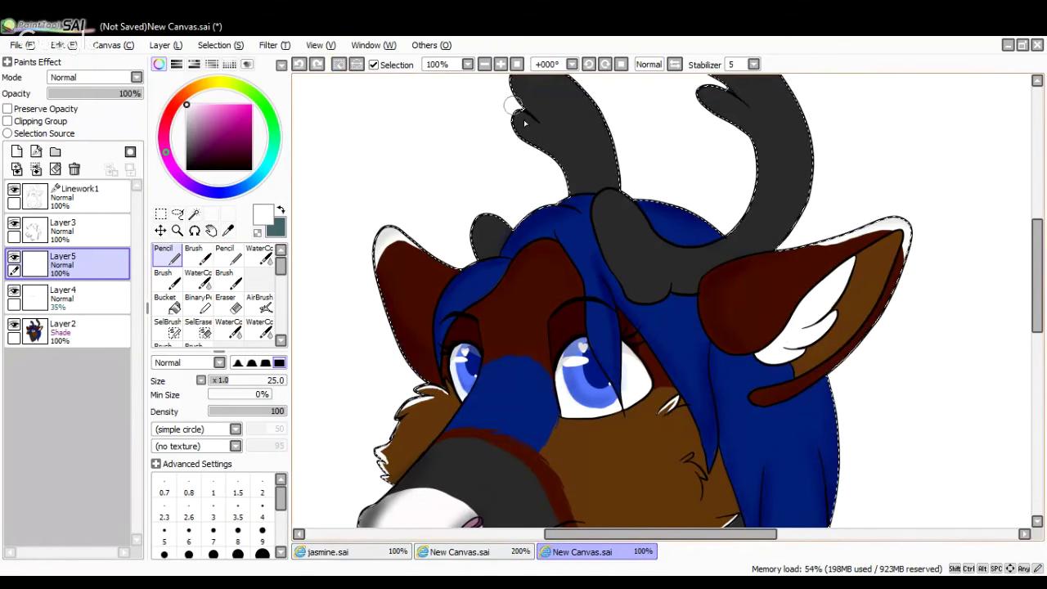
Paint white highlights along the crown of the blue hair and the forelock crossing the near eye, undoing the first attempt
click(502, 64)
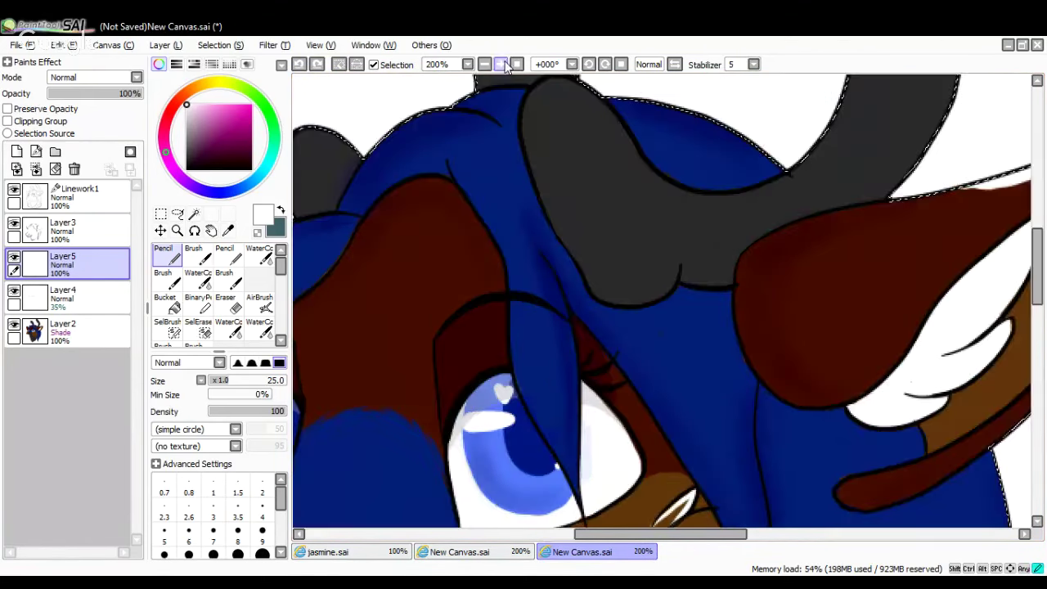
mouse_move(450, 163)
mouse_down()
mouse_move(469, 195)
mouse_move(450, 167)
mouse_move(484, 214)
mouse_up()
key(ctrl+z)
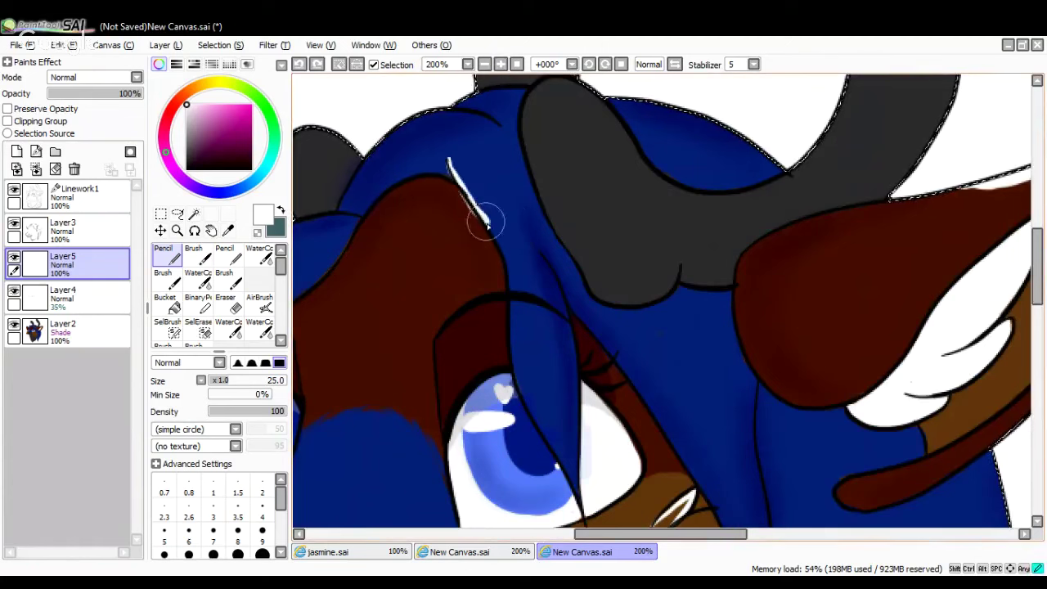
key(ctrl+z)
mouse_move(495, 125)
mouse_down()
mouse_move(406, 125)
mouse_move(340, 210)
mouse_up()
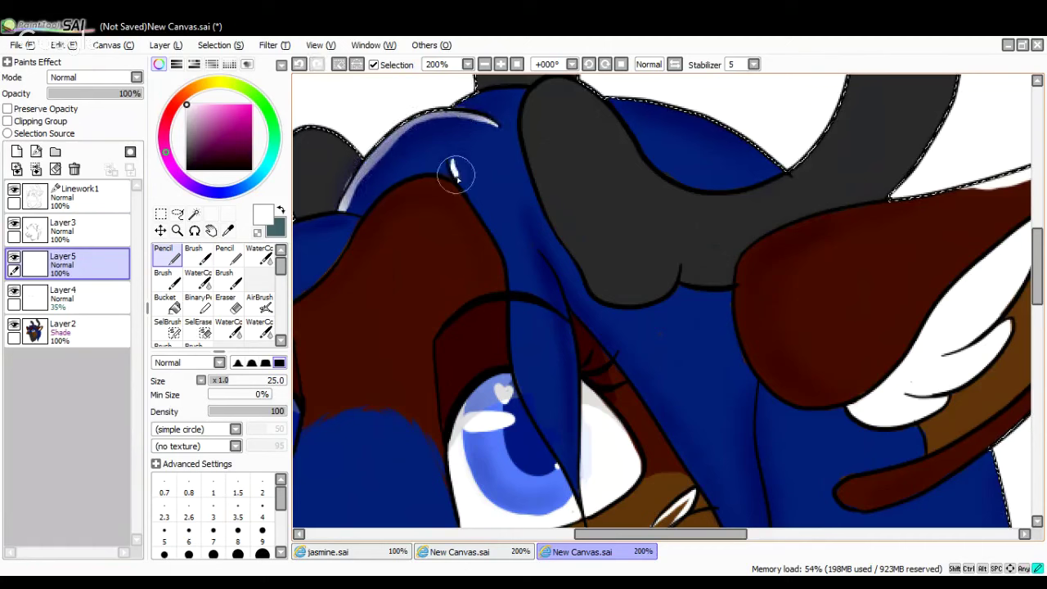
mouse_move(473, 200)
mouse_down()
mouse_move(511, 276)
mouse_move(514, 366)
mouse_up()
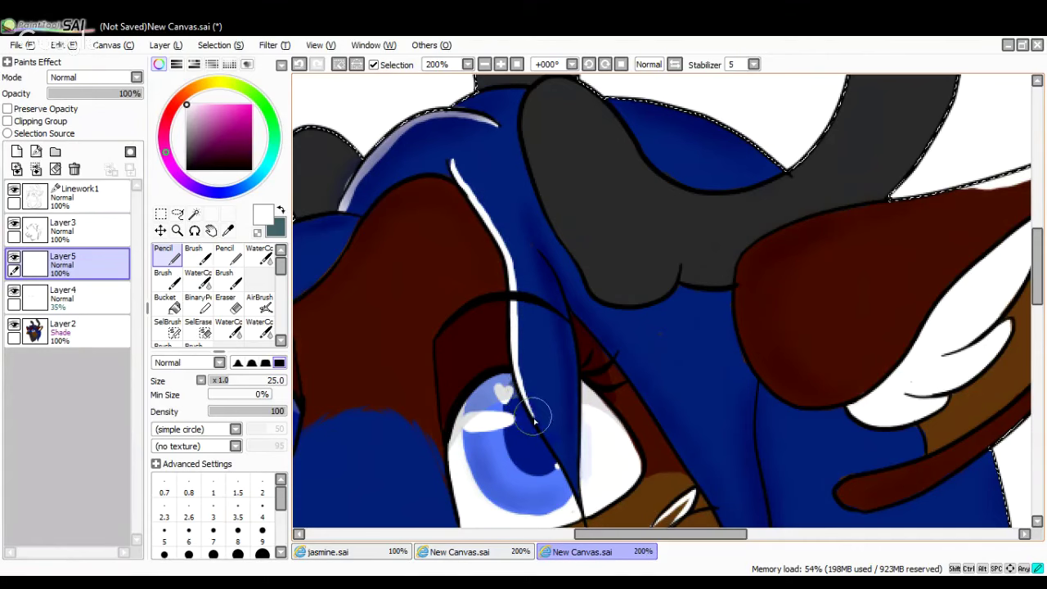
Highlight in white the pointed hair strand beside the near ear and the outer edge of the long hair below it
drag(1037, 284, 1036, 310)
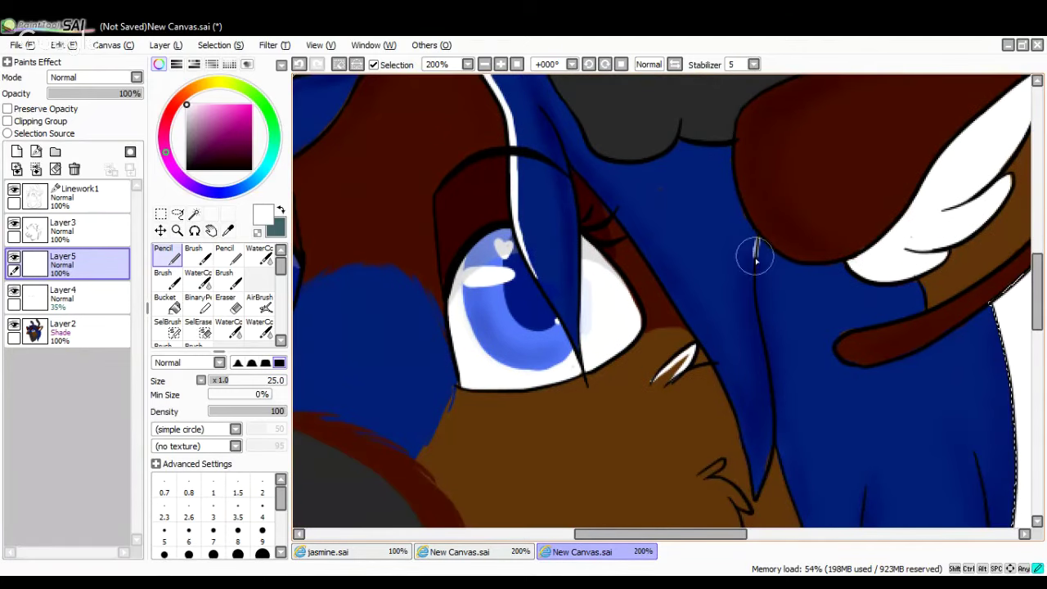
drag(755, 296, 764, 474)
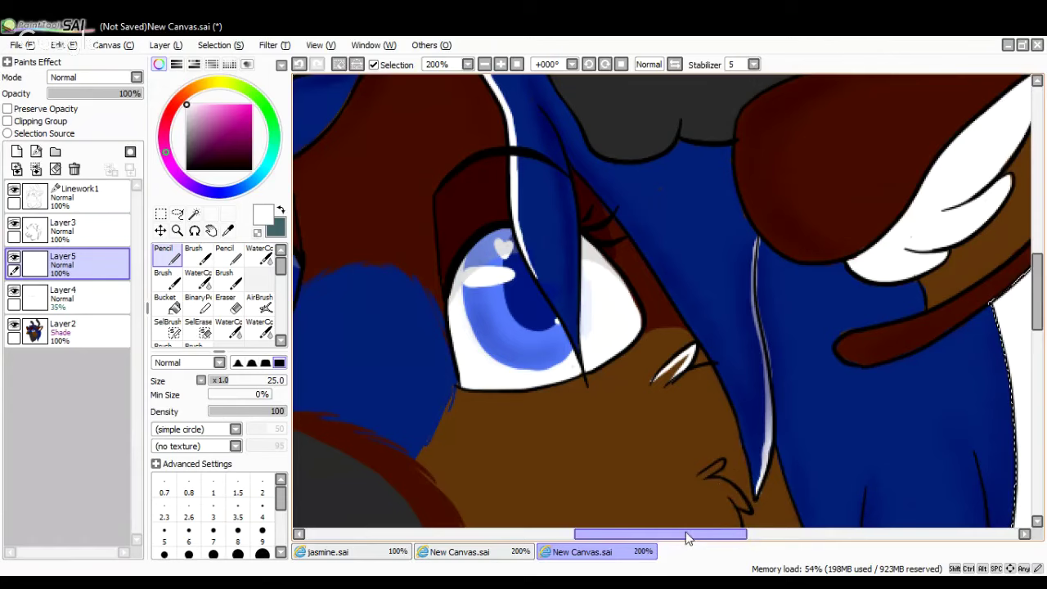
drag(686, 532, 714, 531)
scroll(977, 303, down, 3)
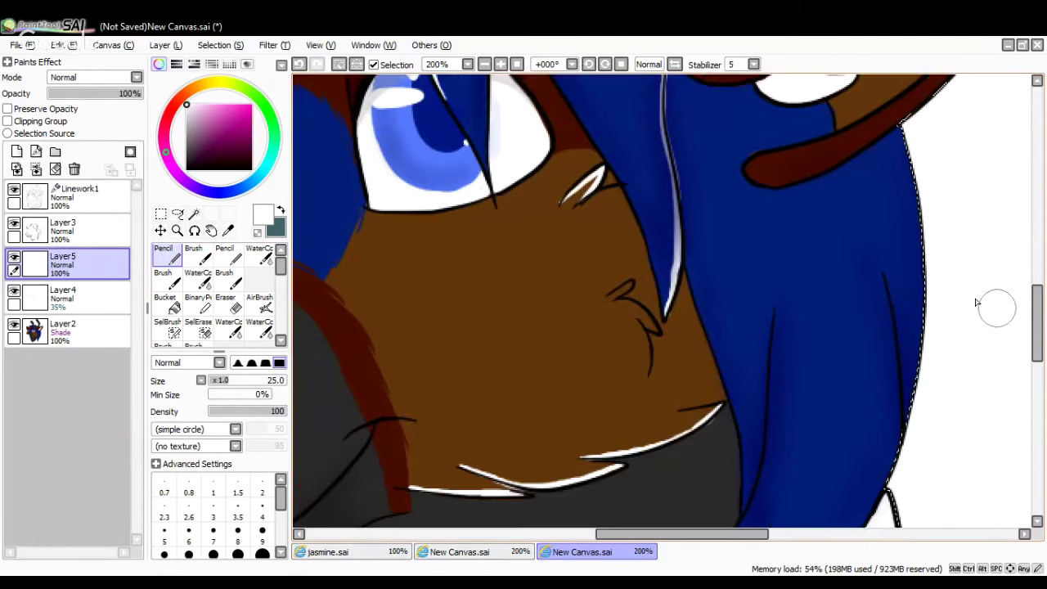
mouse_move(900, 122)
mouse_down()
mouse_move(923, 389)
mouse_move(892, 482)
mouse_up()
Paint white highlights on the inner strand and lower end of the long blue hair, redrawing the first inner stroke
drag(1037, 323, 1037, 351)
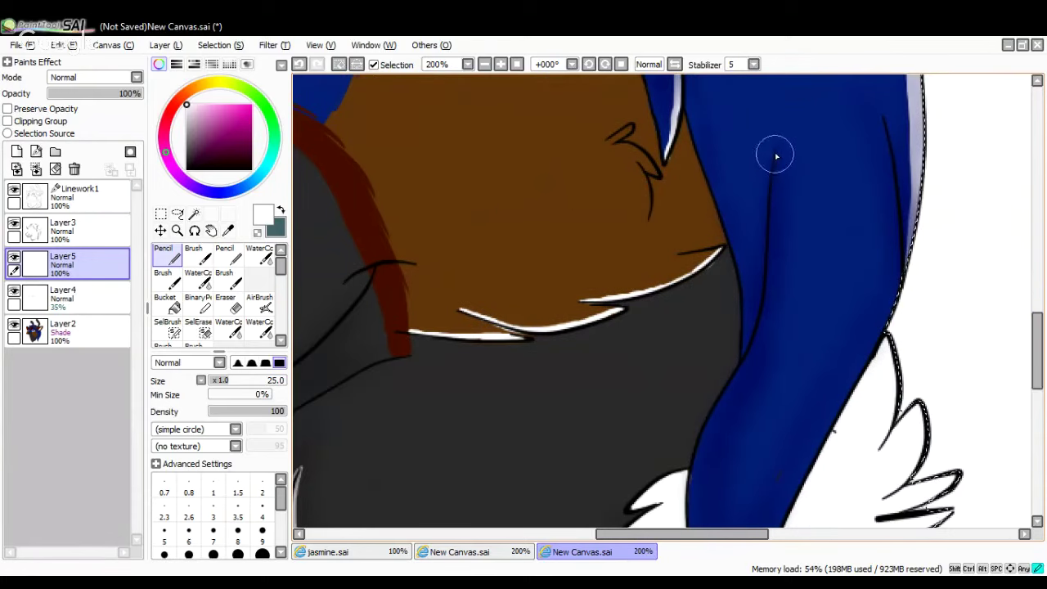
drag(779, 172, 773, 229)
click(299, 64)
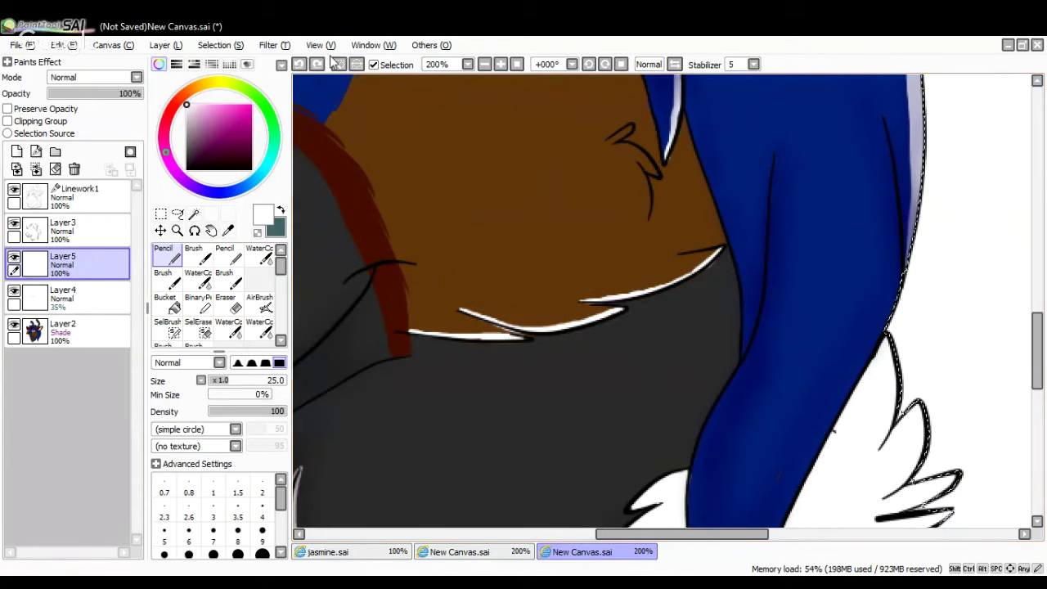
mouse_move(776, 152)
mouse_down()
mouse_move(770, 292)
mouse_move(742, 367)
mouse_up()
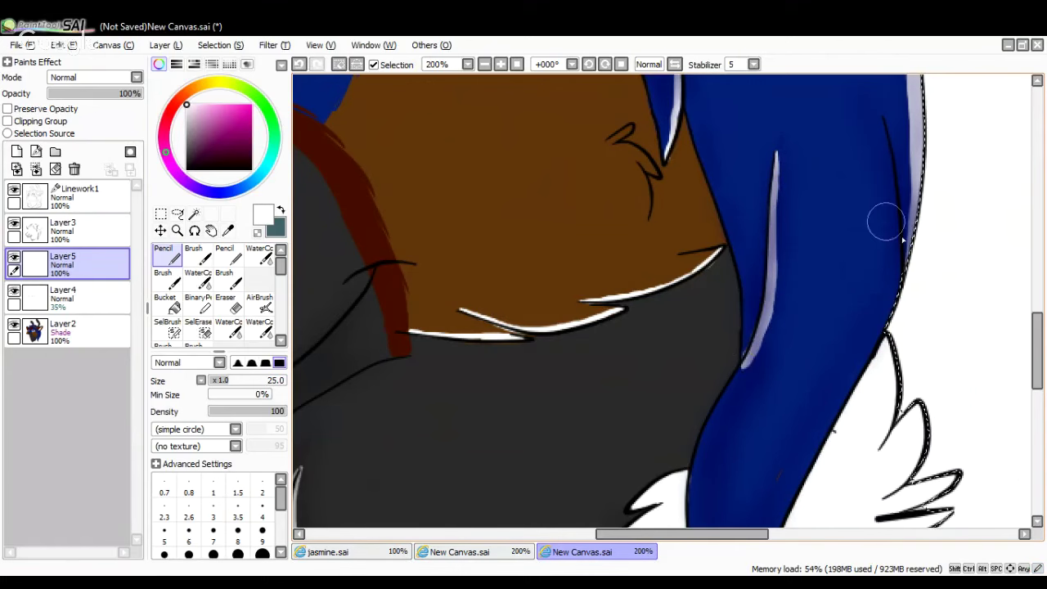
drag(1035, 319, 1032, 338)
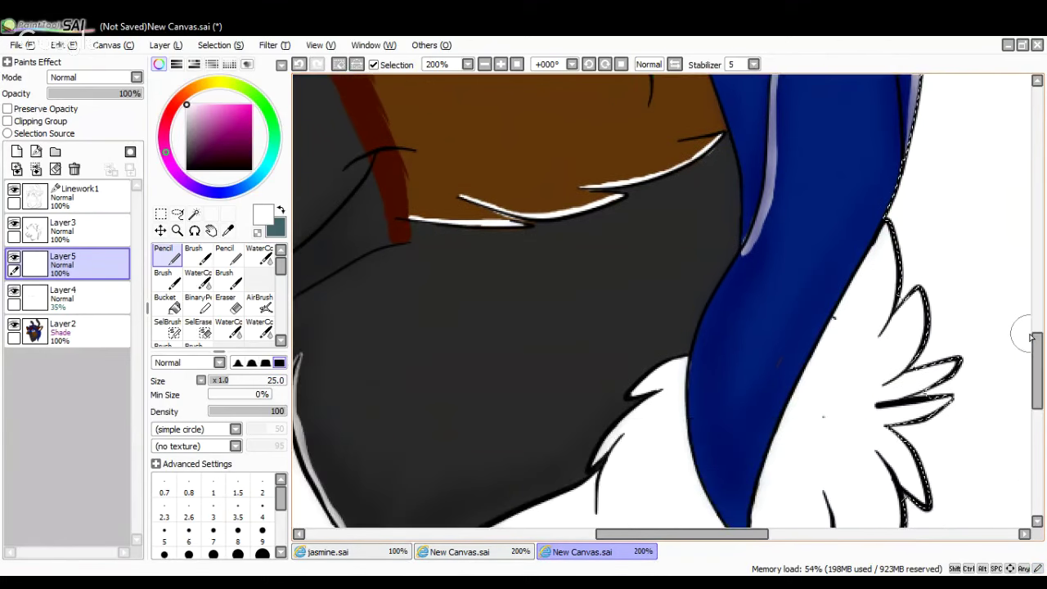
mouse_move(736, 252)
mouse_down()
mouse_move(717, 296)
mouse_move(695, 384)
mouse_move(702, 469)
mouse_move(748, 523)
mouse_up()
Paint a white highlight along the inner edge of the fringe above the far eye, undoing and redrawing it longer
drag(1038, 353, 1038, 291)
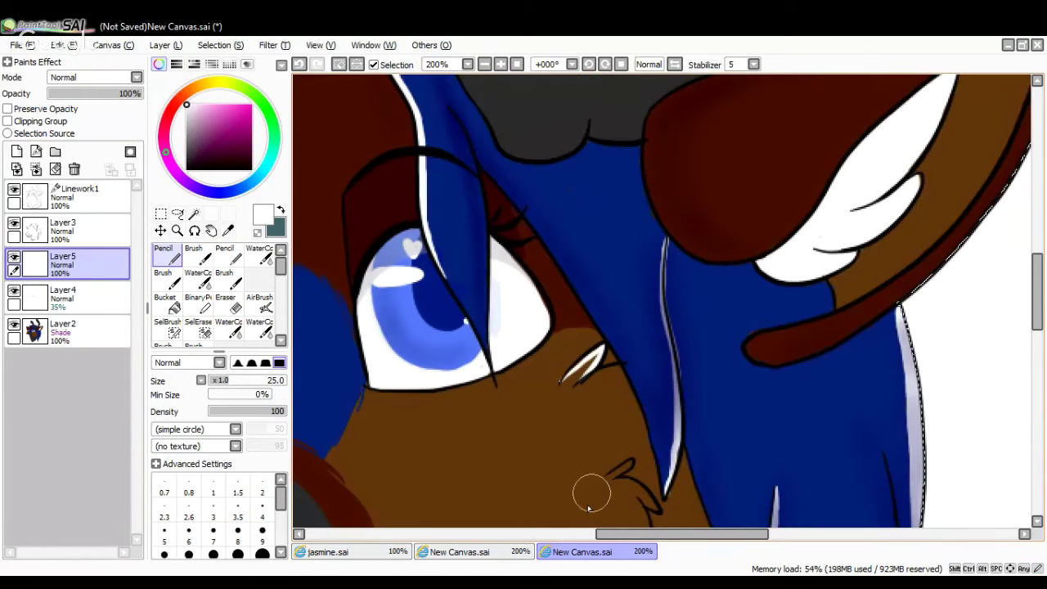
drag(605, 534, 494, 534)
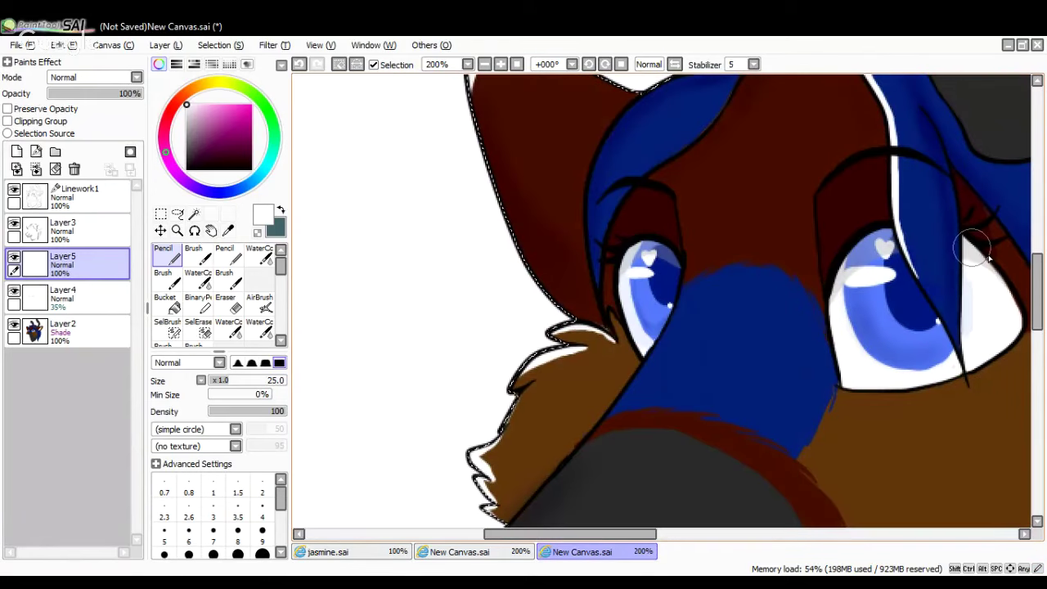
scroll(730, 261, up, 3)
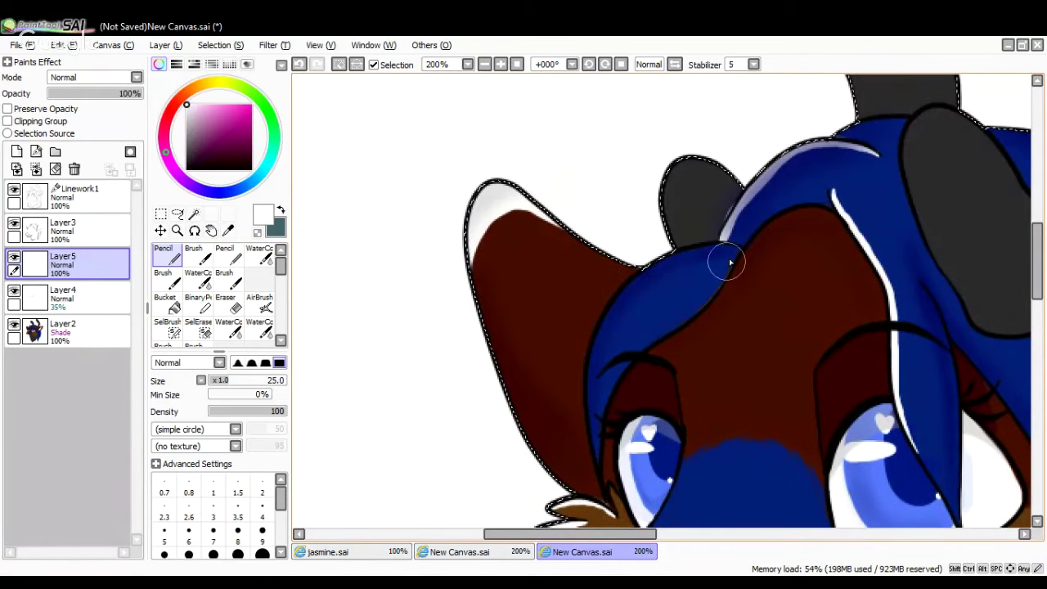
drag(730, 262, 657, 330)
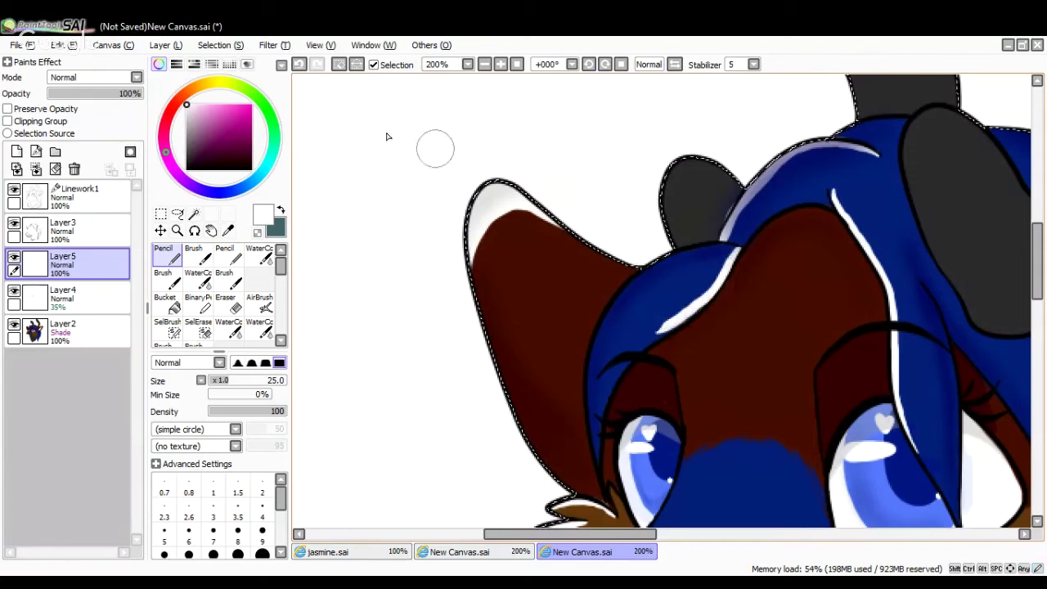
click(299, 64)
mouse_move(737, 246)
mouse_down()
mouse_move(692, 313)
mouse_move(635, 357)
mouse_move(599, 421)
mouse_move(599, 457)
mouse_up()
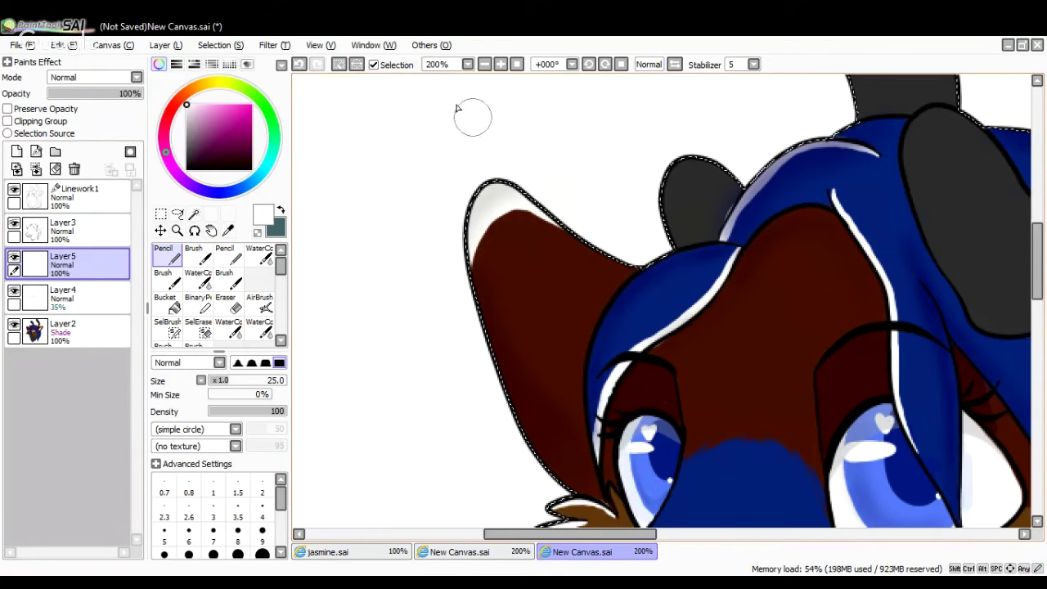
Lower the opacity of the white highlight layer, Layer5, to 32%
click(485, 65)
click(485, 65)
click(101, 94)
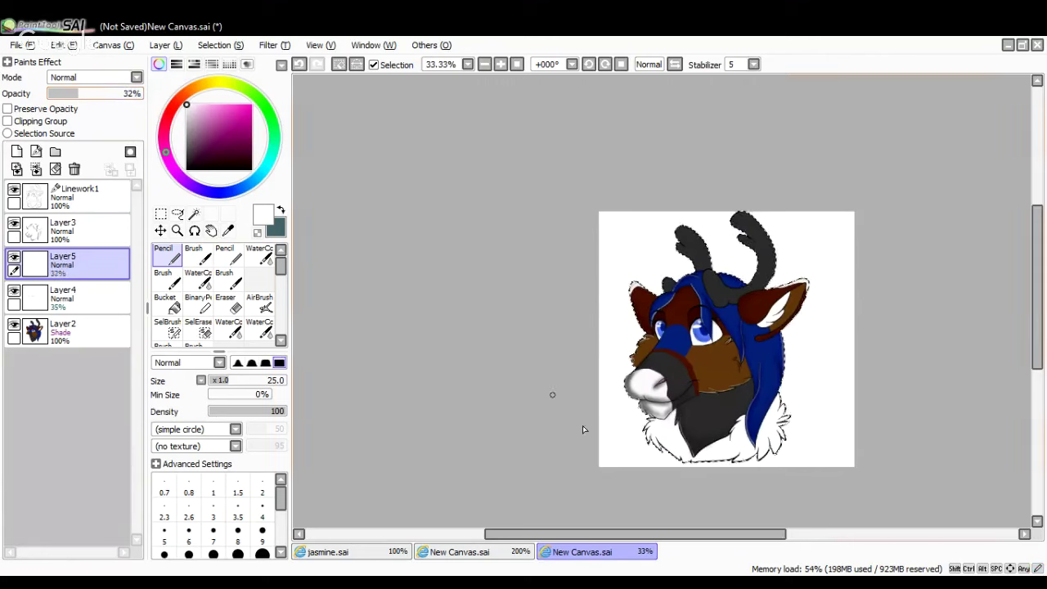
drag(622, 535, 645, 533)
Reduce the opacity of the eye shadow layer, Layer4, to 27%
click(81, 301)
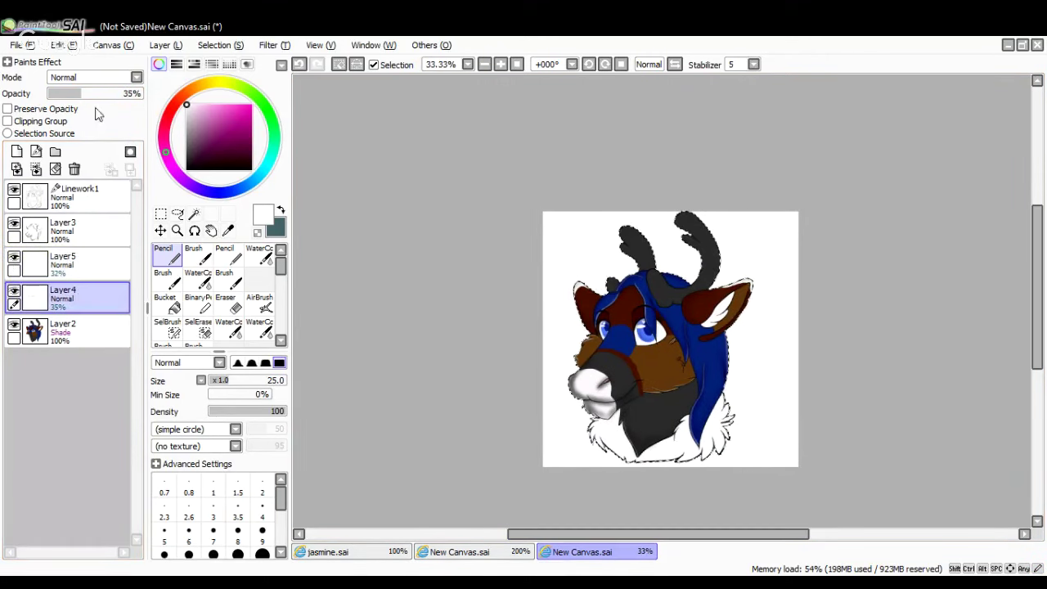
drag(77, 95, 67, 98)
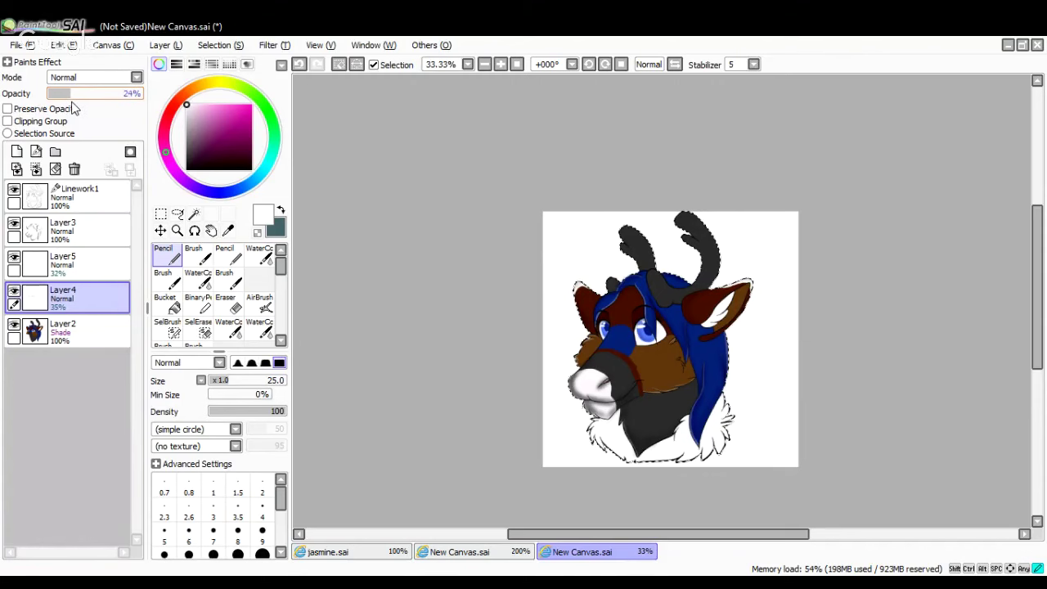
drag(72, 108, 75, 108)
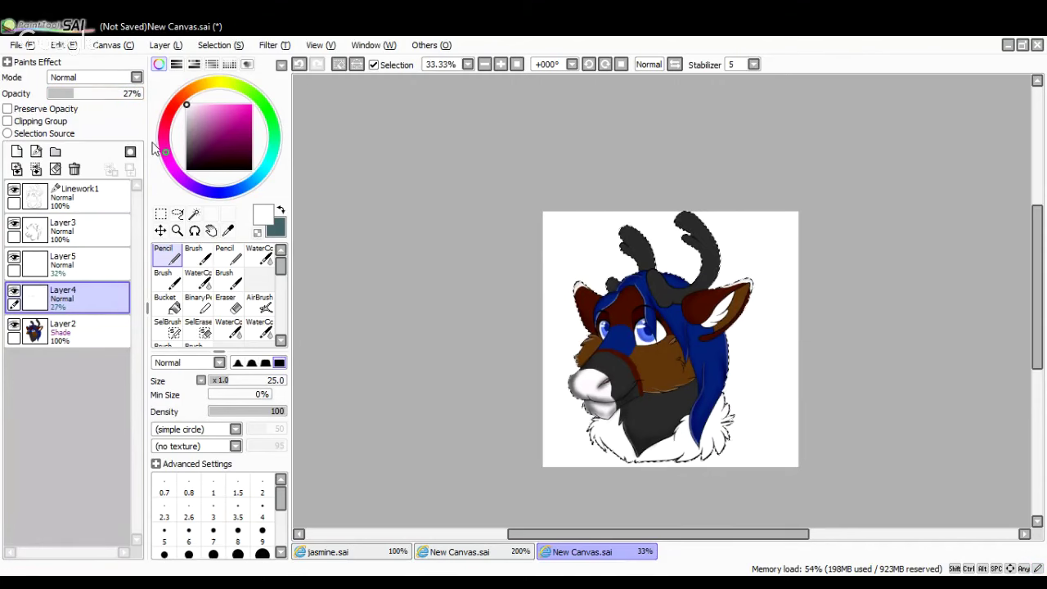
Add a new layer above Linework1 and choose the Bucket tool with black as the drawing colour
click(501, 64)
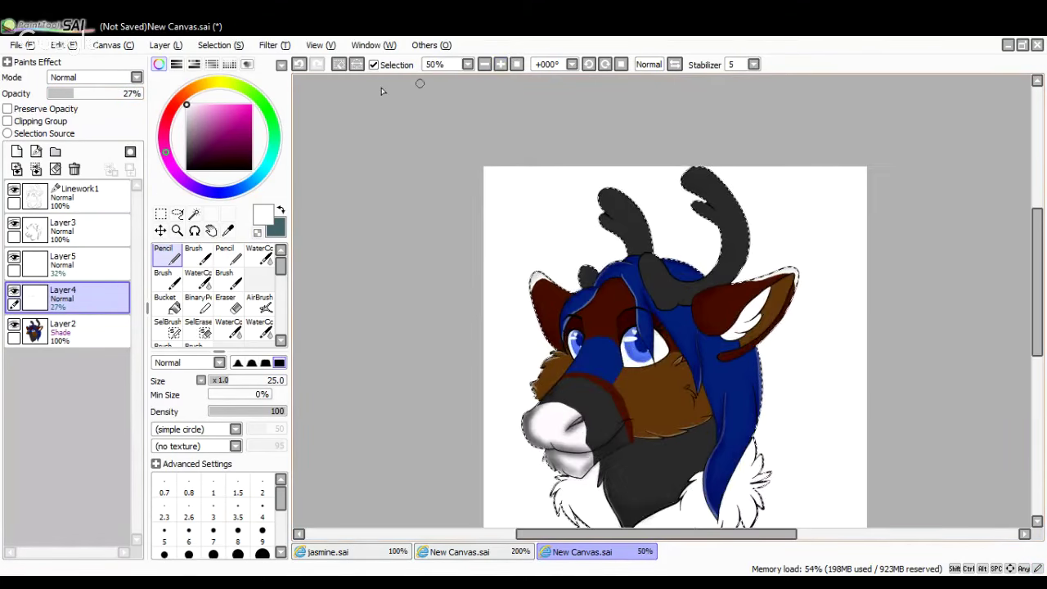
click(17, 152)
click(166, 255)
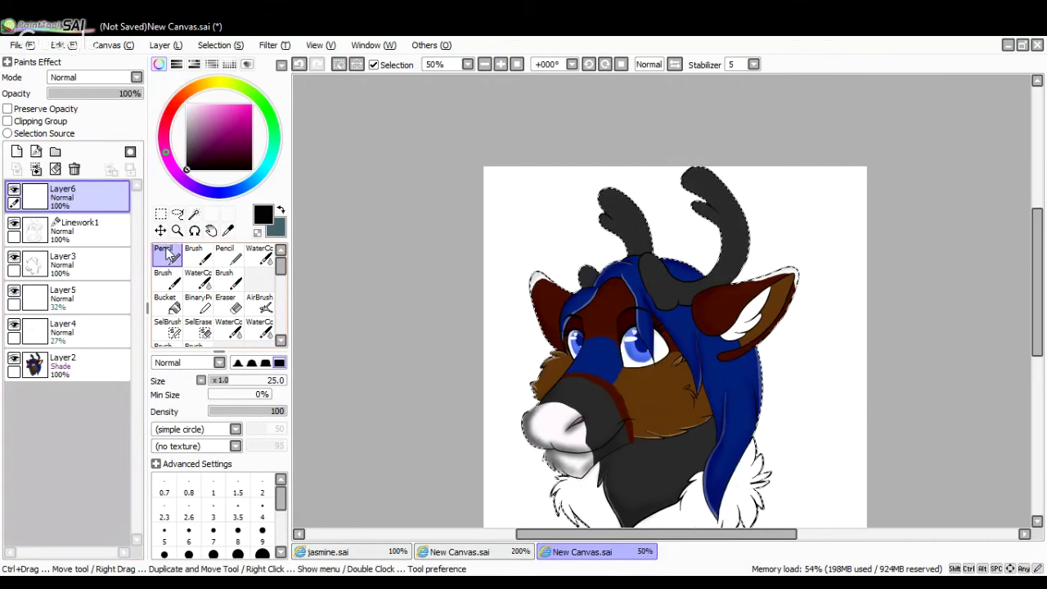
click(168, 304)
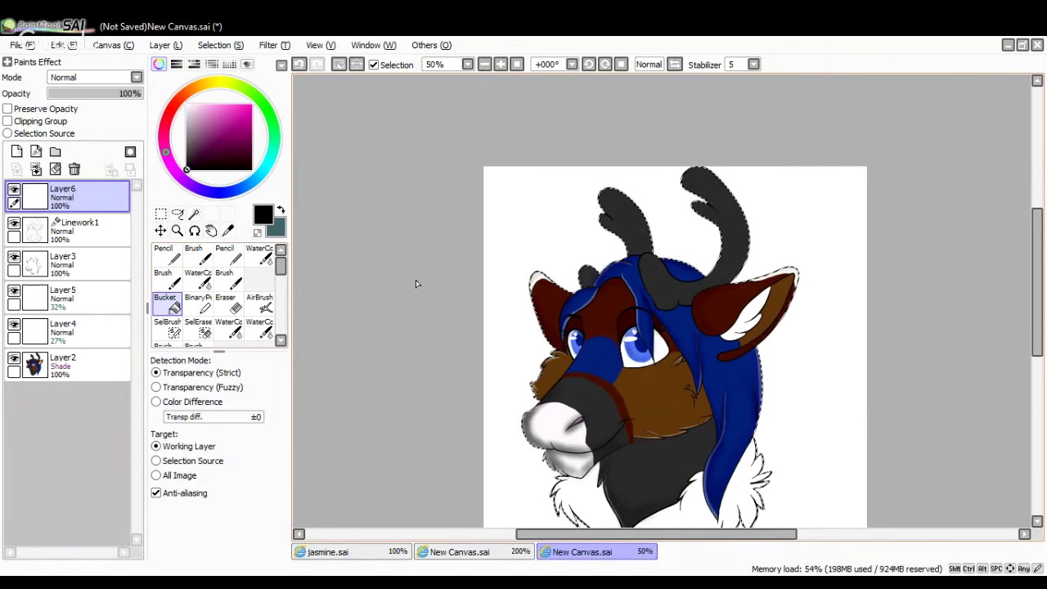
Clear the selection, then fill the new top layer with black at 44% layer opacity
key(ctrl+d)
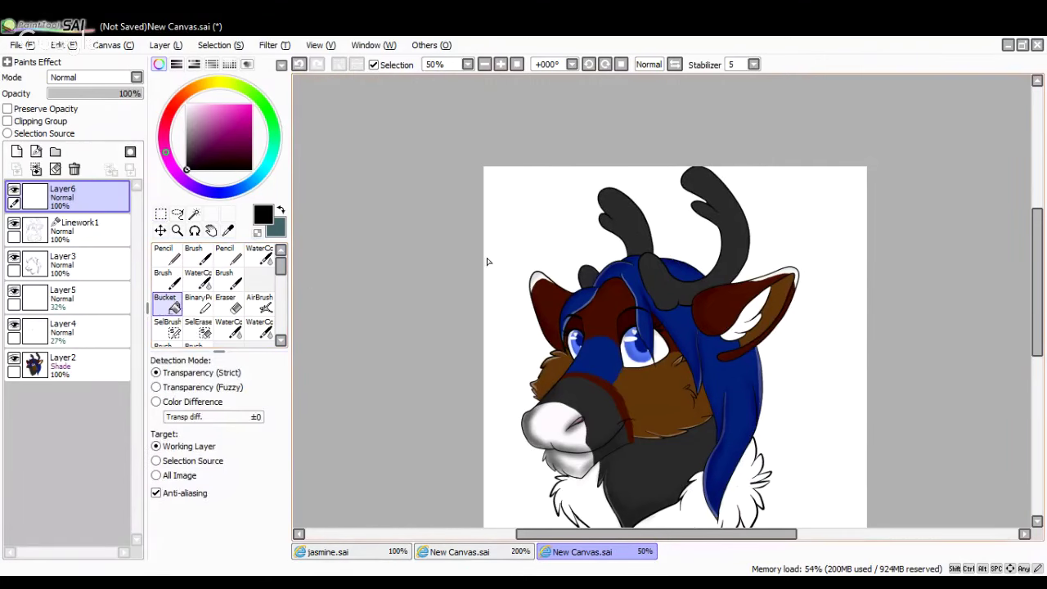
click(487, 262)
drag(119, 94, 90, 95)
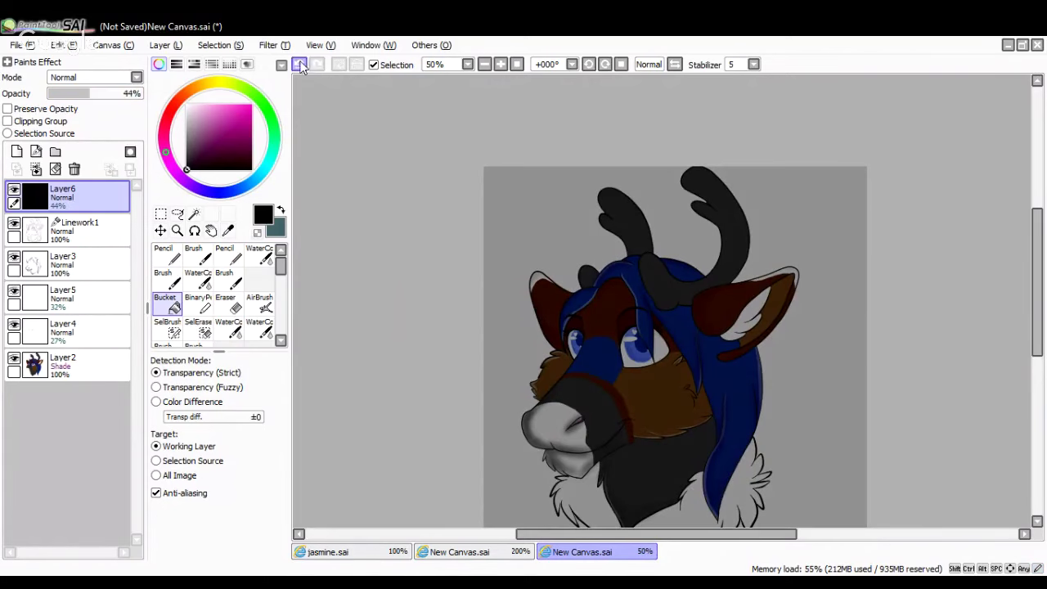
Undo the opacity change and the black fill, and delete the layer above Linework1
click(299, 65)
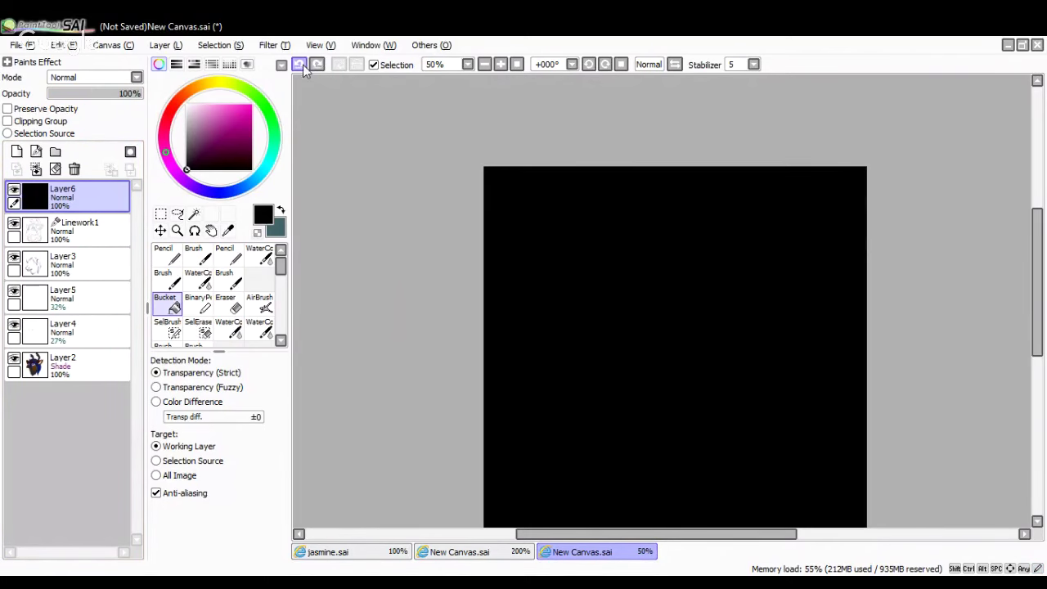
click(301, 65)
click(75, 169)
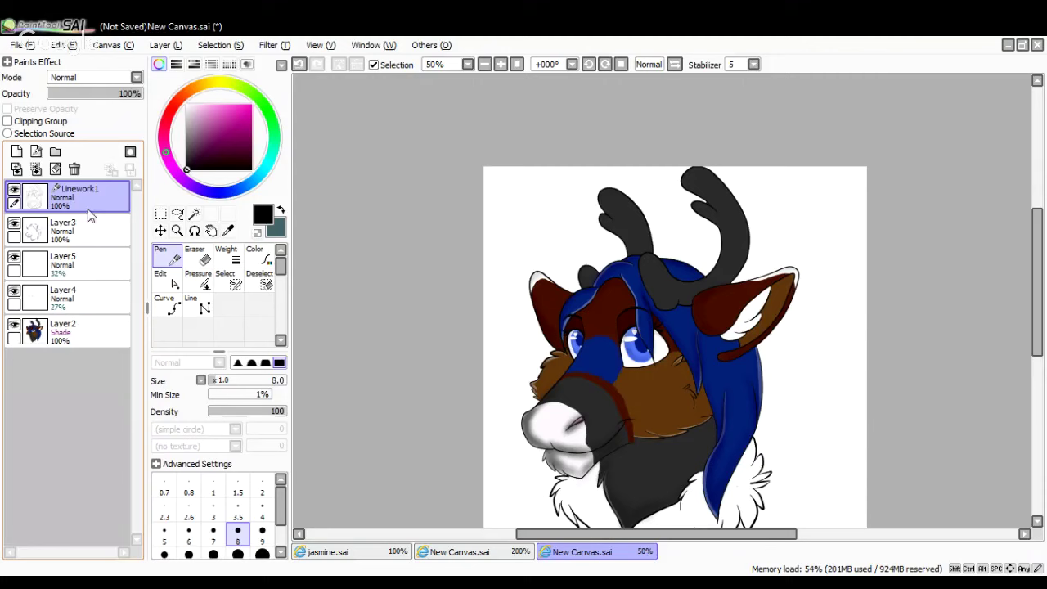
Select the empty background around the head with the Magic Wand on Linework1 and invert it to select the character
click(194, 214)
click(502, 218)
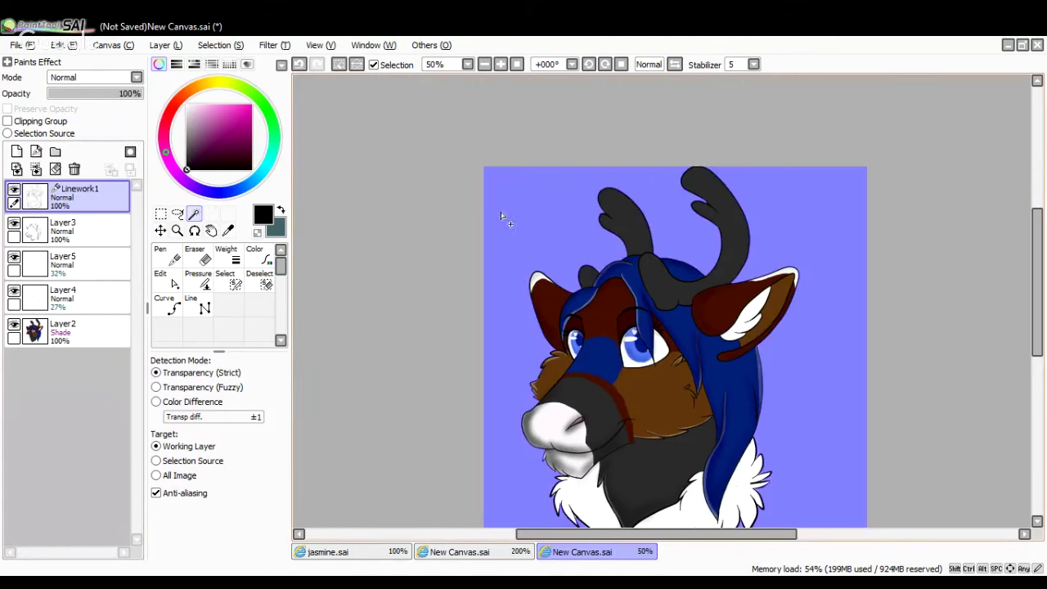
click(357, 67)
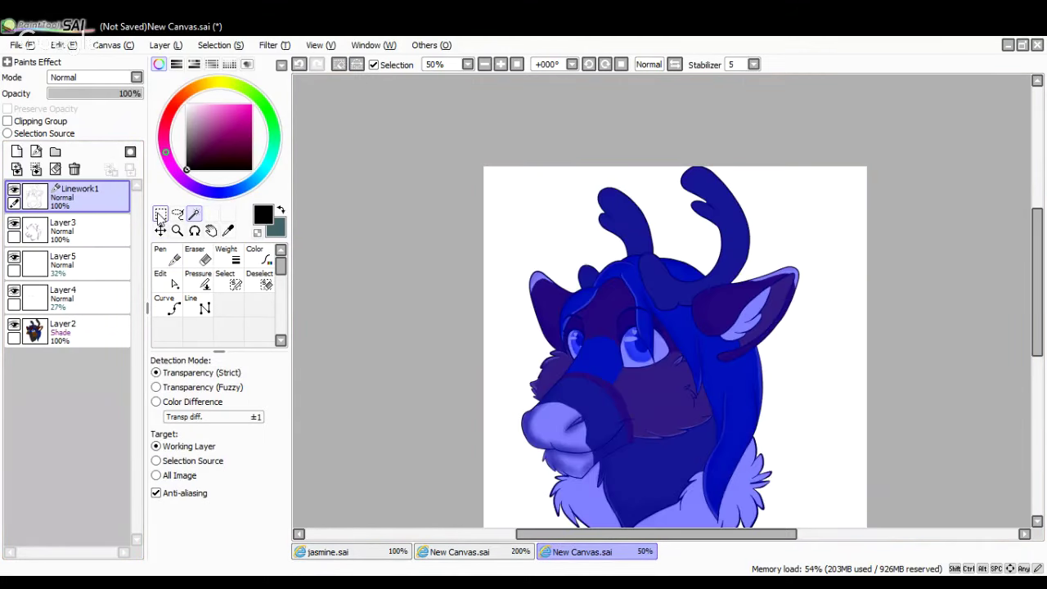
click(161, 215)
Add a layer above Linework1, fill the selected character with black and set the layer's opacity to 27%
click(16, 152)
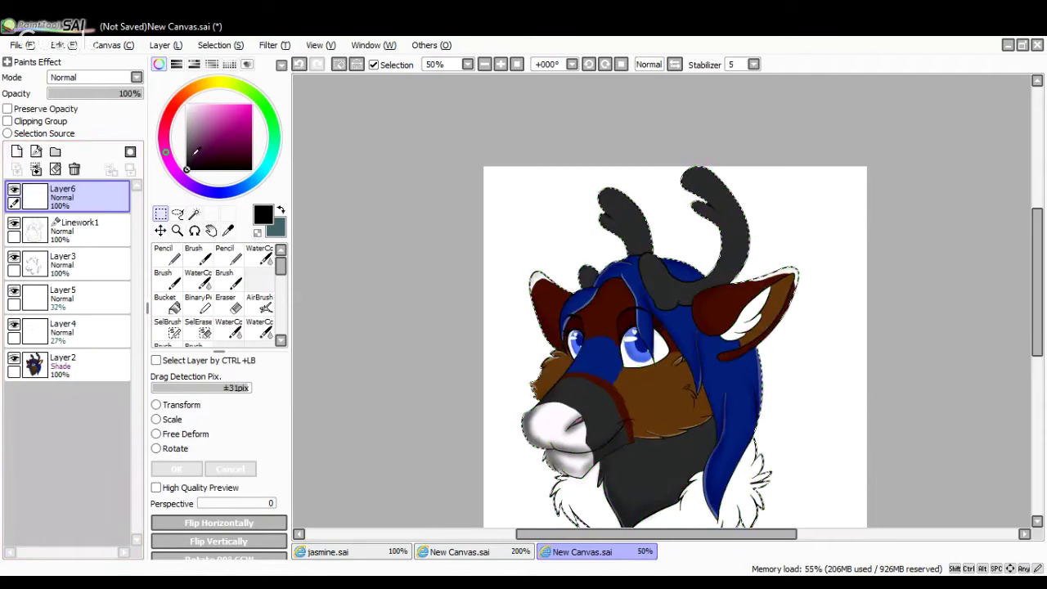
click(167, 305)
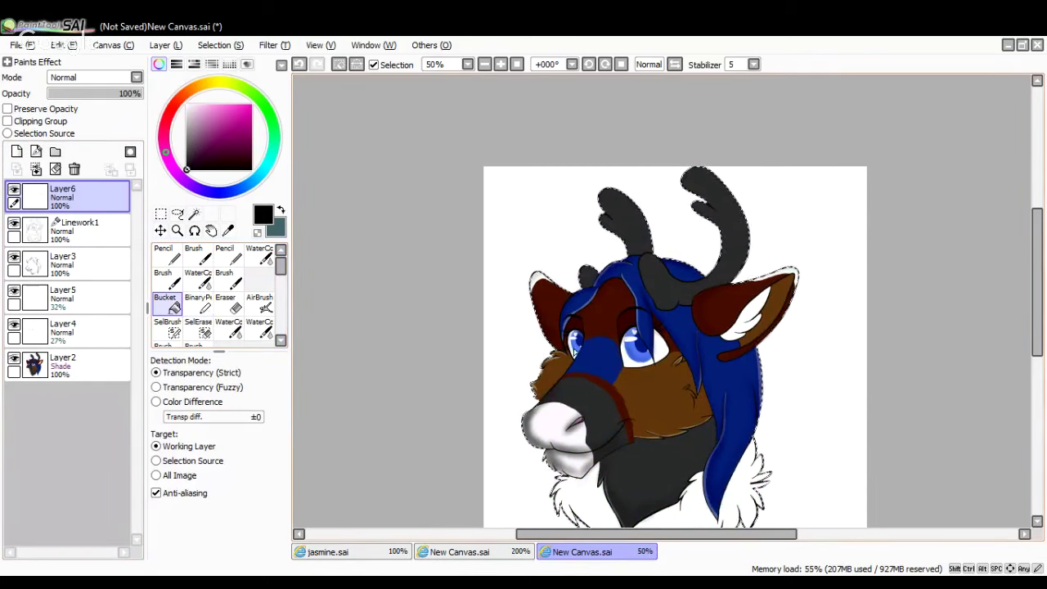
click(638, 352)
drag(119, 97, 72, 95)
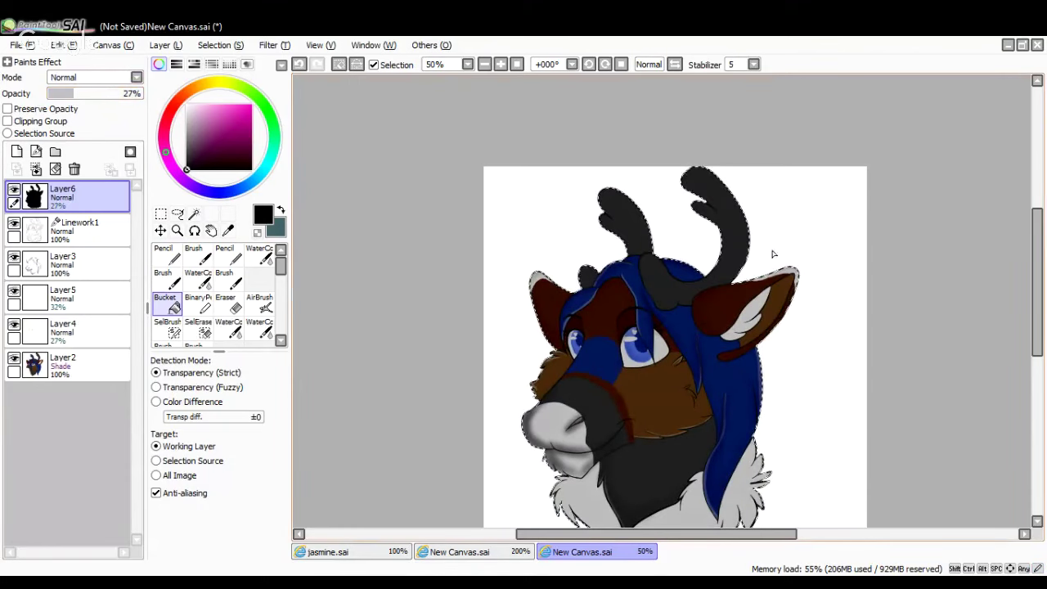
Make the highlight layer, Layer5, active with the Pencil tool and white as the drawing colour
drag(1038, 267, 1038, 282)
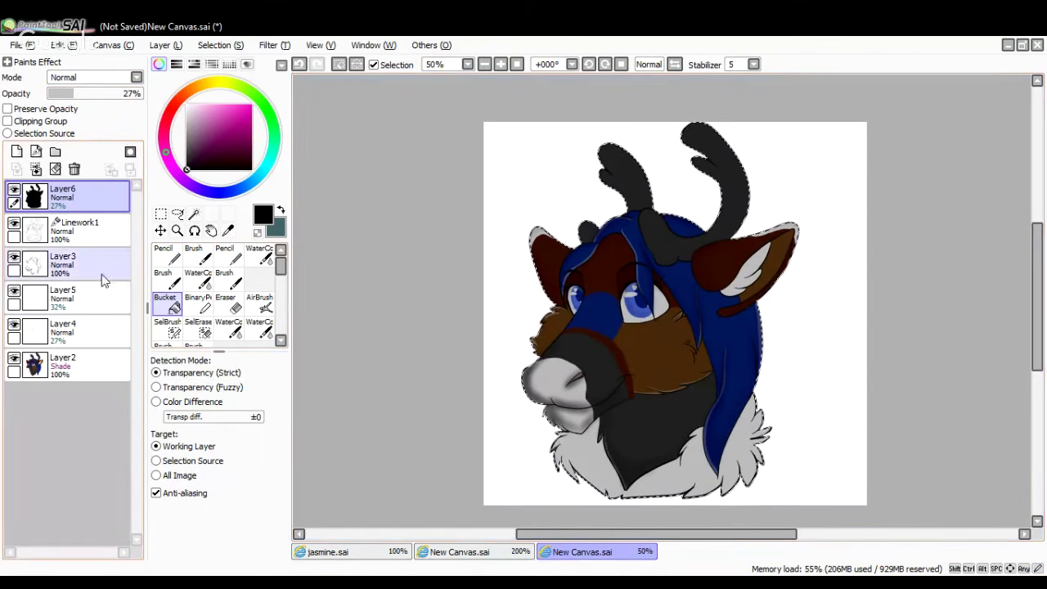
click(90, 296)
click(187, 104)
click(163, 254)
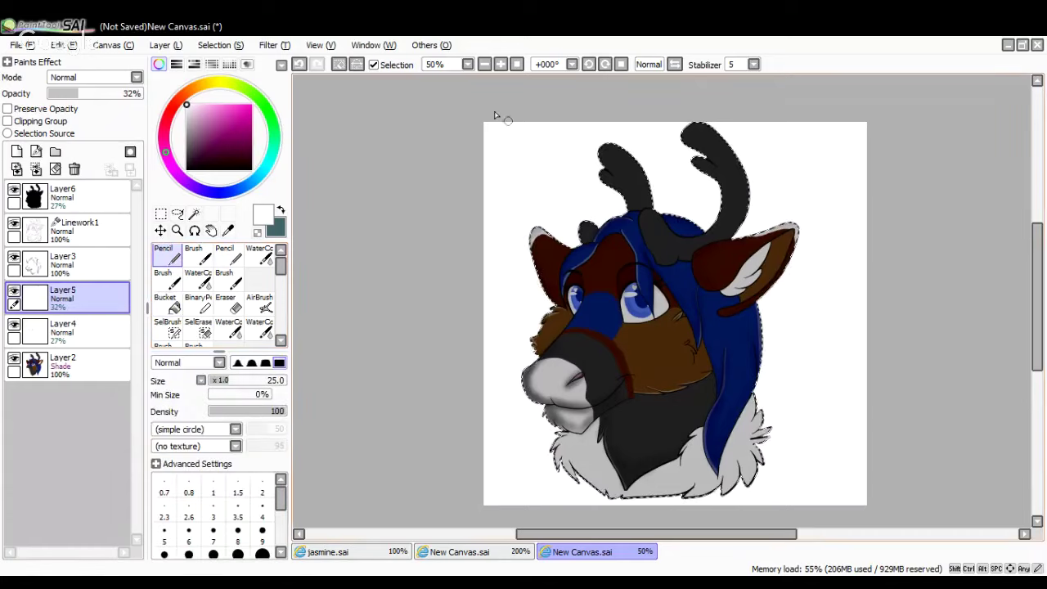
click(501, 65)
drag(1040, 276, 1039, 227)
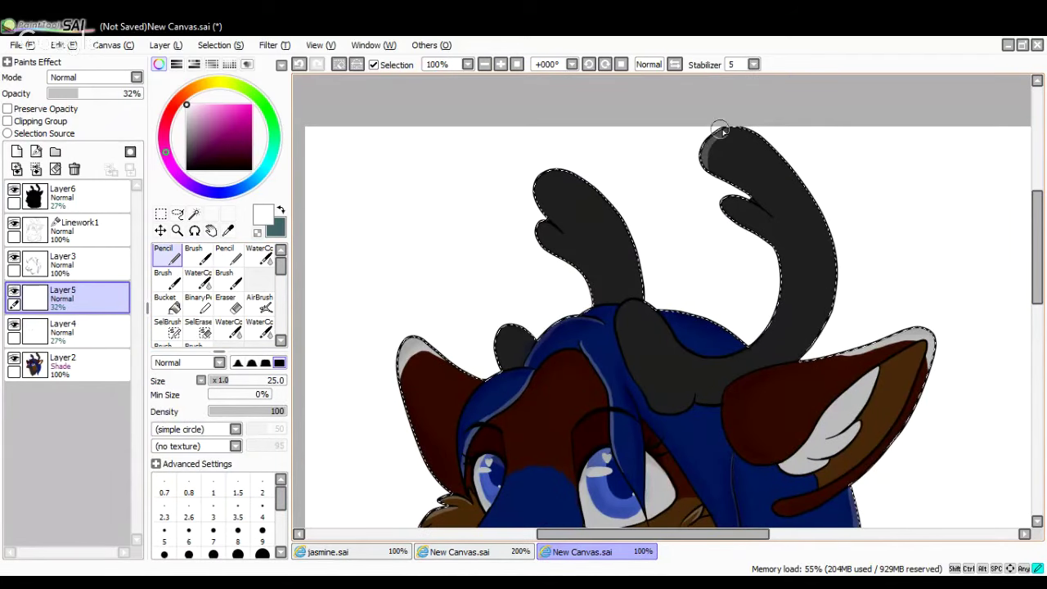
Try a wide white highlight along the outer edge of the taller antler, and undo it
drag(795, 175, 826, 255)
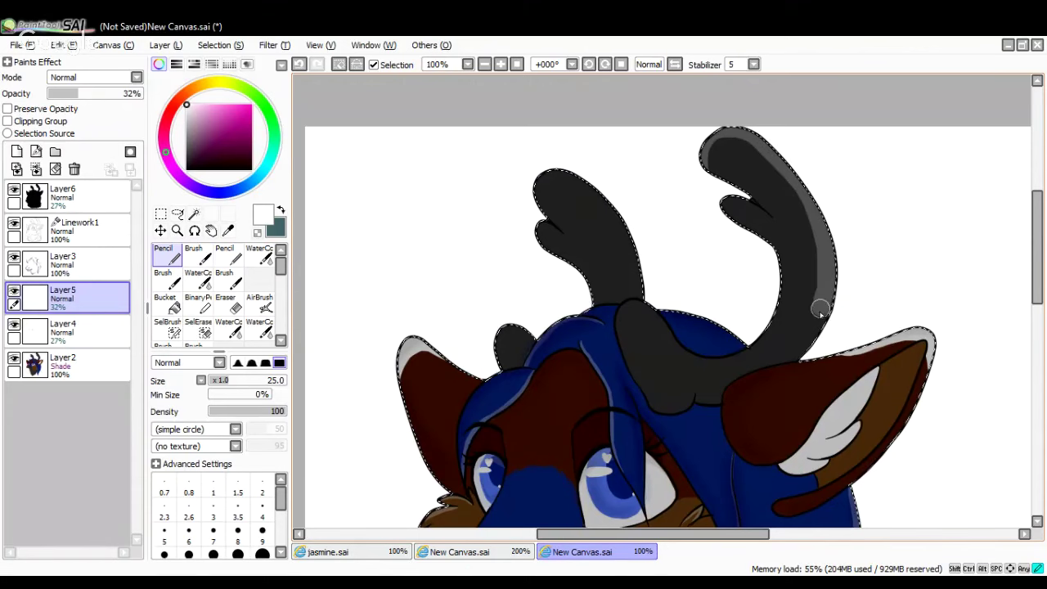
drag(806, 346, 799, 358)
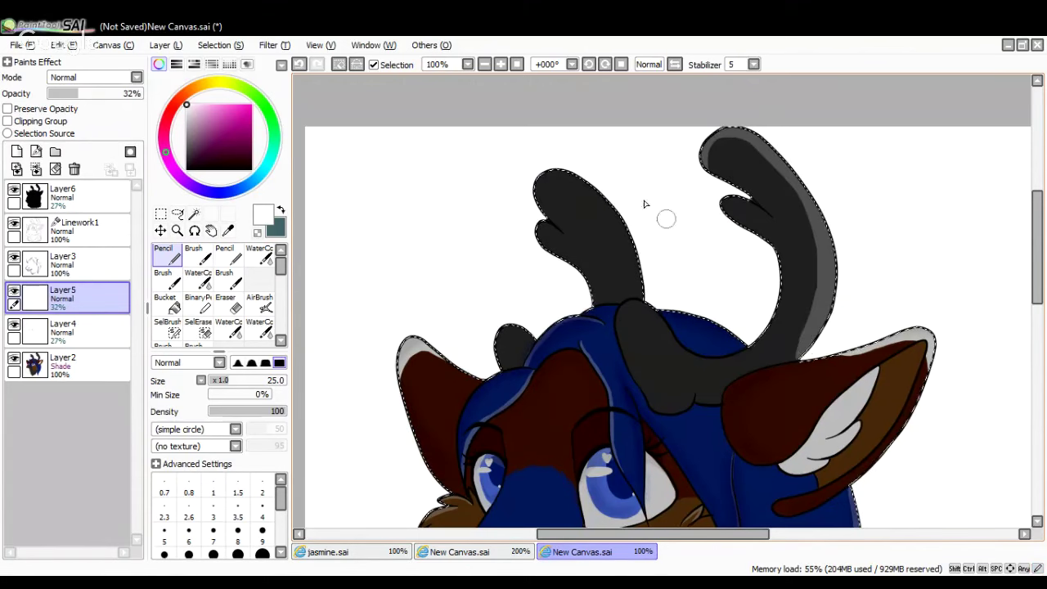
click(300, 64)
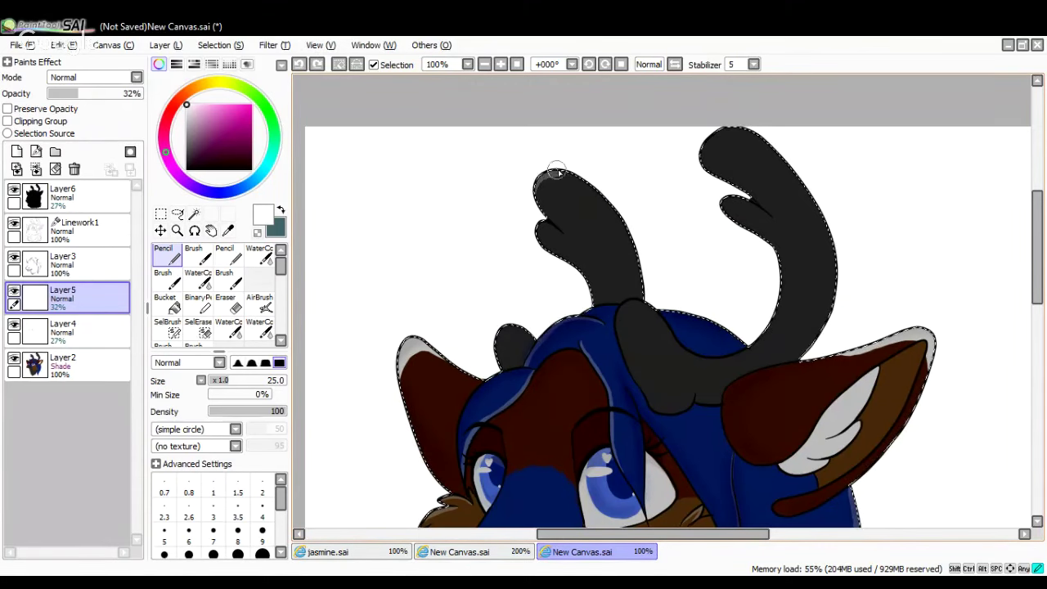
Paint a white highlight along the tip and outer edge of the shorter antler
drag(641, 296, 642, 300)
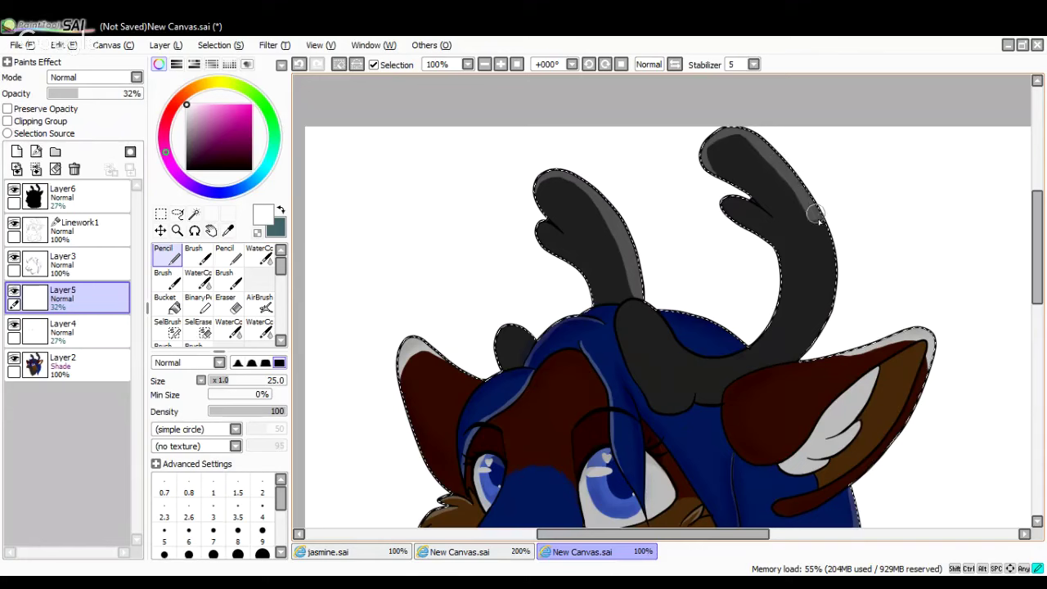
Try white highlights around the tip and down the outer edge of the taller antler, and undo them
mouse_move(816, 215)
mouse_down()
mouse_move(828, 260)
mouse_move(822, 320)
mouse_up()
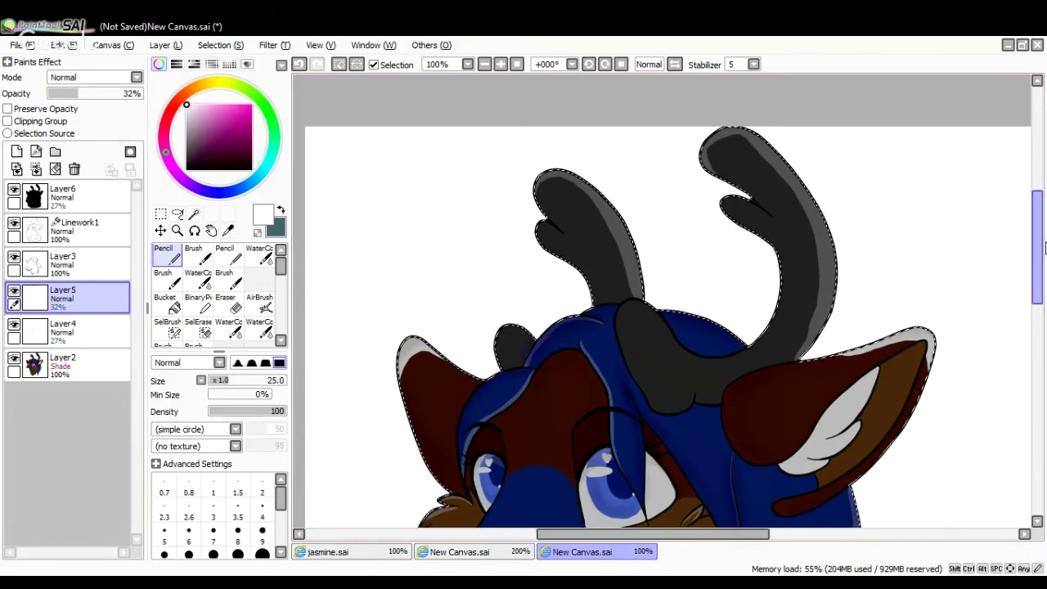
click(300, 64)
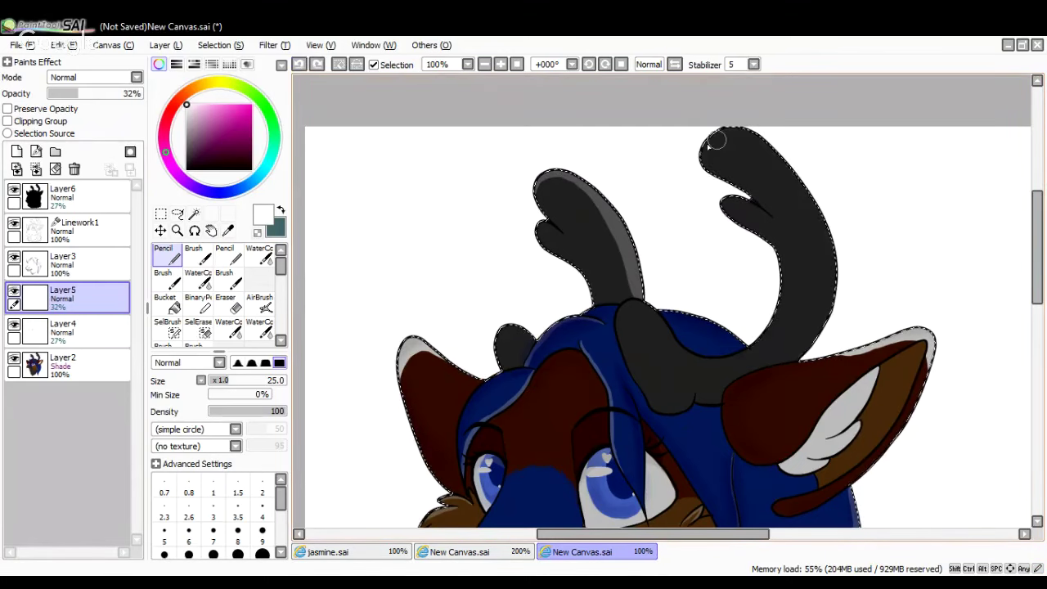
drag(769, 144, 703, 150)
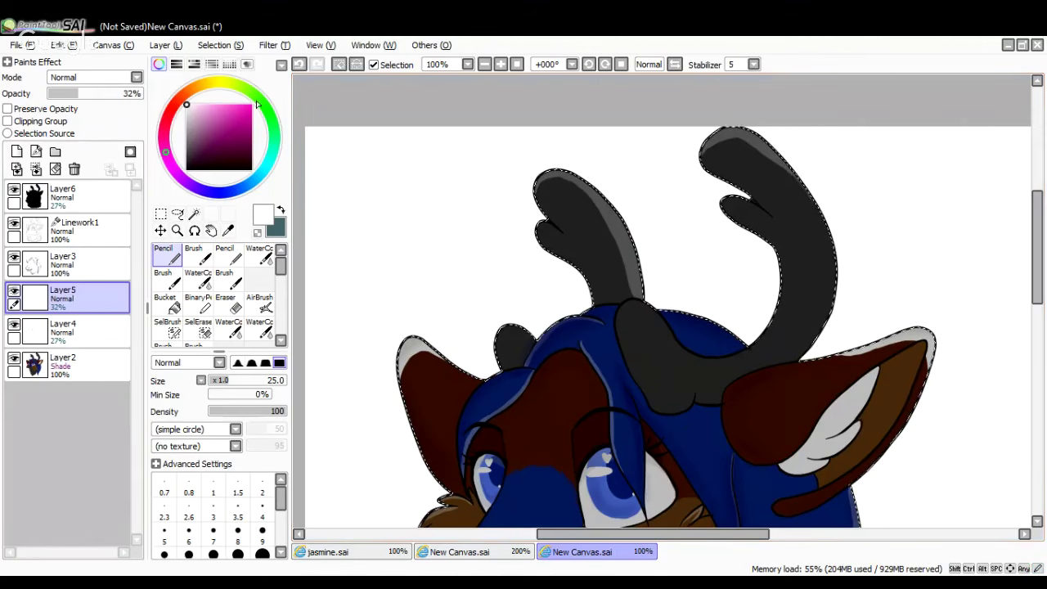
click(301, 65)
click(301, 65)
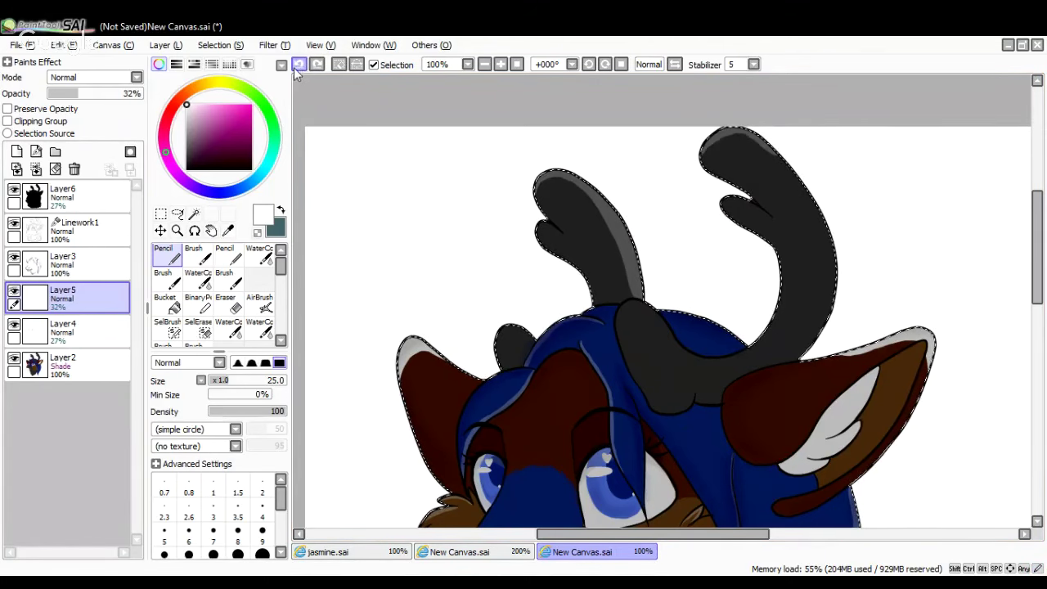
click(301, 65)
Paint thin white highlights on the taller antler's tip and small prong, and lower Layer5's opacity to 18%
drag(707, 160, 733, 131)
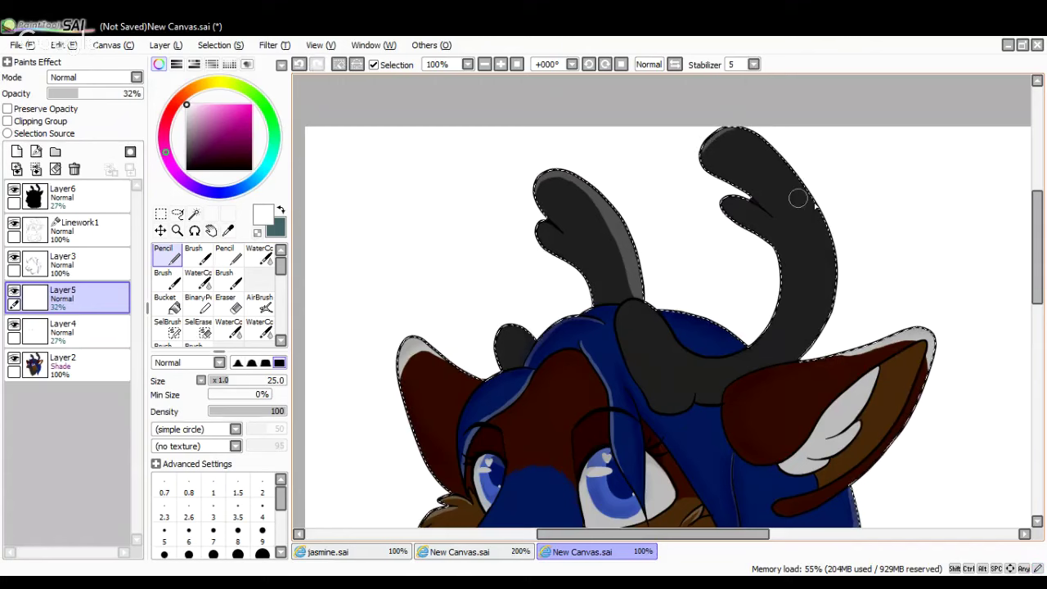
drag(722, 200, 753, 236)
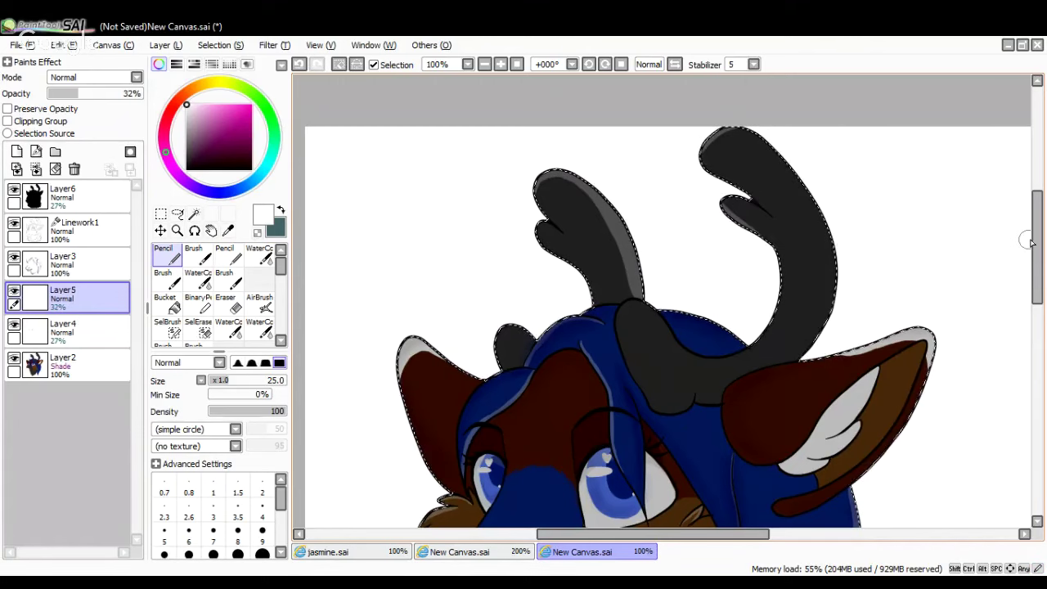
drag(1036, 244, 1036, 256)
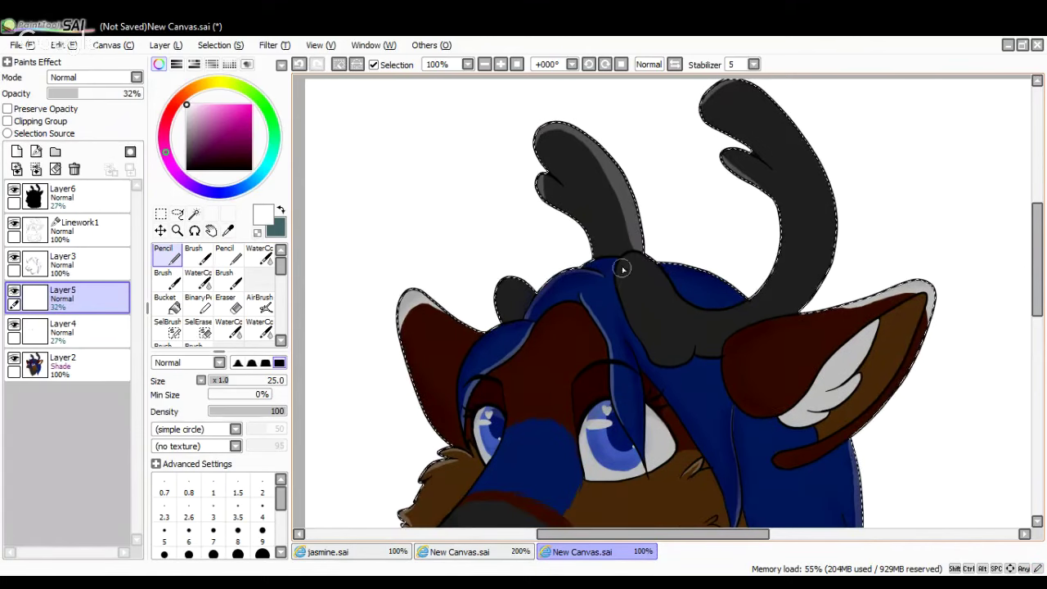
drag(97, 99, 67, 97)
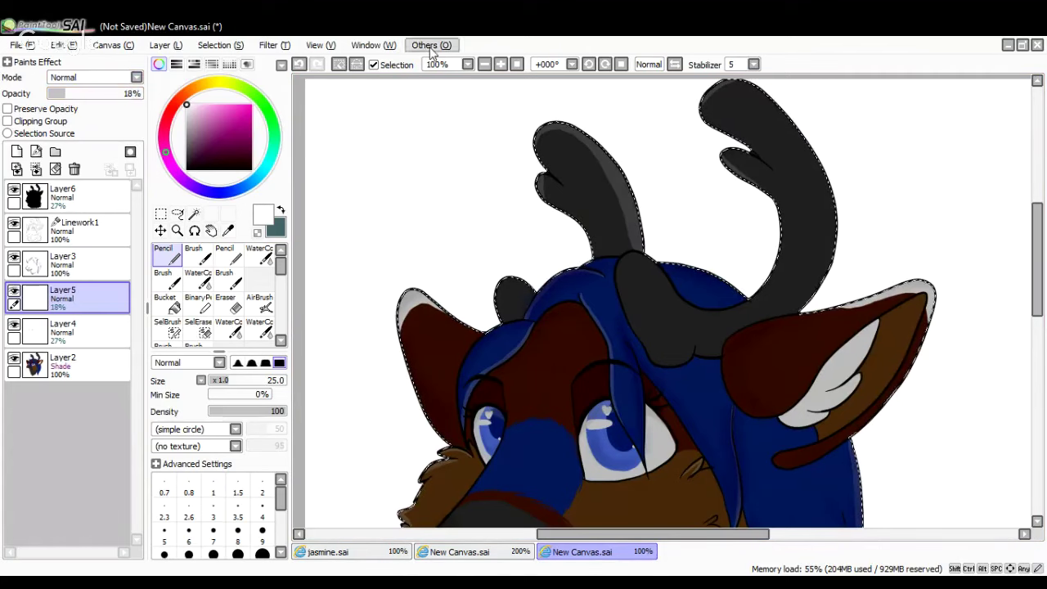
Add a new layer and move it beneath Layer2 at the bottom of the layer stack
click(483, 65)
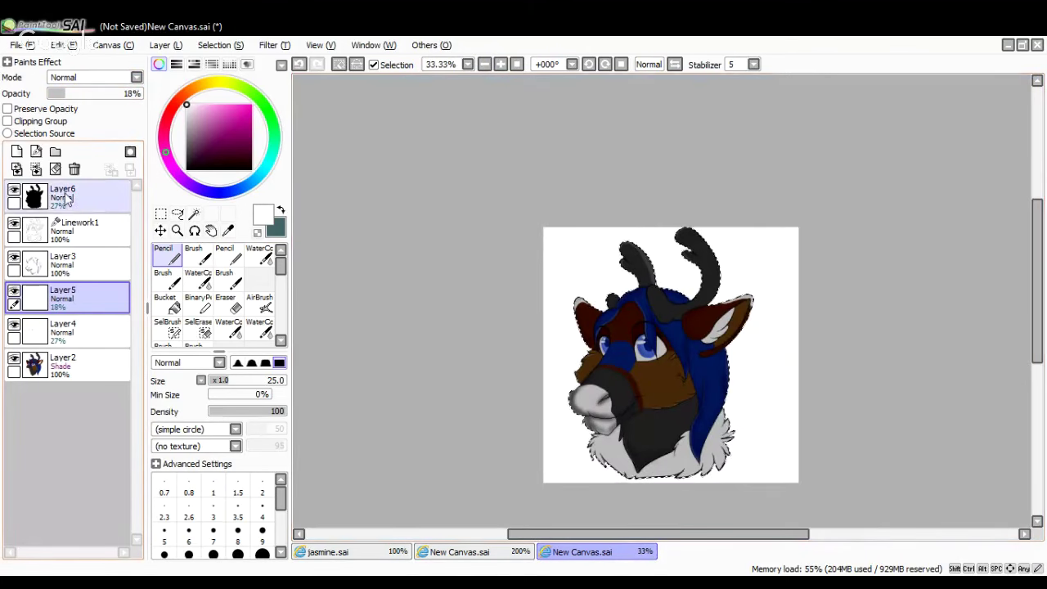
click(16, 152)
drag(77, 300, 77, 413)
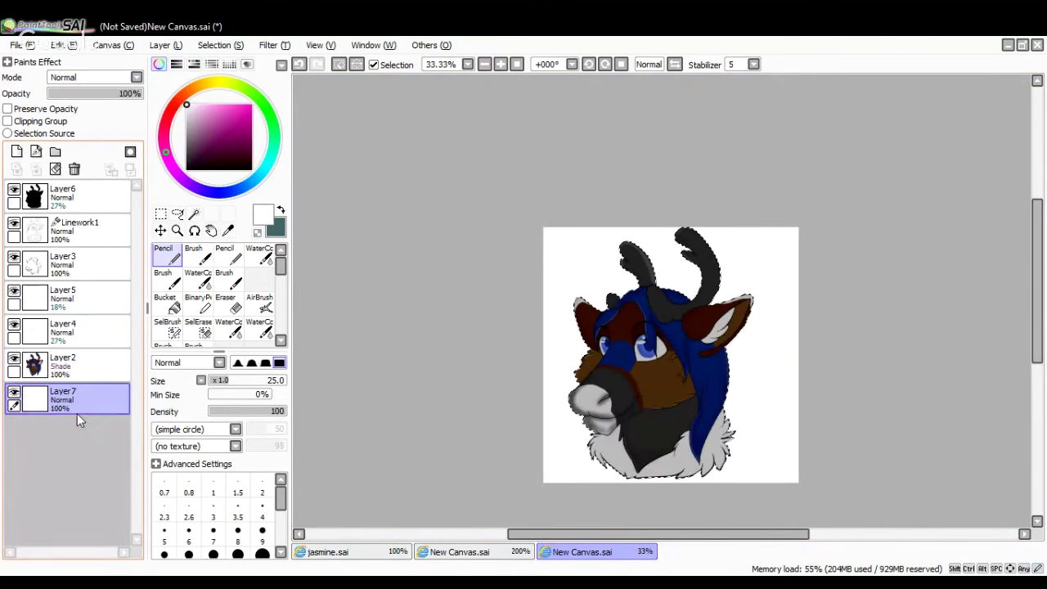
Set the drawing colour to bright cyan and choose the sketch brush for the new bottom layer
click(265, 304)
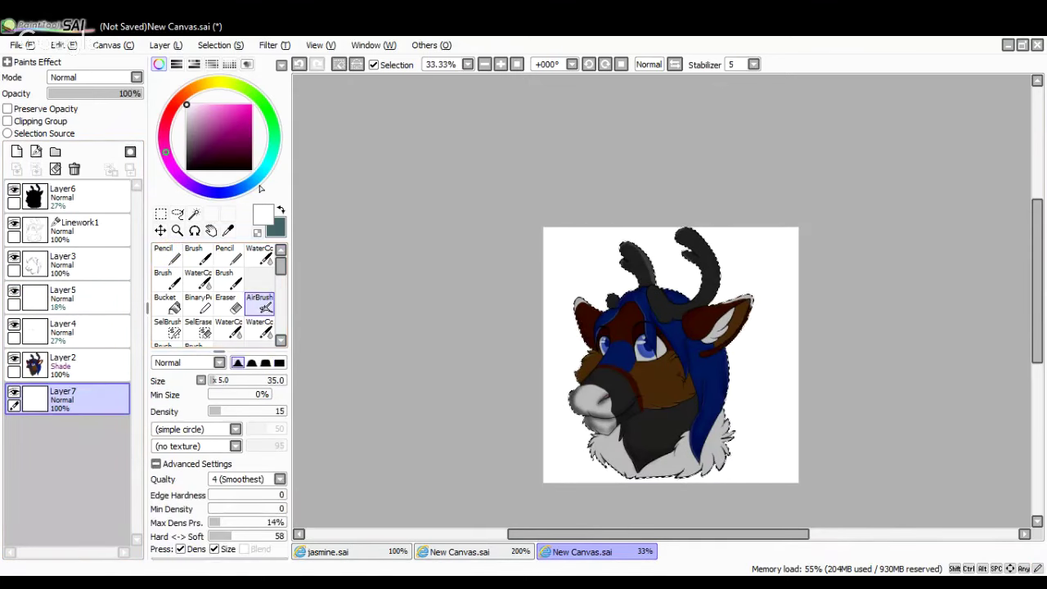
click(263, 169)
drag(246, 110, 269, 91)
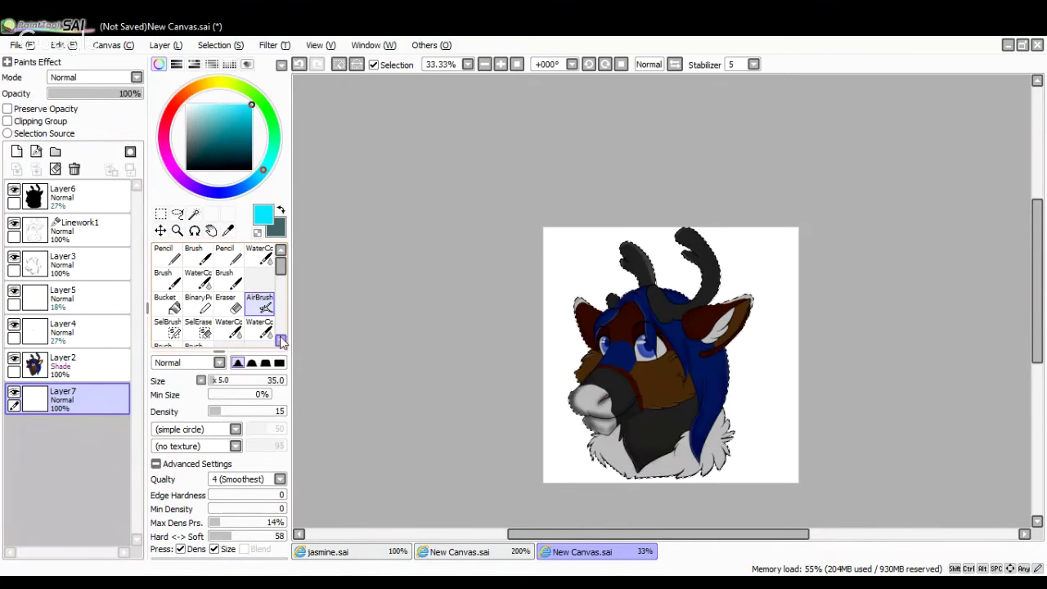
click(281, 341)
click(280, 341)
click(228, 330)
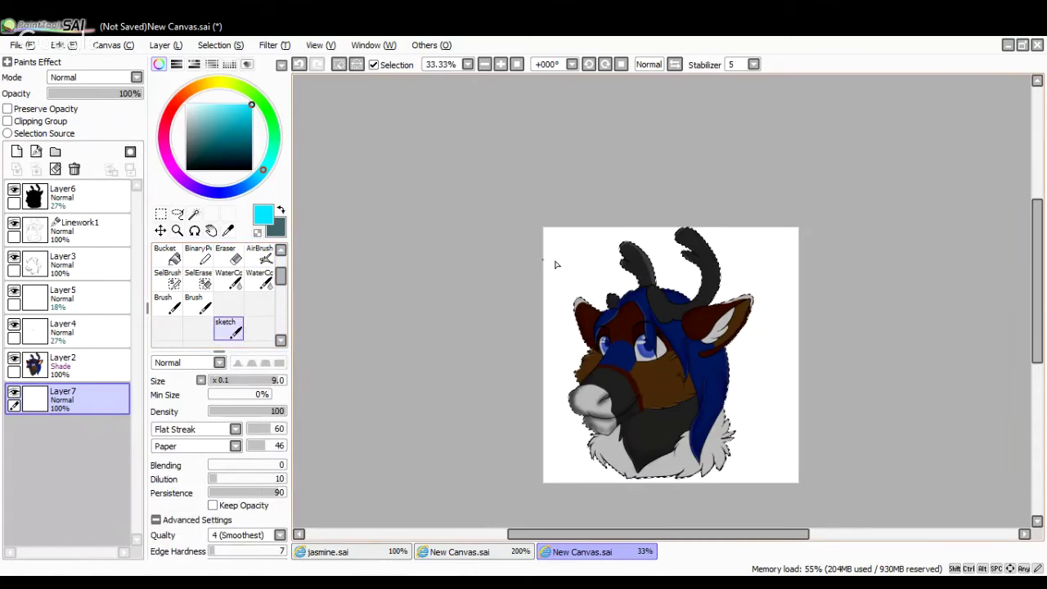
Clear the selection so the whole canvas can be painted, and return to the sketch brush
key(m)
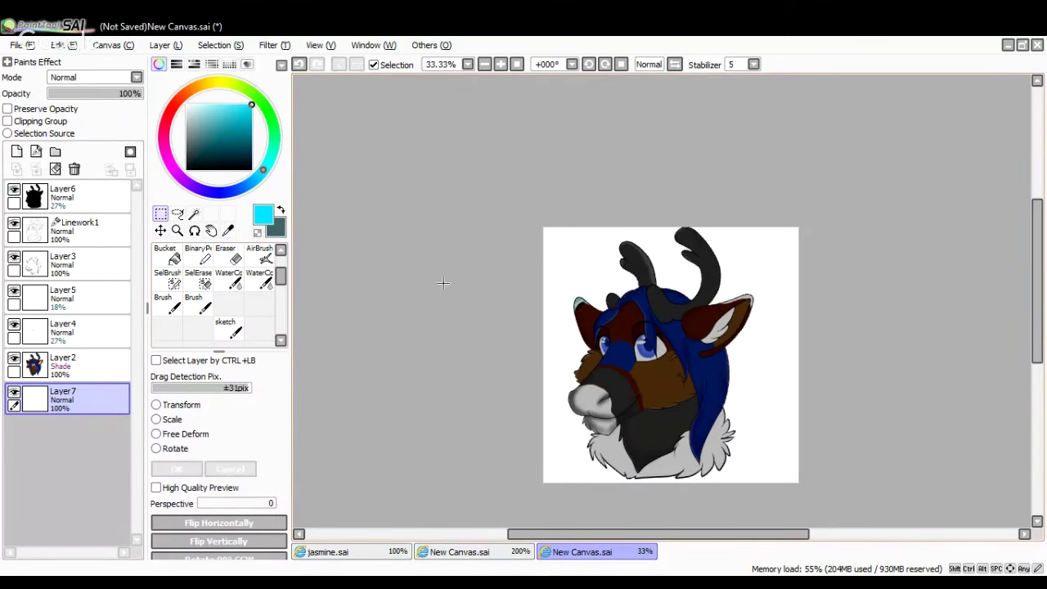
drag(573, 286, 574, 287)
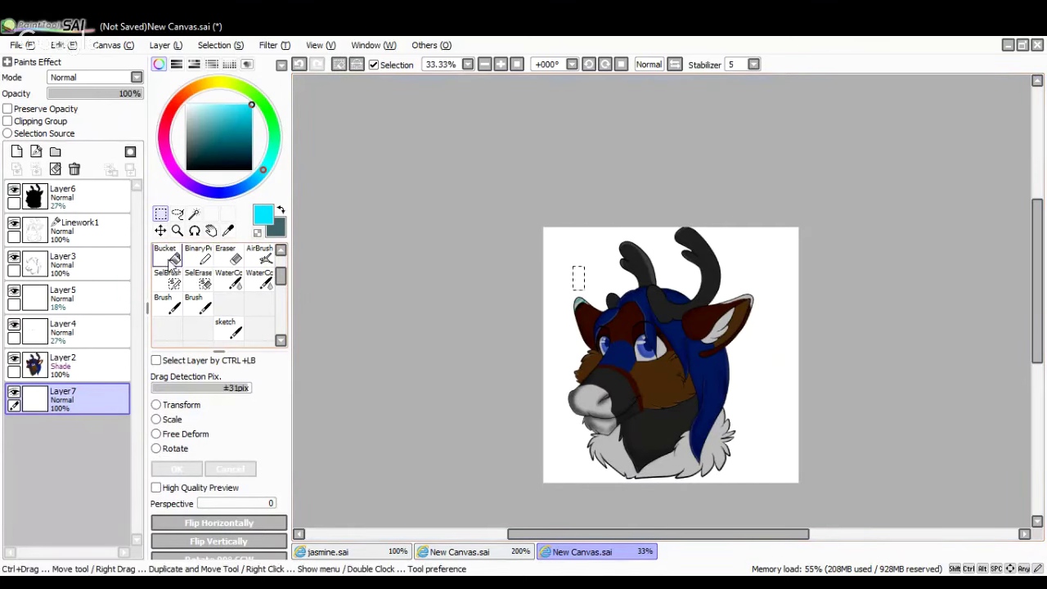
click(229, 330)
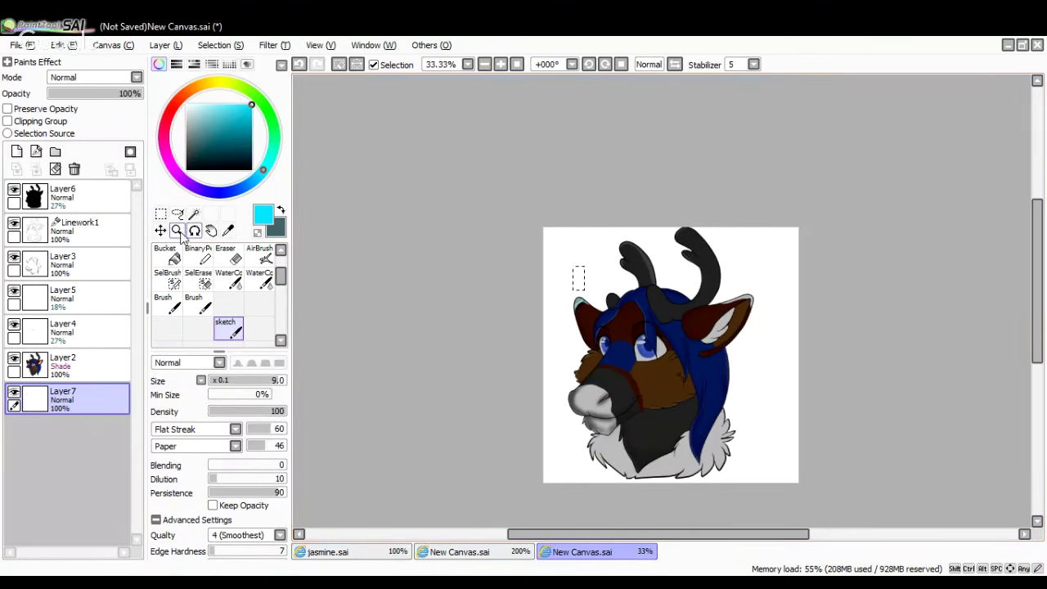
key(m)
key(ctrl+d)
click(228, 328)
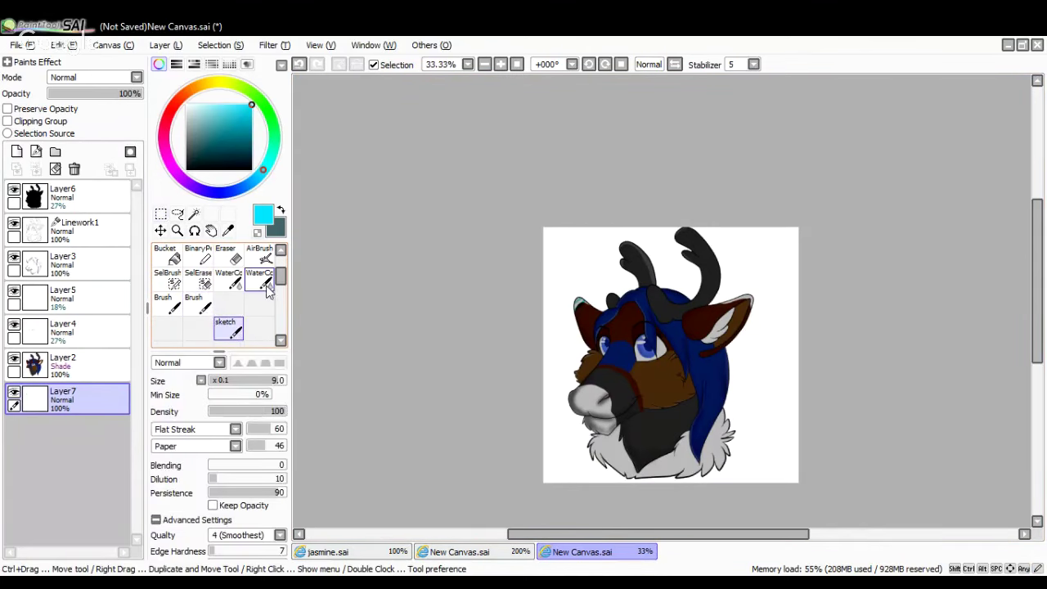
Try freehand cyan sketch strokes beside the ear and across the muzzle on the bottom layer, and undo them
drag(558, 311, 606, 257)
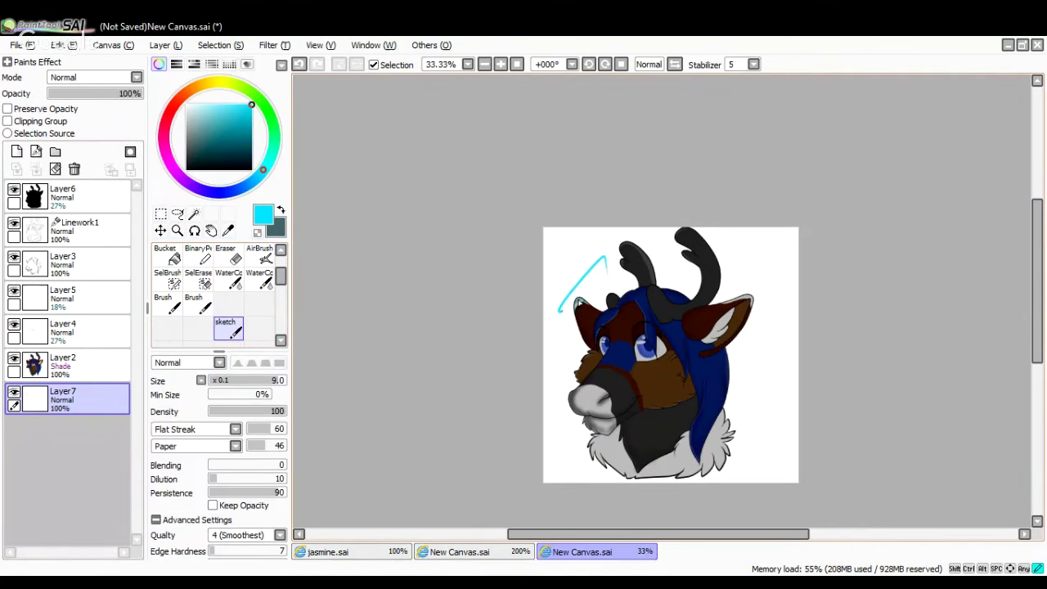
click(300, 65)
click(299, 66)
drag(609, 373, 655, 442)
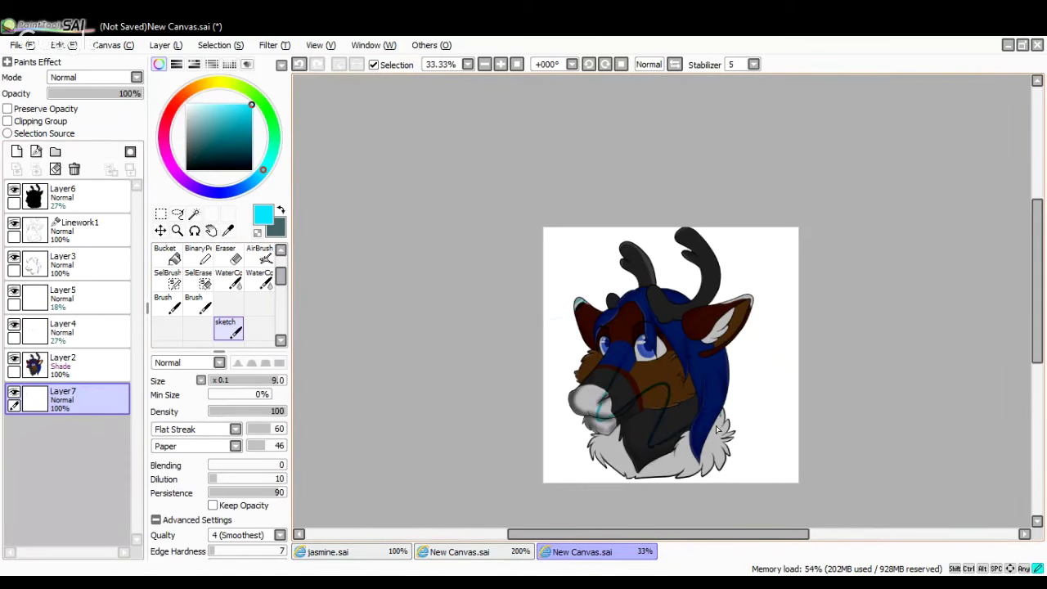
click(299, 66)
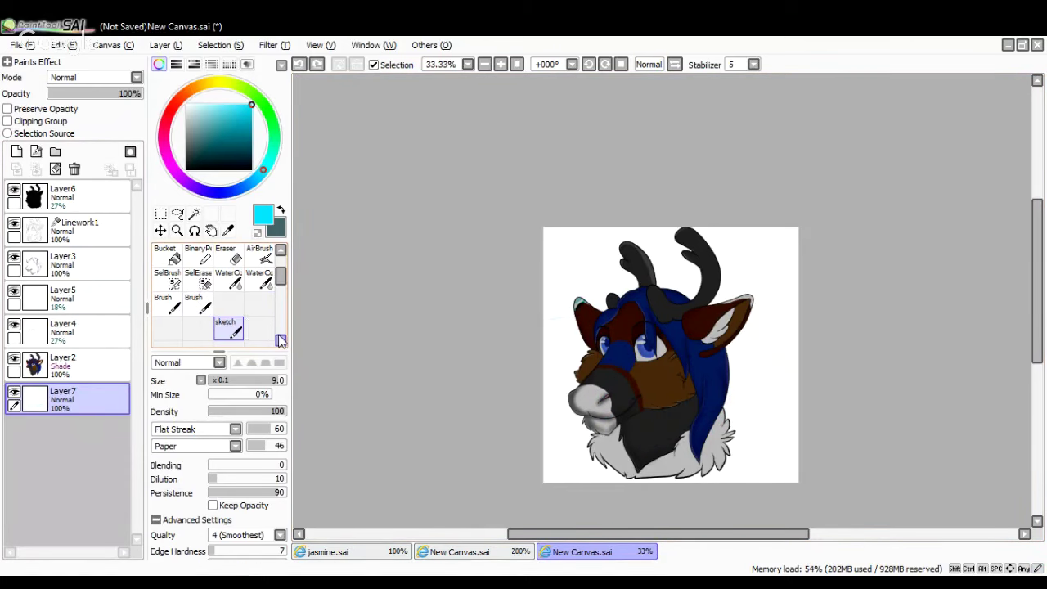
Try a WaterColor brush at size 310 with a broad stroke across the face on the bottom layer
click(280, 341)
click(281, 340)
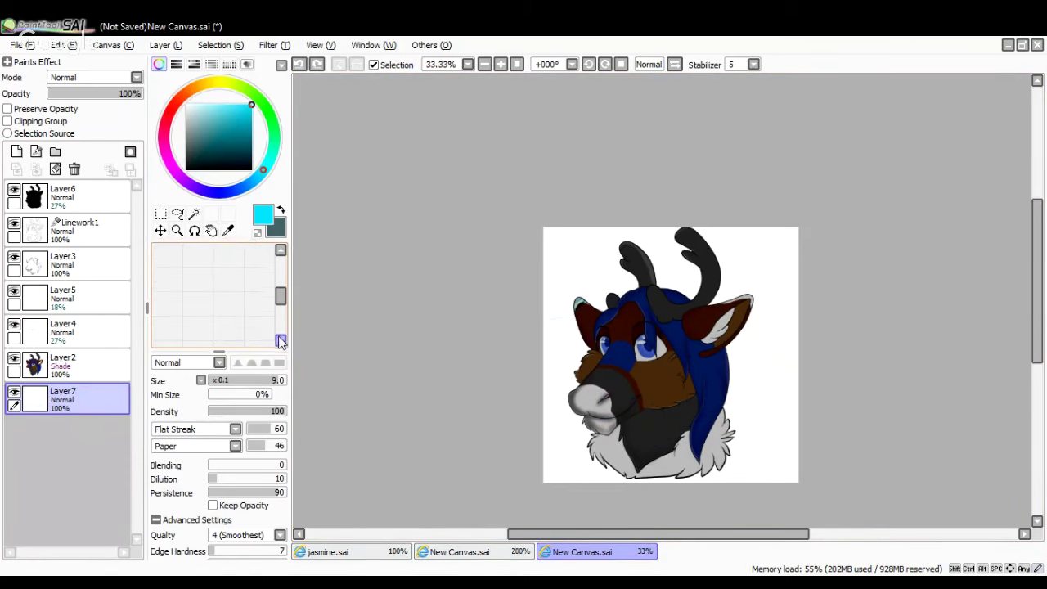
click(281, 249)
click(280, 250)
click(280, 250)
click(280, 250)
click(281, 249)
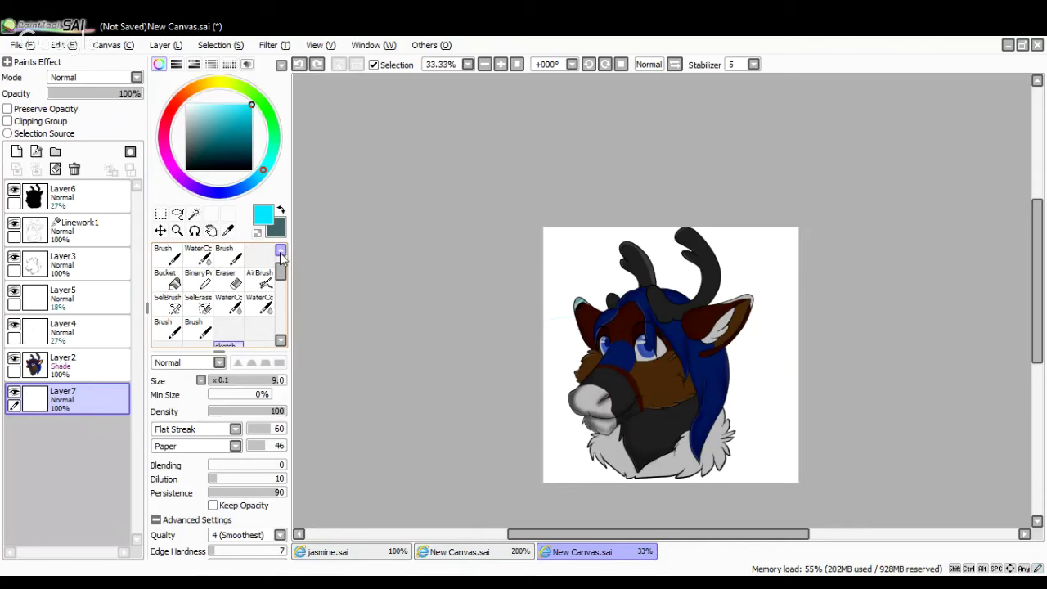
click(259, 303)
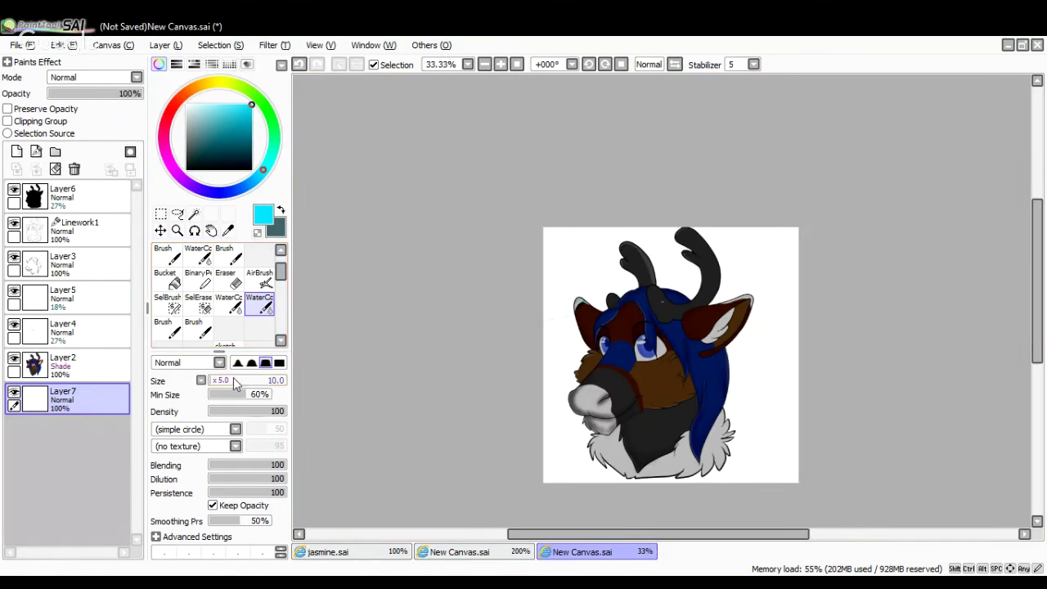
drag(235, 380, 256, 380)
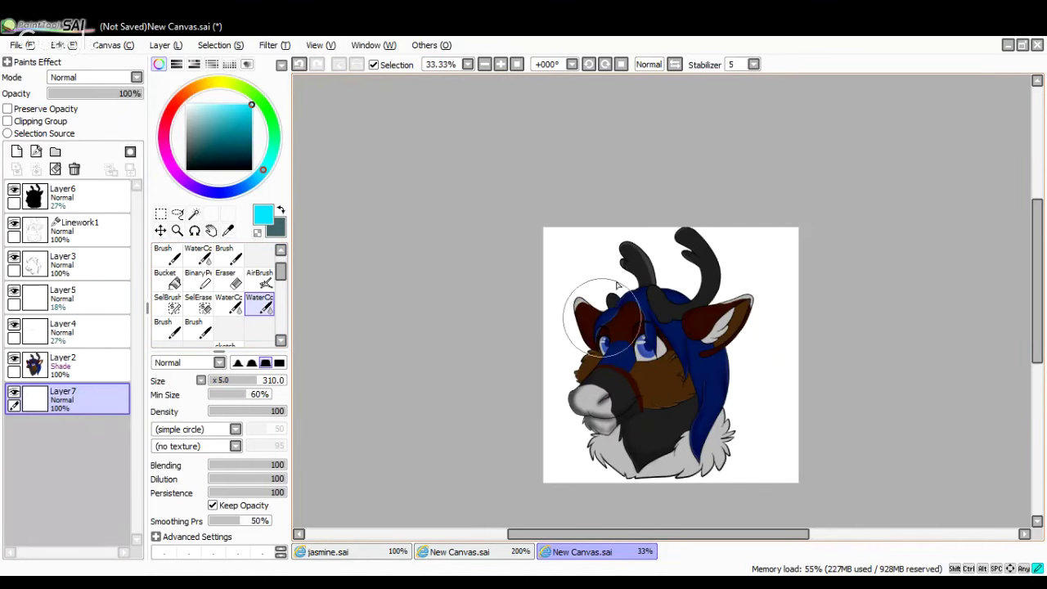
mouse_move(622, 422)
mouse_down()
mouse_move(593, 389)
mouse_move(612, 383)
mouse_move(632, 335)
mouse_up()
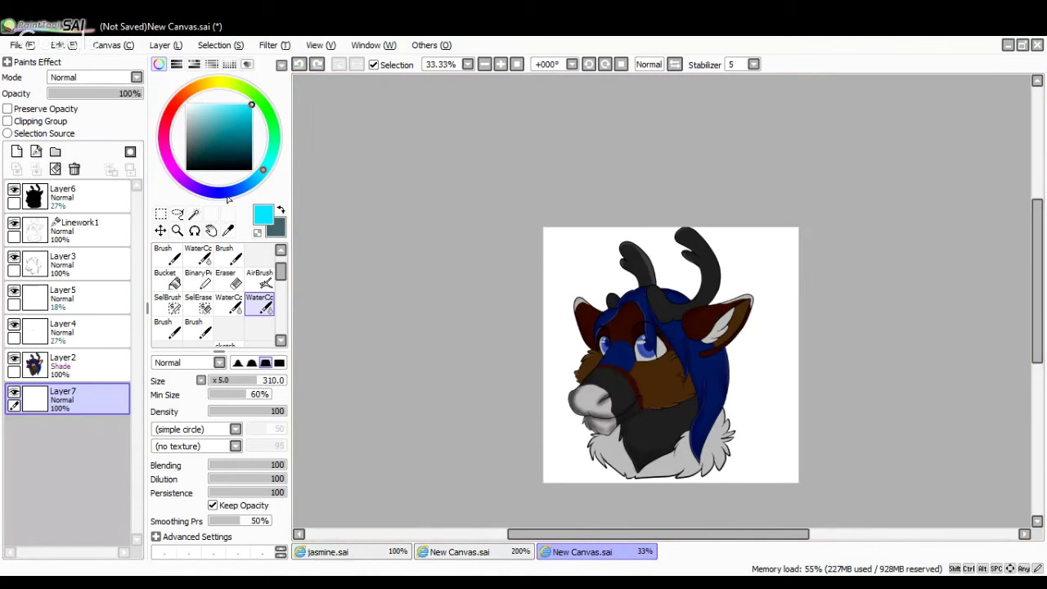
Try airbrushing cyan around the head on the bottom layer at size 180 and density 36, and undo the strokes
click(262, 281)
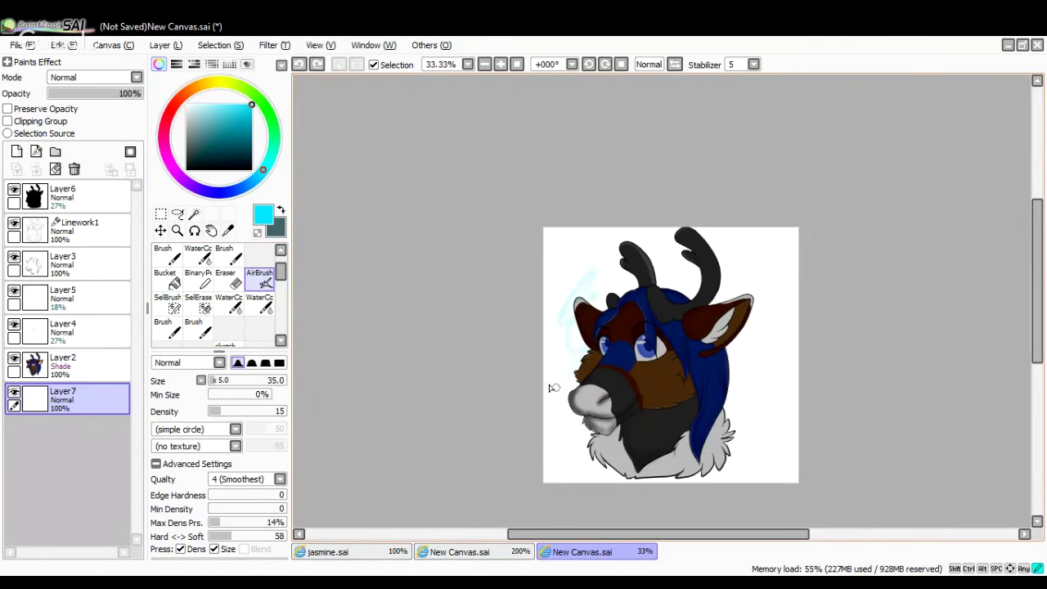
key(ctrl+z)
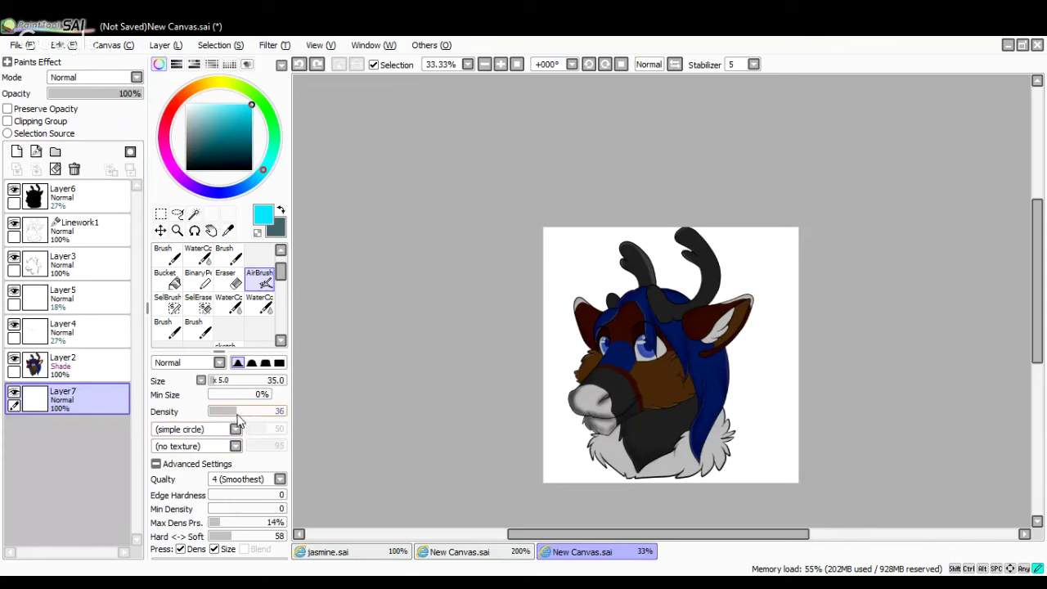
drag(230, 386, 238, 388)
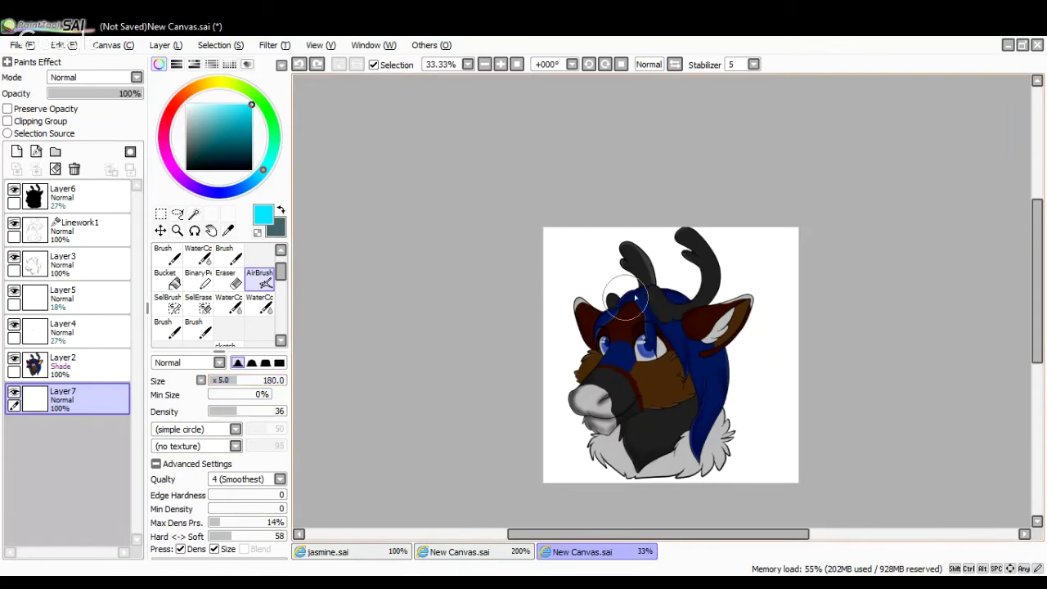
mouse_move(638, 295)
mouse_down()
mouse_move(596, 306)
mouse_move(656, 405)
mouse_up()
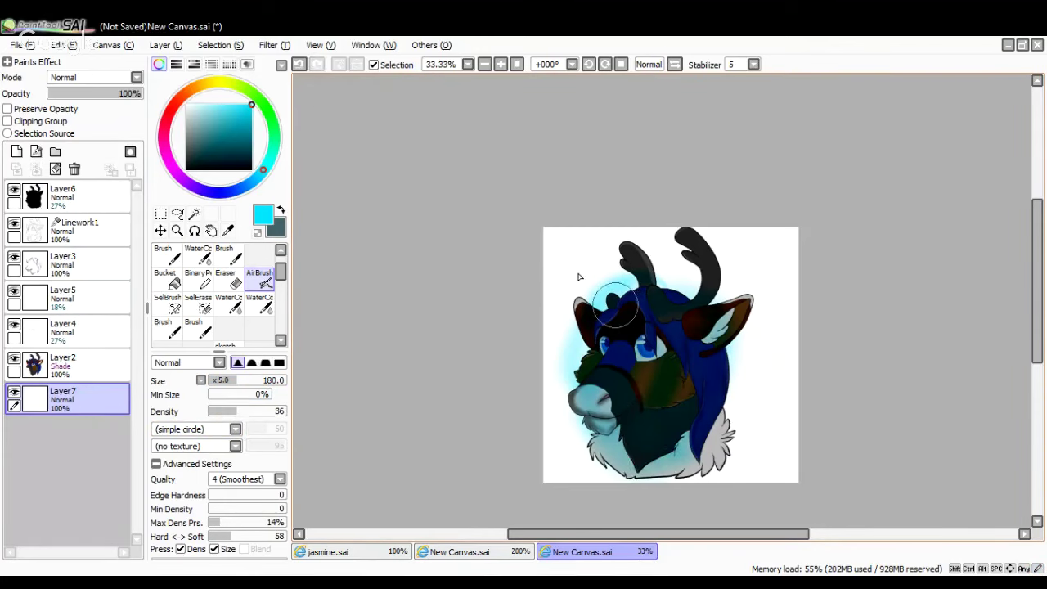
click(298, 65)
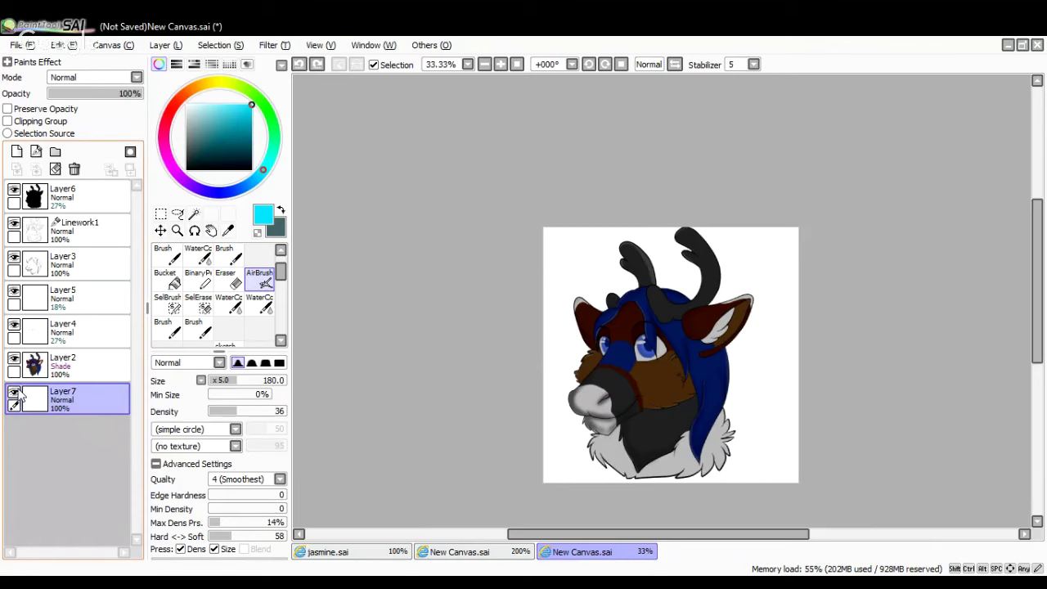
mouse_move(615, 288)
mouse_down()
mouse_move(576, 340)
mouse_move(695, 352)
mouse_move(605, 466)
mouse_move(755, 439)
mouse_move(671, 455)
mouse_up()
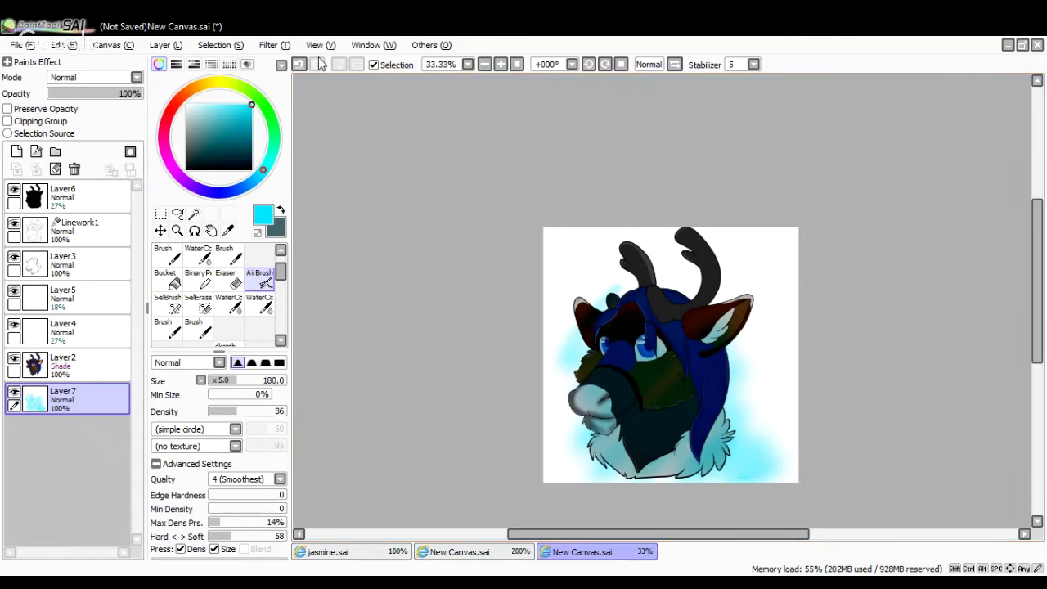
click(299, 64)
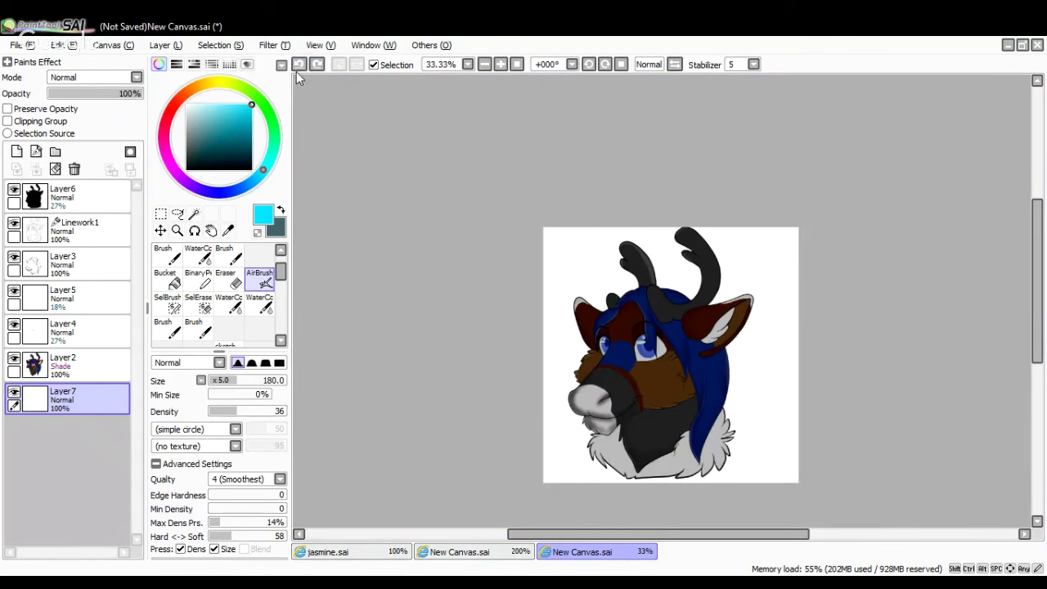
Try airbrushing cyan over the ear with Layer7 moved above Linework1, undo it, and return Layer7 beneath Layer2
click(500, 65)
click(500, 64)
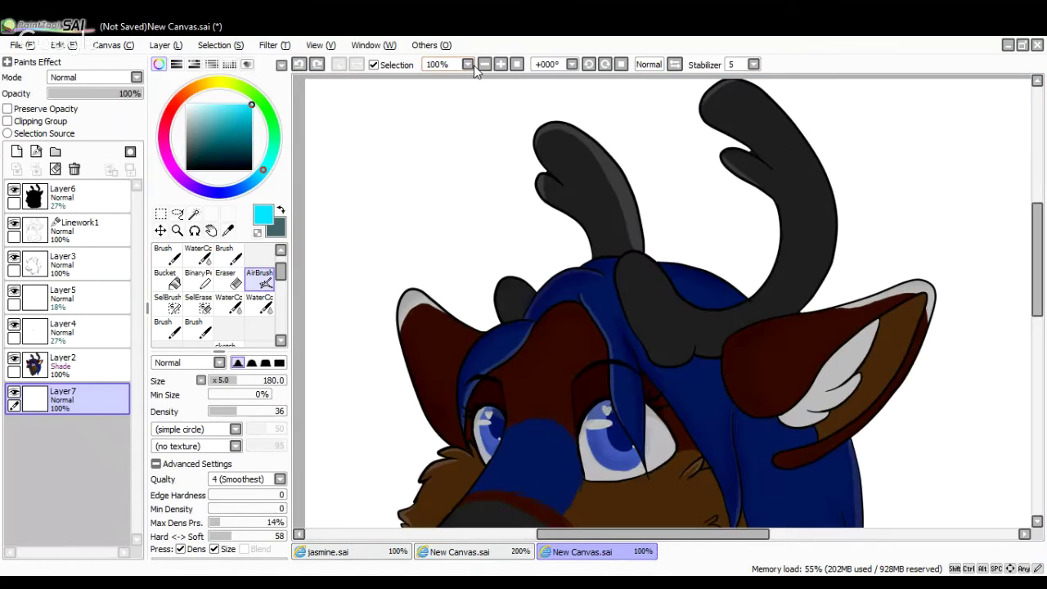
click(317, 65)
click(300, 65)
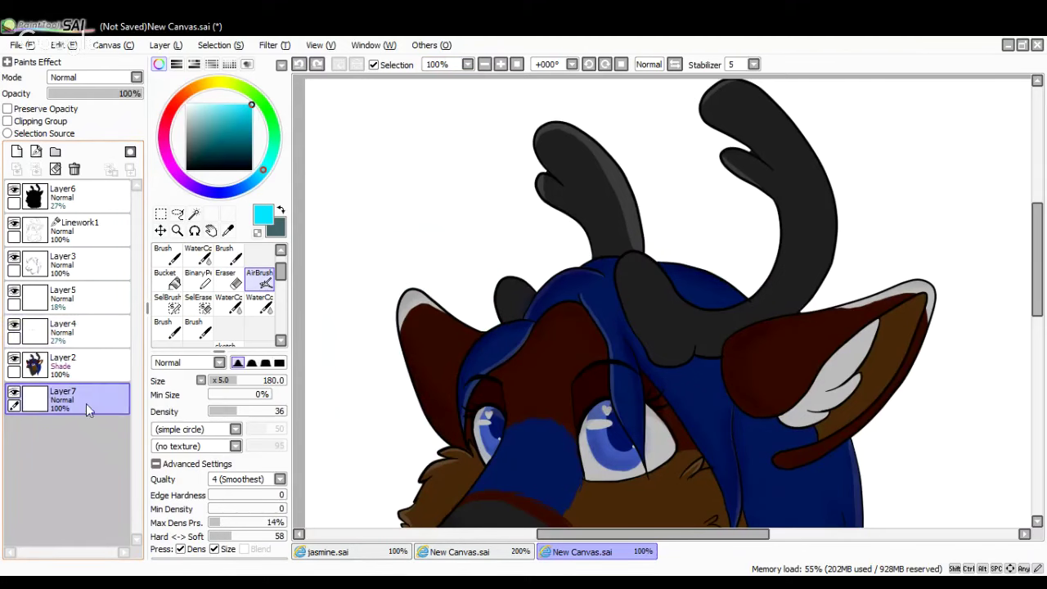
drag(86, 403, 92, 210)
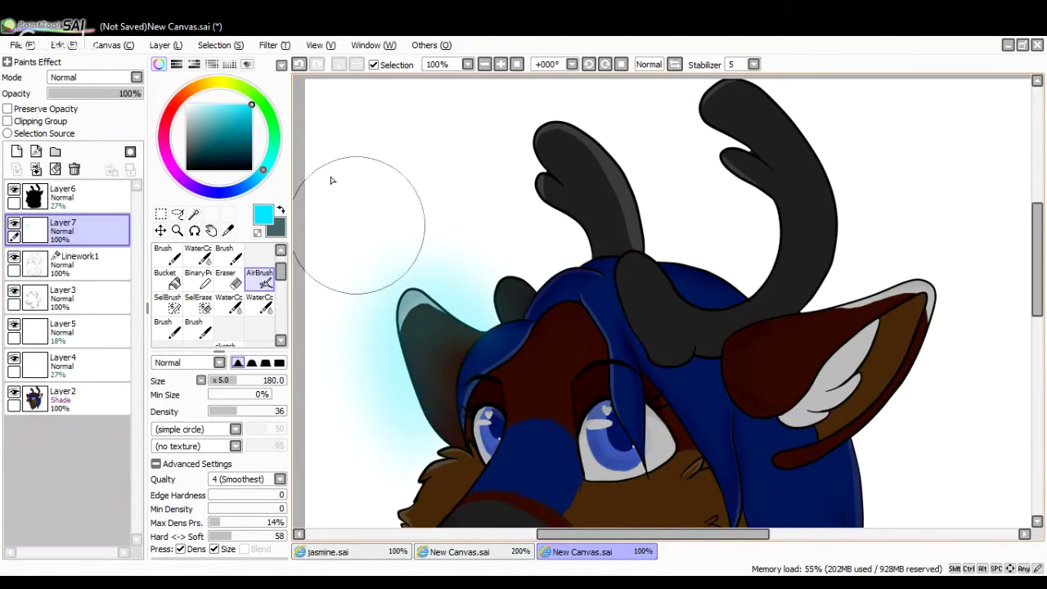
click(299, 64)
drag(94, 236, 110, 425)
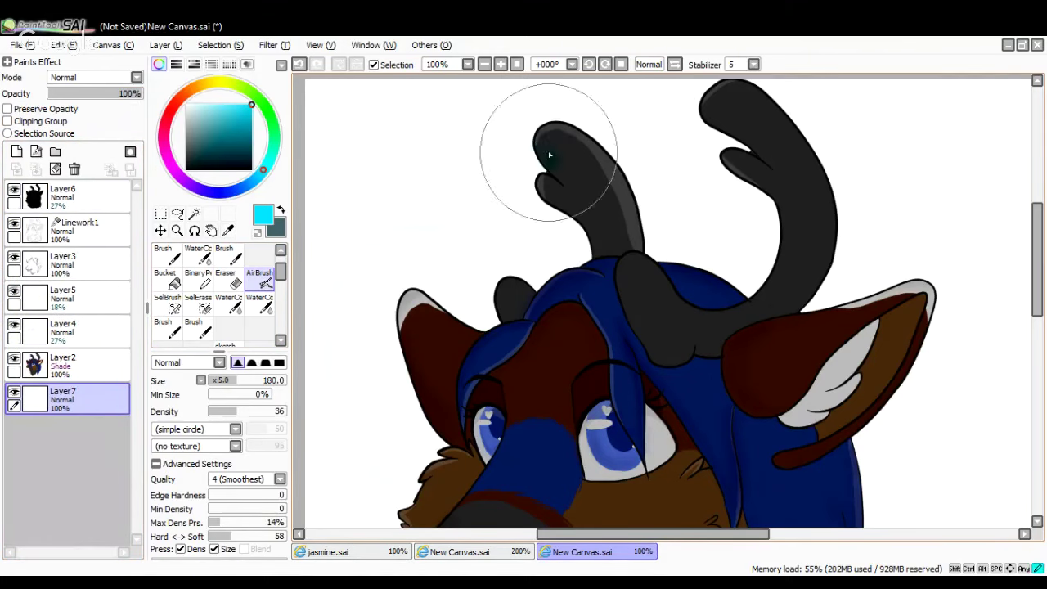
Try airbrushing cyan behind the smaller antler on the bottom layer, and undo it
drag(545, 153, 564, 241)
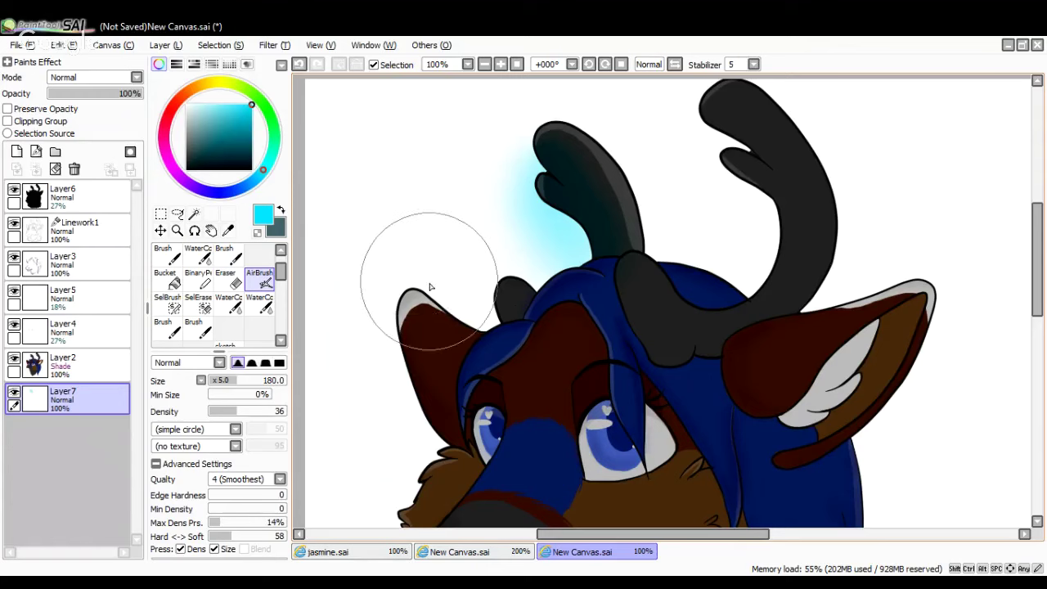
click(299, 66)
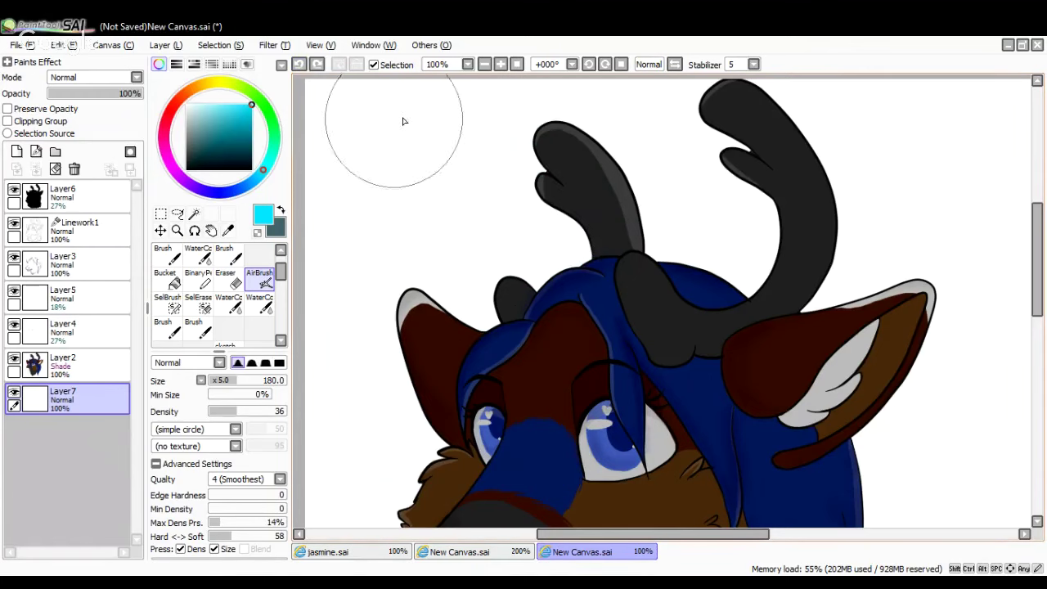
click(485, 65)
click(486, 66)
click(485, 66)
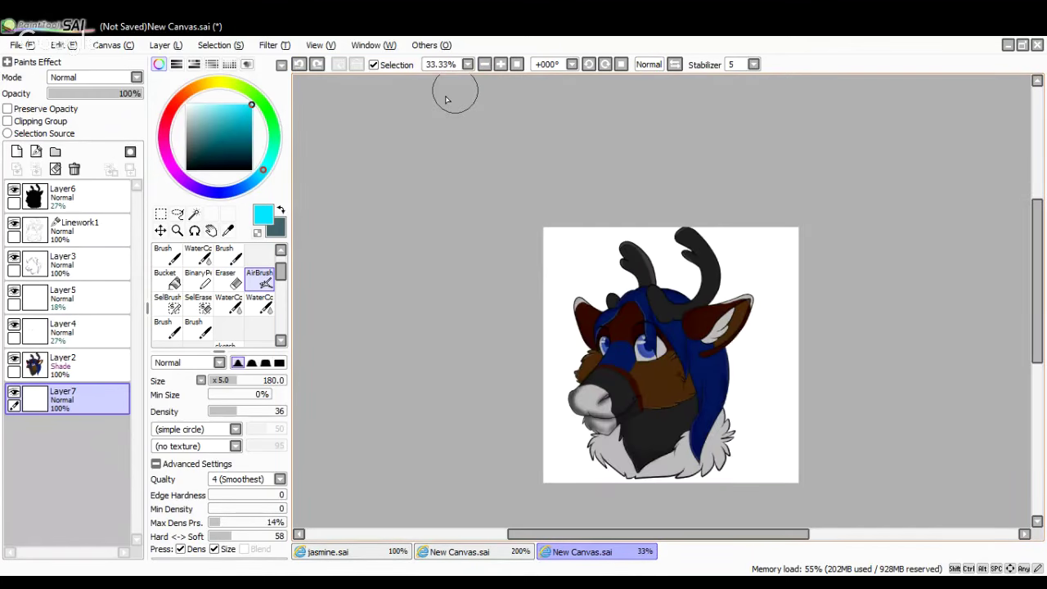
Try a Magic Wand selection and a rectangular selection on the empty bottom layer, and clear them
click(194, 213)
click(556, 277)
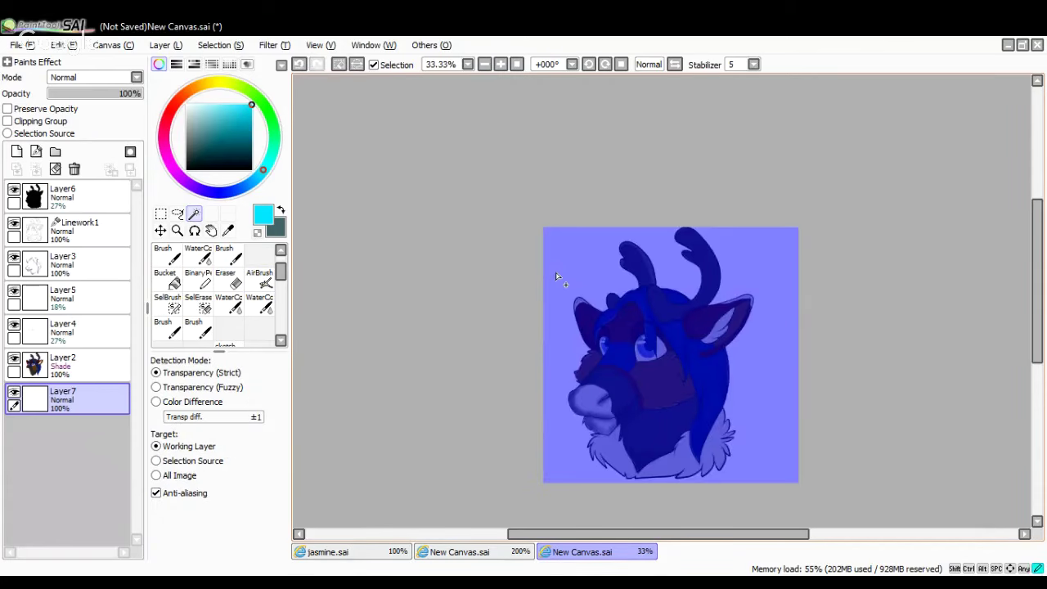
click(356, 66)
click(160, 214)
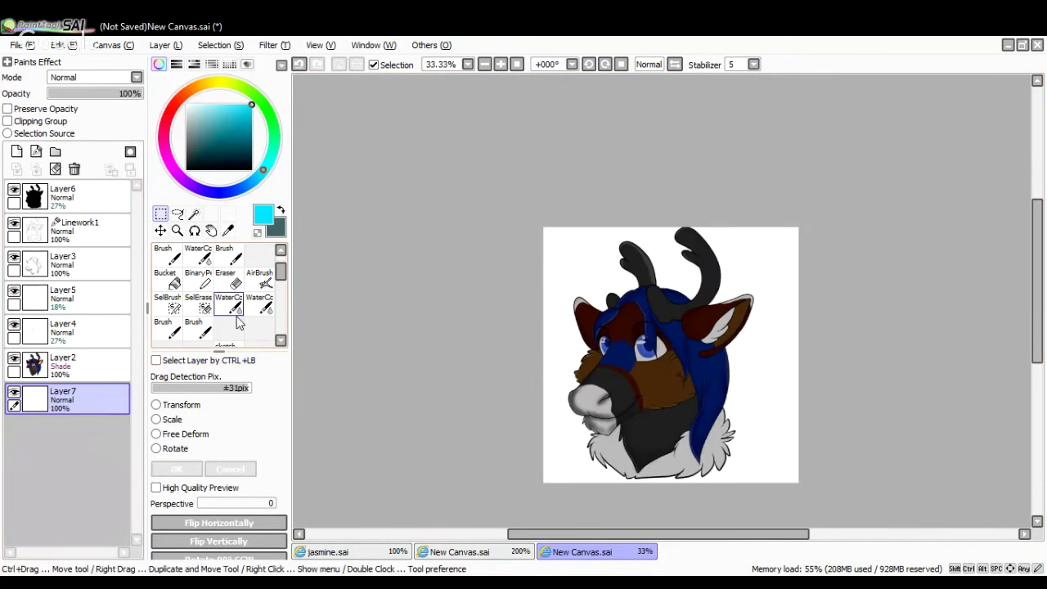
drag(558, 267, 509, 323)
key(ctrl+d)
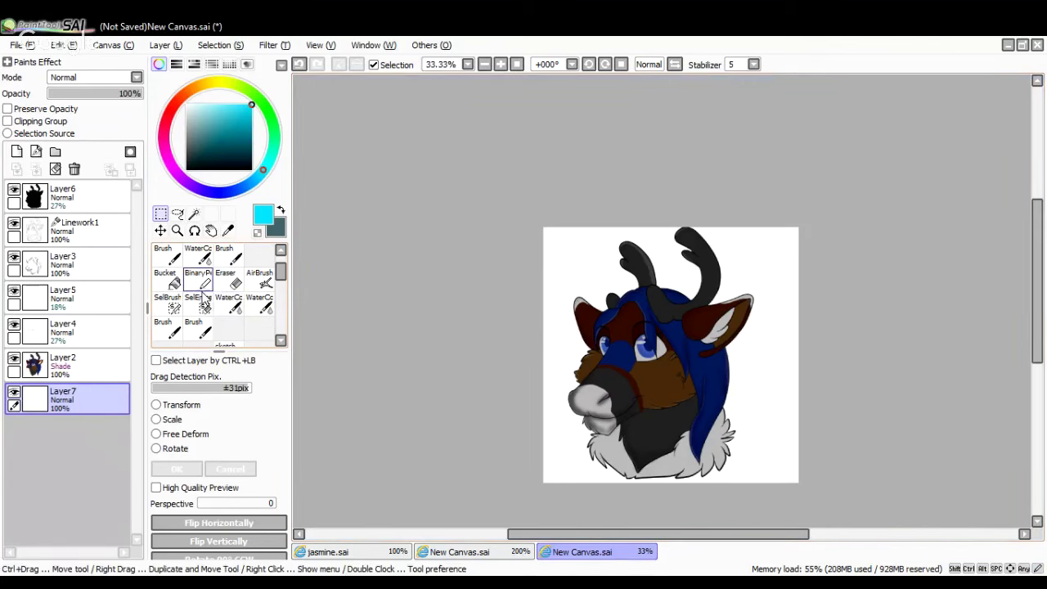
click(260, 303)
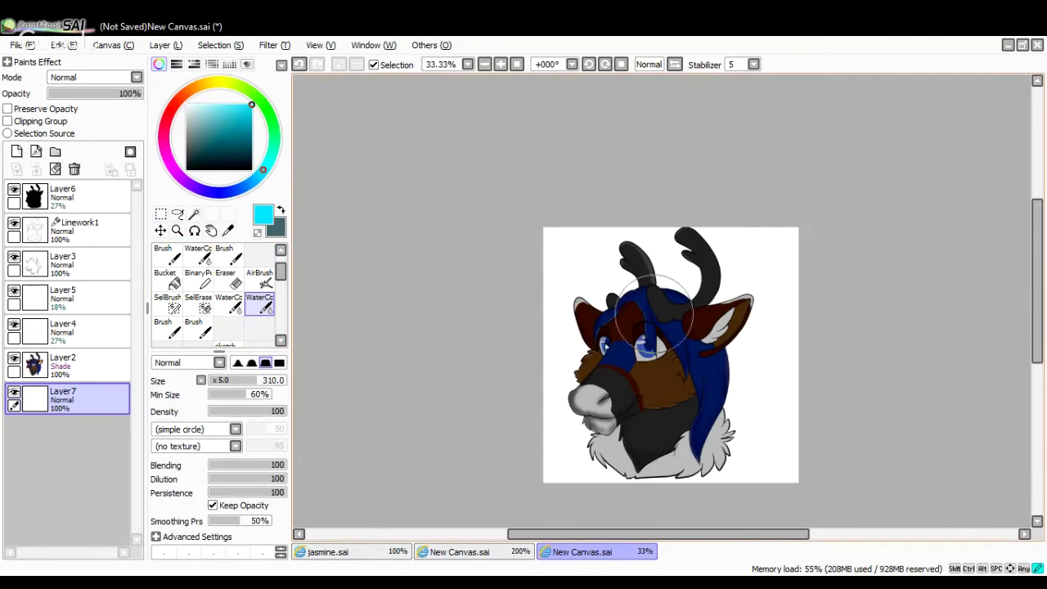
click(162, 213)
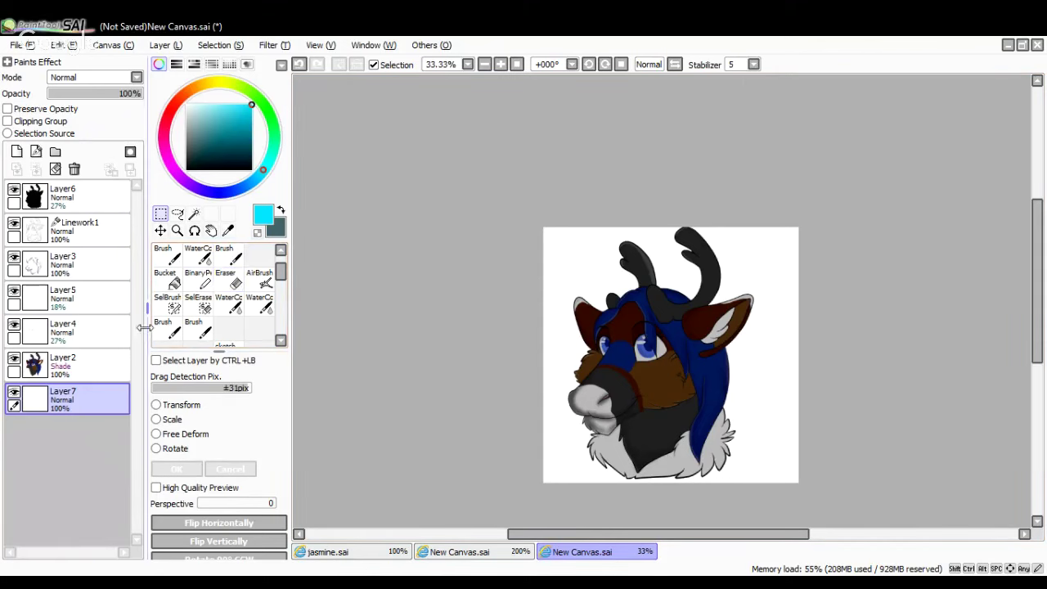
Try painting broad cyan strokes across the bottom layer with the Brush at size 100
click(195, 328)
mouse_move(592, 242)
mouse_down()
mouse_move(556, 327)
mouse_move(622, 360)
mouse_move(720, 278)
mouse_move(766, 331)
mouse_move(685, 486)
mouse_move(761, 466)
mouse_up()
click(501, 65)
Delete the cyan-painted Layer7, keeping Layer6, and add a new empty layer beneath Layer2 in the stack
drag(62, 196, 79, 168)
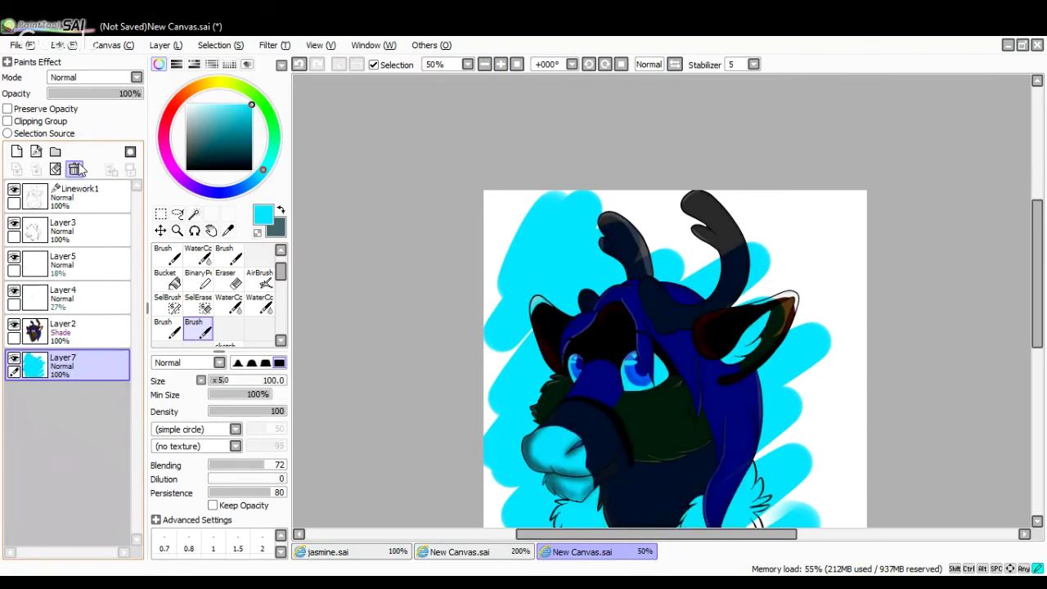
click(299, 64)
drag(70, 365, 74, 168)
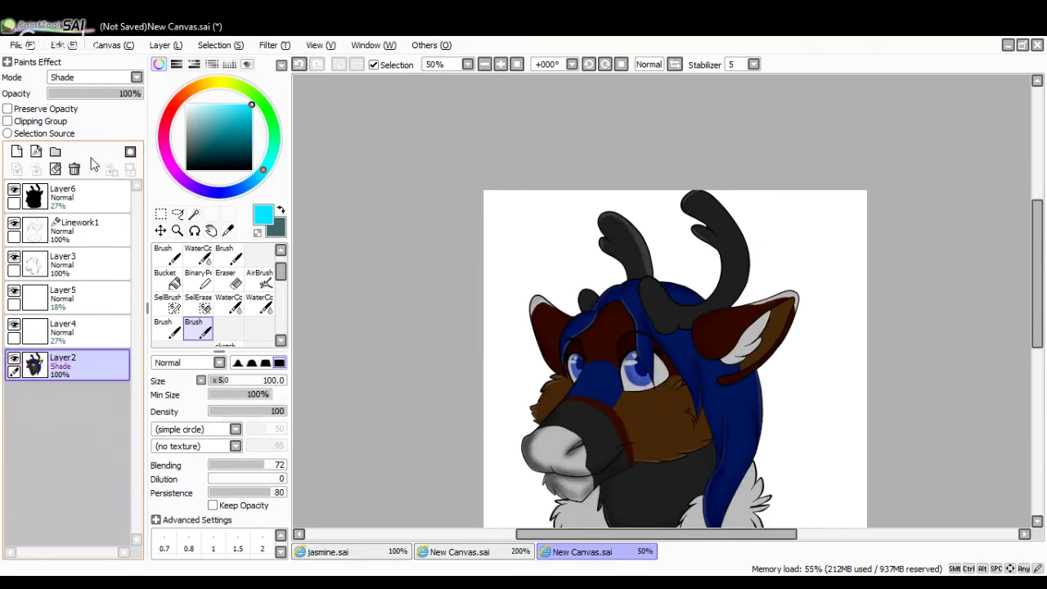
click(16, 151)
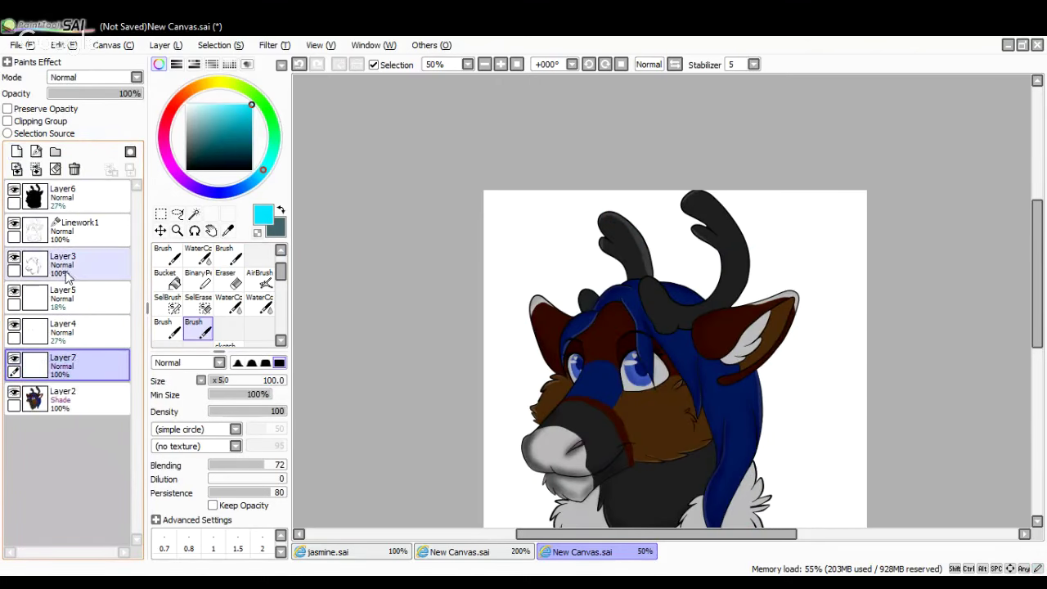
mouse_move(561, 287)
mouse_down()
mouse_move(537, 366)
mouse_move(511, 403)
mouse_up()
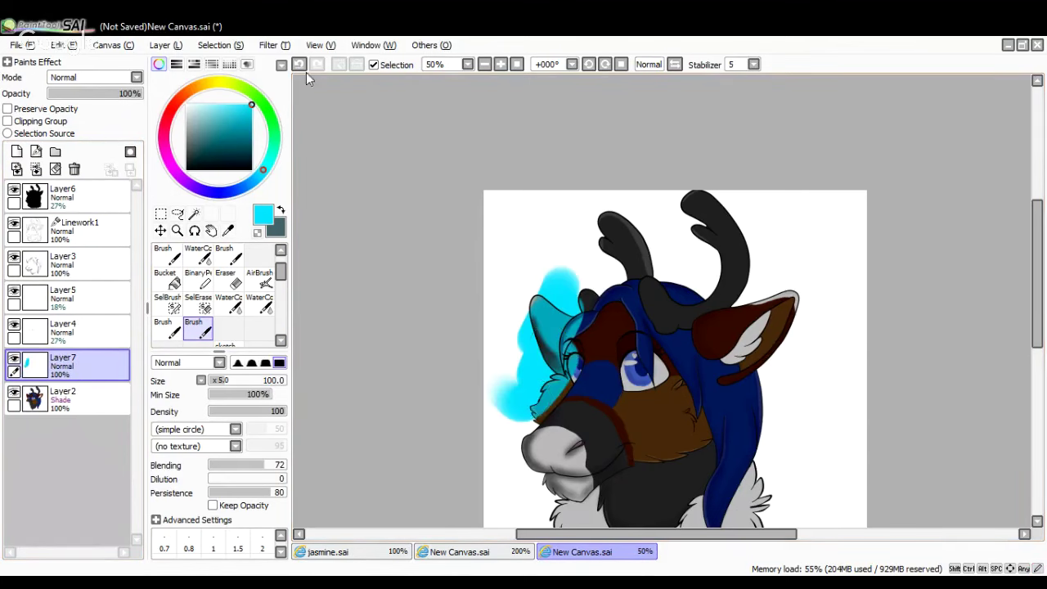
click(300, 65)
drag(79, 356, 79, 420)
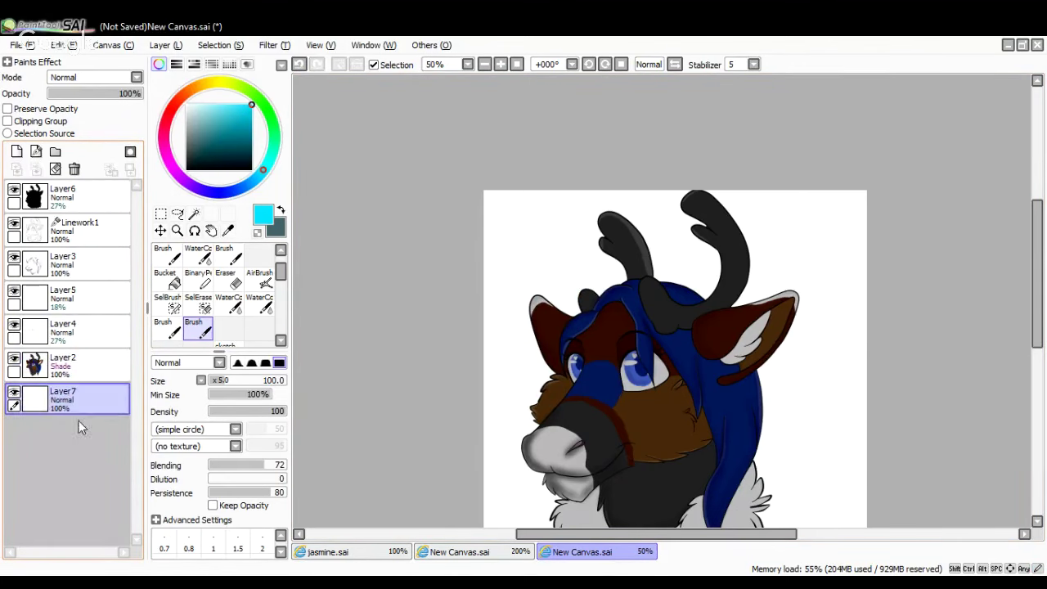
Try filling the background with broad cyan brush strokes on the new bottom layer, and undo them
mouse_move(541, 232)
mouse_down()
mouse_move(526, 183)
mouse_move(589, 206)
mouse_move(572, 245)
mouse_move(729, 220)
mouse_move(769, 234)
mouse_move(851, 295)
mouse_move(572, 458)
mouse_move(665, 440)
mouse_move(668, 481)
mouse_move(712, 458)
mouse_up()
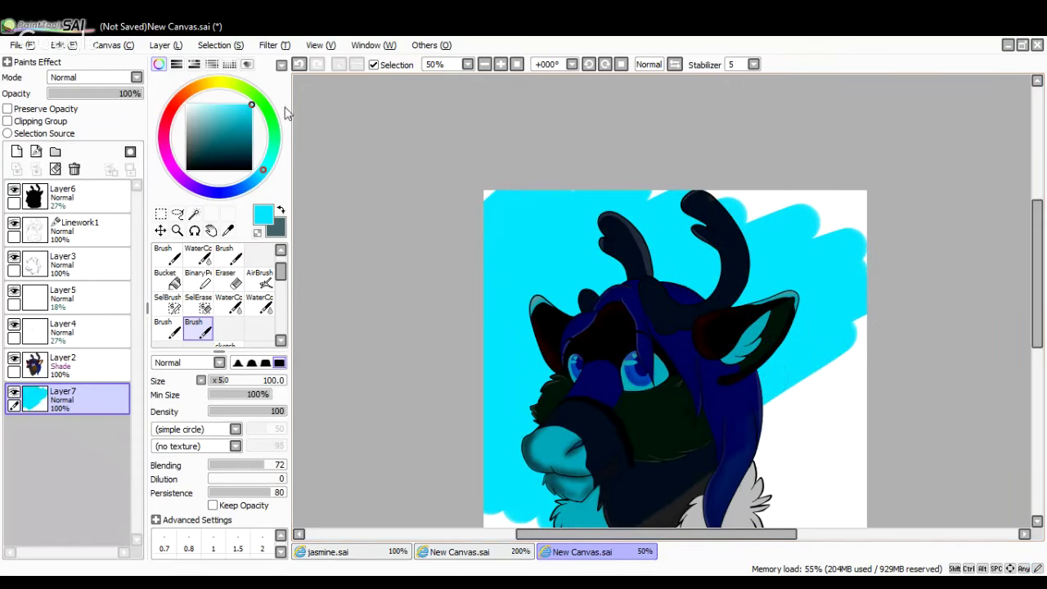
click(300, 65)
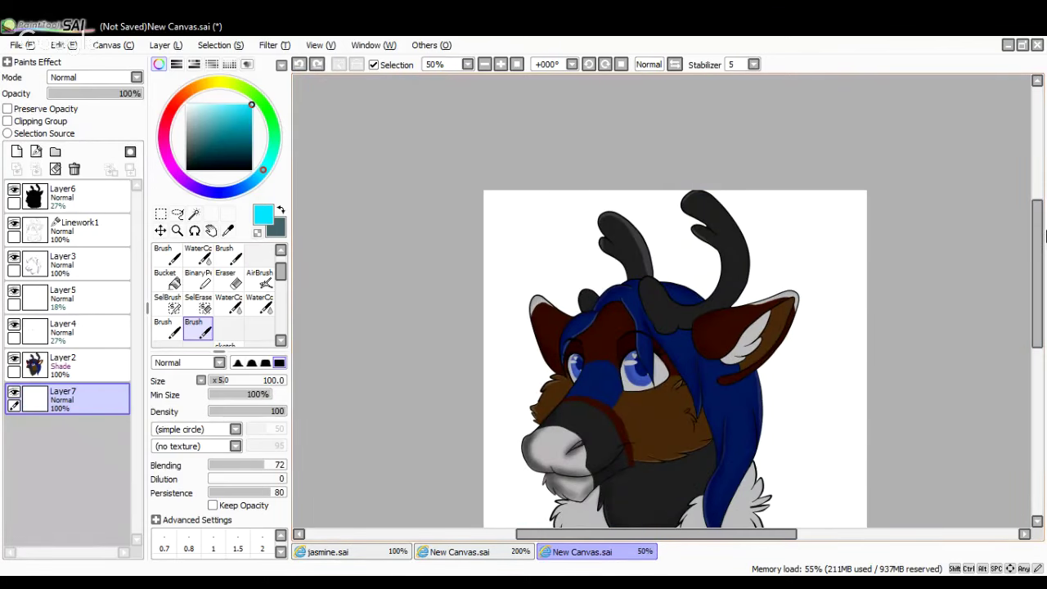
drag(1036, 240, 1037, 262)
click(485, 65)
click(485, 64)
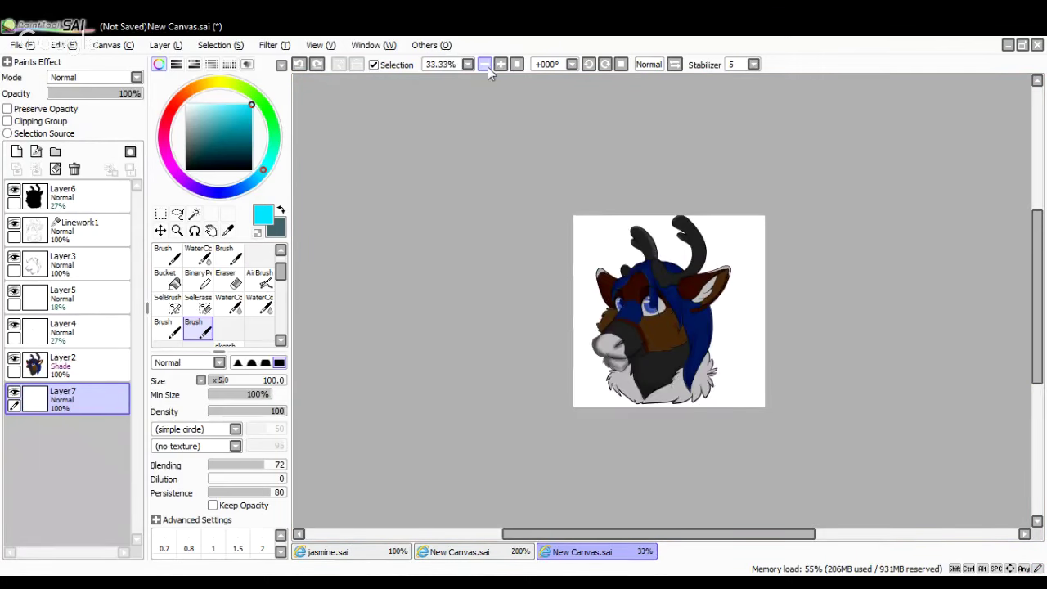
Try selecting the area outside the character from Linework1 with the Magic Wand, undo it, and reactivate Layer7
click(194, 213)
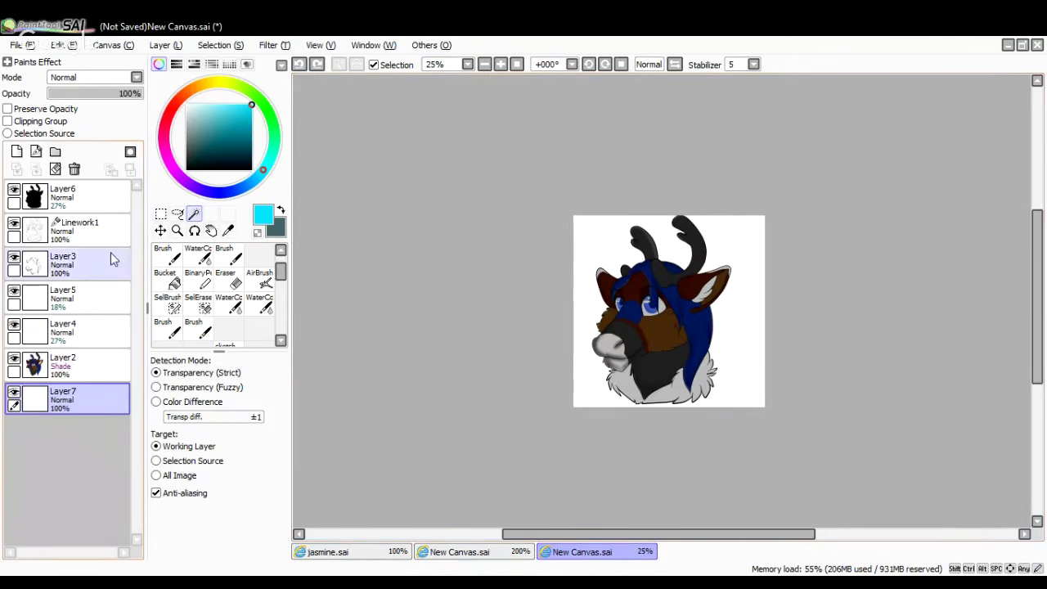
click(82, 231)
click(604, 253)
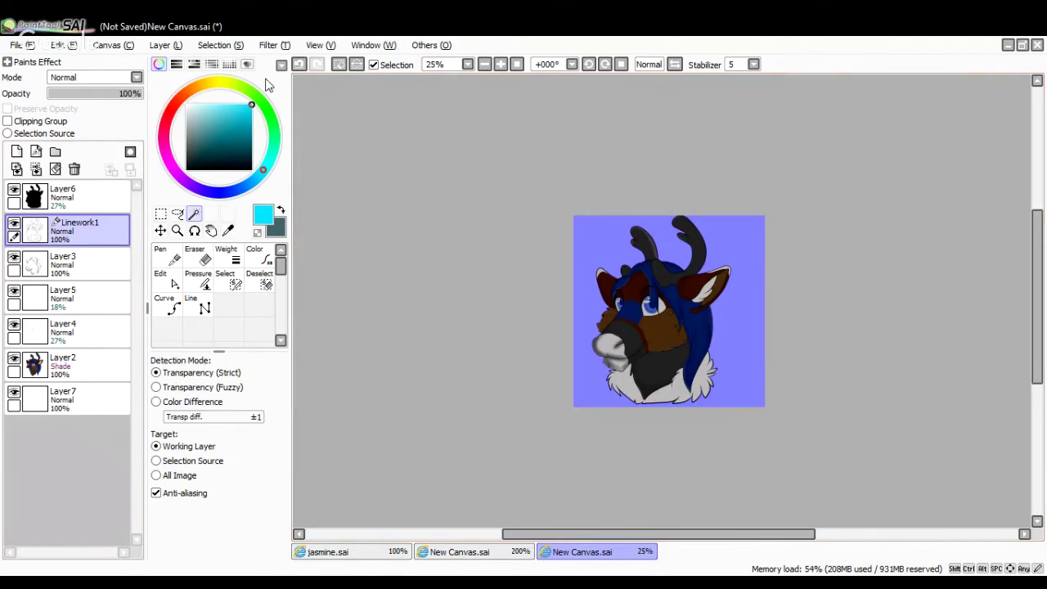
click(299, 64)
click(81, 399)
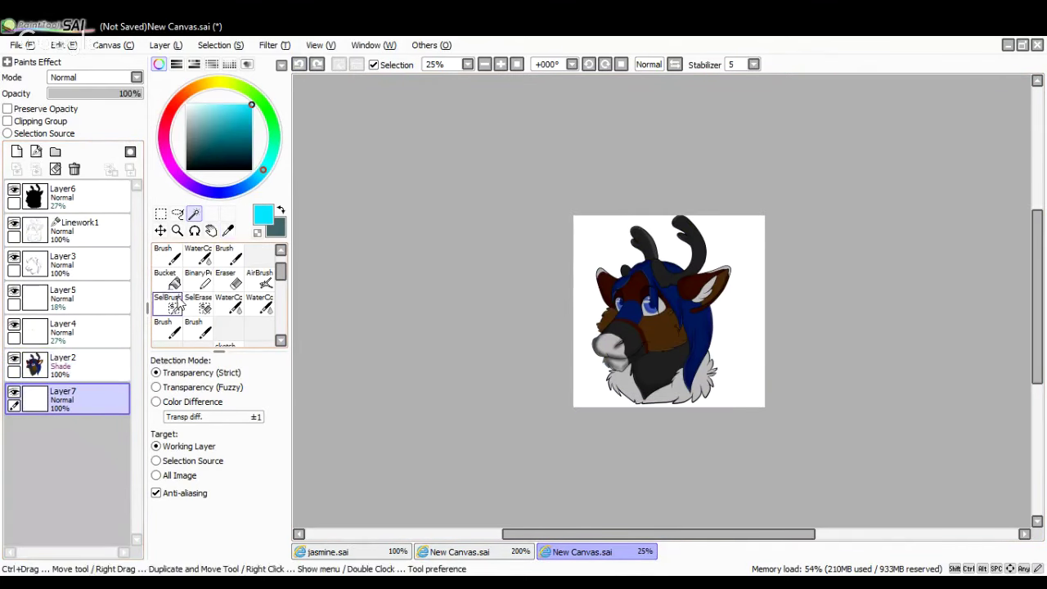
Try filling Layer7 with solid cyan using the Bucket tool, check the artwork, and undo the fill
click(166, 279)
click(602, 244)
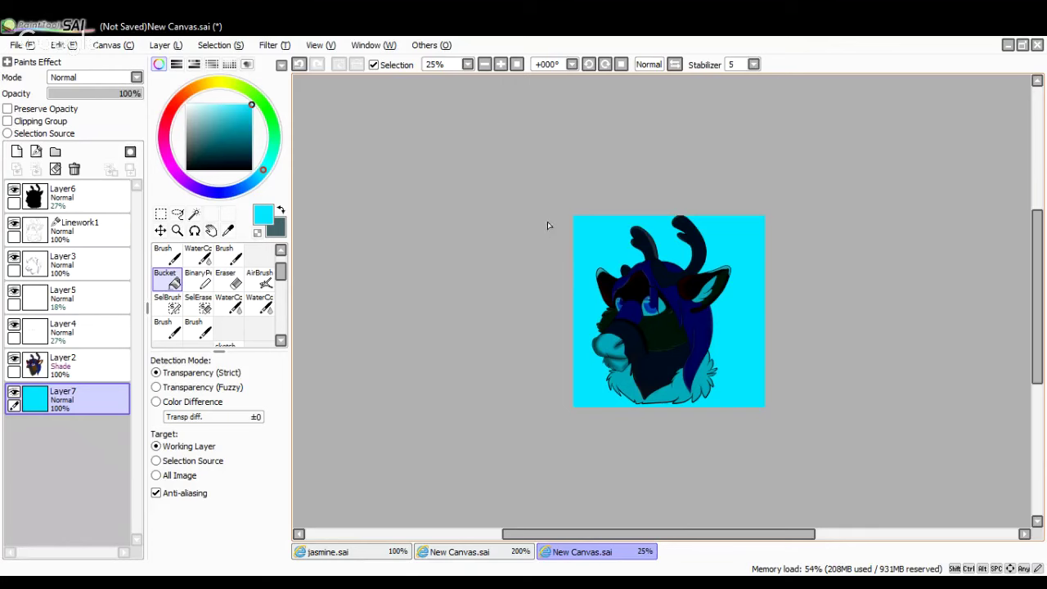
click(501, 65)
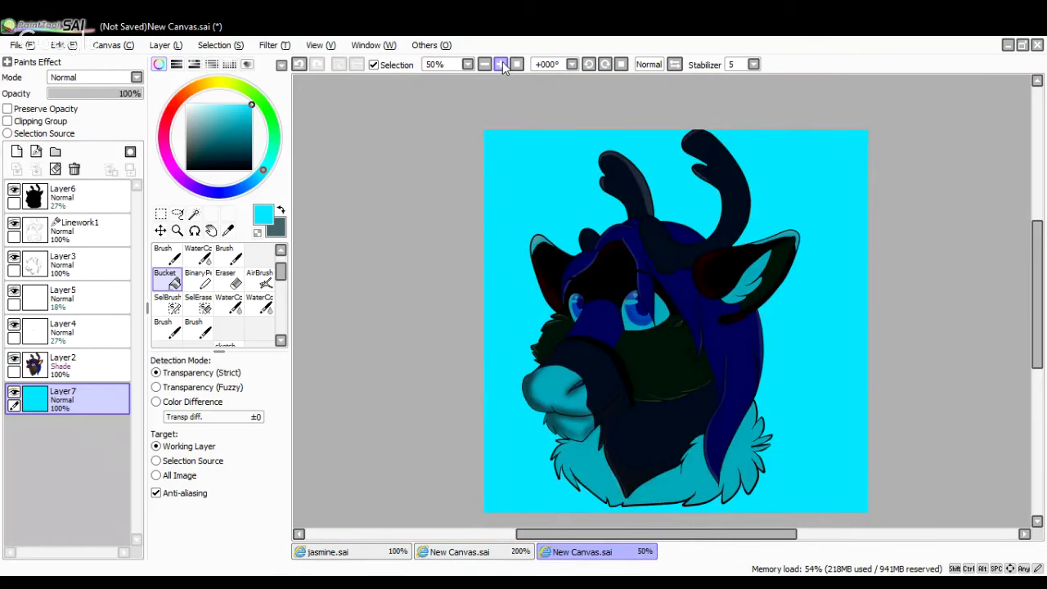
click(501, 65)
click(485, 64)
click(485, 65)
click(485, 65)
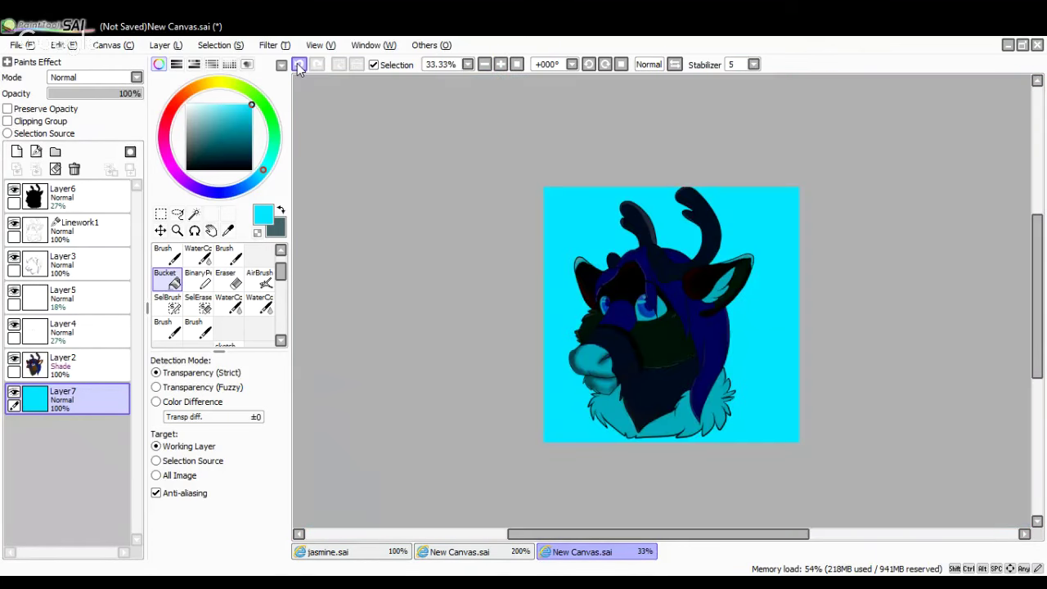
click(300, 64)
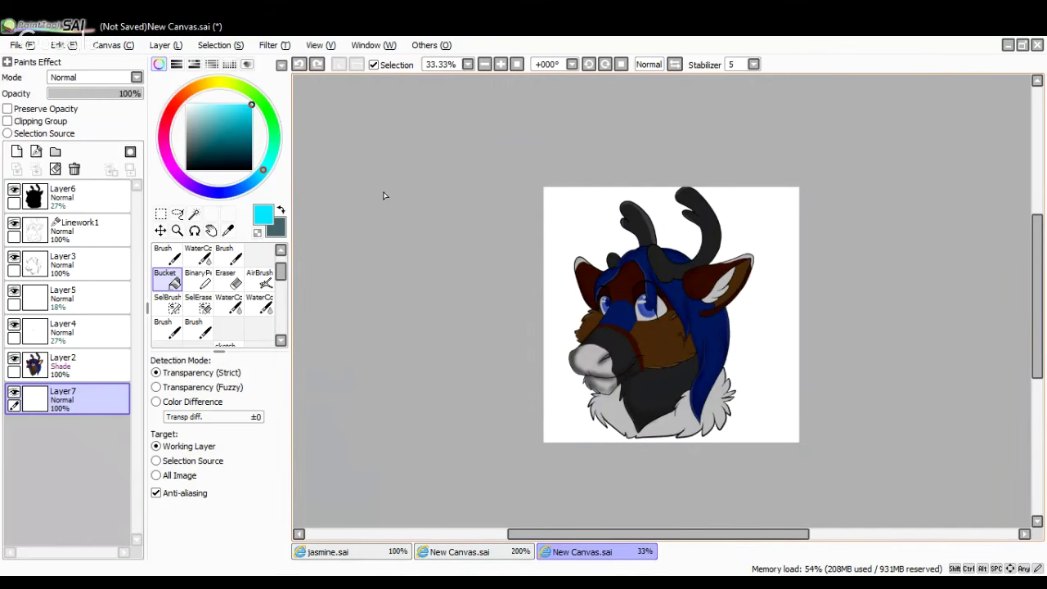
Delete the empty Layer7 and make Layer2 the active layer
click(91, 236)
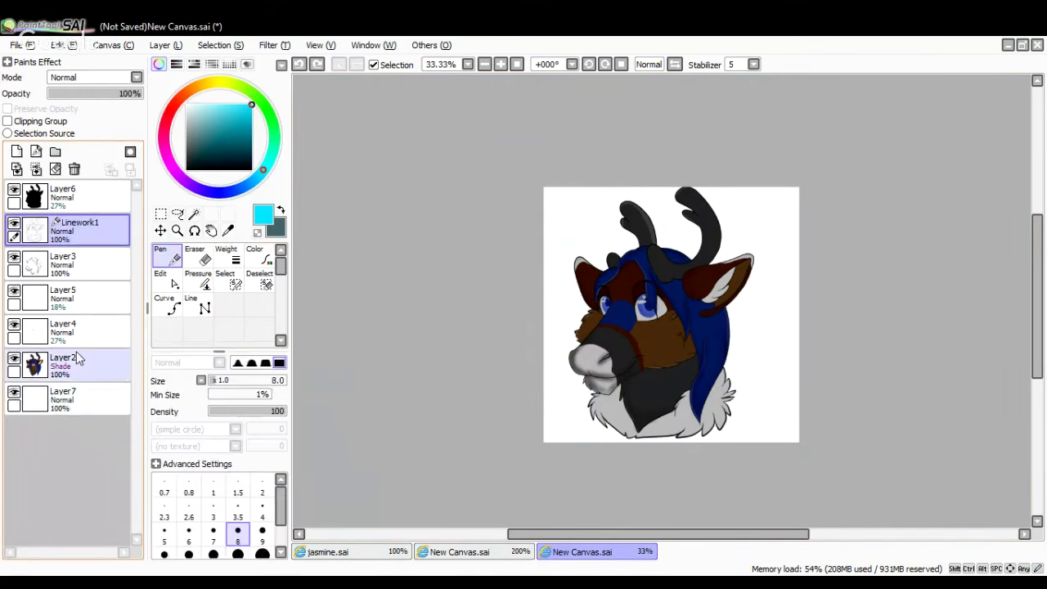
drag(83, 401, 75, 170)
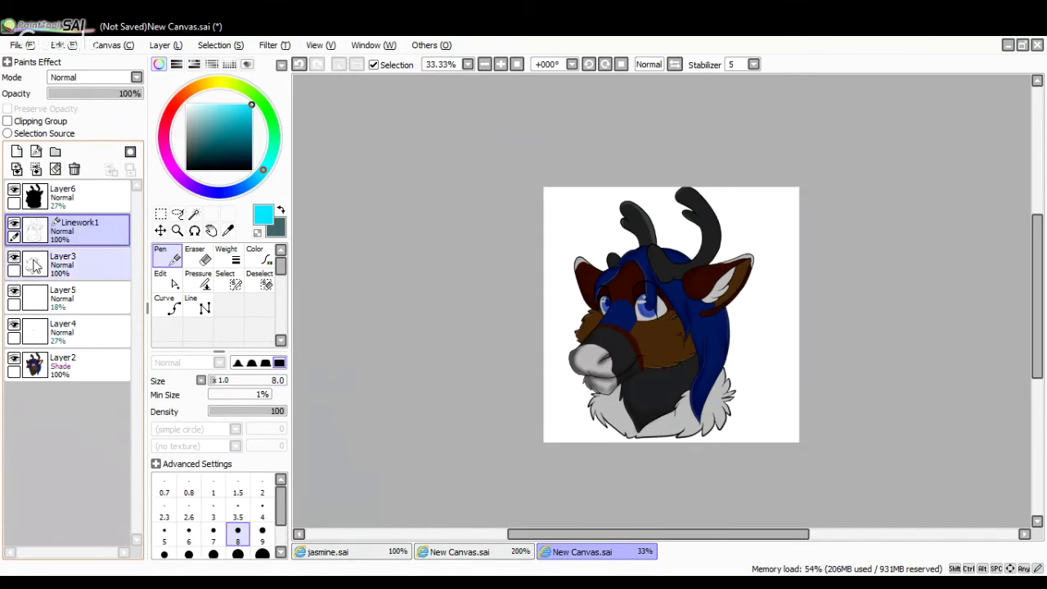
click(77, 370)
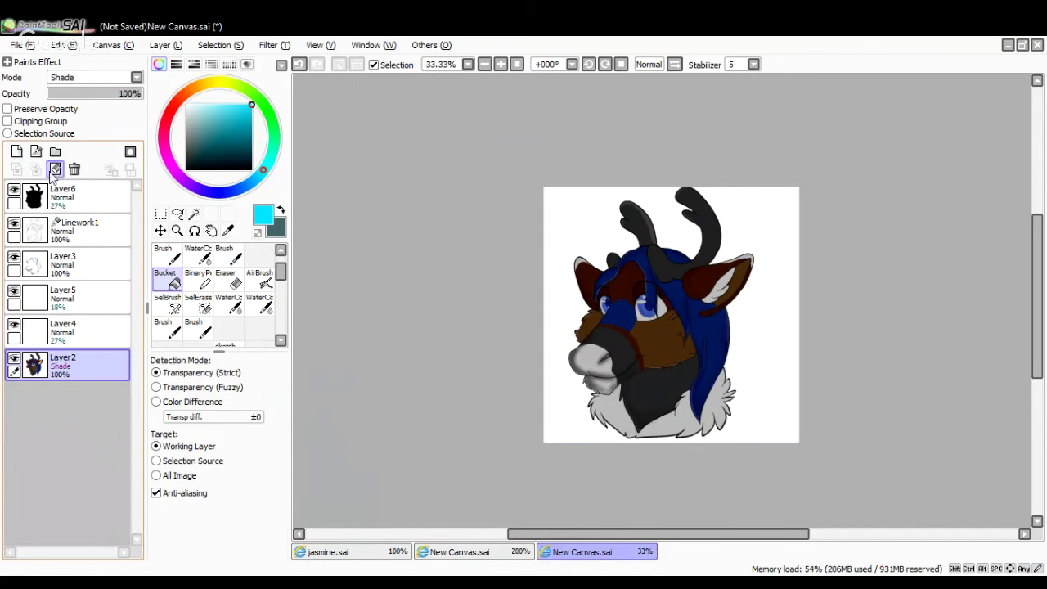
Try a cyan Brush stroke beside the character directly on Layer2, and undo it
click(167, 255)
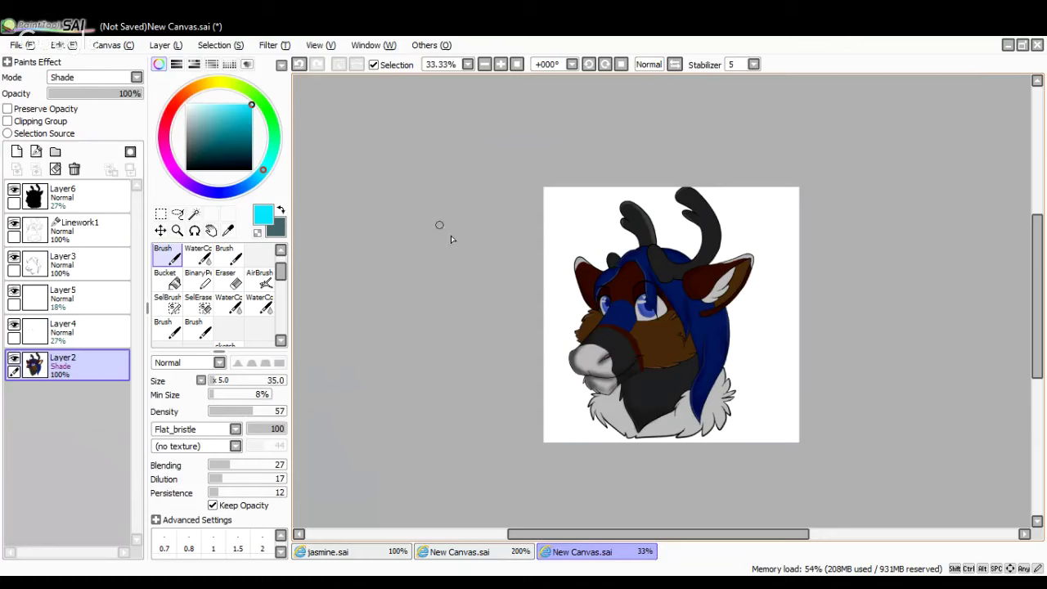
click(501, 64)
mouse_move(466, 225)
mouse_down()
mouse_move(480, 306)
mouse_move(496, 329)
mouse_up()
click(299, 65)
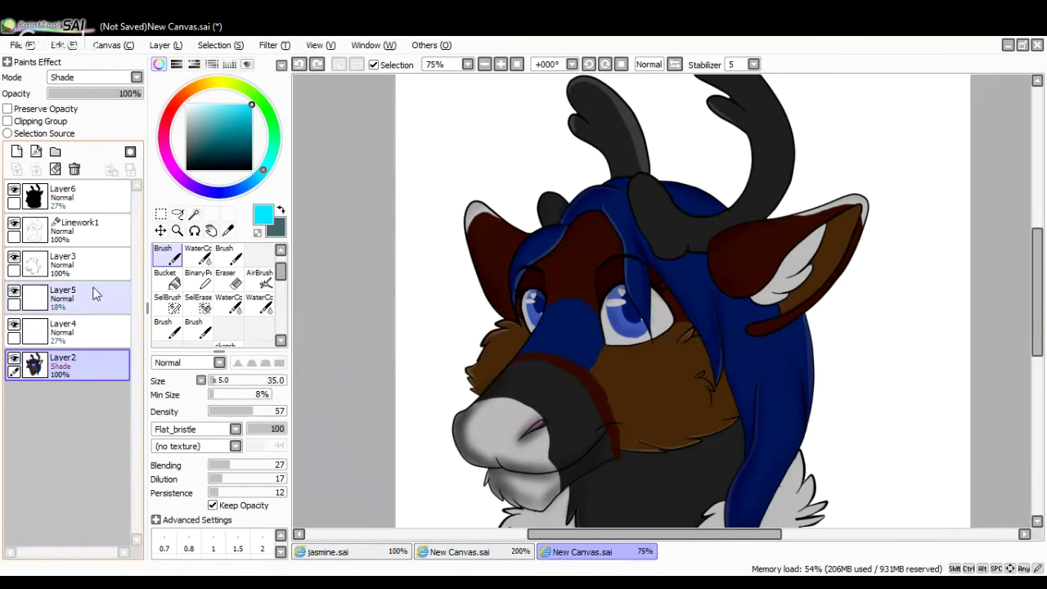
Add a new empty layer and place it beneath Layer2 in the stack
click(16, 152)
drag(74, 367, 82, 413)
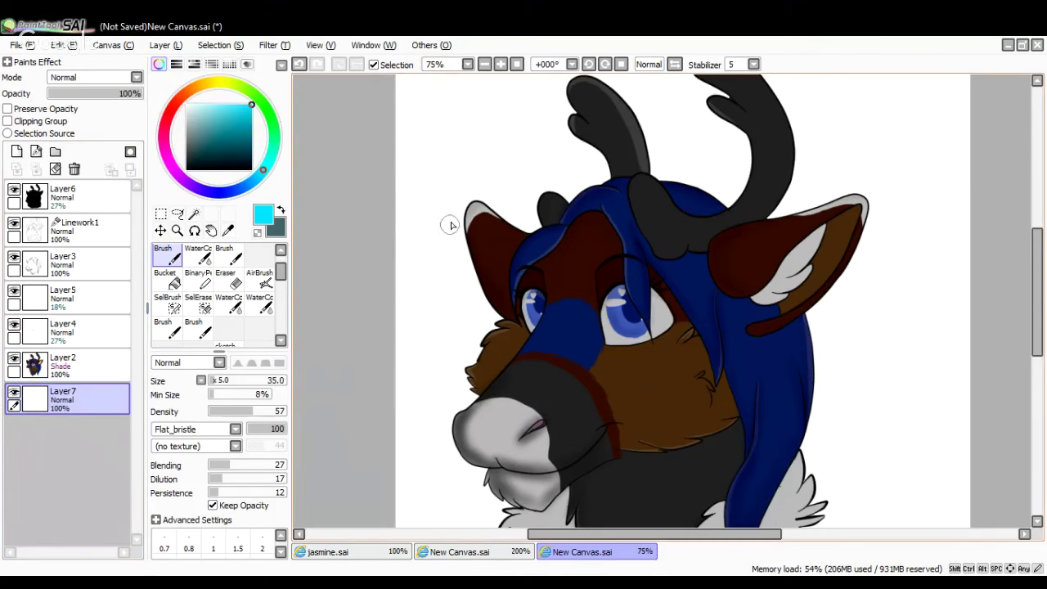
Try cyan Brush strokes along and across the character's ear and face on the bottom layer, and undo them
mouse_move(456, 206)
mouse_down()
mouse_move(469, 291)
mouse_move(500, 328)
mouse_up()
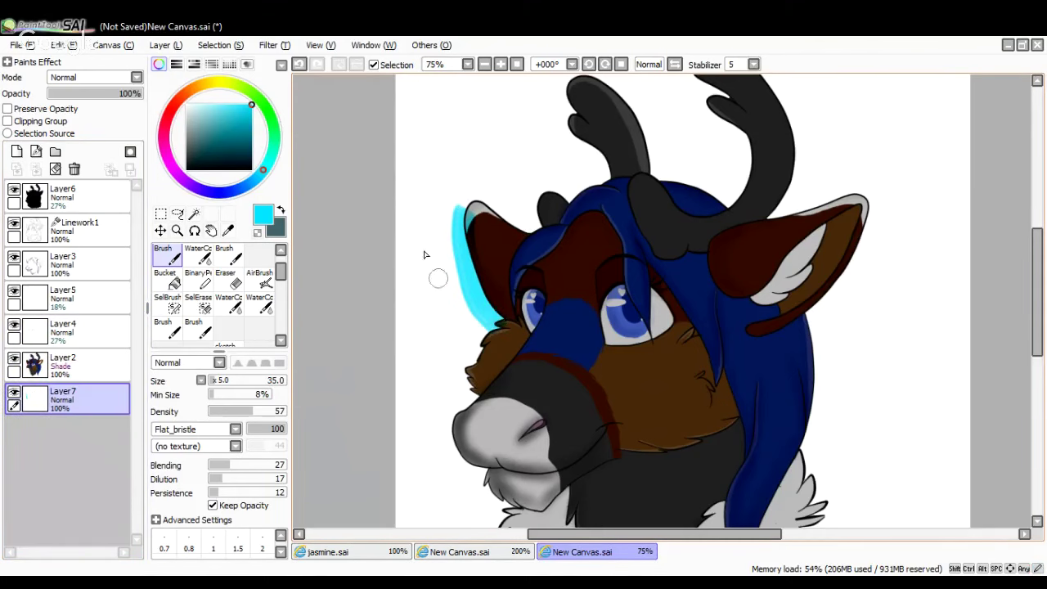
mouse_move(540, 210)
mouse_down()
mouse_move(577, 227)
mouse_move(485, 366)
mouse_up()
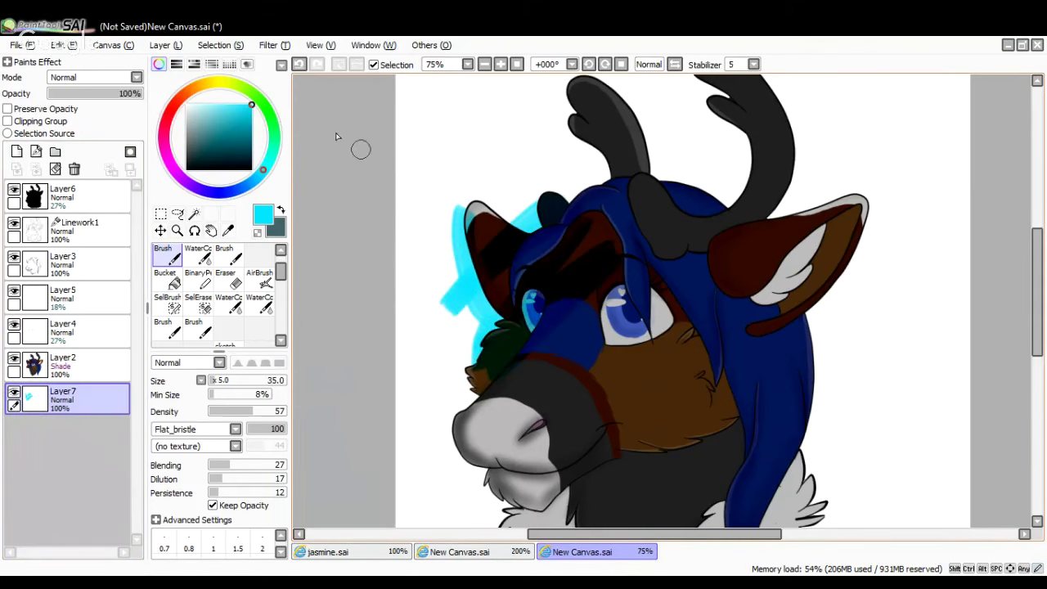
click(299, 65)
click(300, 64)
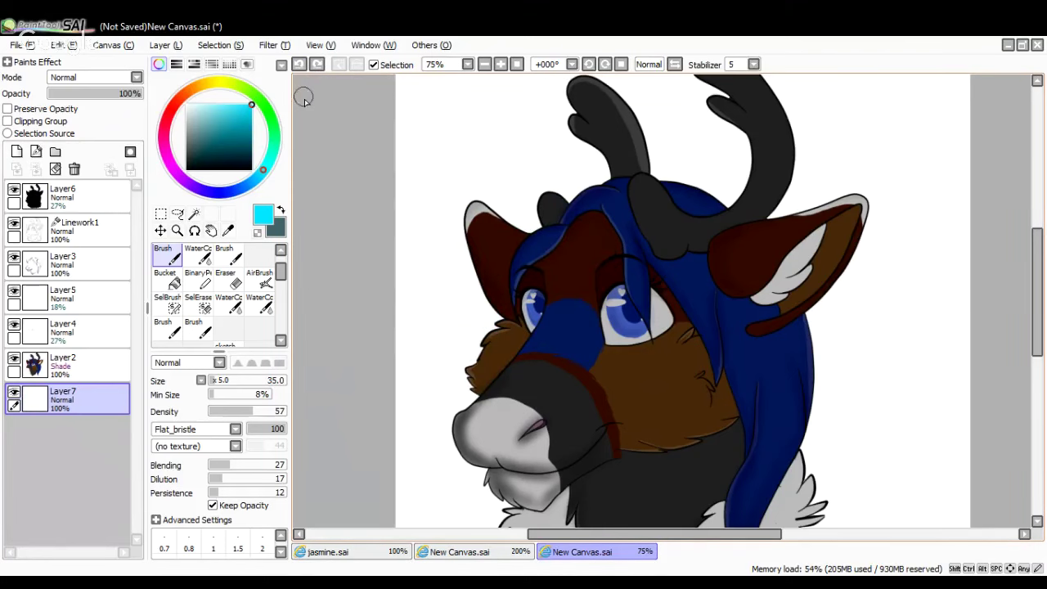
Switch to the Iced Mocha reference canvas and brush a cyan test patch on Layer1 beside the reference sheet
click(479, 554)
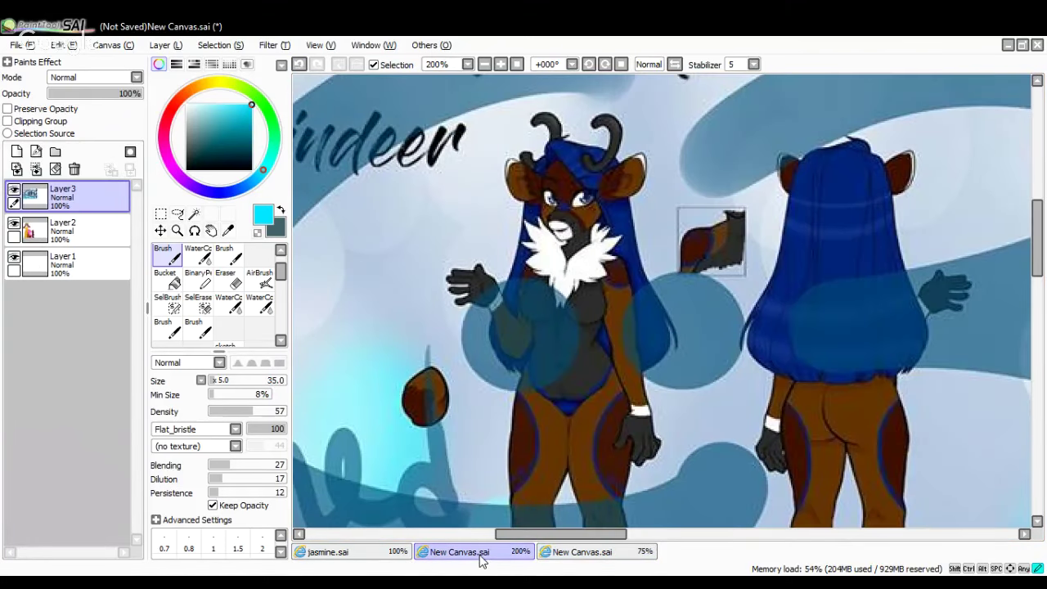
click(483, 65)
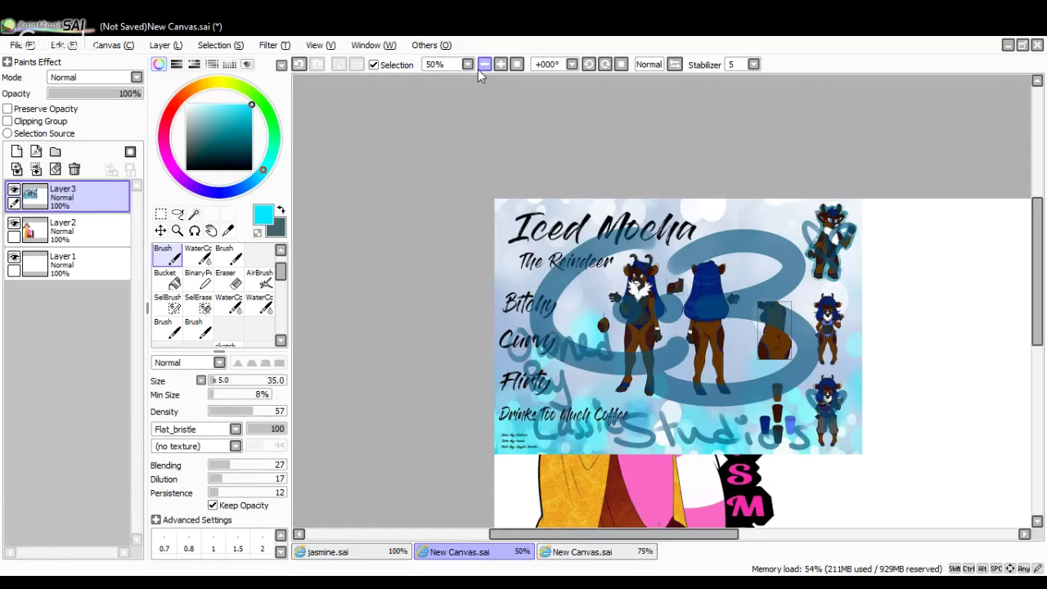
click(67, 263)
mouse_move(894, 199)
mouse_down()
mouse_move(825, 259)
mouse_move(929, 214)
mouse_up()
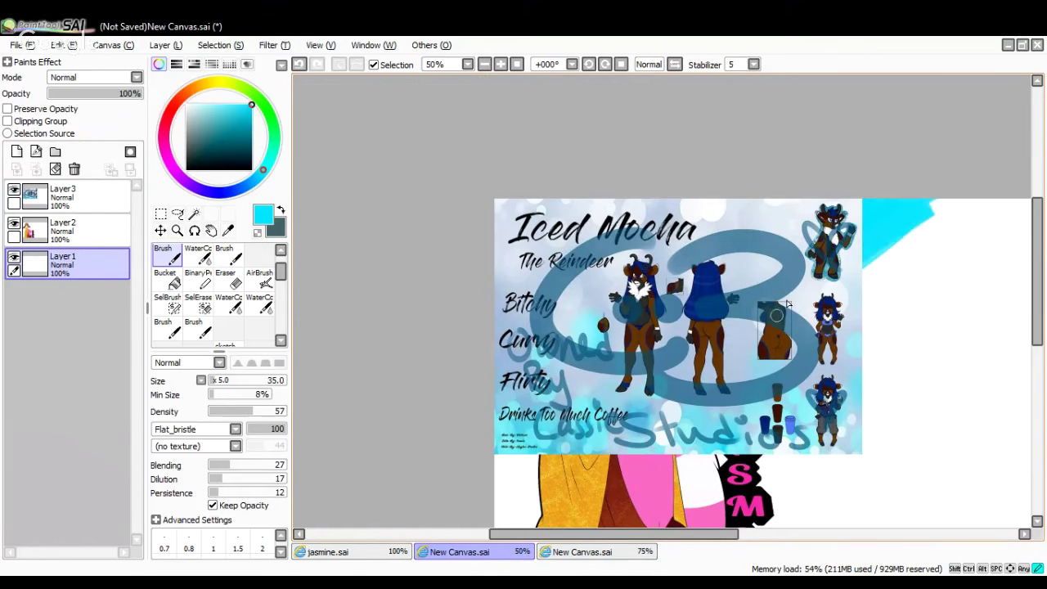
Return to the portrait canvas and raise the opacity of Layer4 and Layer5 to 100%, checking the other layers' settings
click(577, 555)
click(101, 363)
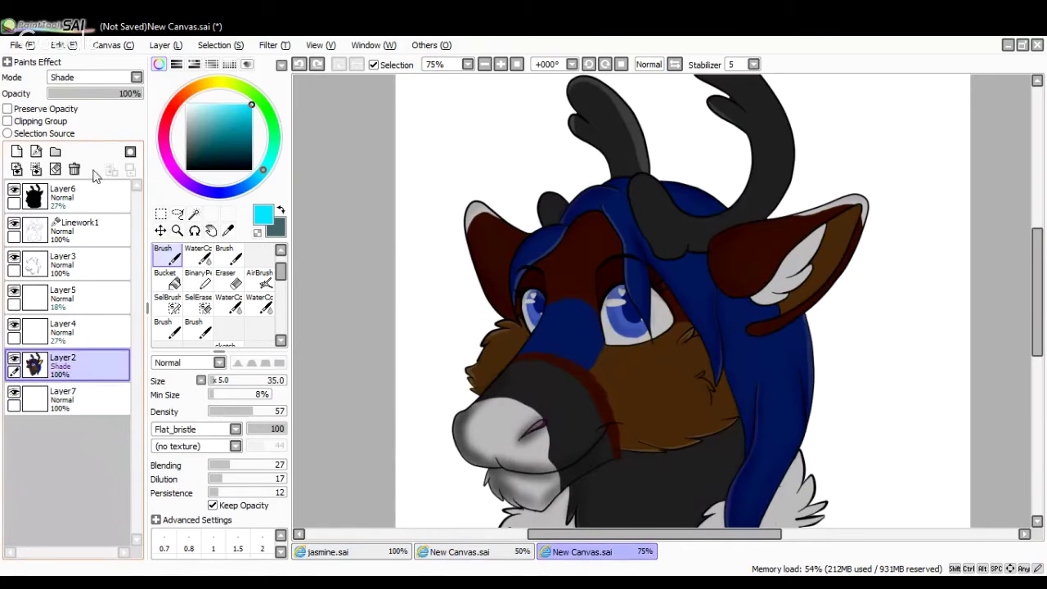
click(90, 337)
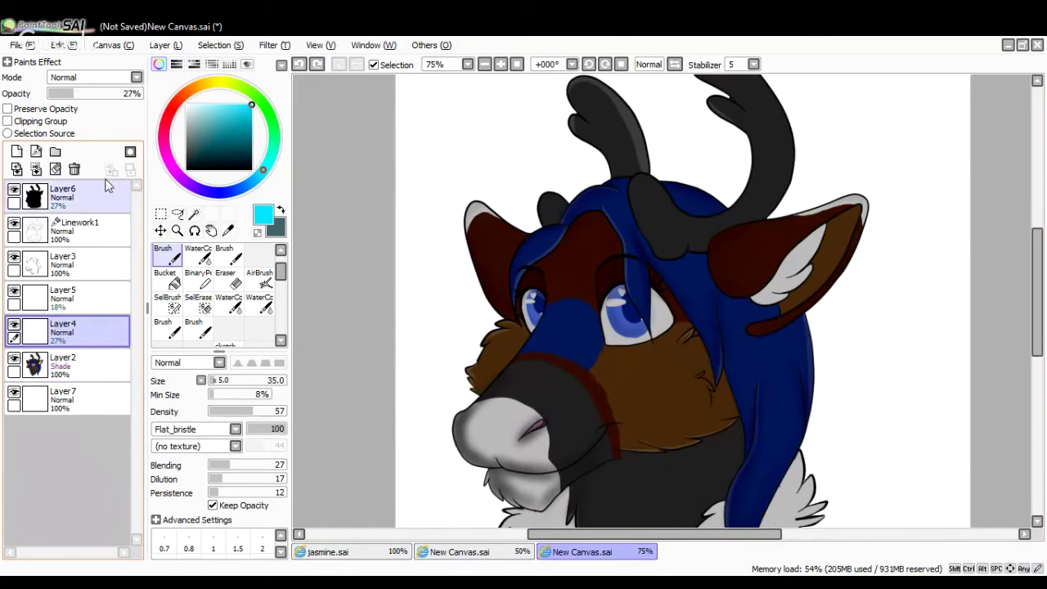
click(141, 97)
click(89, 303)
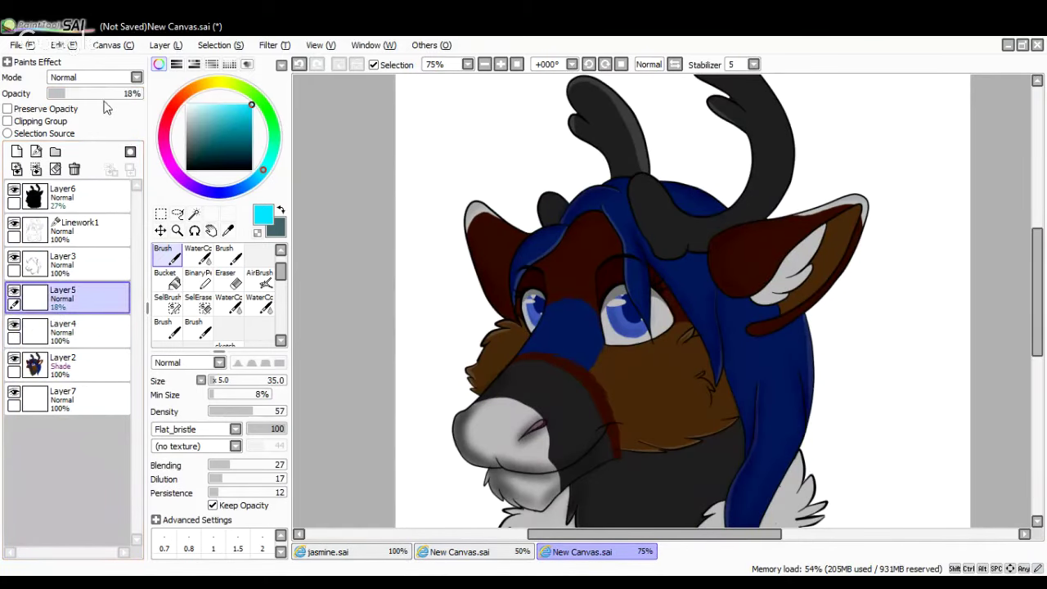
drag(108, 93, 150, 96)
click(78, 267)
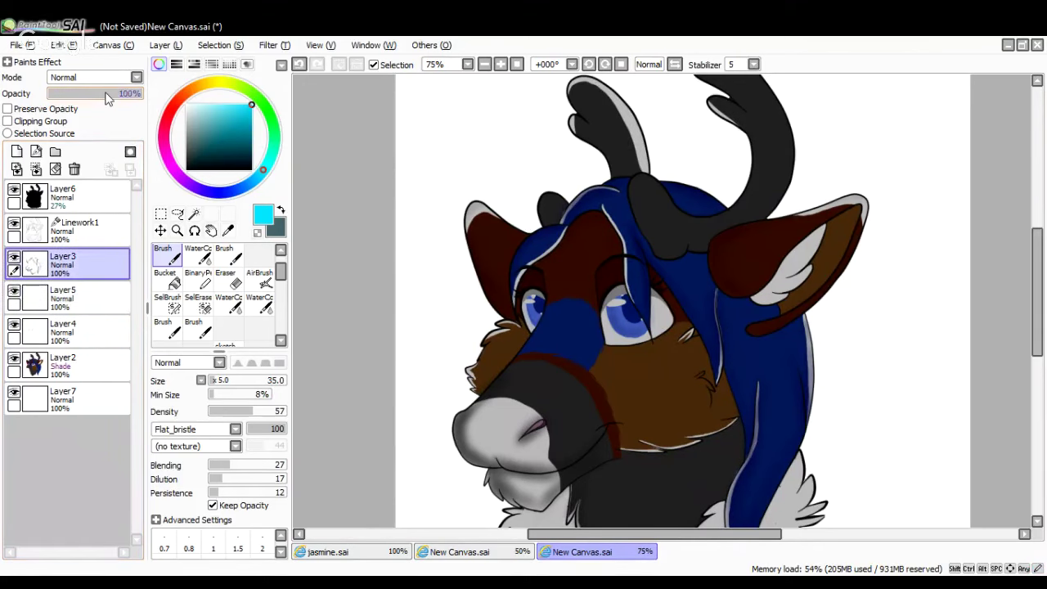
click(86, 231)
click(88, 188)
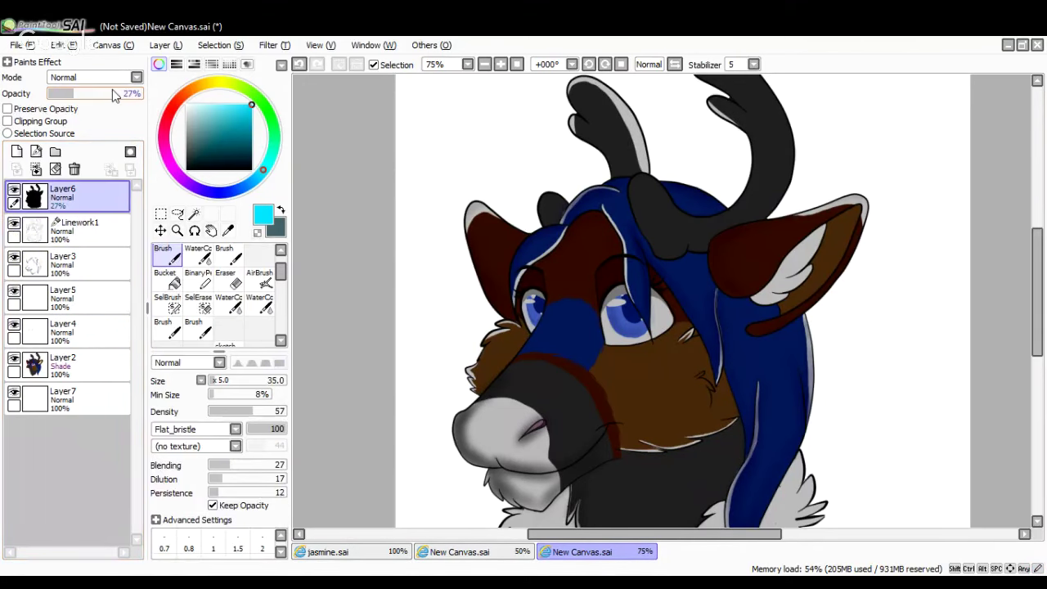
Try a cyan Brush patch beside the character's cheek on Layer7, and undo it
click(95, 386)
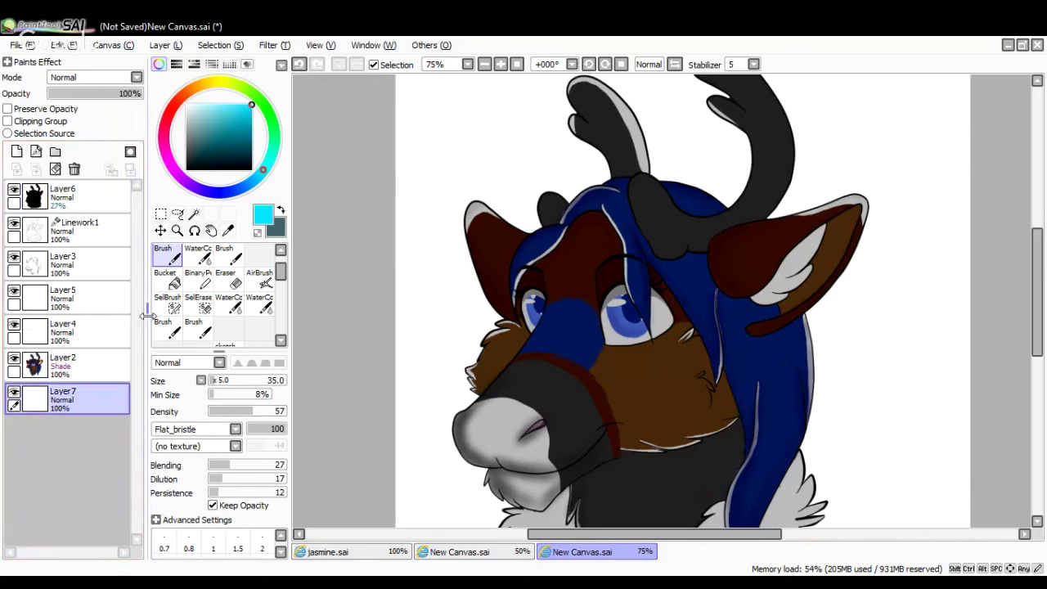
mouse_move(462, 257)
mouse_down()
mouse_move(440, 321)
mouse_move(468, 326)
mouse_move(485, 356)
mouse_up()
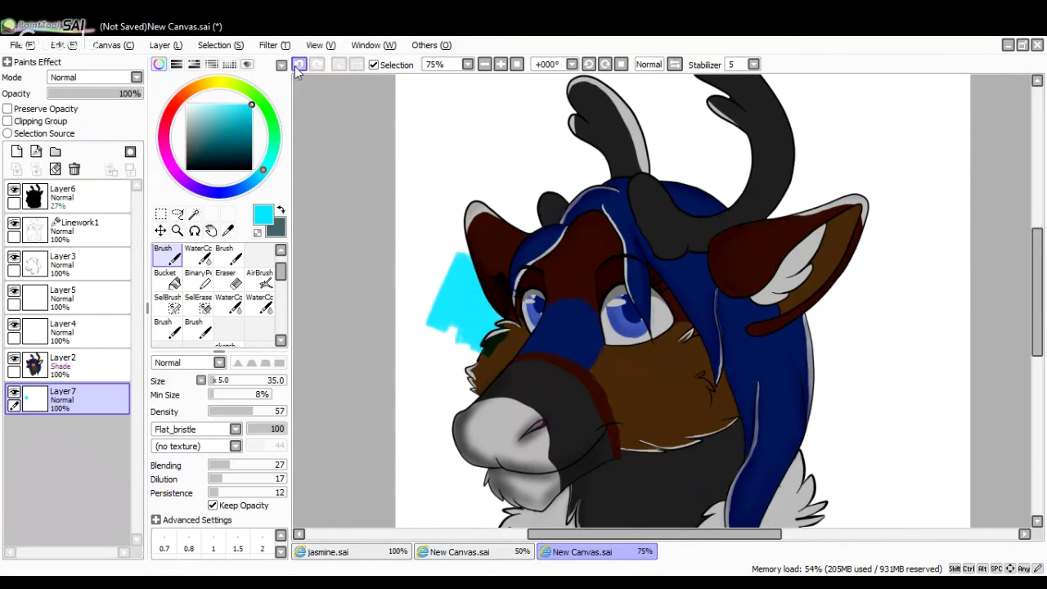
click(299, 64)
Toggle the visibility of Layer7 and Layer2 to examine what each contributes to the portrait, leaving both shown
click(88, 368)
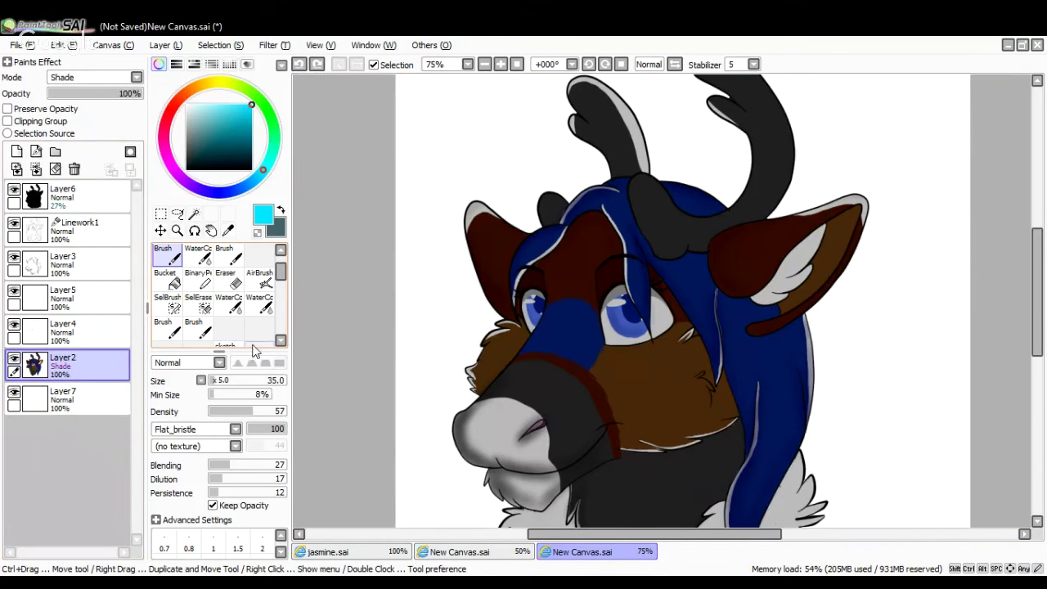
click(85, 404)
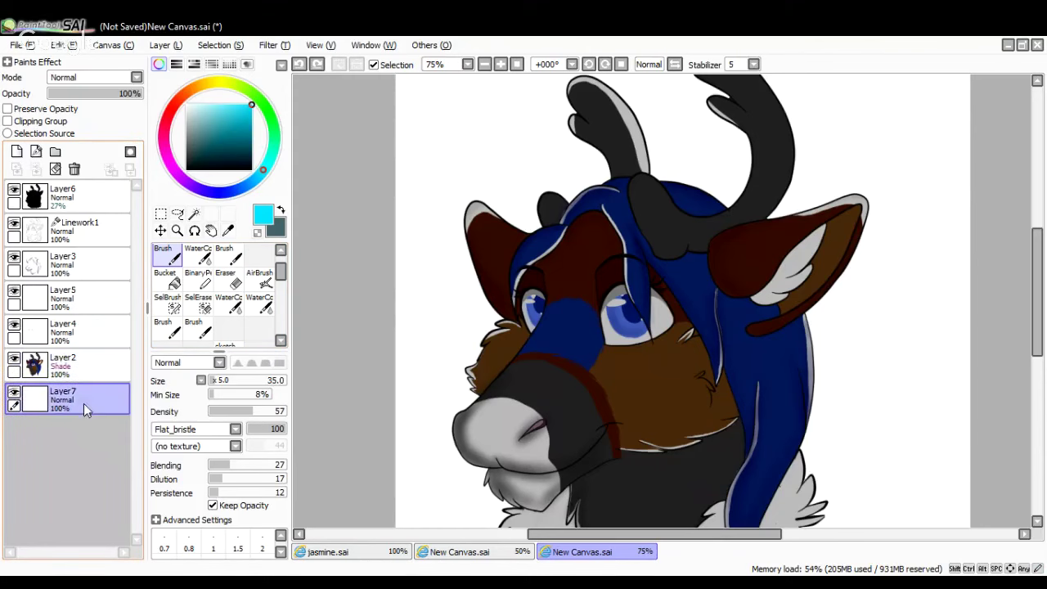
click(14, 396)
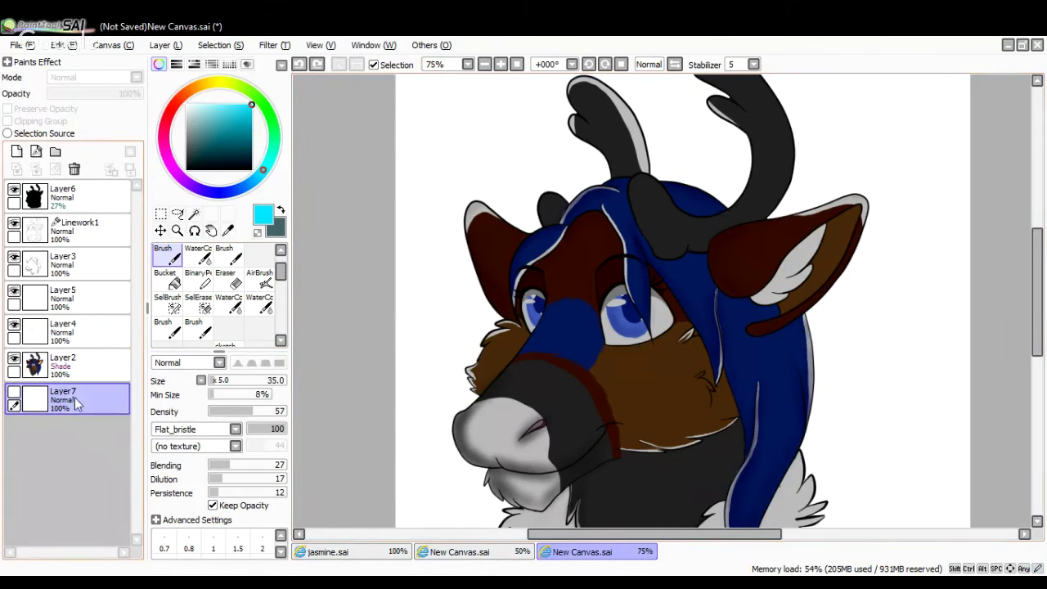
click(14, 360)
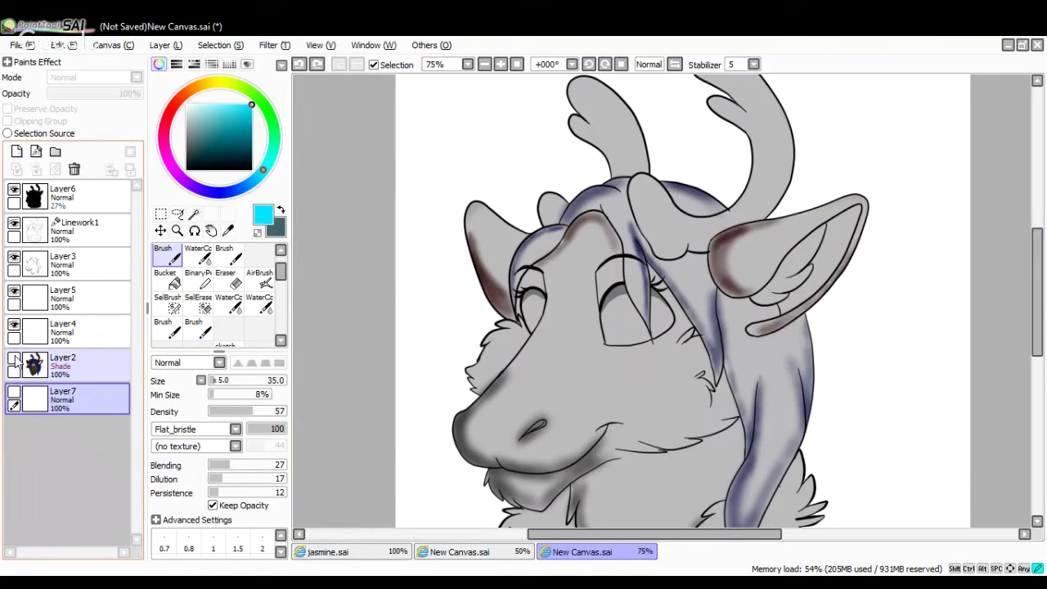
click(14, 360)
click(14, 361)
click(14, 363)
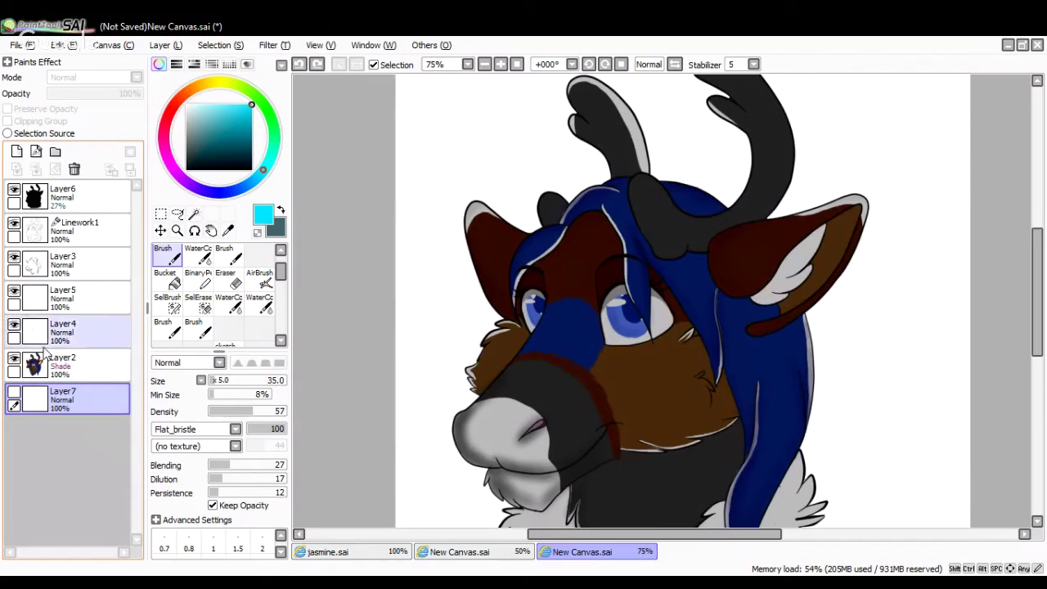
click(14, 363)
click(14, 362)
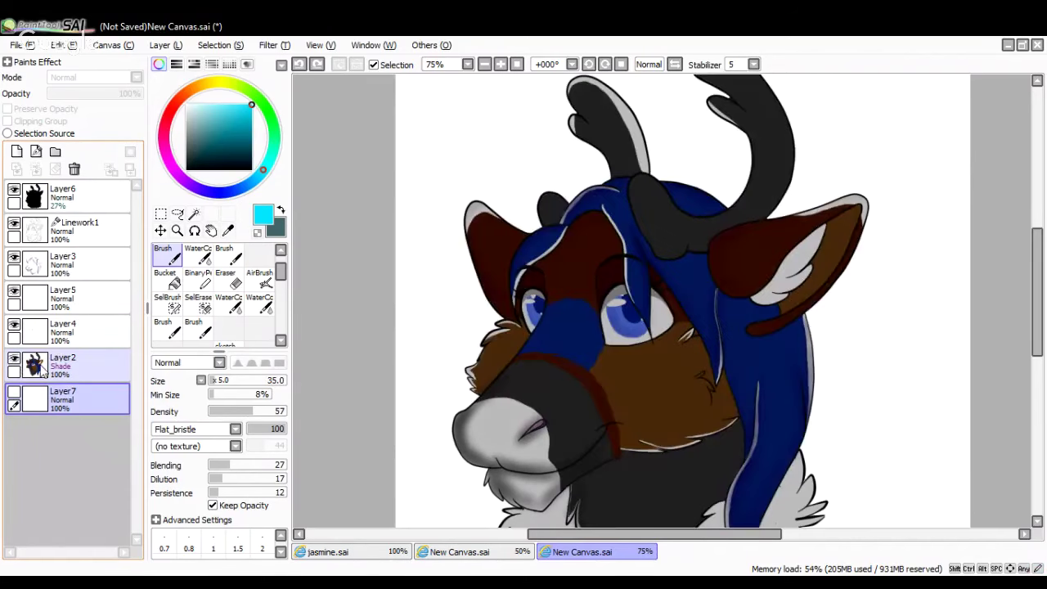
click(14, 393)
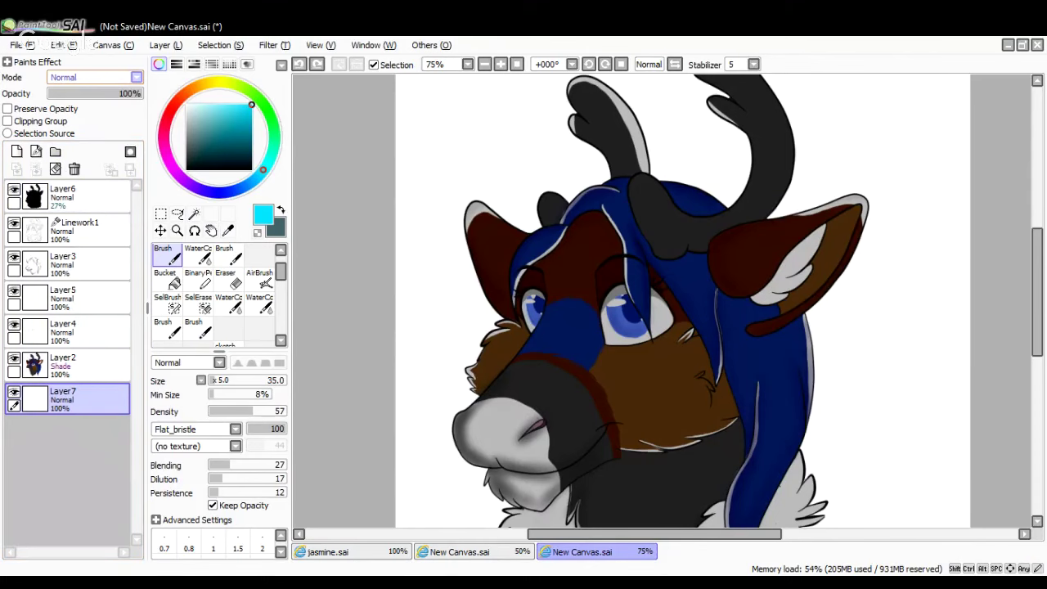
Set Layer7's blending mode to Multiply, try a cyan Brush stroke beside the cheek, and undo the stroke
scroll(90, 77, down, 1)
mouse_move(448, 263)
mouse_down()
mouse_move(460, 305)
mouse_move(493, 321)
mouse_move(486, 329)
mouse_move(473, 287)
mouse_move(461, 292)
mouse_up()
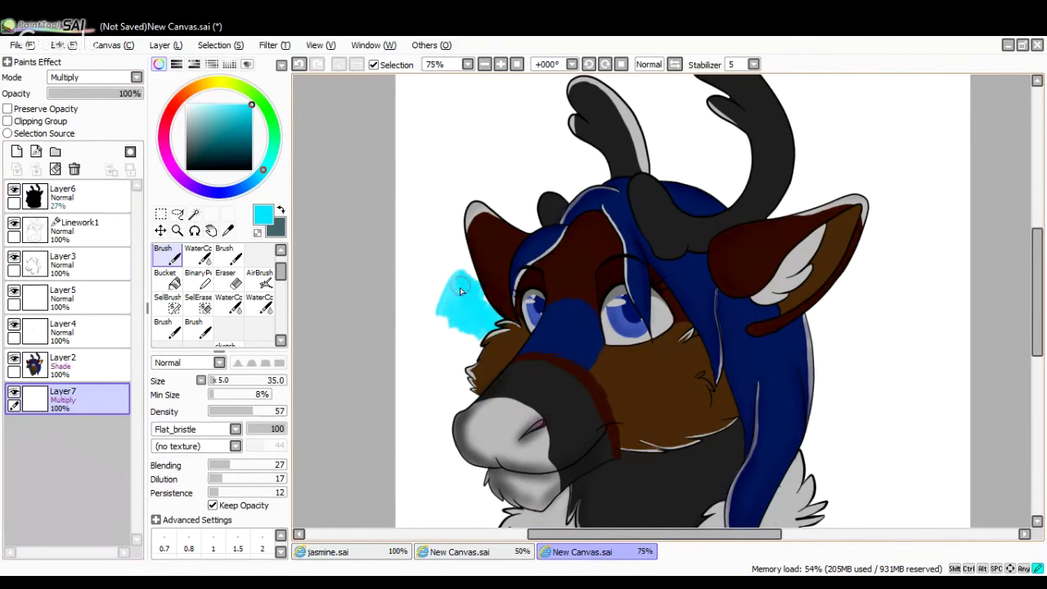
click(299, 63)
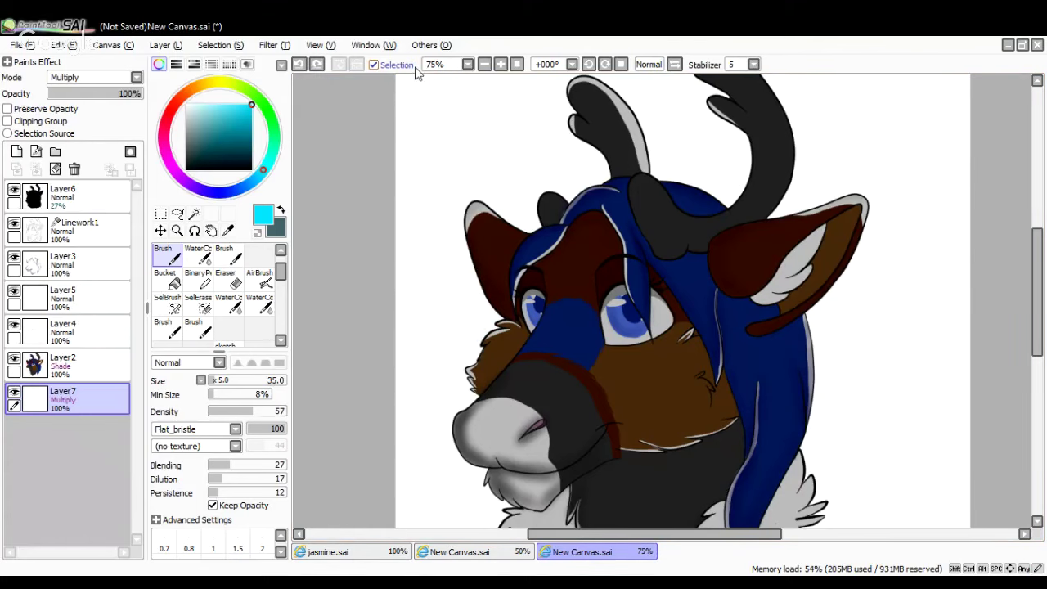
Undo the Multiply mode on Layer7, the opacity changes to Layer4 and Layer5, and Layer7's move beneath Layer2
click(484, 64)
click(484, 64)
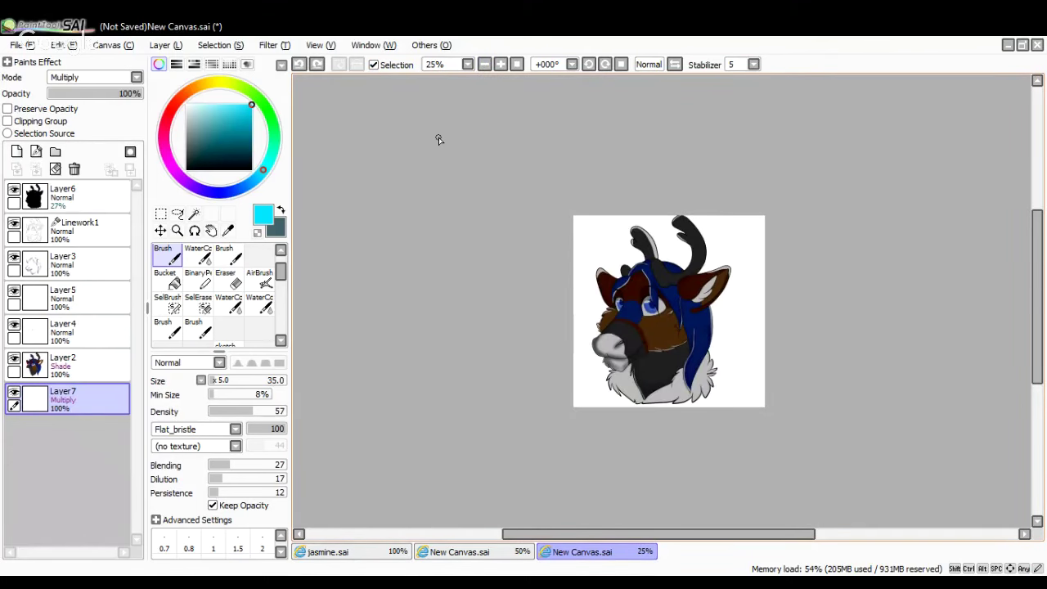
click(299, 69)
click(299, 68)
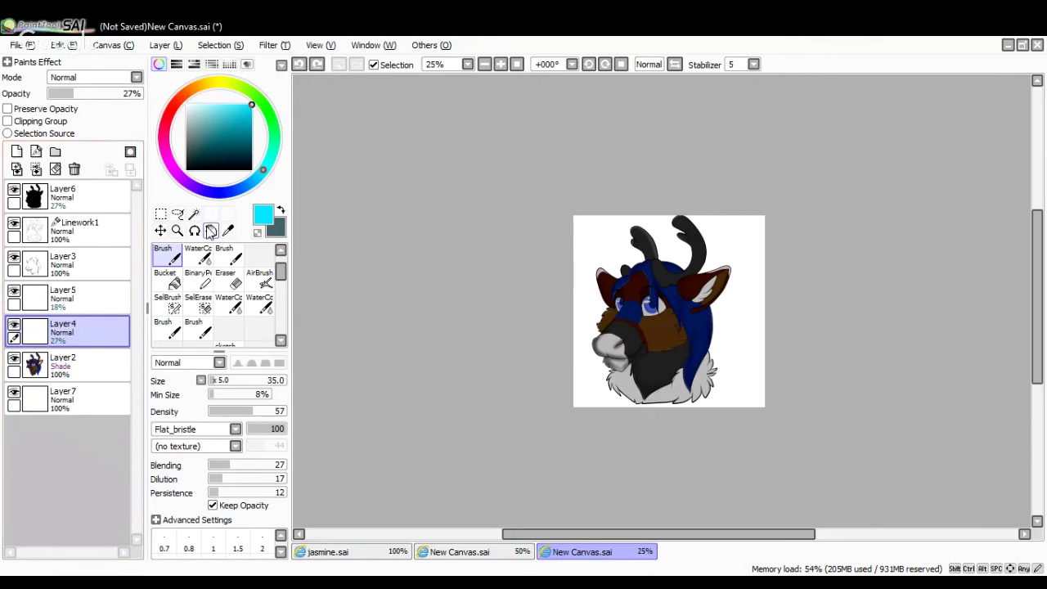
click(299, 67)
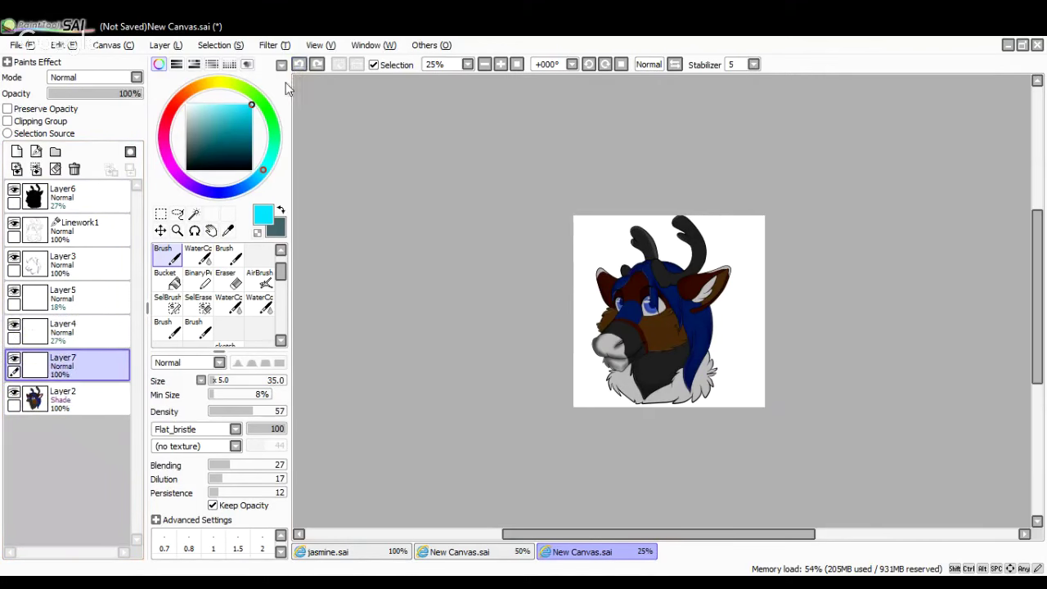
Undo the previously added layer, add a new blank layer, and move it beneath Layer2
click(299, 67)
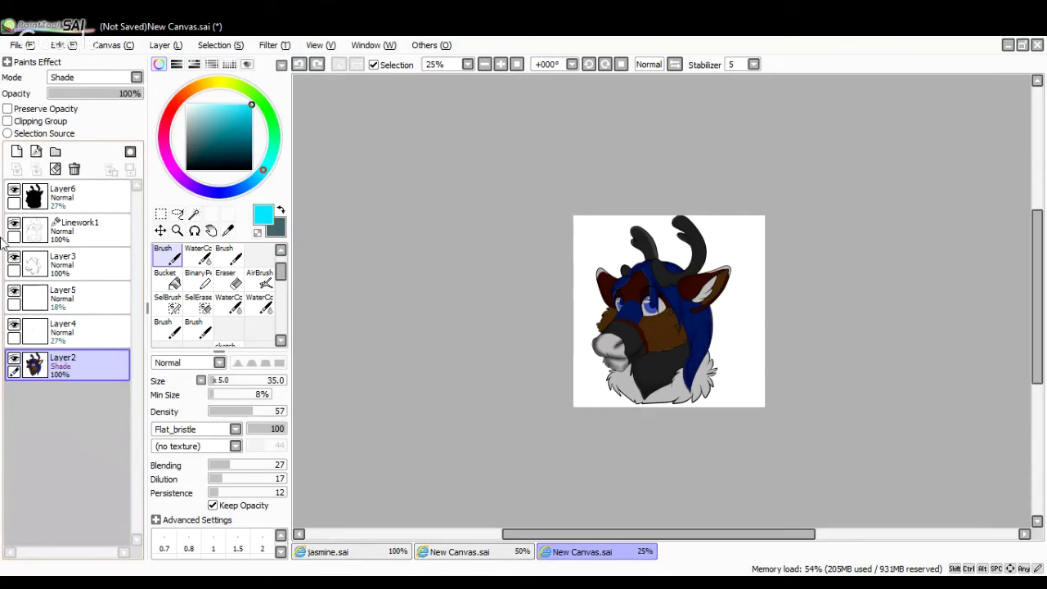
click(16, 152)
drag(73, 366, 114, 430)
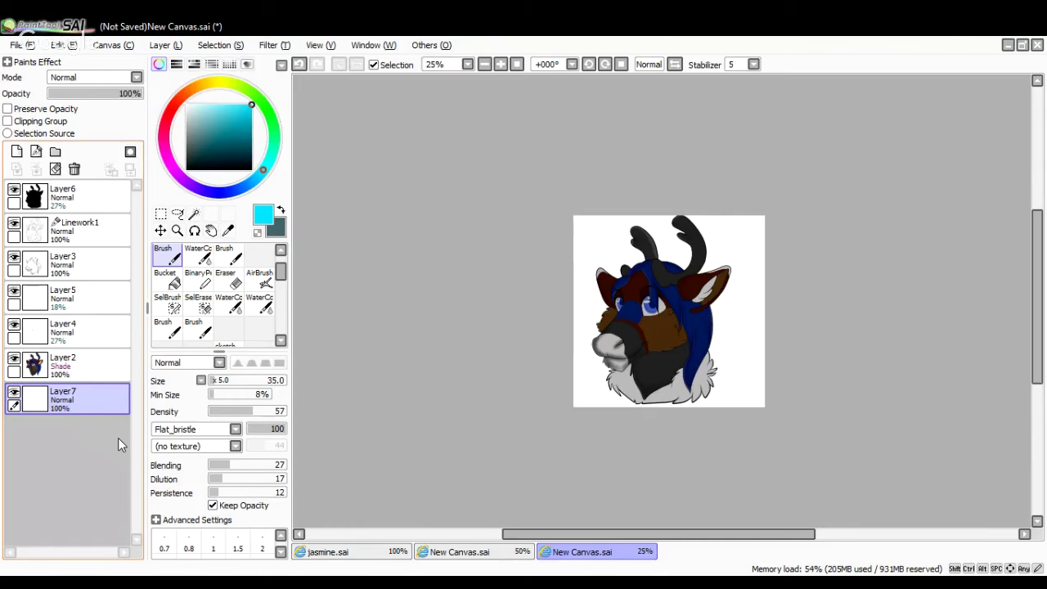
Merge Layer6, Linework1, Layer3, Layer5 and Layer4 down into Layer2
click(502, 65)
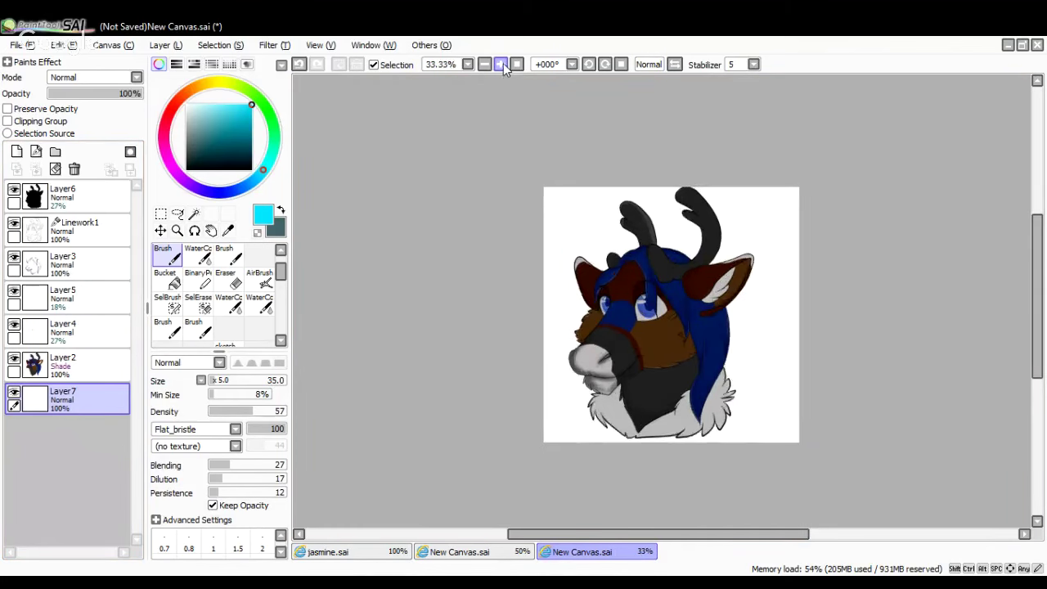
click(502, 65)
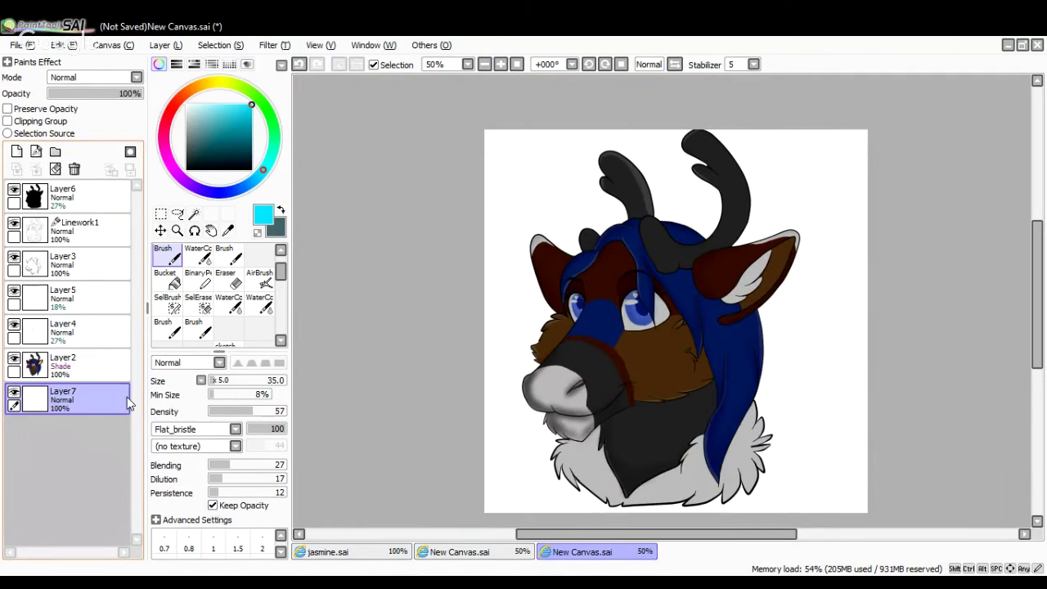
click(77, 200)
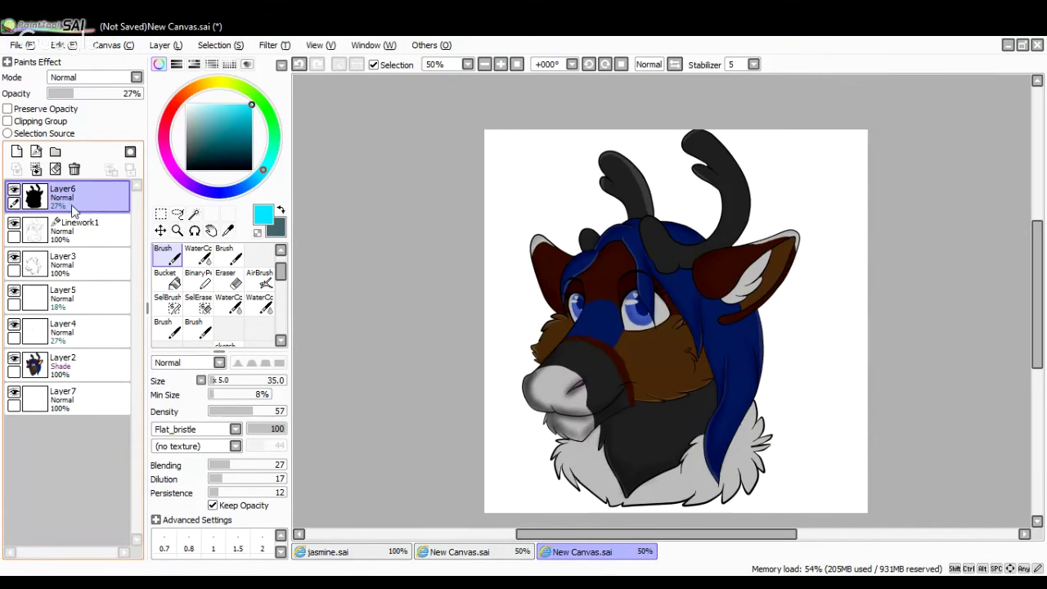
click(36, 168)
click(36, 169)
click(36, 168)
click(36, 168)
click(36, 169)
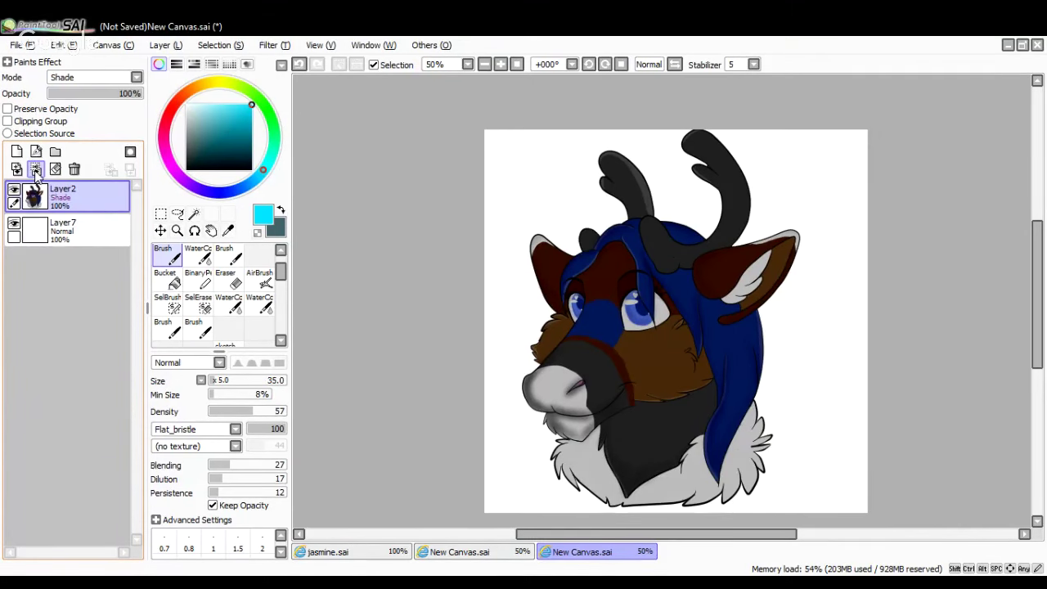
Try a cyan Brush stroke on Layer7 between the character's ear and cheek, and undo it
click(74, 231)
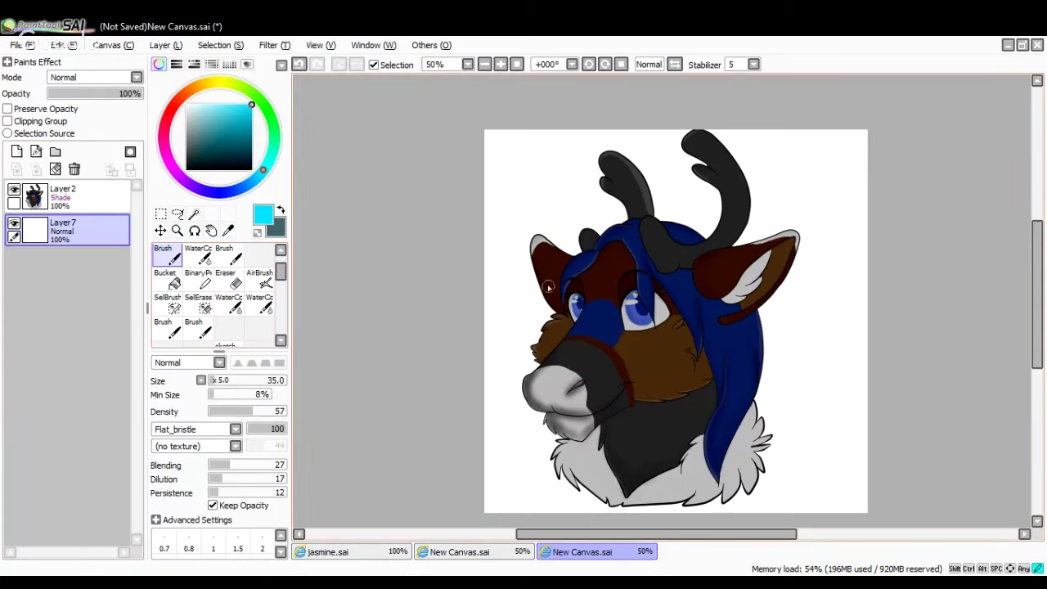
mouse_move(548, 288)
mouse_down()
mouse_move(529, 318)
mouse_move(528, 360)
mouse_up()
click(299, 64)
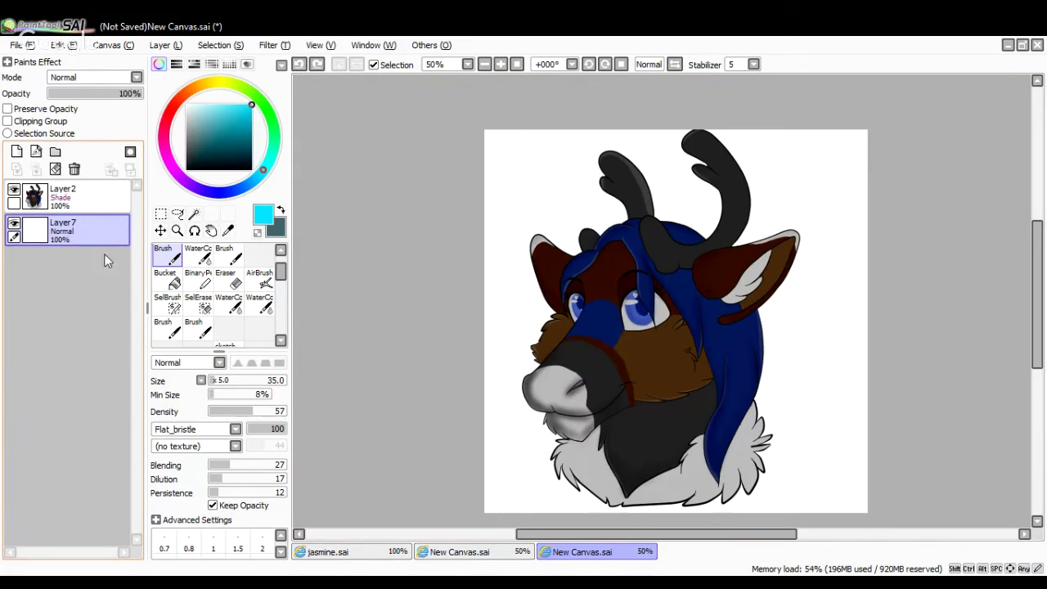
Set the merged Layer2's blending mode to Normal
click(93, 205)
click(106, 80)
click(98, 96)
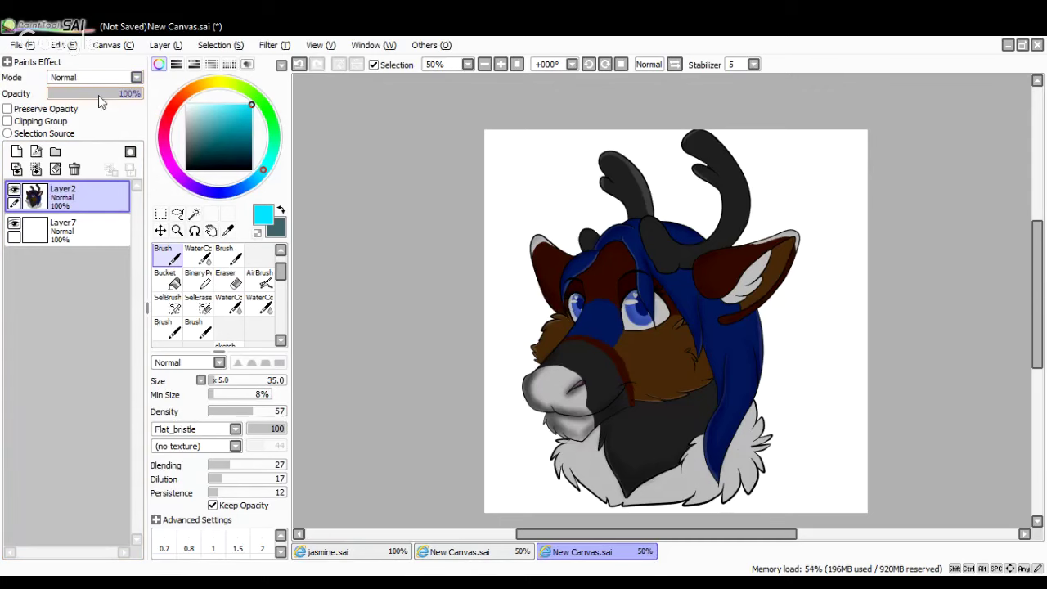
Try cyan Brush patches on Layer7 behind the character's ear, cheek and neck fur, and undo them
click(86, 239)
mouse_move(538, 270)
mouse_down()
mouse_move(513, 385)
mouse_move(527, 303)
mouse_move(573, 241)
mouse_up()
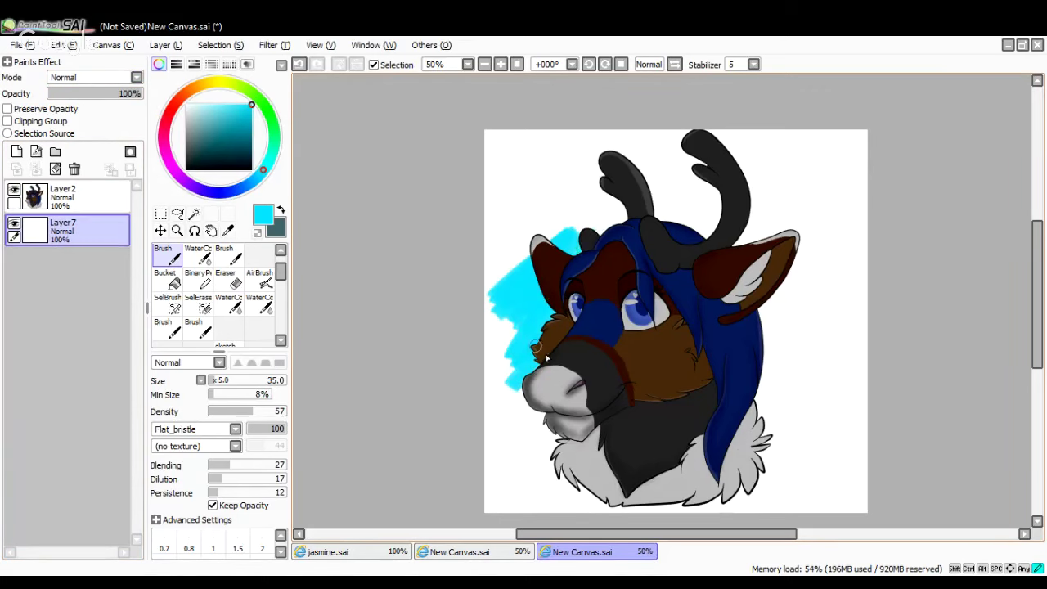
mouse_move(547, 358)
mouse_down()
mouse_move(548, 424)
mouse_move(533, 456)
mouse_move(548, 491)
mouse_move(586, 509)
mouse_move(638, 507)
mouse_up()
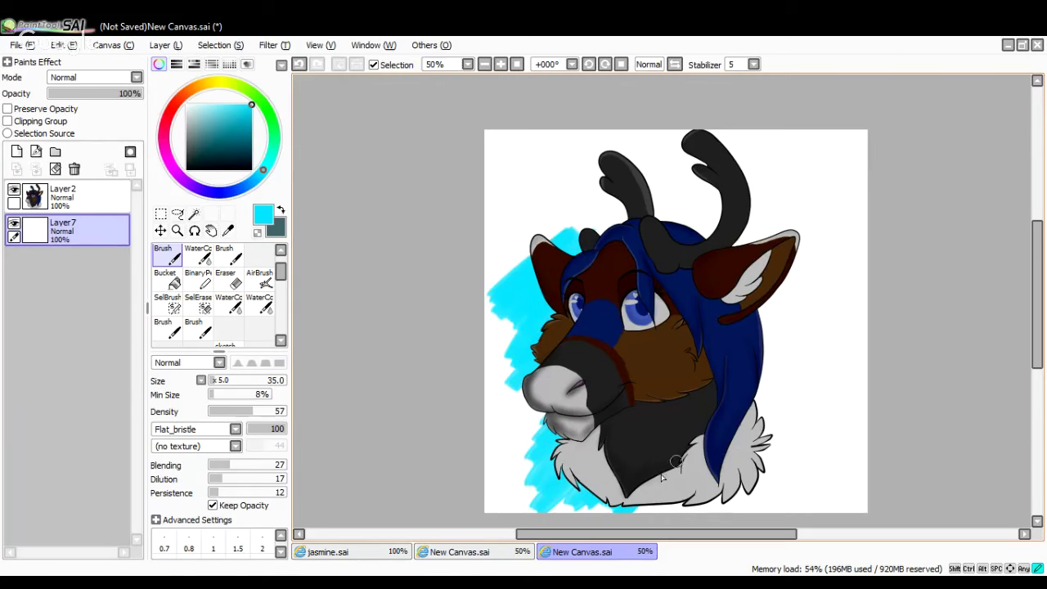
click(299, 64)
Undo Layer2's mode change and the layer merges, keeping the separate layers with Layer7 beneath Layer2
click(485, 65)
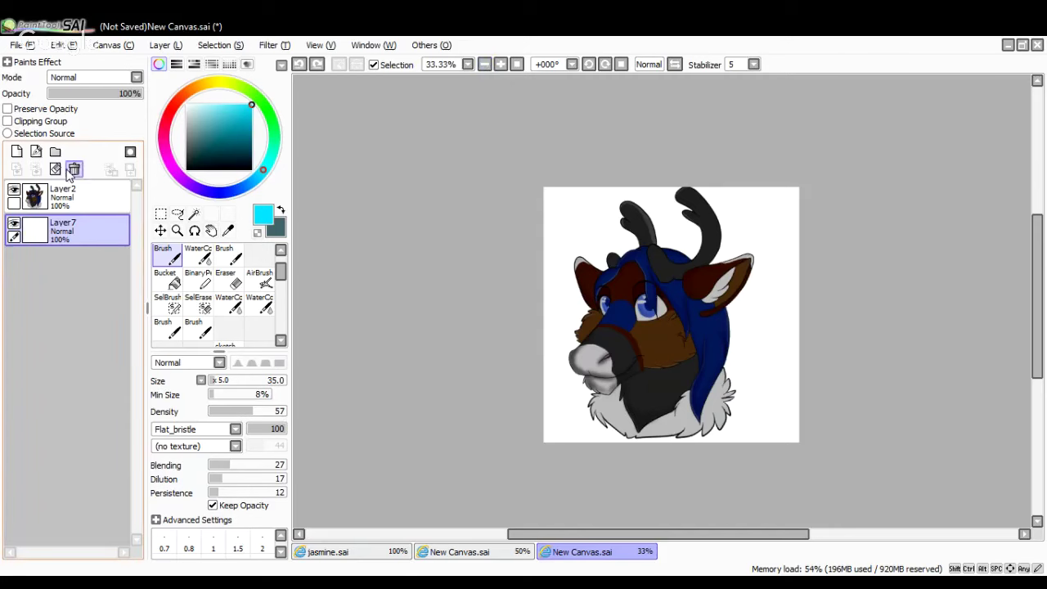
click(300, 65)
click(300, 65)
click(300, 65)
click(299, 64)
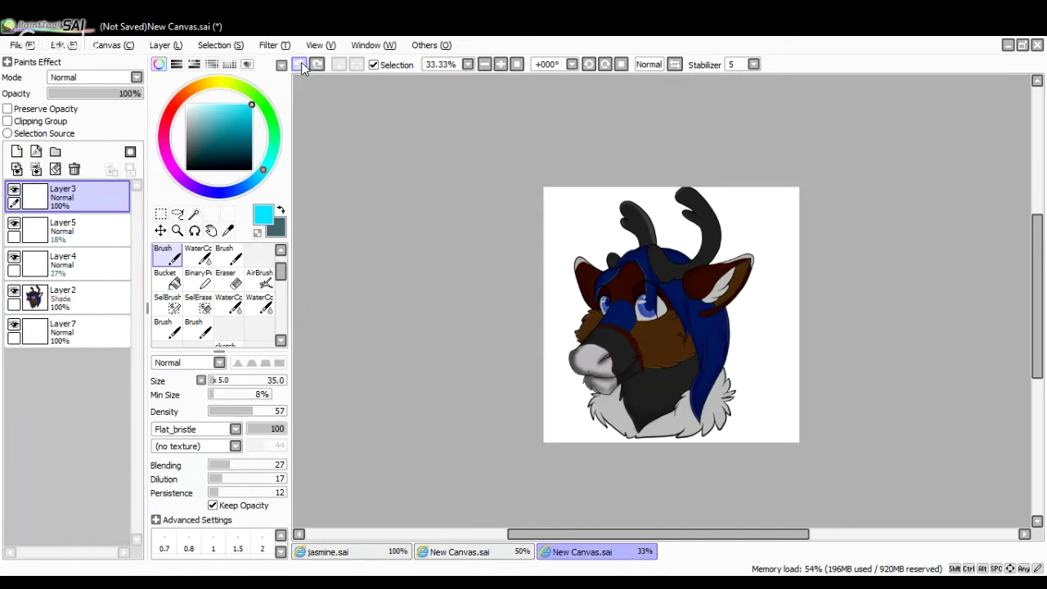
click(299, 65)
click(299, 64)
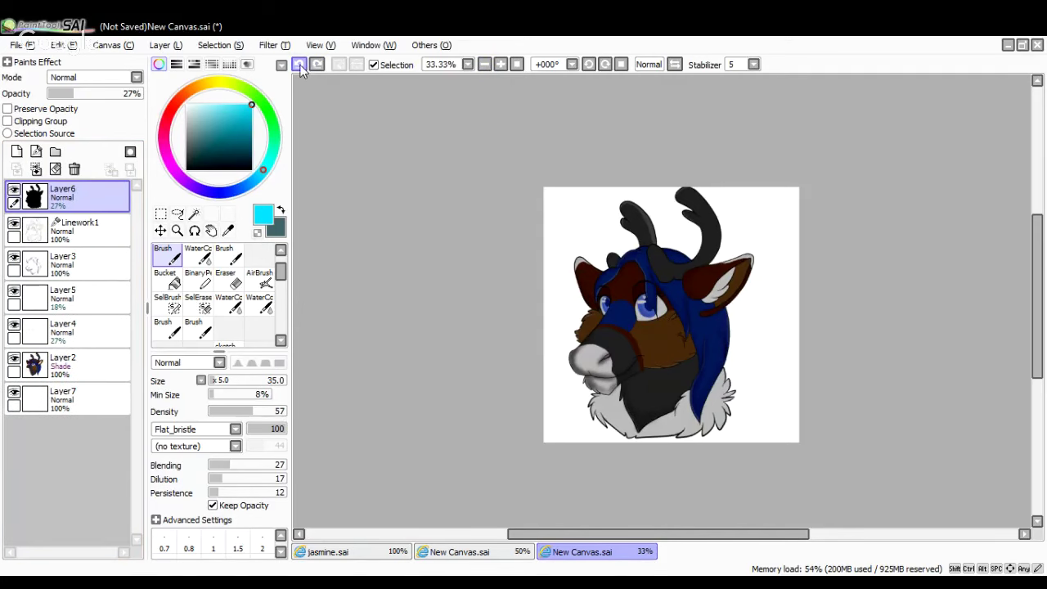
click(299, 64)
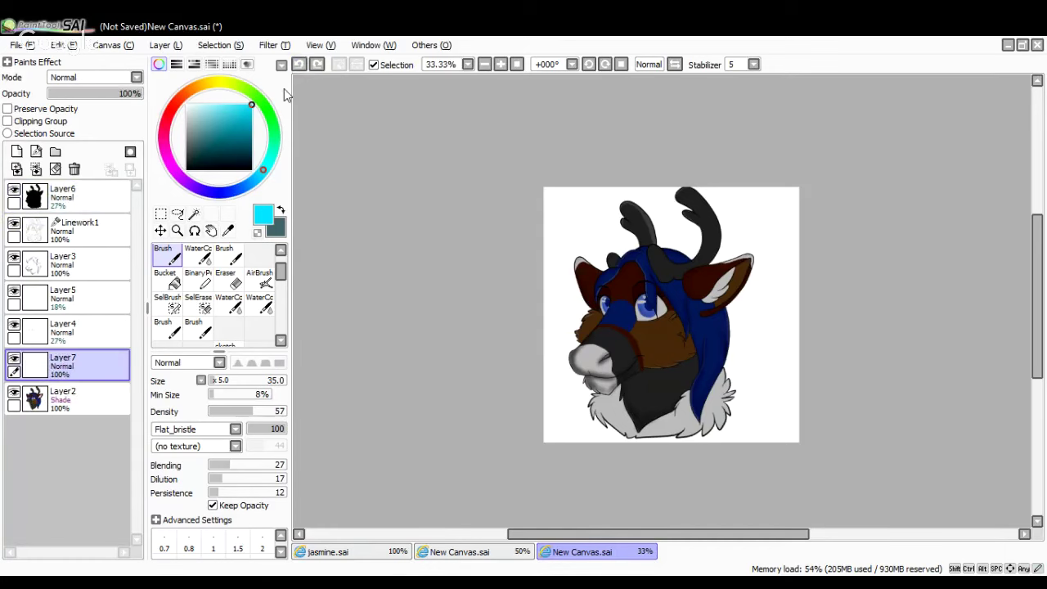
click(318, 65)
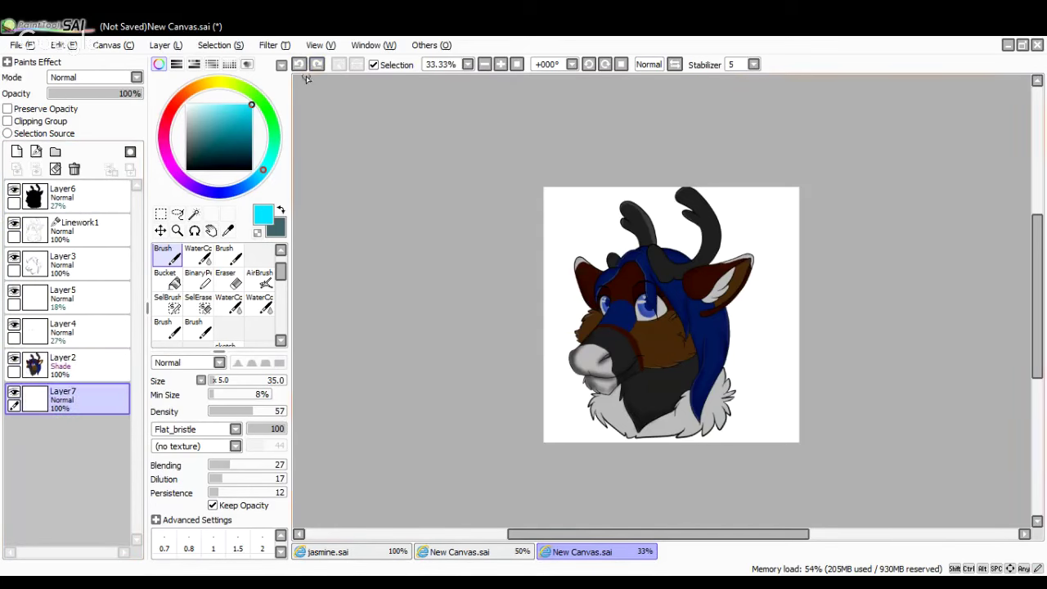
Set Layer2's blending mode to Normal and make Layer7 the working layer
click(77, 367)
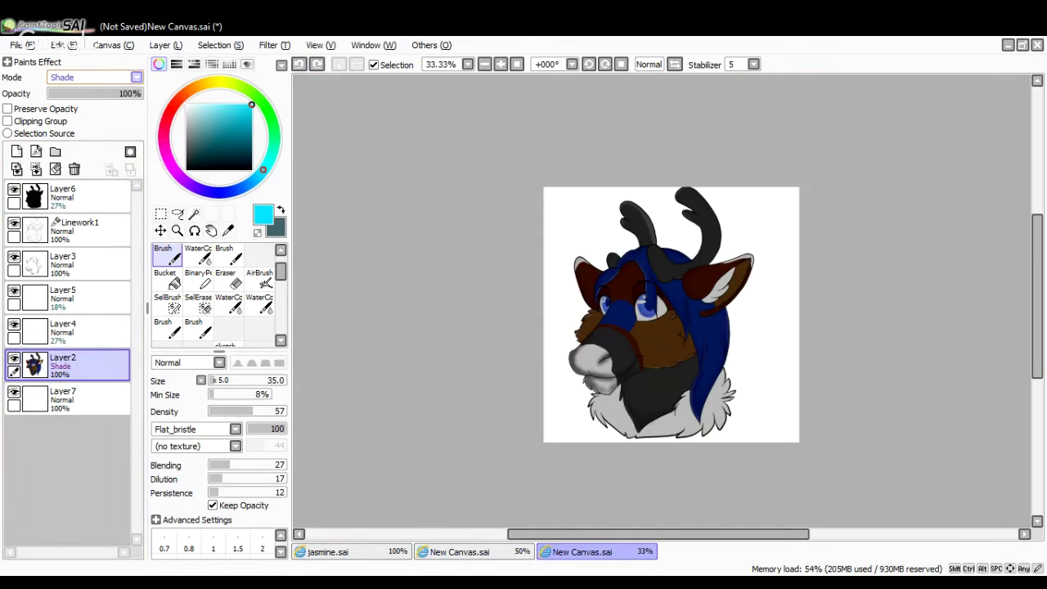
click(88, 398)
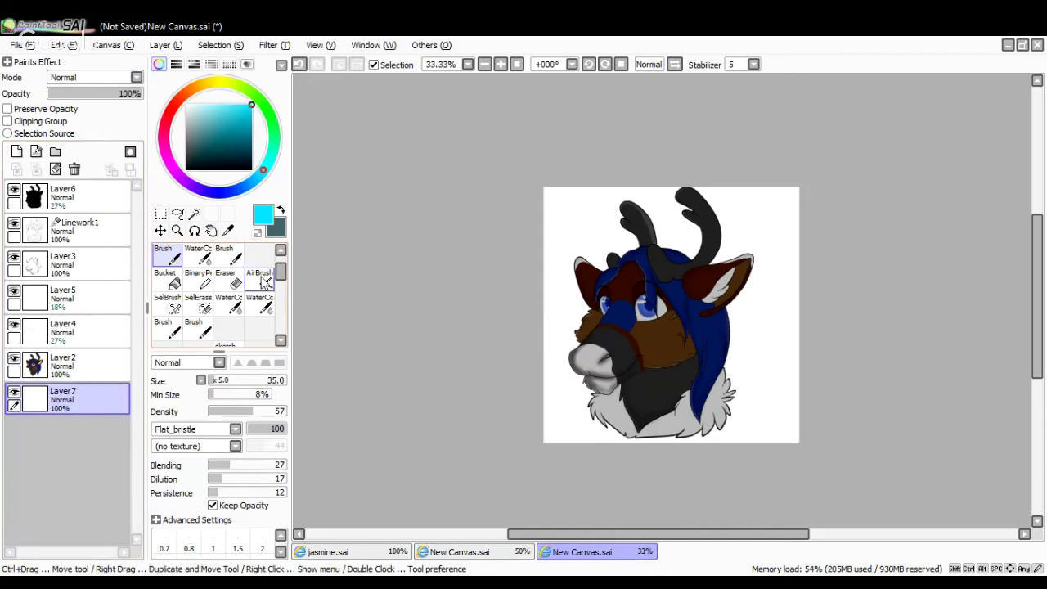
Try cyan AirBrush strokes at size 180 around the character on Layer7, and undo them
click(255, 309)
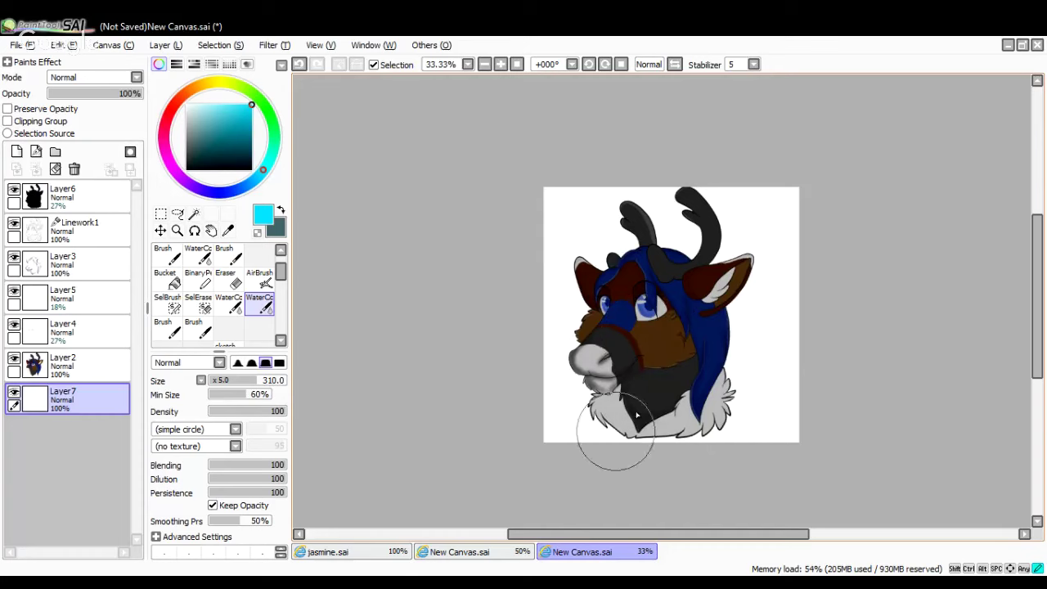
click(259, 278)
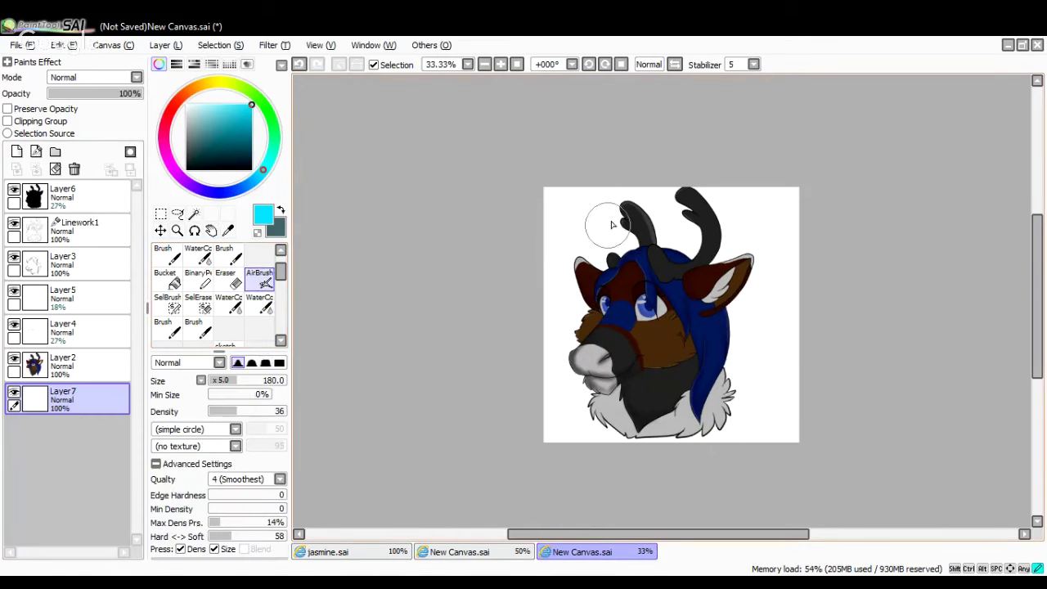
mouse_move(610, 237)
mouse_down()
mouse_move(553, 331)
mouse_move(661, 270)
mouse_move(647, 335)
mouse_move(766, 282)
mouse_move(583, 428)
mouse_move(619, 447)
mouse_move(721, 398)
mouse_move(748, 397)
mouse_move(651, 483)
mouse_up()
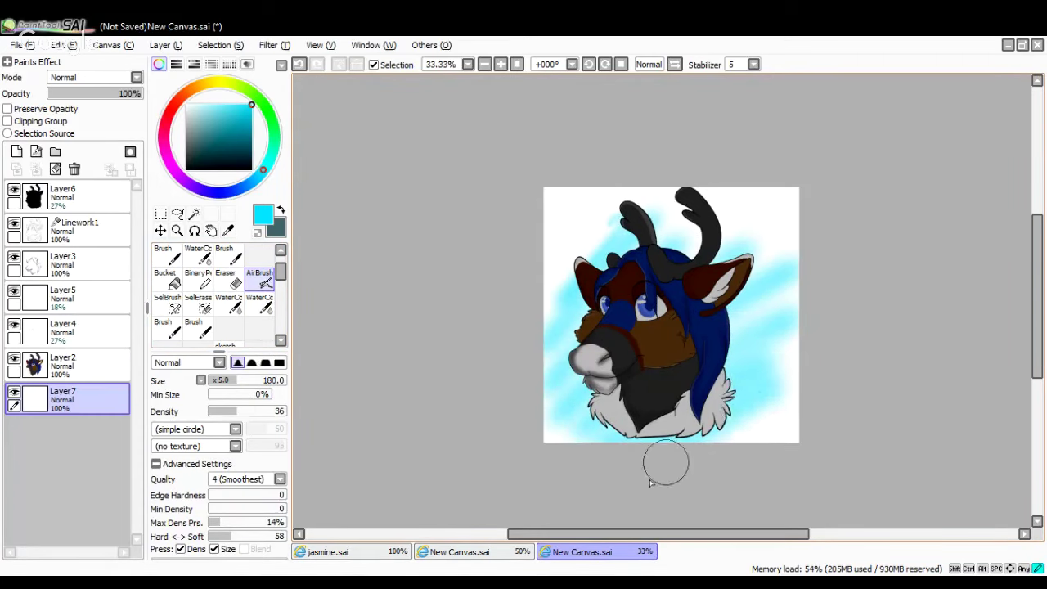
click(300, 65)
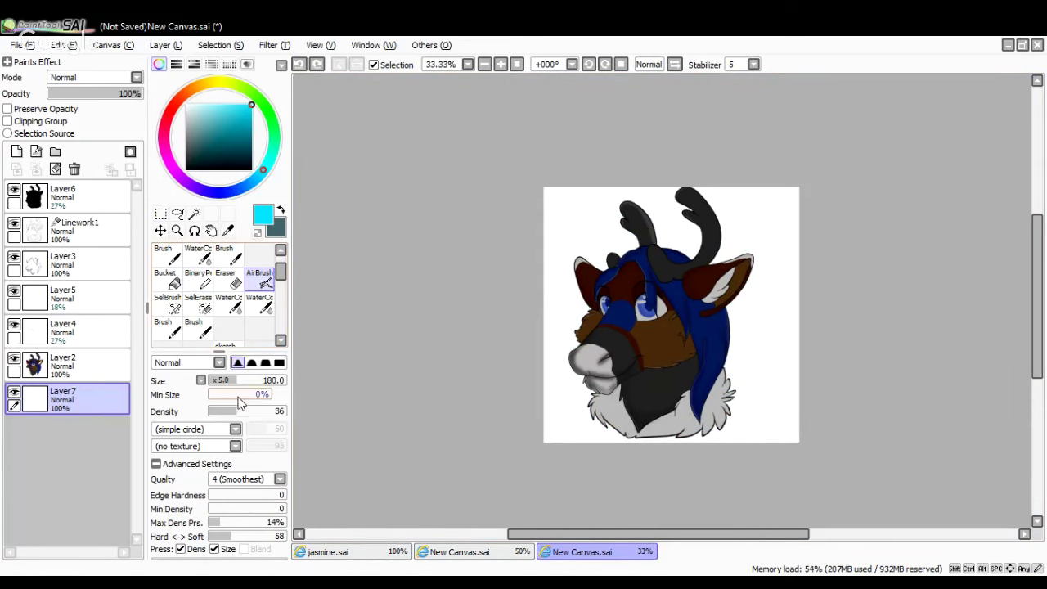
Try filling Layer7 with solid cyan using the Bucket, and undo the fill
click(200, 304)
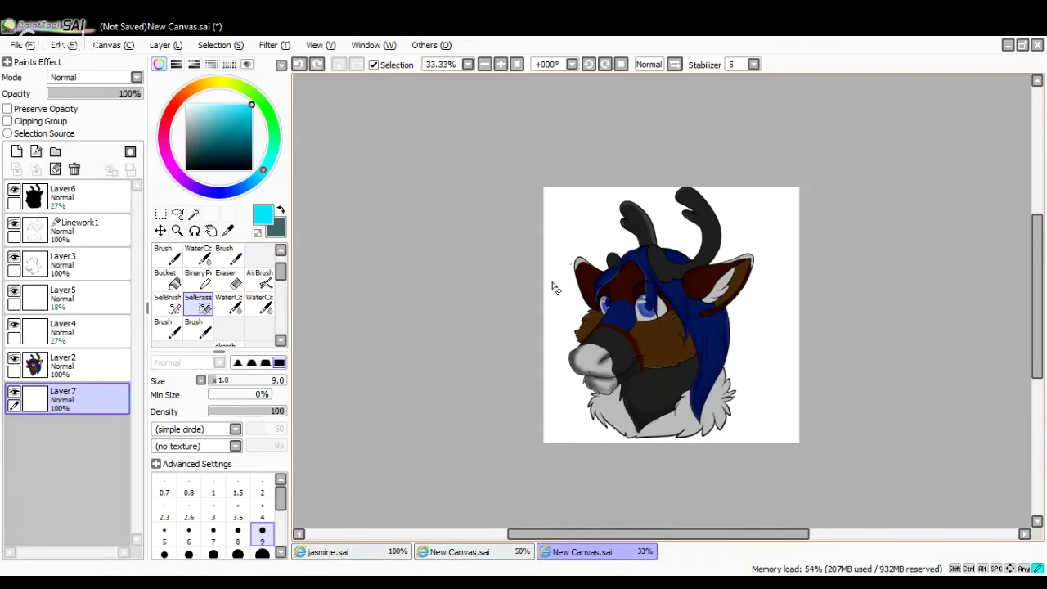
click(166, 279)
click(559, 250)
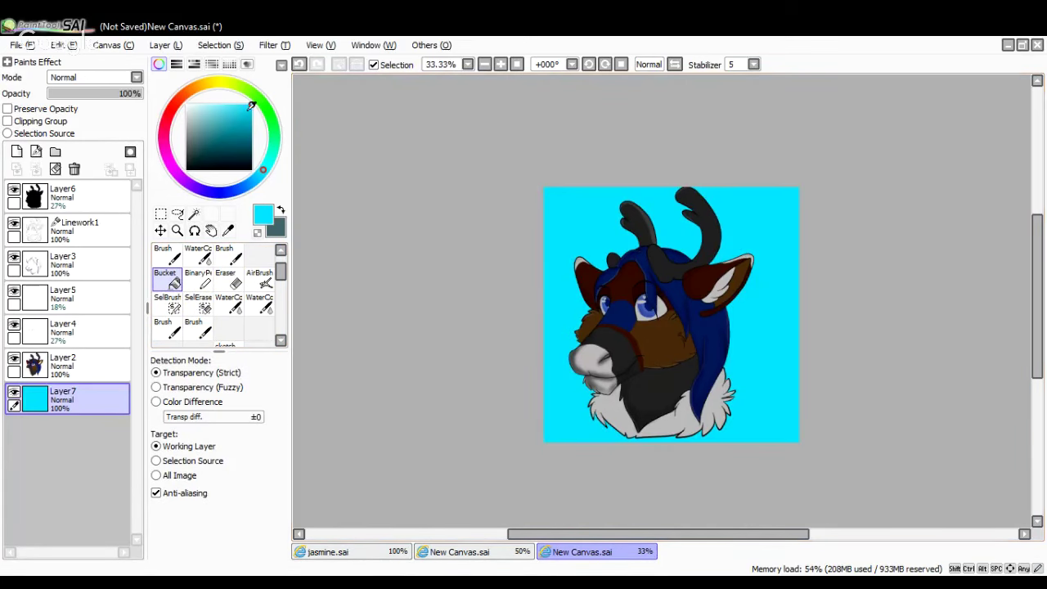
click(300, 66)
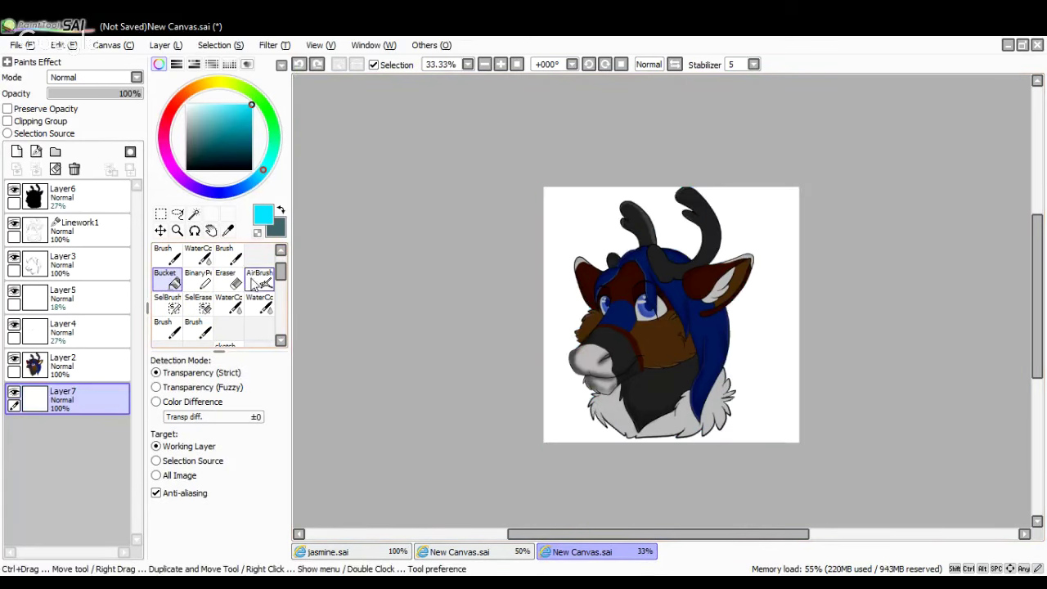
Paint a textured cyan backdrop around the character's head on Layer7 with the Fuzystatic Brush at size 195
click(167, 328)
mouse_move(592, 205)
mouse_down()
mouse_move(566, 244)
mouse_move(641, 201)
mouse_move(527, 328)
mouse_move(714, 206)
mouse_move(547, 360)
mouse_up()
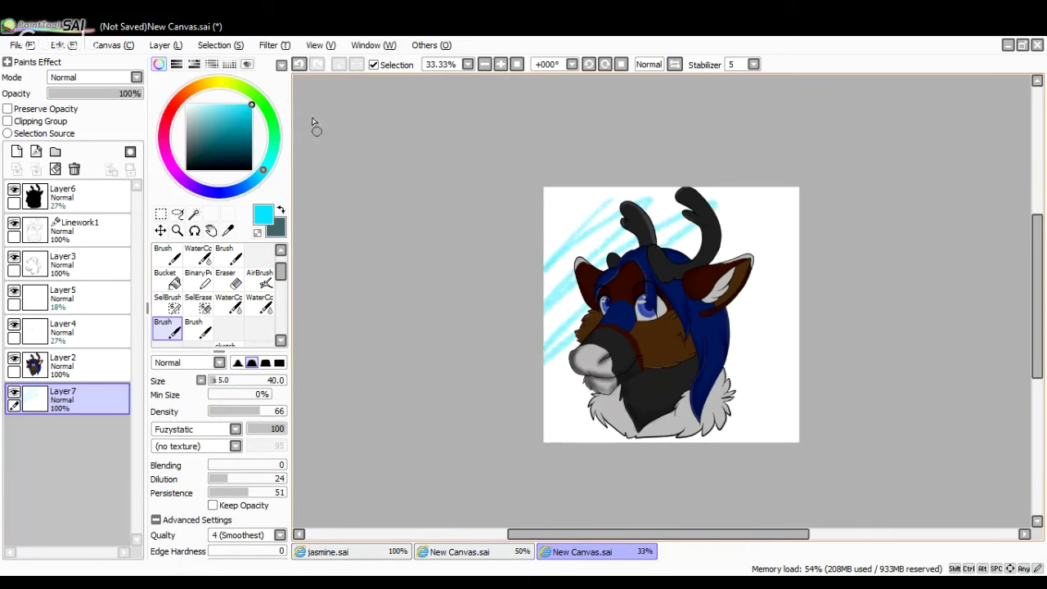
click(300, 65)
drag(221, 379, 241, 381)
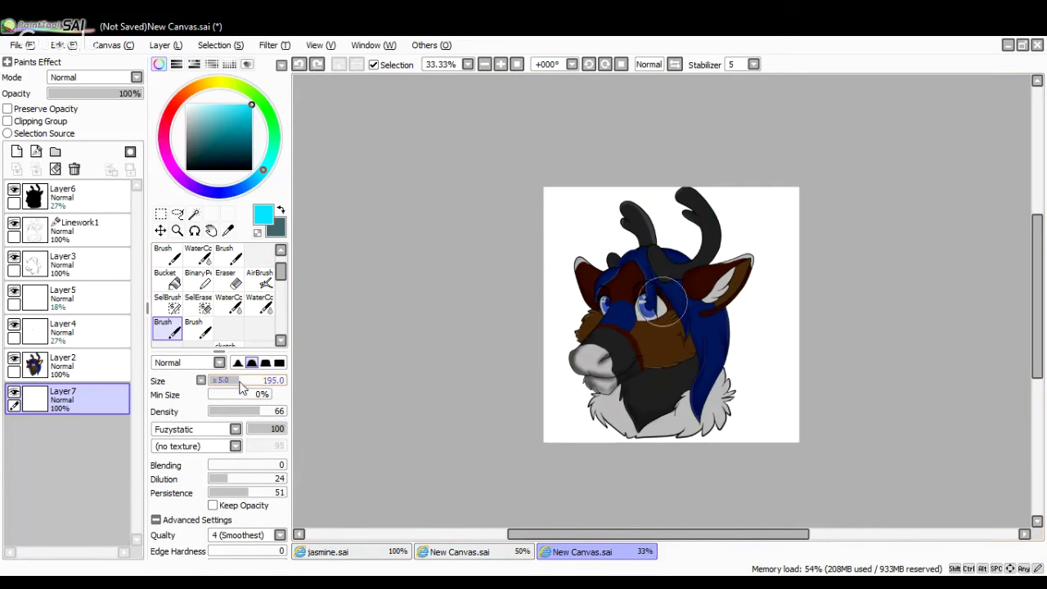
mouse_move(603, 227)
mouse_down()
mouse_move(565, 327)
mouse_move(619, 326)
mouse_up()
mouse_move(656, 295)
mouse_down()
mouse_move(664, 358)
mouse_move(646, 426)
mouse_move(679, 444)
mouse_up()
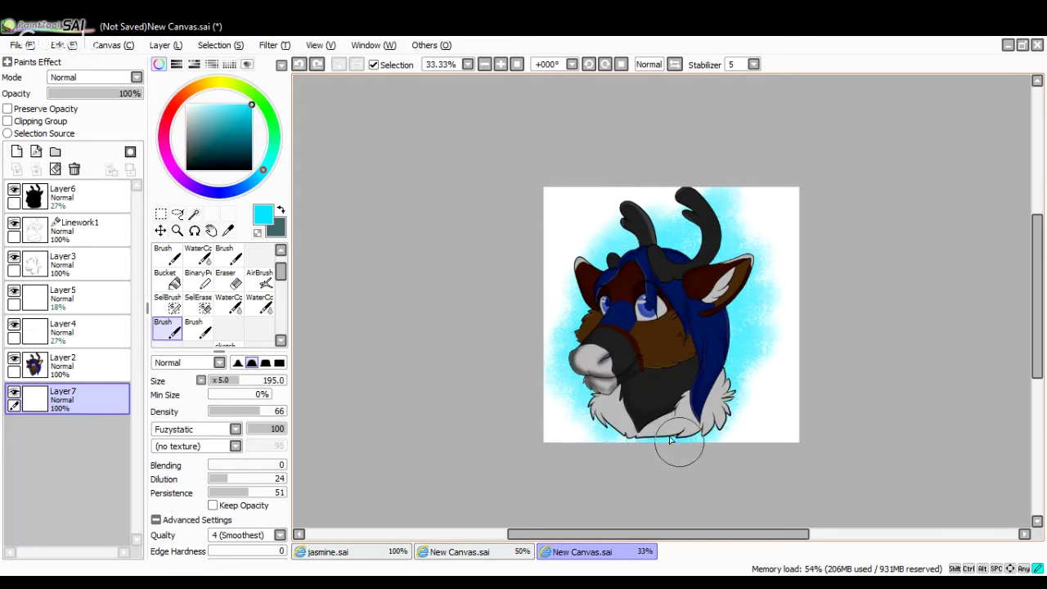
click(300, 66)
mouse_move(634, 250)
mouse_down()
mouse_move(581, 385)
mouse_move(614, 360)
mouse_move(704, 431)
mouse_move(707, 323)
mouse_move(729, 271)
mouse_move(742, 275)
mouse_move(715, 274)
mouse_move(702, 234)
mouse_move(665, 264)
mouse_move(615, 246)
mouse_up()
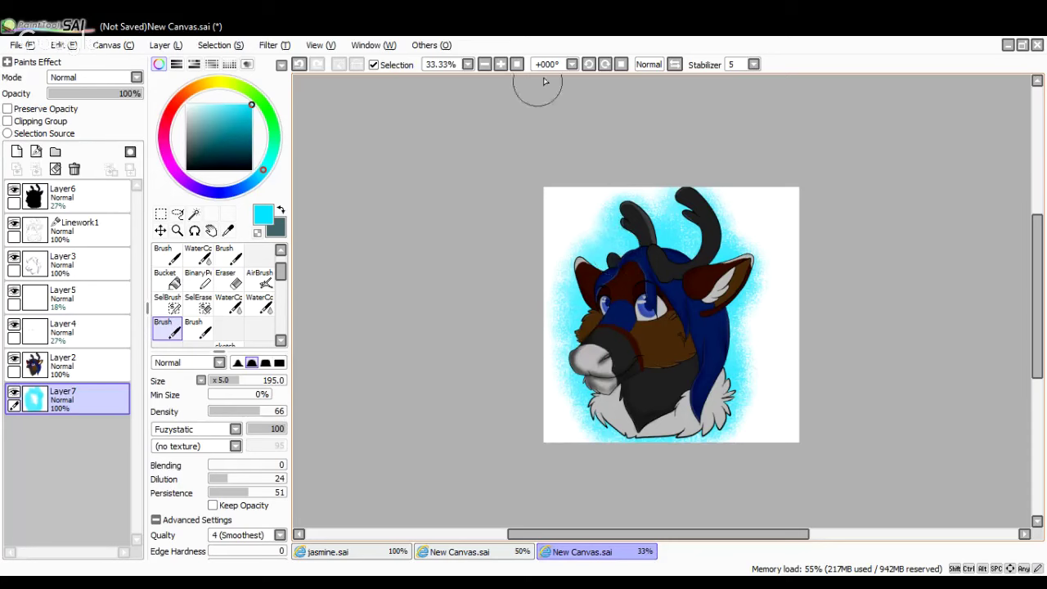
click(500, 65)
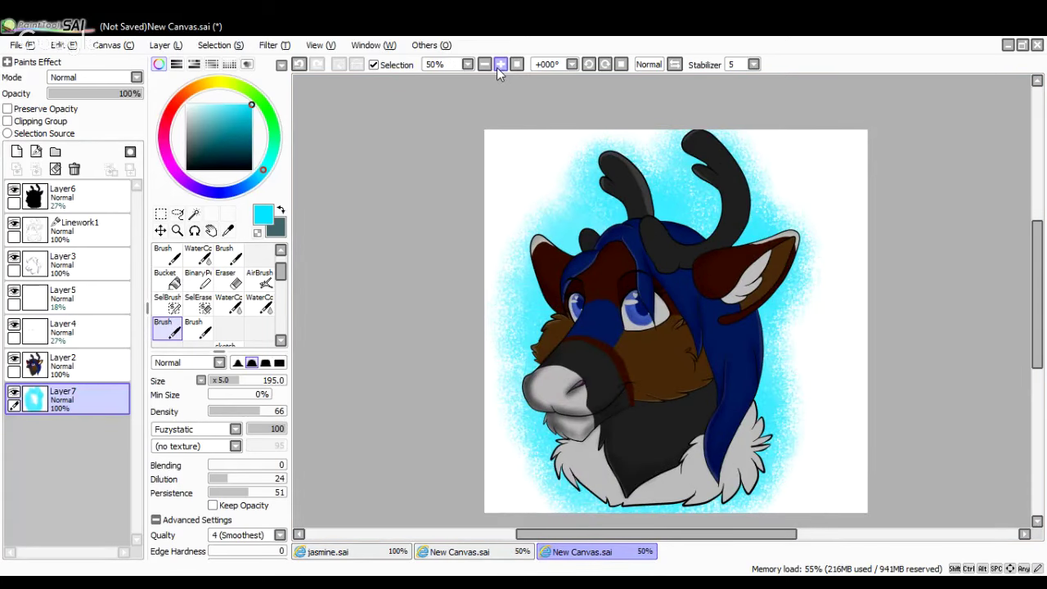
click(485, 65)
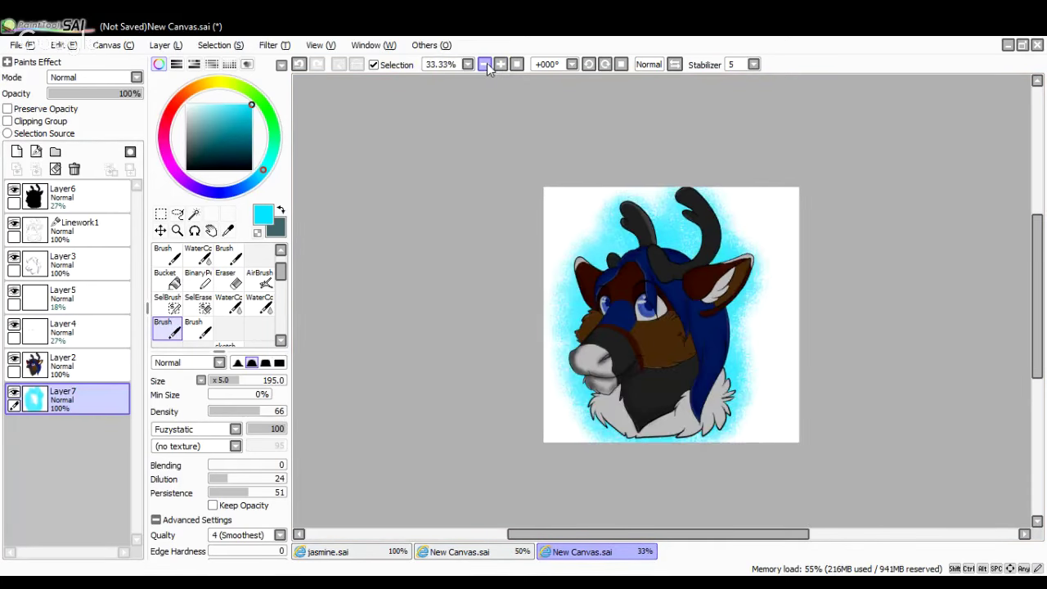
click(485, 65)
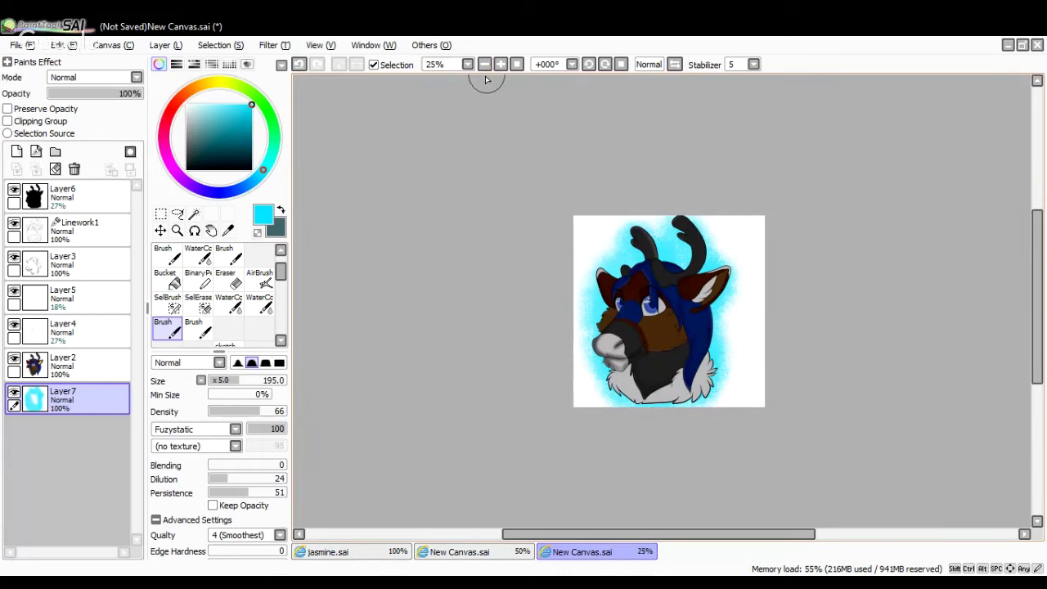
Open the image file "on 2017 logo.png" from the Pictures folder
click(28, 46)
click(47, 76)
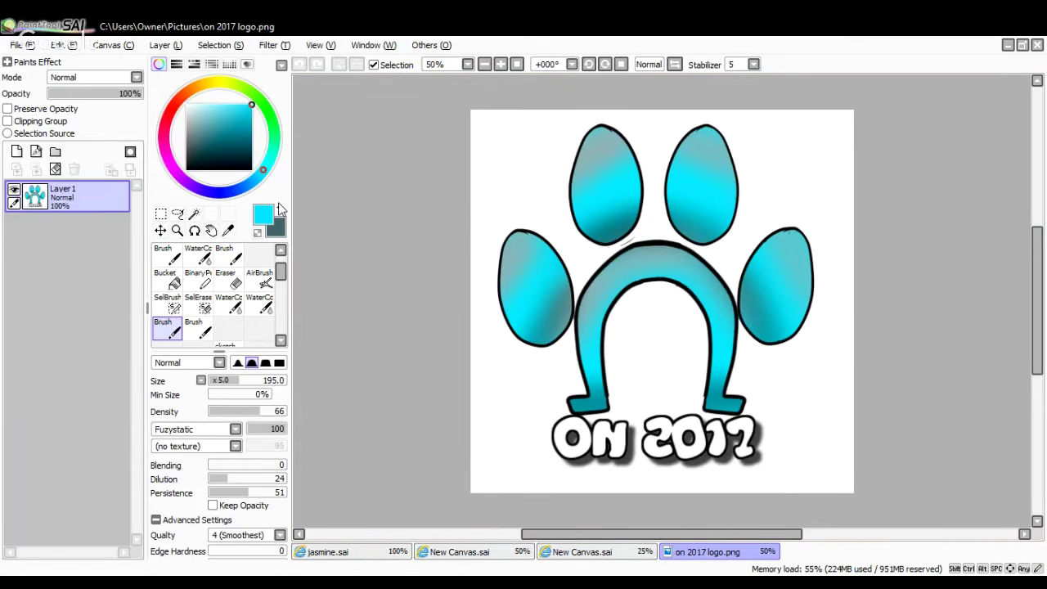
Select the entire "on 2017 logo.png" image
drag(503, 365, 528, 352)
click(161, 214)
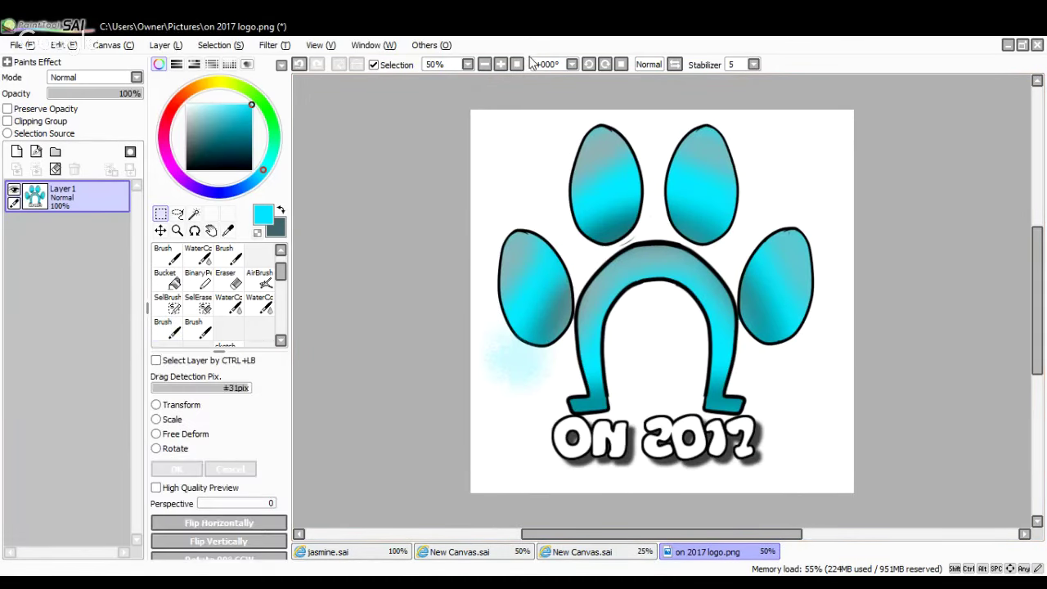
click(485, 64)
key(ctrl+a)
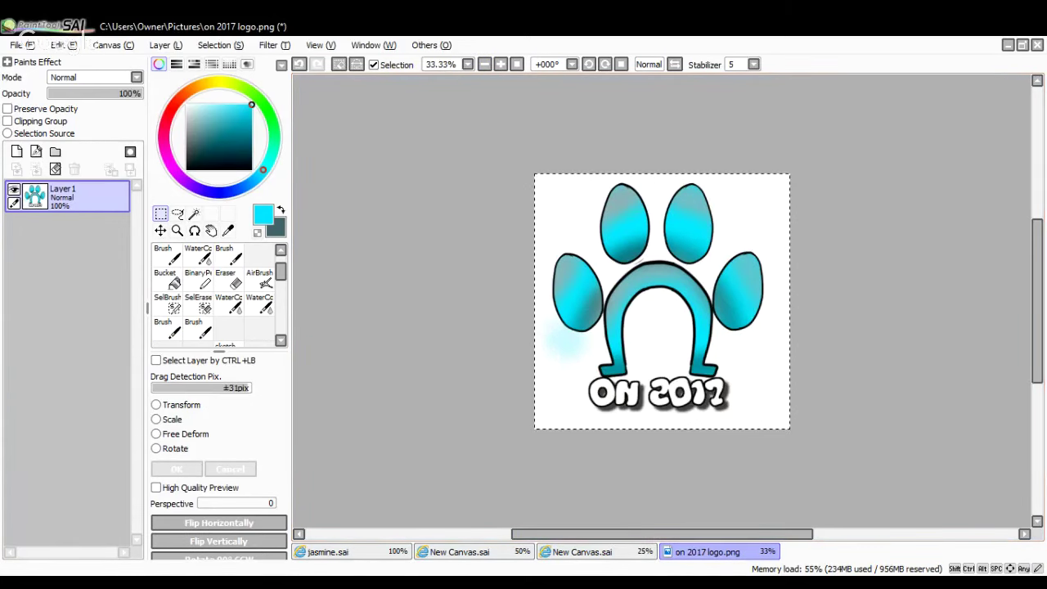
Paste the copied logo into the reindeer portrait canvas, move its layer above Layer6, and select the whole canvas
click(631, 552)
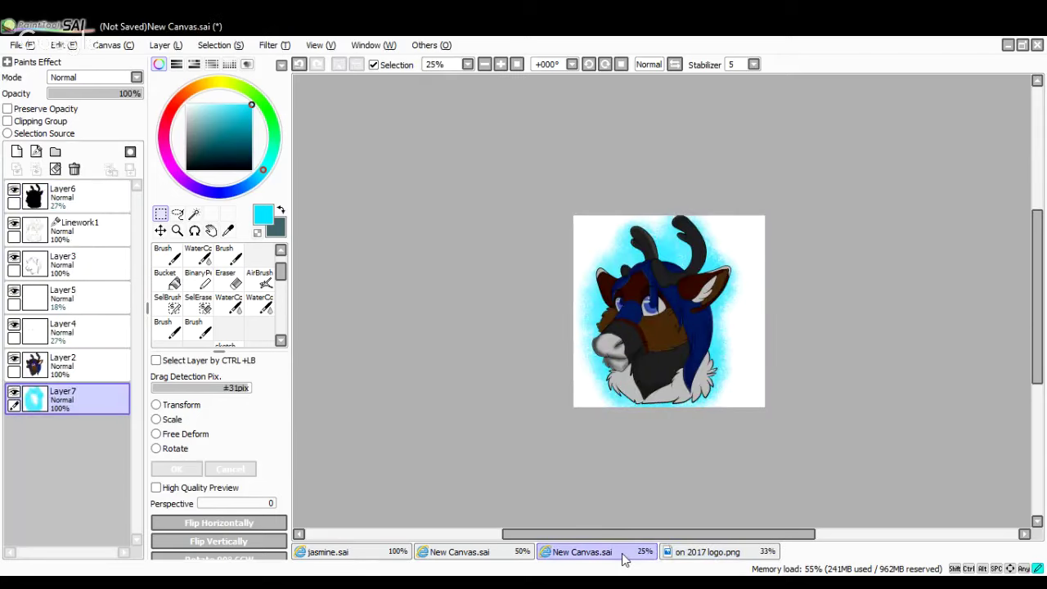
key(ctrl+v)
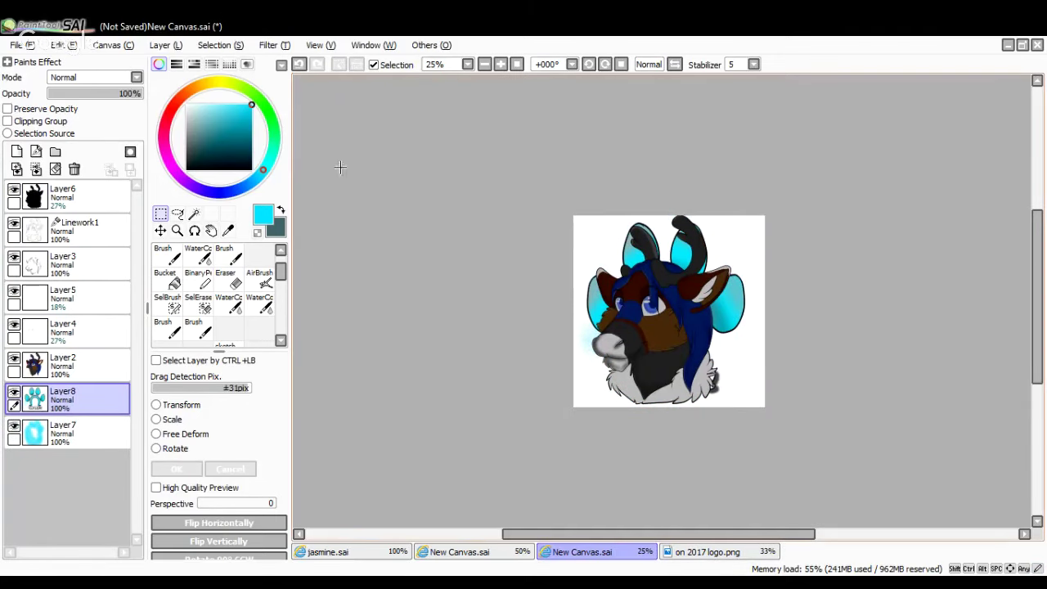
mouse_move(83, 413)
mouse_down()
mouse_move(87, 456)
mouse_move(78, 190)
mouse_up()
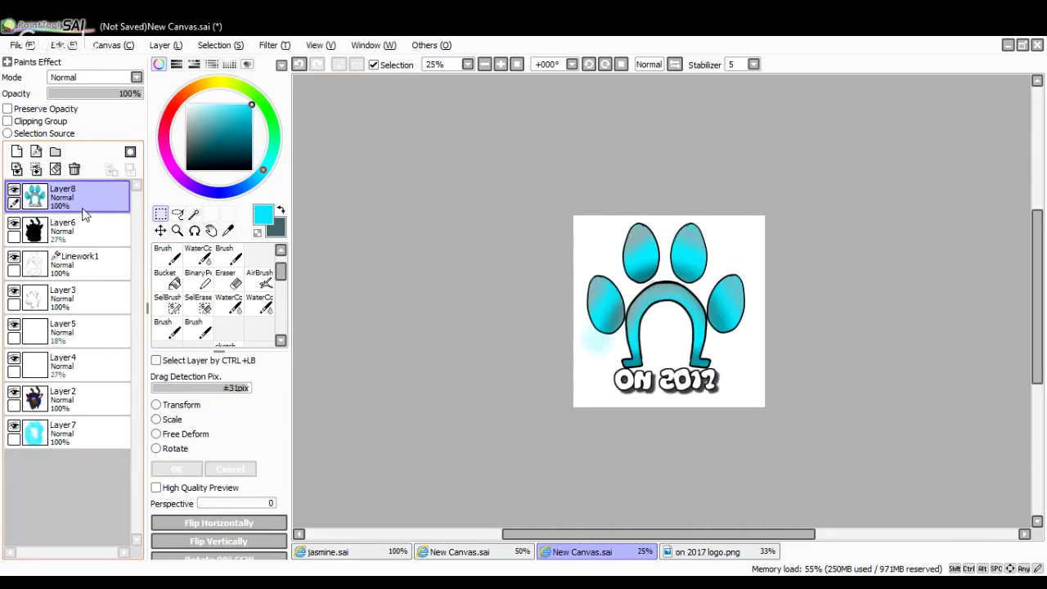
key(ctrl+a)
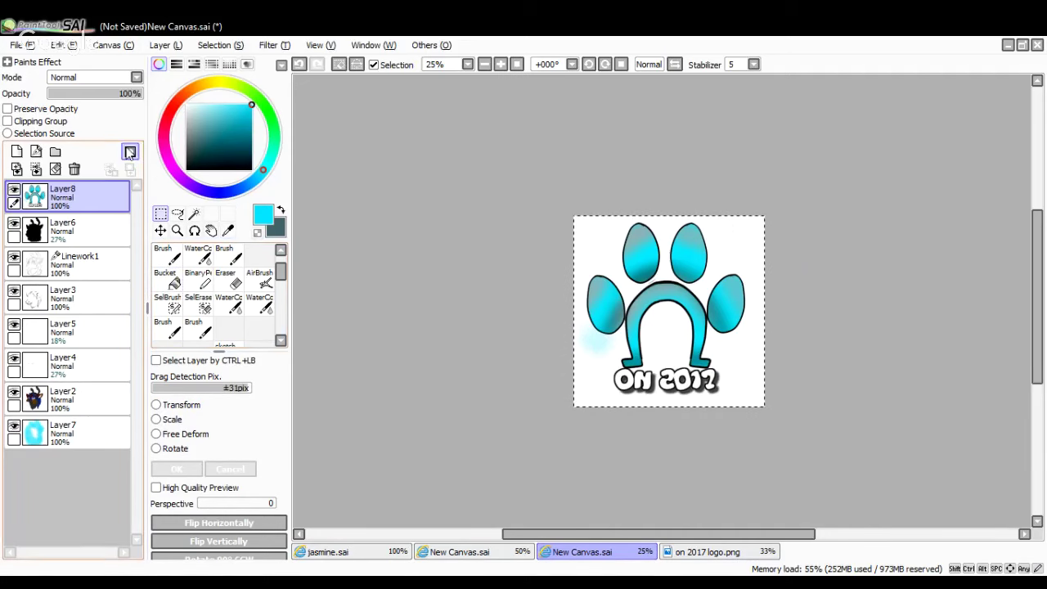
Undo the logo layer's reordering and delete the logo layer from the portrait
click(300, 65)
click(299, 64)
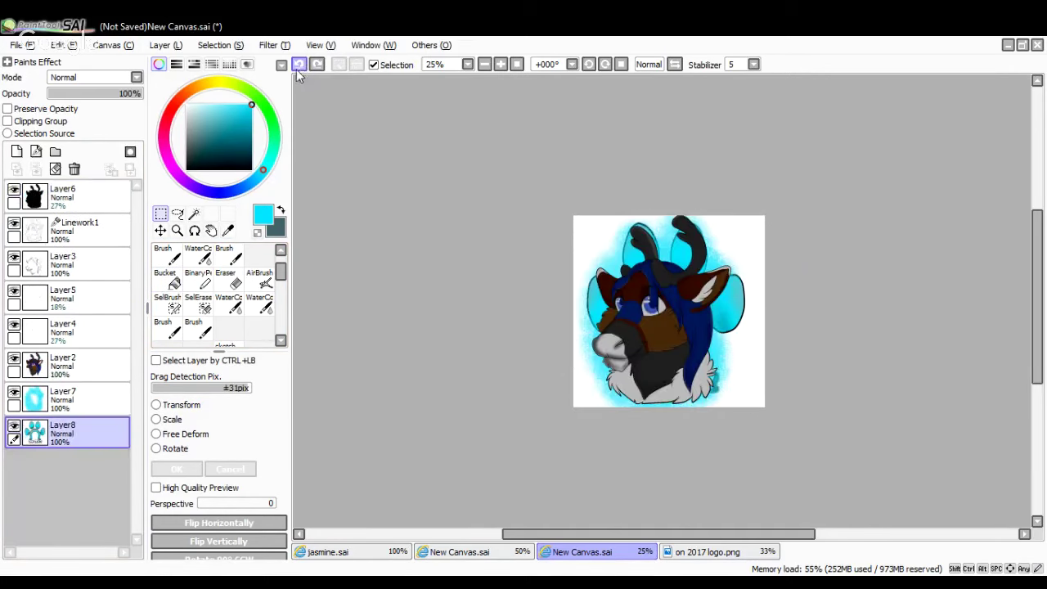
click(74, 168)
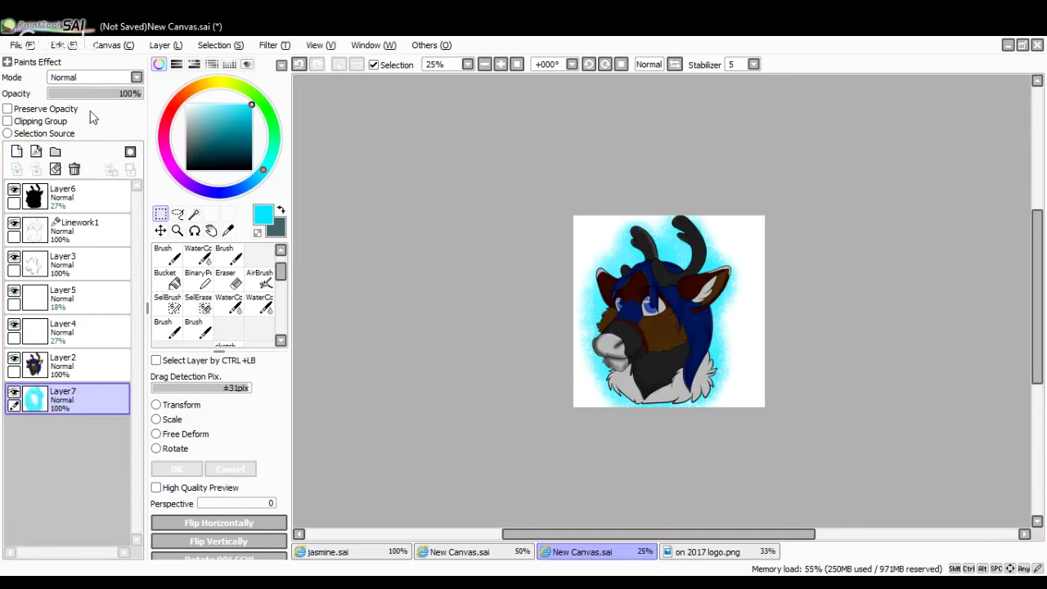
Copy the logo from "on 2017 logo.png" and paste it into a new blank canvas
click(683, 552)
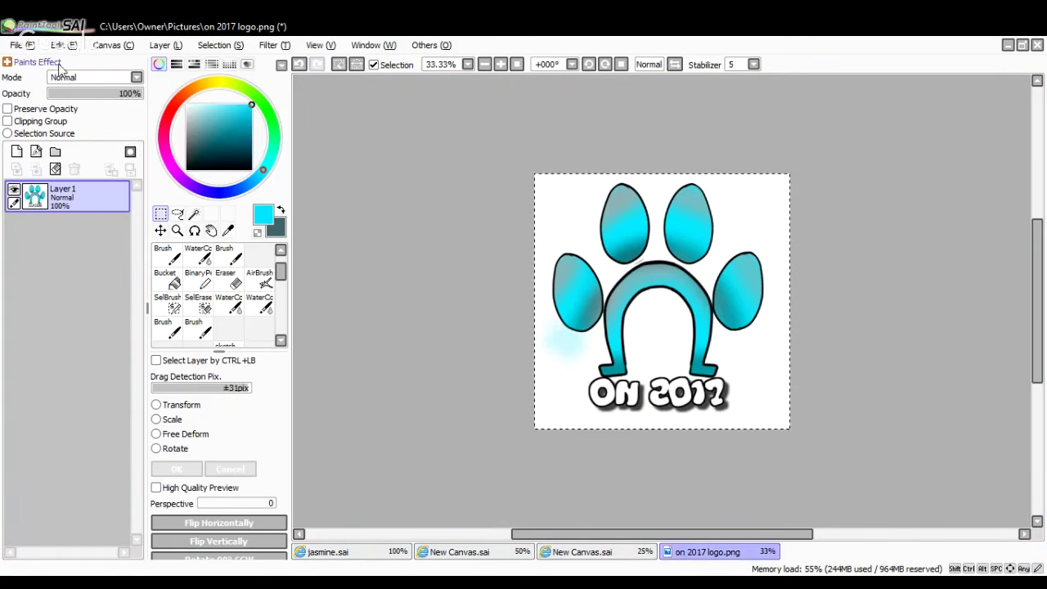
click(33, 62)
click(218, 168)
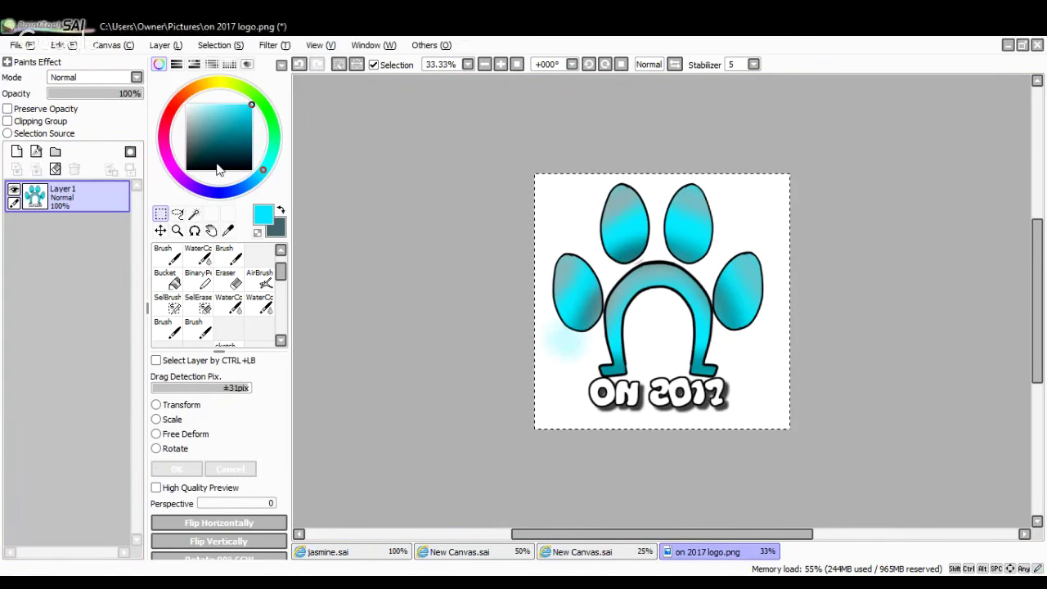
click(23, 45)
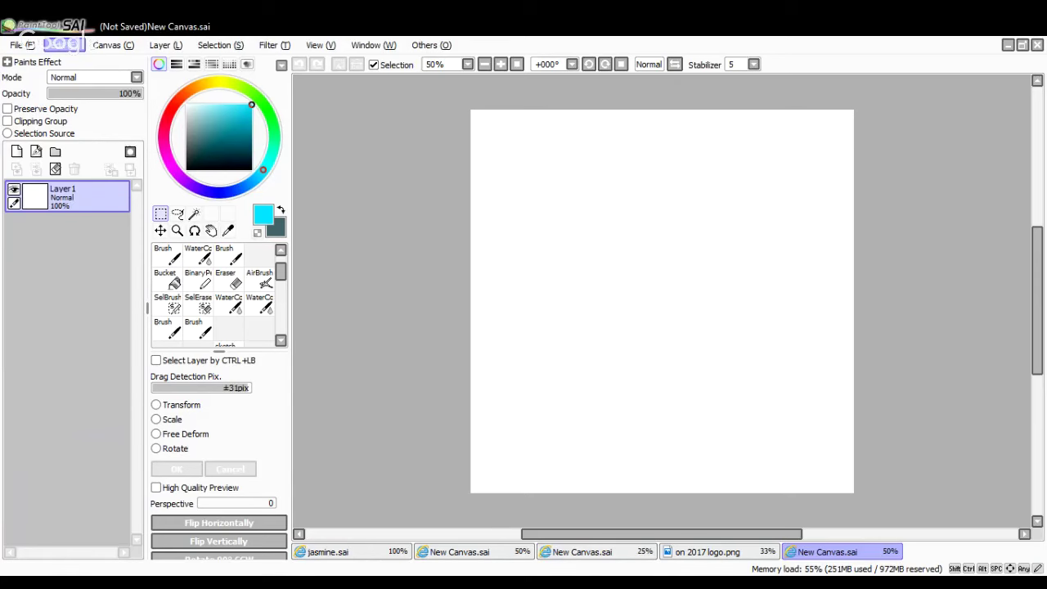
key(ctrl+v)
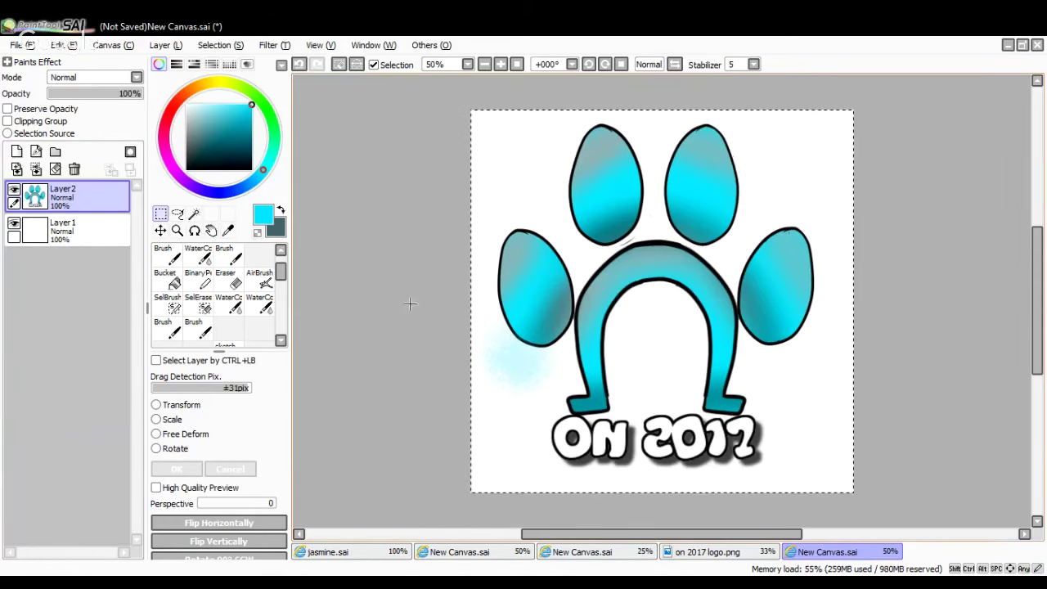
Paste the logo as the top layer of the portrait and shrink it into the picture's lower-right corner
click(647, 555)
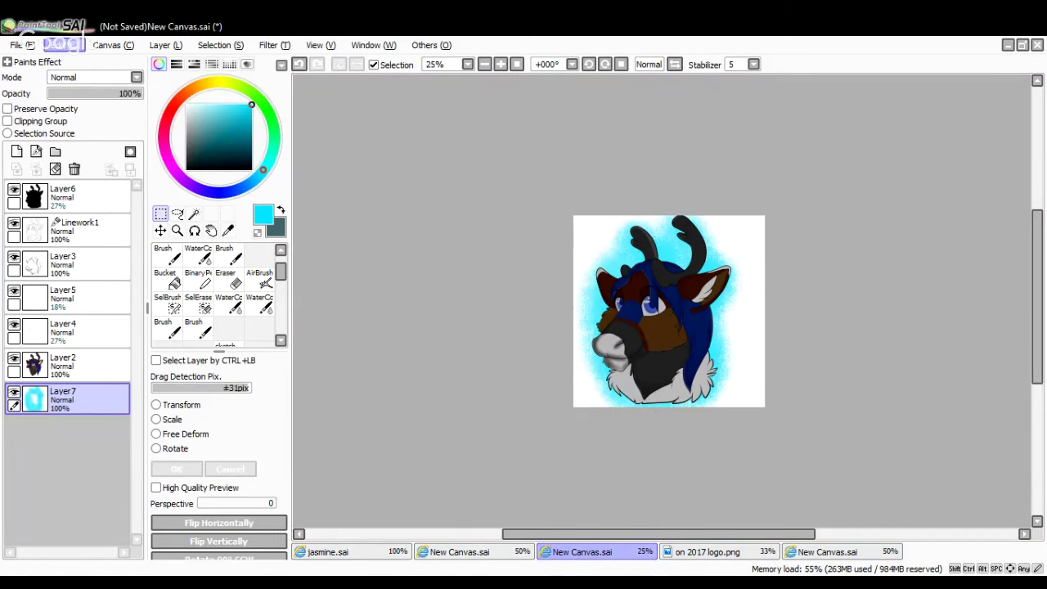
key(ctrl+v)
drag(92, 400, 85, 194)
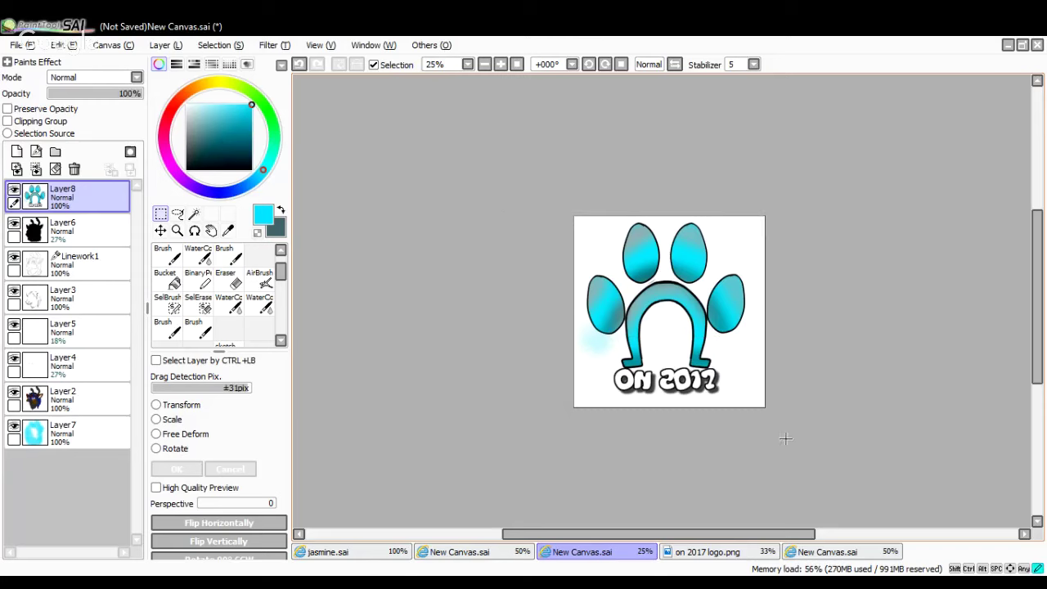
key(ctrl+a)
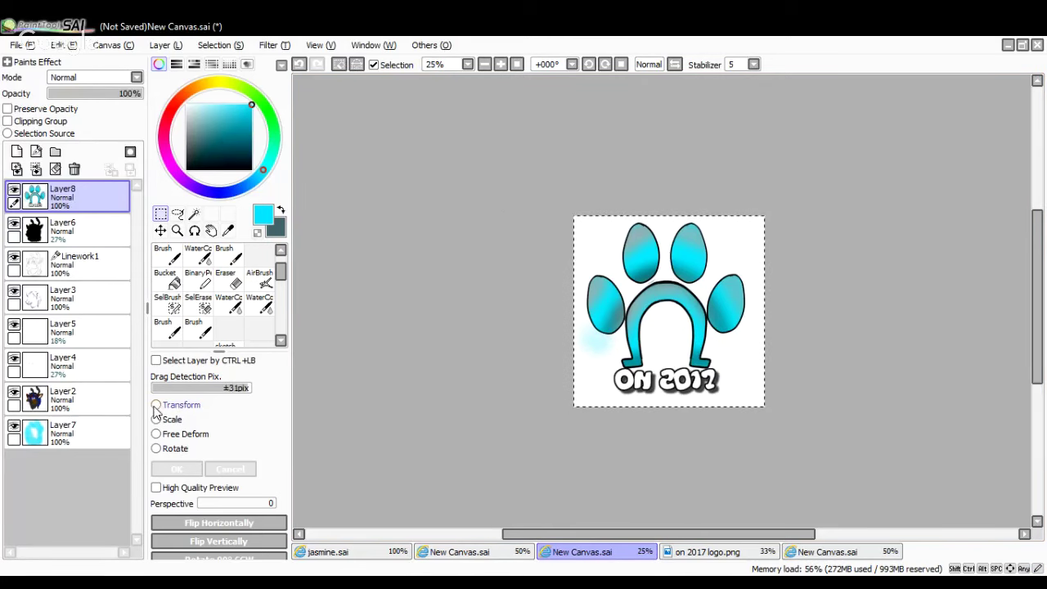
key(ctrl+t)
drag(765, 406, 642, 292)
drag(654, 294, 765, 404)
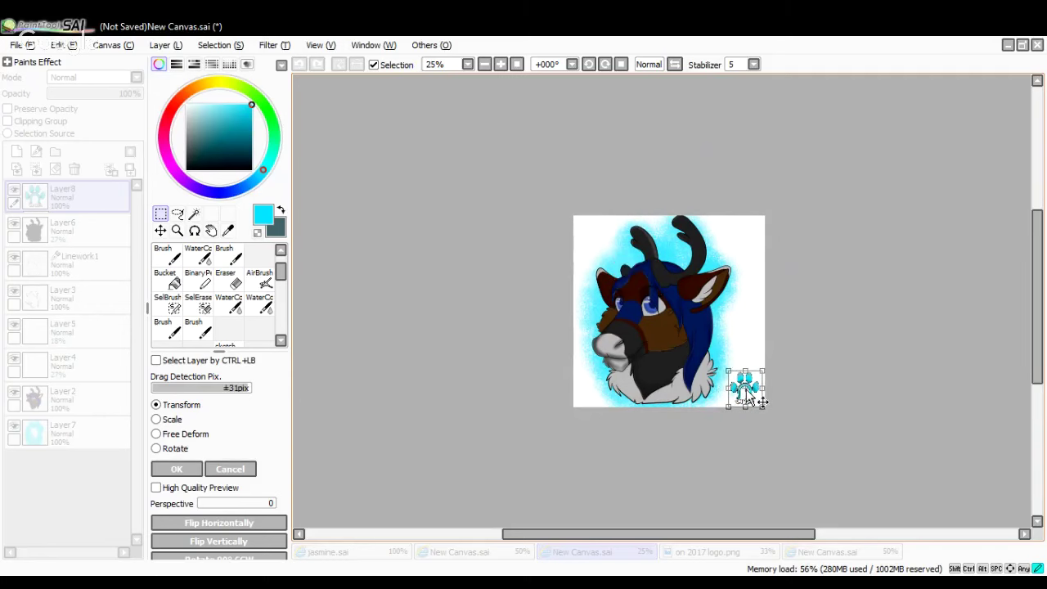
click(500, 64)
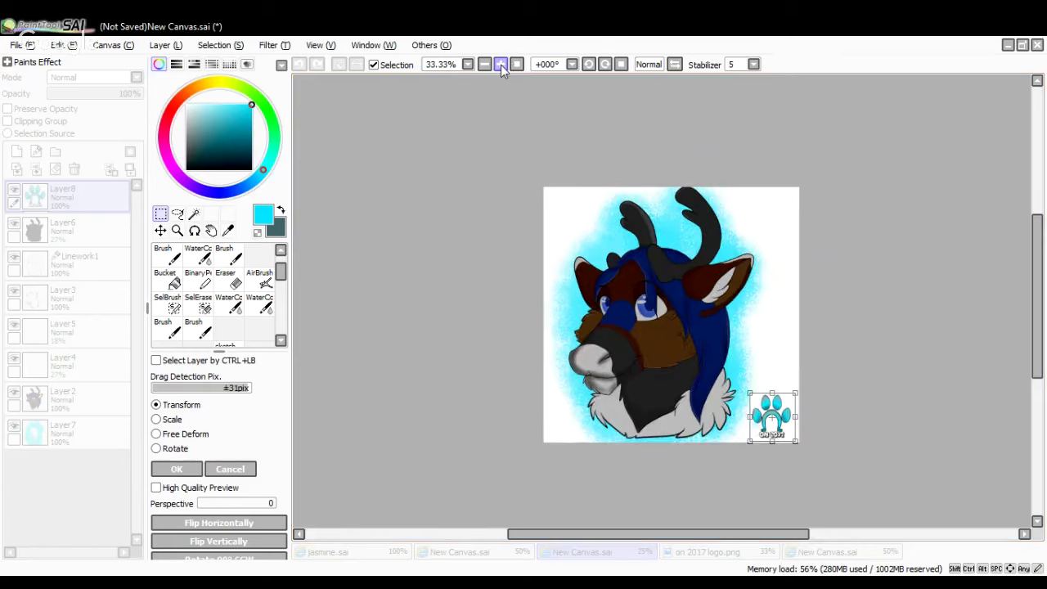
Cancel the logo's transform, undo its layer move, and delete the logo layer from the portrait
click(232, 468)
click(299, 65)
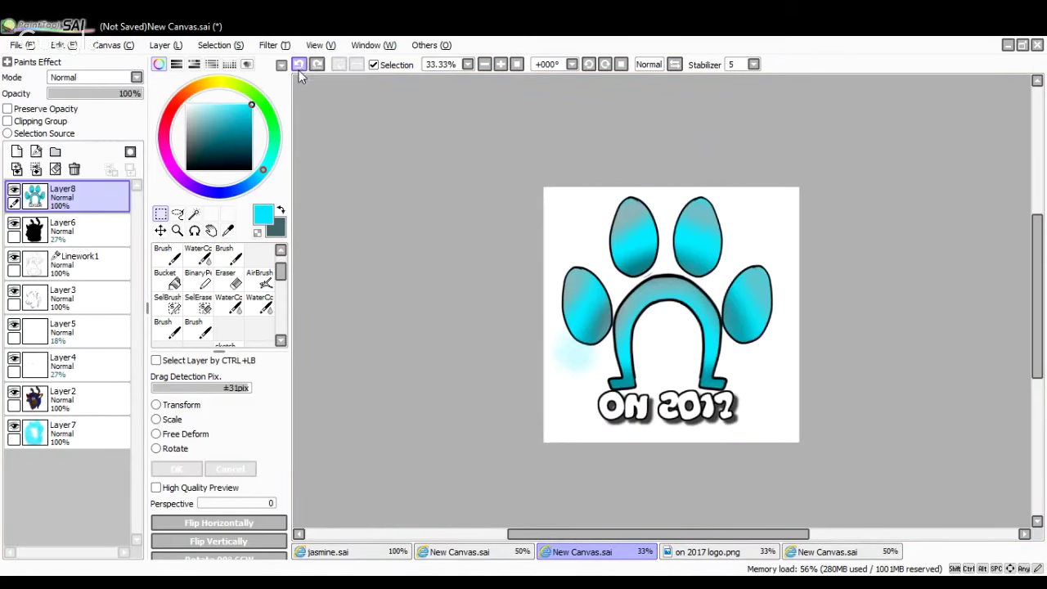
click(300, 64)
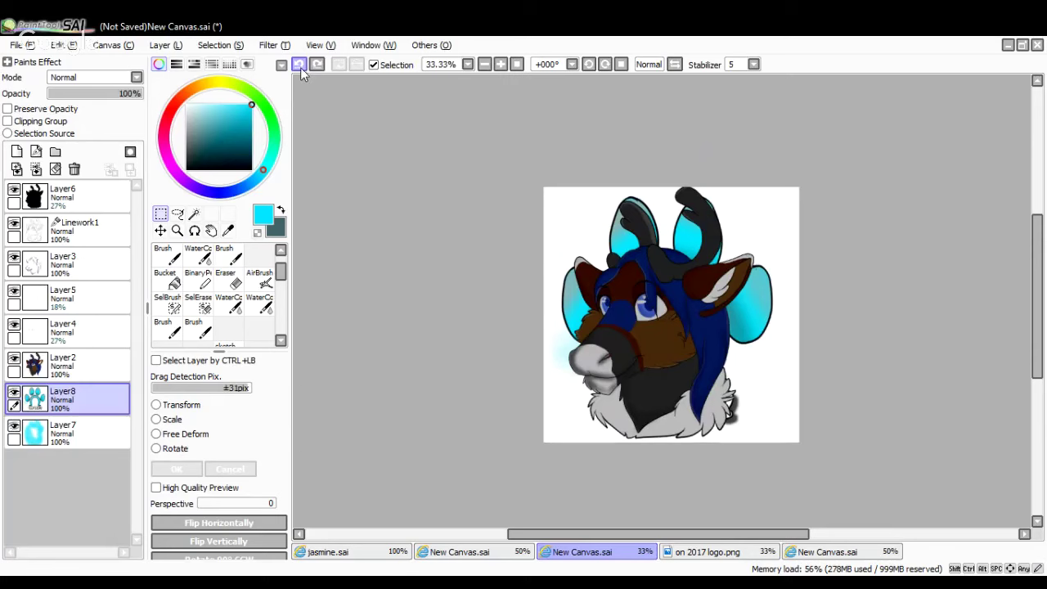
click(74, 169)
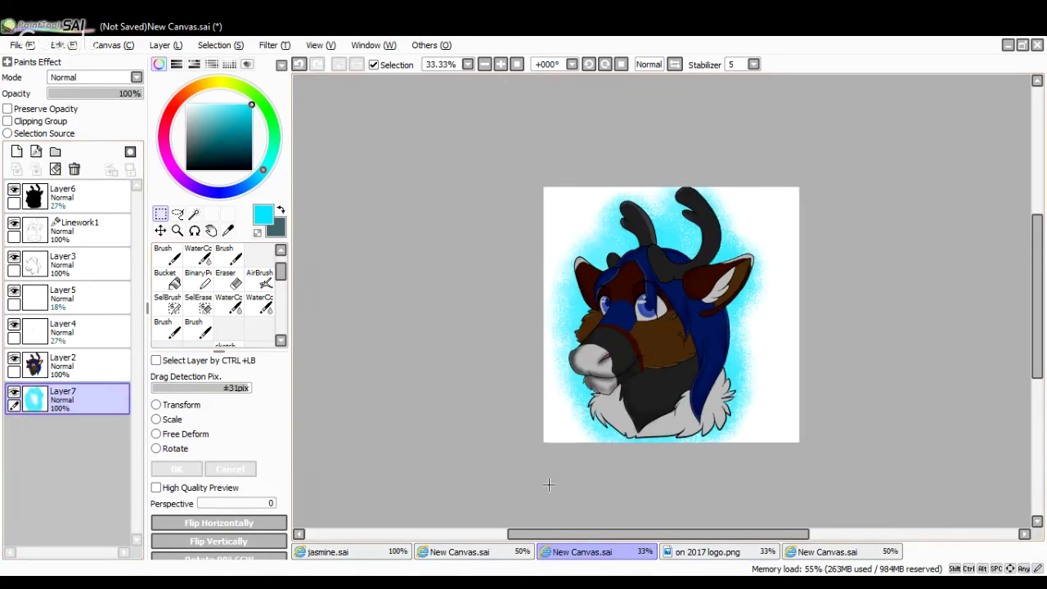
In the new logo canvas, paste a second logo copy between Layer2 and Layer1, fill it with cyan using the Bucket, and deselect
click(803, 553)
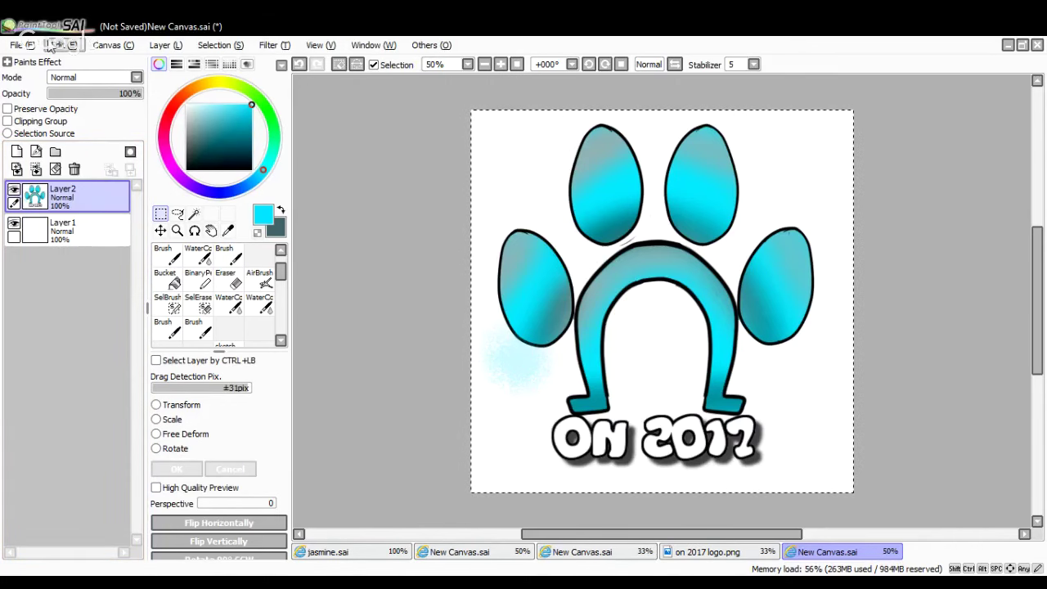
click(82, 231)
key(ctrl+v)
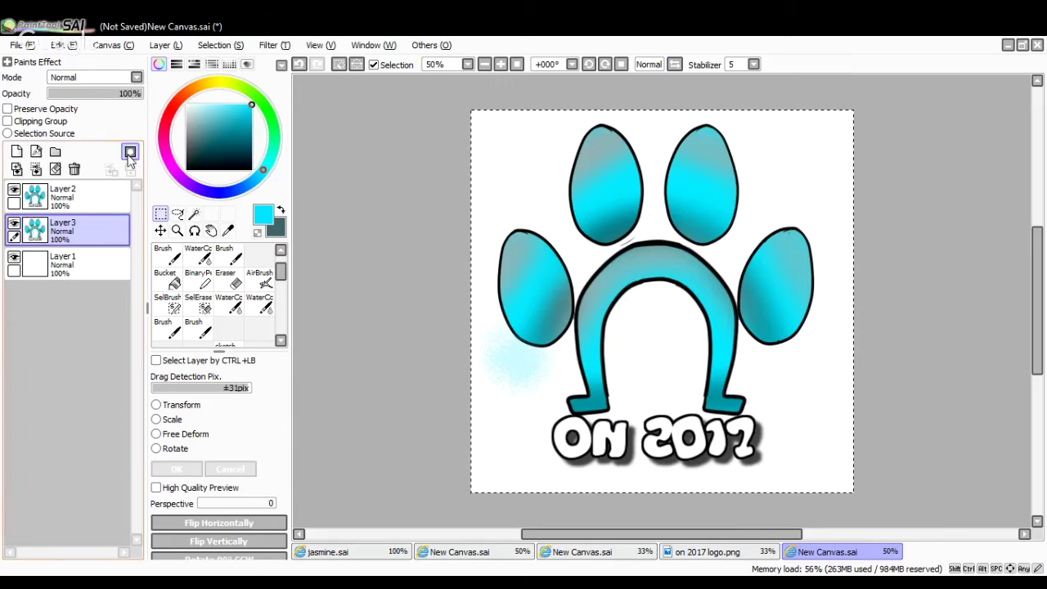
click(164, 278)
click(493, 250)
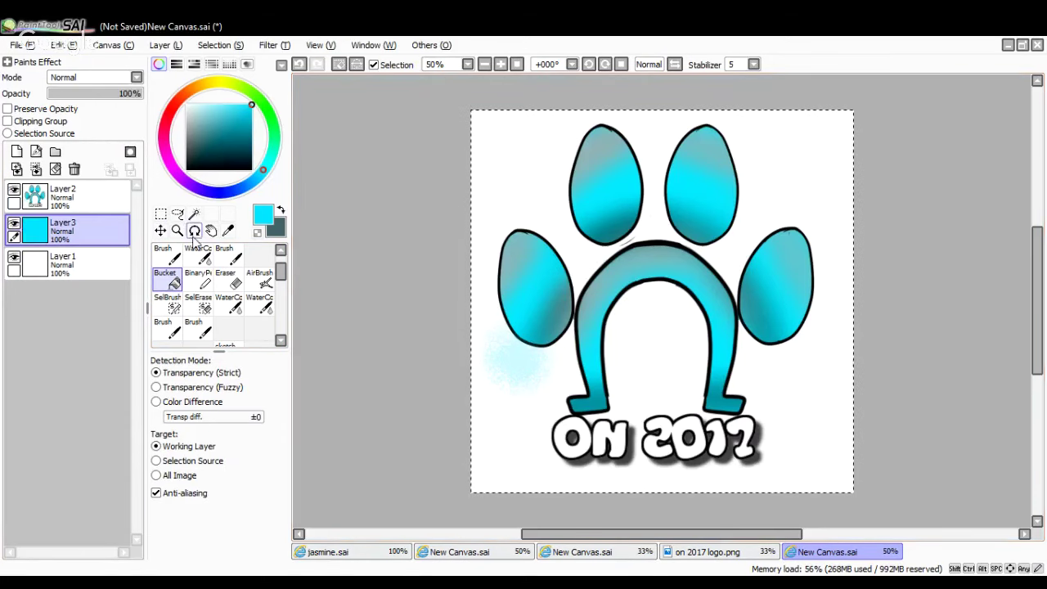
click(160, 213)
key(ctrl+d)
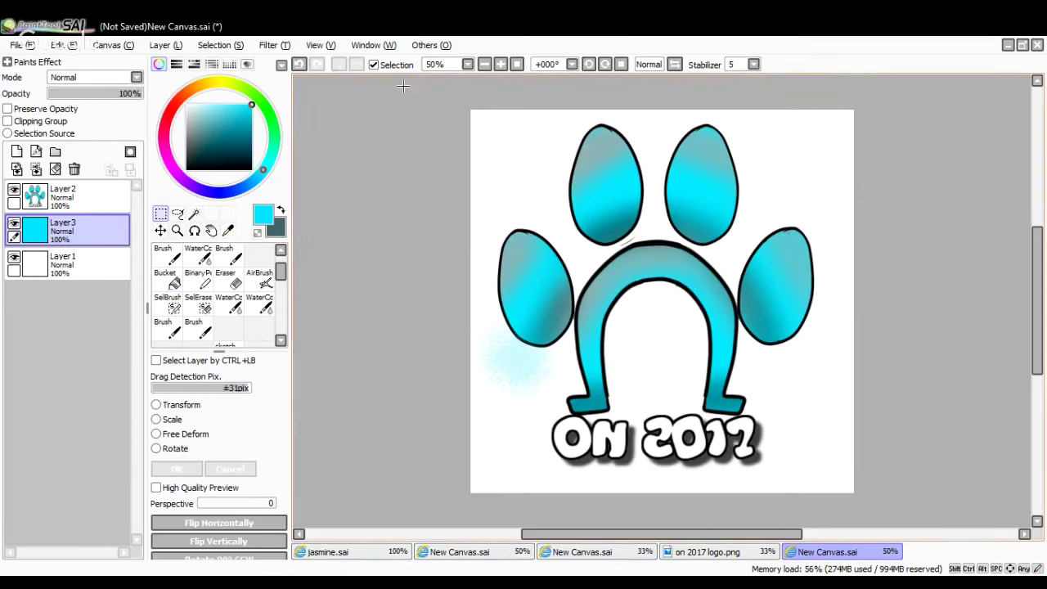
Open "on 2017 logo.sai" from the Pictures folder and select the entire logo on Layer2
click(23, 45)
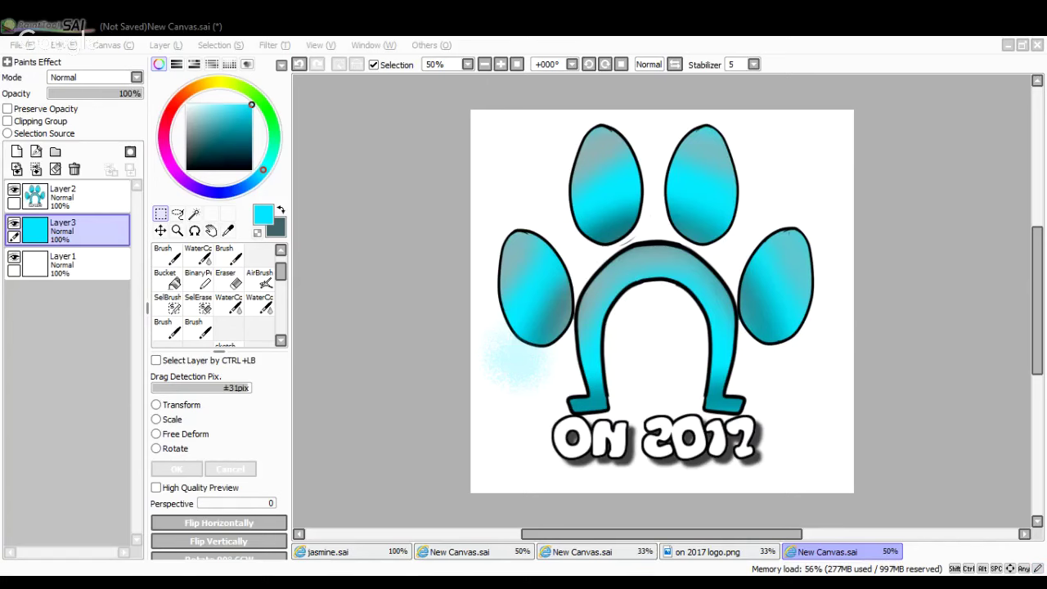
double_click(482, 359)
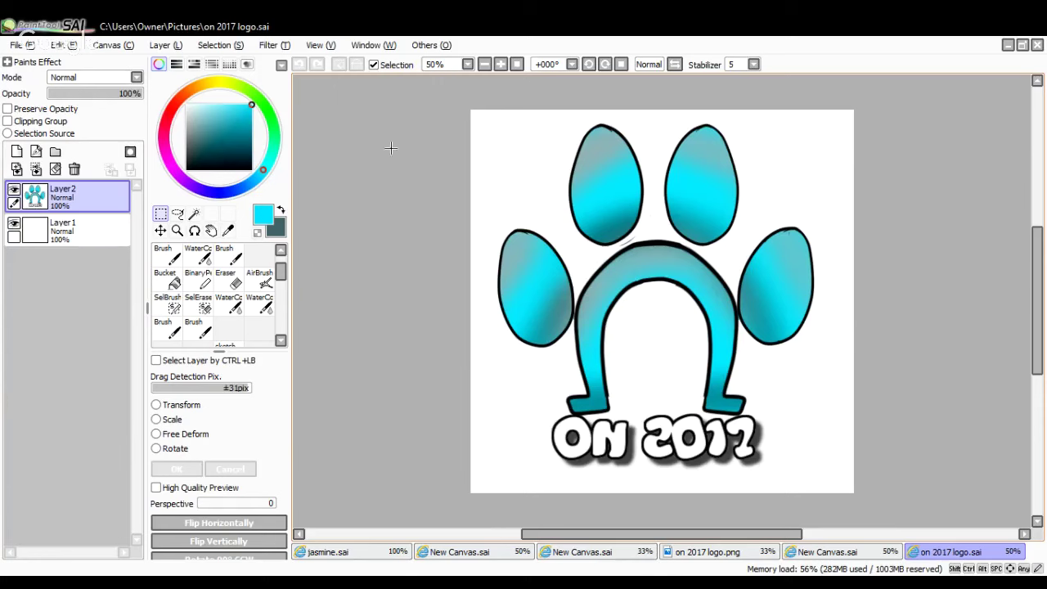
drag(472, 111, 858, 498)
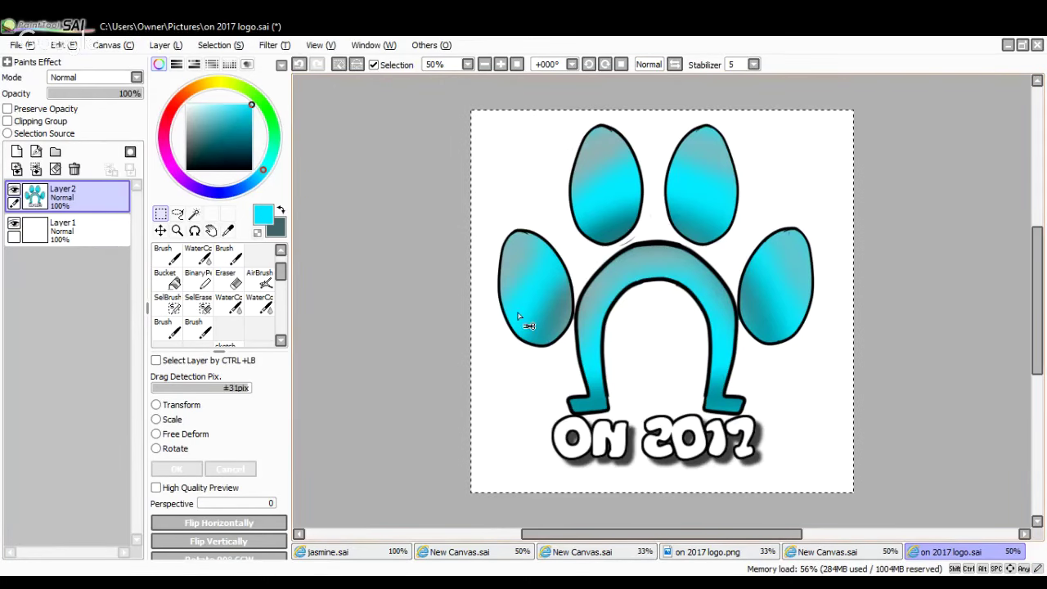
Paste the transparent logo into the portrait and scale it down into the lower-right corner beside the chest fur
click(591, 554)
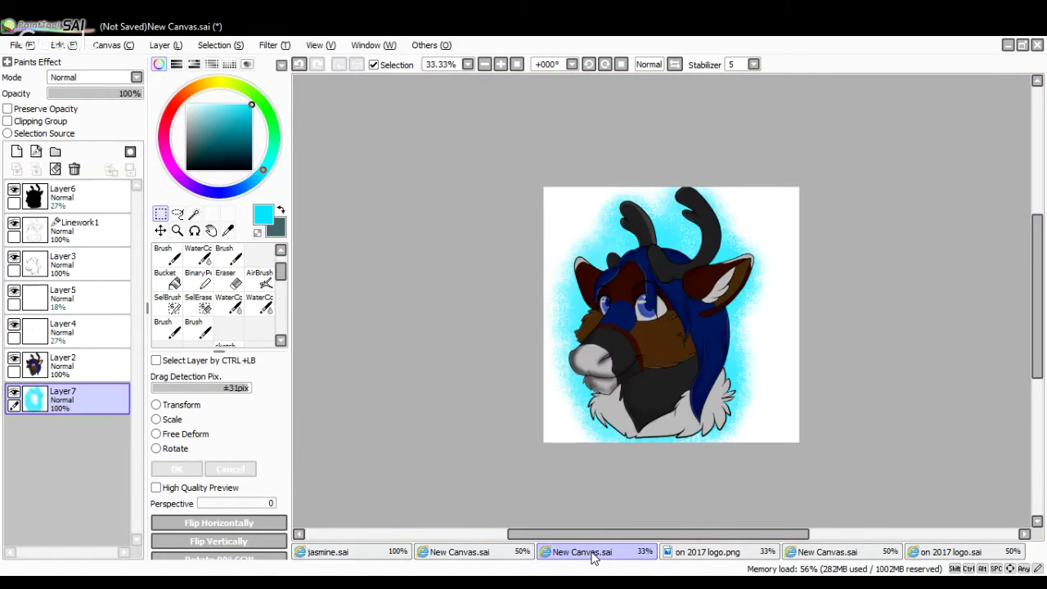
key(ctrl+v)
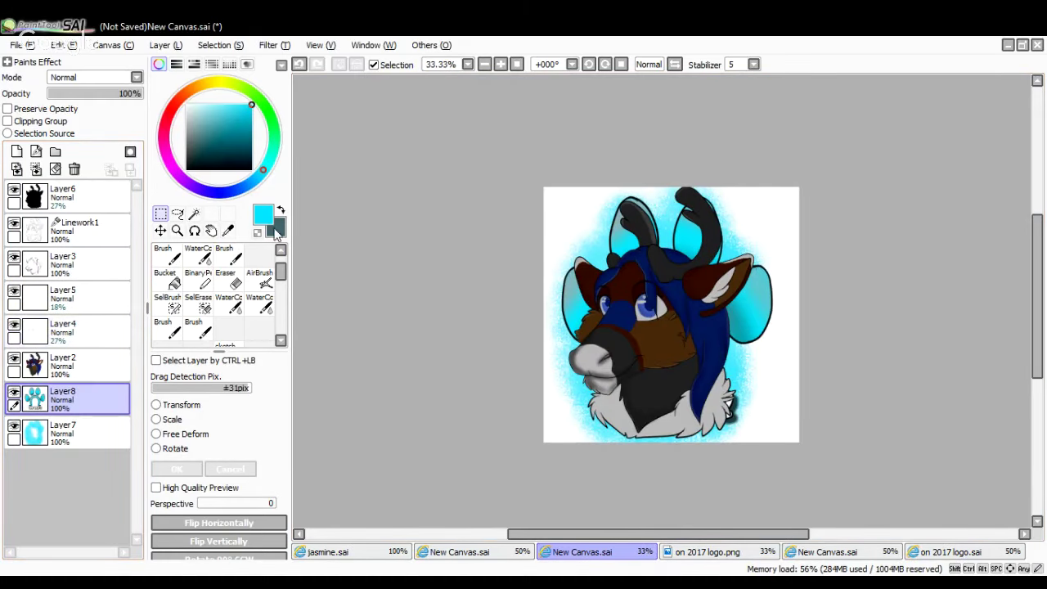
click(157, 405)
drag(561, 196, 720, 373)
drag(749, 399, 748, 409)
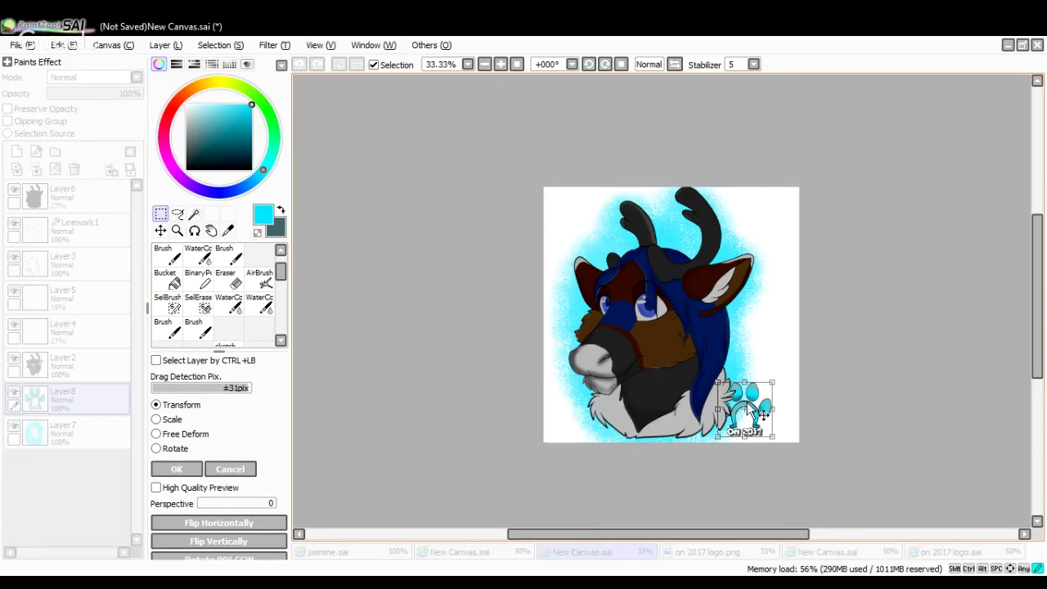
click(195, 468)
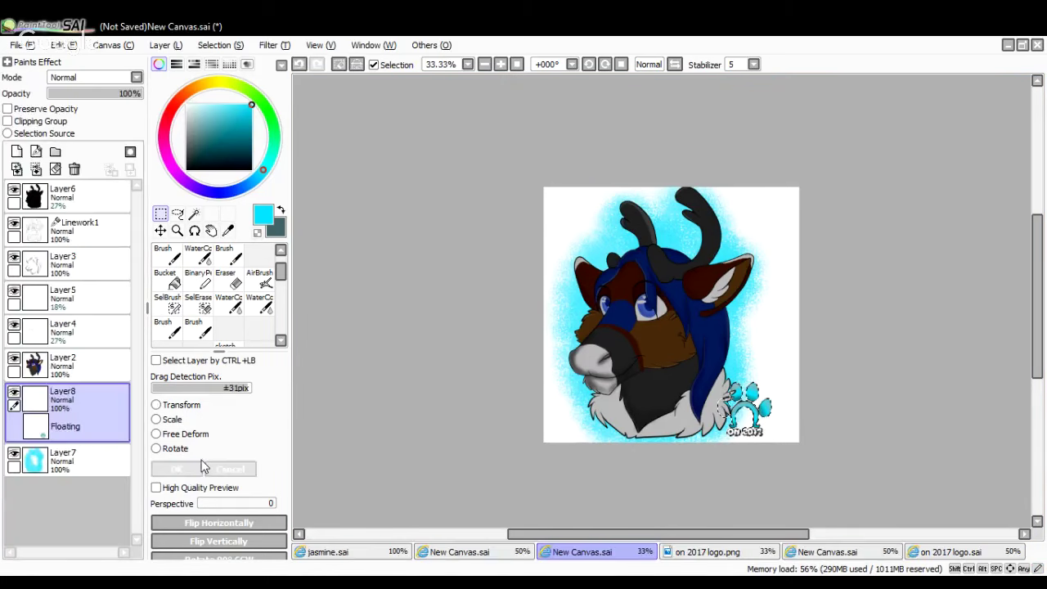
Move the logo layer above Layer6, set its opacity to 32%, and deselect it
drag(65, 405, 57, 192)
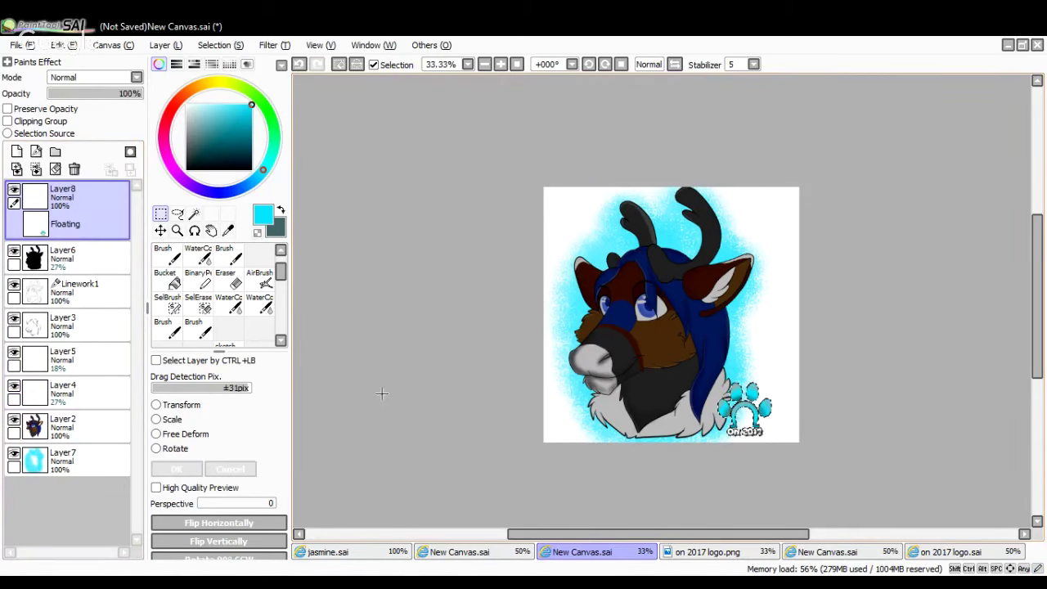
drag(80, 97, 79, 97)
key(ctrl+d)
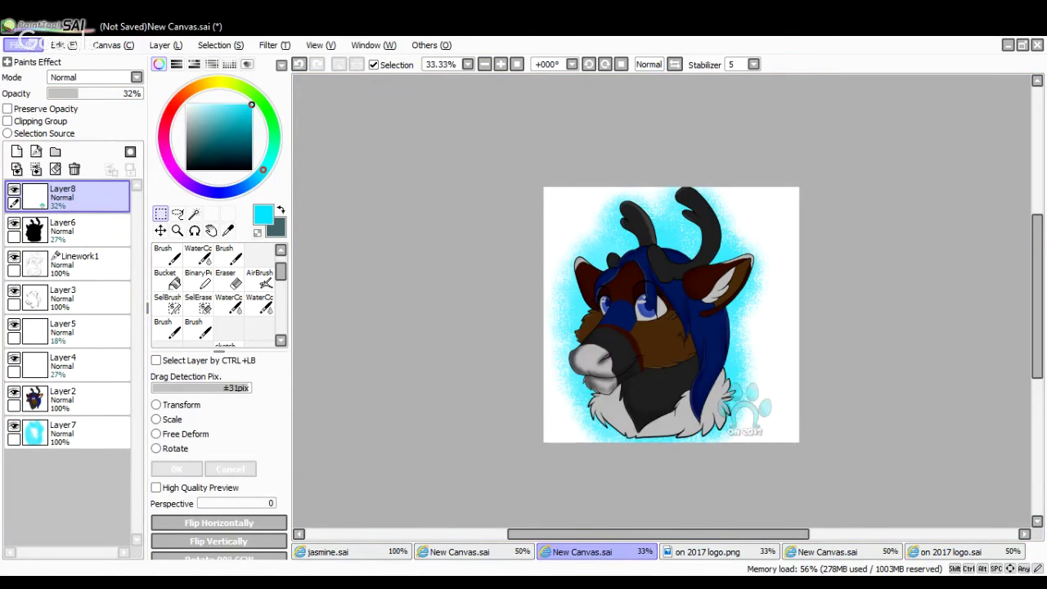
Save the finished portrait in the Pictures folder as "Iced Mocha Reindeer Free Art.png"
key(ctrl+s)
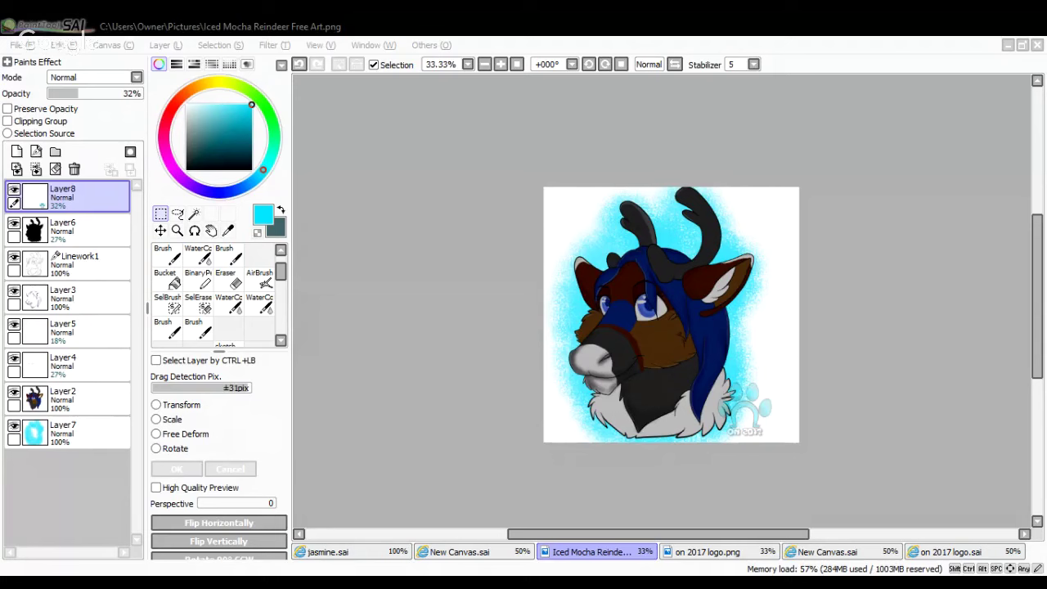
Discard unneeded layers in the Iced Mocha reference canvas and create a new blank canvas
click(460, 552)
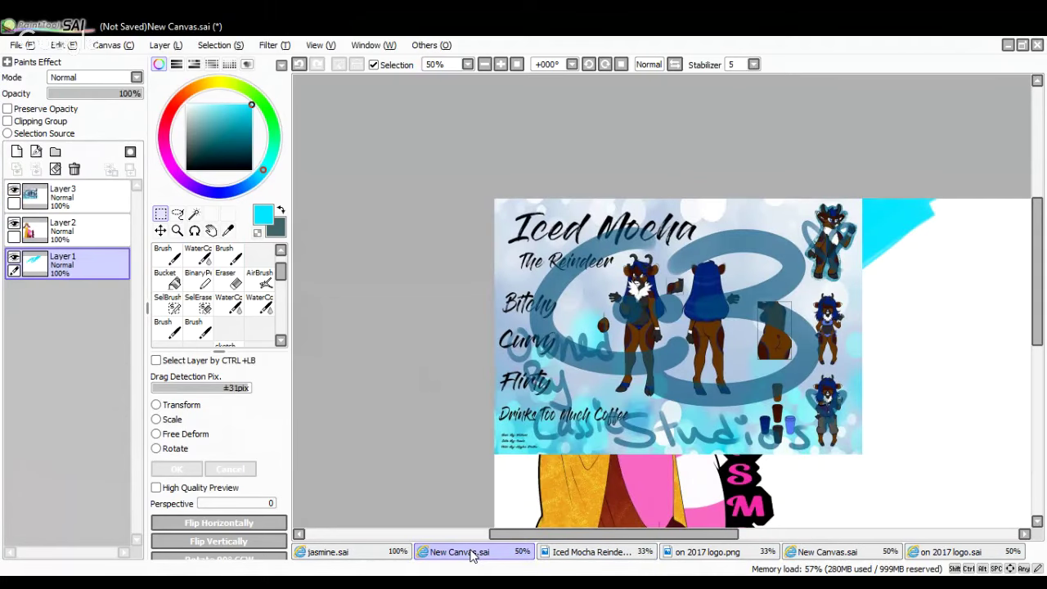
key(ctrl+v)
drag(72, 236, 75, 171)
click(72, 195)
drag(72, 229, 74, 170)
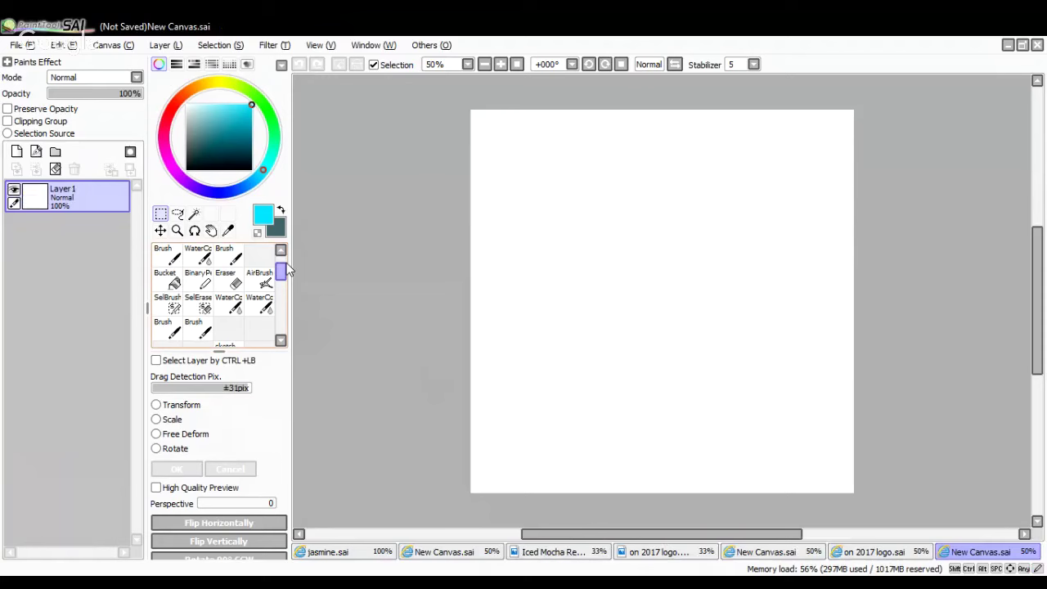
Sketch a rough circular head with crossing face guidelines using the size 23 Brush in dark teal
click(228, 144)
click(168, 255)
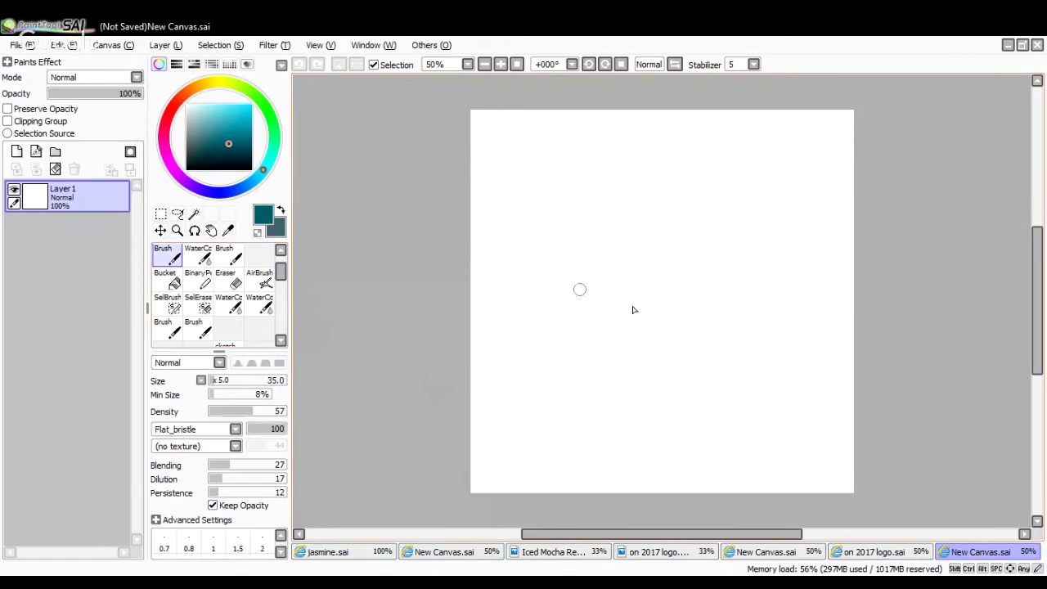
scroll(246, 279, up, 1)
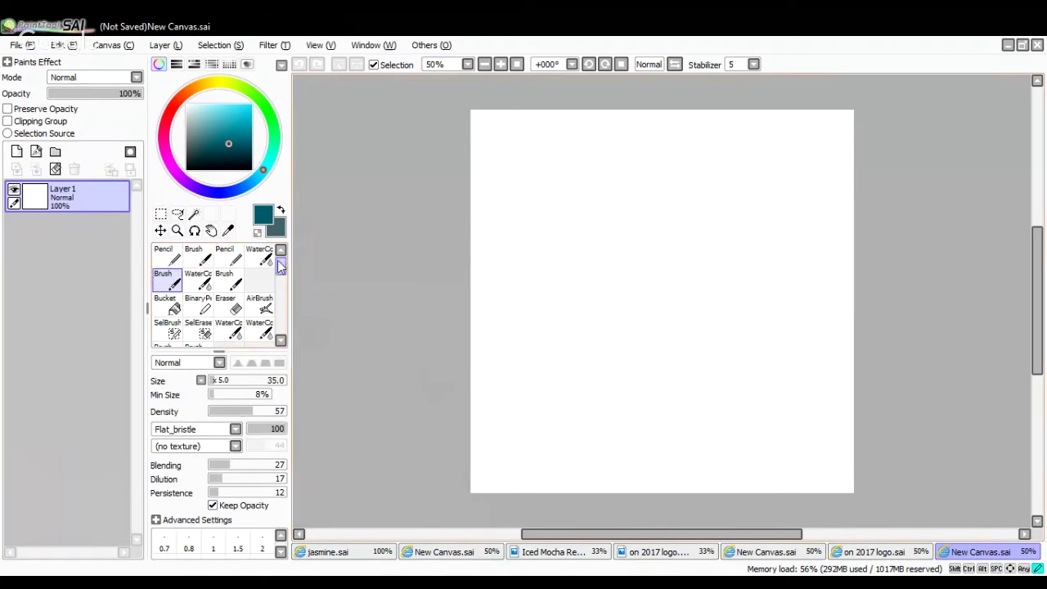
click(197, 256)
mouse_move(720, 248)
mouse_down()
mouse_move(612, 384)
mouse_move(633, 400)
mouse_move(662, 215)
mouse_move(653, 409)
mouse_up()
drag(556, 310, 738, 293)
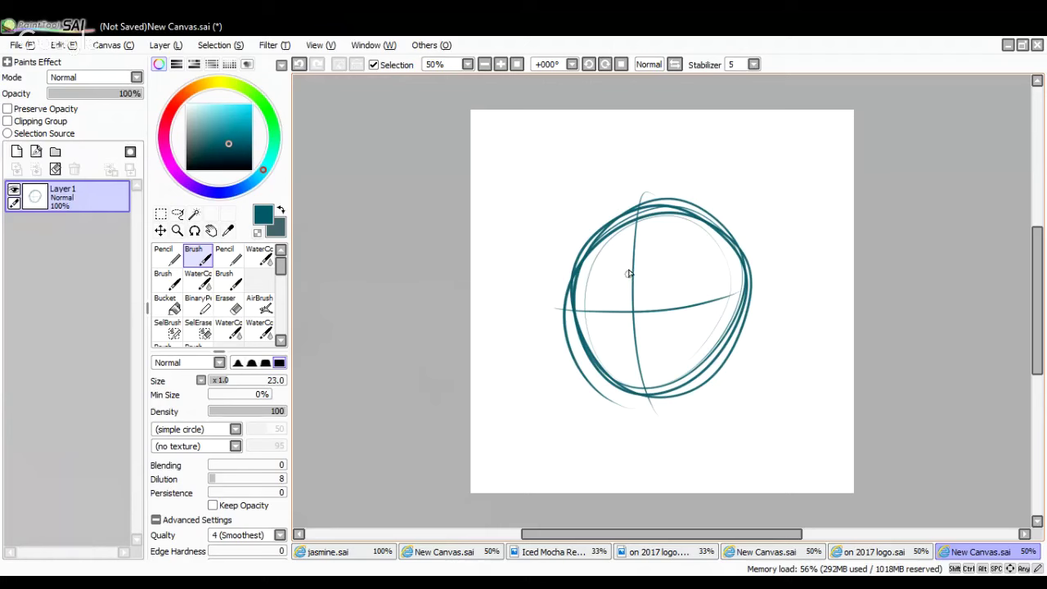
Sketch two oval eyes and the start of the muzzle bridge on the guidelines, plus a tall pointed ear
mouse_move(629, 270)
mouse_down()
mouse_move(631, 311)
mouse_move(596, 324)
mouse_move(623, 308)
mouse_move(613, 309)
mouse_up()
mouse_move(681, 250)
mouse_down()
mouse_move(689, 311)
mouse_move(668, 267)
mouse_move(672, 279)
mouse_move(594, 321)
mouse_up()
mouse_move(694, 235)
mouse_down()
mouse_move(702, 185)
mouse_move(737, 131)
mouse_move(770, 245)
mouse_move(747, 316)
mouse_up()
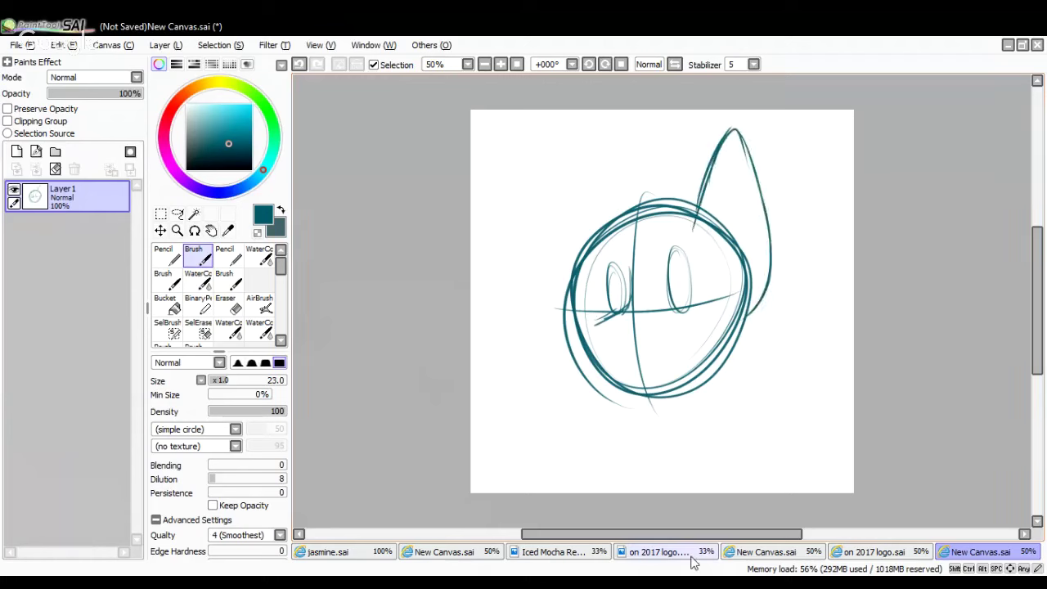
Check the red character's reference canvas, return to the head sketch and undo the strokes of the pointed ear
click(655, 552)
click(555, 552)
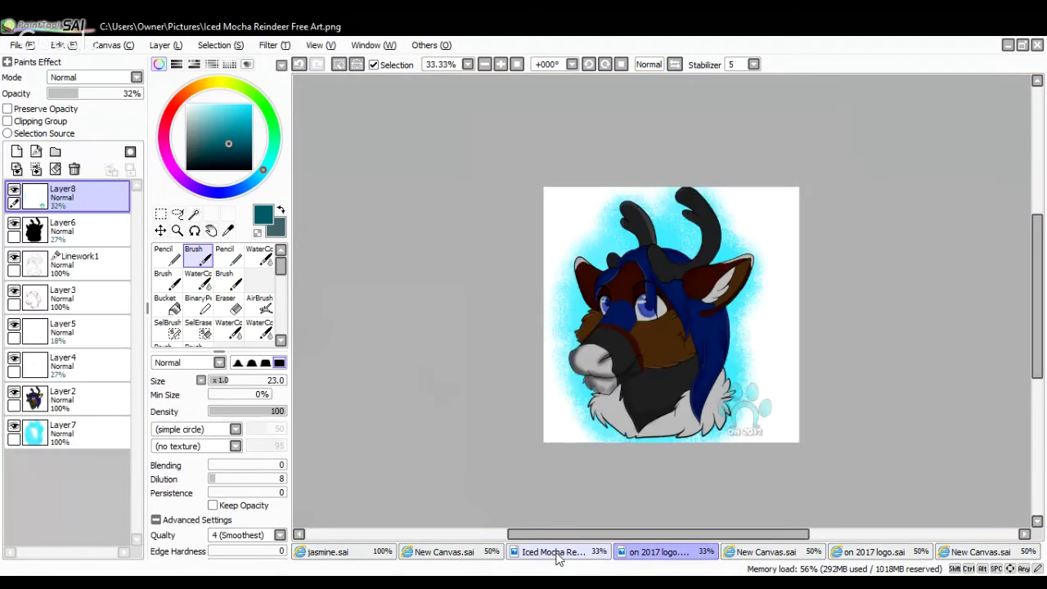
click(444, 552)
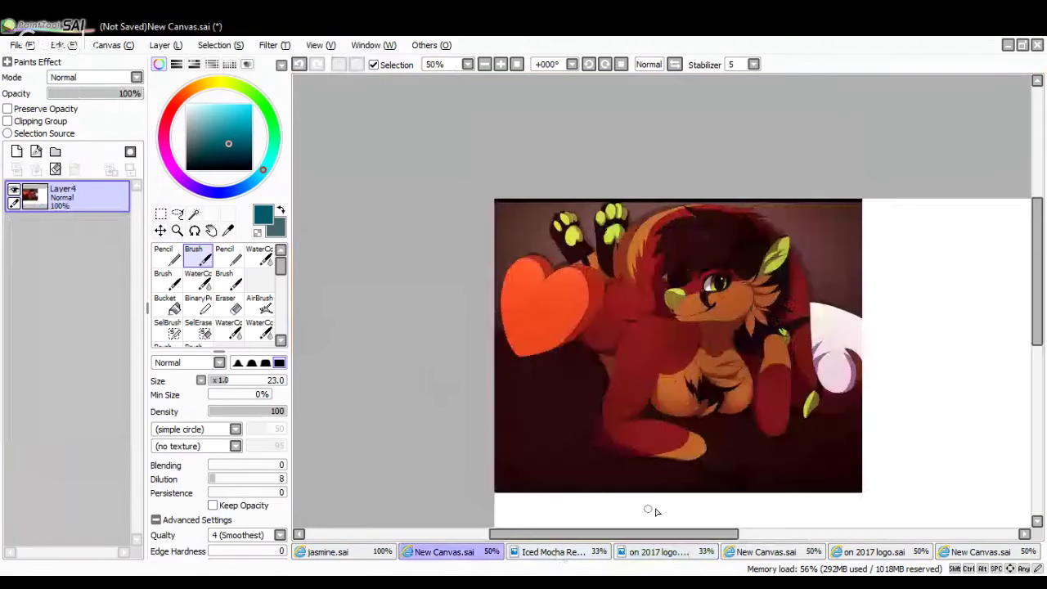
click(982, 552)
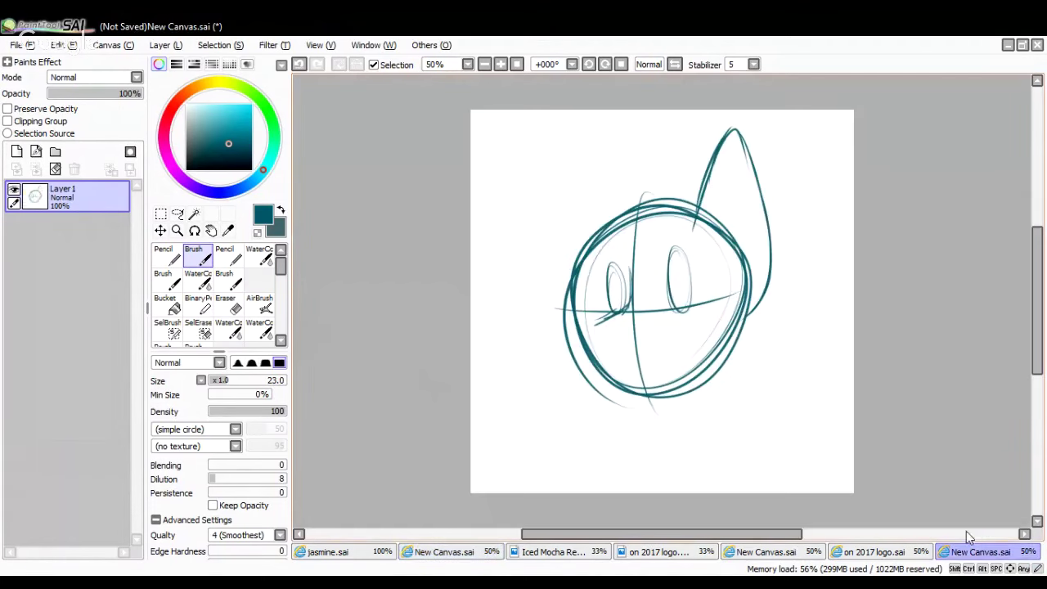
click(501, 65)
click(299, 65)
click(299, 66)
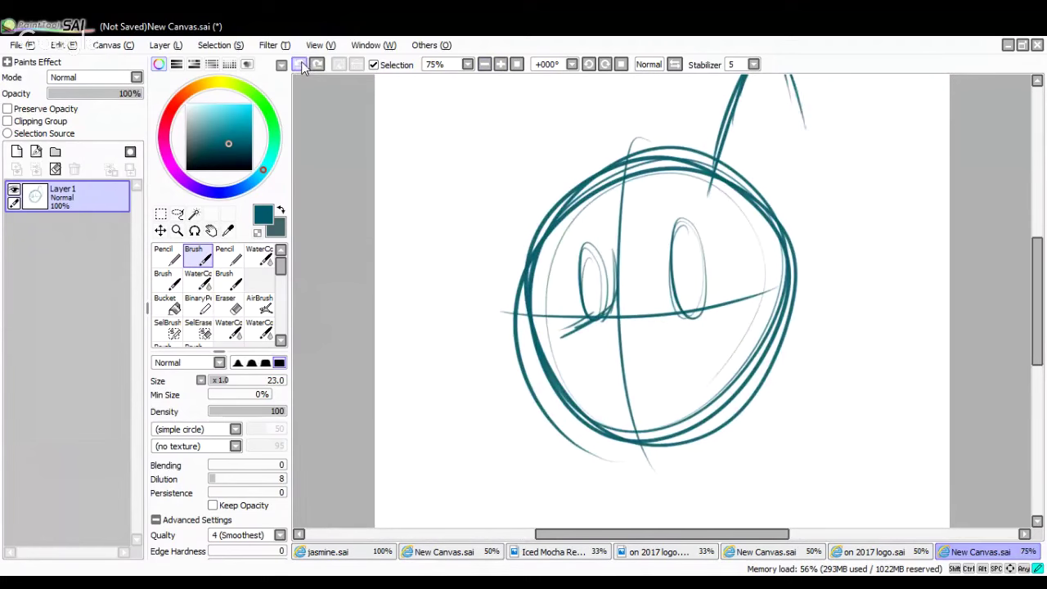
click(300, 66)
click(301, 66)
click(301, 67)
click(301, 68)
click(487, 65)
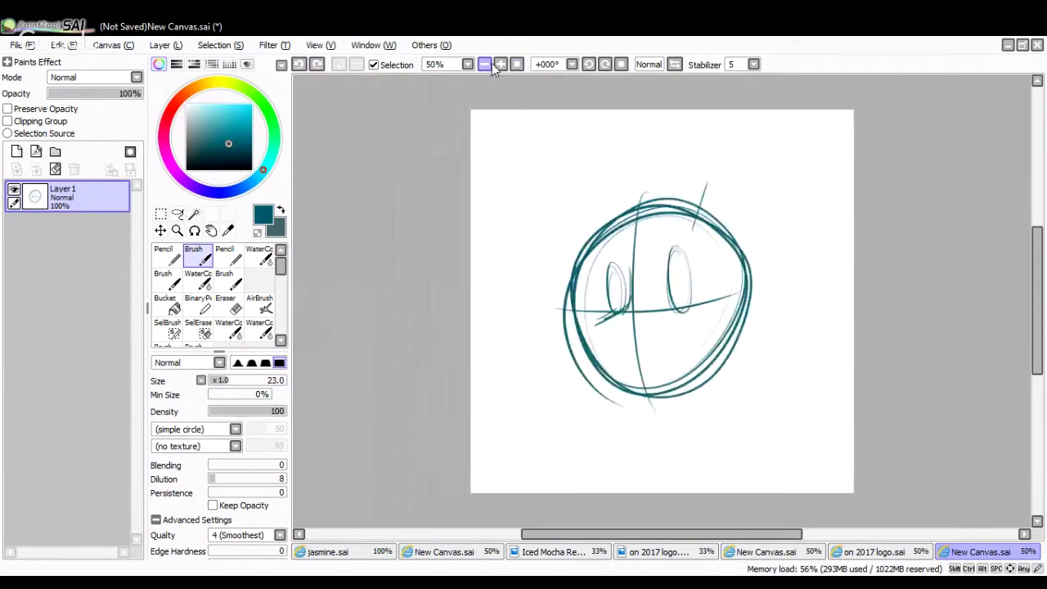
click(487, 64)
click(517, 64)
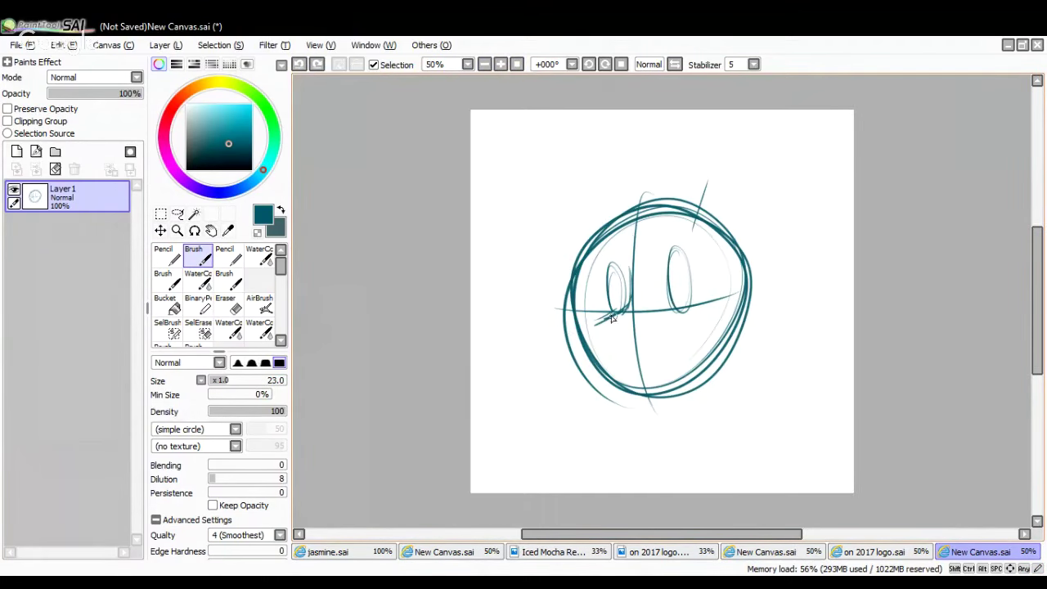
Sketch the short muzzle with an oval nose and lower jaw, reworking the mouth line into a curved smile
mouse_move(616, 313)
mouse_down()
mouse_move(572, 331)
mouse_move(576, 341)
mouse_move(562, 336)
mouse_move(593, 332)
mouse_move(601, 343)
mouse_move(588, 355)
mouse_move(603, 348)
mouse_move(565, 356)
mouse_move(552, 342)
mouse_move(568, 327)
mouse_move(558, 351)
mouse_move(550, 335)
mouse_move(571, 376)
mouse_move(631, 385)
mouse_move(613, 382)
mouse_move(655, 372)
mouse_move(669, 351)
mouse_up()
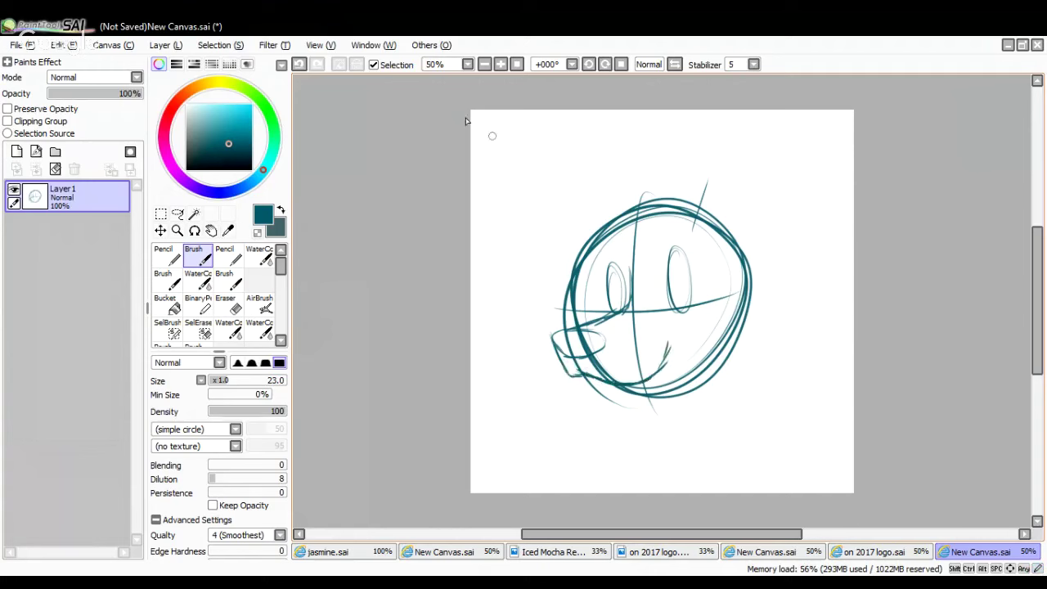
click(299, 66)
click(297, 66)
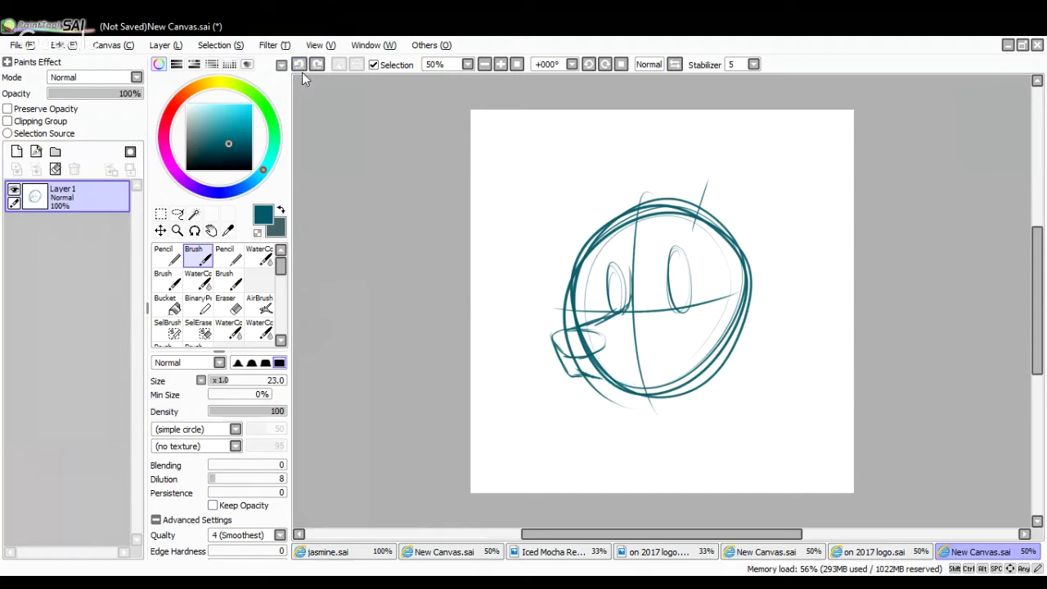
mouse_move(586, 373)
mouse_down()
mouse_move(621, 382)
mouse_move(671, 338)
mouse_up()
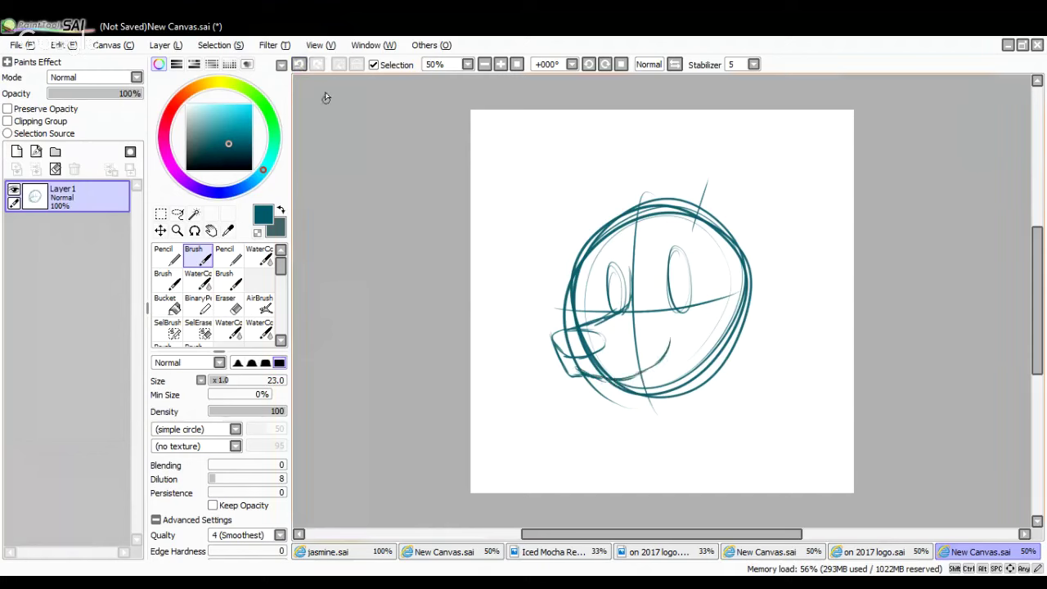
click(300, 65)
click(299, 66)
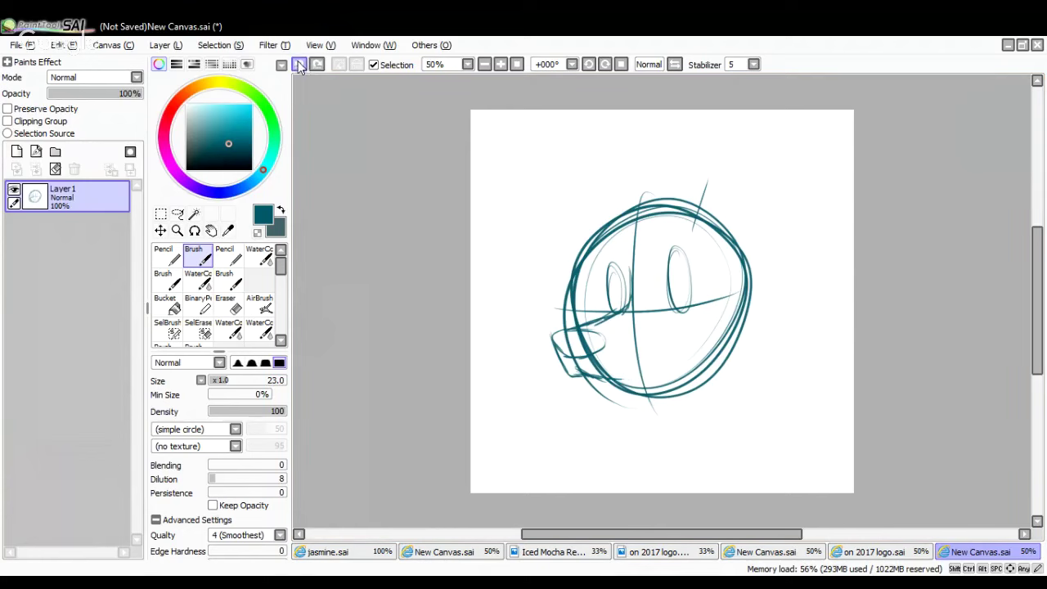
click(501, 64)
mouse_move(534, 401)
mouse_down()
mouse_move(584, 426)
mouse_move(645, 423)
mouse_move(689, 355)
mouse_move(708, 353)
mouse_move(671, 367)
mouse_up()
drag(1037, 303, 1037, 320)
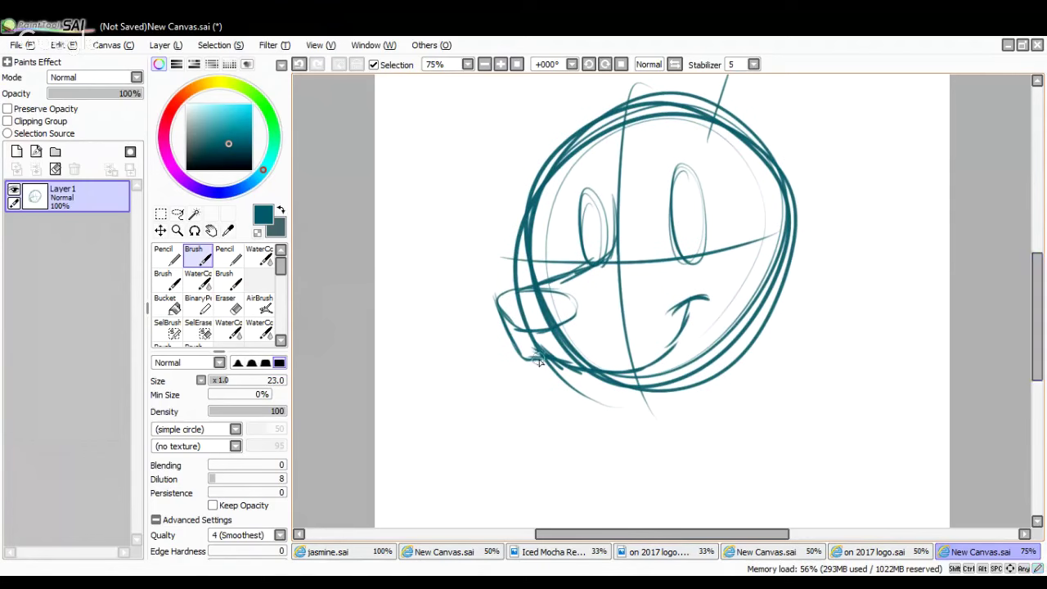
mouse_move(547, 352)
mouse_down()
mouse_move(531, 379)
mouse_move(540, 368)
mouse_move(550, 403)
mouse_move(552, 393)
mouse_move(587, 414)
mouse_up()
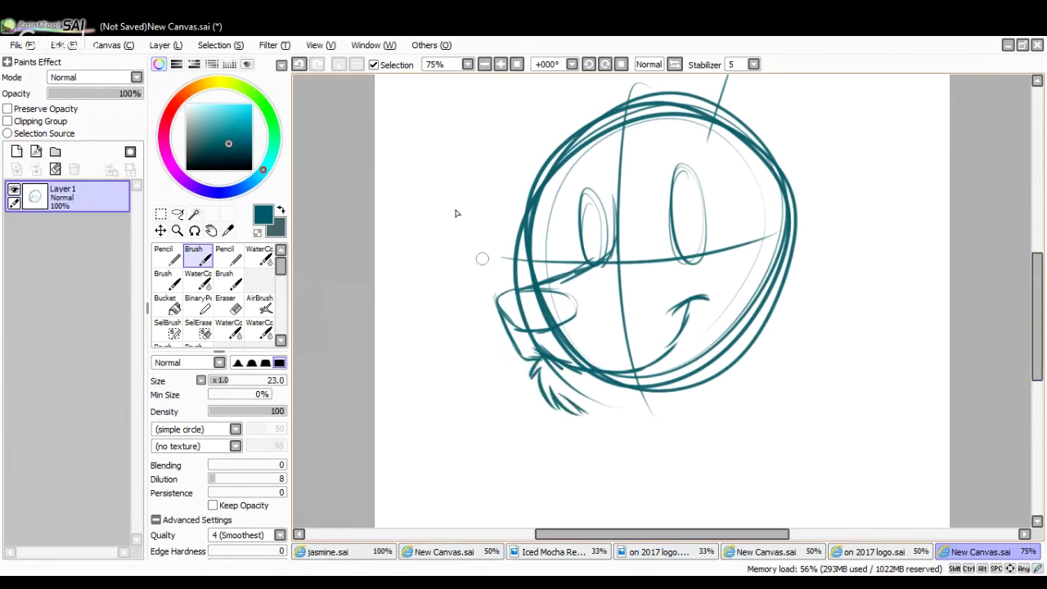
click(301, 64)
click(301, 65)
click(301, 64)
click(302, 64)
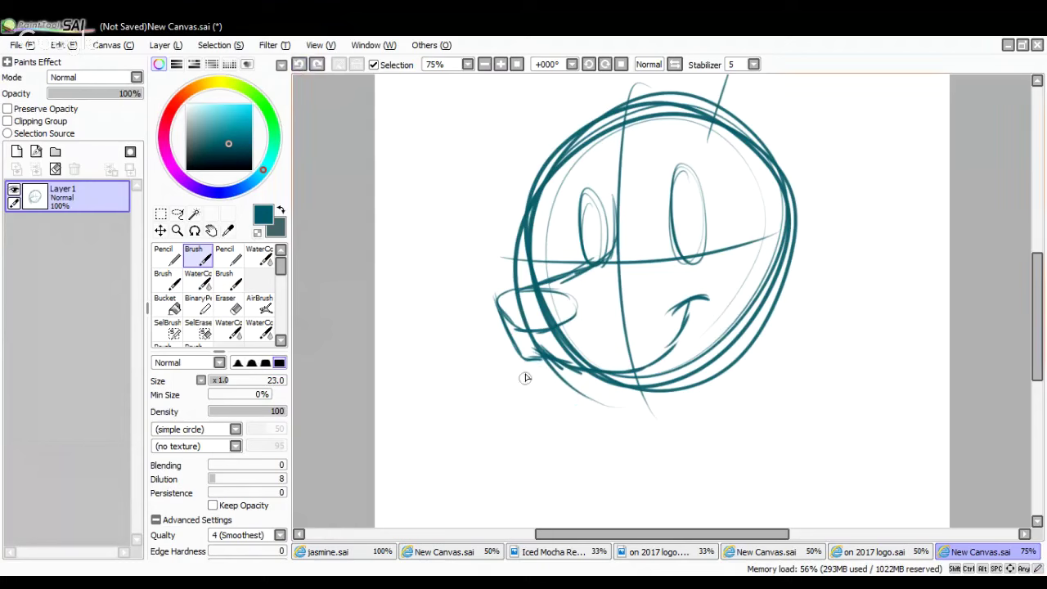
Sketch pointed fur under the chin and layered fur tufts along the near cheek
mouse_move(542, 358)
mouse_down()
mouse_move(549, 408)
mouse_move(544, 384)
mouse_move(550, 401)
mouse_move(592, 420)
mouse_move(607, 411)
mouse_move(586, 422)
mouse_move(663, 386)
mouse_up()
drag(610, 413, 647, 398)
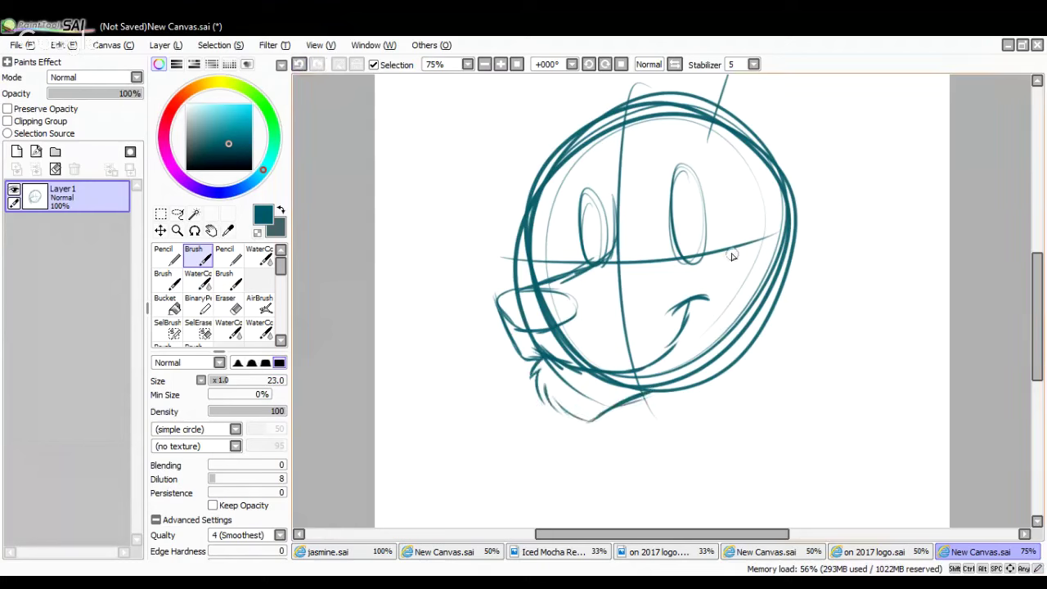
mouse_move(725, 251)
mouse_down()
mouse_move(749, 234)
mouse_move(729, 253)
mouse_move(809, 246)
mouse_move(768, 289)
mouse_move(813, 253)
mouse_move(784, 315)
mouse_move(825, 305)
mouse_up()
mouse_move(824, 306)
mouse_down()
mouse_move(764, 351)
mouse_move(813, 321)
mouse_move(783, 348)
mouse_move(702, 373)
mouse_up()
mouse_move(764, 352)
mouse_down()
mouse_move(667, 381)
mouse_move(672, 373)
mouse_up()
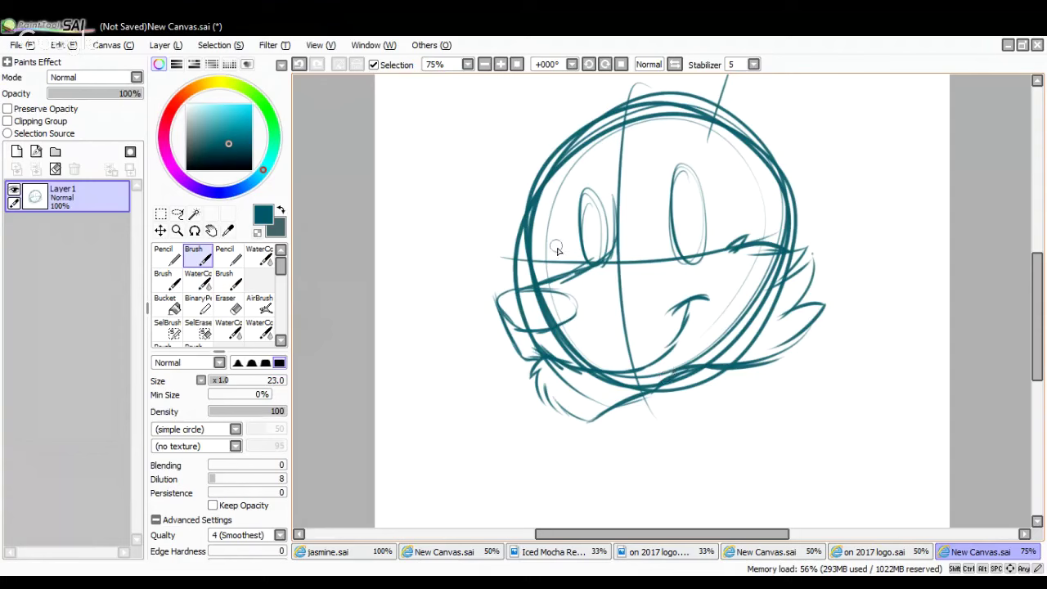
mouse_move(561, 248)
mouse_down()
mouse_move(539, 229)
mouse_move(550, 246)
mouse_move(507, 243)
mouse_move(538, 256)
mouse_move(519, 255)
mouse_move(495, 273)
mouse_move(529, 274)
mouse_move(495, 283)
mouse_up()
click(300, 65)
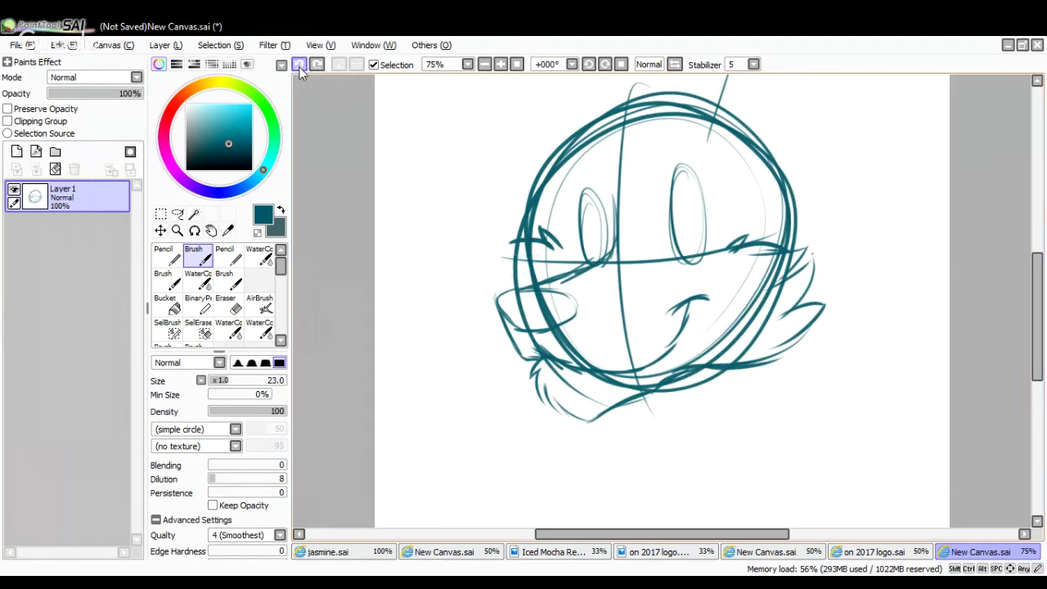
mouse_move(510, 243)
mouse_down()
mouse_move(522, 278)
mouse_move(503, 286)
mouse_move(525, 288)
mouse_up()
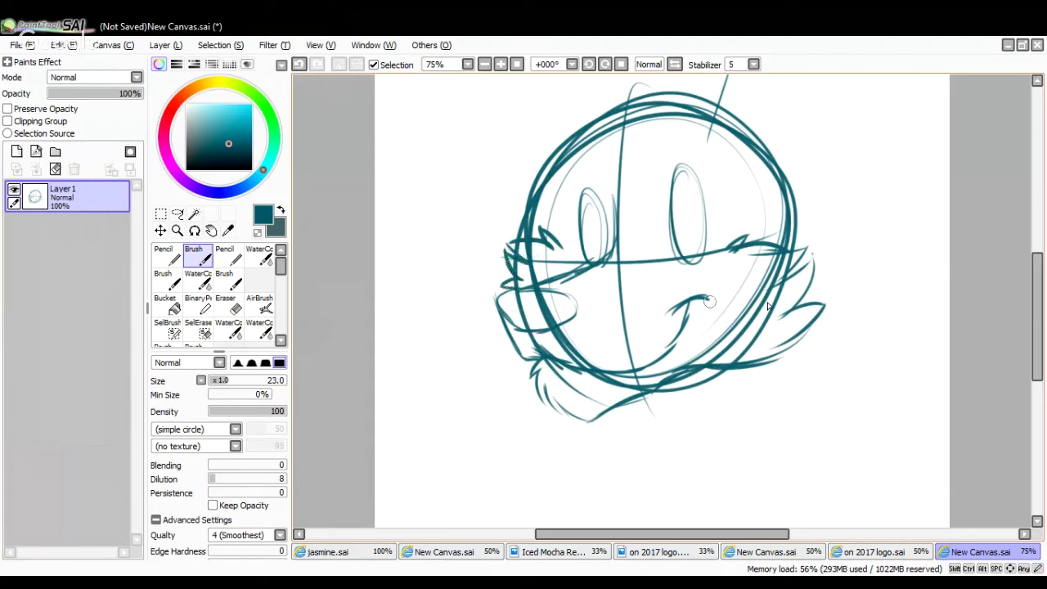
click(300, 65)
click(299, 65)
click(300, 64)
click(300, 65)
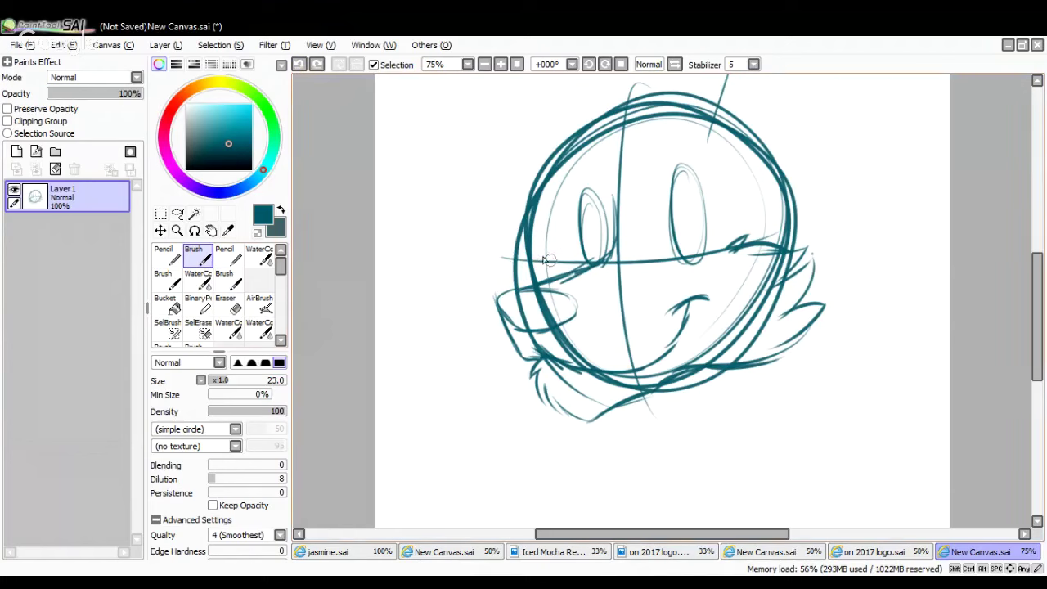
Erase both eyes with the guidelines around them and redraw the ovals shifted toward the muzzle
key(e)
mouse_move(604, 226)
mouse_down()
mouse_move(591, 206)
mouse_move(615, 201)
mouse_move(618, 270)
mouse_up()
key(b)
mouse_move(546, 285)
mouse_down()
mouse_move(583, 272)
mouse_move(584, 237)
mouse_move(573, 261)
mouse_up()
mouse_move(570, 202)
mouse_down()
mouse_move(583, 243)
mouse_move(576, 263)
mouse_up()
key(e)
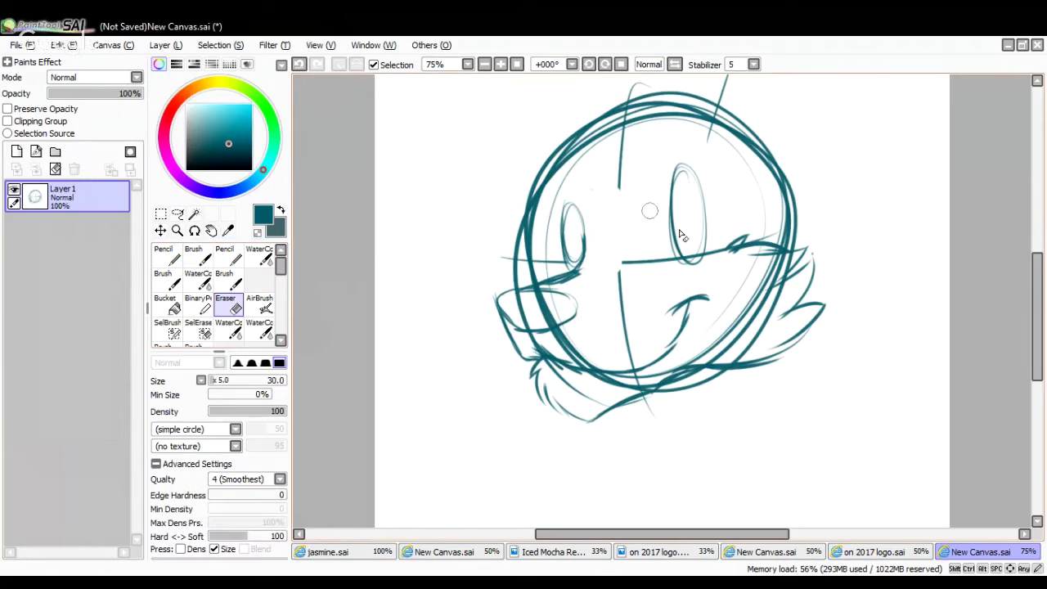
mouse_move(679, 236)
mouse_down()
mouse_move(683, 166)
mouse_move(698, 179)
mouse_move(706, 223)
mouse_move(655, 245)
mouse_move(657, 209)
mouse_move(681, 214)
mouse_move(666, 271)
mouse_move(664, 245)
mouse_up()
key(b)
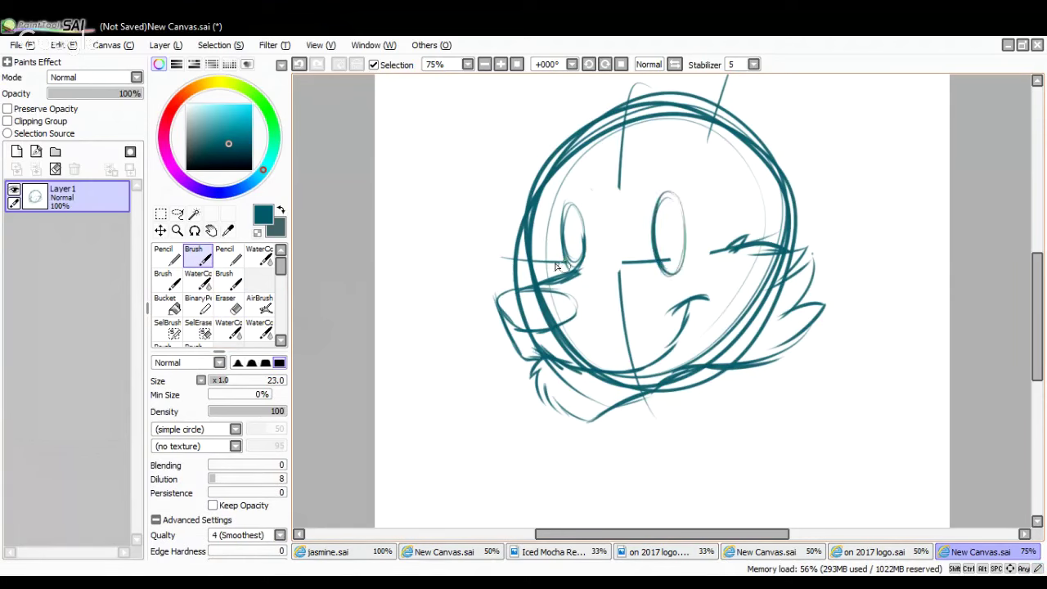
Trim and reshape the head outline beside the far eye, and sketch fur tufts on the far cheek
key(e)
drag(524, 219, 539, 273)
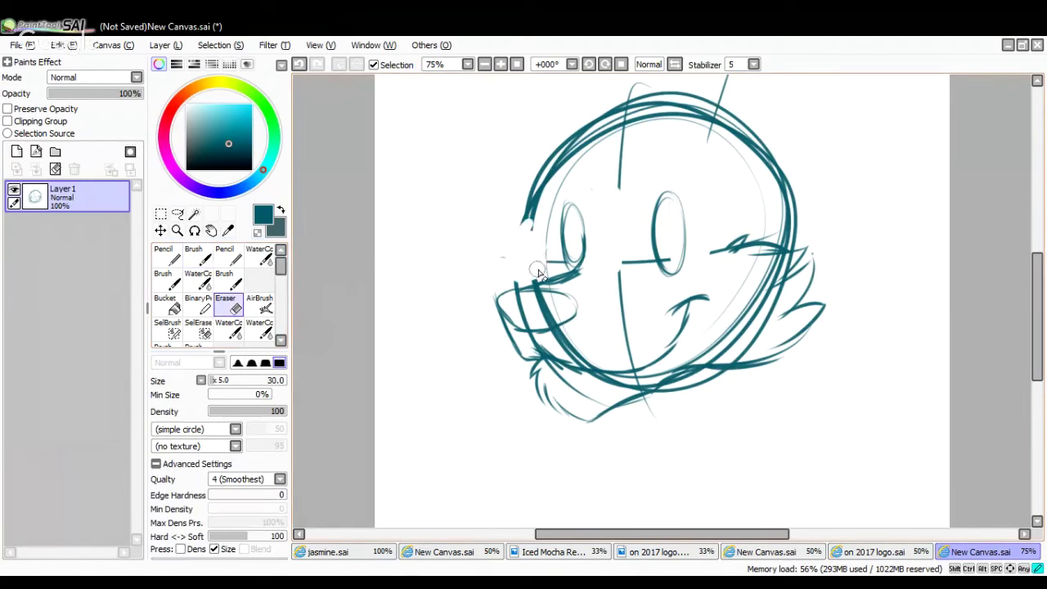
key(b)
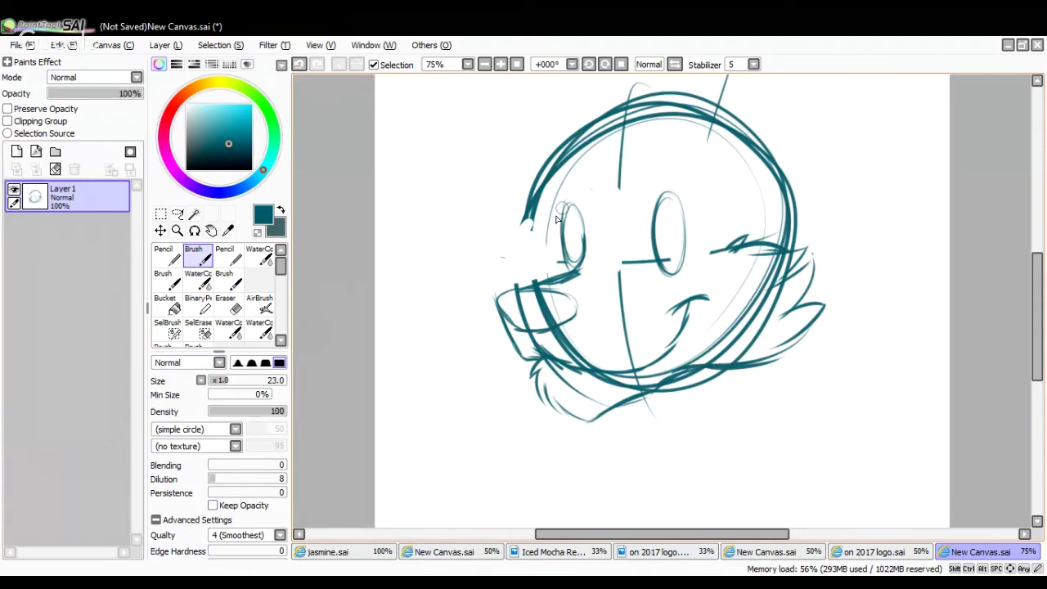
mouse_move(556, 220)
mouse_down()
mouse_move(540, 236)
mouse_move(543, 186)
mouse_move(566, 167)
mouse_move(540, 217)
mouse_up()
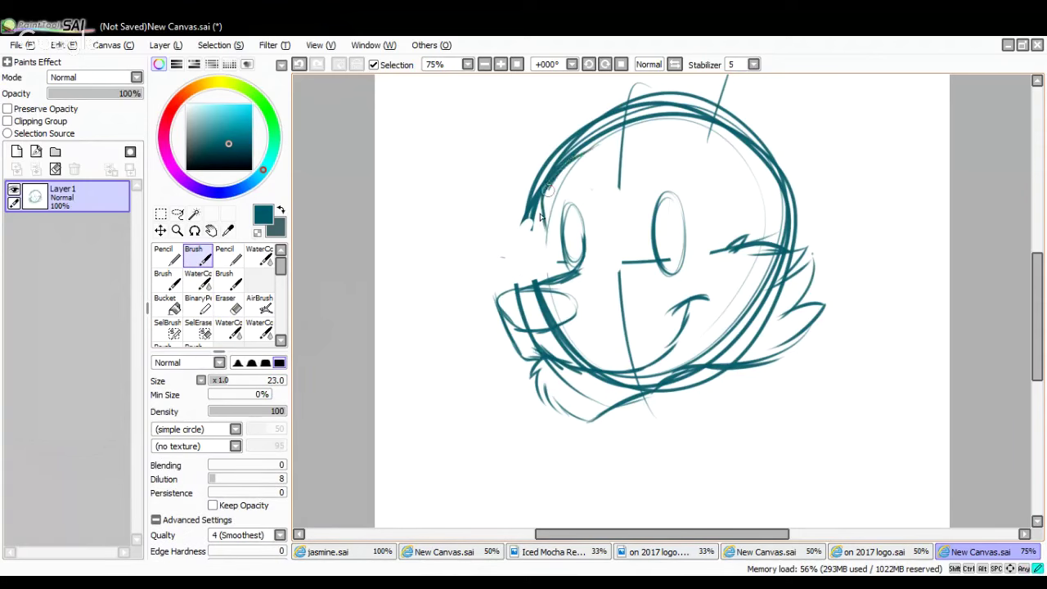
key(e)
mouse_move(564, 147)
mouse_down()
mouse_move(530, 173)
mouse_move(526, 227)
mouse_move(524, 196)
mouse_up()
key(b)
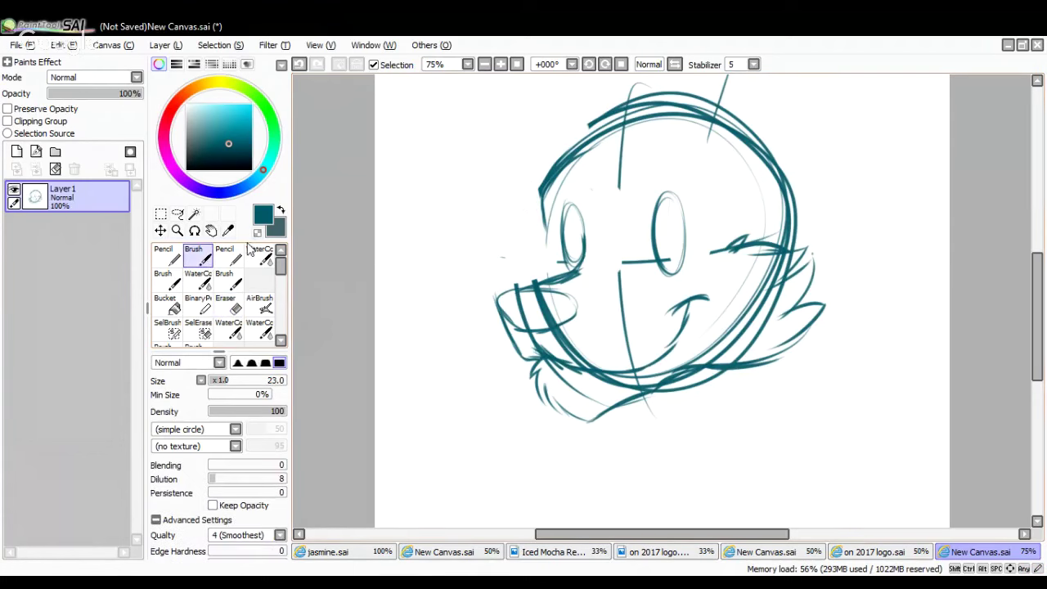
mouse_move(550, 258)
mouse_down()
mouse_move(532, 241)
mouse_move(542, 264)
mouse_move(500, 261)
mouse_move(502, 291)
mouse_move(517, 288)
mouse_up()
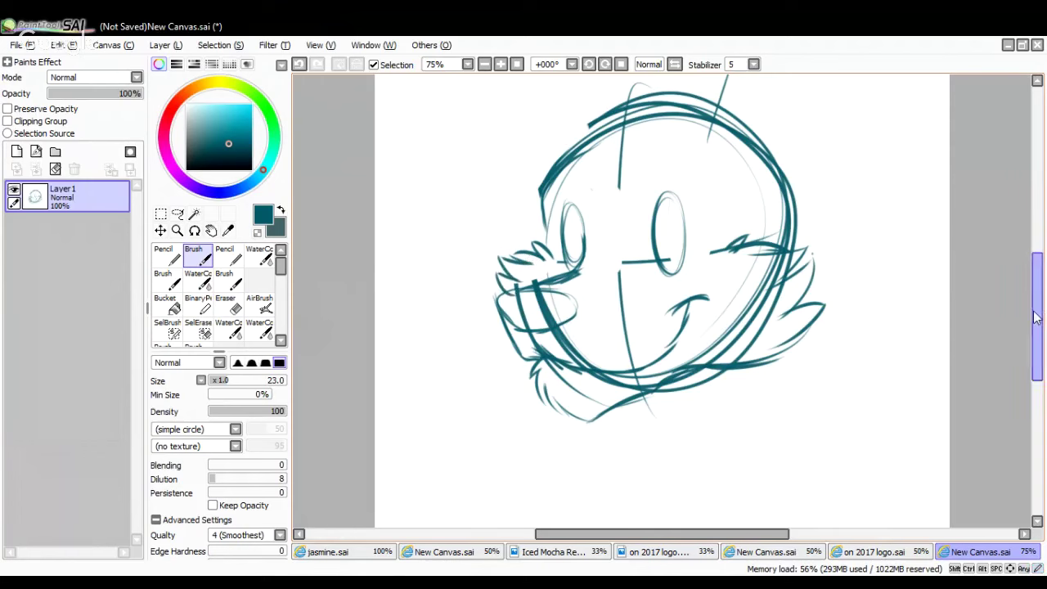
Sketch the tall near ear with its inner fold and erase the head outline crossing its base
drag(1036, 317, 1035, 284)
mouse_move(718, 219)
mouse_down()
mouse_move(761, 144)
mouse_move(811, 193)
mouse_move(822, 244)
mouse_move(804, 340)
mouse_move(779, 352)
mouse_up()
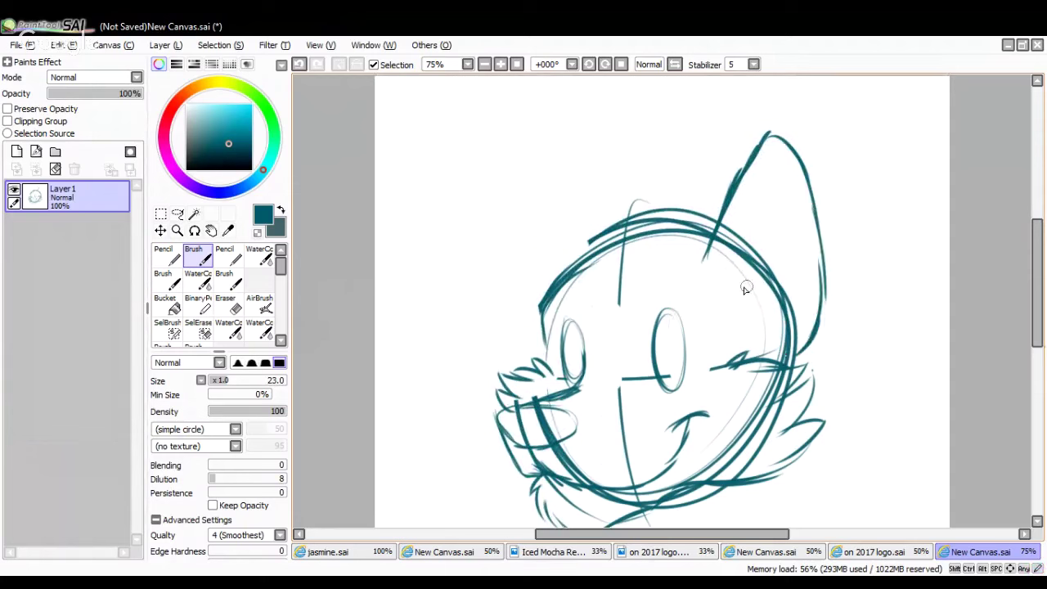
mouse_move(703, 246)
mouse_down()
mouse_move(724, 301)
mouse_move(704, 282)
mouse_move(758, 295)
mouse_move(770, 186)
mouse_move(786, 176)
mouse_move(797, 242)
mouse_move(790, 213)
mouse_move(788, 324)
mouse_move(782, 366)
mouse_up()
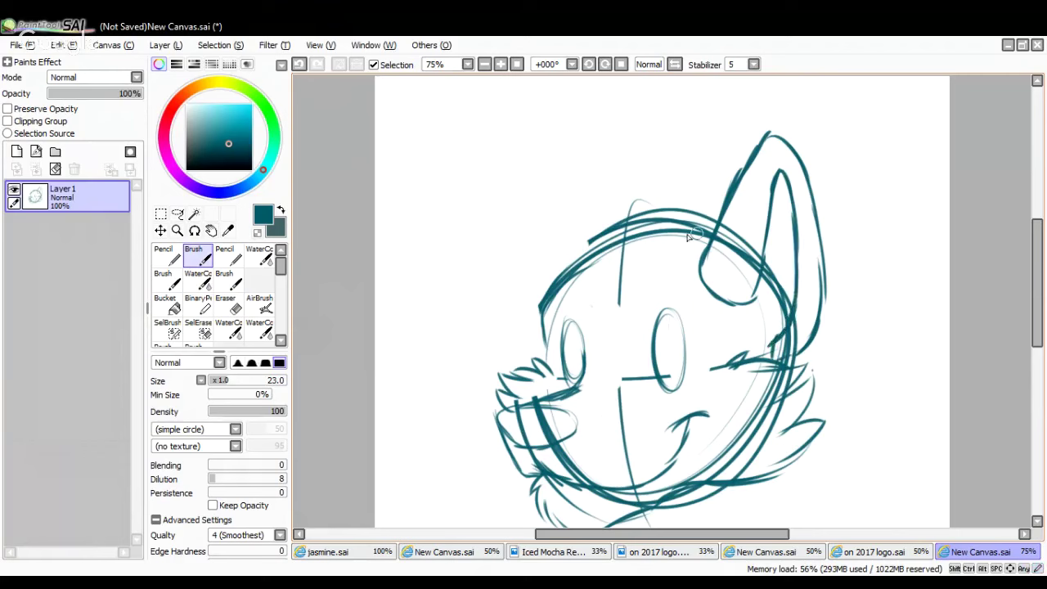
key(e)
mouse_move(718, 244)
mouse_down()
mouse_move(741, 223)
mouse_move(753, 264)
mouse_move(744, 282)
mouse_up()
key(b)
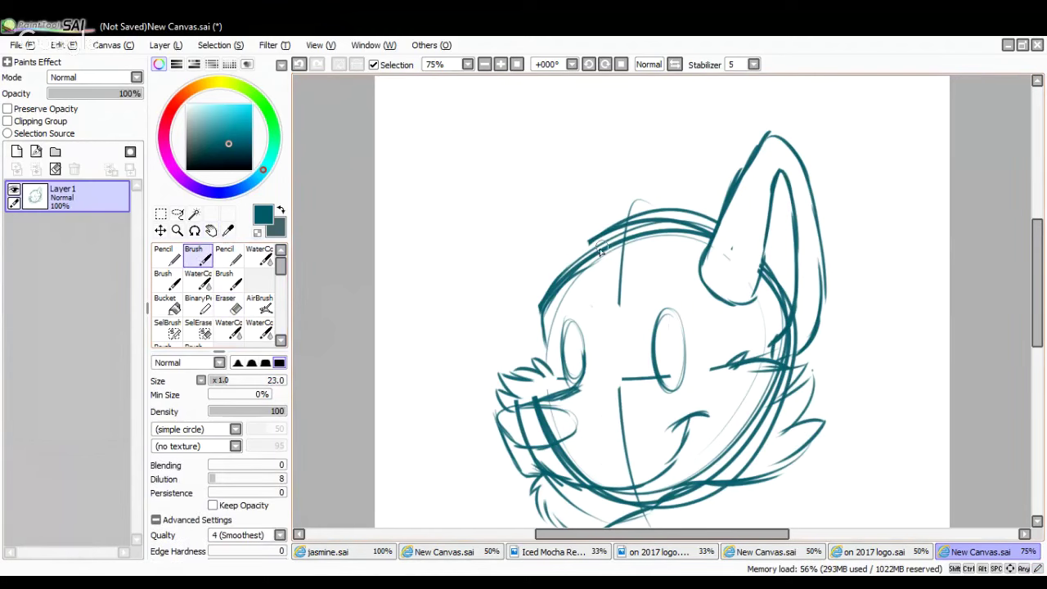
Sketch the pointed far ear on the head, check the red character's reference canvas and return to the sketch
mouse_move(601, 250)
mouse_down()
mouse_move(574, 194)
mouse_move(596, 248)
mouse_move(551, 165)
mouse_move(574, 196)
mouse_move(540, 166)
mouse_move(520, 235)
mouse_move(543, 332)
mouse_up()
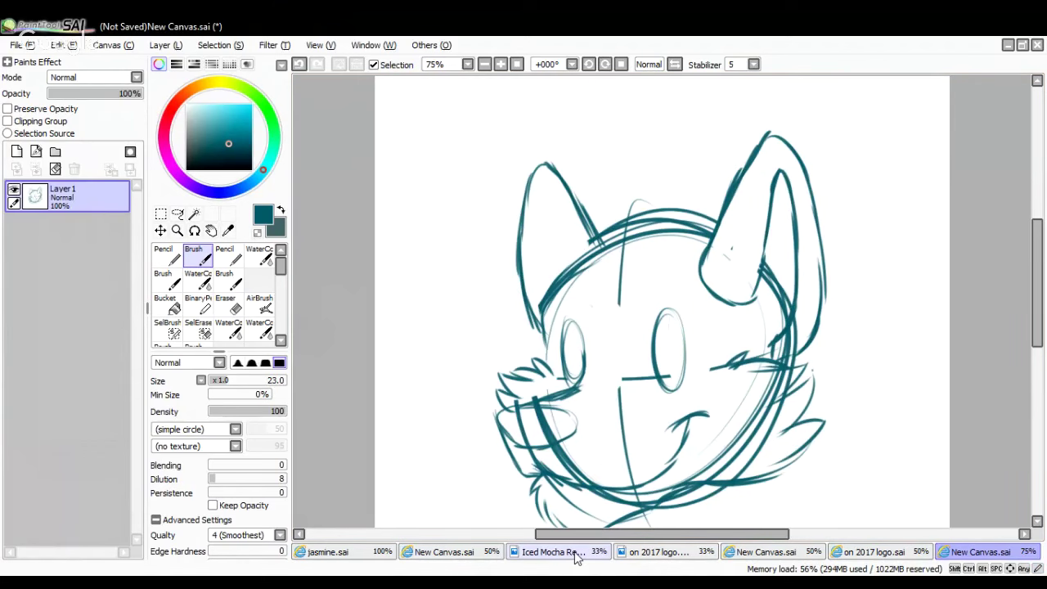
click(549, 552)
click(450, 552)
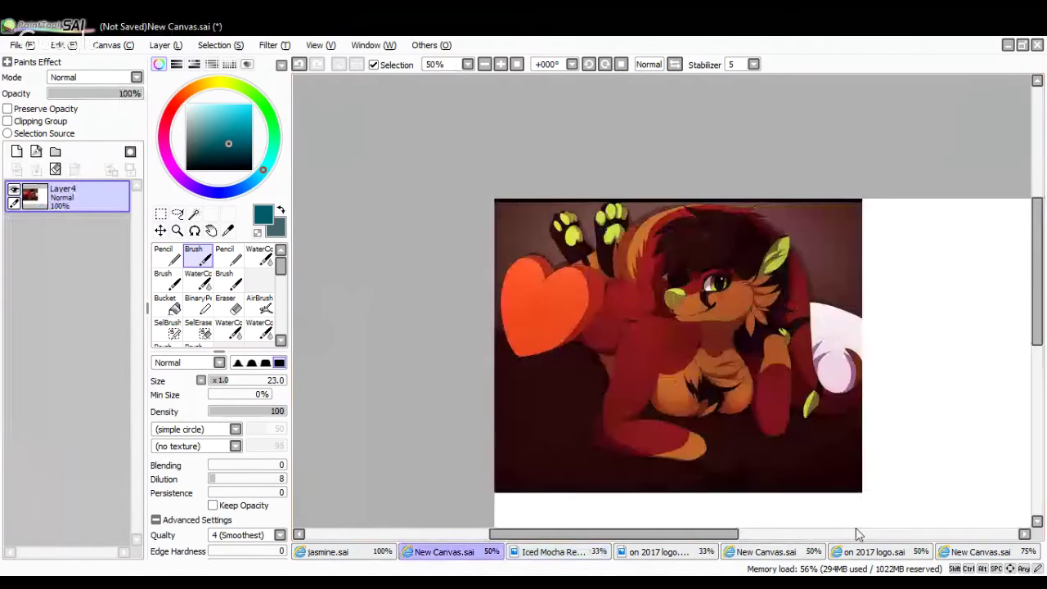
click(978, 552)
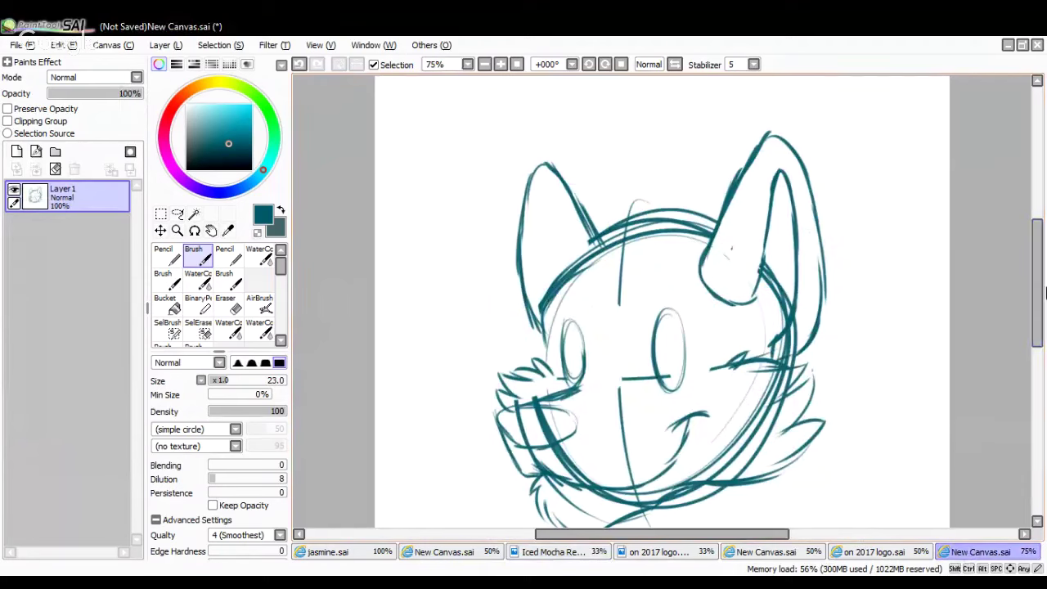
Sketch the fur edge behind the near cheek and a tufted crown of hair between the ears, overlapping the far ear
drag(1038, 292, 1037, 309)
drag(813, 374, 825, 270)
drag(818, 312, 824, 251)
mouse_move(726, 135)
mouse_down()
mouse_move(689, 99)
mouse_move(710, 122)
mouse_move(690, 108)
mouse_move(618, 115)
mouse_move(654, 107)
mouse_move(578, 136)
mouse_up()
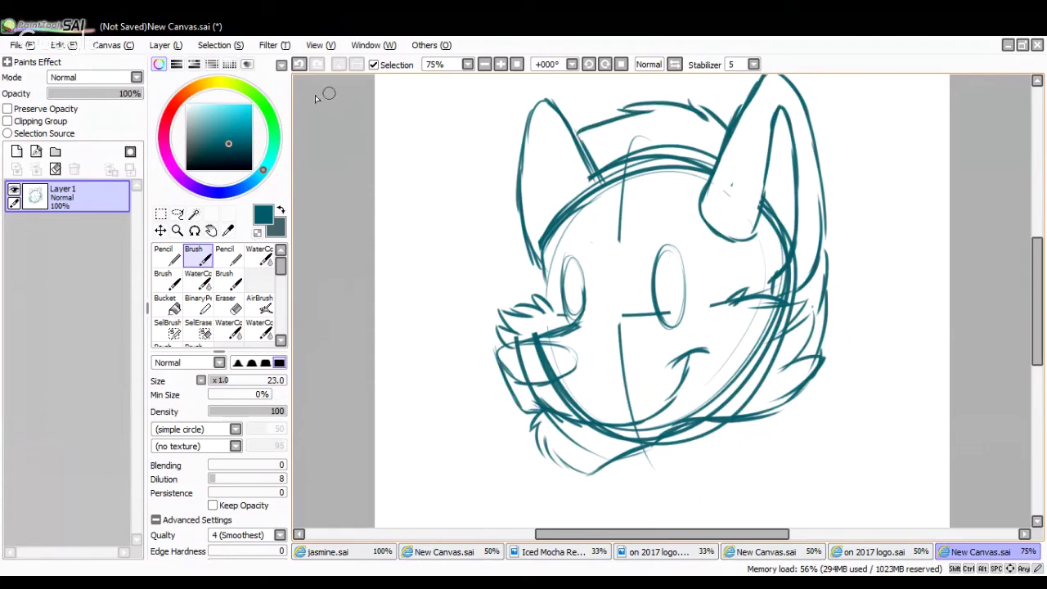
click(299, 64)
mouse_move(683, 129)
mouse_down()
mouse_move(610, 106)
mouse_move(597, 111)
mouse_move(639, 130)
mouse_move(623, 122)
mouse_move(545, 153)
mouse_up()
drag(607, 136, 550, 155)
mouse_move(579, 150)
mouse_down()
mouse_move(543, 204)
mouse_move(555, 179)
mouse_move(544, 219)
mouse_up()
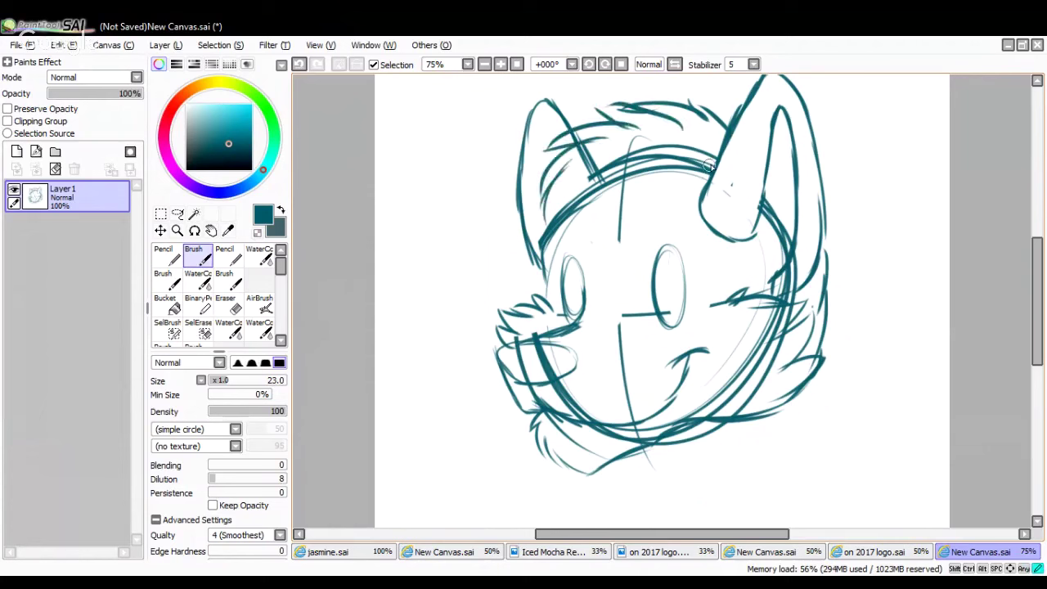
Sketch a jagged fringe across the forehead and erase the head outline and ear base lines inside the hair
mouse_move(710, 165)
mouse_down()
mouse_move(665, 223)
mouse_move(626, 225)
mouse_up()
drag(671, 193, 614, 244)
mouse_move(637, 190)
mouse_down()
mouse_move(615, 243)
mouse_move(573, 239)
mouse_up()
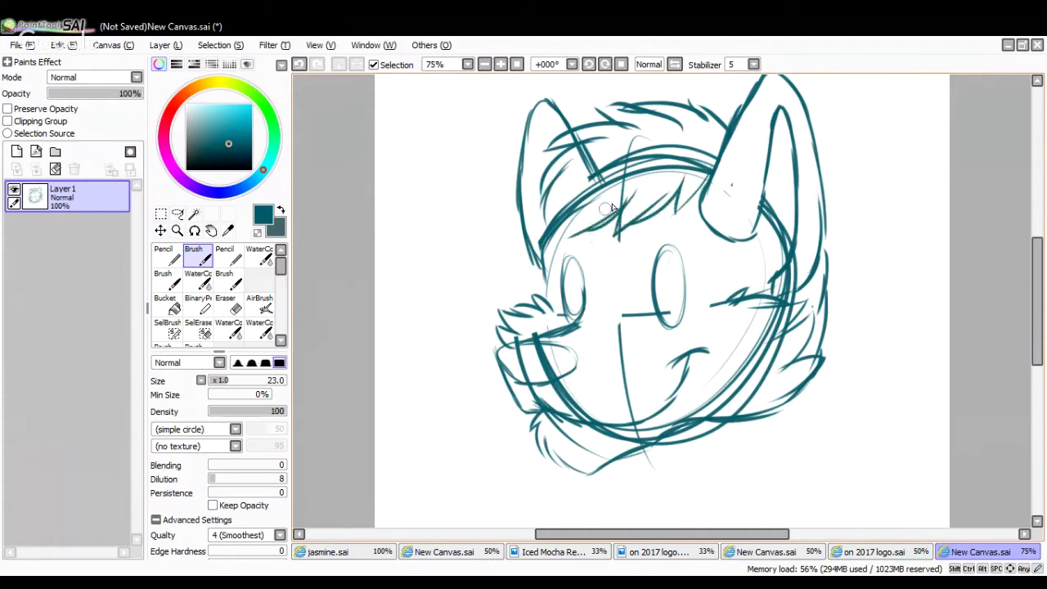
drag(612, 208, 546, 255)
drag(553, 208, 541, 234)
key(e)
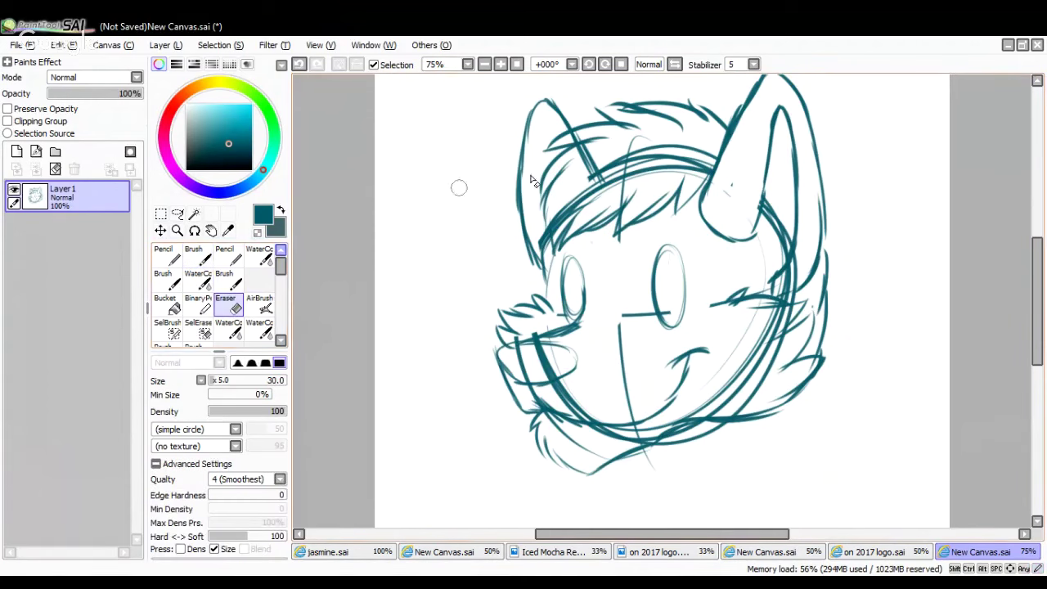
mouse_move(585, 184)
mouse_down()
mouse_move(602, 168)
mouse_move(589, 155)
mouse_move(613, 155)
mouse_move(554, 229)
mouse_move(635, 163)
mouse_move(626, 150)
mouse_move(669, 171)
mouse_move(705, 164)
mouse_move(707, 186)
mouse_up()
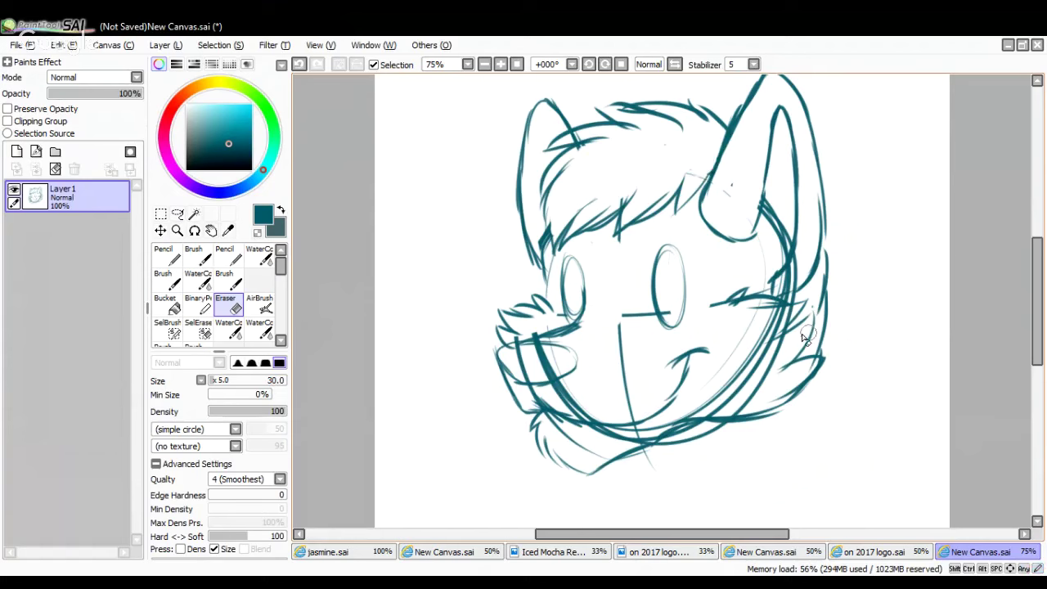
Erase the rough fur and head outline along the near cheek and redraw the tufted cheek edge into the jaw
drag(806, 336, 766, 394)
mouse_move(769, 381)
mouse_down()
mouse_move(704, 413)
mouse_move(744, 382)
mouse_move(810, 372)
mouse_move(782, 327)
mouse_move(777, 315)
mouse_move(790, 311)
mouse_move(777, 360)
mouse_move(786, 376)
mouse_move(759, 390)
mouse_up()
key(b)
mouse_move(802, 360)
mouse_down()
mouse_move(732, 422)
mouse_move(696, 430)
mouse_move(675, 419)
mouse_up()
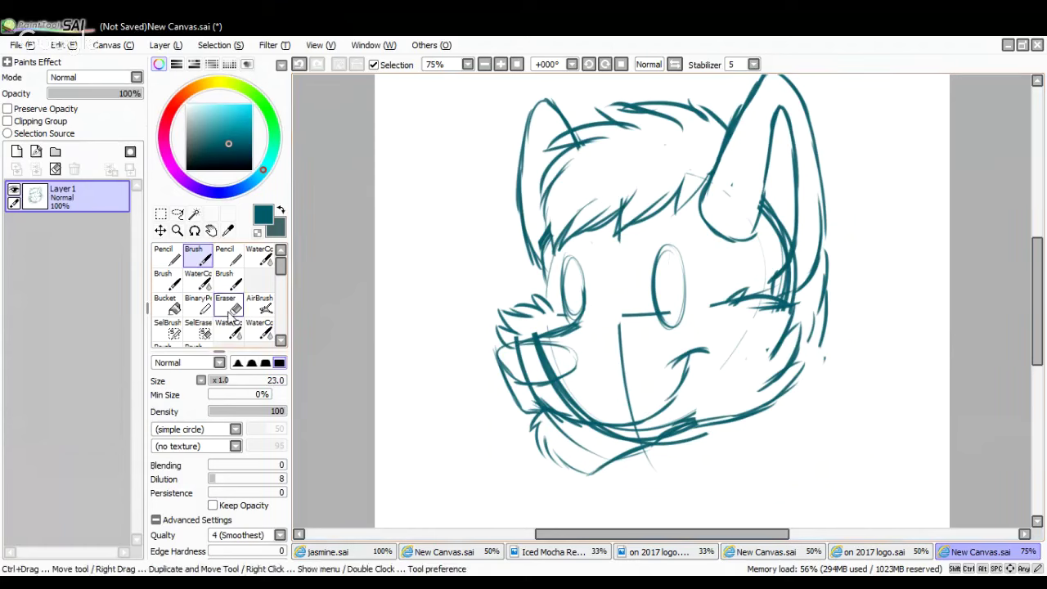
Erase the construction circle lines crossing the lower jaw, the chin and the nose
key(e)
mouse_move(564, 401)
mouse_down()
mouse_move(527, 392)
mouse_move(567, 389)
mouse_move(552, 394)
mouse_move(587, 409)
mouse_move(552, 426)
mouse_move(602, 445)
mouse_move(583, 439)
mouse_move(645, 432)
mouse_move(591, 435)
mouse_move(580, 452)
mouse_move(685, 415)
mouse_up()
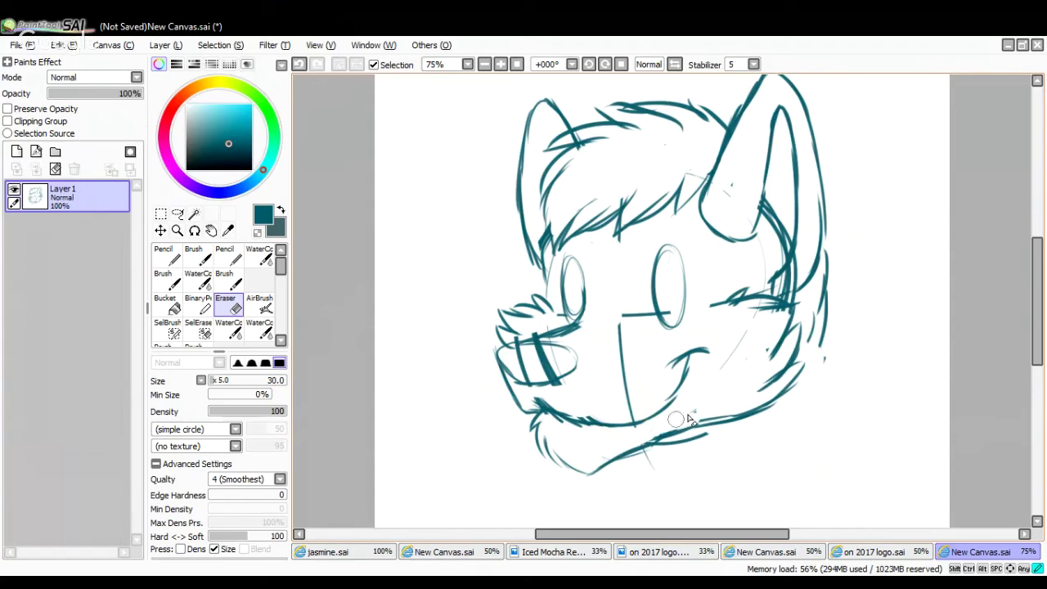
mouse_move(541, 363)
mouse_down()
mouse_move(517, 360)
mouse_move(550, 368)
mouse_move(525, 370)
mouse_move(548, 386)
mouse_move(562, 382)
mouse_move(541, 378)
mouse_move(547, 361)
mouse_move(565, 363)
mouse_move(496, 352)
mouse_up()
Try a neck with a rounded bust outline below the jaw, and erase it
key(b)
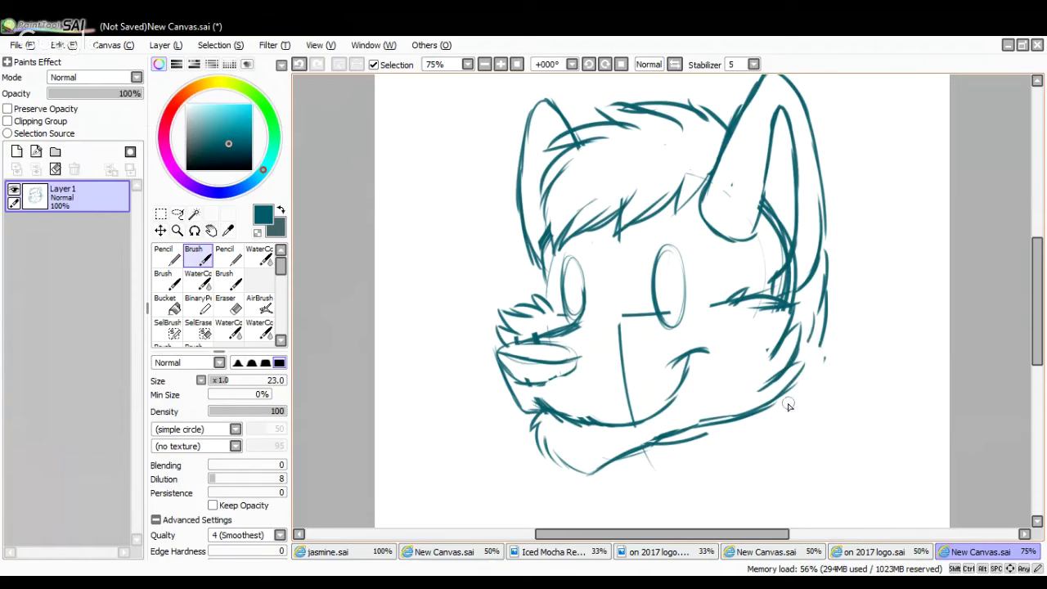
mouse_move(826, 350)
mouse_down()
mouse_move(800, 381)
mouse_move(776, 364)
mouse_move(810, 393)
mouse_move(790, 442)
mouse_move(763, 460)
mouse_move(695, 467)
mouse_up()
scroll(781, 354, down, 2)
mouse_move(613, 386)
mouse_down()
mouse_move(584, 446)
mouse_move(653, 462)
mouse_move(629, 460)
mouse_move(694, 465)
mouse_up()
key(e)
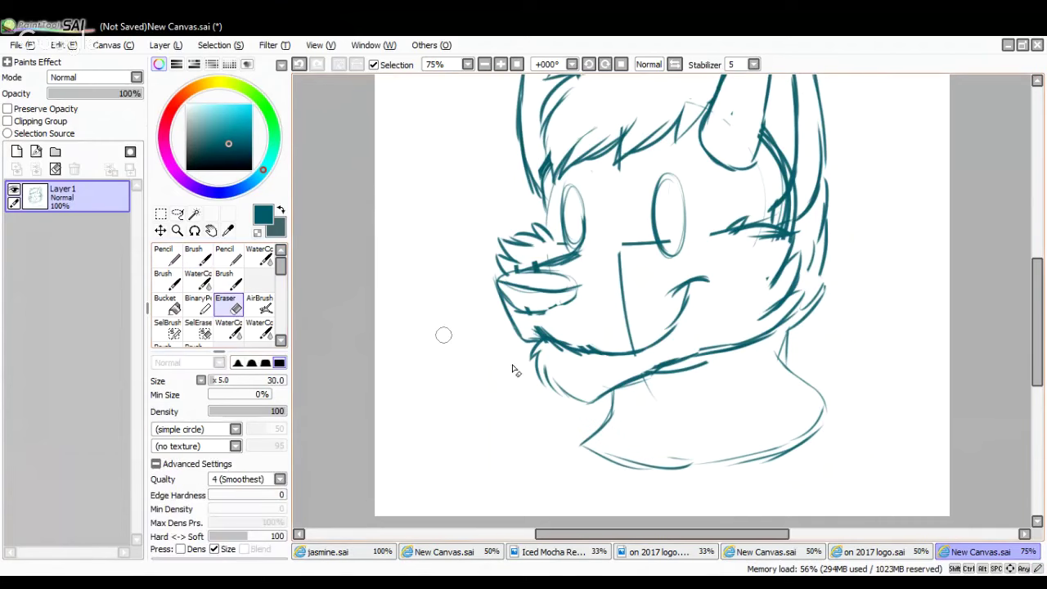
mouse_move(614, 391)
mouse_down()
mouse_move(606, 453)
mouse_move(728, 461)
mouse_move(709, 469)
mouse_move(751, 462)
mouse_move(780, 350)
mouse_move(809, 382)
mouse_up()
drag(610, 463, 627, 468)
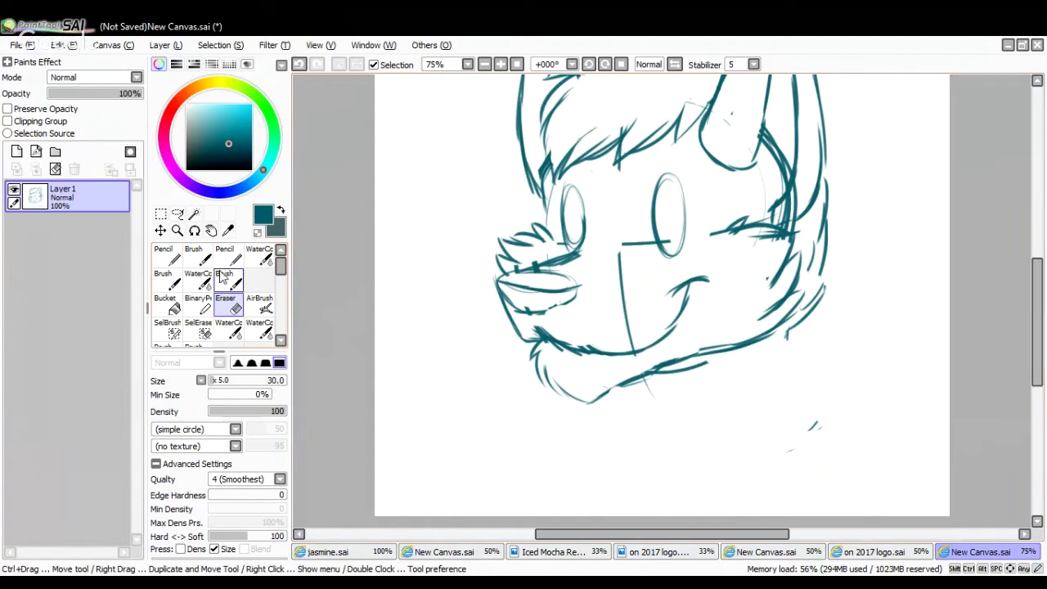
Sketch the back of the neck running from the cheek fur into a rounded near shoulder with fur strokes
click(194, 255)
drag(623, 384, 622, 405)
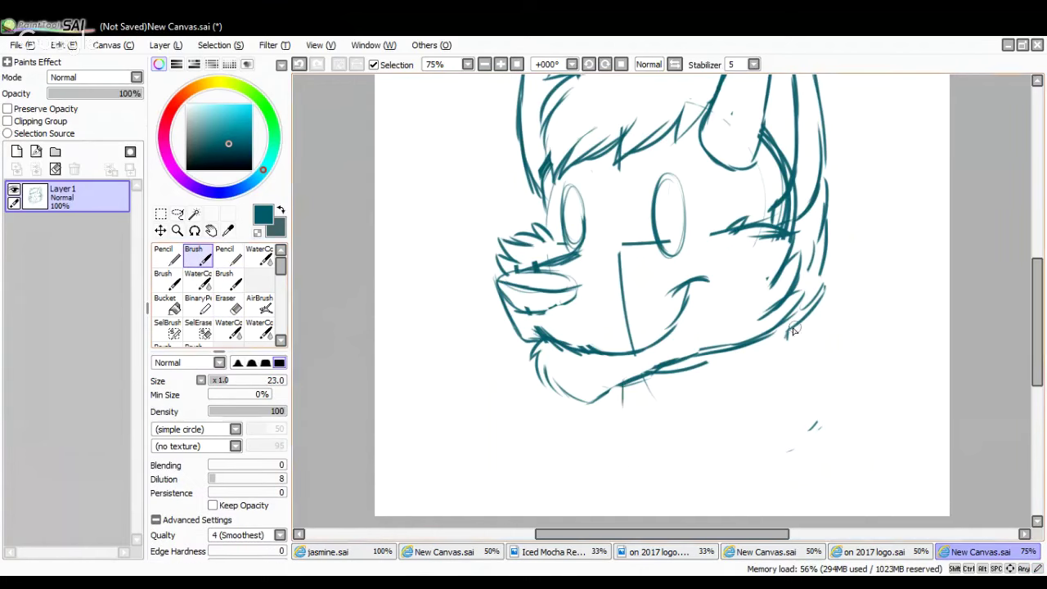
mouse_move(792, 329)
mouse_down()
mouse_move(798, 369)
mouse_move(855, 403)
mouse_move(810, 381)
mouse_move(780, 396)
mouse_move(764, 422)
mouse_up()
mouse_move(816, 376)
mouse_down()
mouse_move(844, 391)
mouse_move(862, 434)
mouse_up()
mouse_move(859, 408)
mouse_down()
mouse_move(869, 431)
mouse_move(828, 453)
mouse_move(857, 450)
mouse_move(779, 465)
mouse_up()
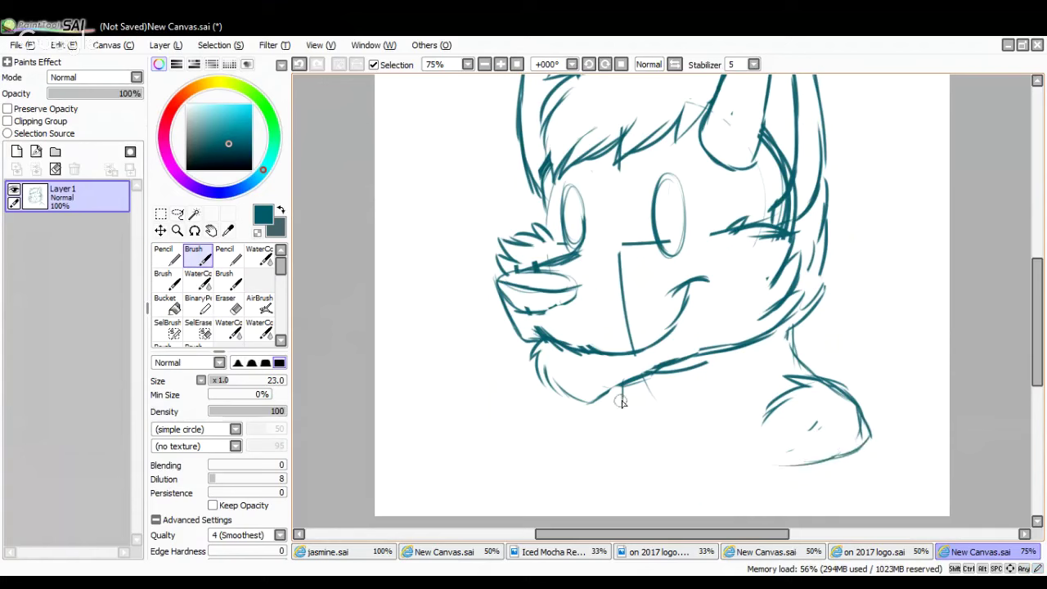
Sketch the pointed far side of the chest, close the bust's lower edge and add fur tufts below the chin
mouse_move(624, 391)
mouse_down()
mouse_move(579, 431)
mouse_move(607, 452)
mouse_move(591, 440)
mouse_move(700, 470)
mouse_up()
drag(622, 450, 791, 461)
mouse_move(618, 406)
mouse_down()
mouse_move(589, 422)
mouse_move(589, 436)
mouse_move(685, 478)
mouse_up()
drag(629, 450, 696, 464)
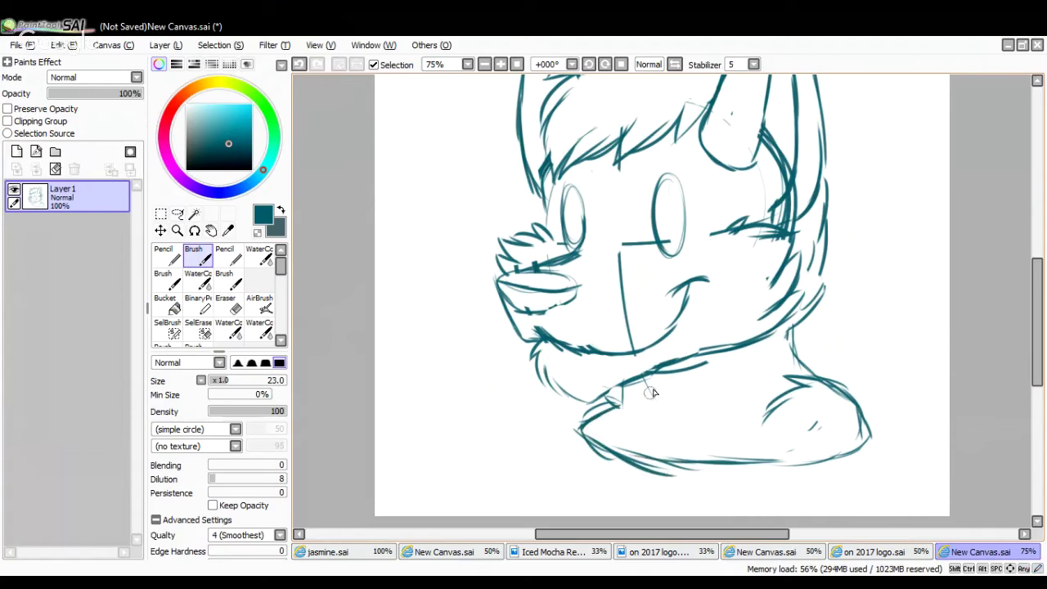
mouse_move(652, 394)
mouse_down()
mouse_move(643, 385)
mouse_move(624, 409)
mouse_move(626, 430)
mouse_up()
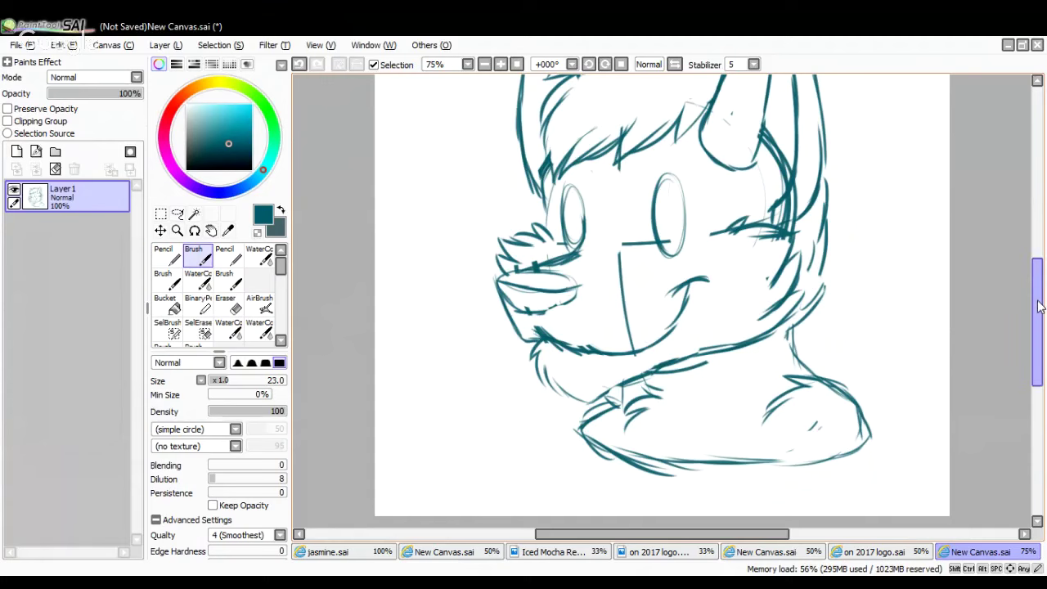
Erase the rough chin fur below the lower jaw and redraw it as a clean chin line meeting the neck
drag(1037, 306, 1035, 276)
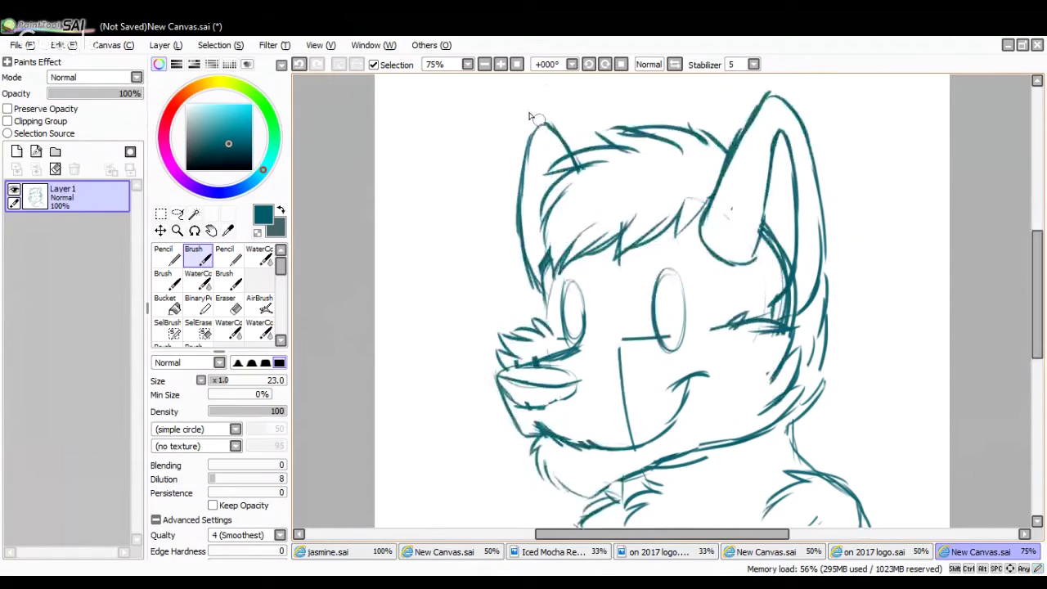
click(484, 64)
click(484, 64)
click(501, 64)
click(501, 64)
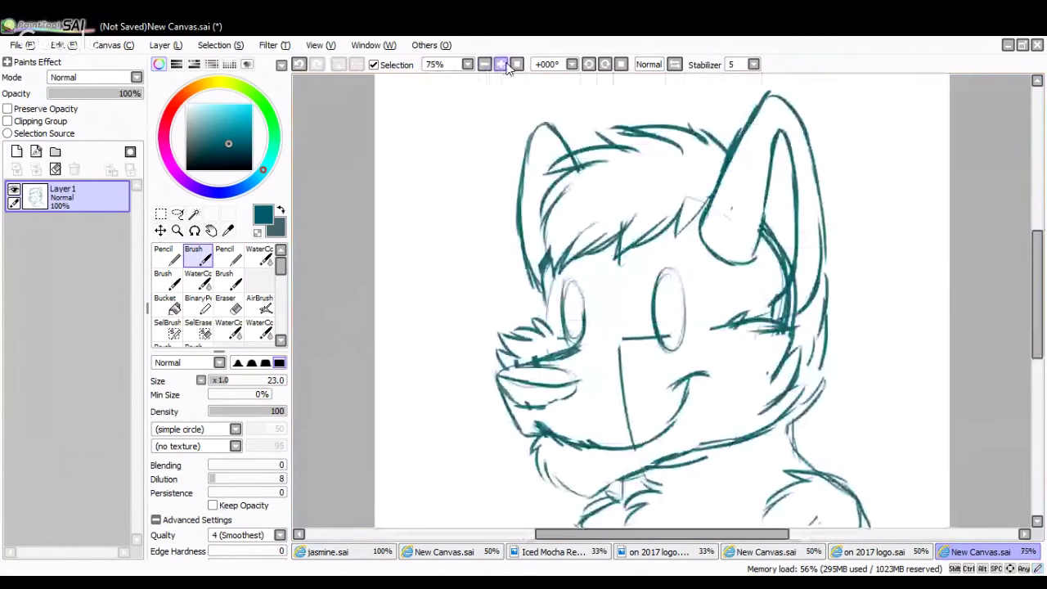
click(234, 304)
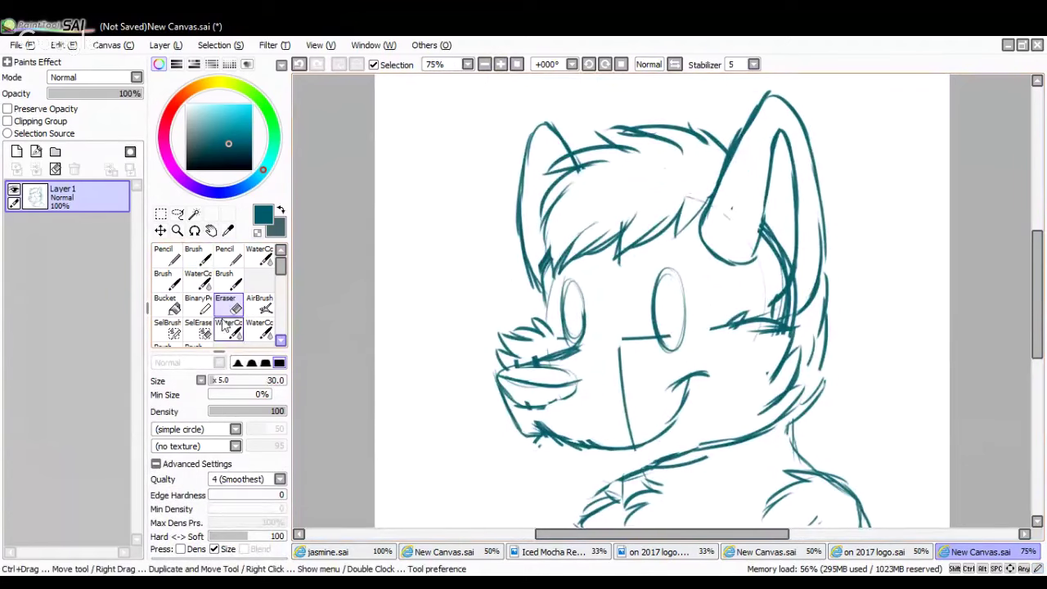
key(b)
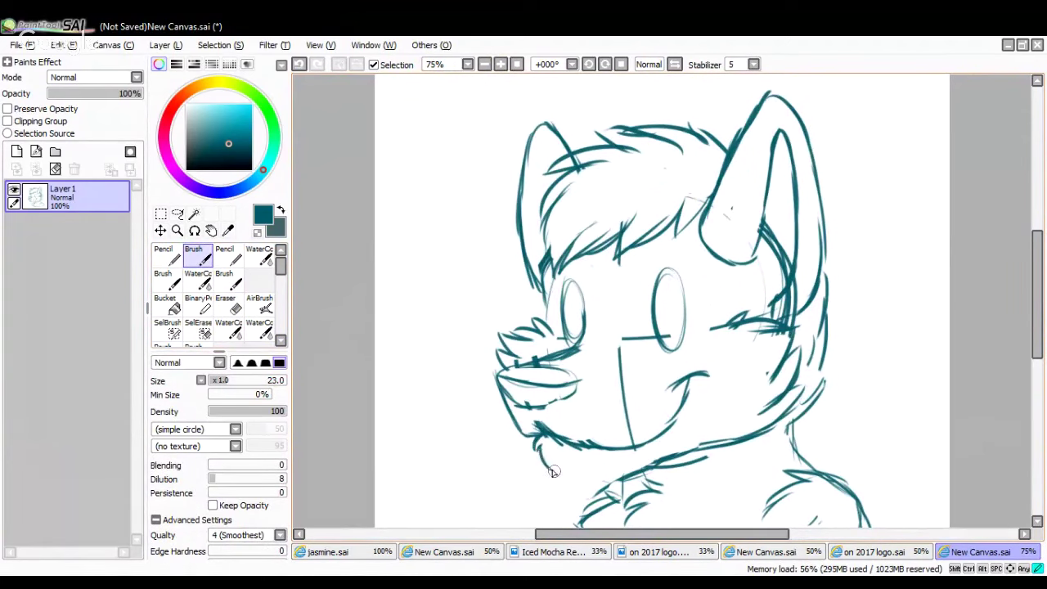
mouse_move(540, 450)
mouse_down()
mouse_move(574, 485)
mouse_move(605, 494)
mouse_move(622, 476)
mouse_up()
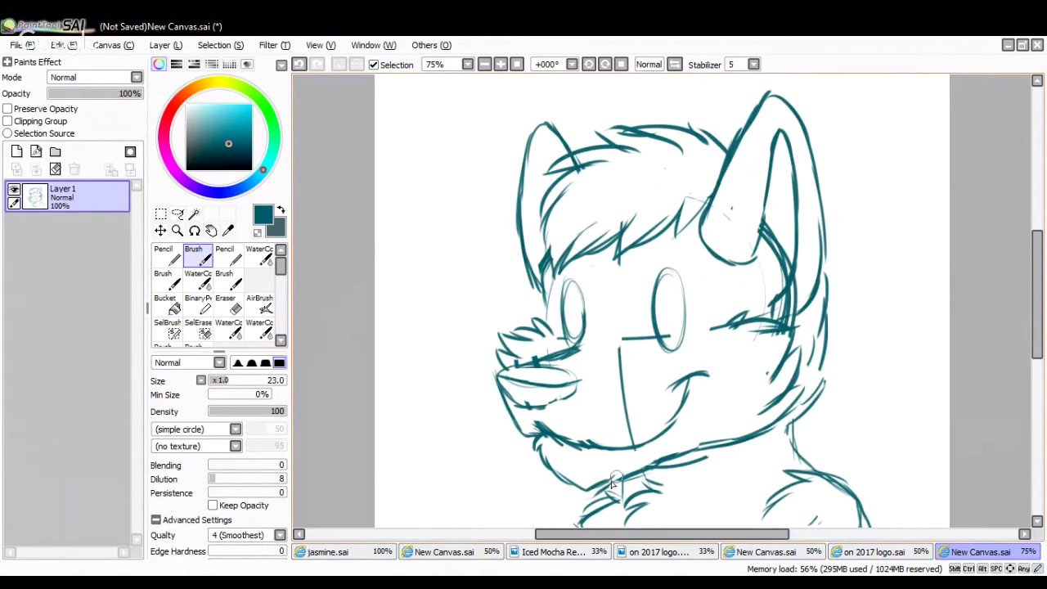
Check the red character's reference canvas, return to the sketch and redraw the face edge below the far ear
click(565, 552)
click(485, 554)
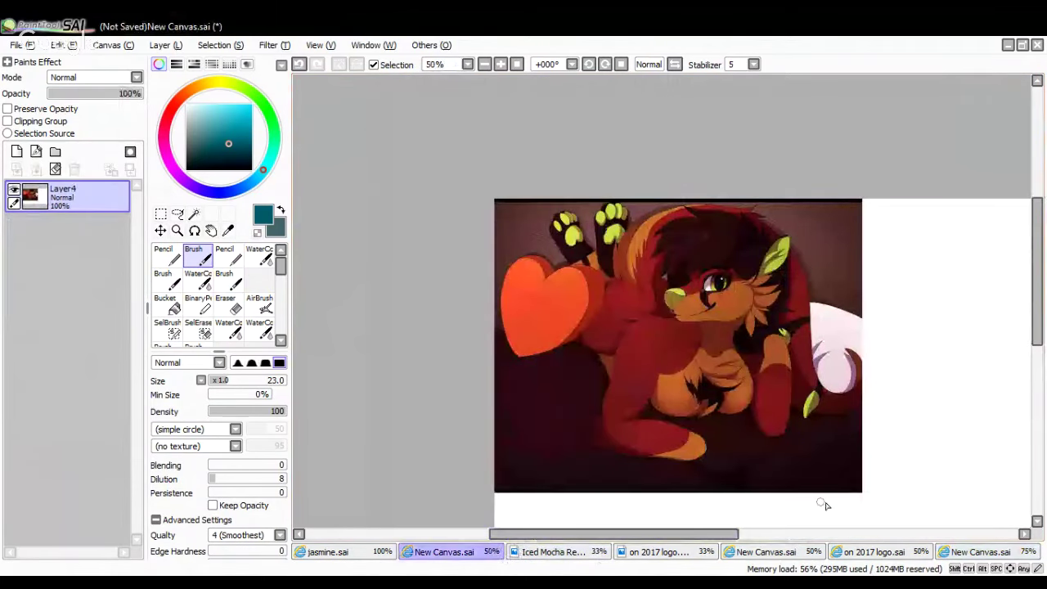
click(968, 554)
drag(550, 254, 537, 288)
mouse_move(537, 278)
mouse_down()
mouse_move(548, 324)
mouse_move(546, 309)
mouse_up()
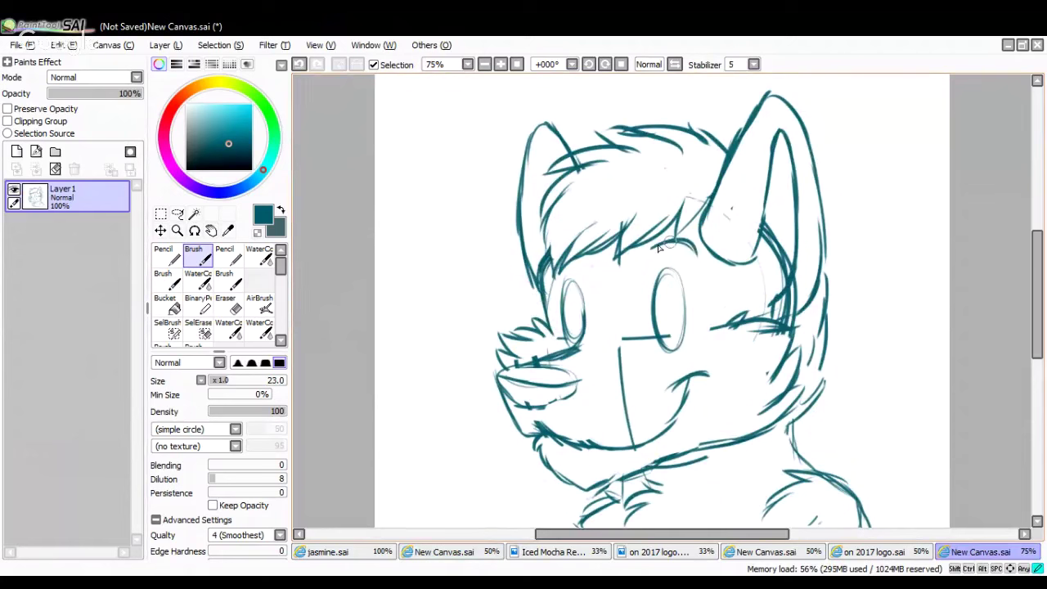
Erase the near eye oval and sketch half-lidded eyes with irises and arched brows on both sides of the face
click(235, 309)
mouse_move(647, 258)
mouse_down()
mouse_move(692, 245)
mouse_move(664, 311)
mouse_move(669, 348)
mouse_move(684, 310)
mouse_up()
key(b)
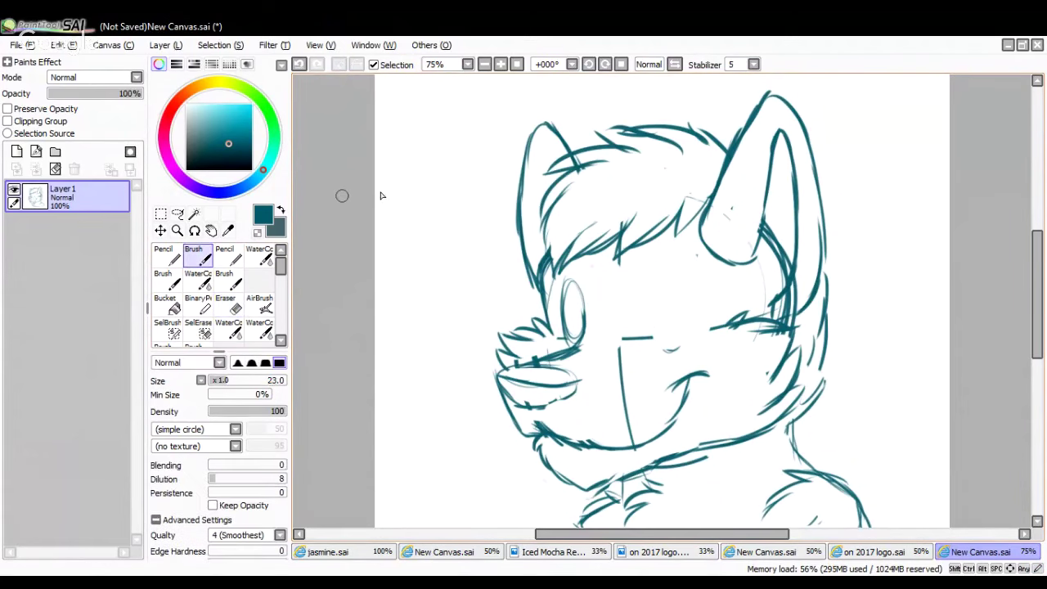
mouse_move(562, 303)
mouse_down()
mouse_move(567, 331)
mouse_move(559, 323)
mouse_move(557, 310)
mouse_move(573, 333)
mouse_move(558, 305)
mouse_move(696, 283)
mouse_move(697, 310)
mouse_move(638, 348)
mouse_up()
mouse_move(629, 269)
mouse_down()
mouse_move(629, 269)
mouse_move(630, 282)
mouse_move(635, 263)
mouse_move(691, 250)
mouse_up()
drag(583, 304, 577, 272)
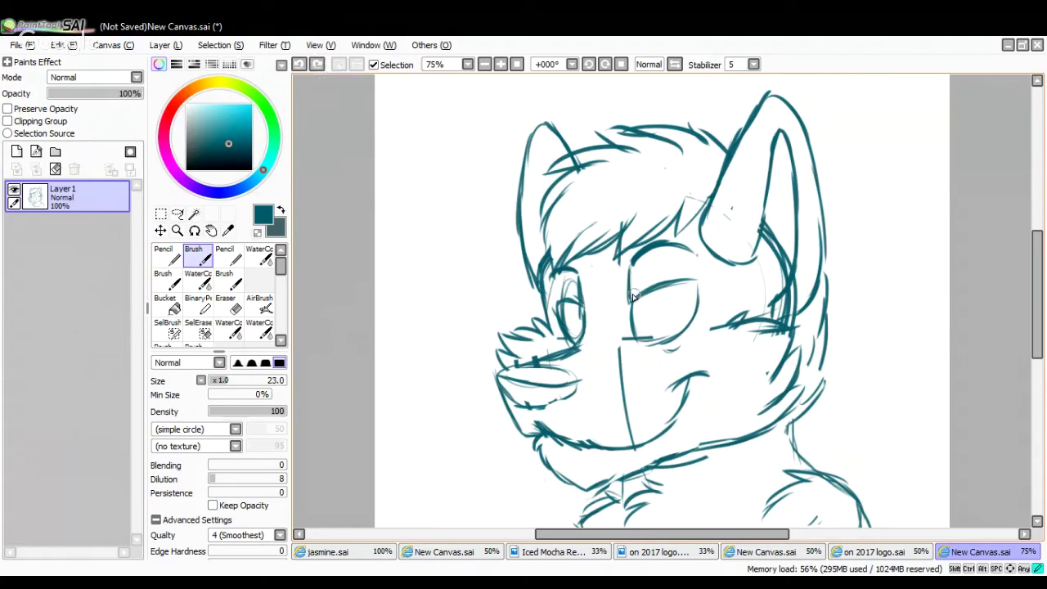
mouse_move(637, 296)
mouse_down()
mouse_move(636, 328)
mouse_move(650, 343)
mouse_move(659, 292)
mouse_move(665, 341)
mouse_move(647, 296)
mouse_move(643, 321)
mouse_move(670, 296)
mouse_move(664, 337)
mouse_up()
mouse_move(577, 305)
mouse_down()
mouse_move(583, 343)
mouse_move(572, 338)
mouse_up()
Erase the near eye's iris and redraw it as an upright oval with a smaller shape inside
click(484, 64)
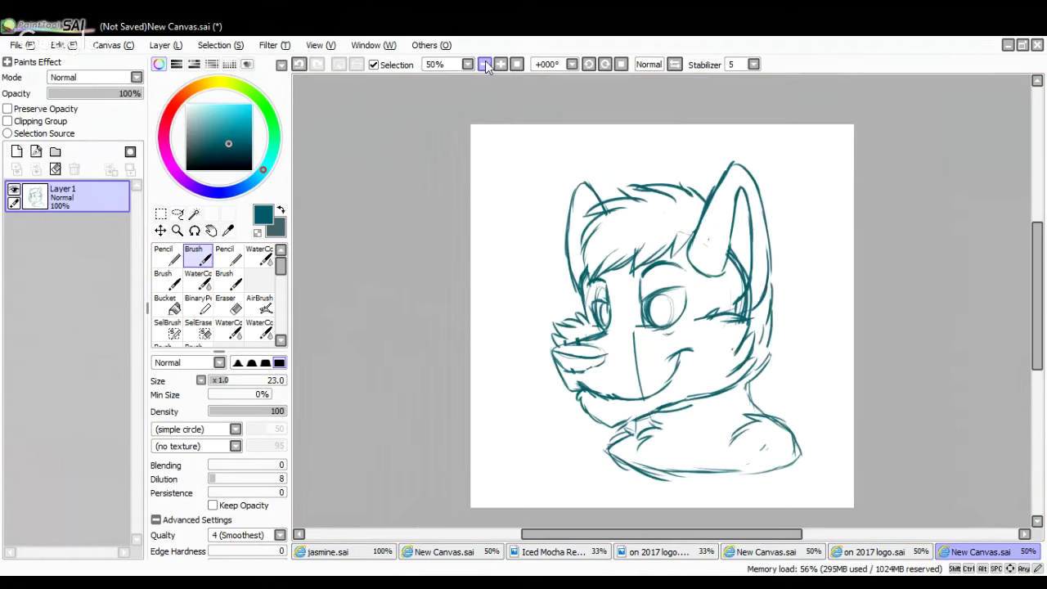
click(501, 64)
click(500, 64)
key(e)
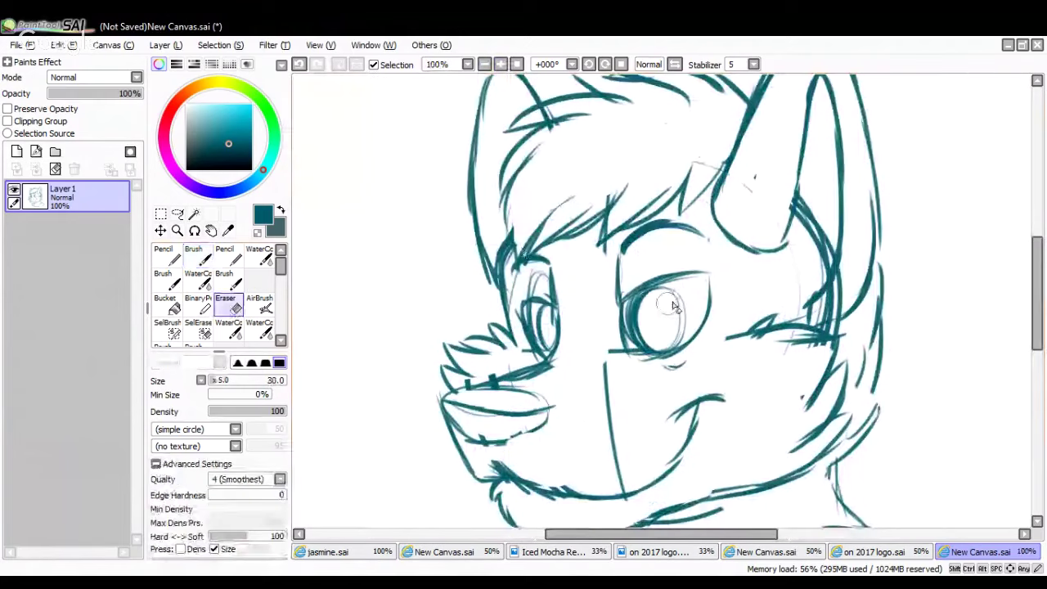
mouse_move(671, 299)
mouse_down()
mouse_move(635, 331)
mouse_move(678, 311)
mouse_move(648, 335)
mouse_move(641, 309)
mouse_move(667, 285)
mouse_move(681, 330)
mouse_move(654, 291)
mouse_move(687, 300)
mouse_move(675, 286)
mouse_move(675, 345)
mouse_move(648, 321)
mouse_up()
key(b)
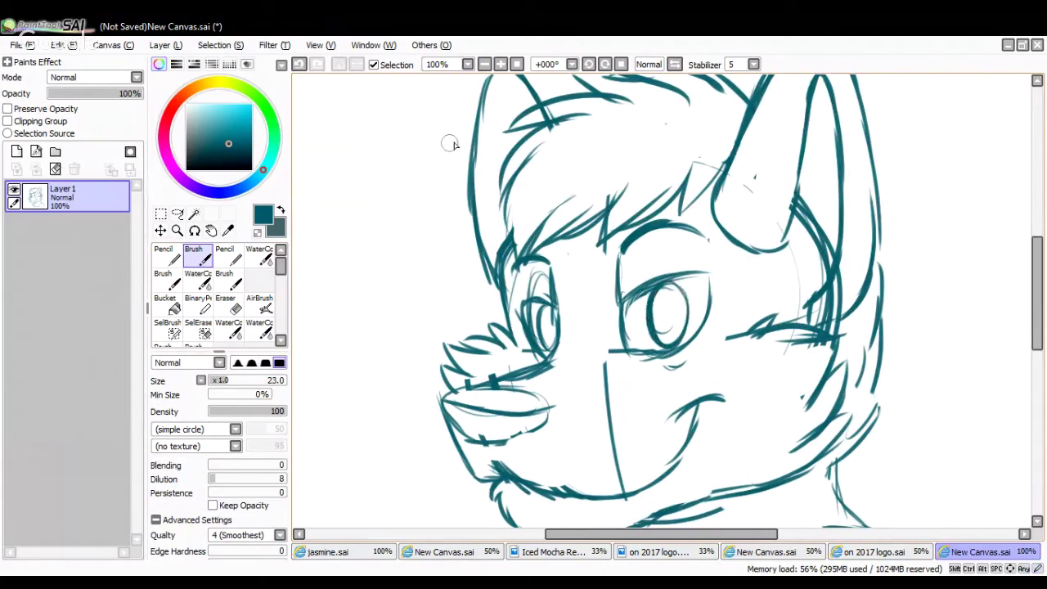
Erase the vertical and horizontal guidelines left on the middle of the face
click(226, 304)
mouse_move(592, 386)
mouse_down()
mouse_move(608, 337)
mouse_move(624, 491)
mouse_up()
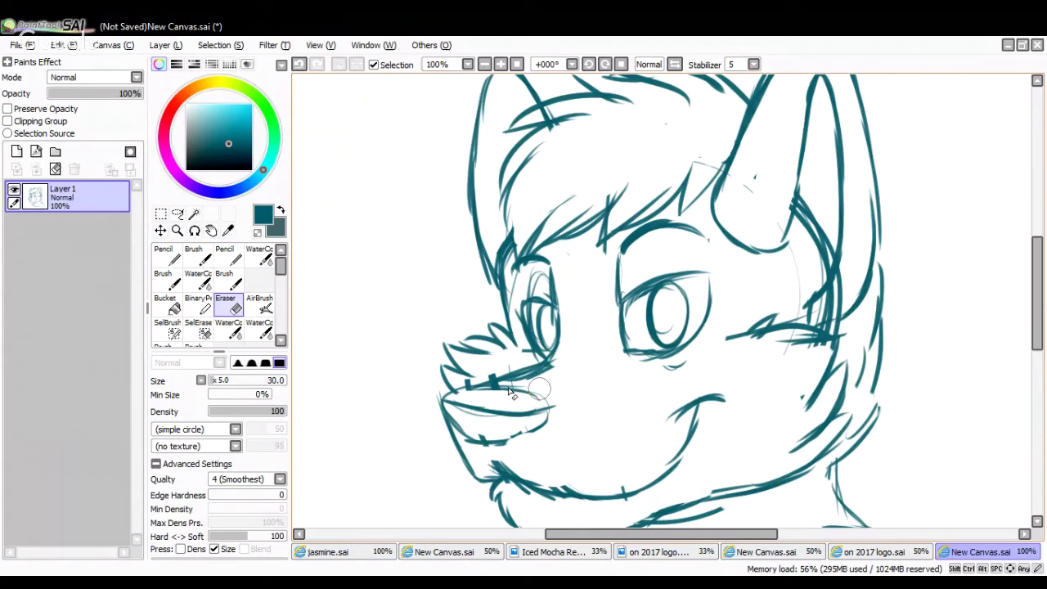
click(488, 64)
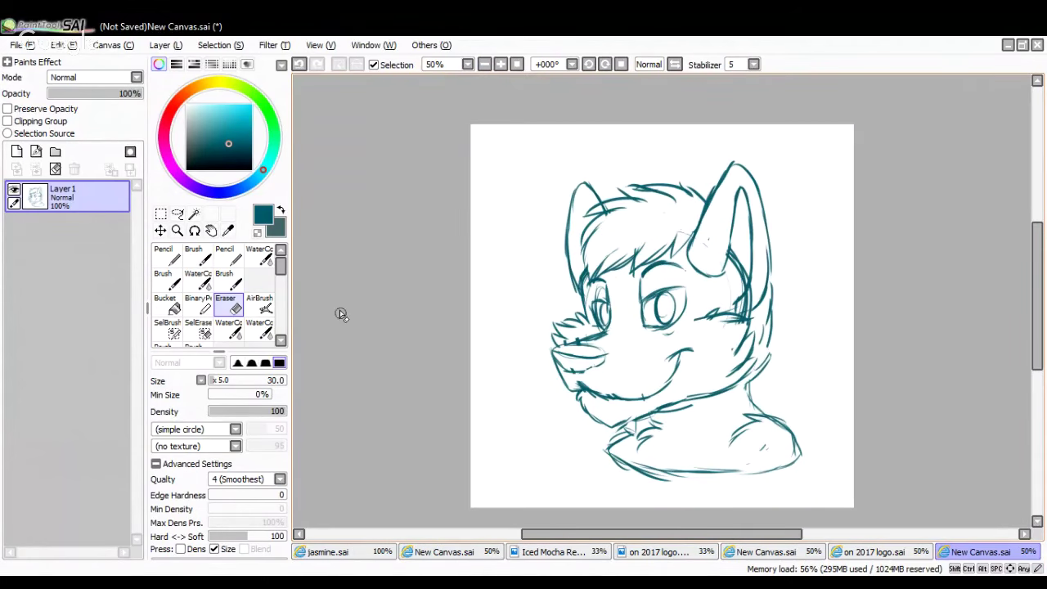
Add a linework layer above the sketch, lower the sketch layer's opacity to 34% and choose black for the lines
click(36, 151)
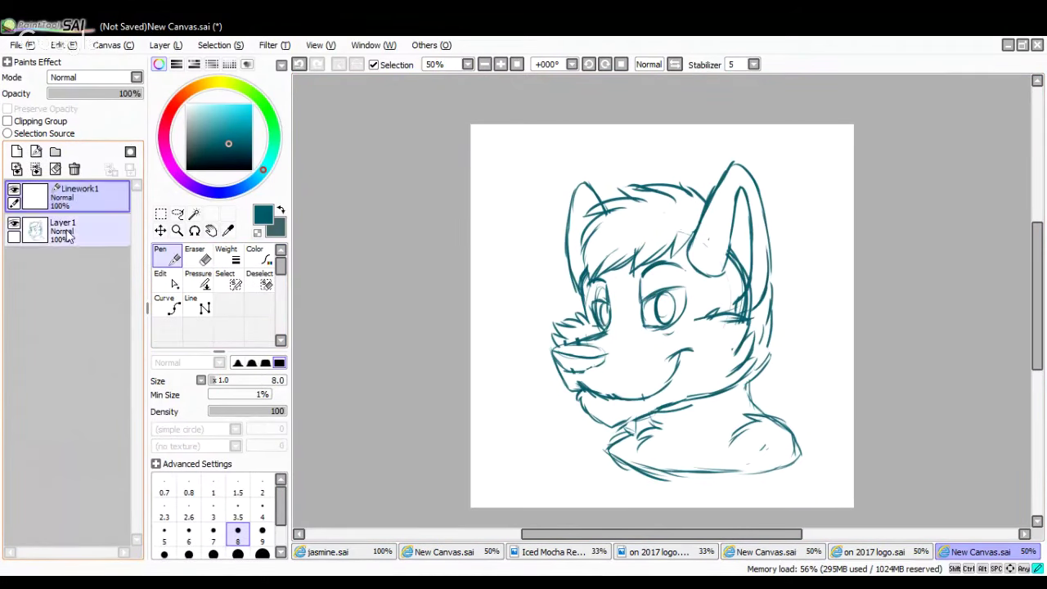
click(67, 232)
click(81, 95)
click(64, 202)
click(187, 169)
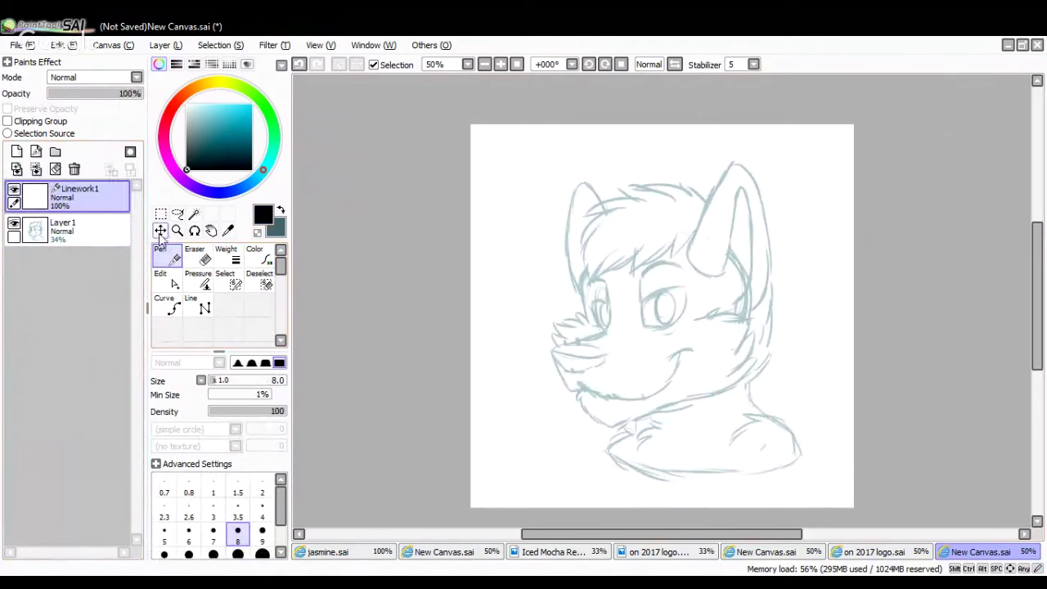
Ink the muzzle bridge from the far eye down to the nose tip, and the nose outline with its nostril notch and inner curve
click(501, 65)
click(500, 65)
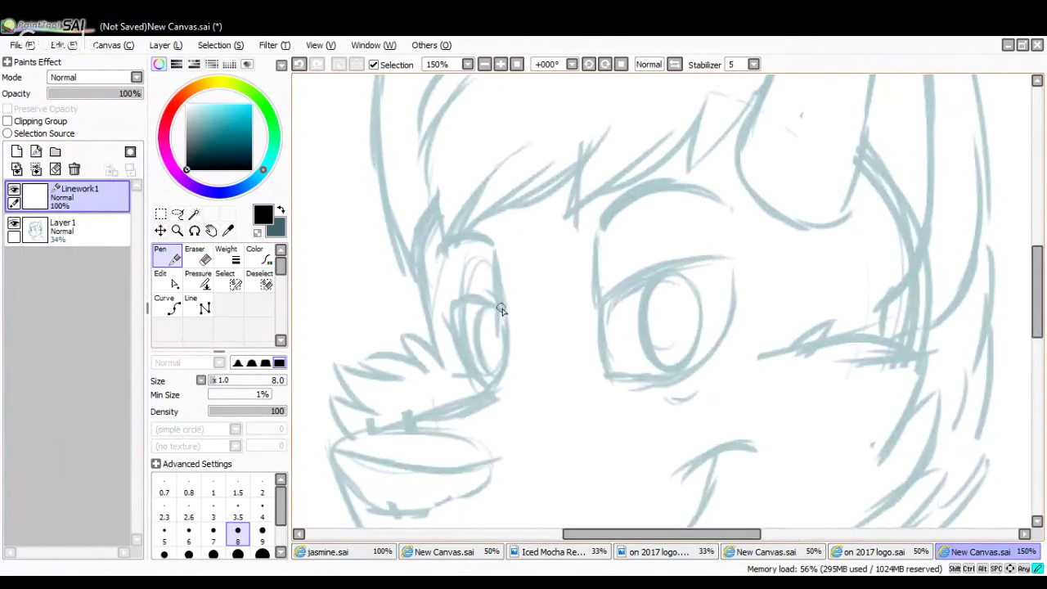
drag(502, 351, 486, 396)
scroll(1015, 274, down, 4)
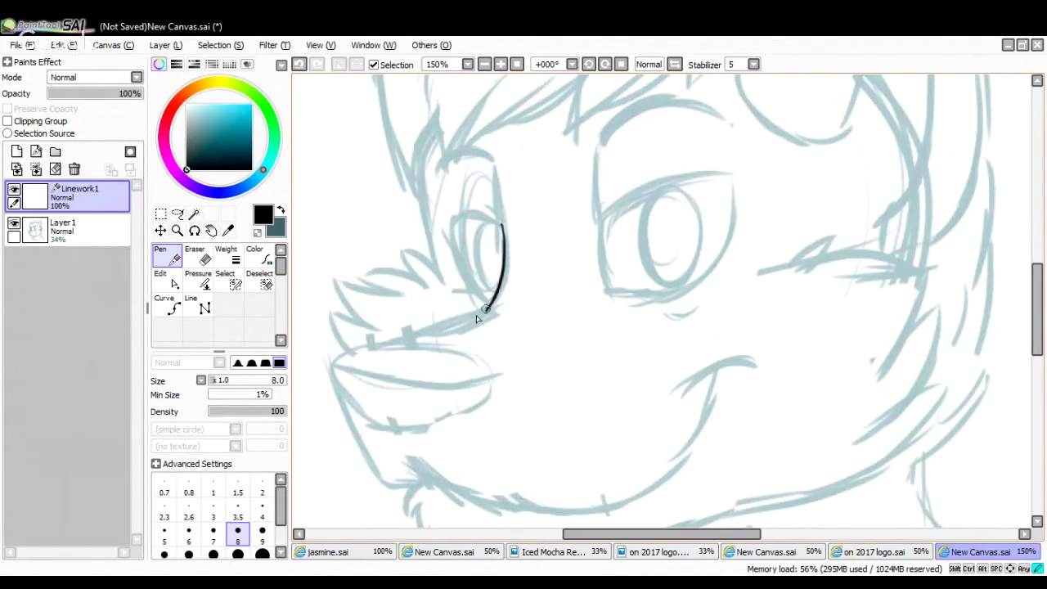
drag(442, 333, 384, 348)
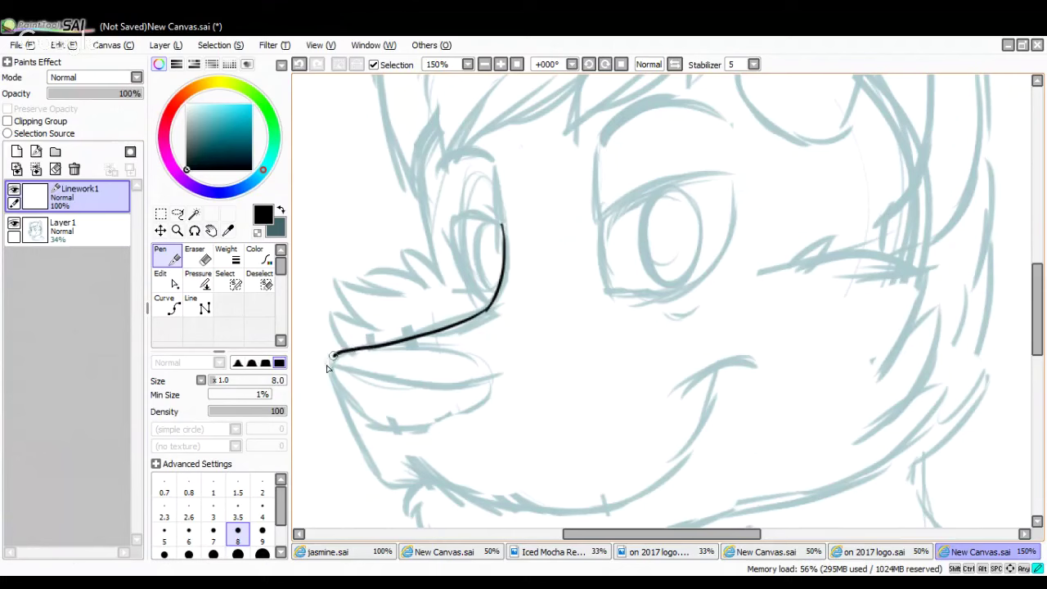
mouse_move(358, 424)
mouse_down()
mouse_move(403, 430)
mouse_move(456, 403)
mouse_move(432, 422)
mouse_move(467, 413)
mouse_move(489, 394)
mouse_move(492, 371)
mouse_move(451, 347)
mouse_move(362, 347)
mouse_up()
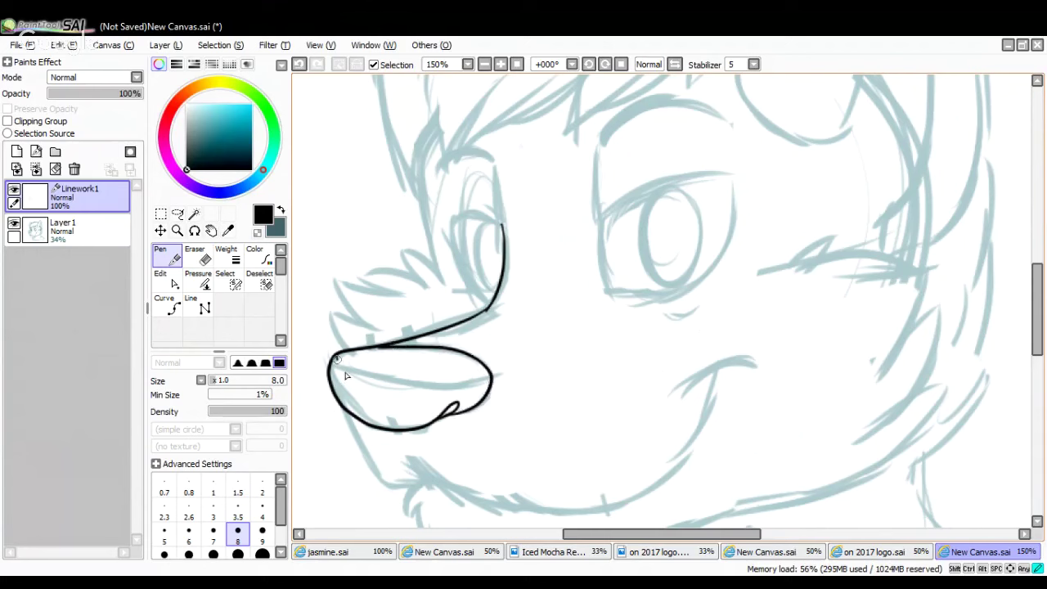
drag(370, 382, 477, 371)
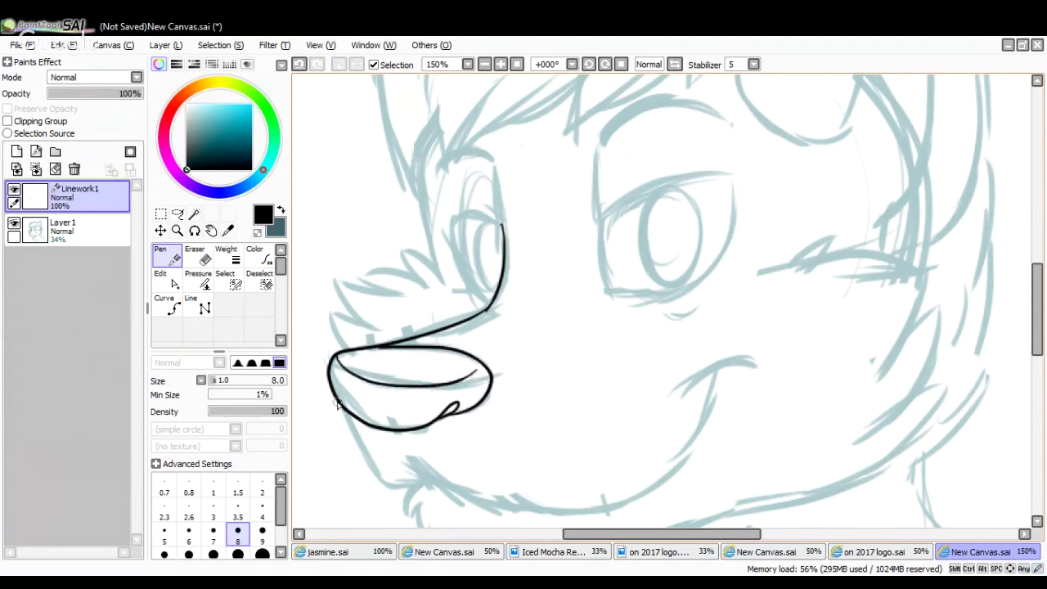
Ink the muzzle front below the nose, the smile line with its cheek crease, and the tufted chin running to the jaw
drag(334, 396, 360, 449)
mouse_move(393, 480)
mouse_down()
mouse_move(417, 475)
mouse_move(422, 484)
mouse_up()
mouse_move(496, 516)
mouse_down()
mouse_move(589, 518)
mouse_move(642, 498)
mouse_move(727, 372)
mouse_up()
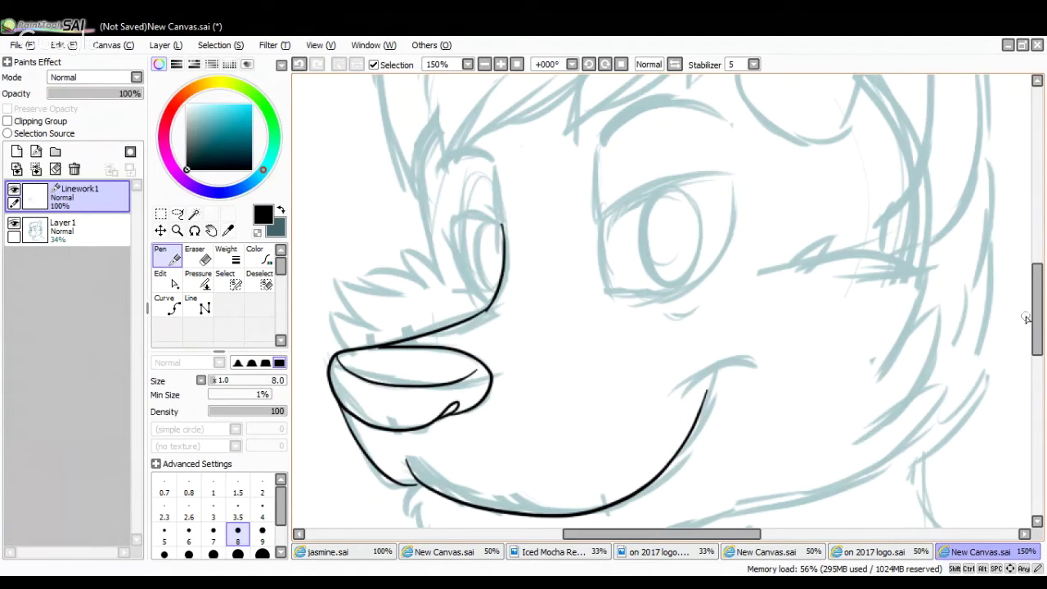
drag(1034, 318, 1035, 330)
drag(686, 347, 741, 330)
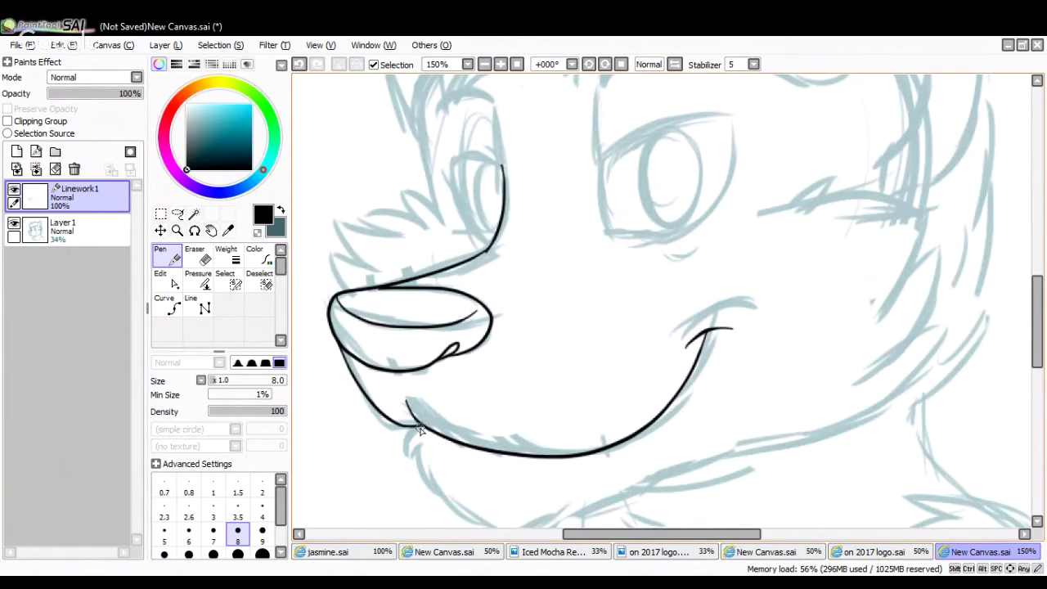
mouse_move(410, 437)
mouse_down()
mouse_move(430, 489)
mouse_move(504, 542)
mouse_move(619, 496)
mouse_up()
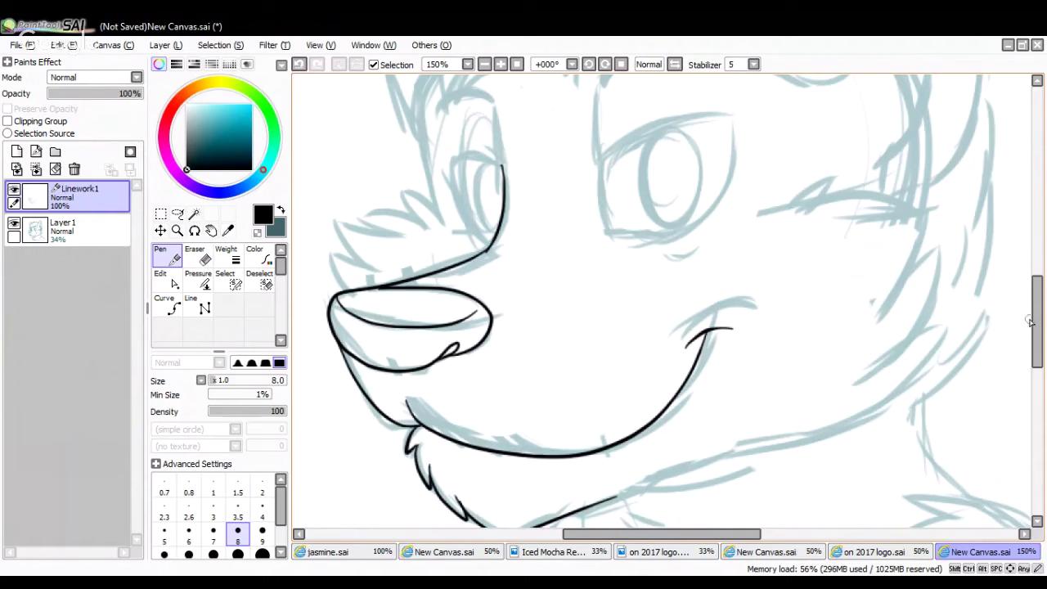
Ink the near cheek's jagged fur tufts and the rear jawline over the sketch on the Linework1 layer with the size 8 pen
mouse_move(787, 216)
mouse_down()
mouse_move(818, 182)
mouse_move(808, 214)
mouse_move(915, 211)
mouse_move(902, 268)
mouse_move(882, 286)
mouse_move(909, 308)
mouse_up()
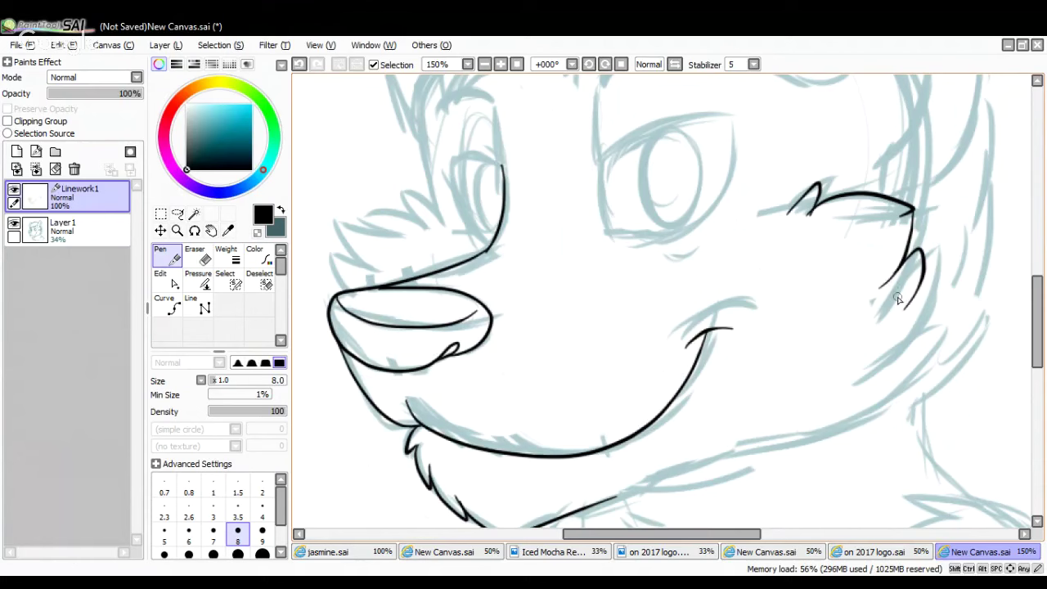
click(299, 64)
click(299, 65)
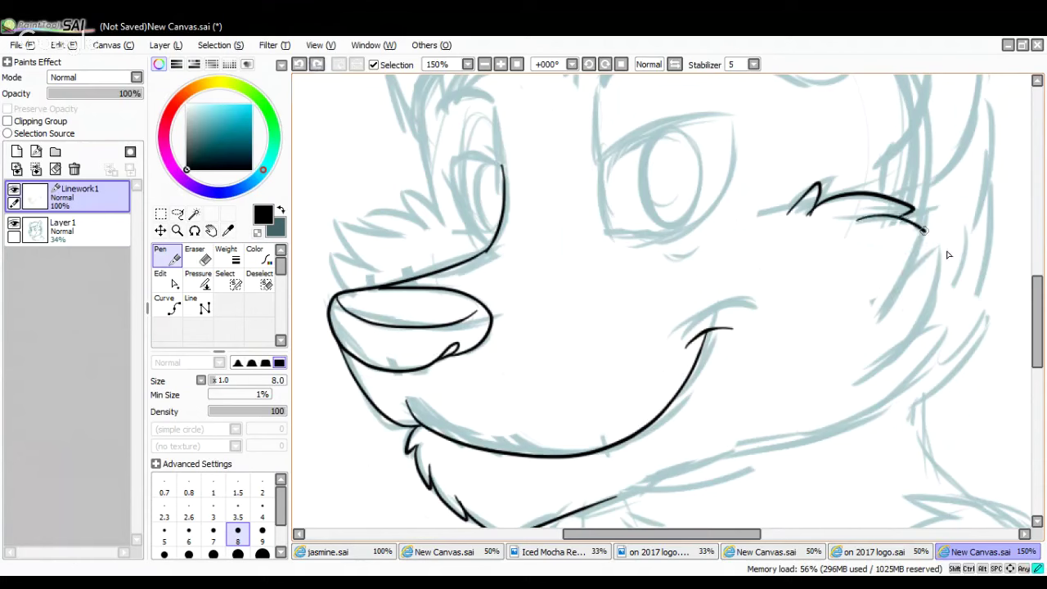
mouse_move(925, 231)
mouse_down()
mouse_move(917, 248)
mouse_move(968, 334)
mouse_up()
drag(941, 301, 963, 358)
drag(920, 394, 827, 430)
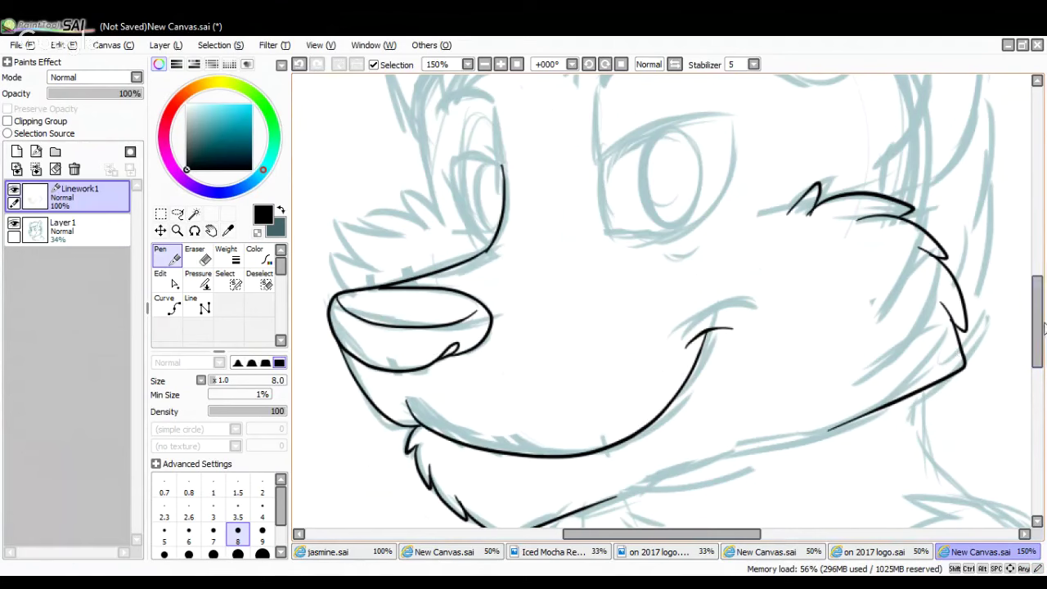
Ink the fur tufts on the neck below the chin and the front edge of the chest
drag(1036, 330, 1037, 355)
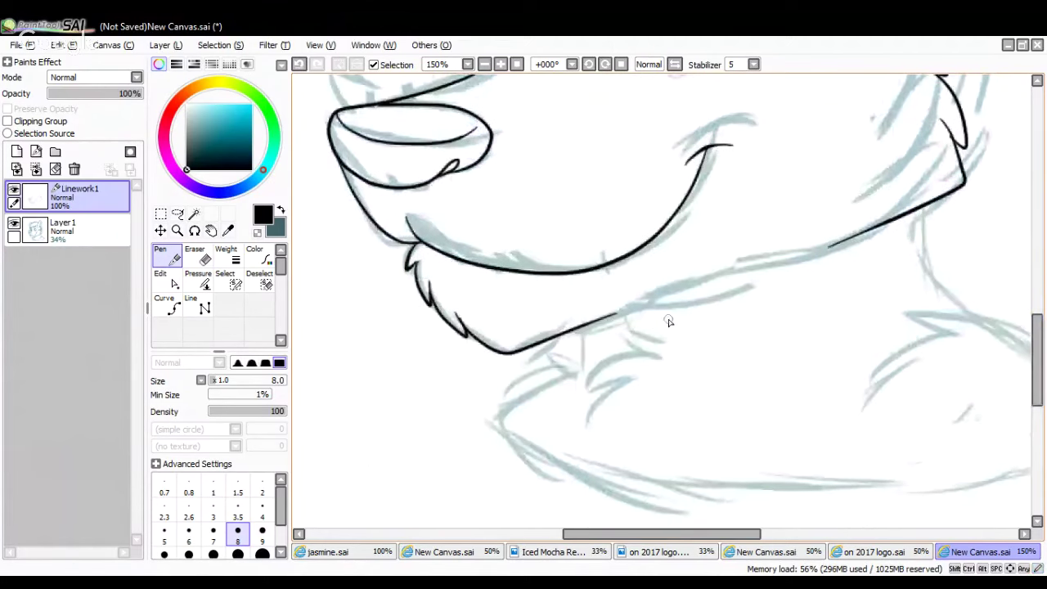
mouse_move(669, 321)
mouse_down()
mouse_move(626, 313)
mouse_move(657, 340)
mouse_move(603, 357)
mouse_move(612, 352)
mouse_move(592, 384)
mouse_up()
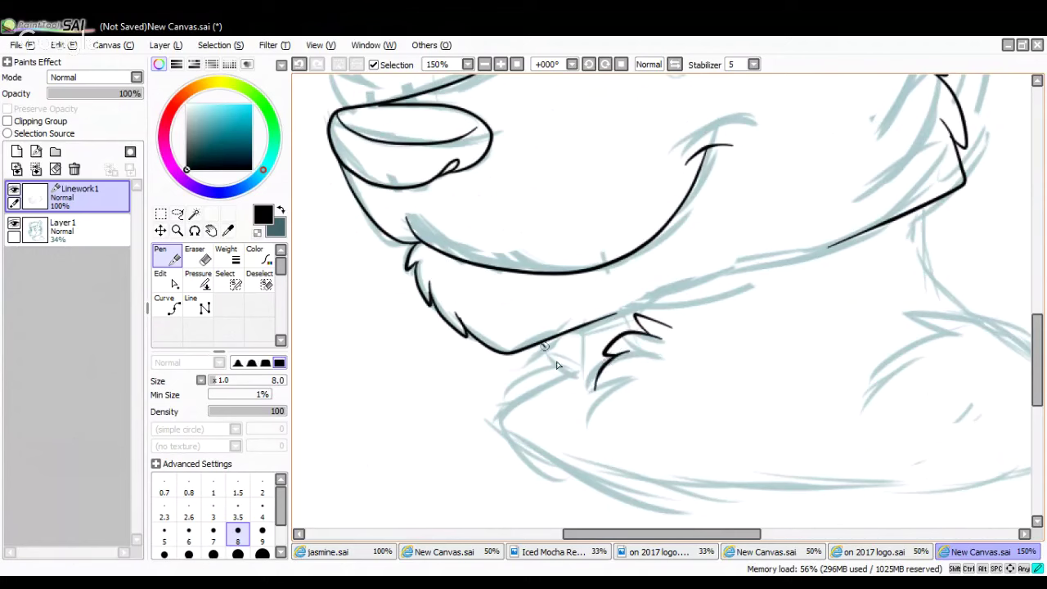
mouse_move(543, 345)
mouse_down()
mouse_move(570, 374)
mouse_move(528, 386)
mouse_move(510, 414)
mouse_move(520, 412)
mouse_move(540, 450)
mouse_up()
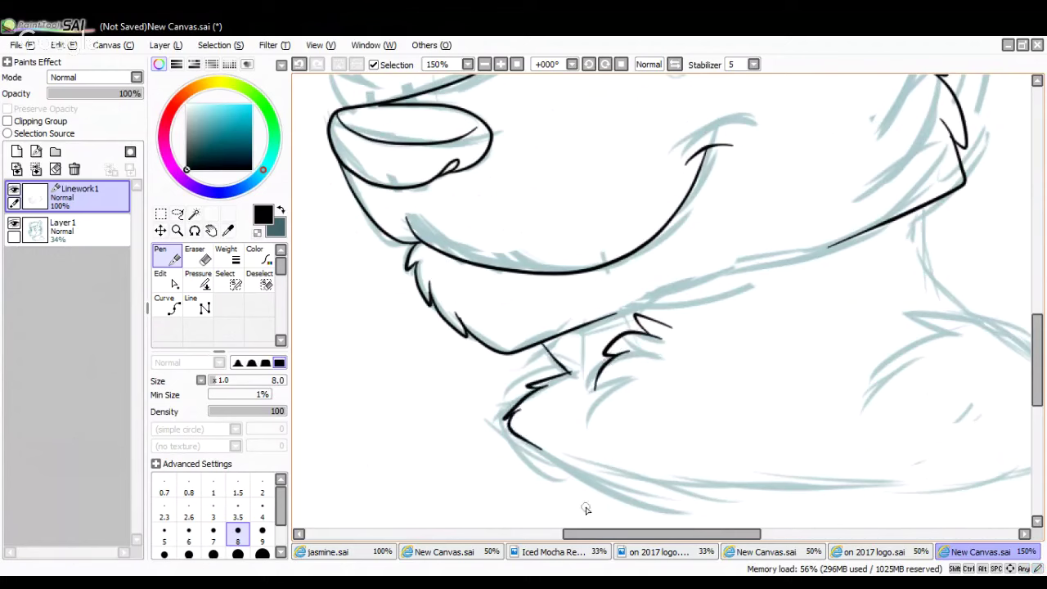
Ink the back of the neck with small fur tufts, from the jaw corner down to the shoulder, redoing the lower stroke
drag(609, 537, 675, 538)
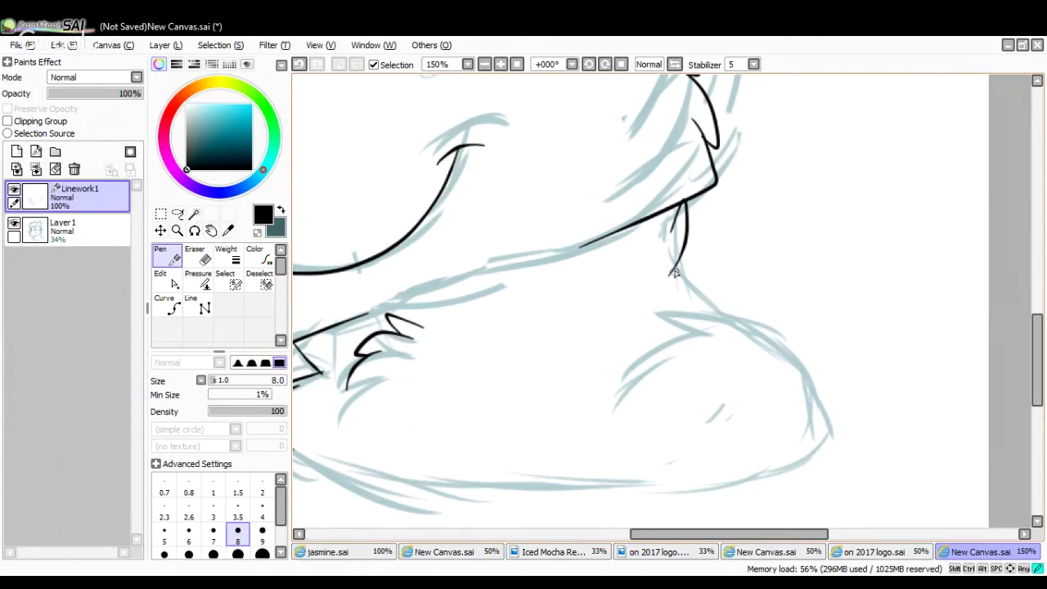
mouse_move(672, 274)
mouse_down()
mouse_move(730, 309)
mouse_move(708, 310)
mouse_move(753, 331)
mouse_up()
click(301, 65)
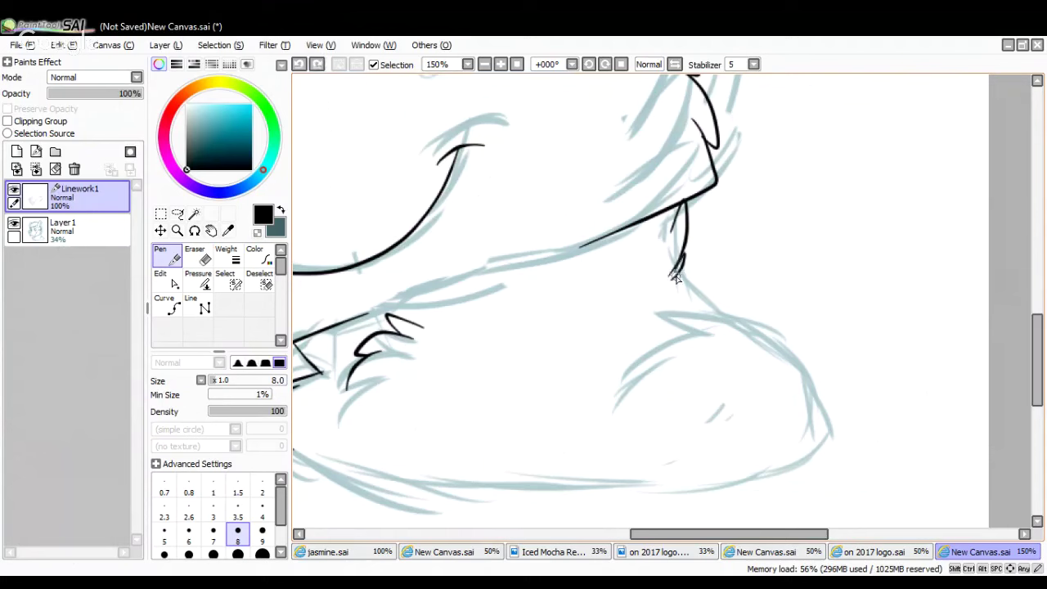
drag(669, 279, 730, 319)
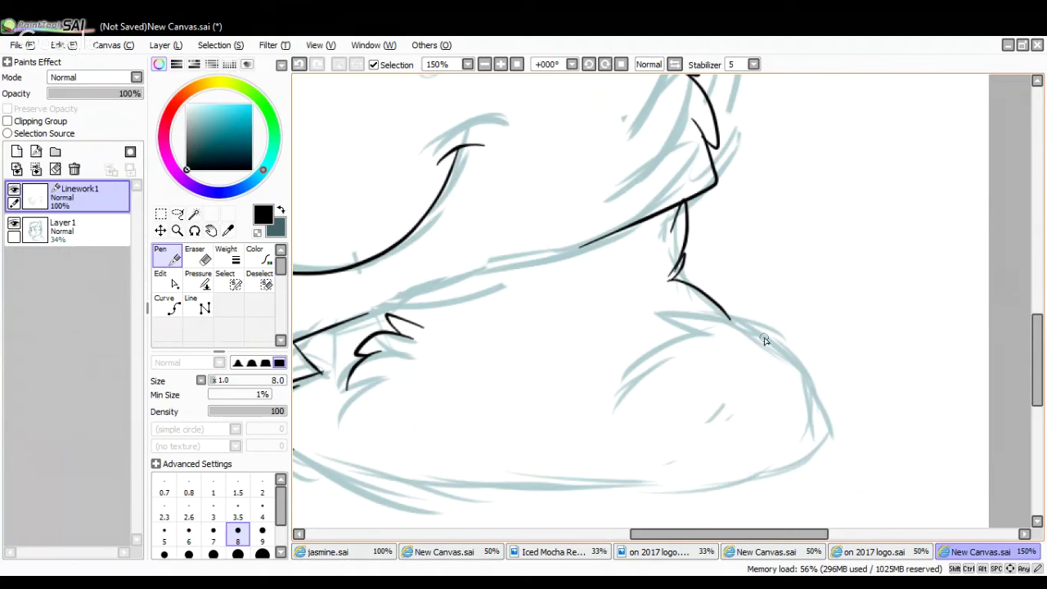
Ink the rear shoulder with its fur tufts and close the bust with a curved base line
mouse_move(769, 348)
mouse_down()
mouse_move(714, 313)
mouse_move(661, 336)
mouse_move(632, 388)
mouse_up()
mouse_move(756, 332)
mouse_down()
mouse_move(817, 414)
mouse_move(815, 451)
mouse_move(717, 482)
mouse_move(626, 484)
mouse_up()
drag(727, 535, 699, 535)
mouse_move(384, 442)
mouse_down()
mouse_move(521, 473)
mouse_move(741, 483)
mouse_up()
Ink the spiky upper outline of the hair from the near ear around to the pointed tip of the fringe
mouse_move(1035, 353)
mouse_down()
mouse_move(1035, 295)
mouse_move(1008, 233)
mouse_up()
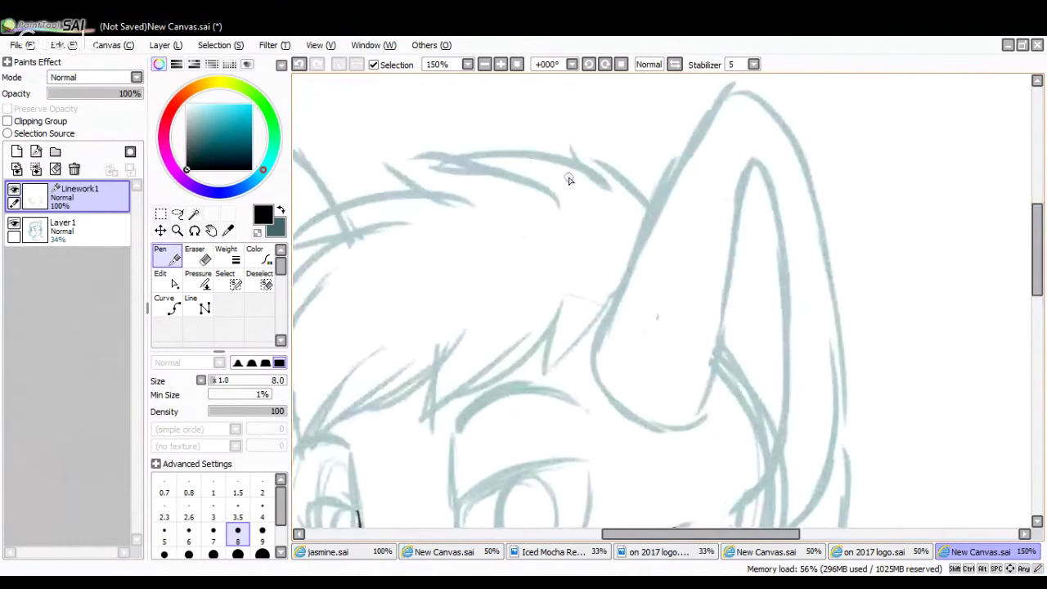
click(484, 64)
mouse_move(632, 213)
mouse_down()
mouse_move(653, 247)
mouse_move(586, 201)
mouse_up()
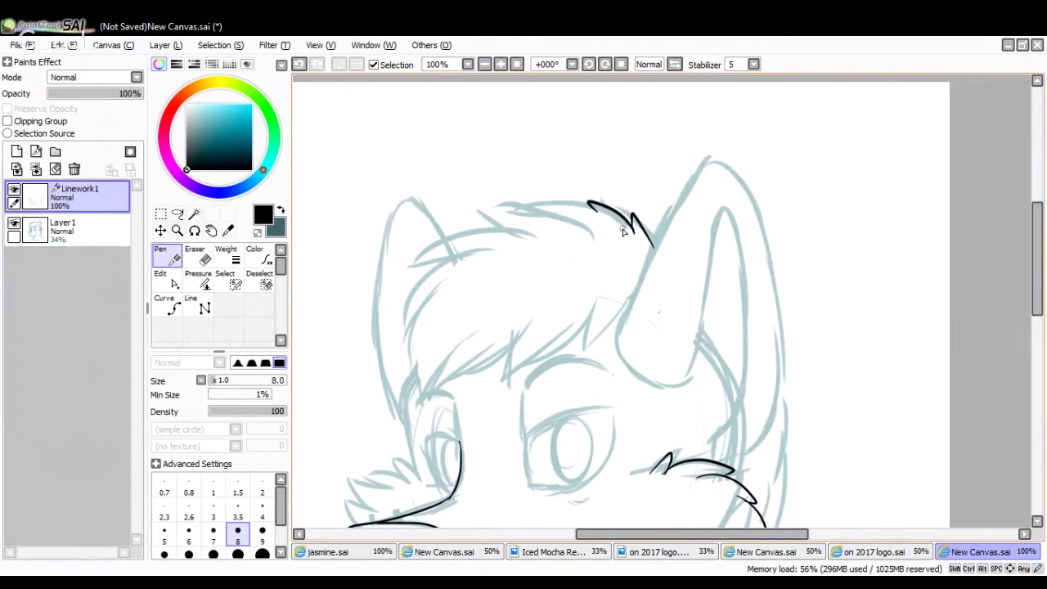
mouse_move(627, 236)
mouse_down()
mouse_move(565, 199)
mouse_move(530, 206)
mouse_move(554, 209)
mouse_up()
mouse_move(608, 261)
mouse_down()
mouse_move(548, 206)
mouse_move(490, 213)
mouse_up()
mouse_move(555, 250)
mouse_down()
mouse_move(497, 217)
mouse_move(481, 220)
mouse_move(479, 236)
mouse_move(434, 243)
mouse_move(422, 261)
mouse_move(487, 250)
mouse_move(437, 258)
mouse_move(409, 298)
mouse_move(405, 324)
mouse_move(419, 302)
mouse_move(407, 356)
mouse_move(419, 324)
mouse_move(412, 355)
mouse_move(426, 403)
mouse_move(468, 342)
mouse_up()
Ink the lower edge of the fringe as pointed locks from the near ear to the front tip, replacing the first middle lock
drag(634, 295, 607, 352)
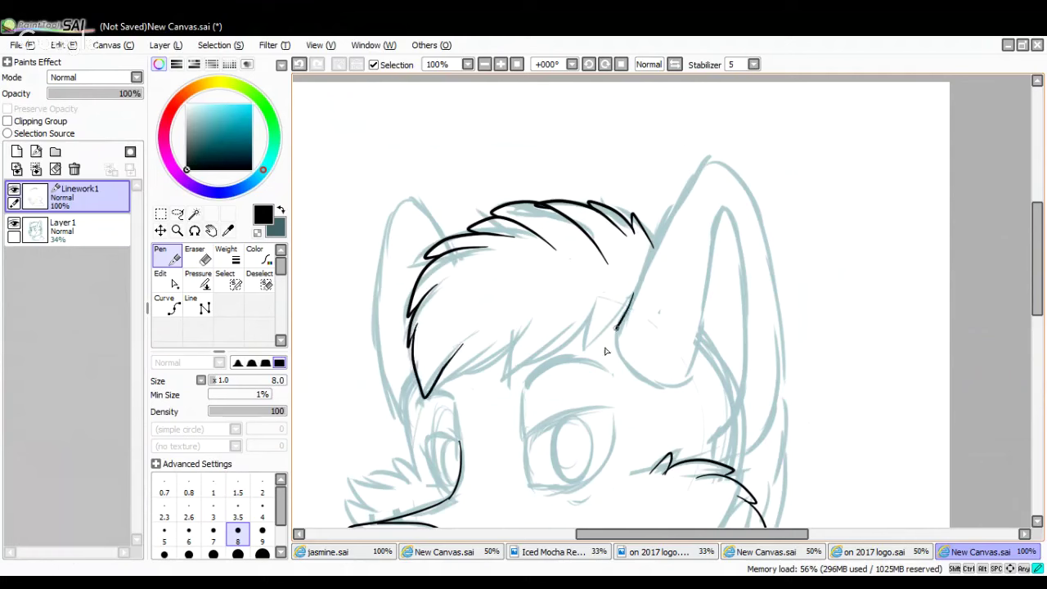
mouse_move(620, 316)
mouse_down()
mouse_move(604, 353)
mouse_move(573, 360)
mouse_up()
mouse_move(583, 323)
mouse_down()
mouse_move(574, 360)
mouse_move(539, 368)
mouse_up()
click(299, 64)
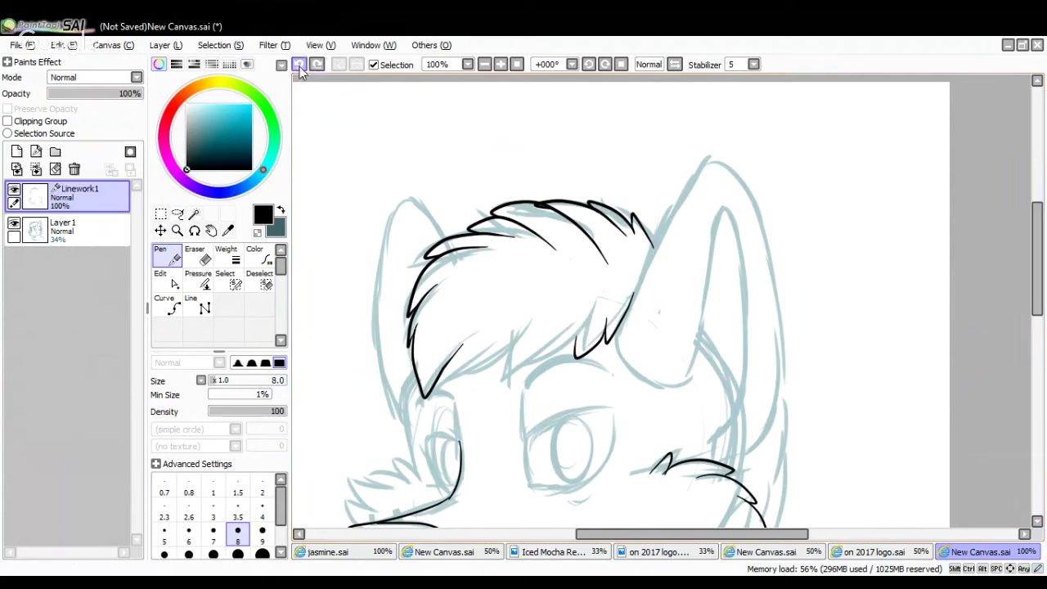
click(299, 64)
mouse_move(614, 316)
mouse_down()
mouse_move(595, 343)
mouse_move(587, 346)
mouse_move(589, 331)
mouse_move(516, 360)
mouse_up()
mouse_move(539, 309)
mouse_down()
mouse_move(500, 362)
mouse_move(436, 395)
mouse_up()
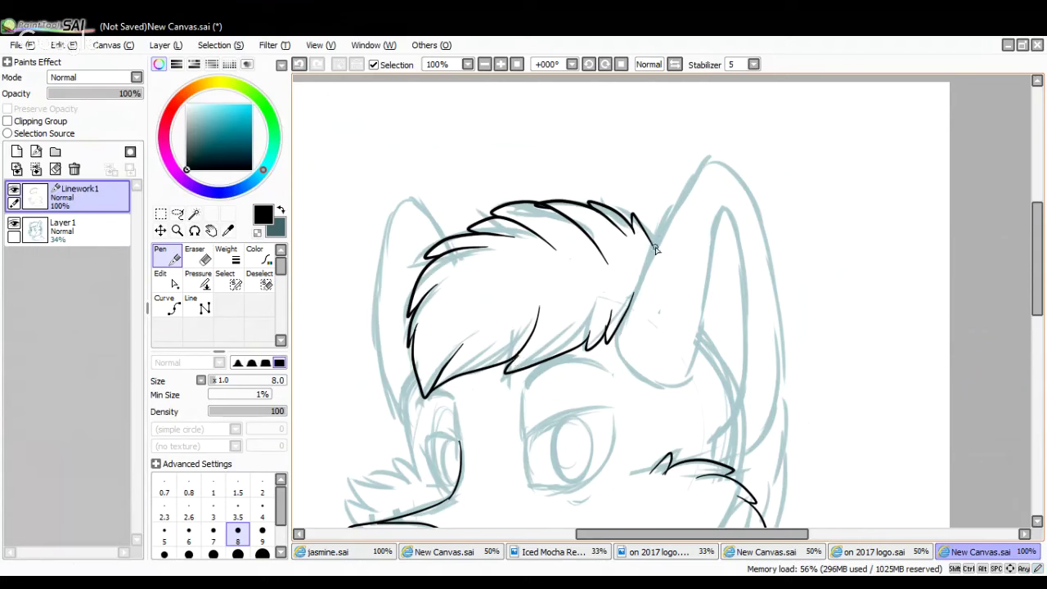
Ink the outlines of both ears and the far side of the face beside the fringe
mouse_move(703, 162)
mouse_down()
mouse_move(619, 347)
mouse_move(626, 367)
mouse_move(653, 382)
mouse_move(688, 382)
mouse_move(727, 202)
mouse_move(744, 236)
mouse_move(750, 360)
mouse_move(710, 469)
mouse_up()
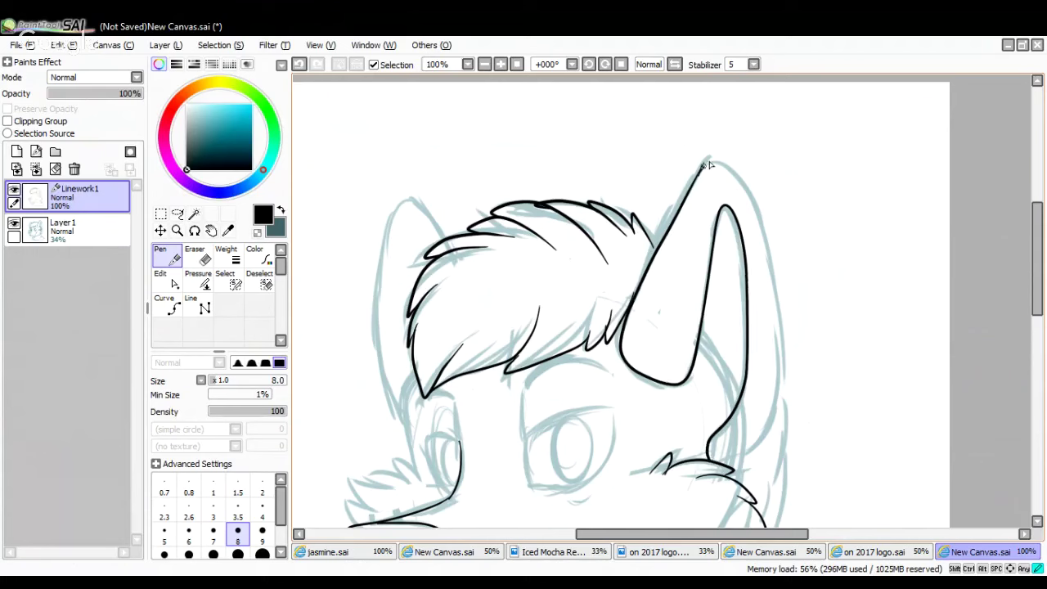
mouse_move(725, 166)
mouse_down()
mouse_move(769, 251)
mouse_move(785, 339)
mouse_move(783, 407)
mouse_move(763, 447)
mouse_move(718, 448)
mouse_up()
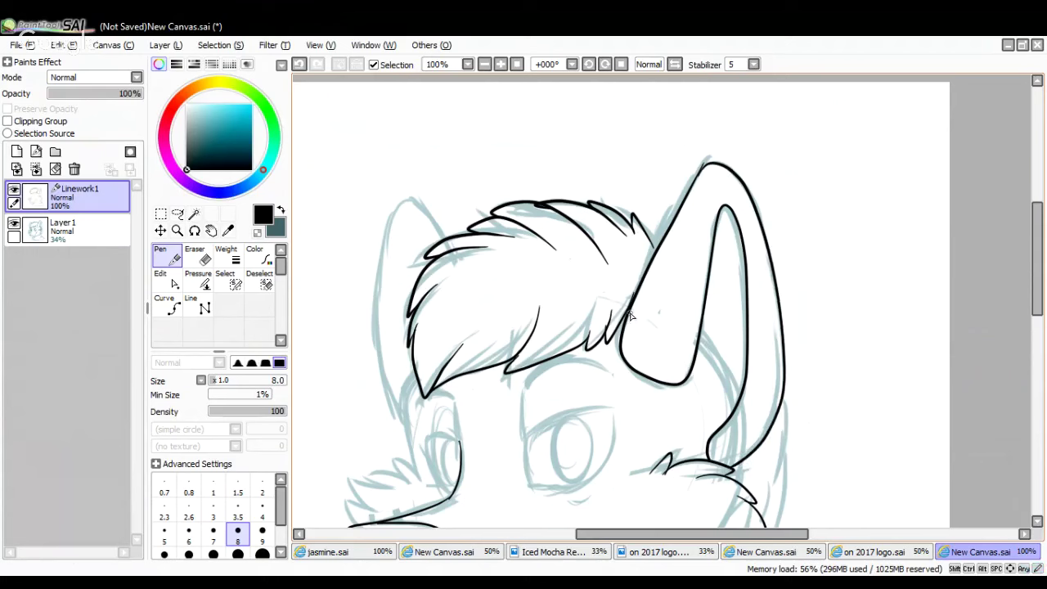
mouse_move(450, 242)
mouse_down()
mouse_move(405, 200)
mouse_move(389, 229)
mouse_move(378, 309)
mouse_move(376, 354)
mouse_move(399, 415)
mouse_up()
mouse_move(416, 373)
mouse_down()
mouse_move(401, 403)
mouse_move(426, 455)
mouse_up()
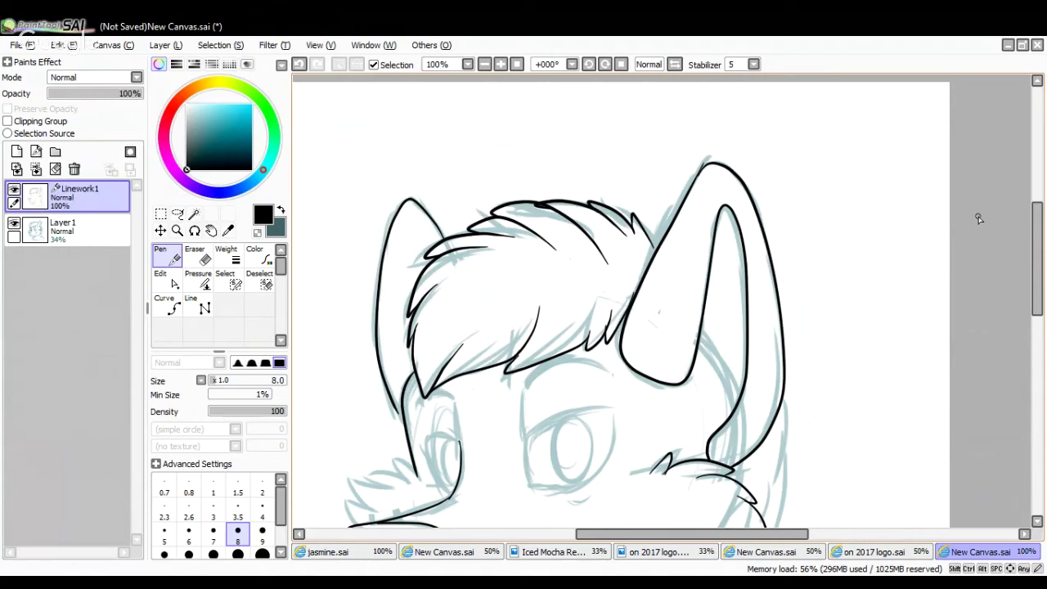
Ink the fur tufts inside the near ear and erase the head line where it overlaps them
drag(1037, 222, 1017, 252)
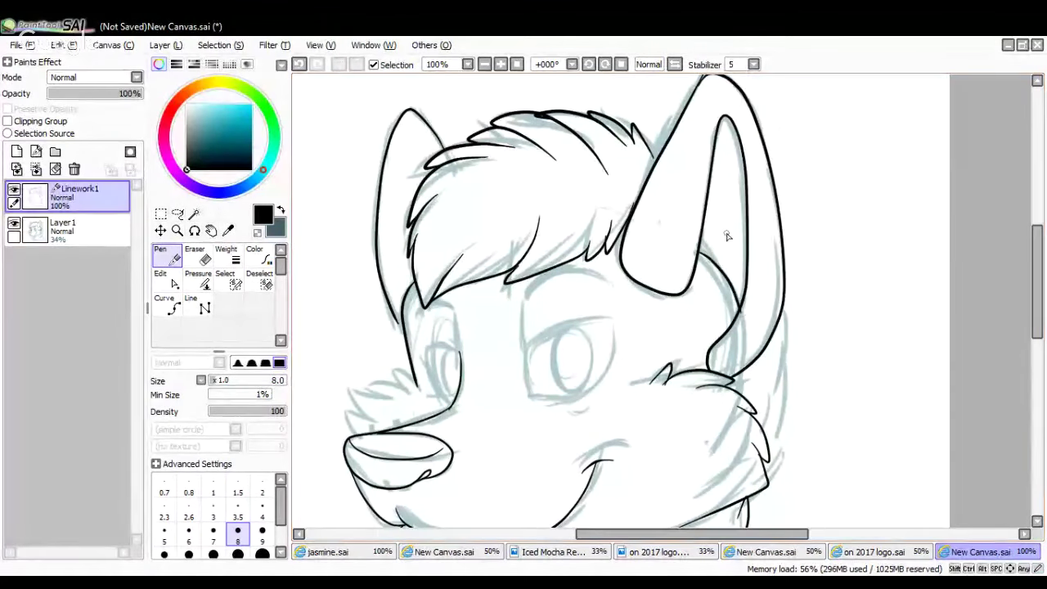
mouse_move(718, 140)
mouse_down()
mouse_move(723, 232)
mouse_move(735, 247)
mouse_move(712, 271)
mouse_move(734, 254)
mouse_move(732, 274)
mouse_move(717, 294)
mouse_move(688, 299)
mouse_up()
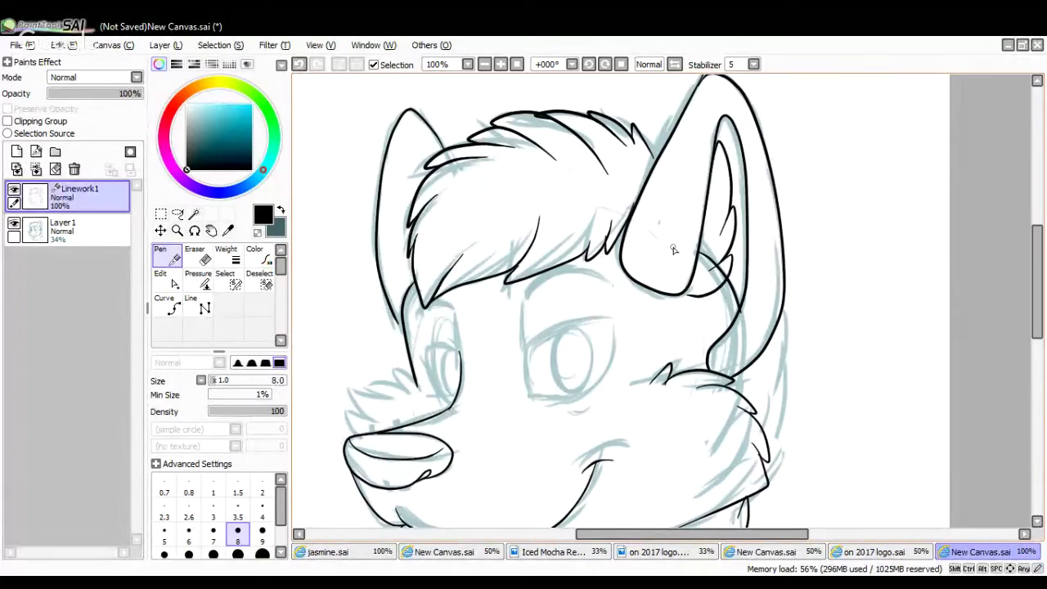
key(e)
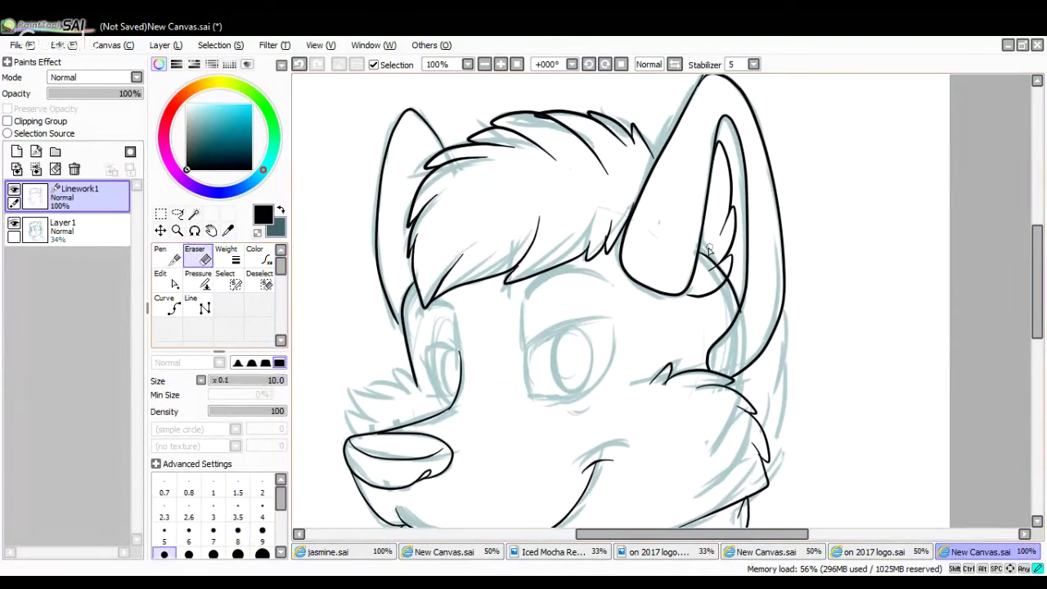
drag(708, 249, 734, 291)
key(n)
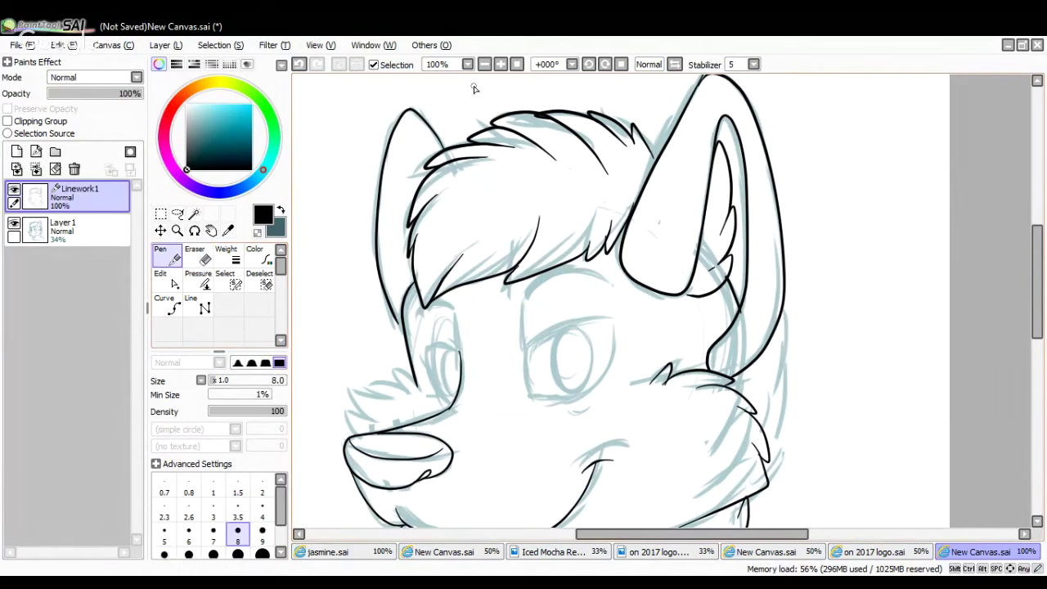
Ink the near eye's thick brow arch, inner edge, heavy upper lid and lower outline
click(500, 64)
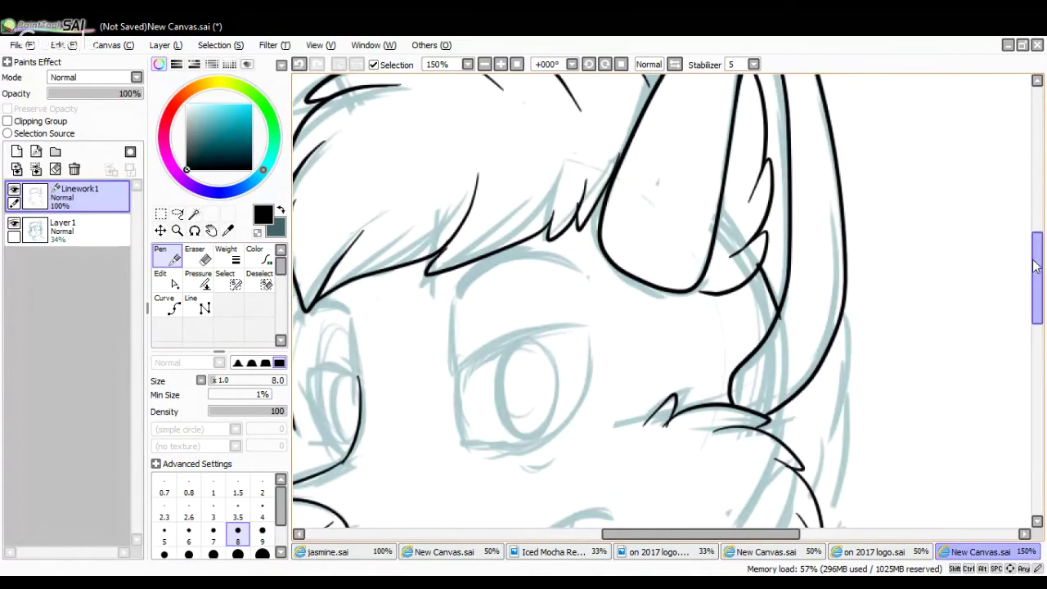
scroll(1035, 266, down, 3)
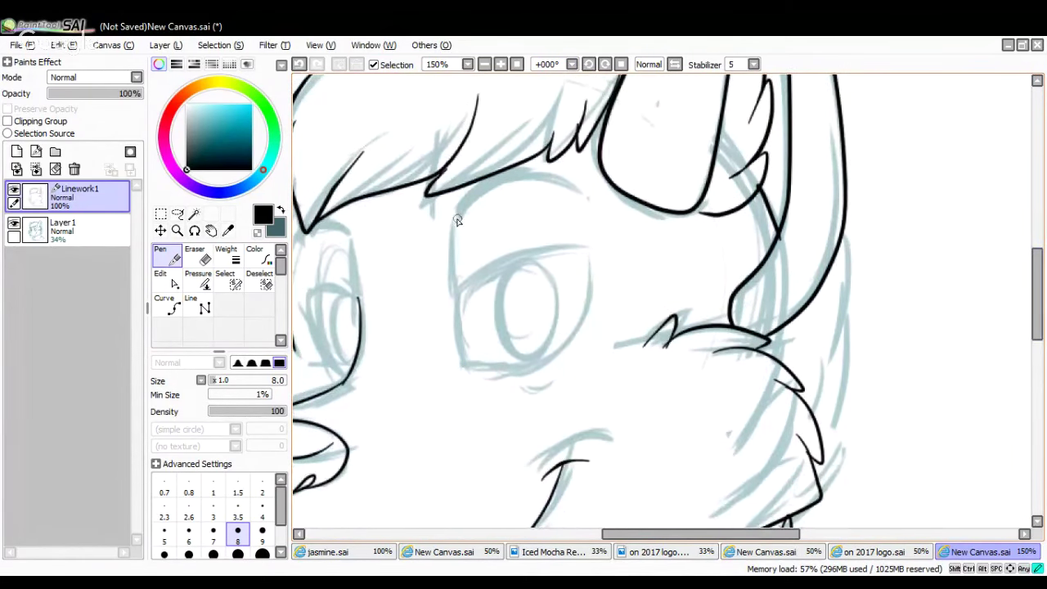
mouse_move(457, 221)
mouse_down()
mouse_move(468, 196)
mouse_move(510, 178)
mouse_move(559, 190)
mouse_up()
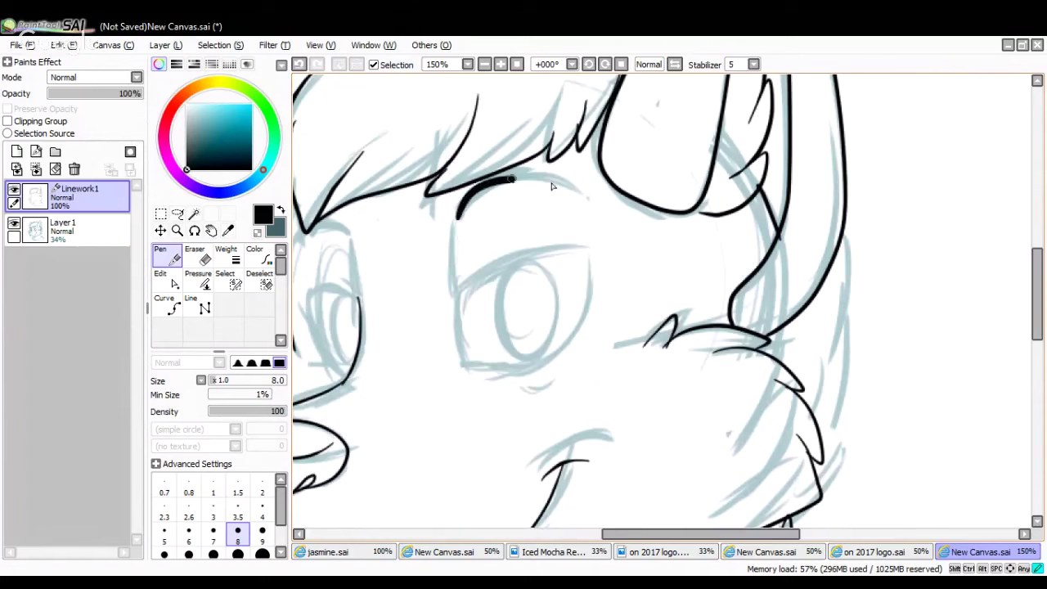
click(300, 65)
mouse_move(460, 218)
mouse_down()
mouse_move(502, 178)
mouse_move(563, 190)
mouse_up()
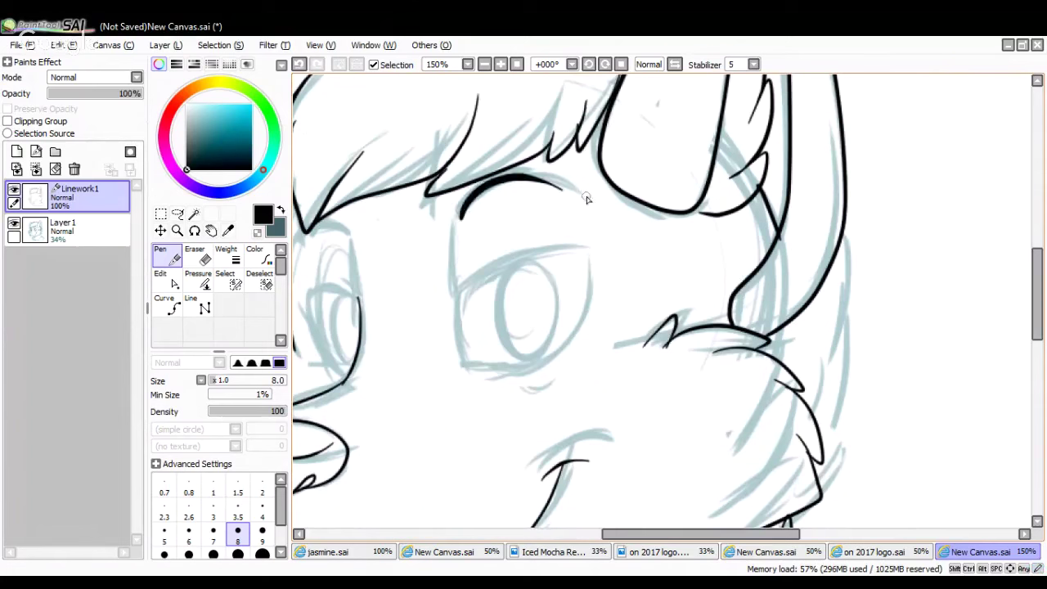
drag(461, 213, 465, 369)
mouse_move(508, 261)
mouse_down()
mouse_move(595, 249)
mouse_move(593, 306)
mouse_move(570, 347)
mouse_move(532, 372)
mouse_move(465, 368)
mouse_up()
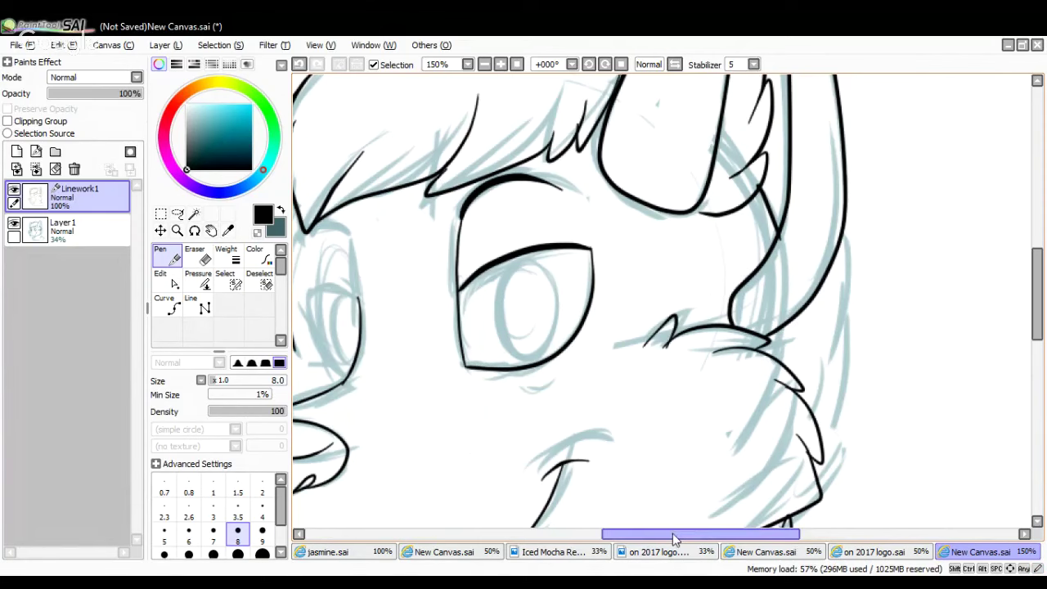
Ink the far eye's outline and lid along with the brow arch above it
drag(672, 533, 611, 533)
mouse_move(586, 301)
mouse_down()
mouse_move(537, 291)
mouse_move(546, 348)
mouse_move(567, 379)
mouse_move(583, 374)
mouse_up()
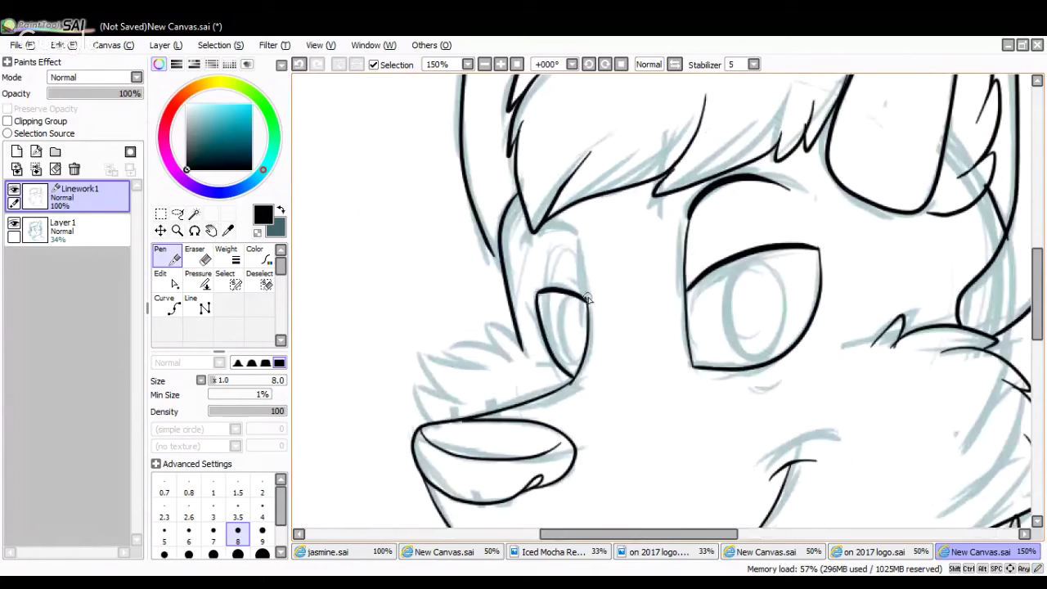
mouse_move(585, 303)
mouse_down()
mouse_move(579, 248)
mouse_move(553, 221)
mouse_move(524, 240)
mouse_up()
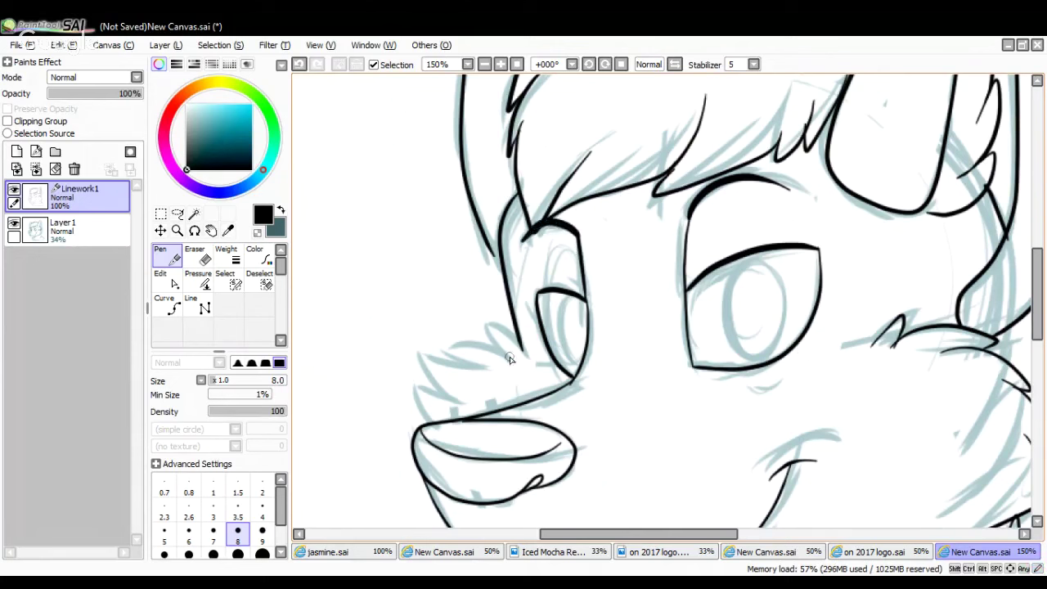
Ink the far cheek's fur tufts behind the muzzle and extend the near jawline toward the chin
mouse_move(535, 363)
mouse_down()
mouse_move(503, 328)
mouse_move(519, 357)
mouse_move(489, 337)
mouse_move(469, 347)
mouse_move(510, 357)
mouse_move(430, 357)
mouse_move(435, 377)
mouse_move(468, 406)
mouse_move(449, 421)
mouse_up()
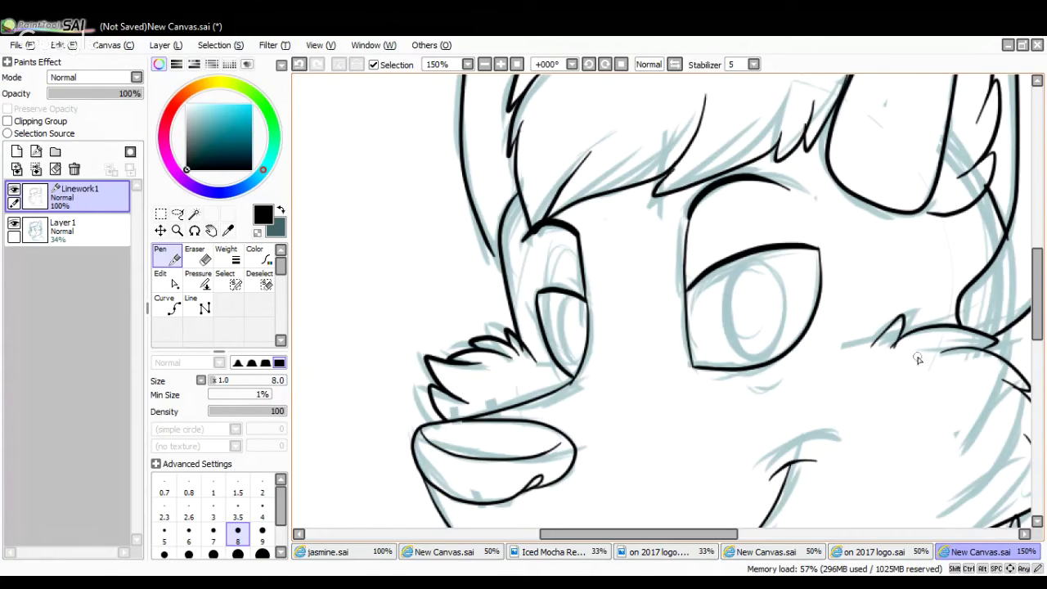
drag(1044, 274, 1038, 321)
drag(767, 427, 842, 407)
Ink the jagged hair outline behind the neck, from the shoulder up to the base of the near ear
click(485, 64)
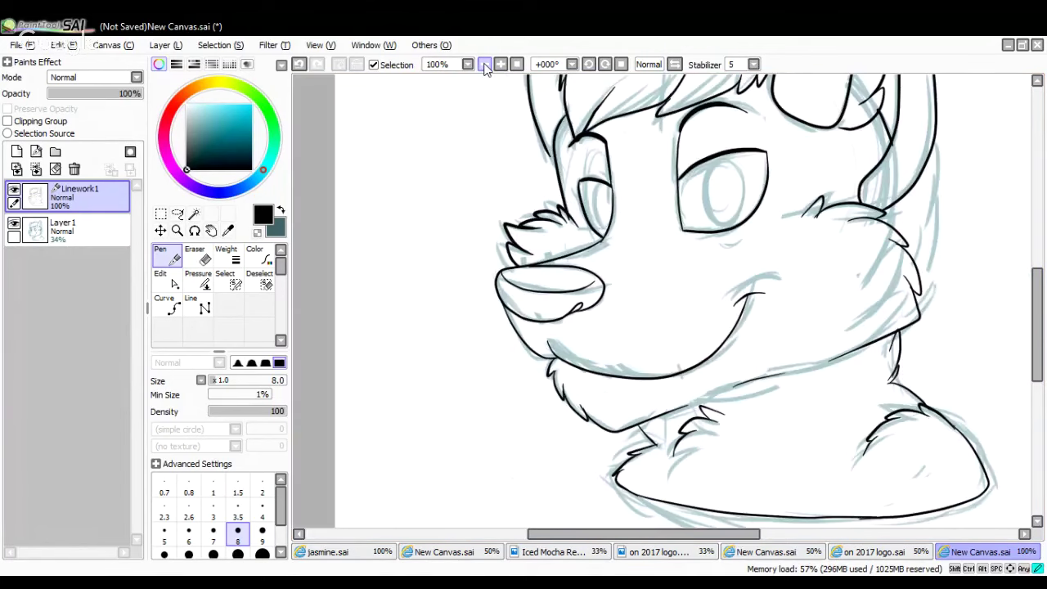
click(485, 65)
click(485, 65)
click(485, 65)
click(500, 65)
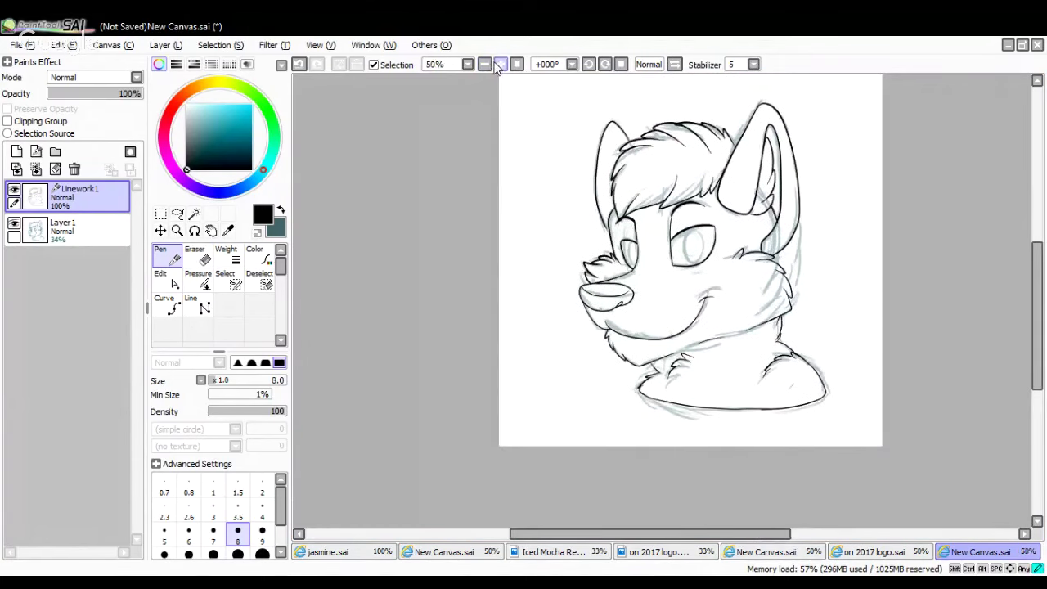
click(499, 65)
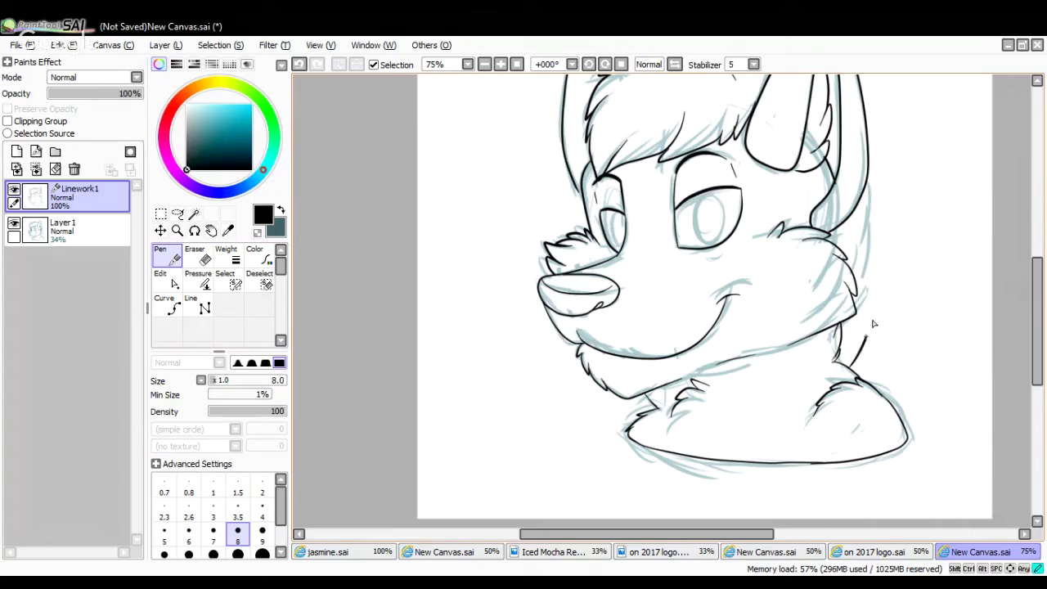
mouse_move(870, 326)
mouse_down()
mouse_move(858, 345)
mouse_move(884, 246)
mouse_move(873, 270)
mouse_move(876, 198)
mouse_move(881, 246)
mouse_up()
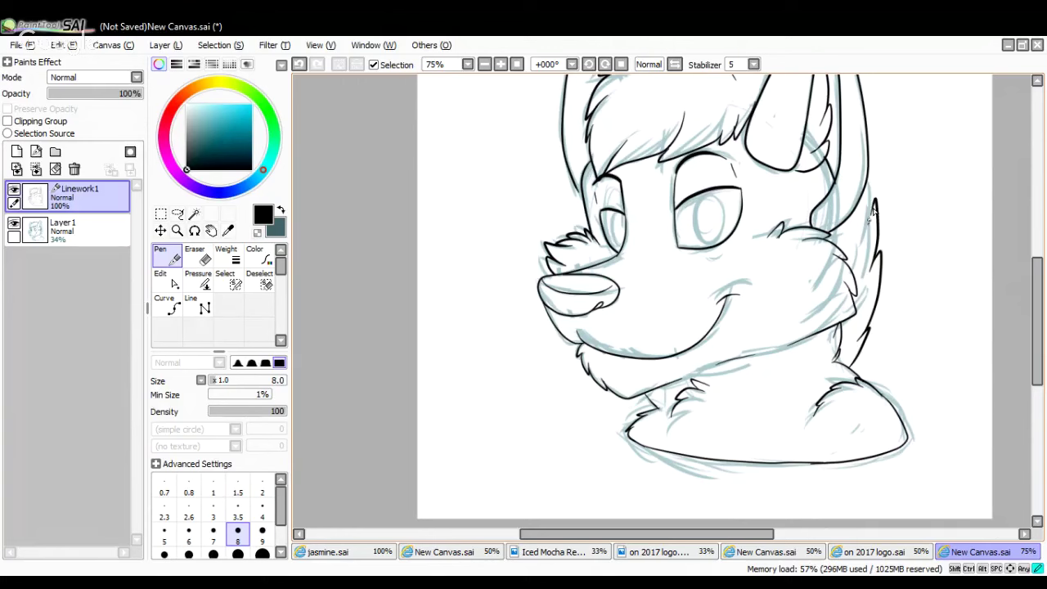
drag(1036, 290, 1042, 249)
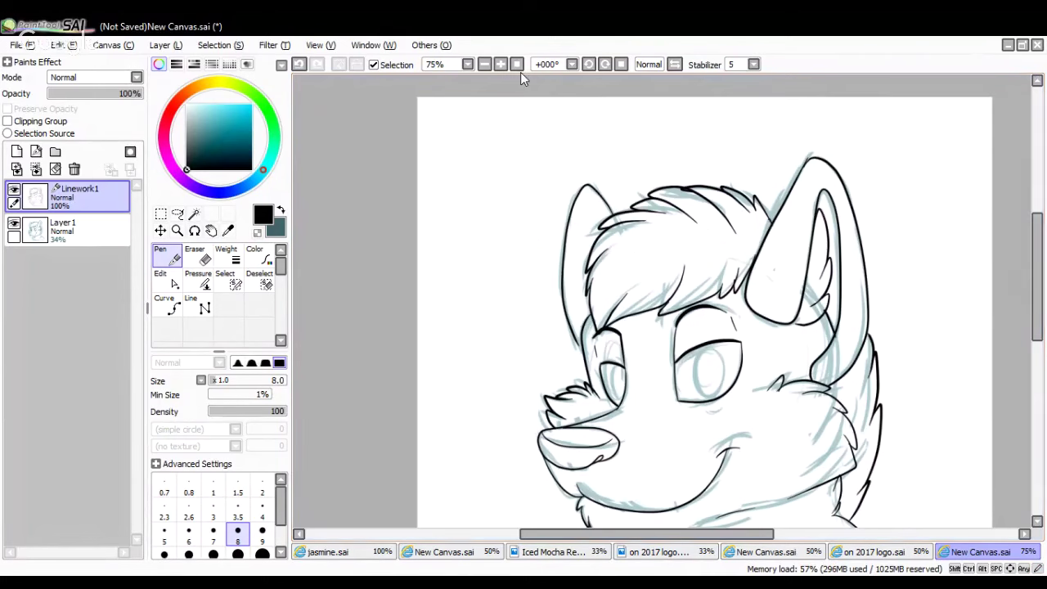
click(501, 64)
click(485, 64)
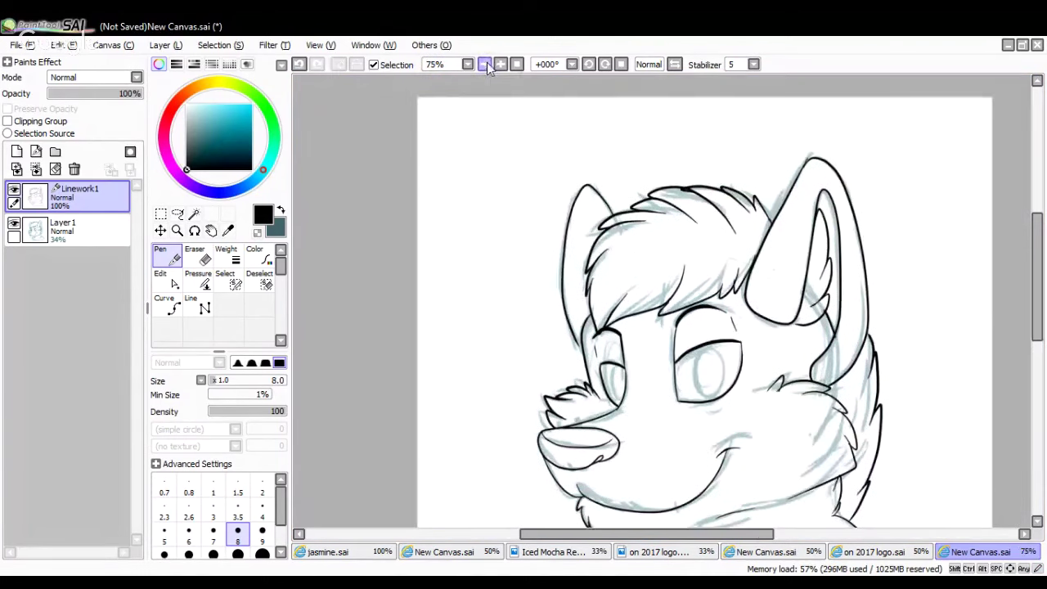
Test the inked outline for gaps by selecting the background around the head with the Magic Wand, and undo the selection
click(195, 214)
click(453, 239)
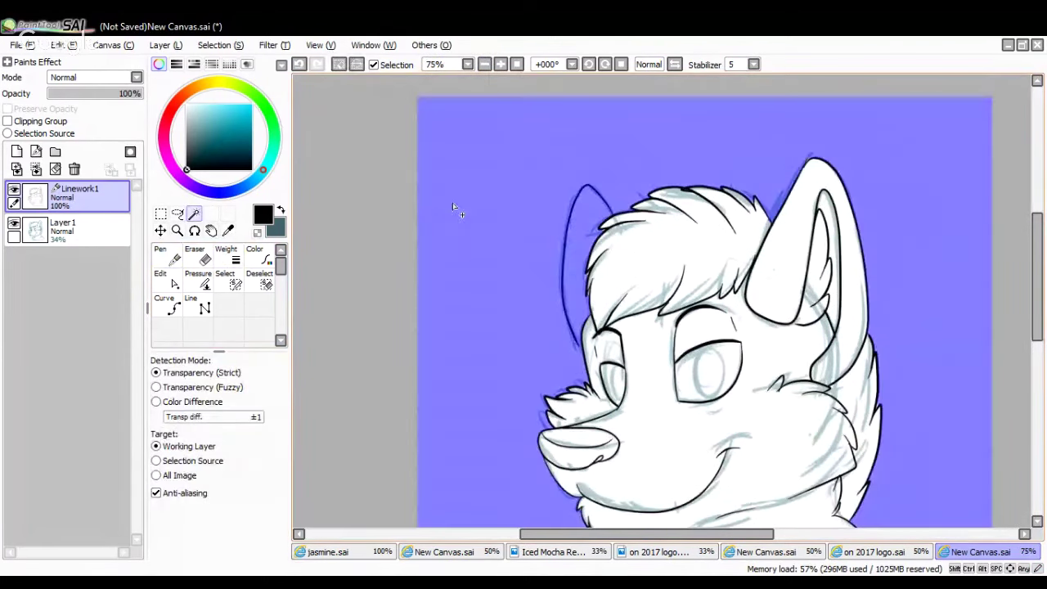
click(298, 65)
key(n)
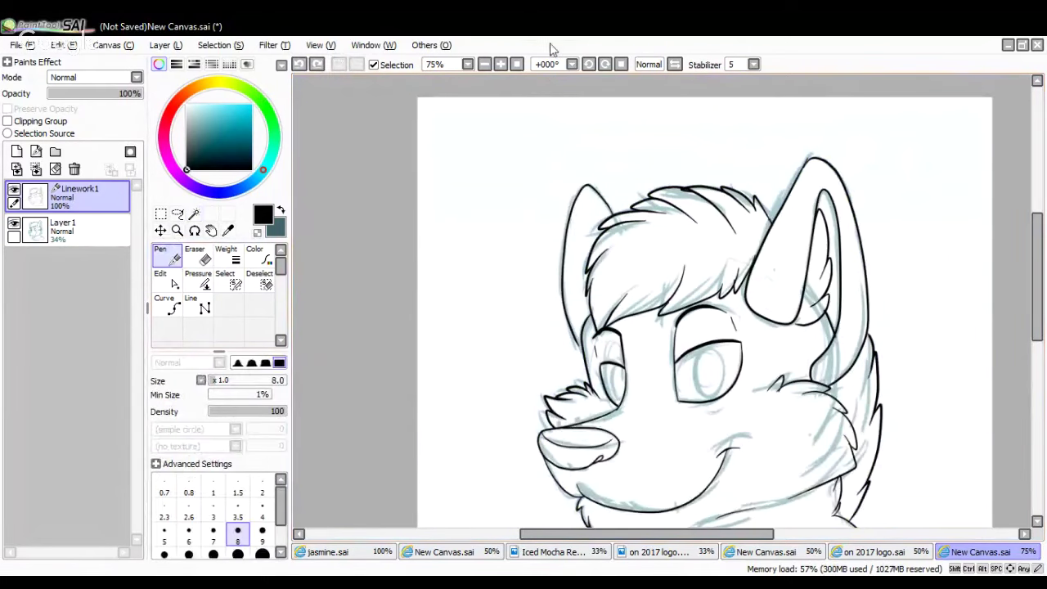
Extend the far ear's outer line down to the head to close the gap in the outline
click(503, 64)
click(503, 65)
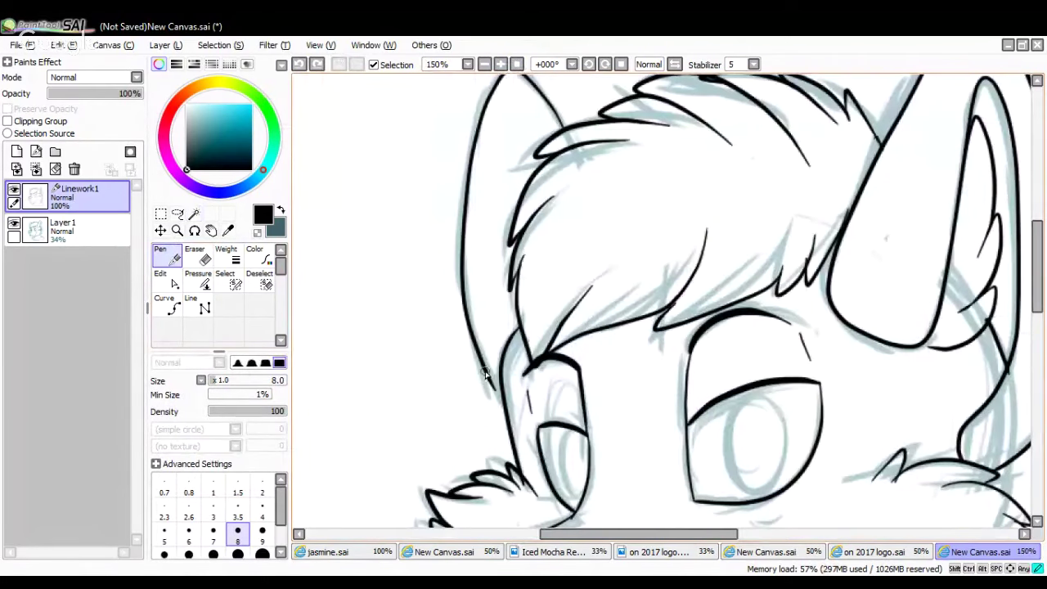
click(484, 64)
click(485, 64)
Recheck the whole outline for leaks with a Magic Wand selection of the background, and undo that selection
key(w)
click(522, 230)
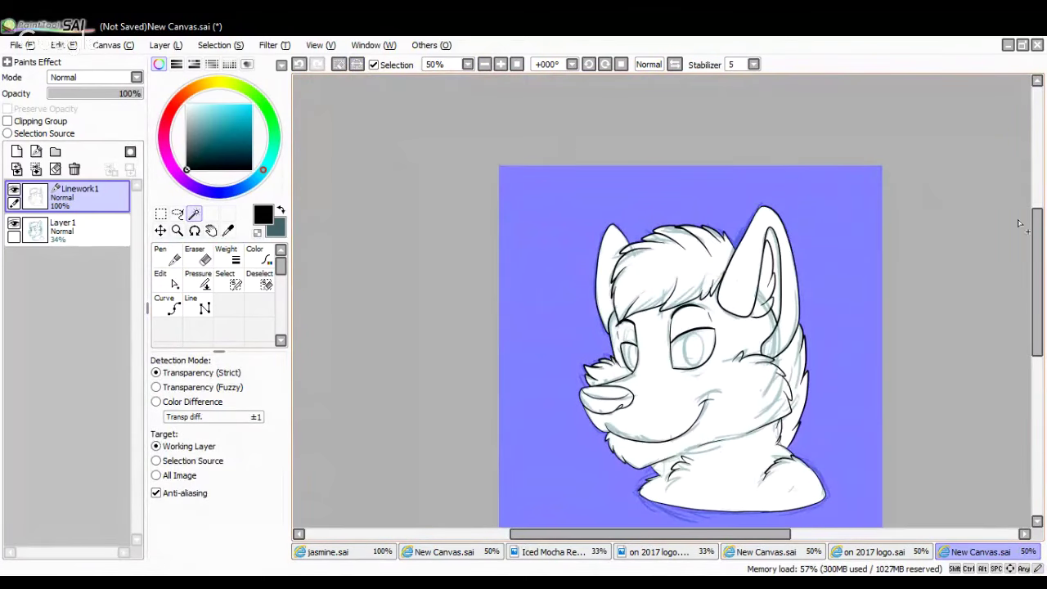
drag(1034, 261, 1034, 286)
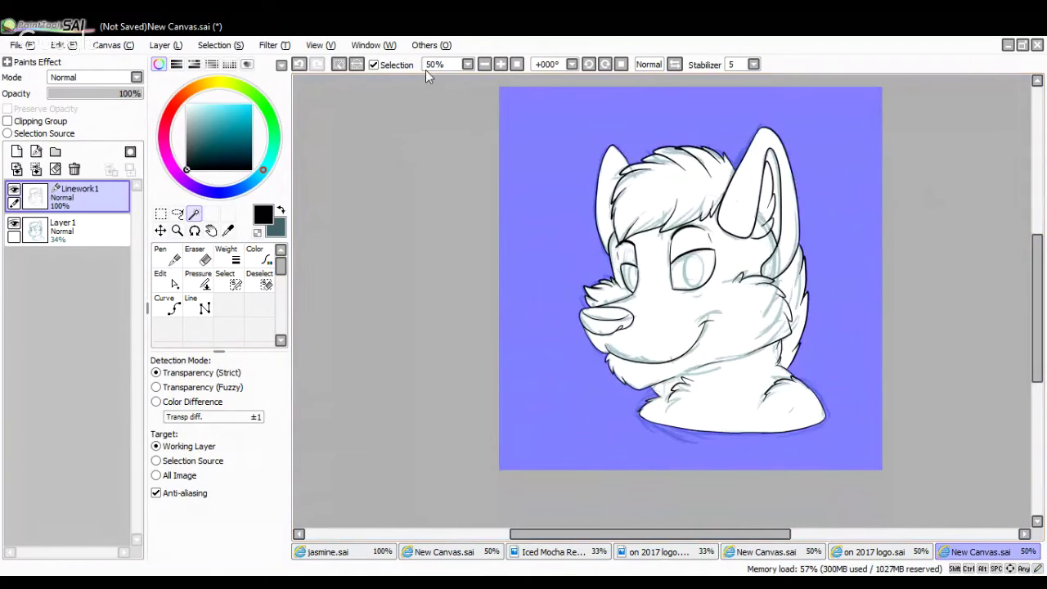
click(485, 64)
click(485, 65)
click(310, 63)
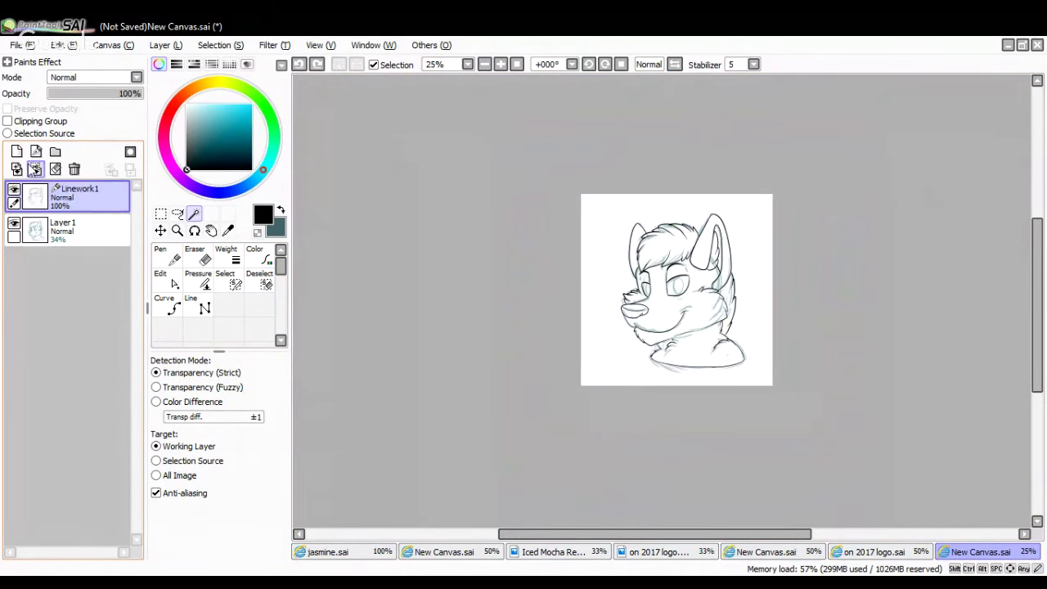
Add a raster layer beneath Linework1, merge the linework down into it, and delete the sketch layer
click(17, 152)
click(74, 199)
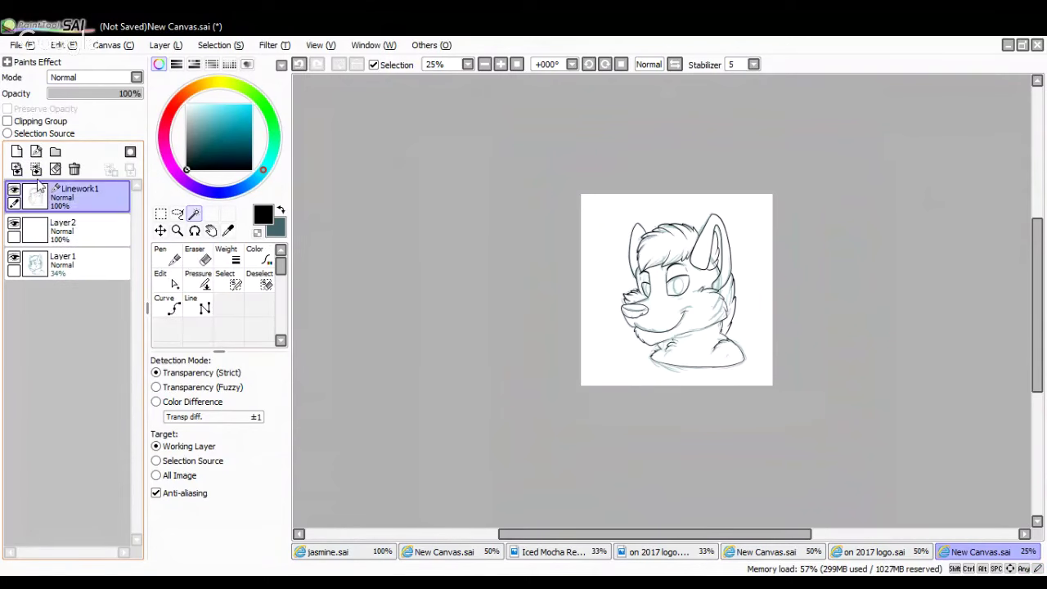
click(36, 169)
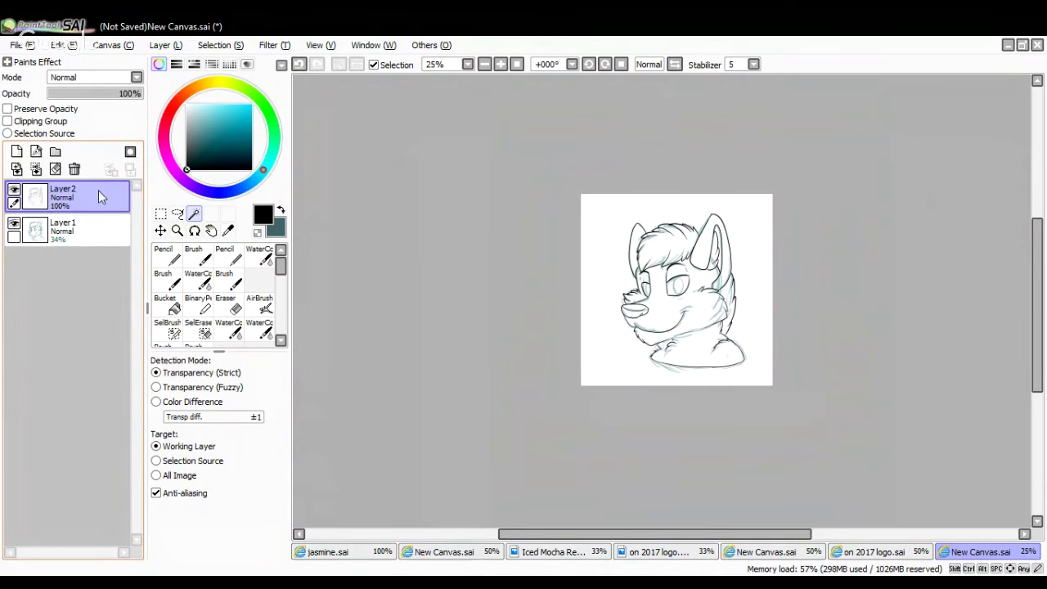
drag(65, 230, 73, 169)
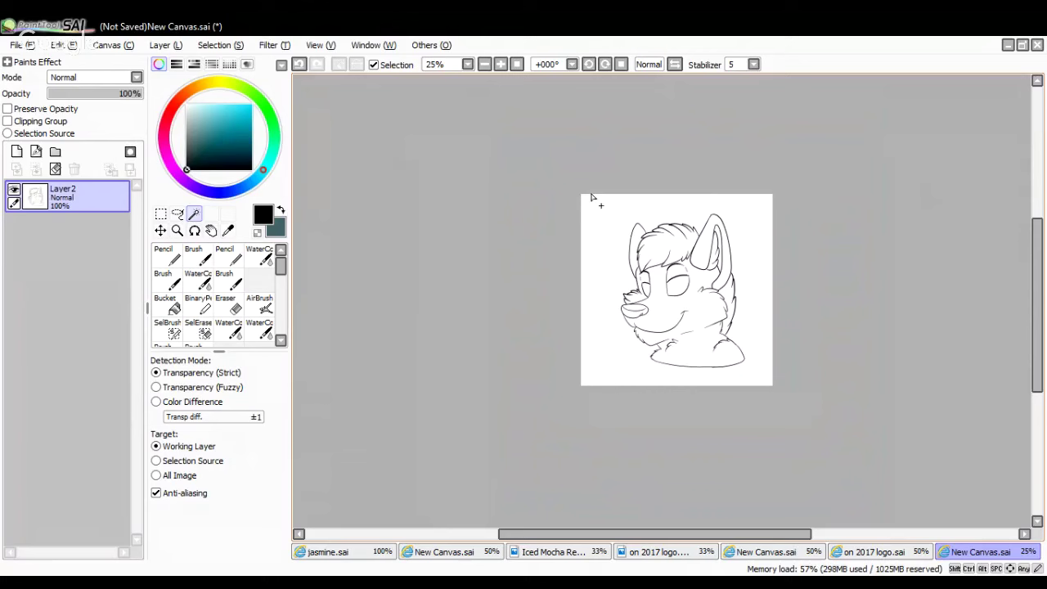
Select the whole linework layer and transform it, stretching the drawing taller and wider so it nearly fills the canvas height
click(162, 213)
key(ctrl+a)
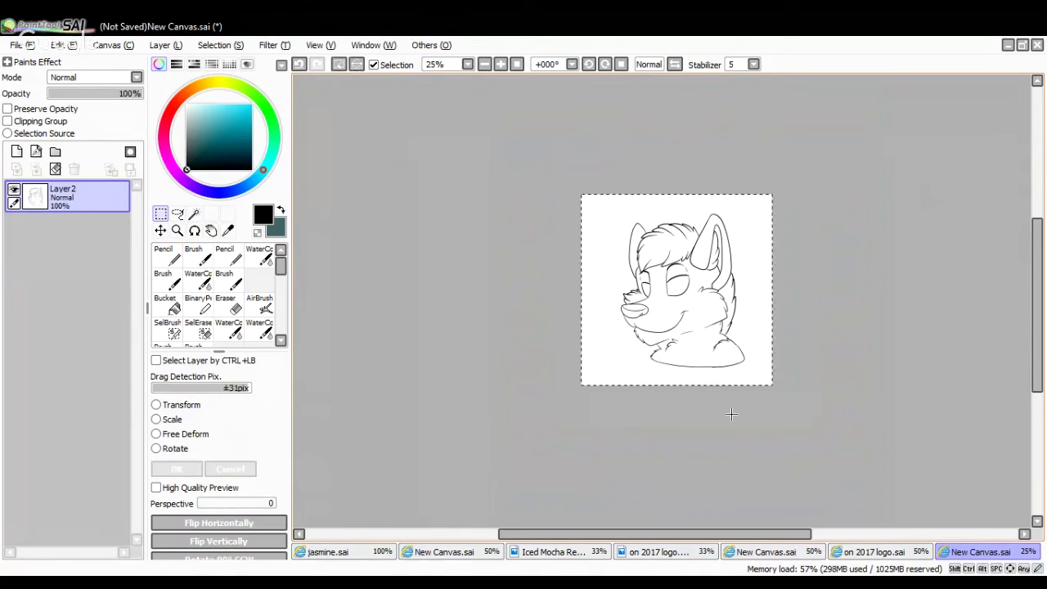
key(ctrl+t)
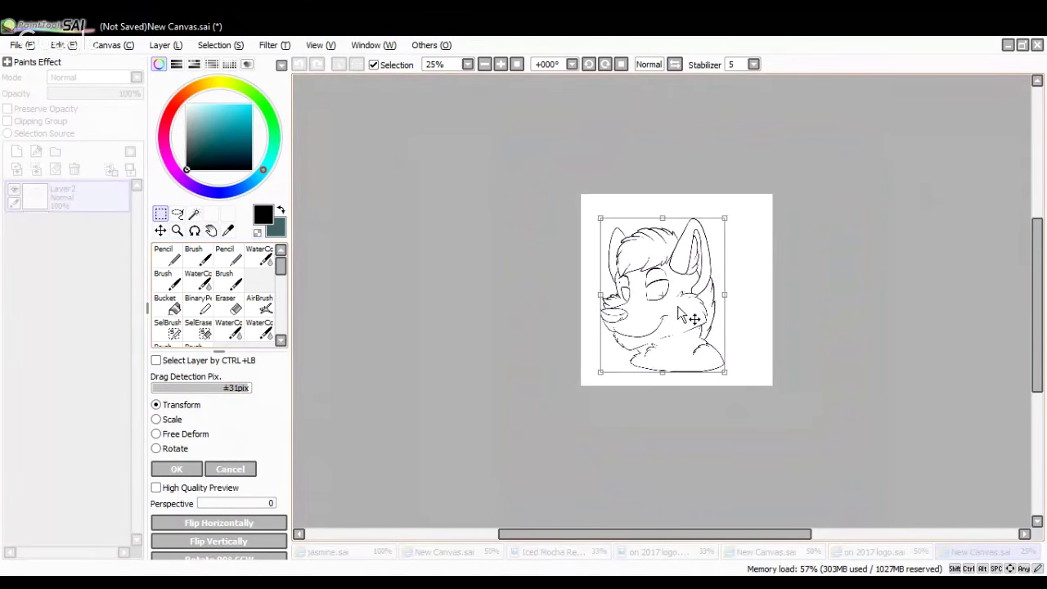
drag(665, 220, 666, 201)
drag(729, 292, 745, 284)
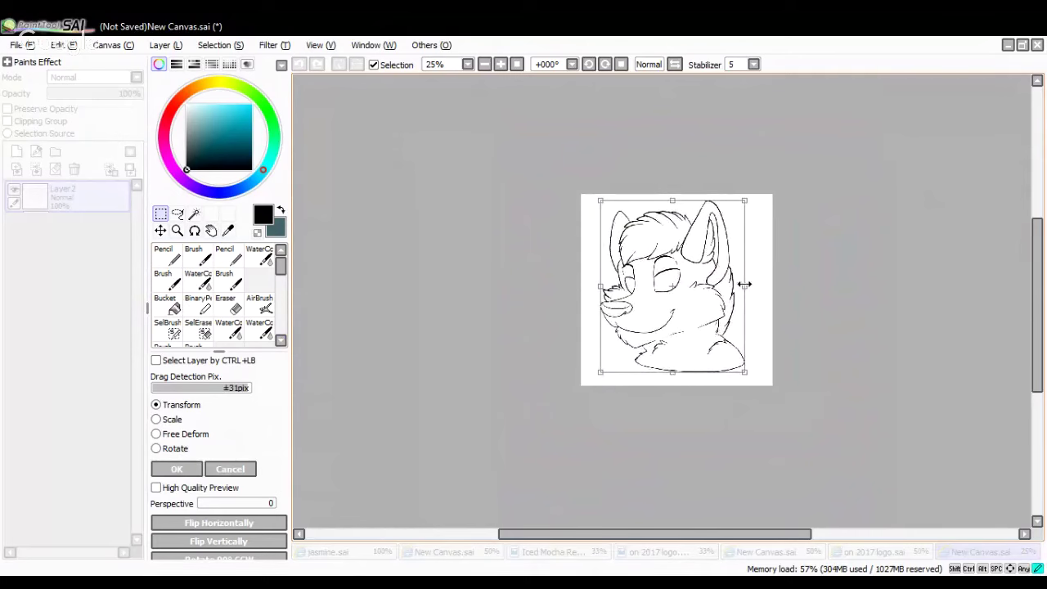
drag(673, 372, 672, 379)
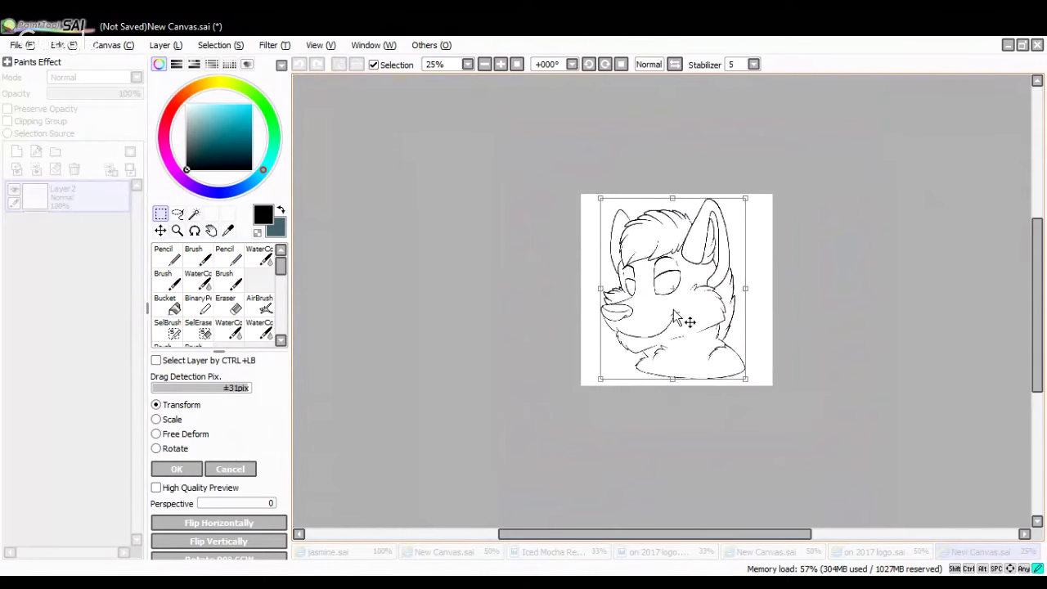
drag(675, 315, 676, 314)
click(176, 469)
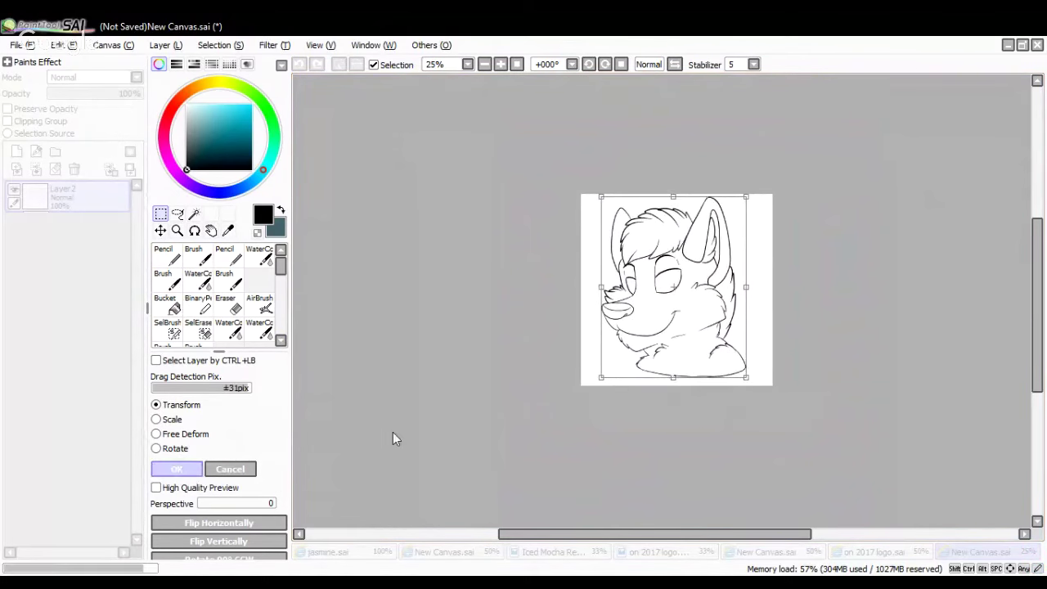
Add a new layer beneath the linework and select the character's silhouette by inverting a Magic Wand selection of the background
click(17, 152)
drag(69, 229, 69, 197)
click(194, 214)
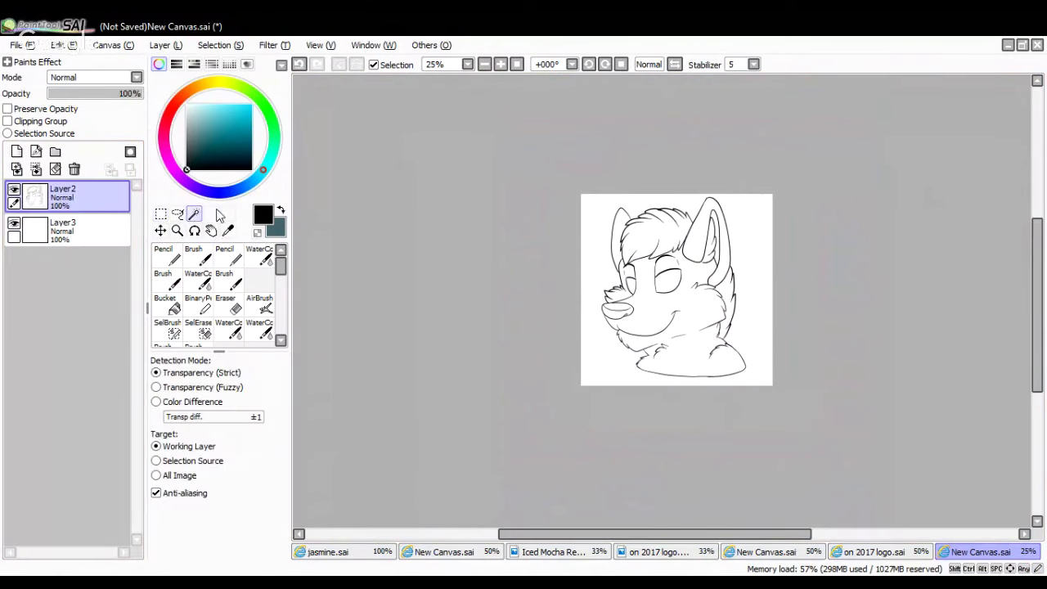
click(611, 239)
click(356, 66)
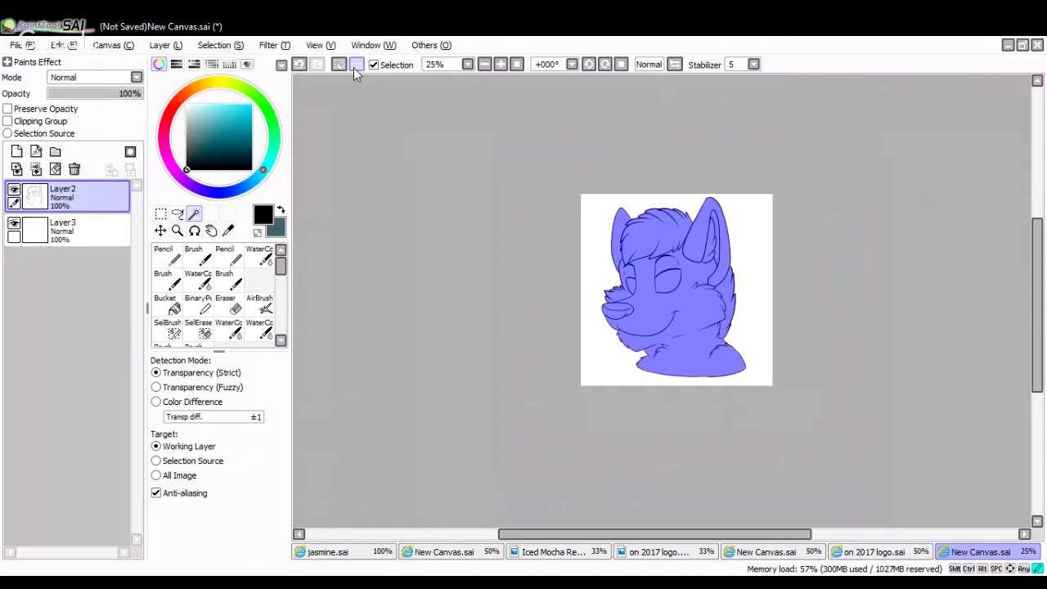
click(161, 214)
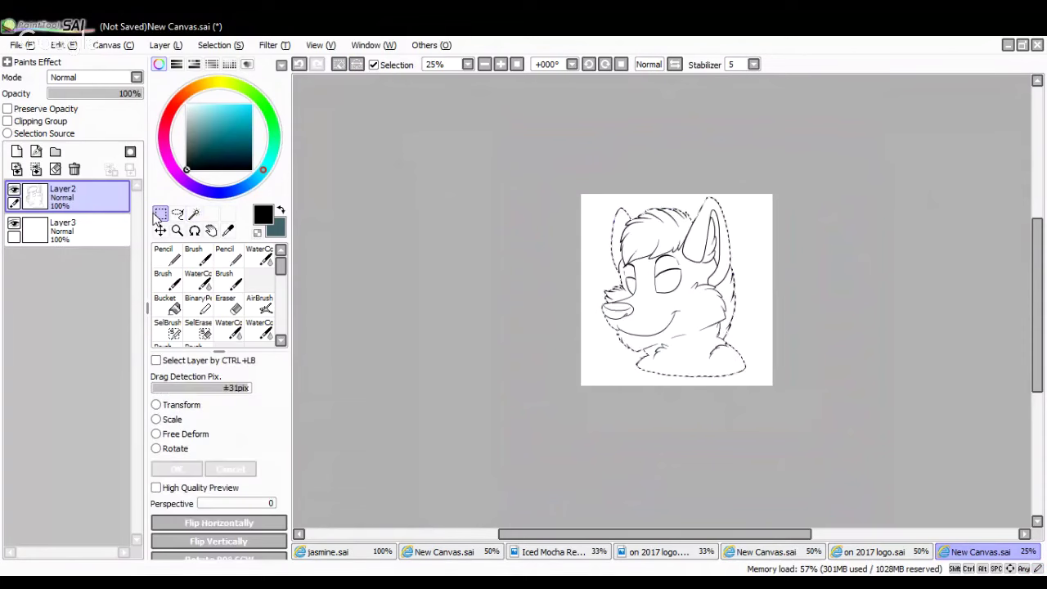
Sample the dark red fur colour from the reference illustration and fill the selected silhouette with it on Layer3
click(65, 231)
click(228, 230)
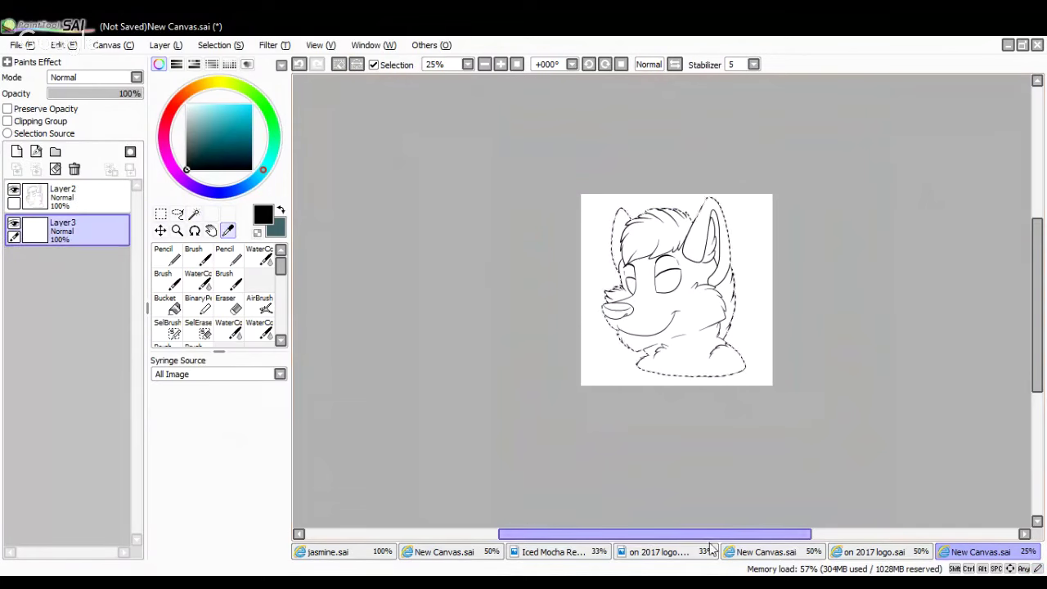
click(479, 558)
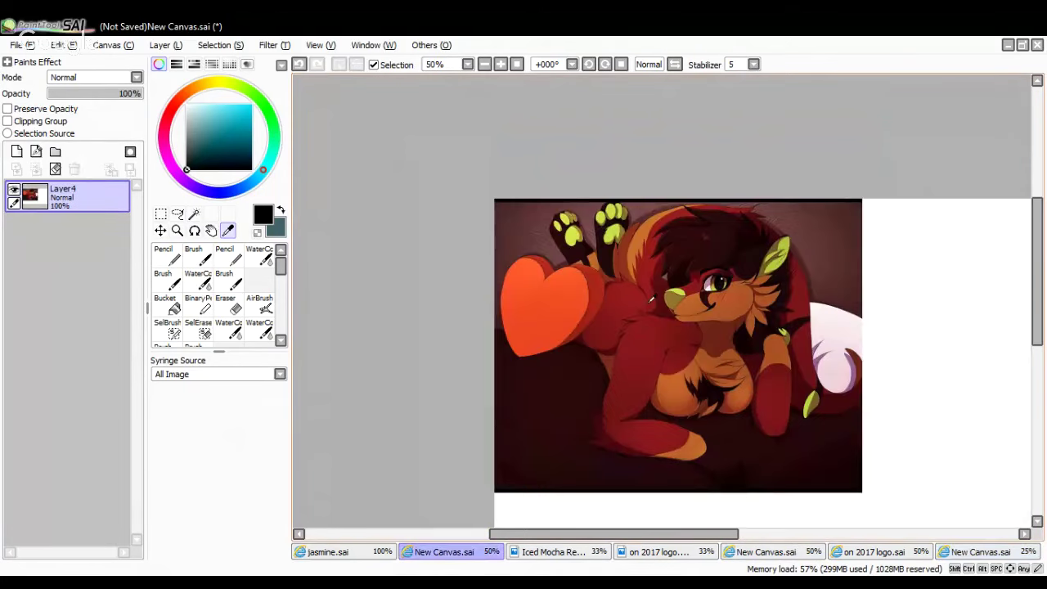
click(696, 282)
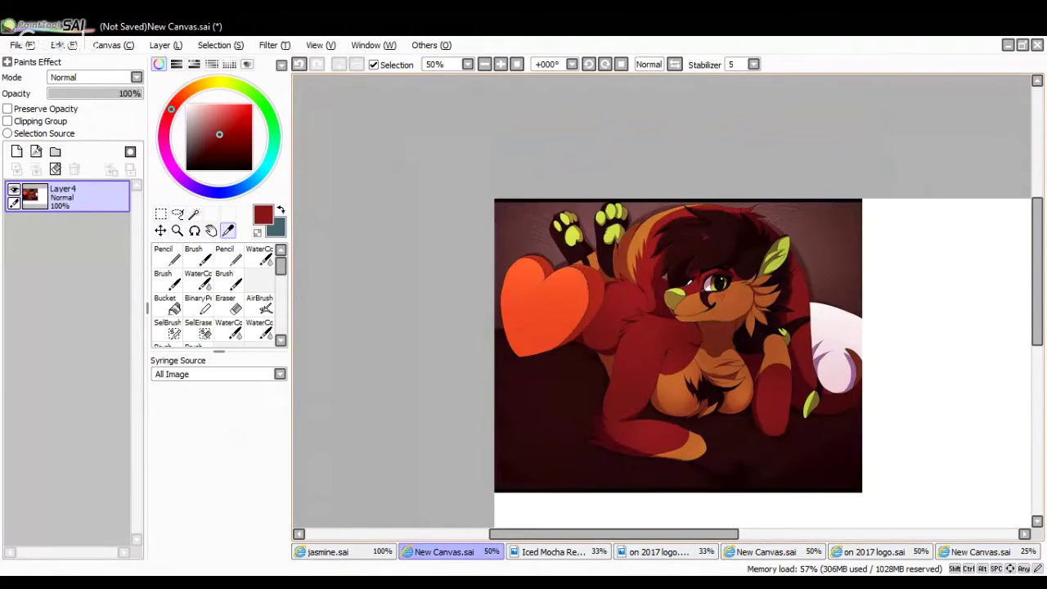
click(164, 255)
click(951, 552)
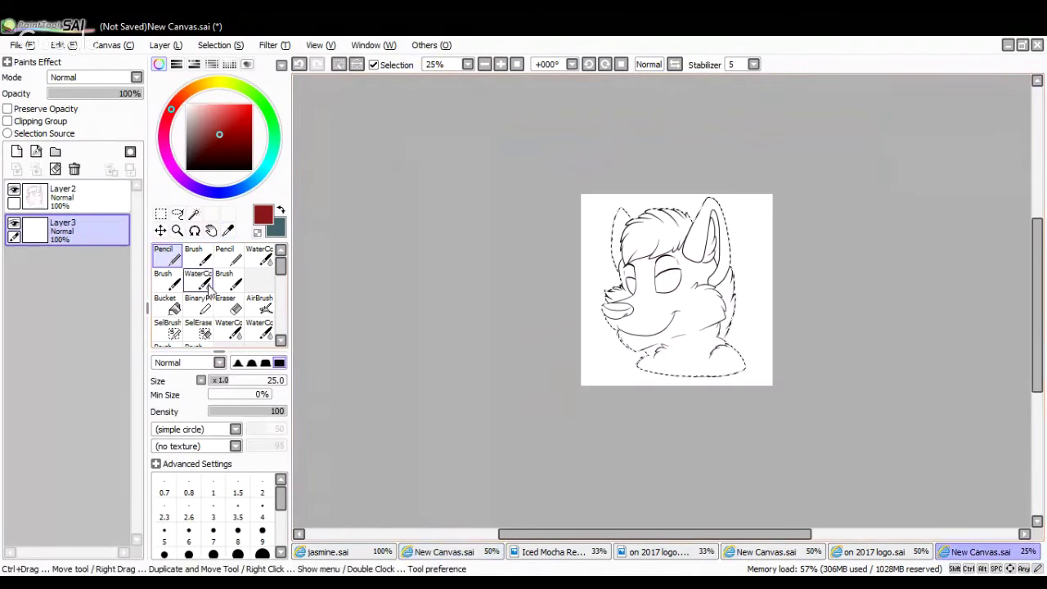
click(166, 305)
click(700, 323)
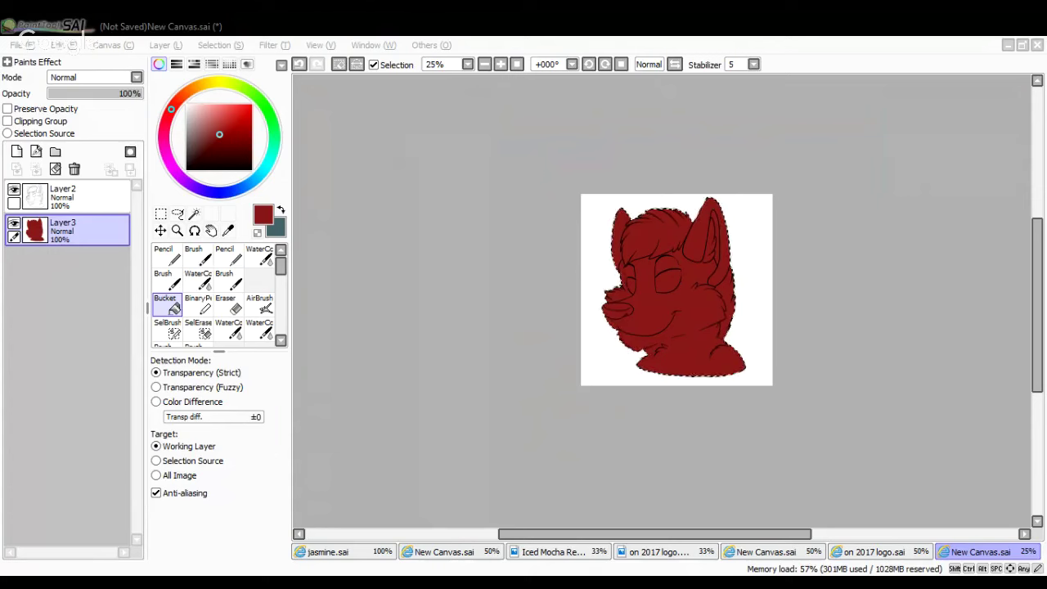
View the Iced Mocha Reindeer artwork for reference and return to the canine's canvas
click(81, 37)
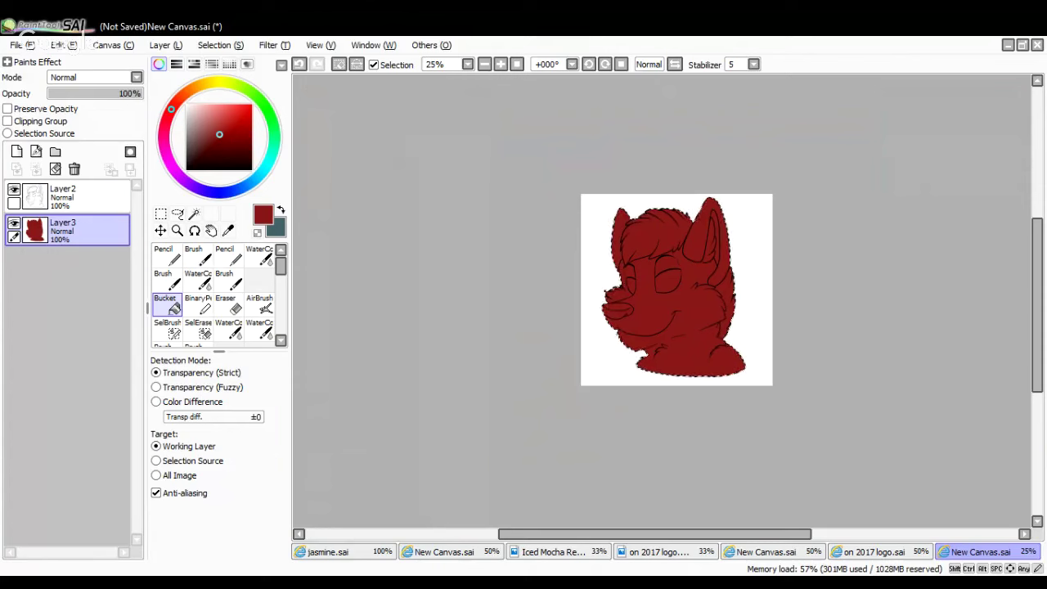
click(540, 552)
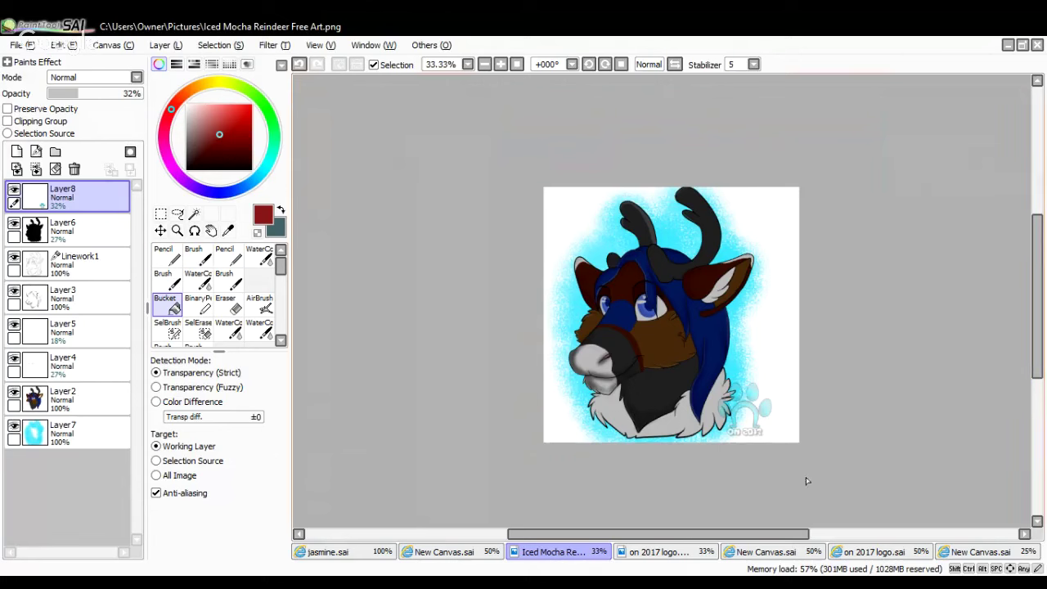
click(984, 554)
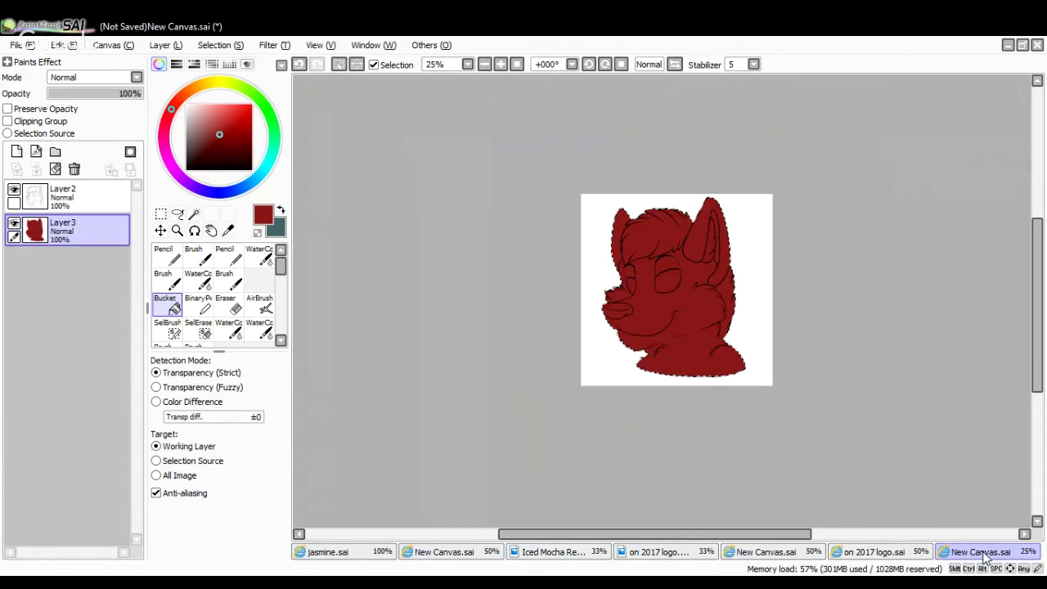
Paint the inside of both eyes solid white with the Pencil at size 25
click(167, 258)
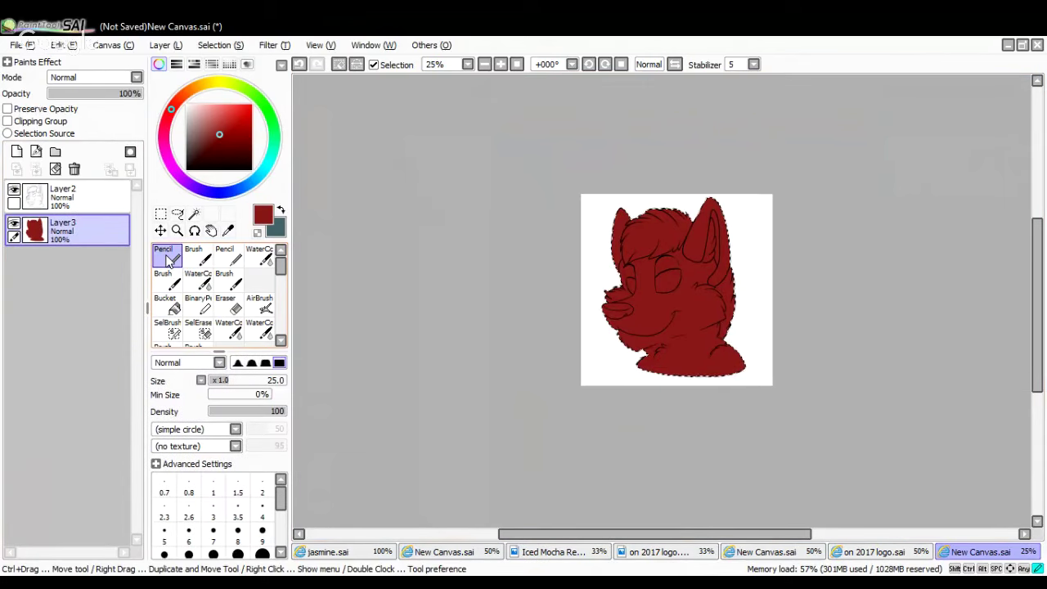
scroll(636, 178, up, 4)
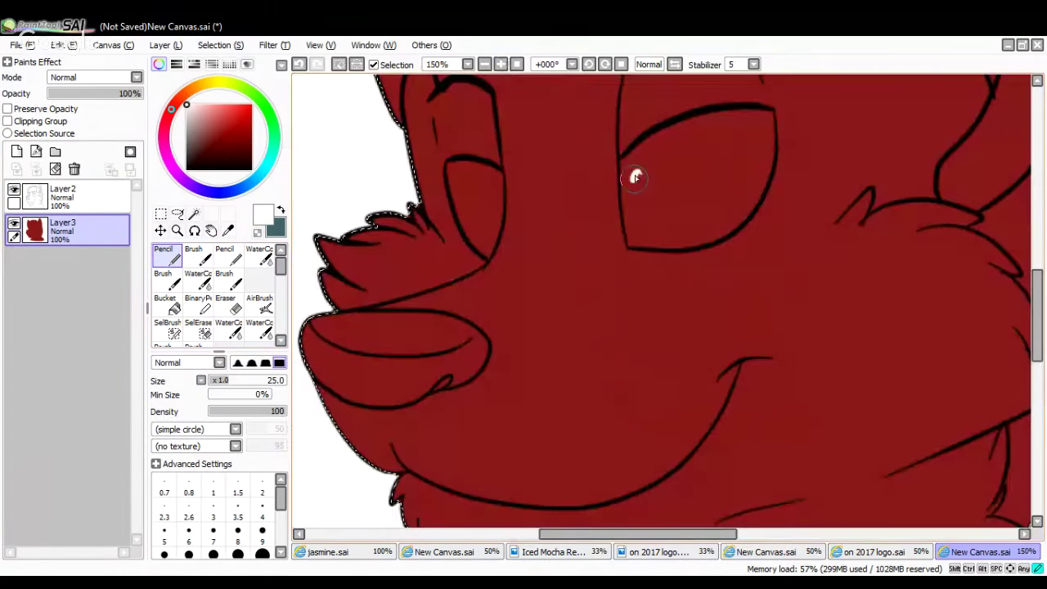
mouse_move(636, 178)
mouse_down()
mouse_move(627, 163)
mouse_move(655, 140)
mouse_move(773, 117)
mouse_up()
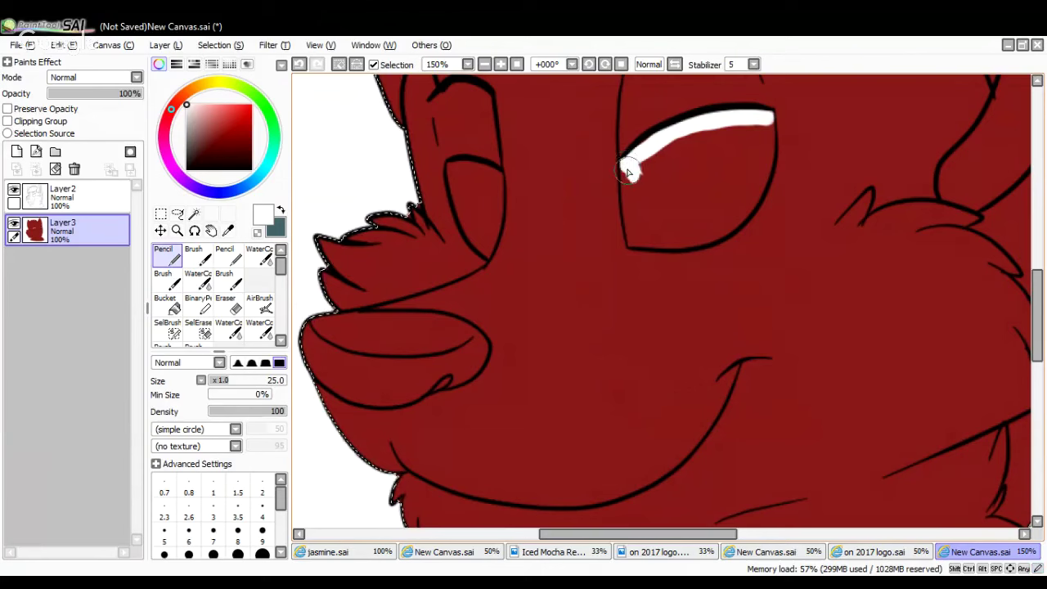
drag(625, 167, 630, 247)
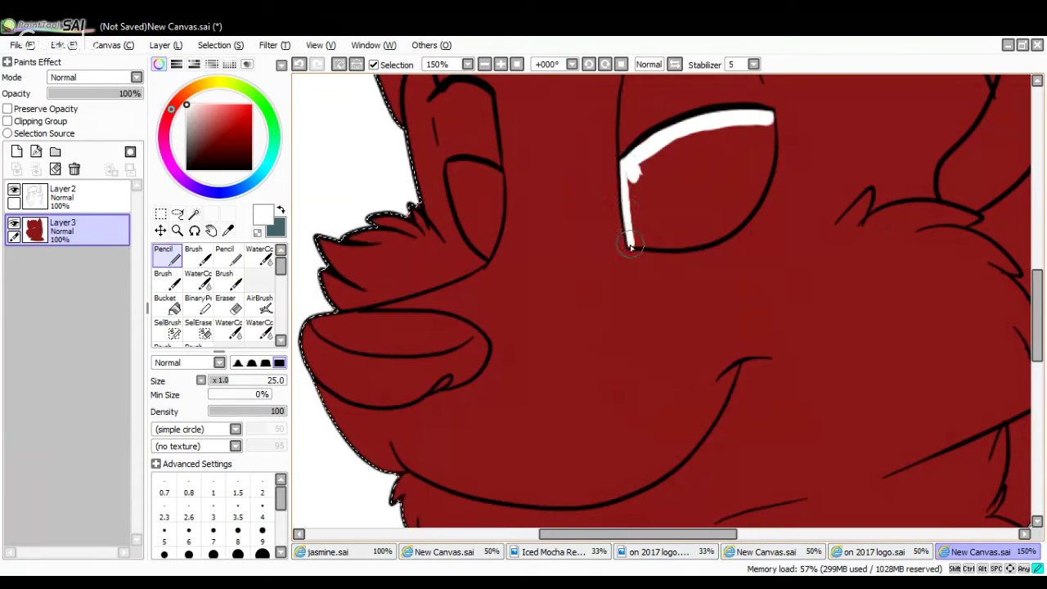
mouse_move(761, 123)
mouse_down()
mouse_move(757, 192)
mouse_move(721, 234)
mouse_move(627, 245)
mouse_up()
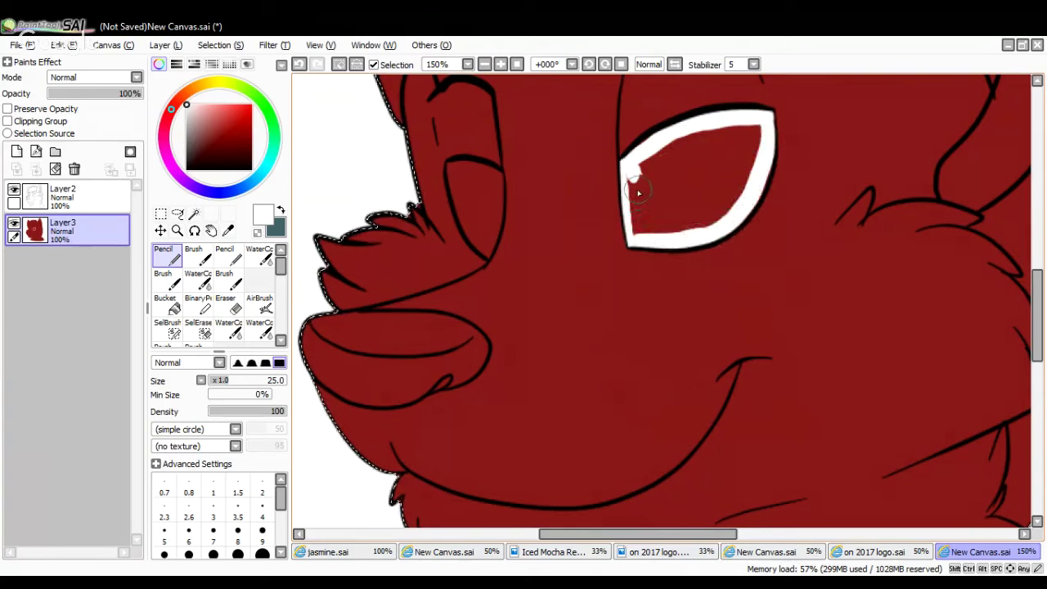
mouse_move(652, 180)
mouse_down()
mouse_move(635, 211)
mouse_move(667, 166)
mouse_move(673, 203)
mouse_move(677, 145)
mouse_move(646, 159)
mouse_move(650, 148)
mouse_move(664, 143)
mouse_move(679, 190)
mouse_move(692, 154)
mouse_move(721, 140)
mouse_move(741, 156)
mouse_move(752, 131)
mouse_move(741, 179)
mouse_move(666, 224)
mouse_move(704, 213)
mouse_move(764, 161)
mouse_move(731, 229)
mouse_up()
mouse_move(501, 173)
mouse_down()
mouse_move(452, 167)
mouse_move(466, 225)
mouse_move(484, 247)
mouse_move(458, 206)
mouse_move(471, 188)
mouse_move(459, 198)
mouse_move(457, 176)
mouse_move(499, 177)
mouse_move(501, 226)
mouse_move(489, 252)
mouse_move(463, 180)
mouse_move(489, 238)
mouse_move(481, 225)
mouse_move(391, 236)
mouse_move(467, 227)
mouse_up()
Sample the dark red fur and paint over the white that spills past the edges of both eyes
click(228, 230)
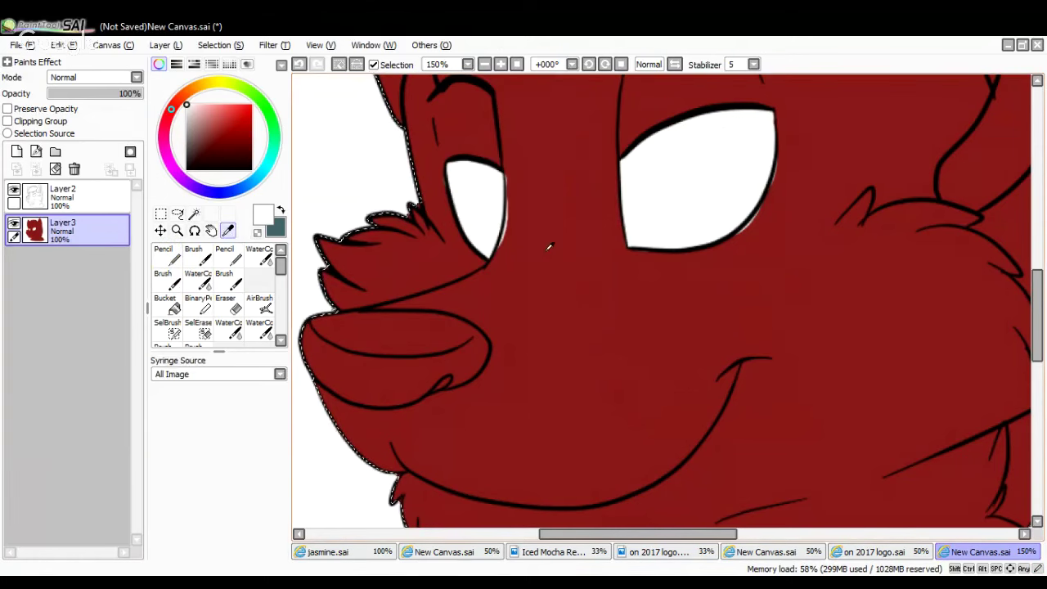
click(549, 246)
click(177, 256)
mouse_move(505, 193)
mouse_down()
mouse_move(510, 178)
mouse_move(503, 232)
mouse_up()
mouse_move(771, 204)
mouse_down()
mouse_move(739, 237)
mouse_move(778, 175)
mouse_move(774, 182)
mouse_move(773, 164)
mouse_up()
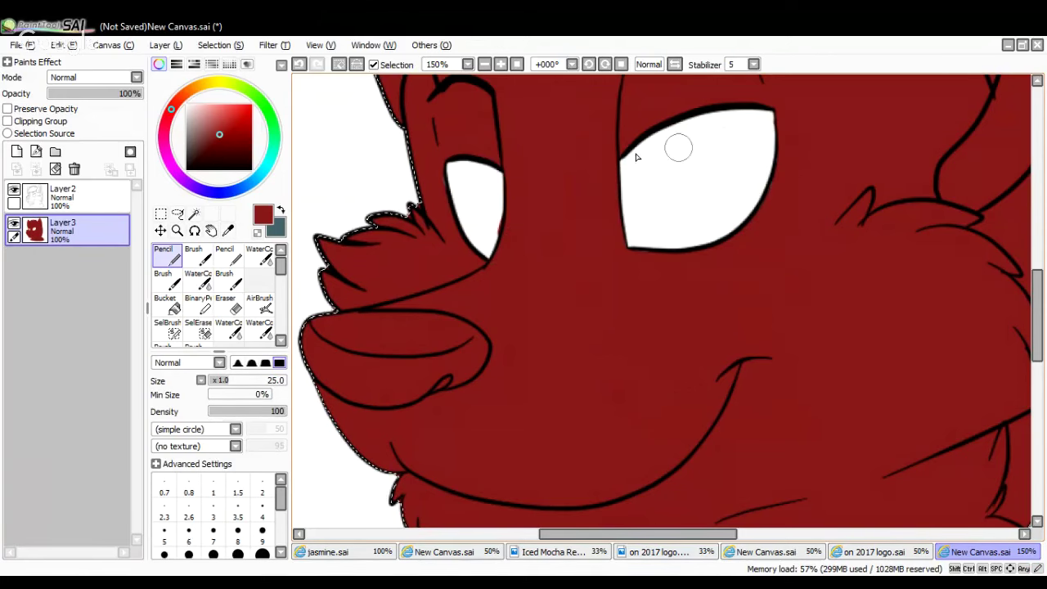
Sample the lime green of the paw pads and the ear from the reference illustration
click(228, 231)
click(444, 551)
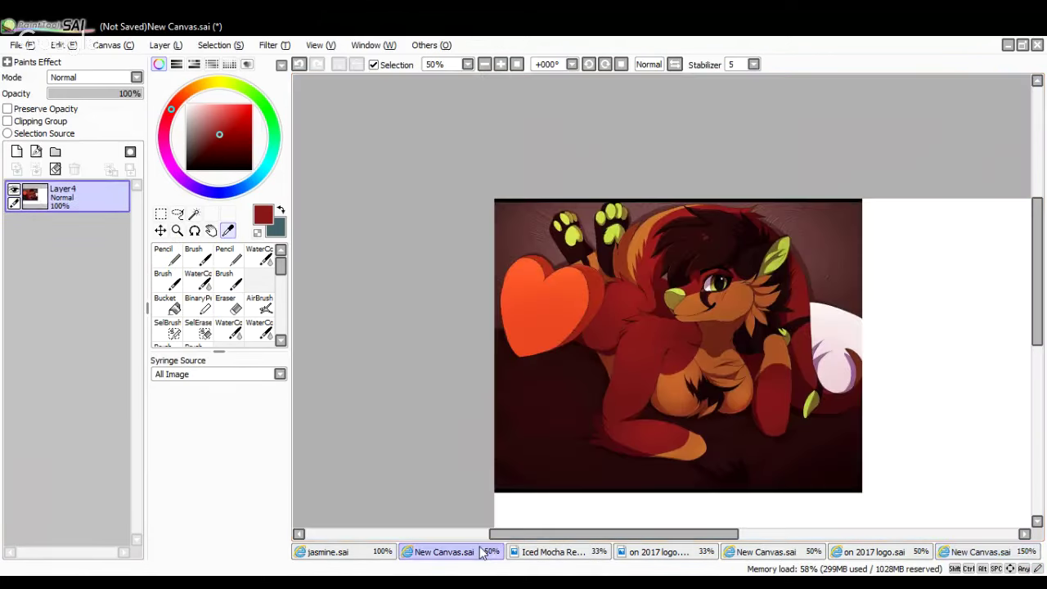
click(571, 235)
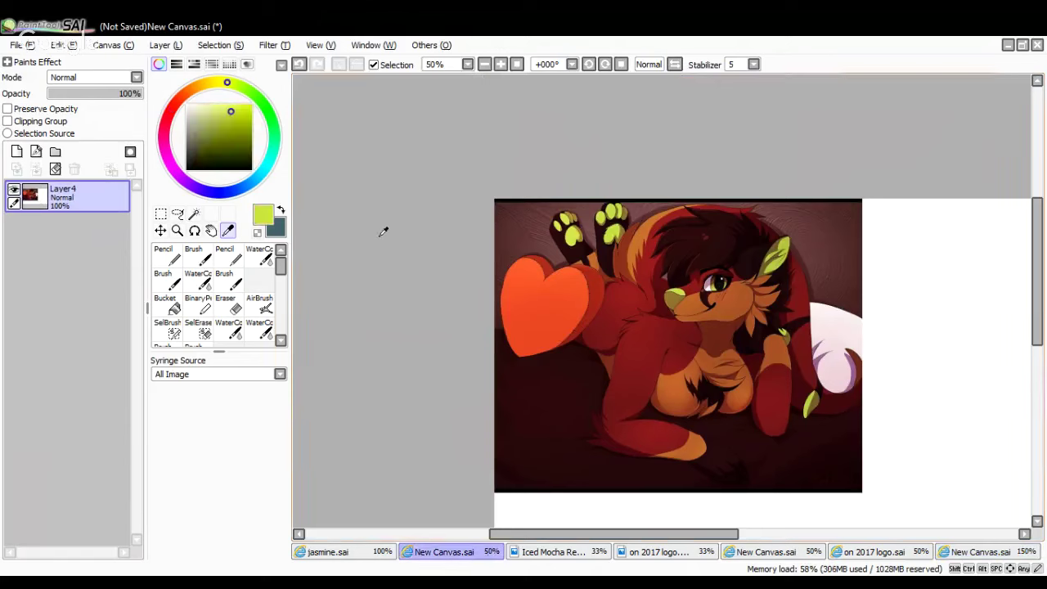
click(166, 256)
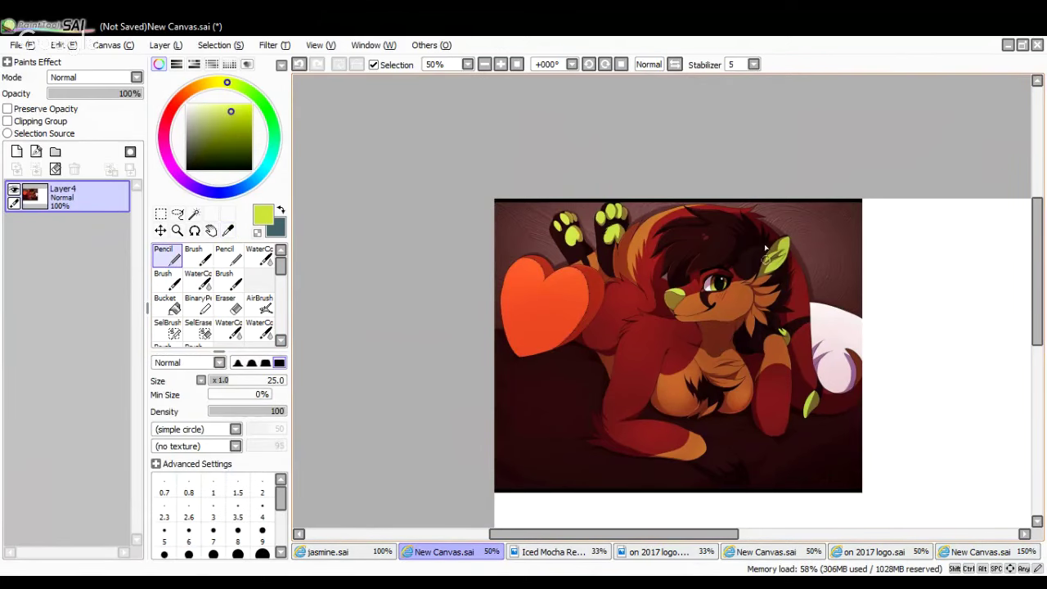
key(alt)
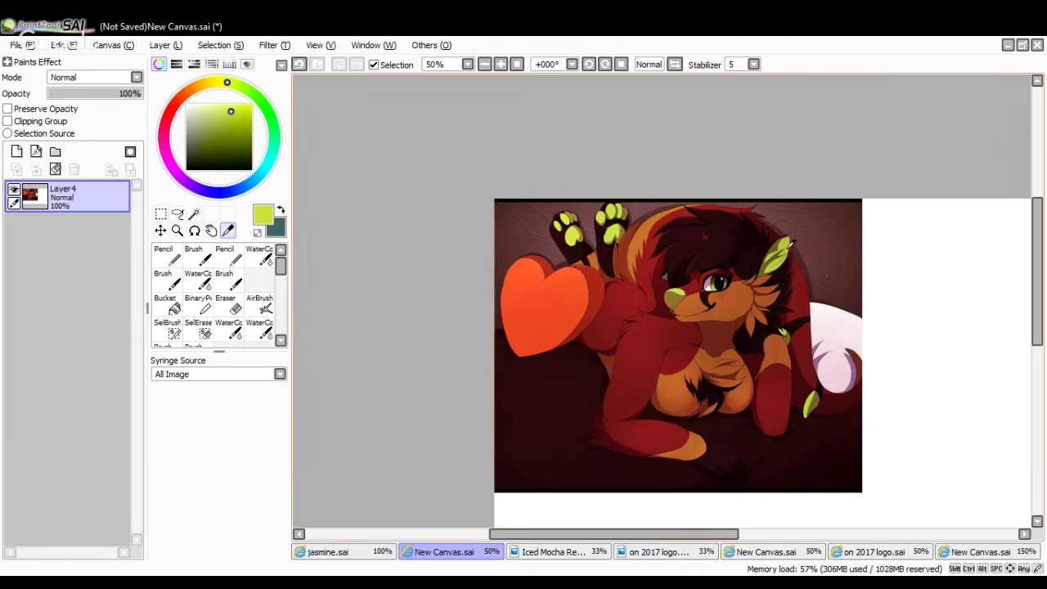
click(788, 239)
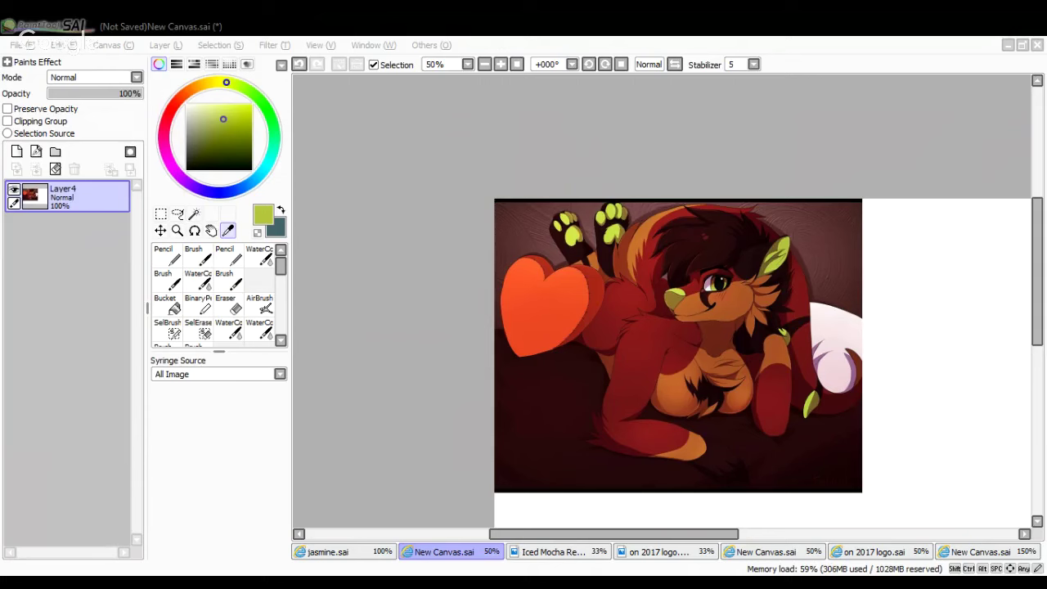
Paste the copied Christmas artwork of the two characters onto the reference canvas as a new layer
key(alt+Tab)
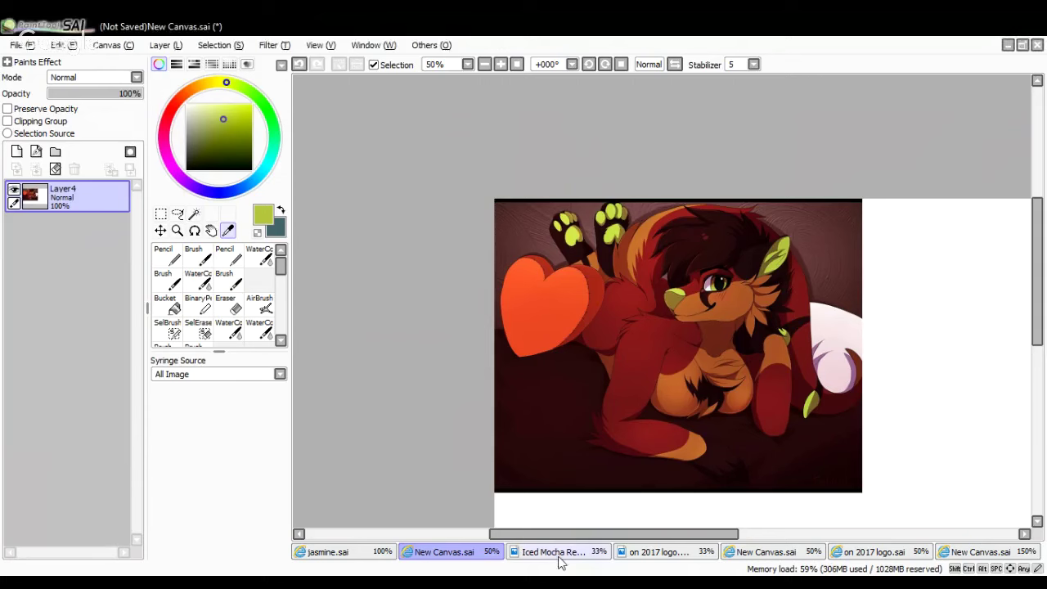
click(64, 46)
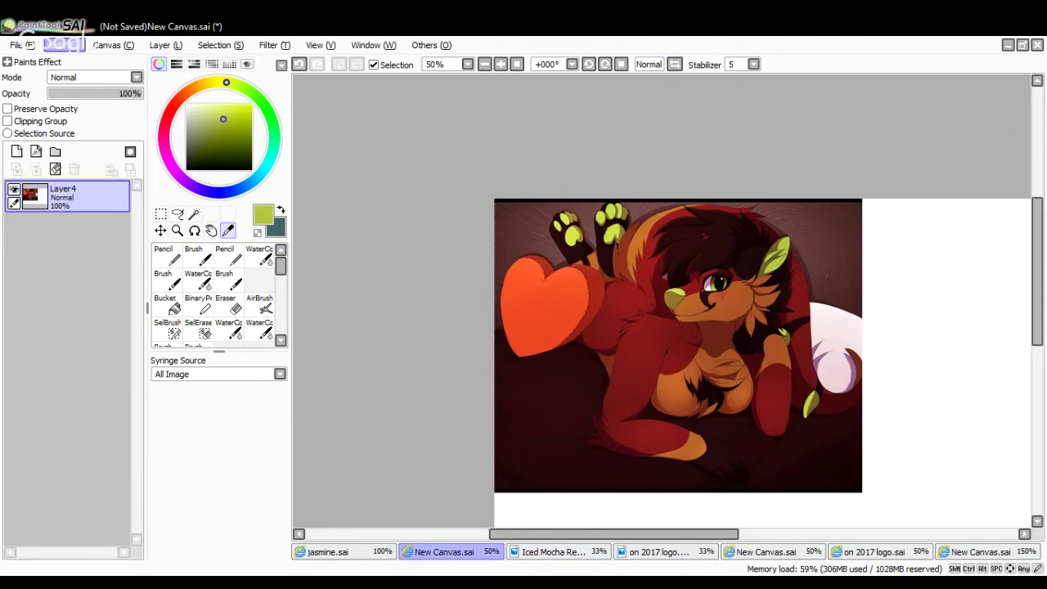
click(98, 131)
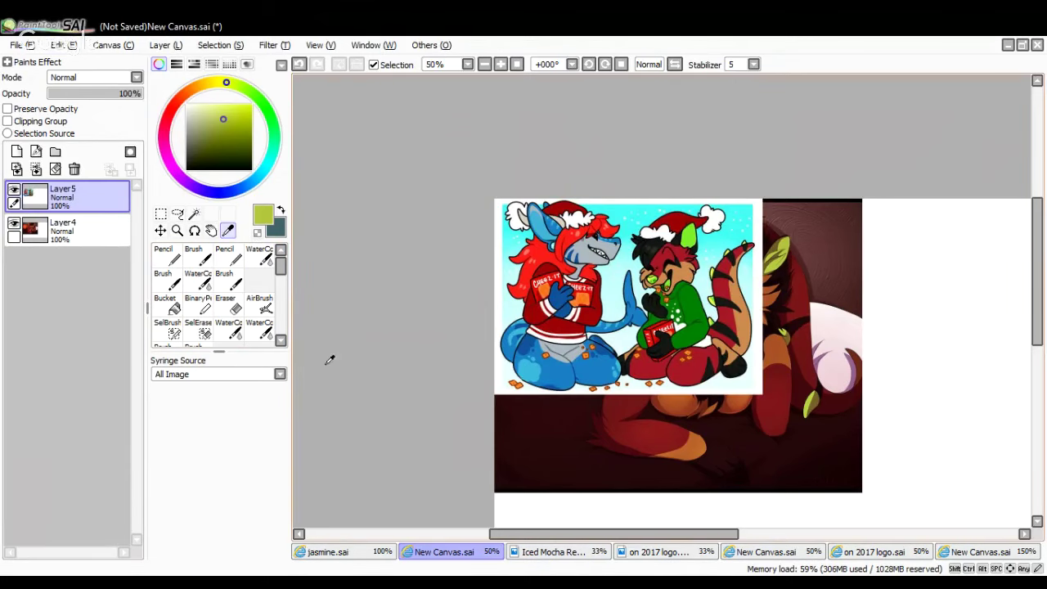
Sample the crimson fur colour from the pasted Christmas artwork and bucket-fill the whole selected silhouette with it on Layer3
click(500, 64)
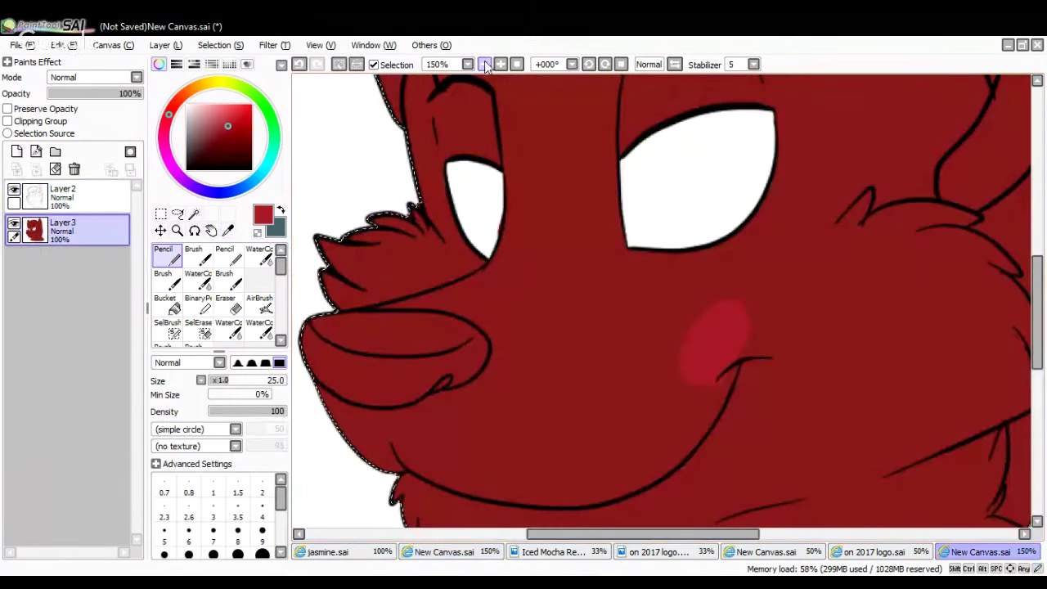
click(484, 64)
click(484, 64)
click(485, 64)
click(168, 304)
click(646, 313)
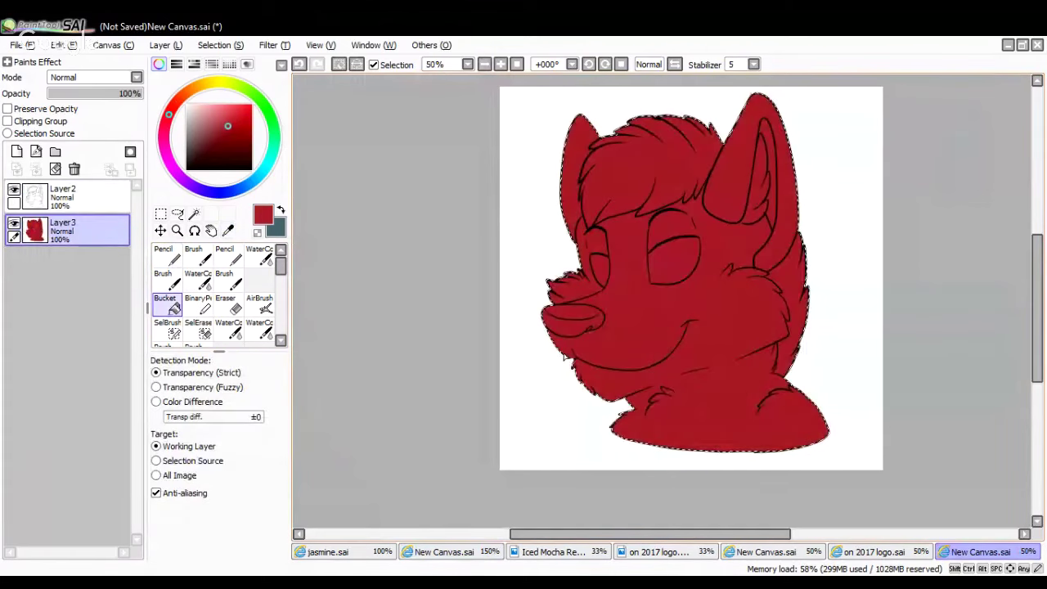
Set the colour to white and repaint the inside of both eyes with the Pencil at size 25
drag(216, 136, 187, 105)
click(168, 255)
click(501, 65)
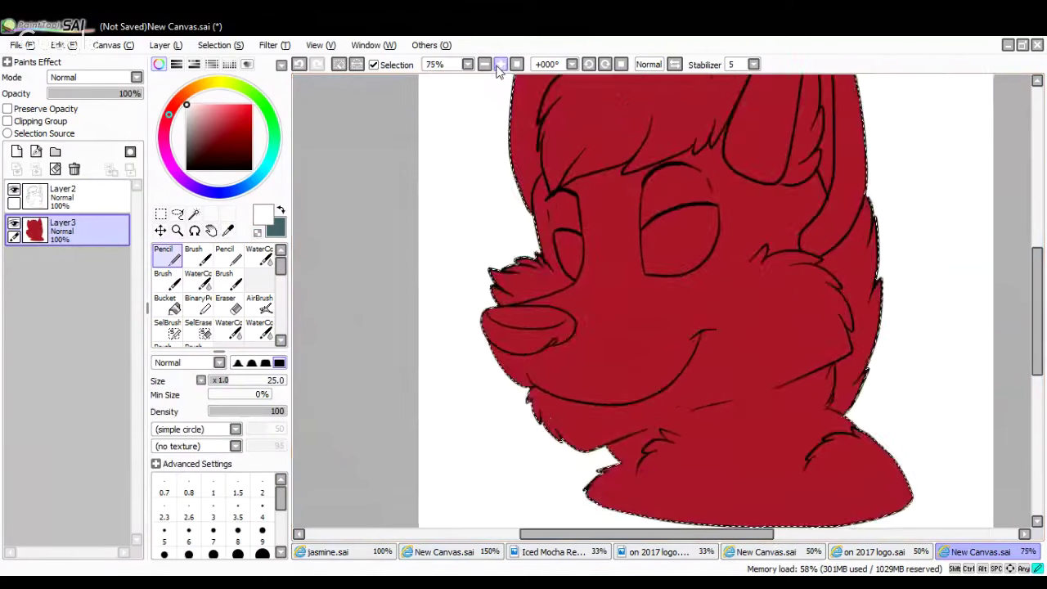
click(501, 64)
click(501, 64)
mouse_move(679, 107)
mouse_down()
mouse_move(650, 155)
mouse_move(631, 163)
mouse_move(677, 132)
mouse_move(763, 111)
mouse_move(765, 163)
mouse_move(724, 232)
mouse_move(694, 244)
mouse_move(630, 242)
mouse_move(624, 176)
mouse_move(633, 216)
mouse_move(629, 192)
mouse_move(655, 147)
mouse_move(673, 152)
mouse_move(684, 201)
mouse_move(720, 185)
mouse_move(743, 191)
mouse_move(718, 206)
mouse_move(728, 157)
mouse_move(708, 187)
mouse_move(712, 163)
mouse_move(747, 159)
mouse_up()
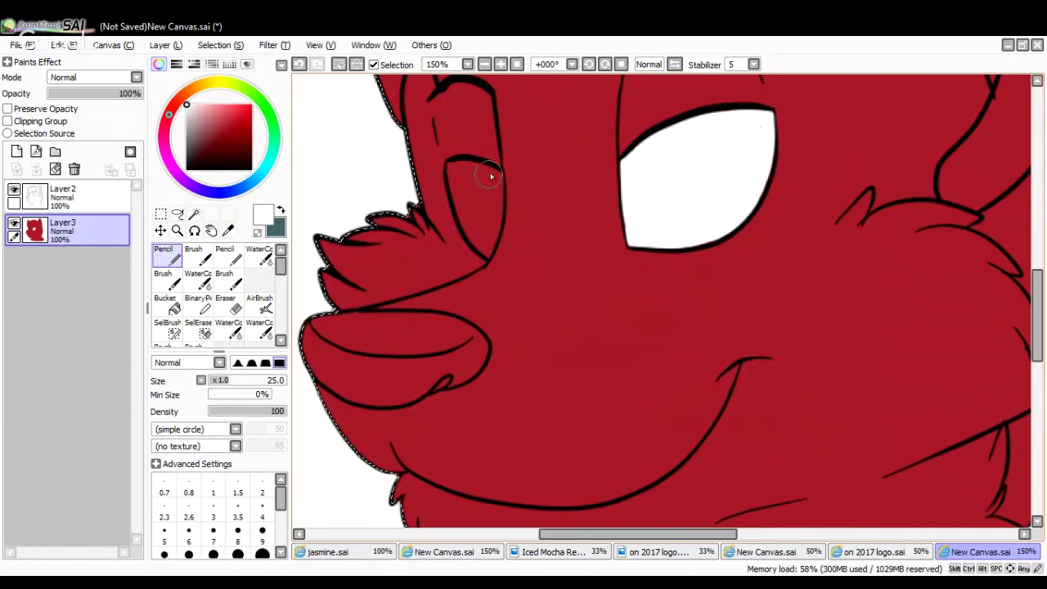
mouse_move(498, 177)
mouse_down()
mouse_move(460, 169)
mouse_move(454, 179)
mouse_move(471, 237)
mouse_move(488, 254)
mouse_move(499, 181)
mouse_move(485, 230)
mouse_move(455, 174)
mouse_up()
Sample the near-black fur colour from the Christmas artwork and paint the far ear with it on Layer3
key(alt)
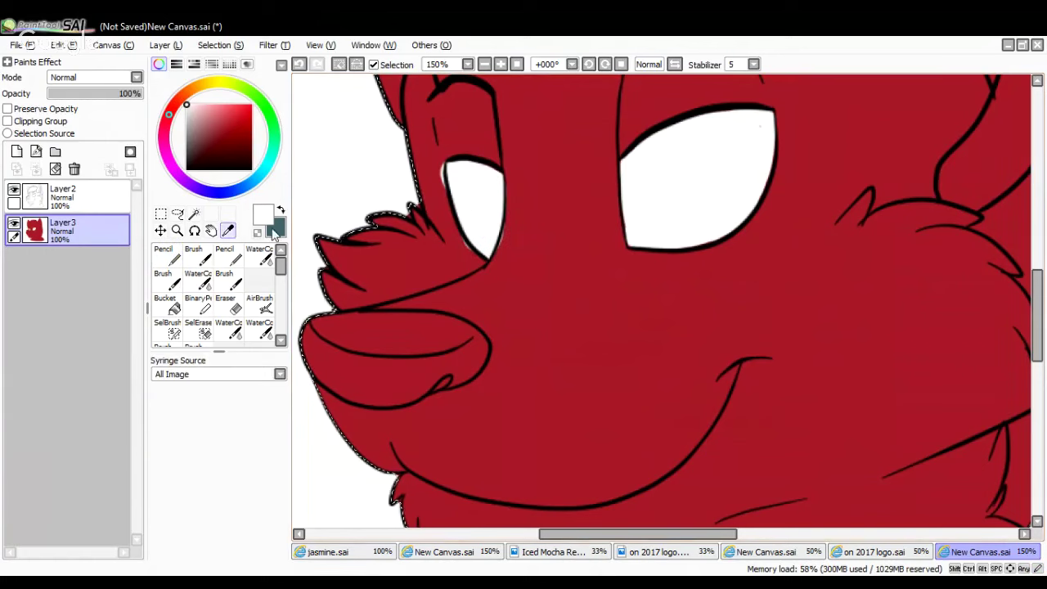
click(472, 556)
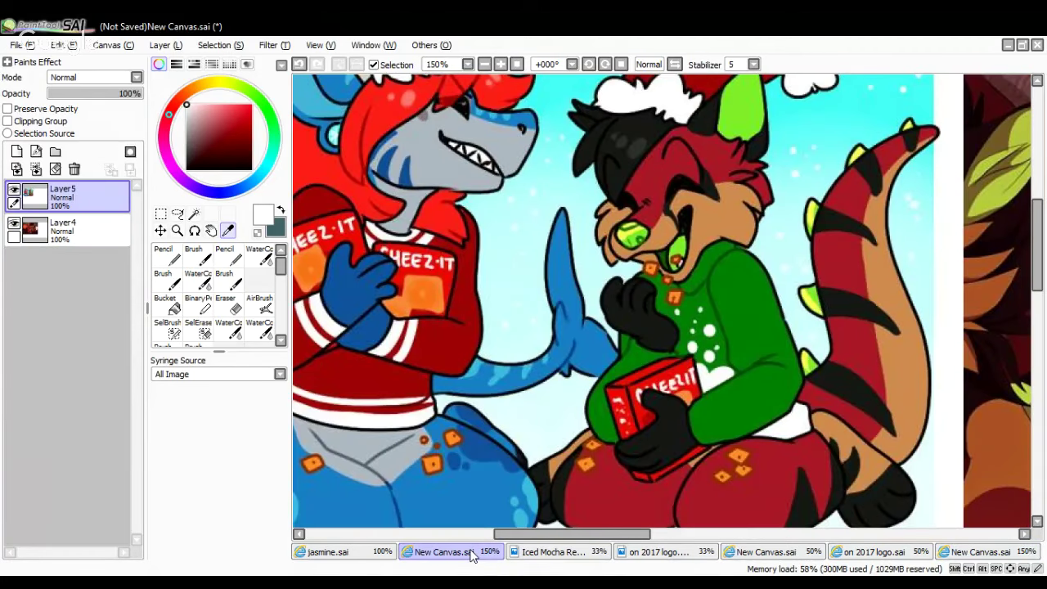
click(543, 491)
click(185, 250)
click(968, 553)
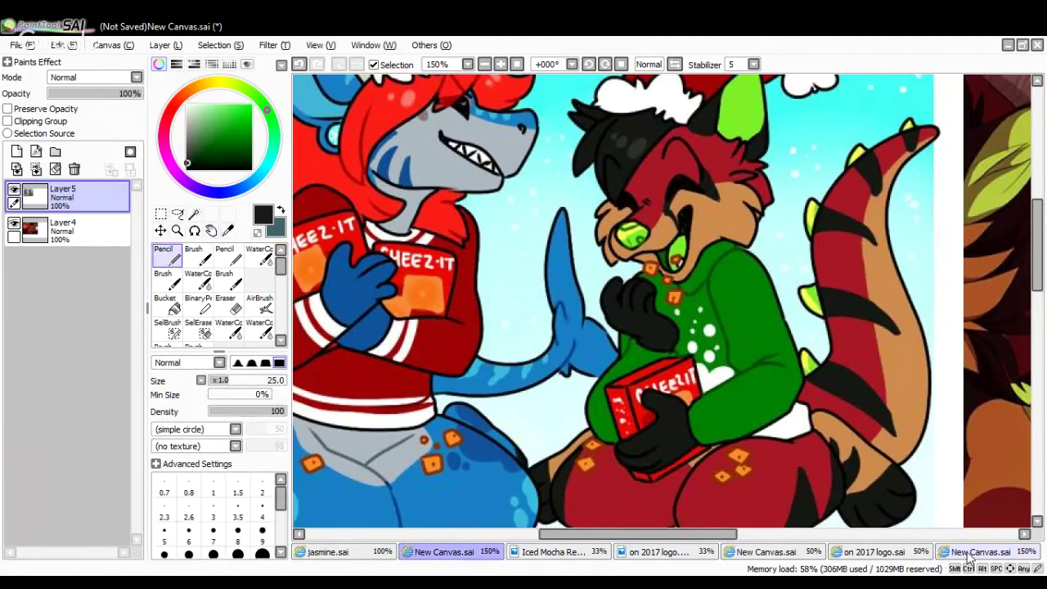
click(979, 553)
drag(1038, 360, 1038, 284)
mouse_move(534, 220)
mouse_down()
mouse_move(449, 232)
mouse_move(419, 282)
mouse_move(424, 261)
mouse_move(442, 252)
mouse_move(416, 329)
mouse_move(434, 263)
mouse_move(426, 343)
mouse_move(439, 419)
mouse_move(460, 397)
mouse_move(449, 382)
mouse_move(448, 271)
mouse_move(436, 326)
mouse_move(465, 295)
mouse_move(493, 218)
mouse_move(438, 241)
mouse_move(482, 193)
mouse_move(450, 185)
mouse_move(479, 175)
mouse_up()
Check the Christmas artwork and paint the head hair and the full fringe near-black with the Pencil
click(446, 553)
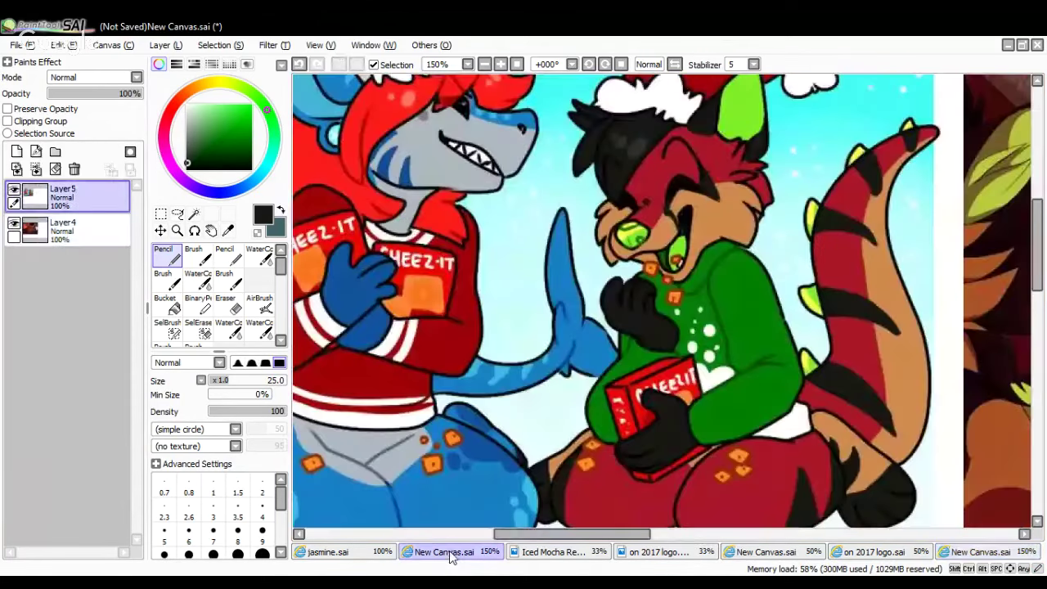
click(980, 552)
mouse_move(450, 135)
mouse_down()
mouse_move(413, 104)
mouse_move(379, 220)
mouse_move(437, 175)
mouse_move(392, 441)
mouse_move(368, 397)
mouse_move(386, 276)
mouse_move(418, 369)
mouse_move(411, 379)
mouse_move(455, 180)
mouse_move(467, 171)
mouse_move(397, 143)
mouse_move(528, 155)
mouse_move(496, 175)
mouse_move(549, 182)
mouse_move(623, 163)
mouse_move(643, 191)
mouse_move(823, 112)
mouse_move(770, 223)
mouse_move(819, 169)
mouse_move(811, 215)
mouse_move(761, 327)
mouse_move(744, 305)
mouse_up()
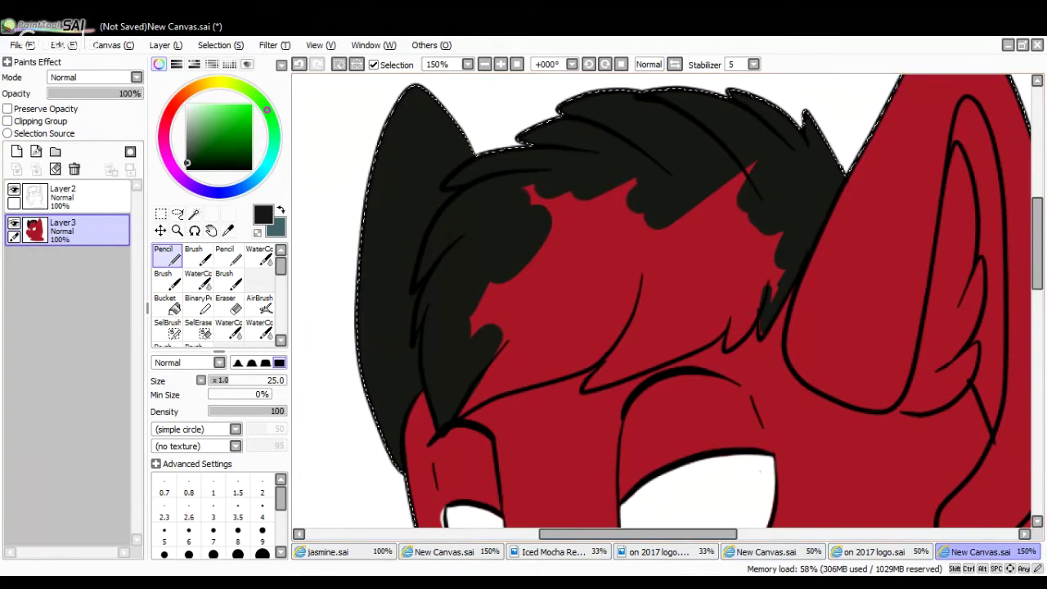
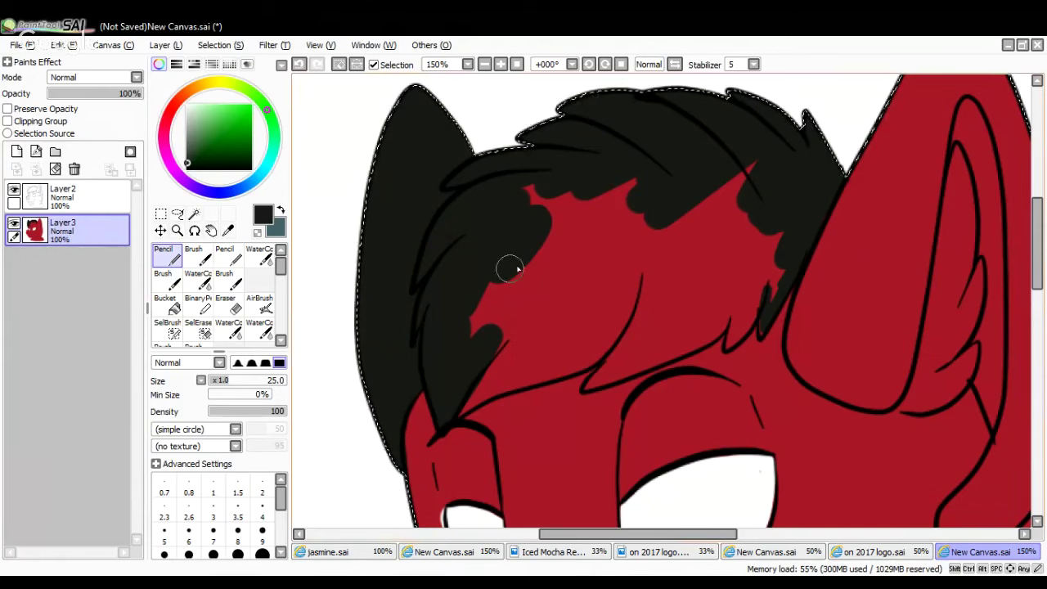
mouse_move(504, 270)
mouse_down()
mouse_move(554, 168)
mouse_move(579, 192)
mouse_move(577, 261)
mouse_move(577, 248)
mouse_move(567, 262)
mouse_move(521, 274)
mouse_move(504, 315)
mouse_up()
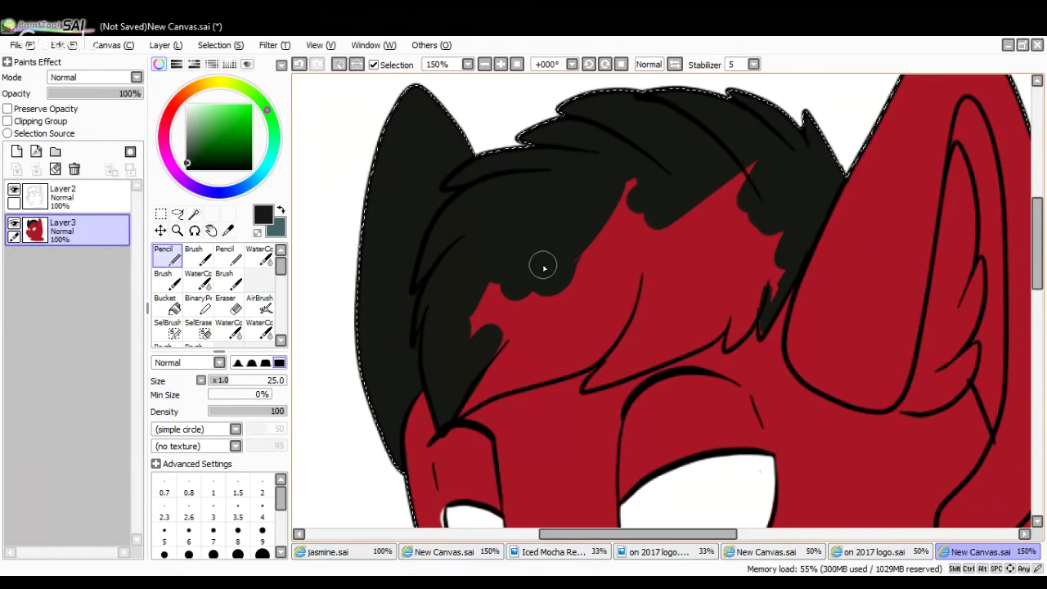
mouse_move(492, 321)
mouse_down()
mouse_move(499, 274)
mouse_move(486, 356)
mouse_move(457, 407)
mouse_move(472, 391)
mouse_move(468, 400)
mouse_move(593, 357)
mouse_move(623, 317)
mouse_move(639, 249)
mouse_move(515, 323)
mouse_move(537, 275)
mouse_move(564, 288)
mouse_move(570, 345)
mouse_move(610, 328)
mouse_up()
mouse_move(709, 190)
mouse_down()
mouse_move(667, 289)
mouse_move(729, 281)
mouse_move(761, 296)
mouse_move(767, 320)
mouse_move(758, 332)
mouse_move(751, 305)
mouse_move(733, 343)
mouse_move(748, 308)
mouse_move(645, 275)
mouse_move(604, 332)
mouse_move(655, 292)
mouse_move(636, 333)
mouse_move(590, 340)
mouse_move(624, 338)
mouse_move(588, 389)
mouse_move(698, 342)
mouse_move(731, 315)
mouse_move(677, 353)
mouse_move(696, 316)
mouse_move(691, 298)
mouse_move(601, 384)
mouse_move(672, 340)
mouse_move(731, 318)
mouse_move(718, 334)
mouse_move(773, 327)
mouse_up()
drag(608, 538, 667, 537)
mouse_move(600, 308)
mouse_down()
mouse_move(602, 366)
mouse_move(676, 399)
mouse_up()
mouse_move(609, 378)
mouse_down()
mouse_move(681, 395)
mouse_move(702, 308)
mouse_move(687, 375)
mouse_move(694, 276)
mouse_move(653, 363)
mouse_move(629, 345)
mouse_move(647, 180)
mouse_move(631, 364)
mouse_move(631, 343)
mouse_move(674, 297)
mouse_move(699, 353)
mouse_up()
Paint the outer parts of the near ear near-black down to its base, leaving the inner ear crimson
drag(1039, 249, 1039, 219)
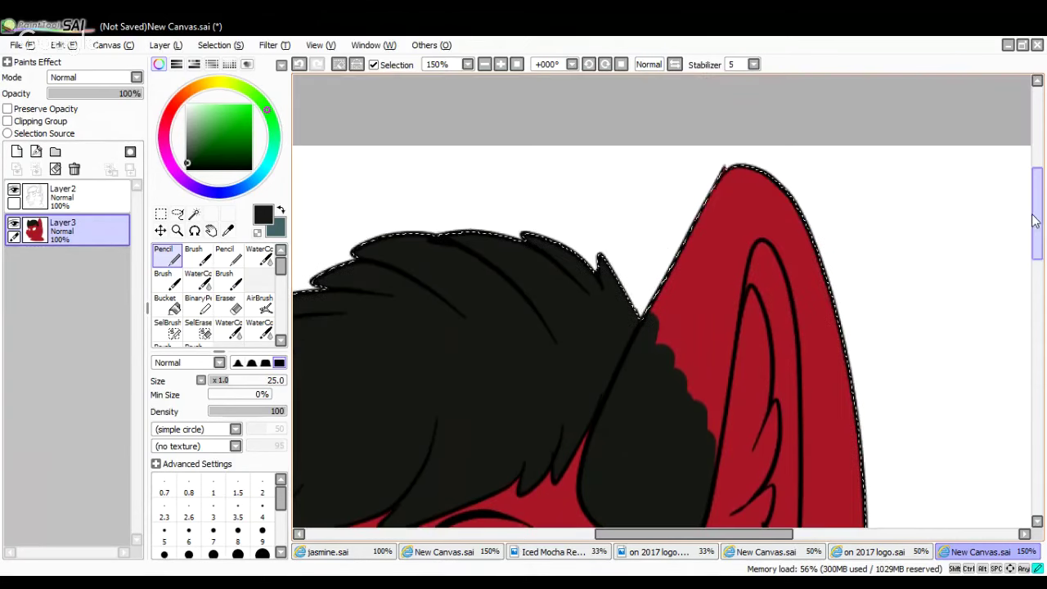
mouse_move(658, 307)
mouse_down()
mouse_move(713, 175)
mouse_move(679, 379)
mouse_move(726, 270)
mouse_move(711, 434)
mouse_move(692, 369)
mouse_up()
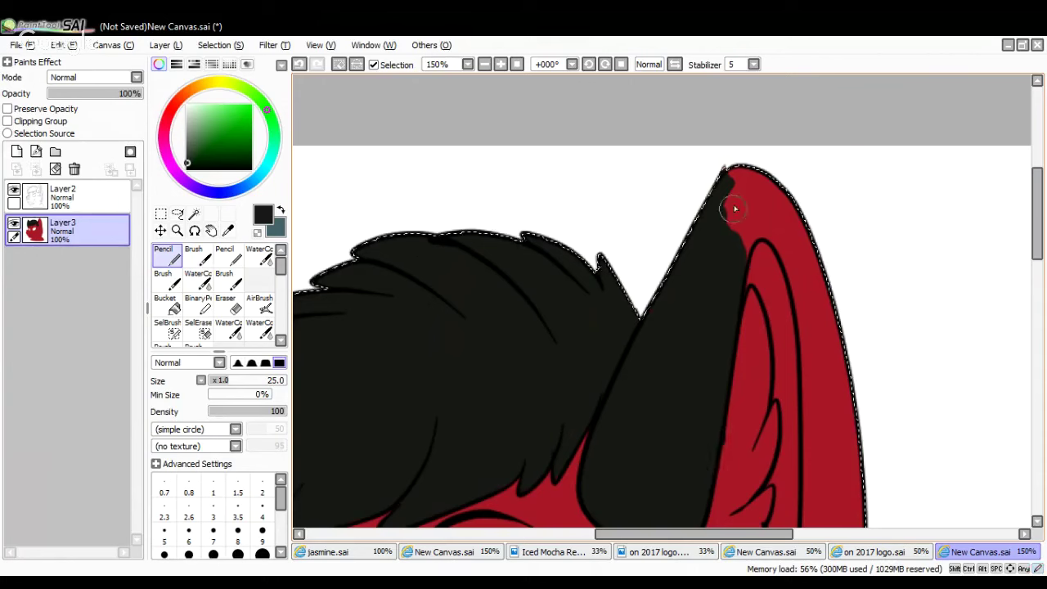
mouse_move(732, 205)
mouse_down()
mouse_move(720, 217)
mouse_move(755, 206)
mouse_move(774, 224)
mouse_move(778, 211)
mouse_move(823, 300)
mouse_move(813, 421)
mouse_move(846, 402)
mouse_move(851, 354)
mouse_up()
drag(1036, 228, 1030, 276)
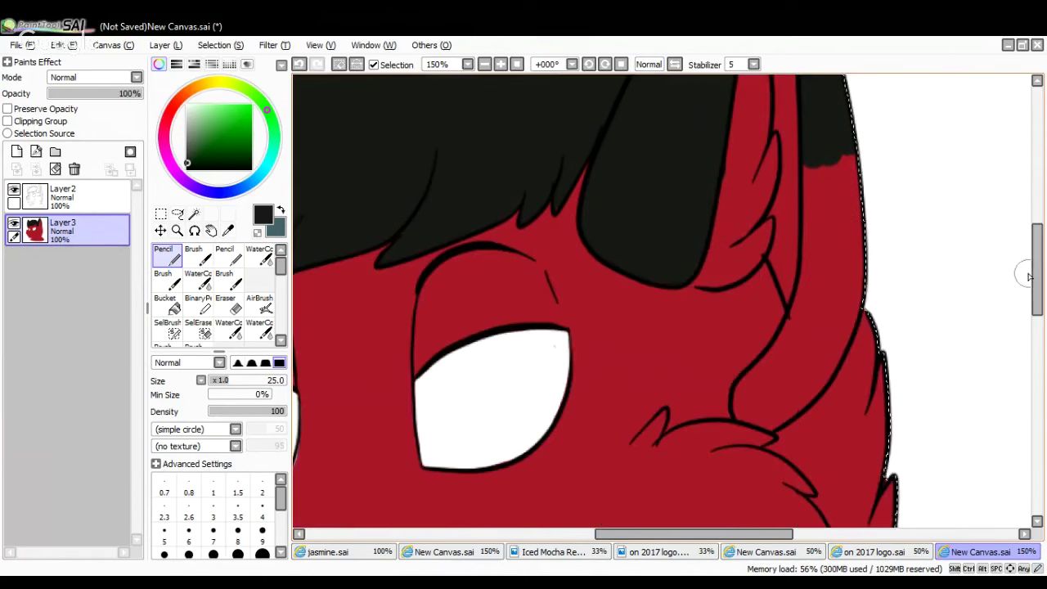
mouse_move(767, 382)
mouse_down()
mouse_move(746, 412)
mouse_move(776, 417)
mouse_move(836, 347)
mouse_move(851, 299)
mouse_move(846, 156)
mouse_move(812, 195)
mouse_move(811, 288)
mouse_move(765, 393)
mouse_move(832, 300)
mouse_move(835, 218)
mouse_up()
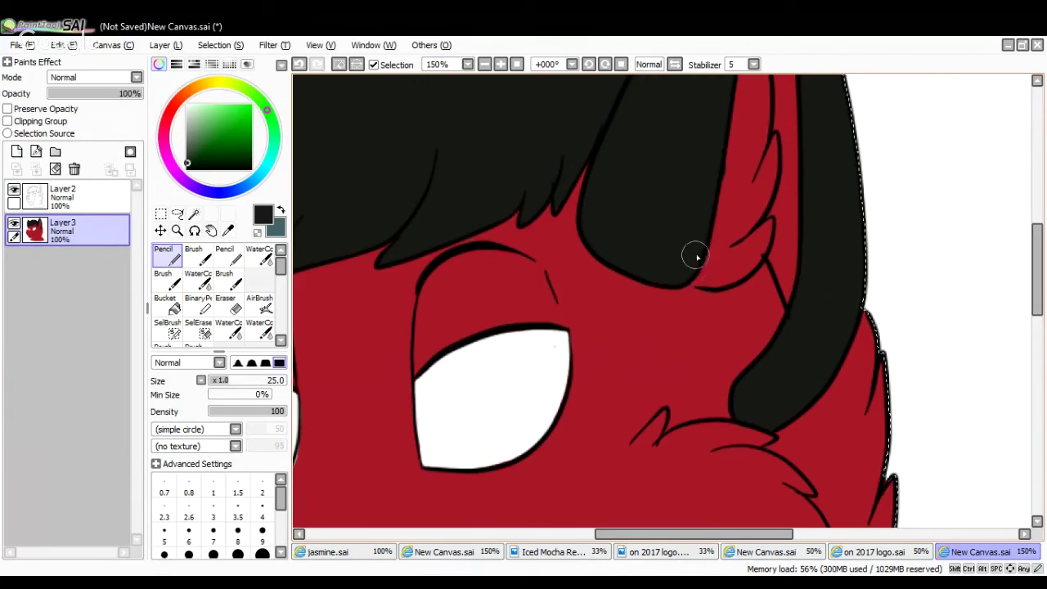
Compare the two reference illustrations by undoing and restoring the pasted Christmas artwork
click(483, 556)
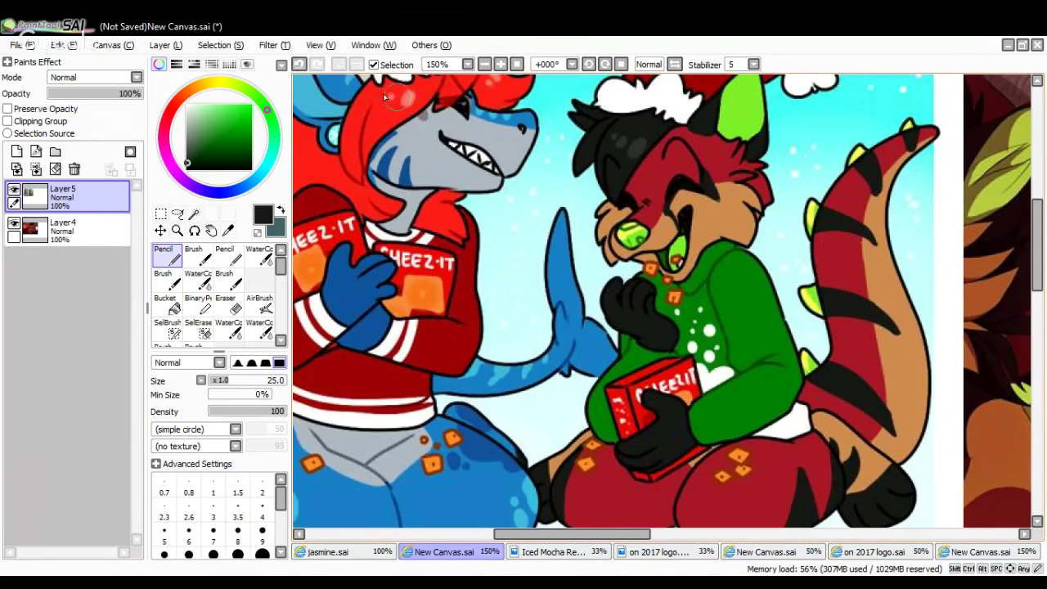
click(301, 65)
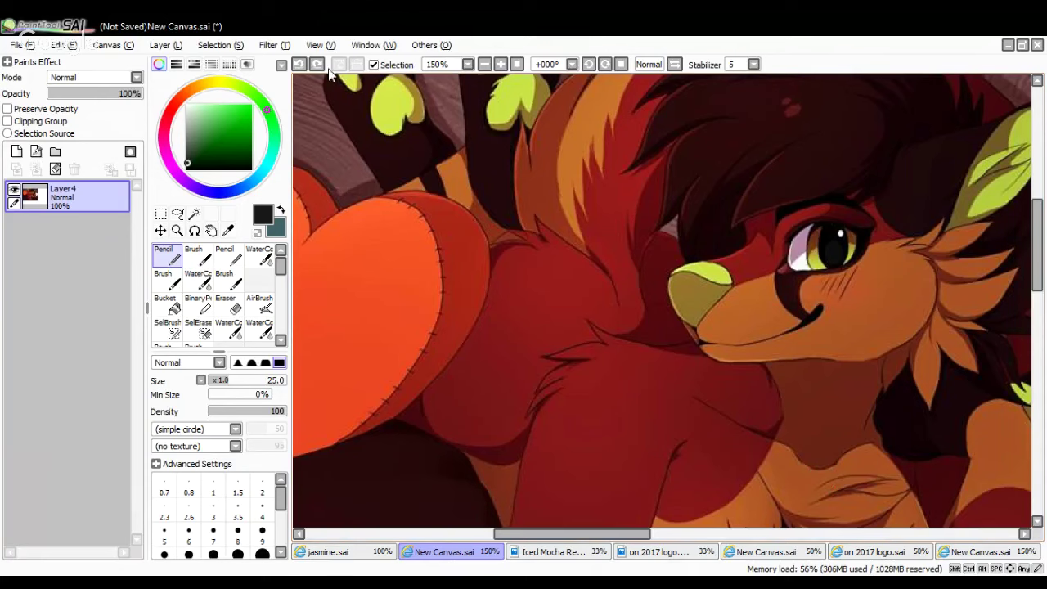
click(318, 64)
key(alt)
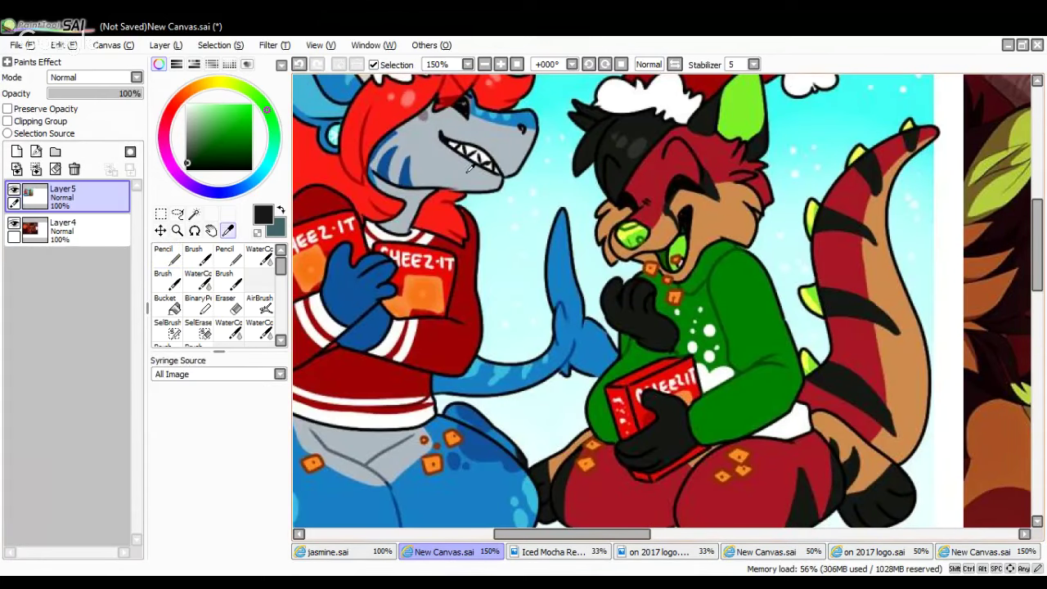
click(710, 172)
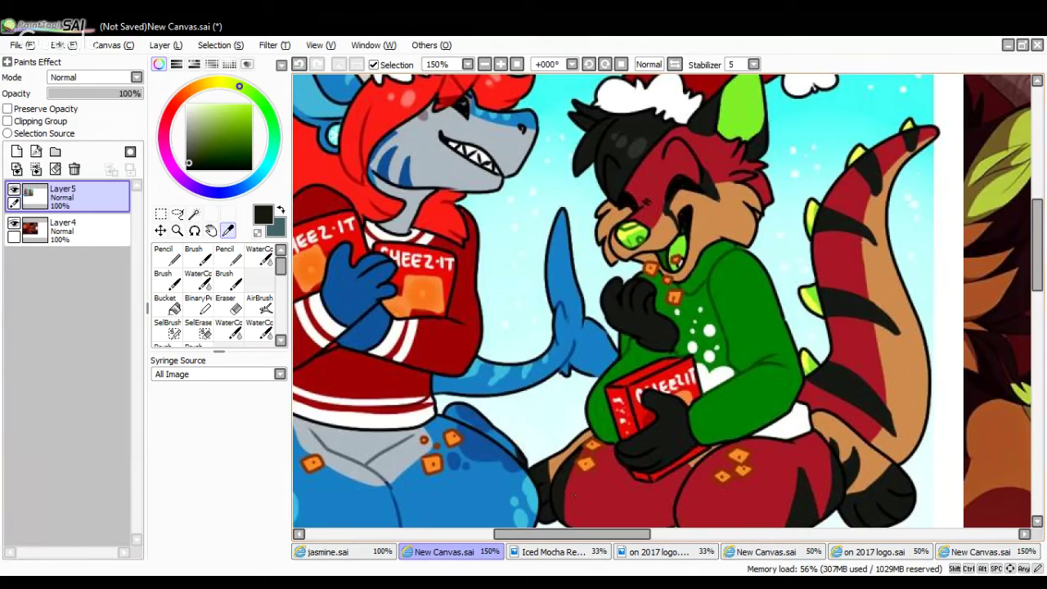
key(alt+Tab)
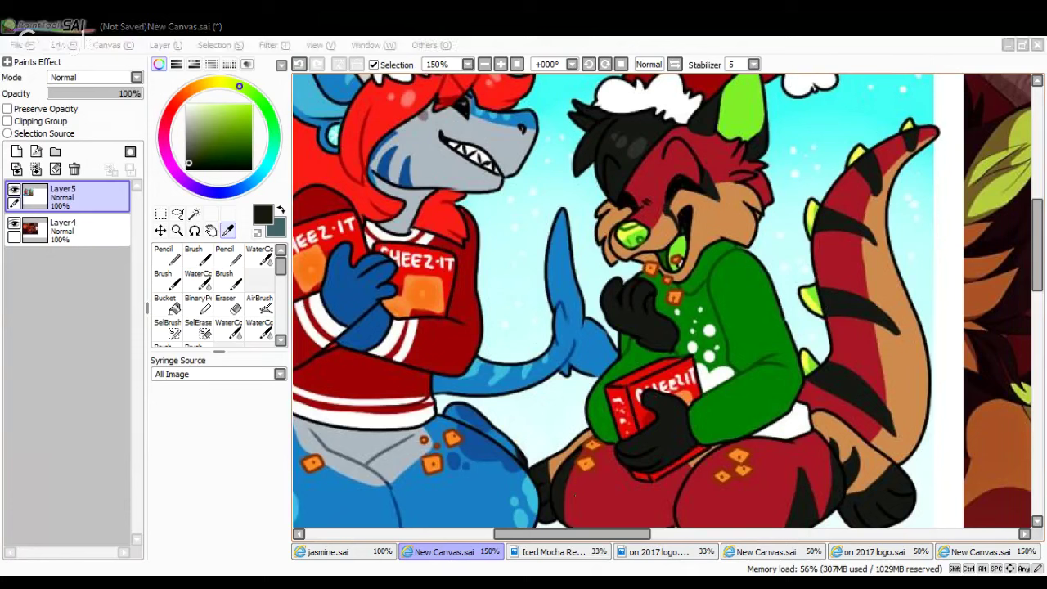
click(912, 43)
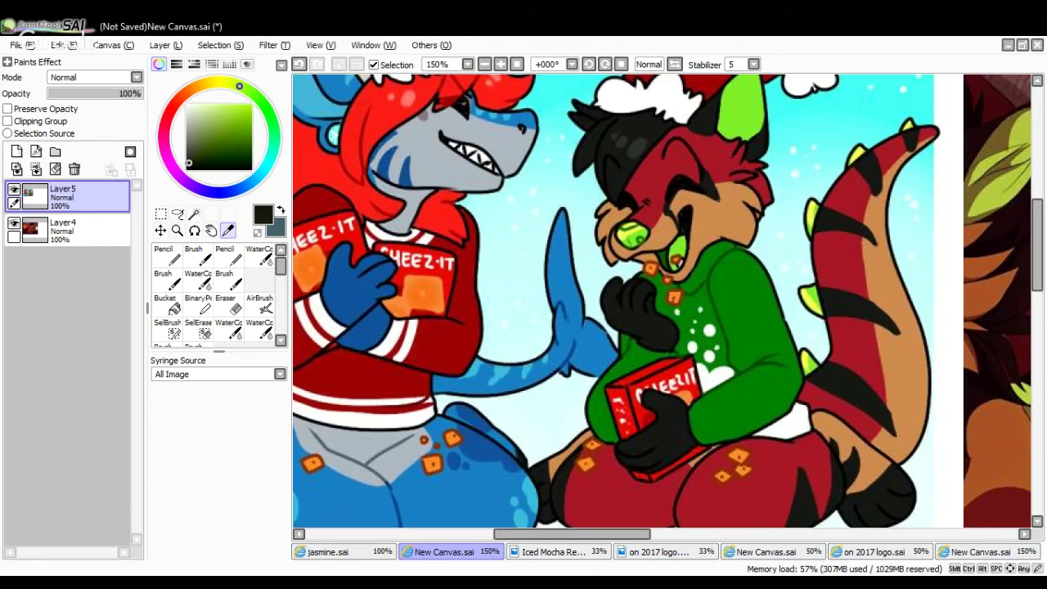
Sample the tan fur colour from the Christmas artwork and return to the canine's canvas with the Pencil
click(712, 214)
click(172, 258)
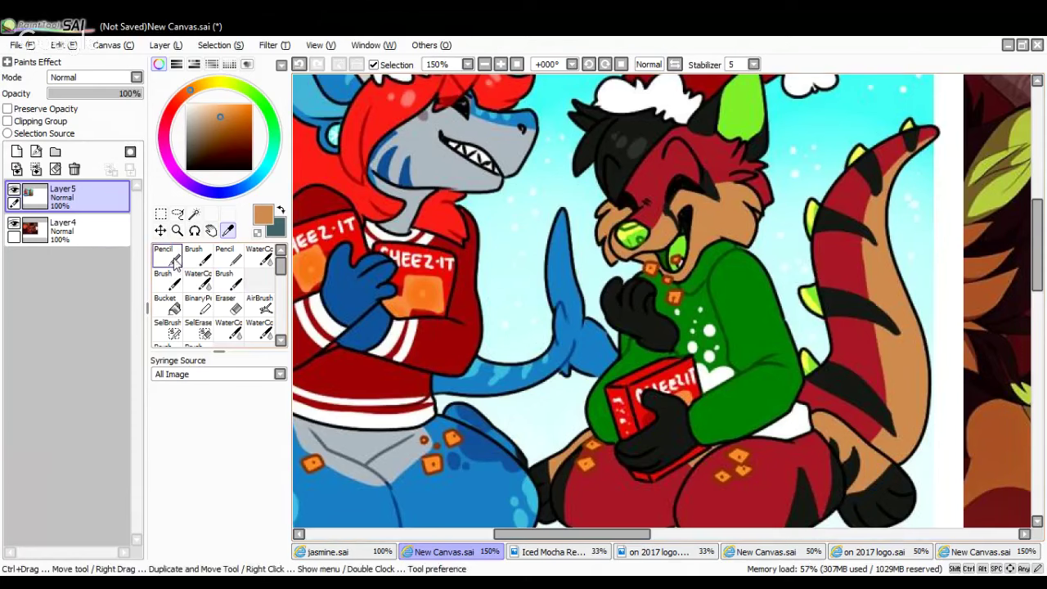
click(172, 260)
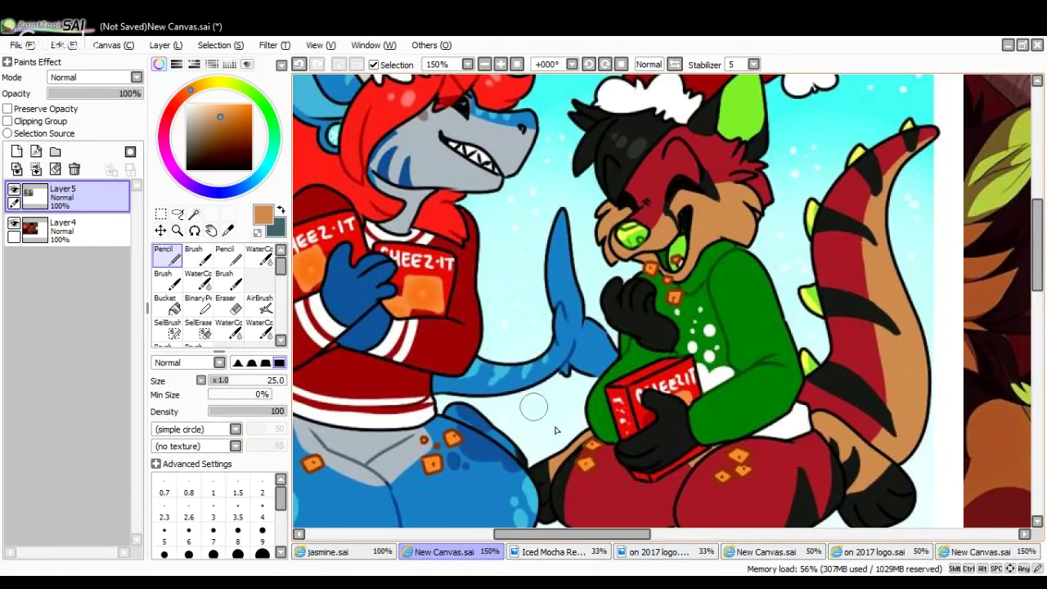
click(997, 557)
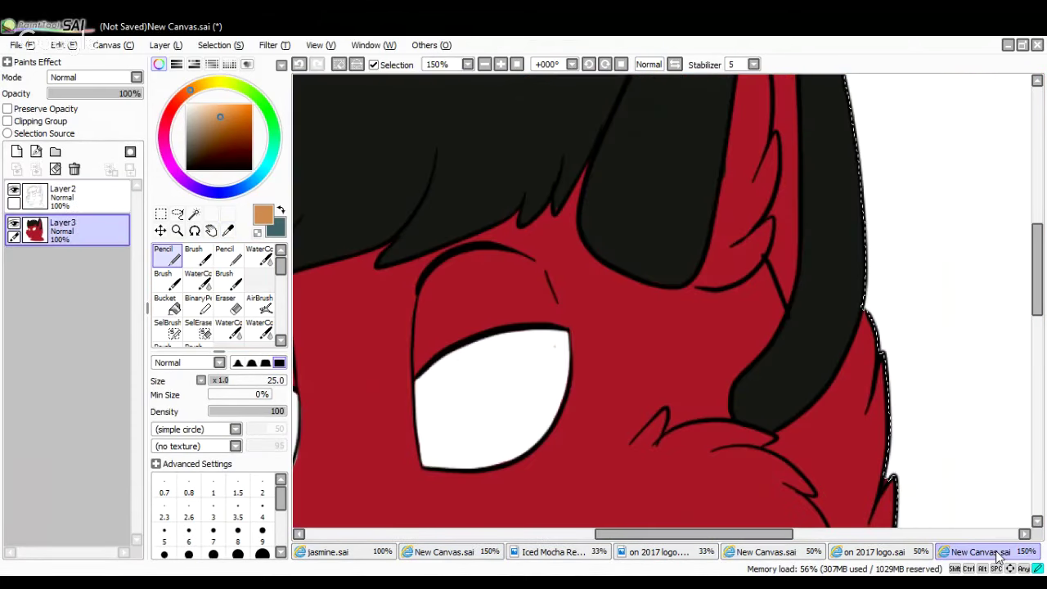
Paint the near side of the muzzle, the chin and the far cheek tan with the Pencil, leaving the nose and bridge crimson
drag(1039, 278, 1040, 334)
drag(670, 533, 601, 533)
drag(663, 200, 553, 301)
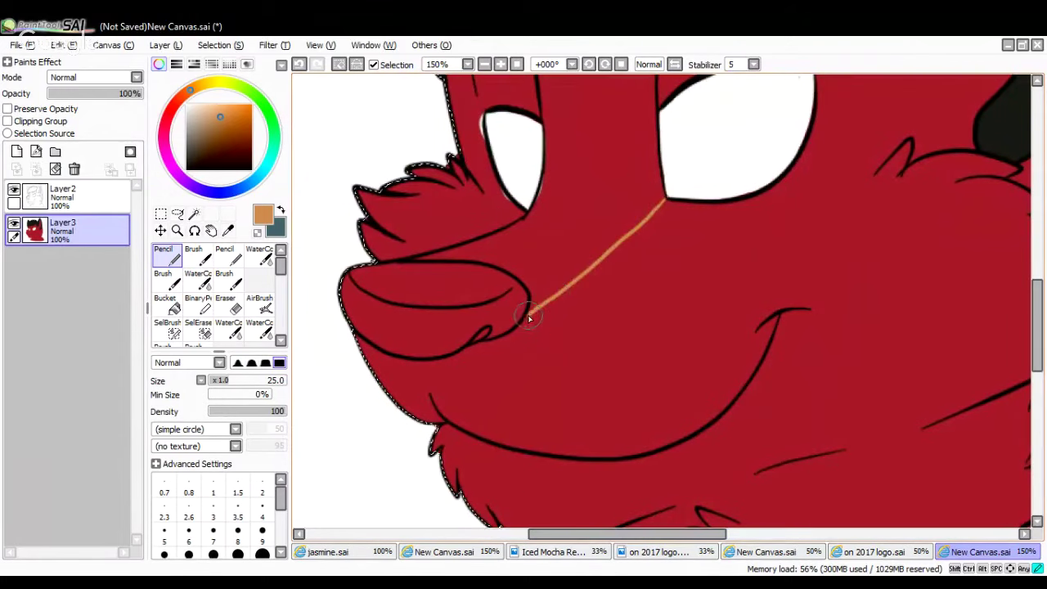
mouse_move(351, 340)
mouse_down()
mouse_move(385, 365)
mouse_move(355, 347)
mouse_move(376, 362)
mouse_move(409, 373)
mouse_move(505, 352)
mouse_up()
drag(556, 309, 608, 271)
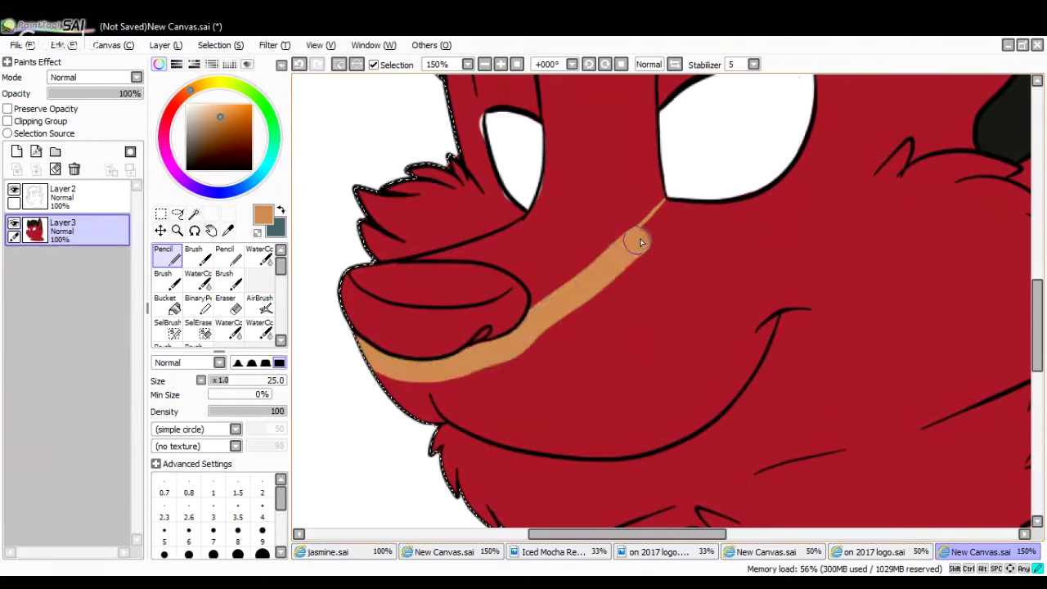
mouse_move(664, 222)
mouse_down()
mouse_move(627, 273)
mouse_move(540, 344)
mouse_move(397, 383)
mouse_move(427, 442)
mouse_move(406, 419)
mouse_move(497, 450)
mouse_move(458, 403)
mouse_move(504, 353)
mouse_move(452, 457)
mouse_move(637, 368)
mouse_move(473, 518)
mouse_move(564, 431)
mouse_move(555, 425)
mouse_move(517, 519)
mouse_move(583, 510)
mouse_move(569, 525)
mouse_move(622, 504)
mouse_move(601, 521)
mouse_move(694, 482)
mouse_move(613, 486)
mouse_move(686, 397)
mouse_move(597, 443)
mouse_move(550, 441)
mouse_move(610, 318)
mouse_up()
mouse_move(642, 360)
mouse_down()
mouse_move(676, 218)
mouse_move(764, 210)
mouse_move(752, 211)
mouse_move(756, 244)
mouse_move(772, 234)
mouse_move(752, 234)
mouse_move(784, 238)
mouse_move(731, 380)
mouse_move(754, 290)
mouse_move(747, 250)
mouse_move(631, 359)
mouse_move(633, 312)
mouse_up()
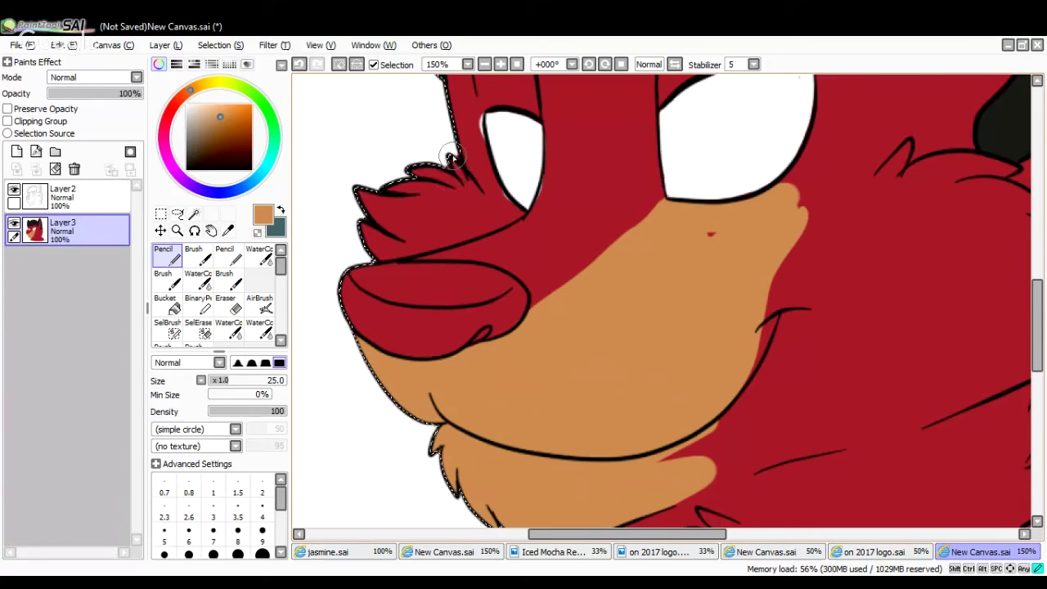
mouse_move(495, 206)
mouse_down()
mouse_move(475, 184)
mouse_move(517, 217)
mouse_move(389, 257)
mouse_move(362, 253)
mouse_move(371, 195)
mouse_move(418, 187)
mouse_move(429, 225)
mouse_move(454, 177)
mouse_move(477, 219)
mouse_move(476, 204)
mouse_move(496, 230)
mouse_up()
Paint the near cheek tan from beneath the eye out to the fur tufts and down to the jawline
drag(572, 536, 652, 537)
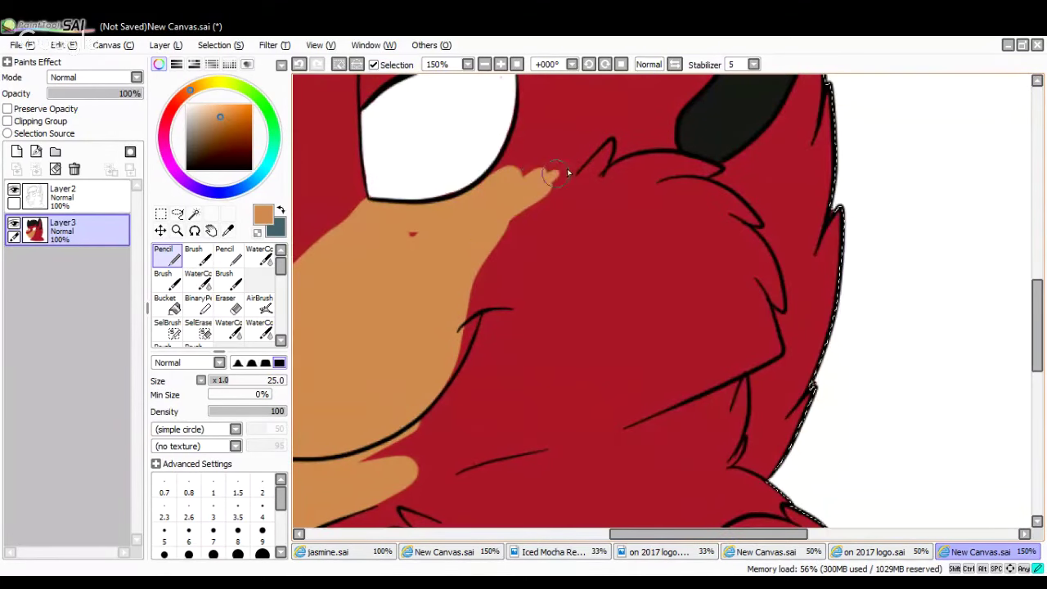
mouse_move(567, 168)
mouse_down()
mouse_move(544, 200)
mouse_move(599, 164)
mouse_move(580, 182)
mouse_move(596, 172)
mouse_move(609, 147)
mouse_up()
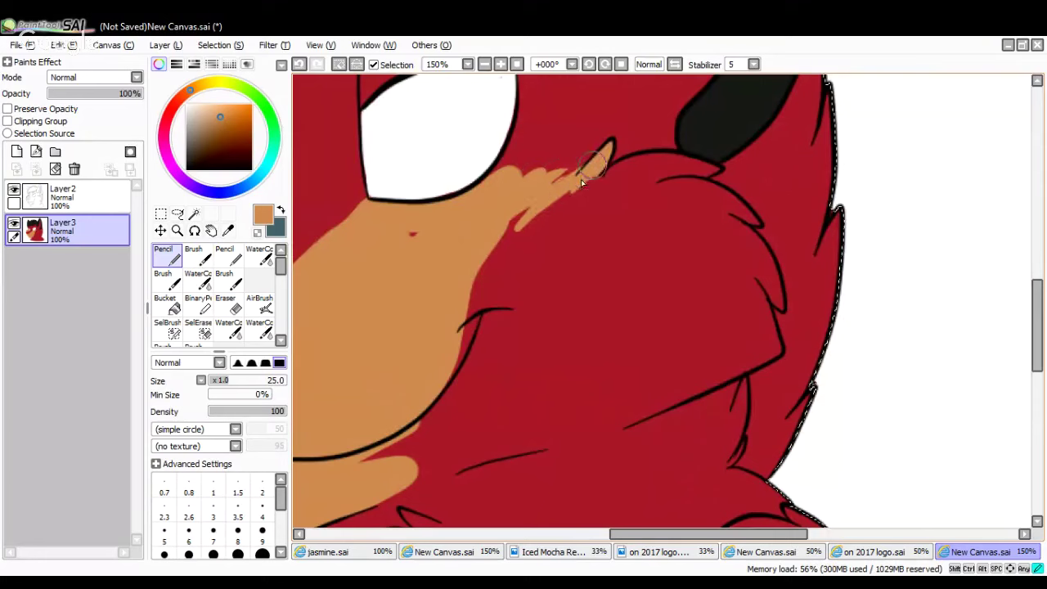
mouse_move(581, 179)
mouse_down()
mouse_move(666, 163)
mouse_move(703, 173)
mouse_move(696, 158)
mouse_move(628, 168)
mouse_move(673, 157)
mouse_move(708, 176)
mouse_up()
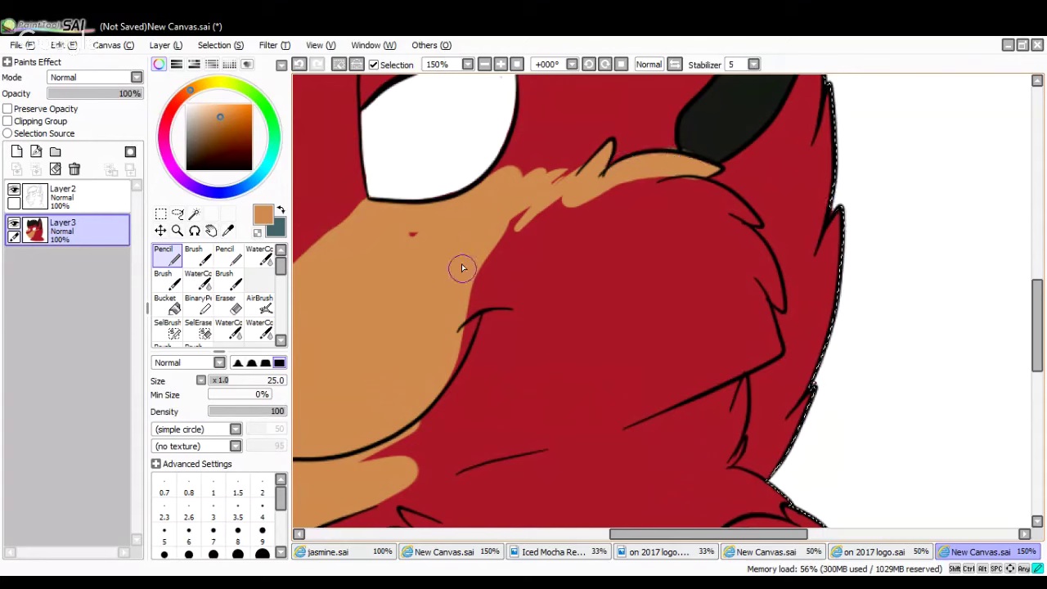
mouse_move(466, 270)
mouse_down()
mouse_move(579, 202)
mouse_move(670, 192)
mouse_move(718, 206)
mouse_move(688, 187)
mouse_move(698, 189)
mouse_move(757, 224)
mouse_move(720, 208)
mouse_move(768, 269)
mouse_move(777, 304)
mouse_move(759, 284)
mouse_move(771, 356)
mouse_up()
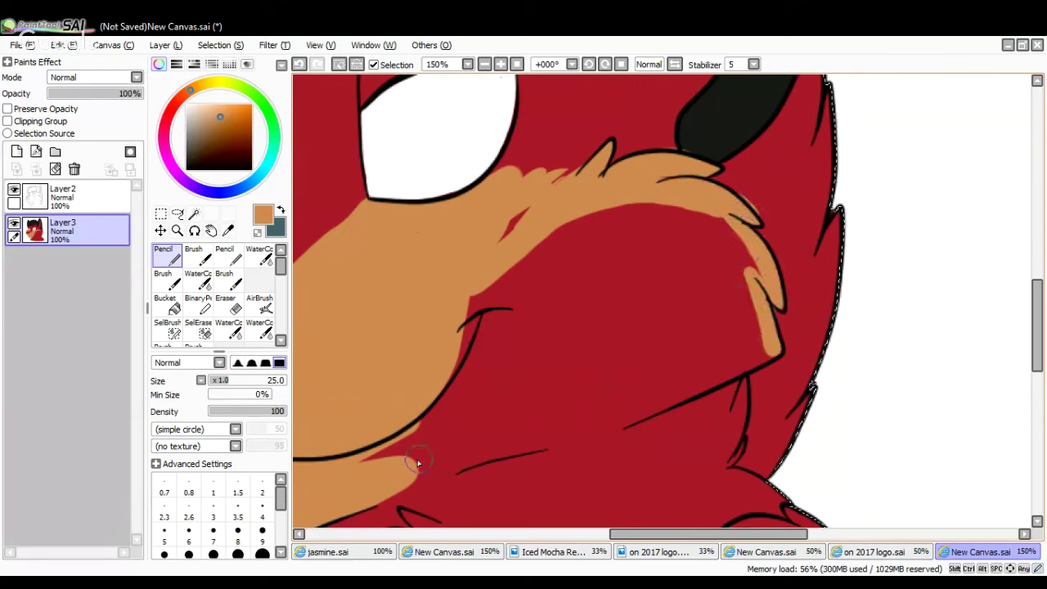
mouse_move(401, 472)
mouse_down()
mouse_move(618, 415)
mouse_move(759, 356)
mouse_move(727, 242)
mouse_move(712, 225)
mouse_move(751, 297)
mouse_move(543, 335)
mouse_move(593, 268)
mouse_move(439, 431)
mouse_move(383, 415)
mouse_move(455, 365)
mouse_move(459, 419)
mouse_move(484, 328)
mouse_move(507, 304)
mouse_move(525, 351)
mouse_move(464, 452)
mouse_move(490, 375)
mouse_move(576, 357)
mouse_move(519, 438)
mouse_move(625, 300)
mouse_move(664, 352)
mouse_move(666, 378)
mouse_move(684, 376)
mouse_move(709, 360)
mouse_move(739, 296)
mouse_move(730, 248)
mouse_move(756, 268)
mouse_move(738, 248)
mouse_move(494, 257)
mouse_move(530, 221)
mouse_move(604, 216)
mouse_move(573, 252)
mouse_move(566, 293)
mouse_move(676, 258)
mouse_move(666, 339)
mouse_up()
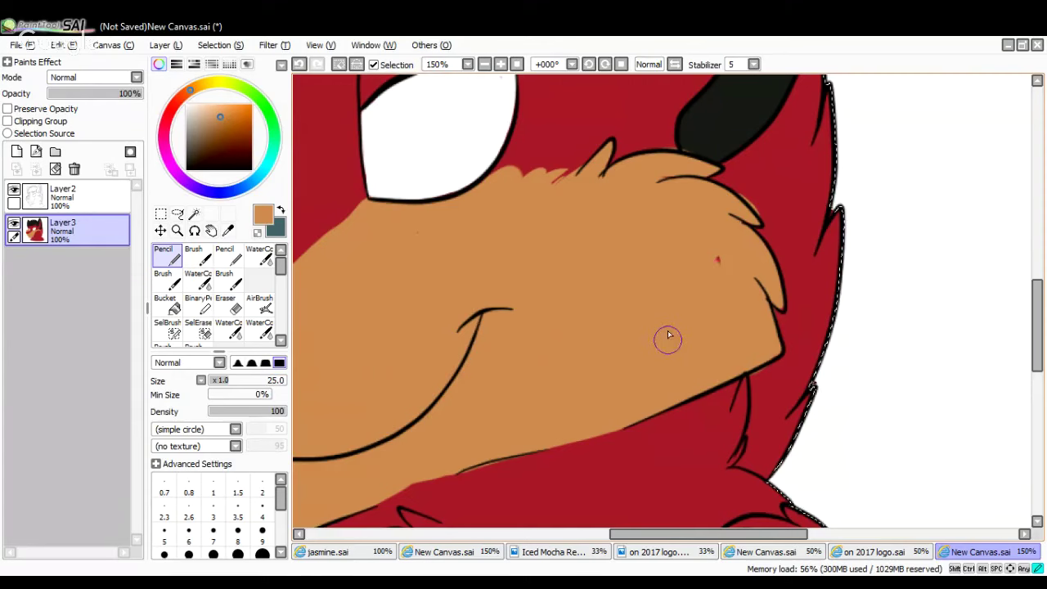
Sample the crimson and near-black from the drawing and touch up the edge where the near ear's base meets the cheek
click(228, 231)
click(352, 184)
click(168, 255)
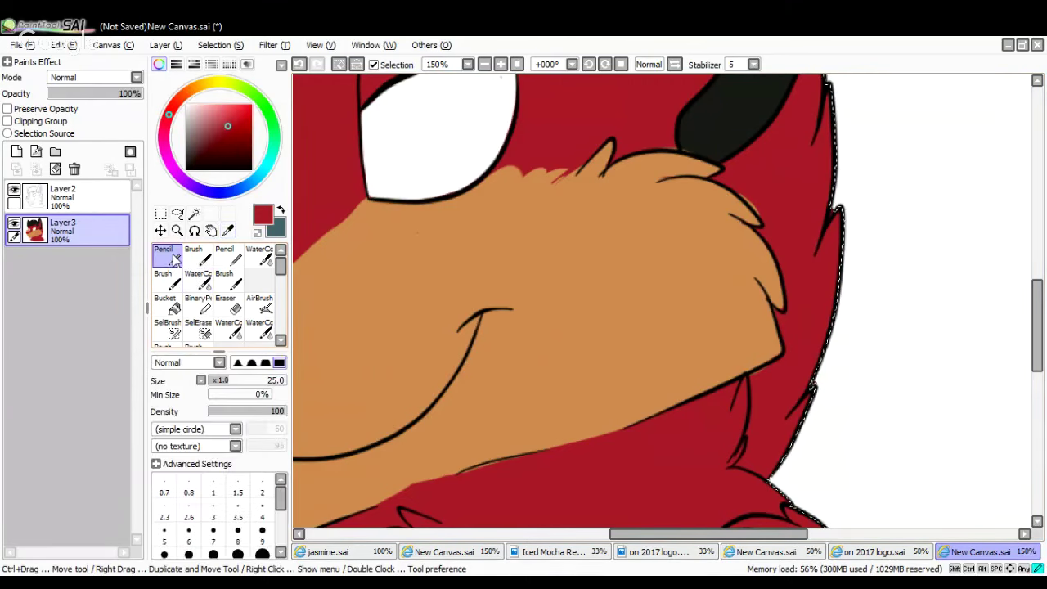
drag(674, 147, 669, 150)
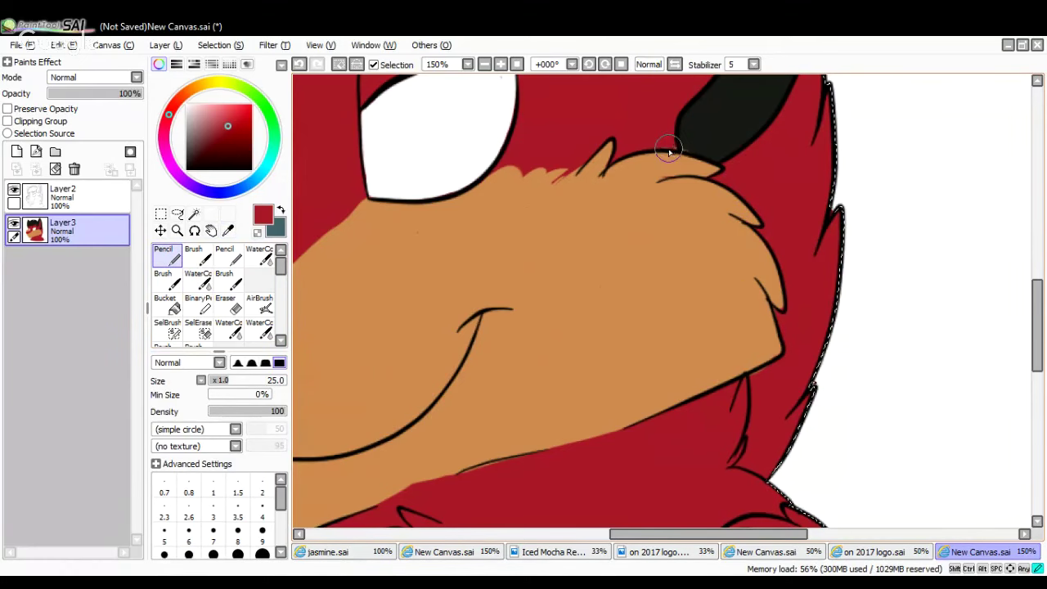
click(229, 231)
click(725, 125)
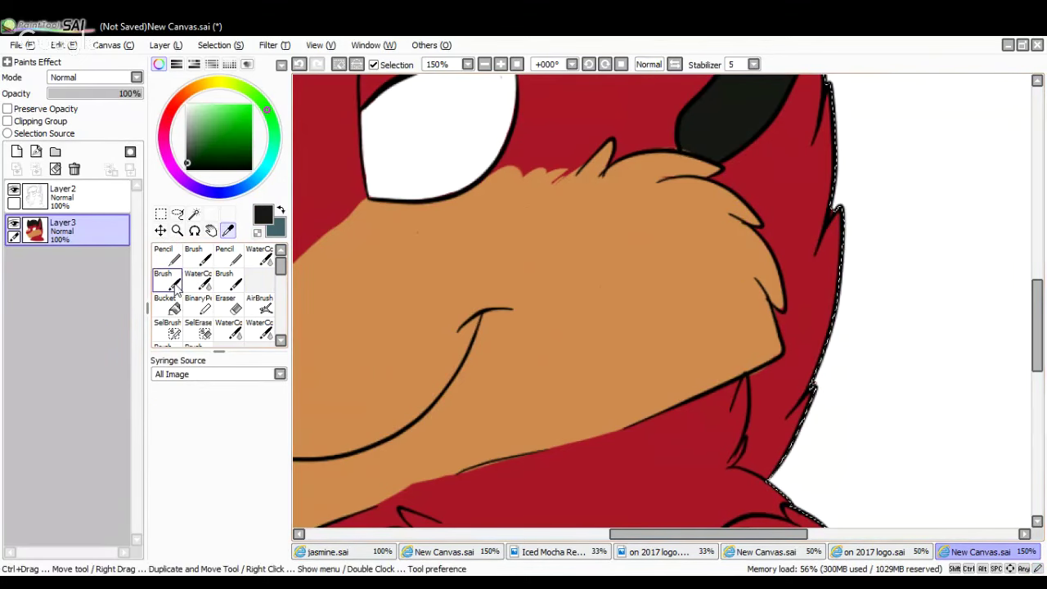
click(170, 257)
drag(697, 150, 687, 153)
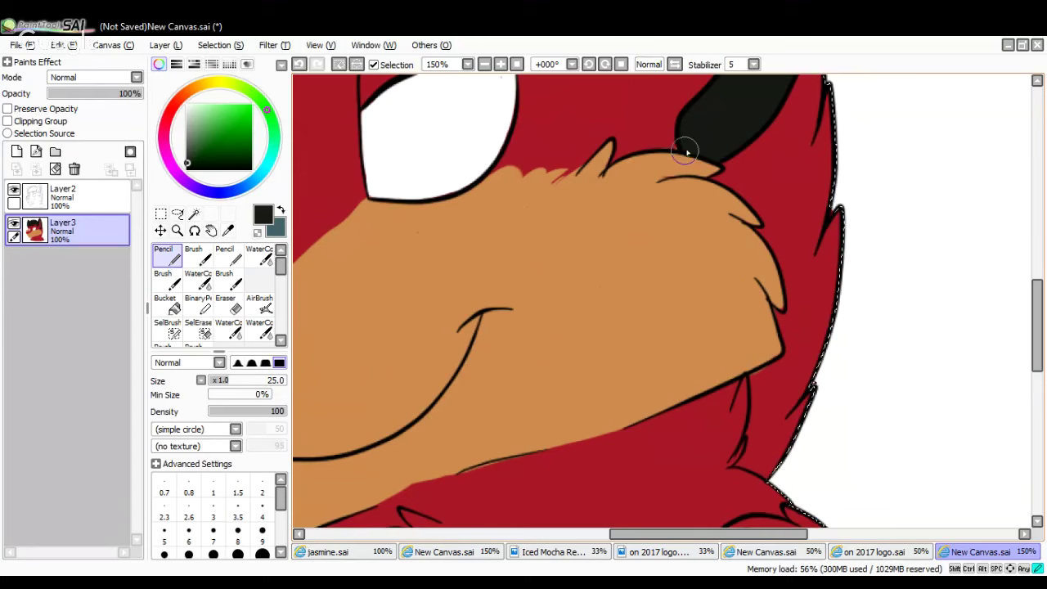
Check the Christmas artwork and paint a near-black rim around the outer and lower edges of both eyes
click(485, 65)
click(484, 65)
click(501, 64)
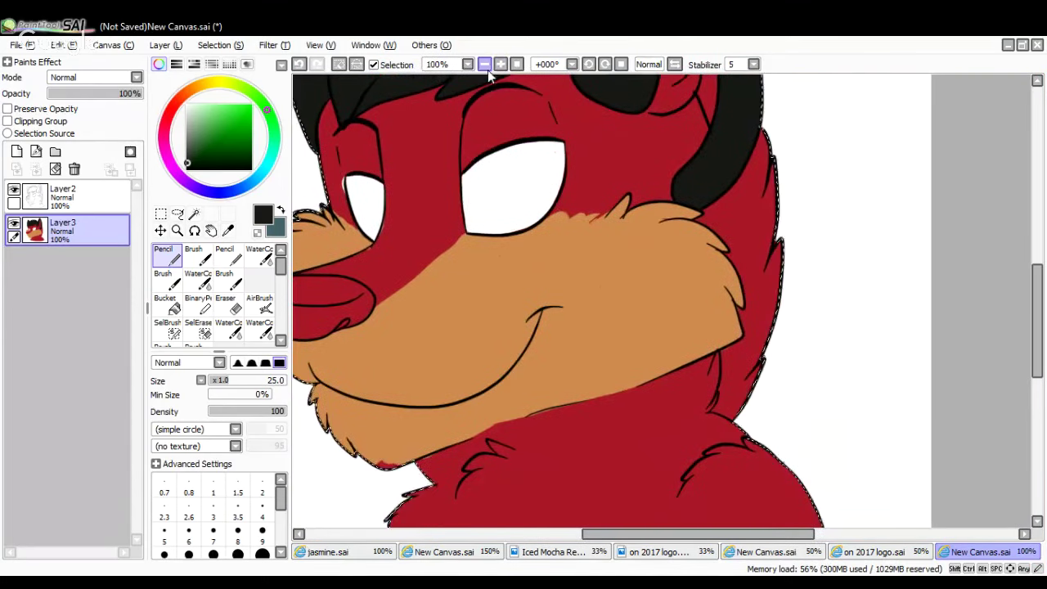
click(485, 553)
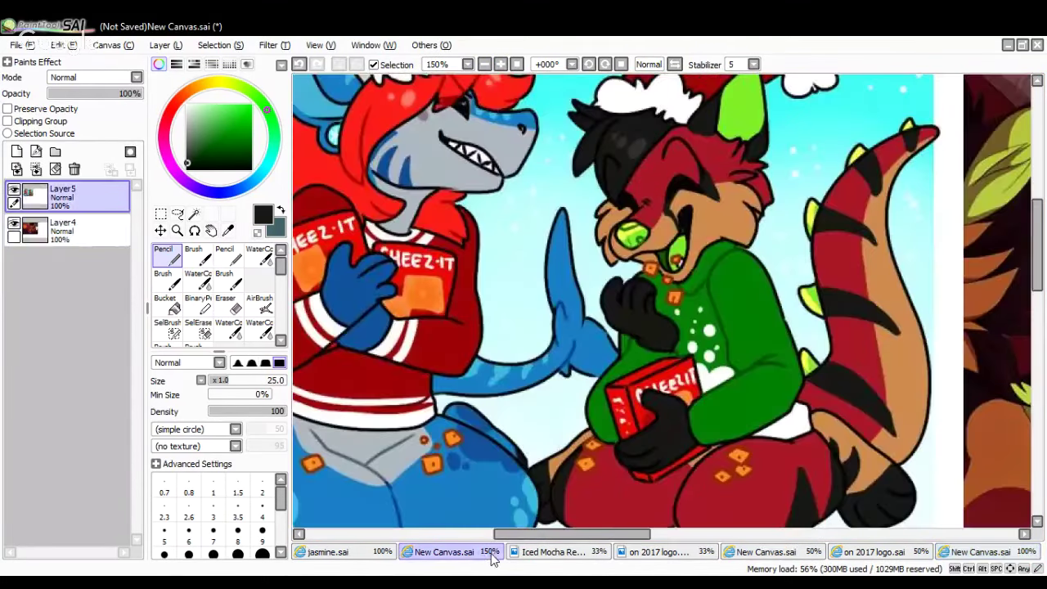
click(982, 553)
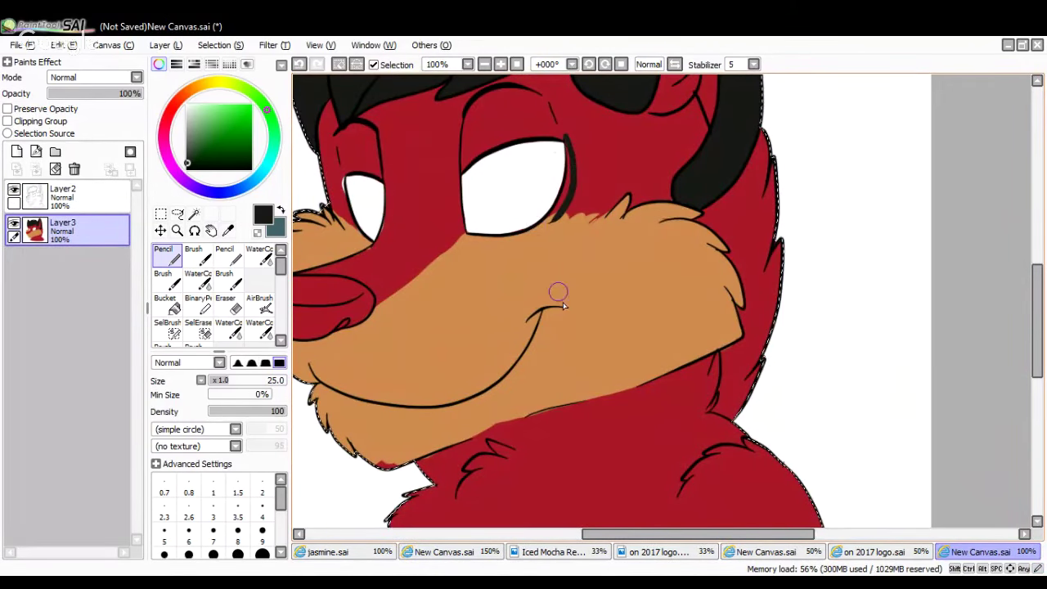
click(300, 65)
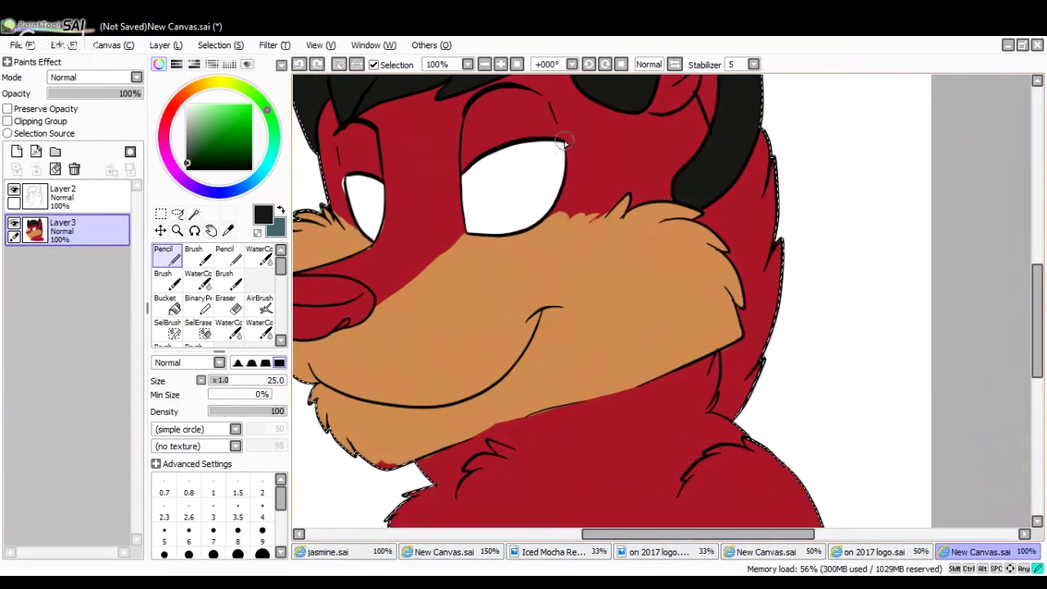
drag(536, 239, 474, 240)
mouse_move(523, 238)
mouse_down()
mouse_move(566, 182)
mouse_move(565, 151)
mouse_move(559, 205)
mouse_move(533, 237)
mouse_move(509, 238)
mouse_move(527, 236)
mouse_move(569, 185)
mouse_move(524, 235)
mouse_up()
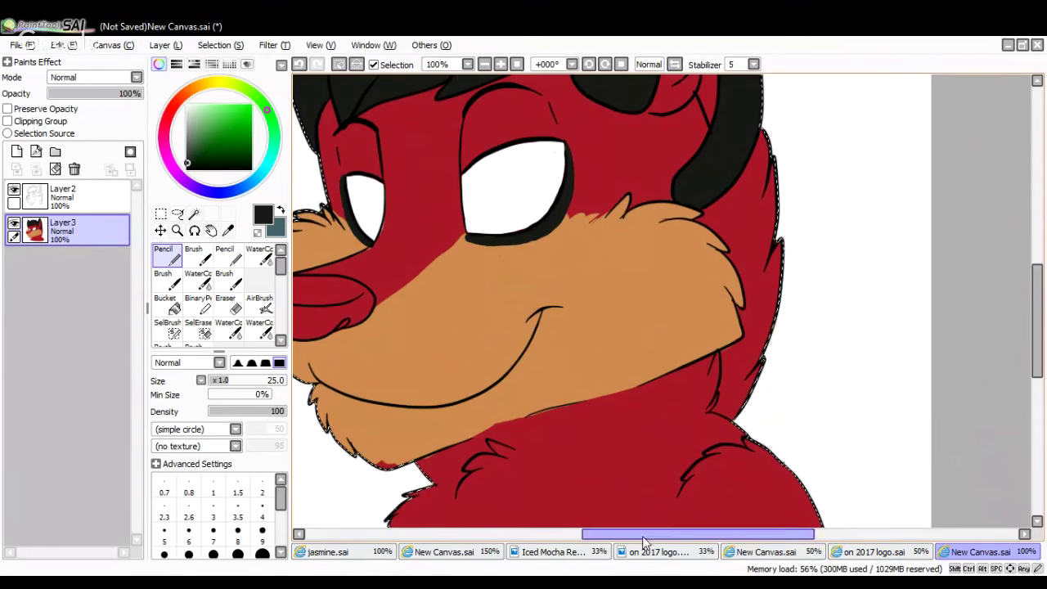
Recheck the Christmas artwork and try a tapering near-black stripe curving from the near eye's inner corner down the muzzle
click(469, 554)
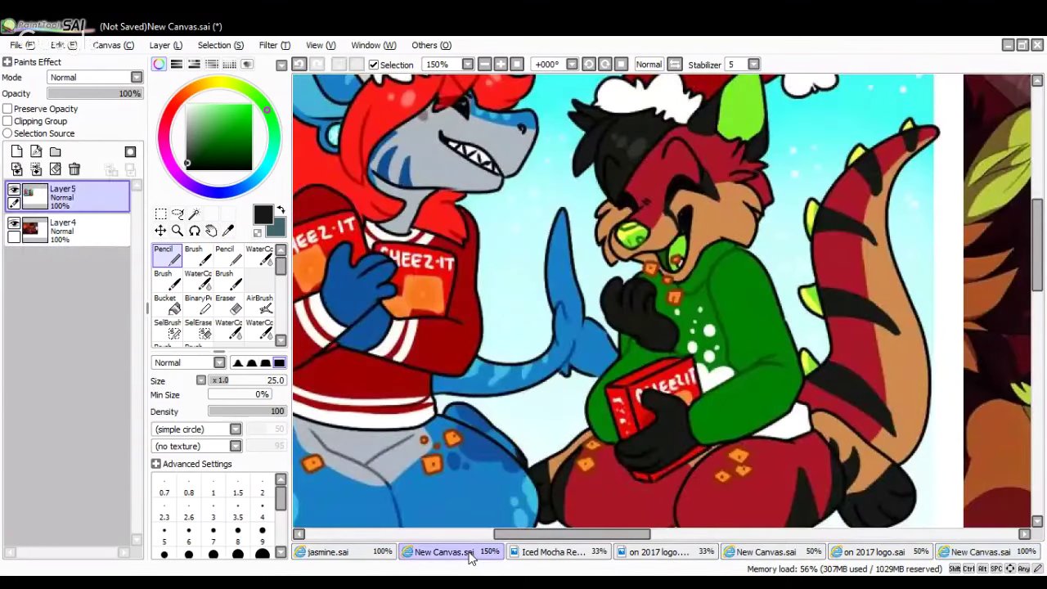
click(982, 553)
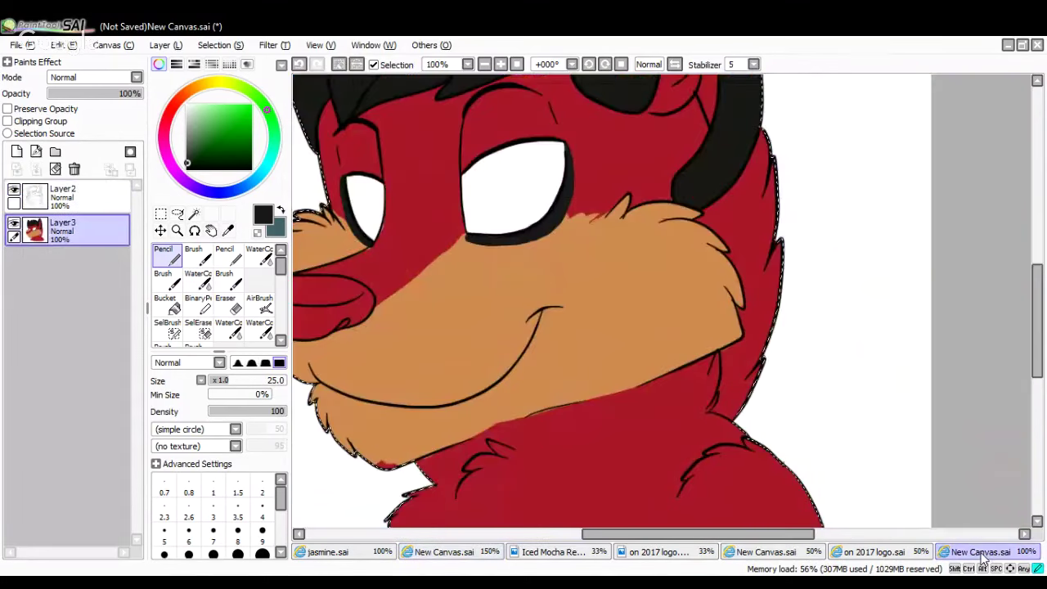
click(432, 553)
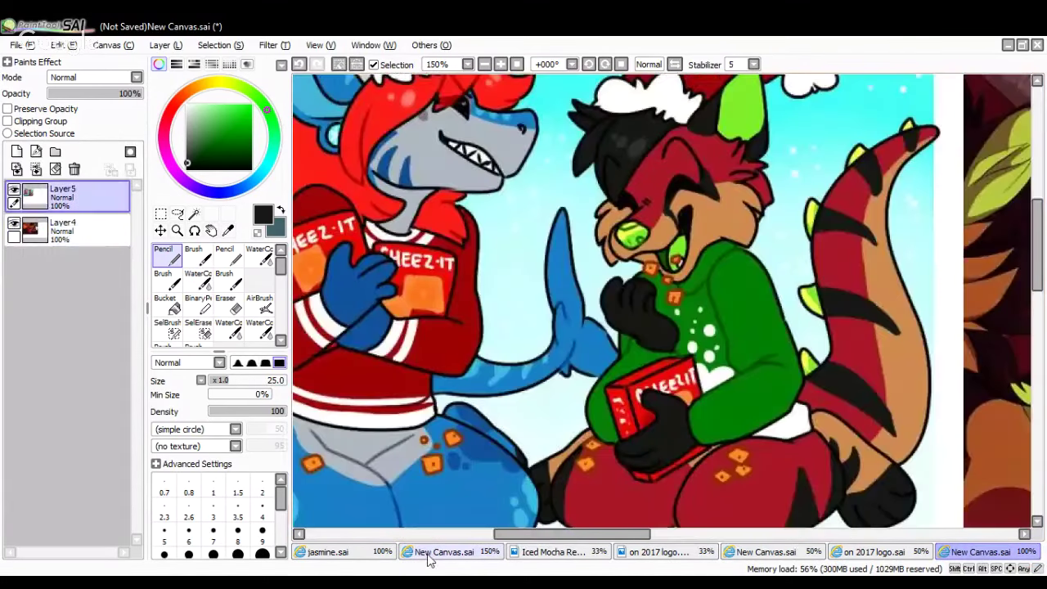
click(980, 554)
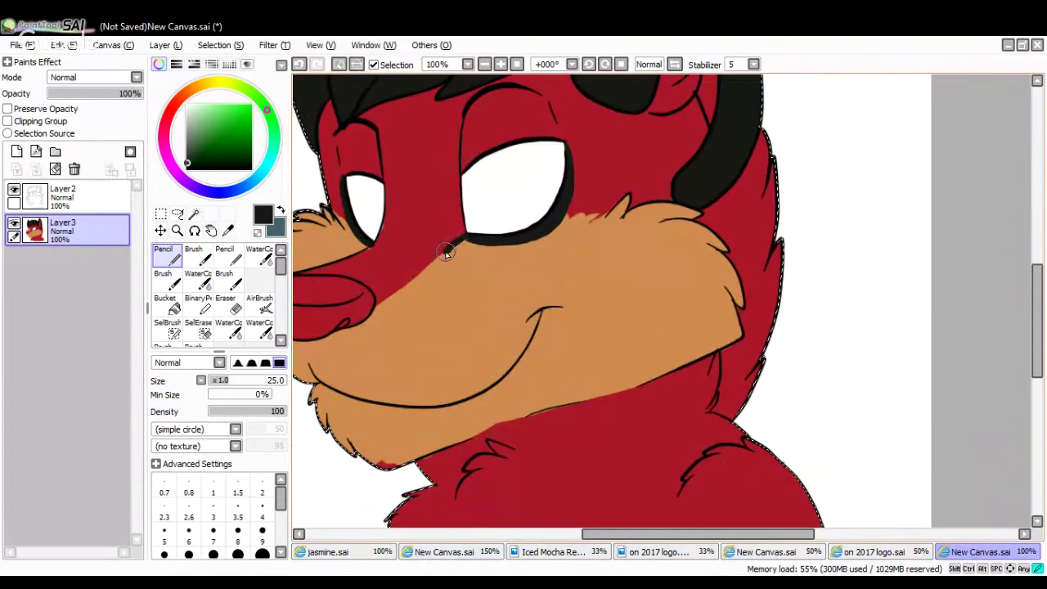
mouse_move(446, 253)
mouse_down()
mouse_move(478, 348)
mouse_move(473, 312)
mouse_move(434, 265)
mouse_move(445, 253)
mouse_move(440, 260)
mouse_move(462, 272)
mouse_move(481, 329)
mouse_move(481, 303)
mouse_move(439, 260)
mouse_up()
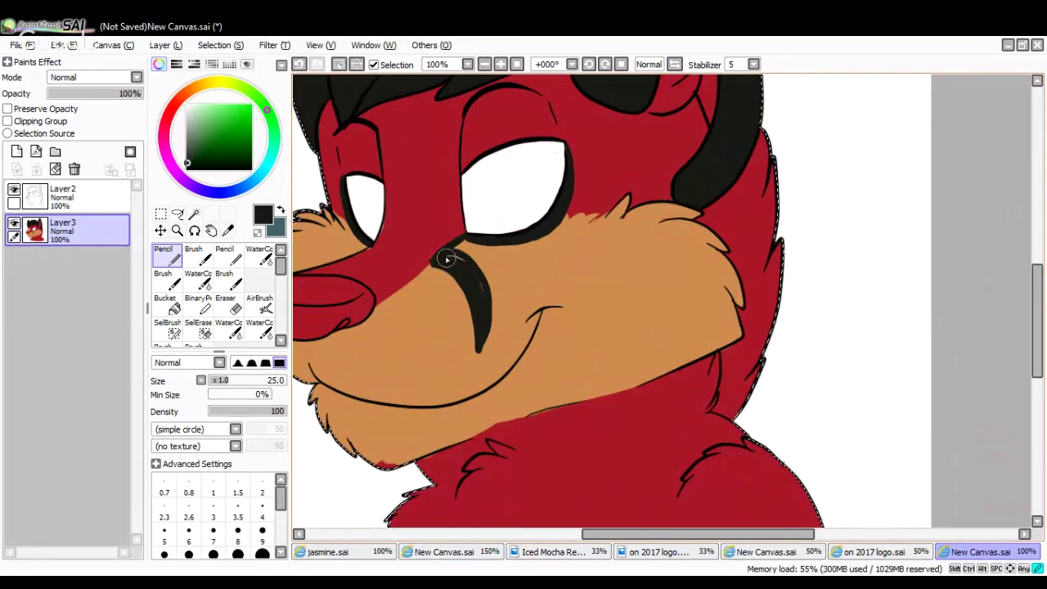
mouse_move(446, 259)
mouse_down()
mouse_move(487, 305)
mouse_move(479, 298)
mouse_up()
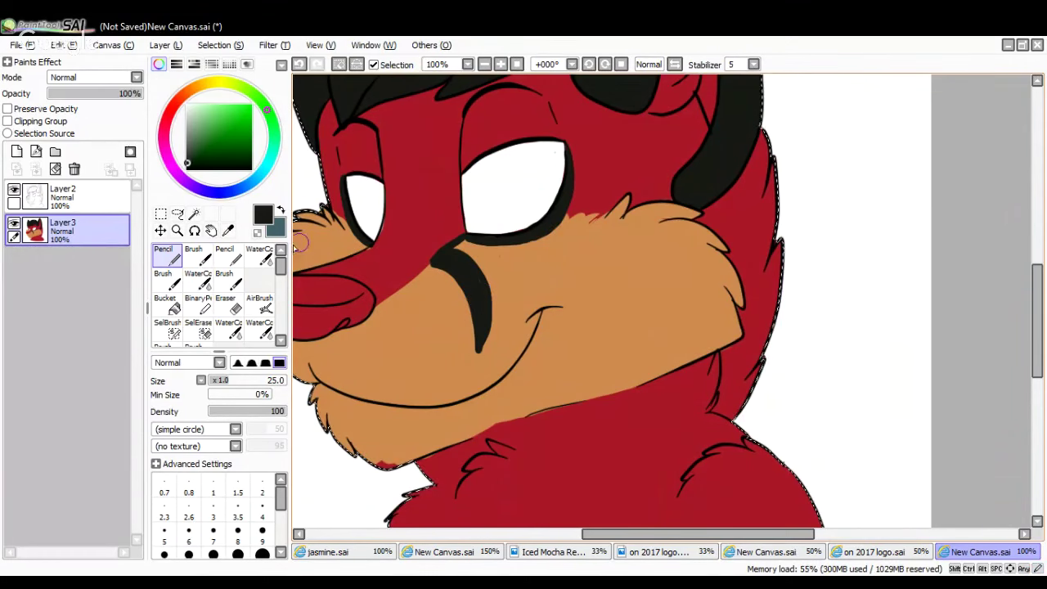
drag(654, 540, 589, 540)
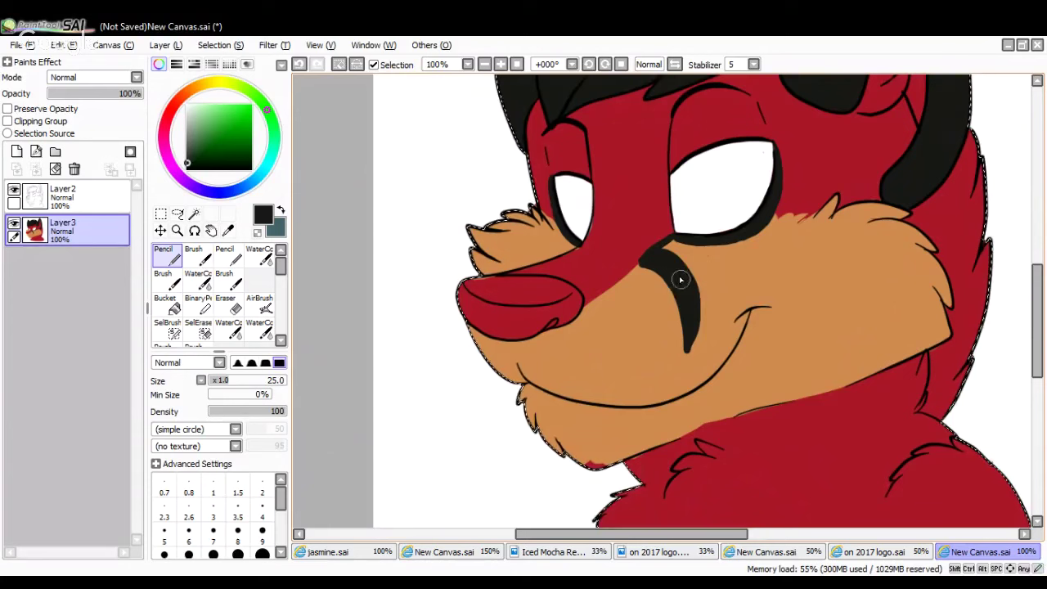
drag(681, 266, 688, 355)
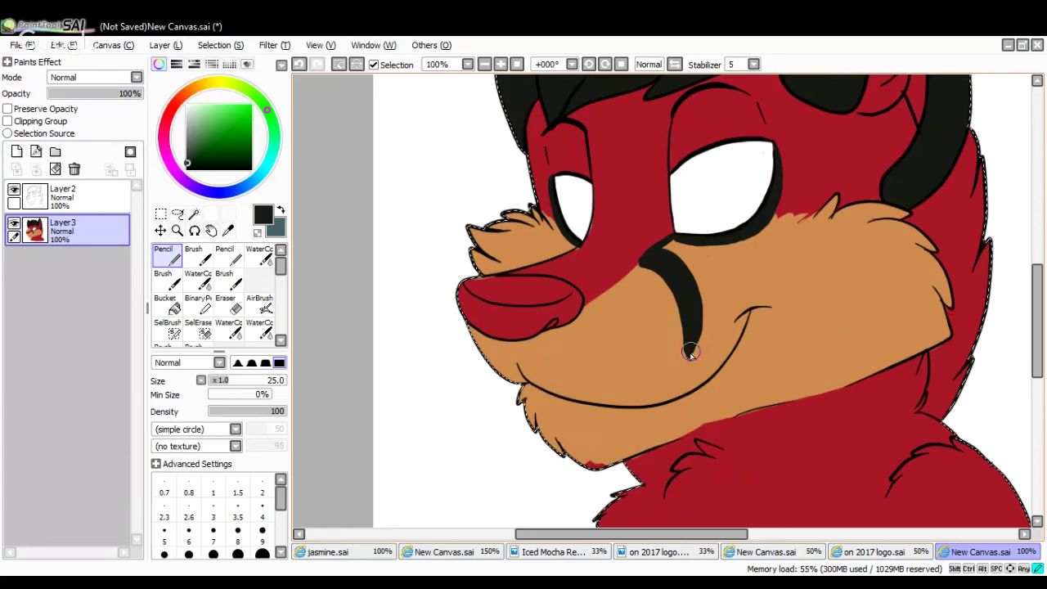
drag(686, 352, 688, 344)
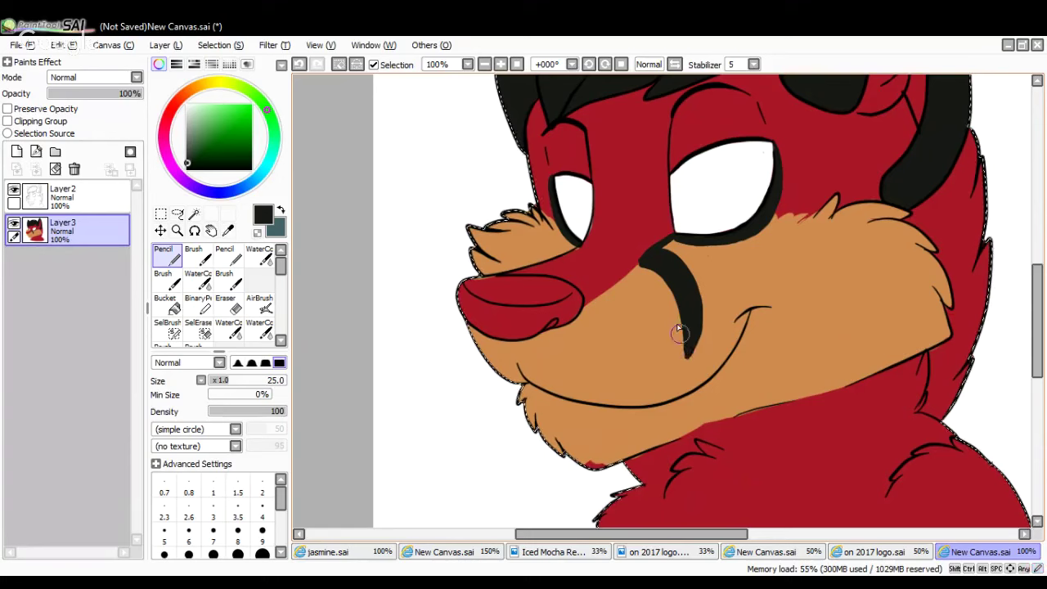
Separate the stripe from the near eye with sampled crimson and touch up the crimson at the far eye's inner corner
click(229, 231)
click(608, 257)
click(163, 255)
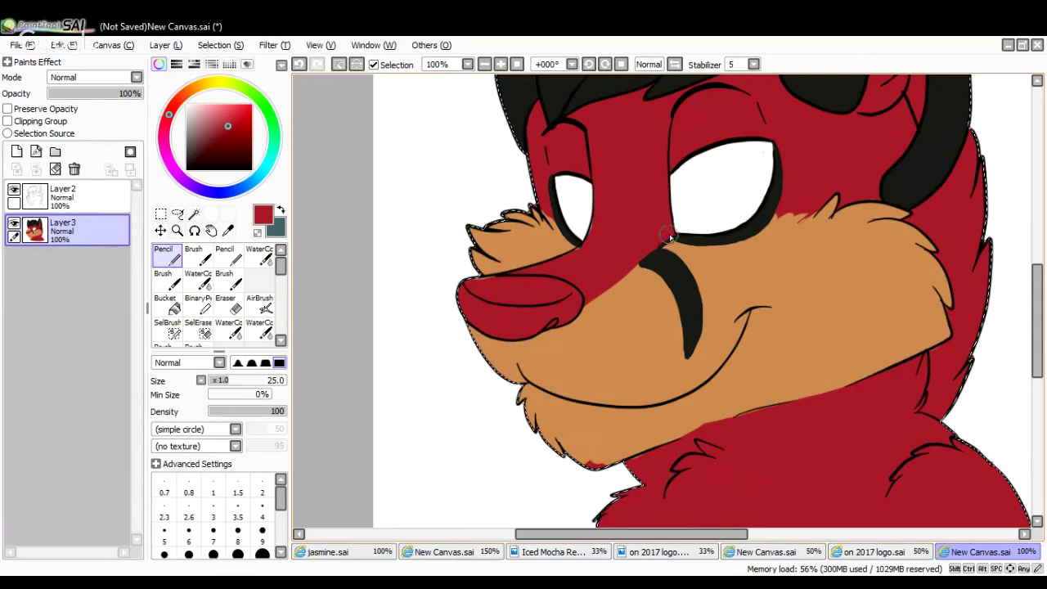
click(227, 230)
click(581, 225)
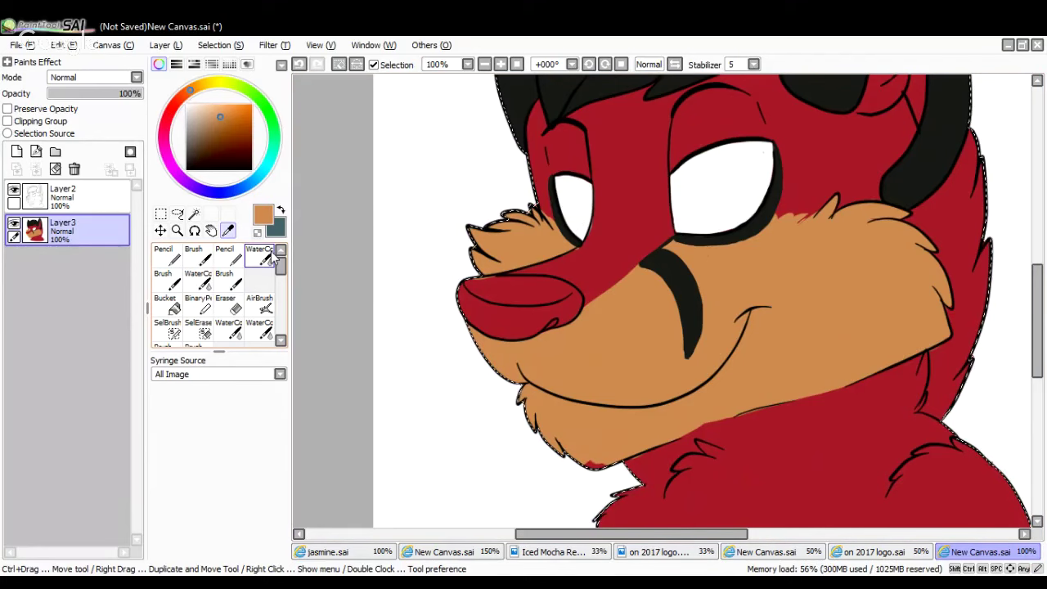
click(591, 249)
key(n)
drag(592, 248, 590, 233)
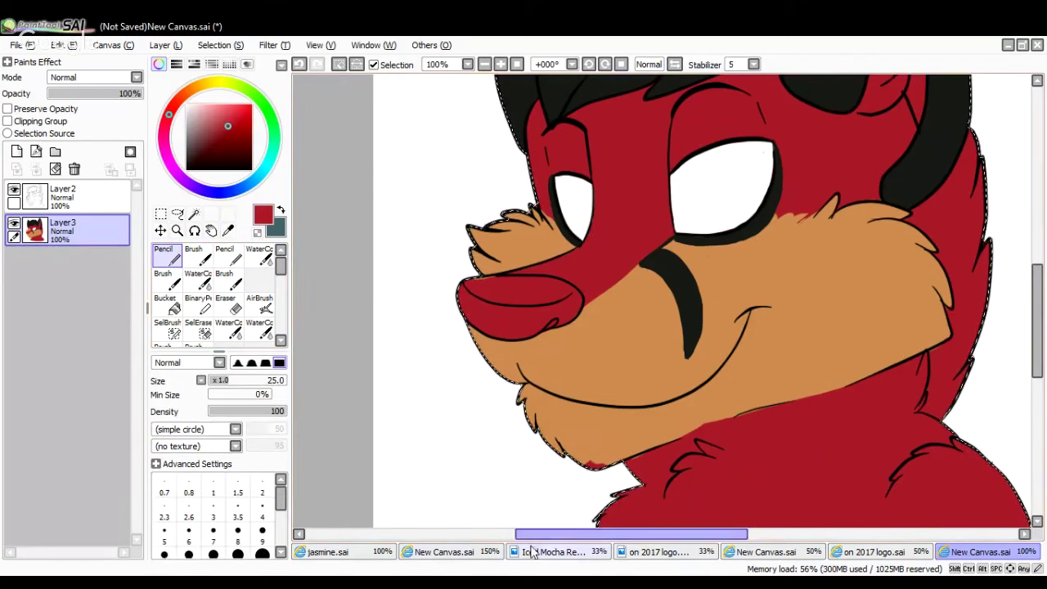
Compare the Christmas and heart-pillow reference illustrations and undo the muzzle stripe on the canine's canvas
click(478, 553)
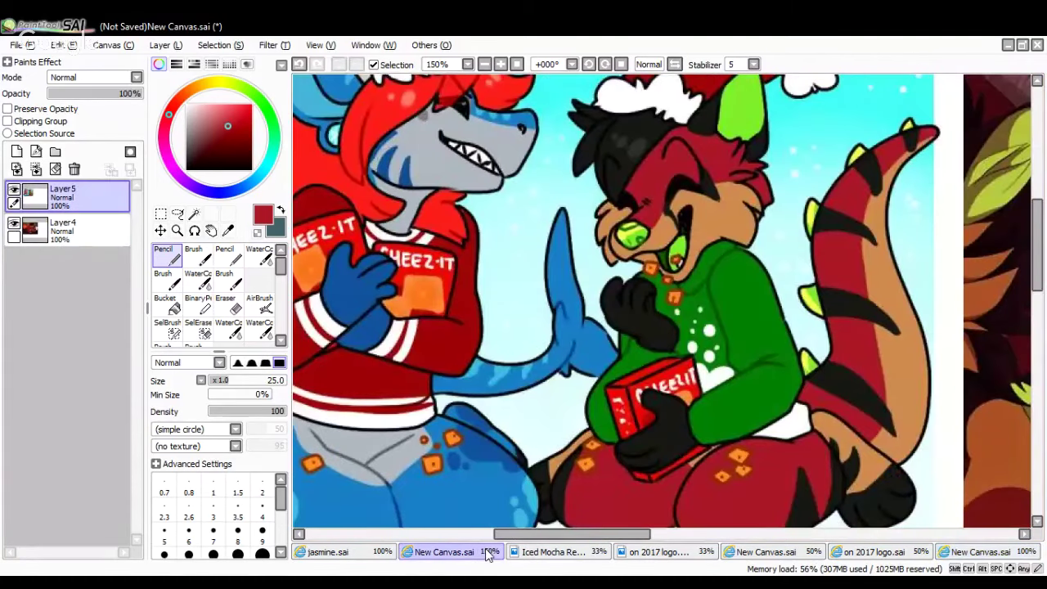
click(489, 554)
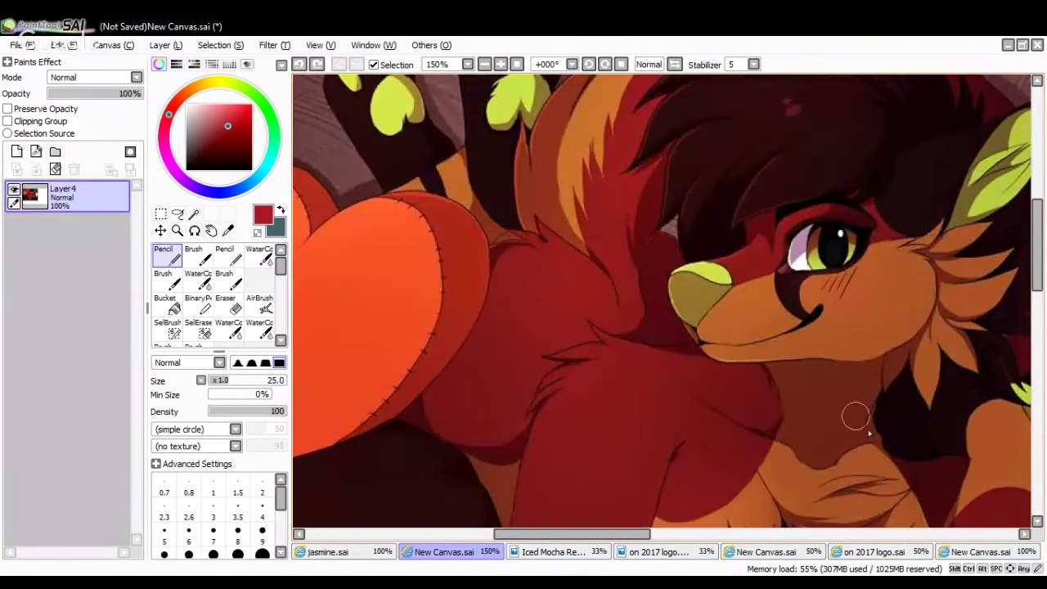
click(980, 554)
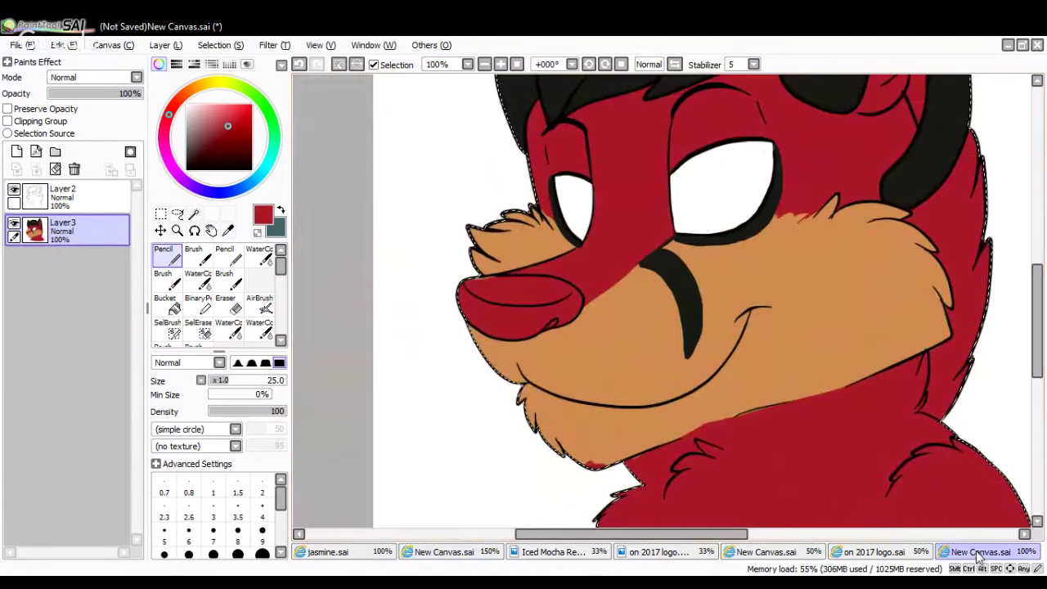
click(299, 65)
click(299, 66)
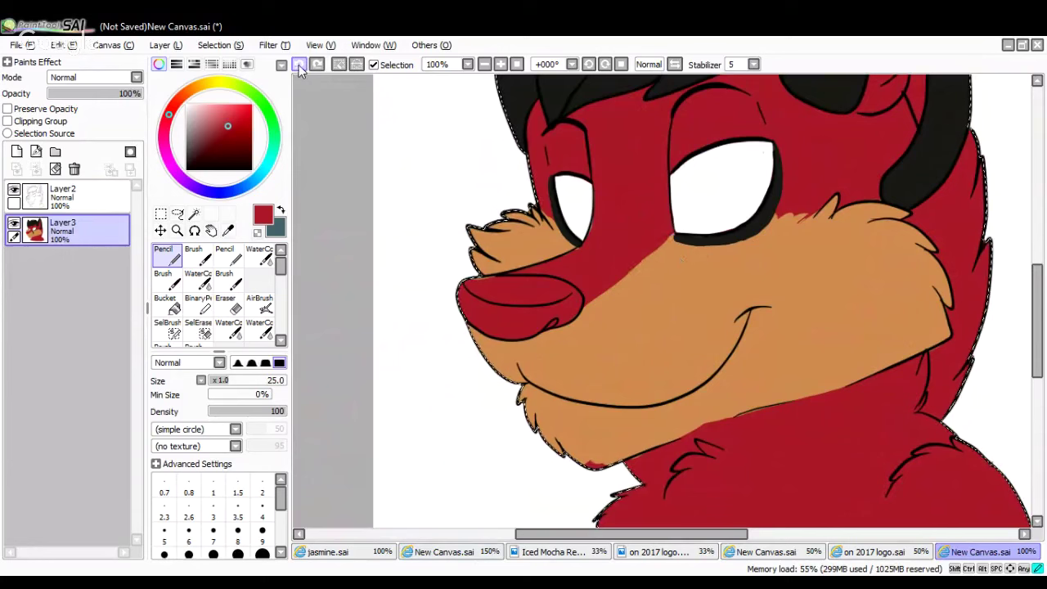
click(299, 66)
click(300, 65)
click(317, 65)
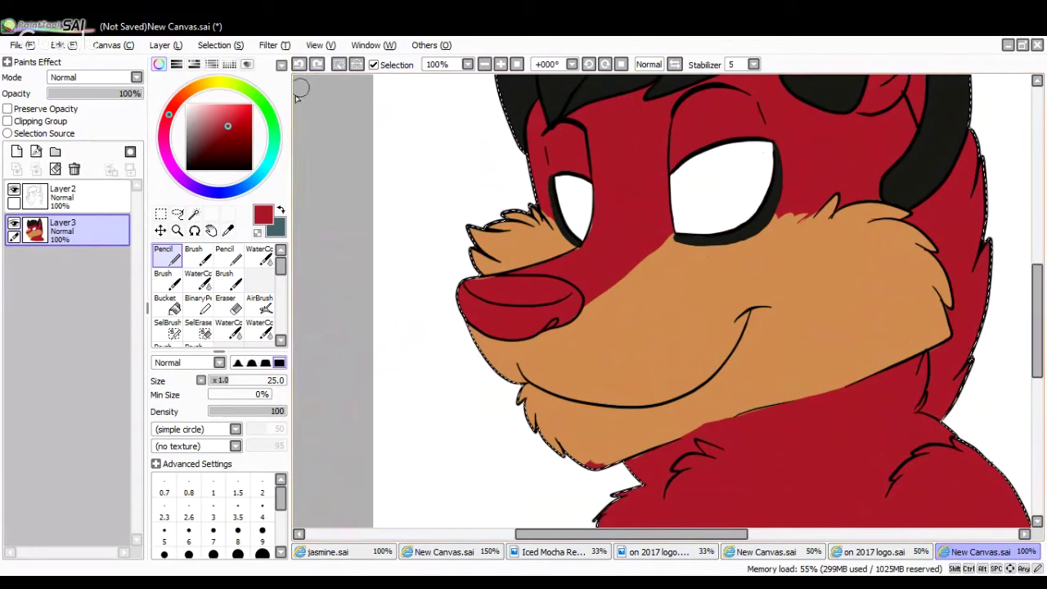
Sample near-black from the near eye's rim, discard a trial stroke below it, and recheck the heart-pillow artwork's cheek stripe
click(228, 230)
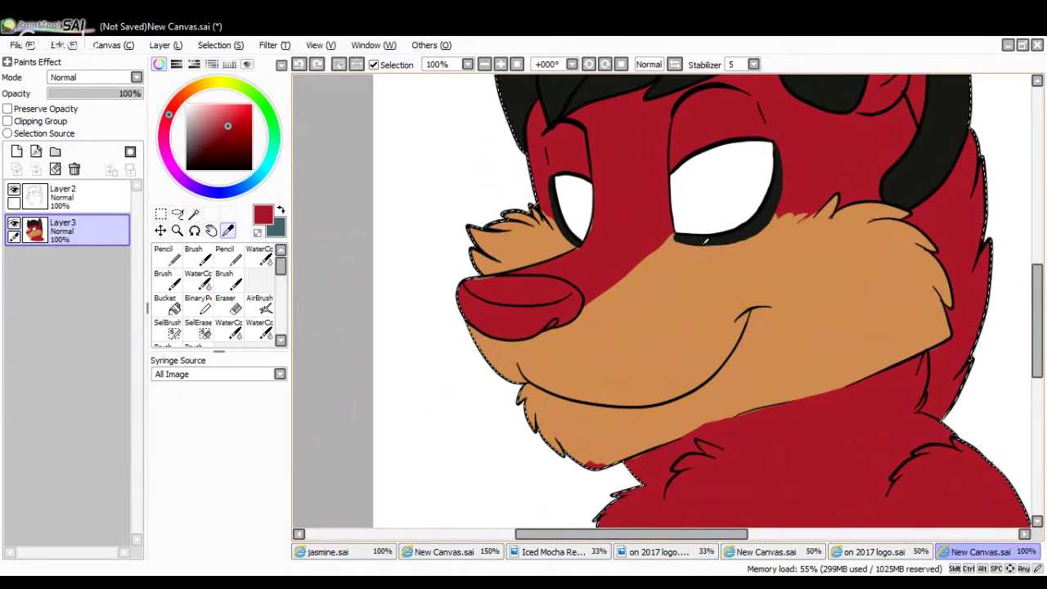
click(712, 240)
click(162, 255)
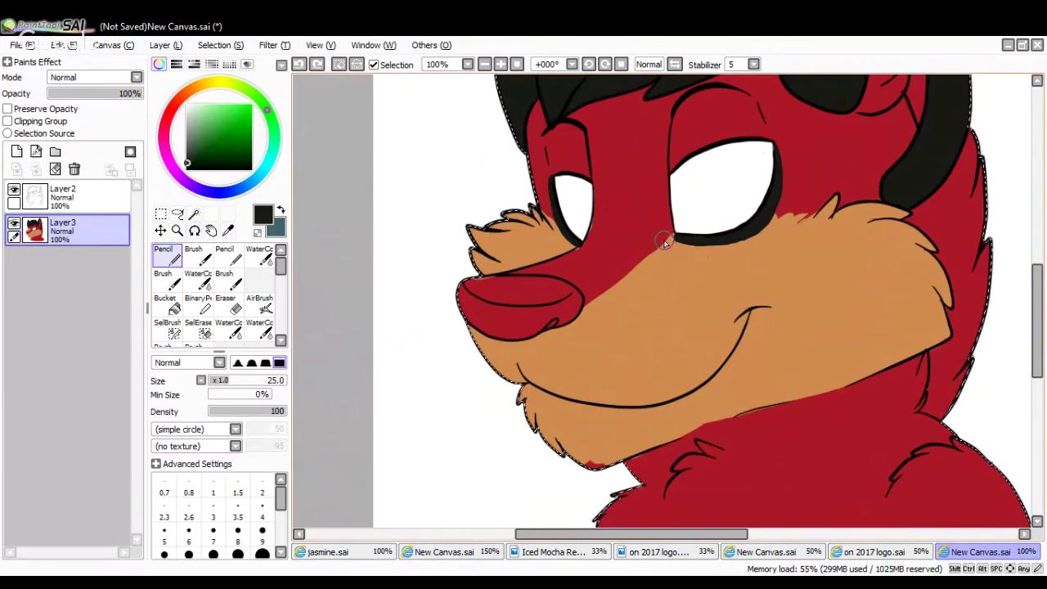
drag(668, 242, 711, 299)
click(299, 65)
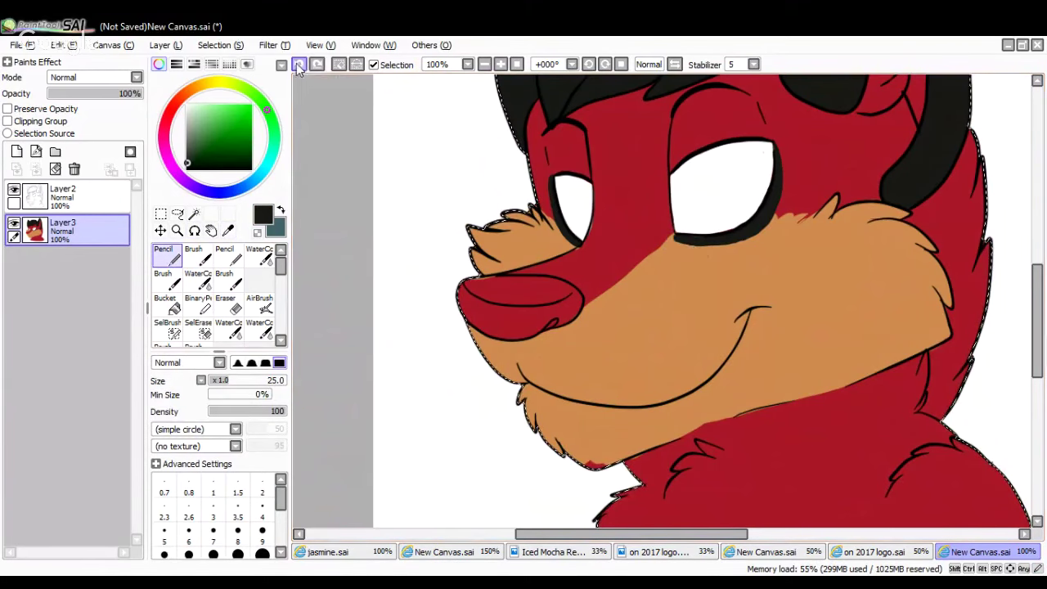
click(473, 548)
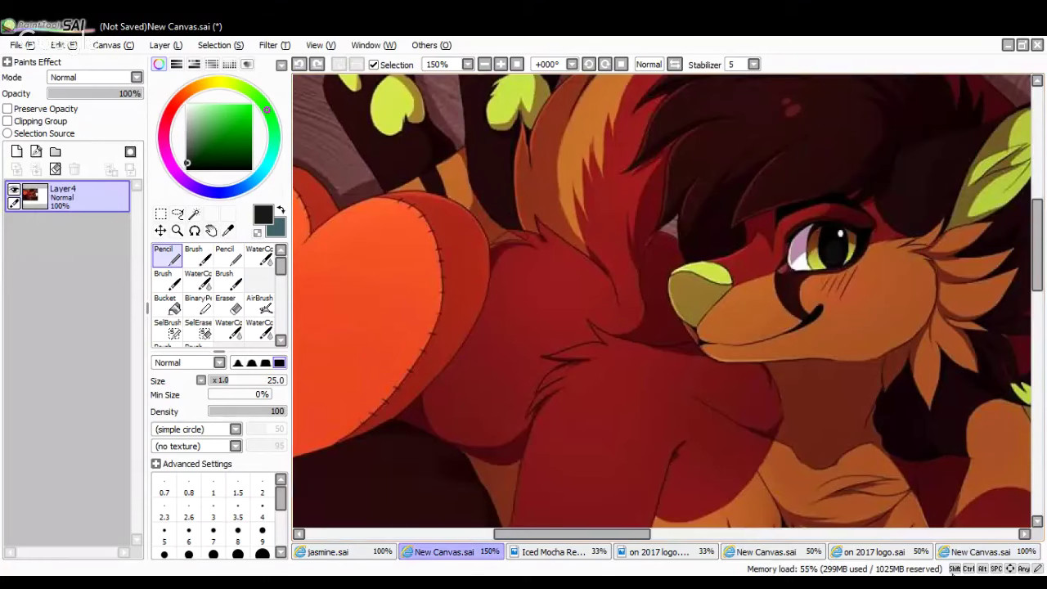
click(982, 555)
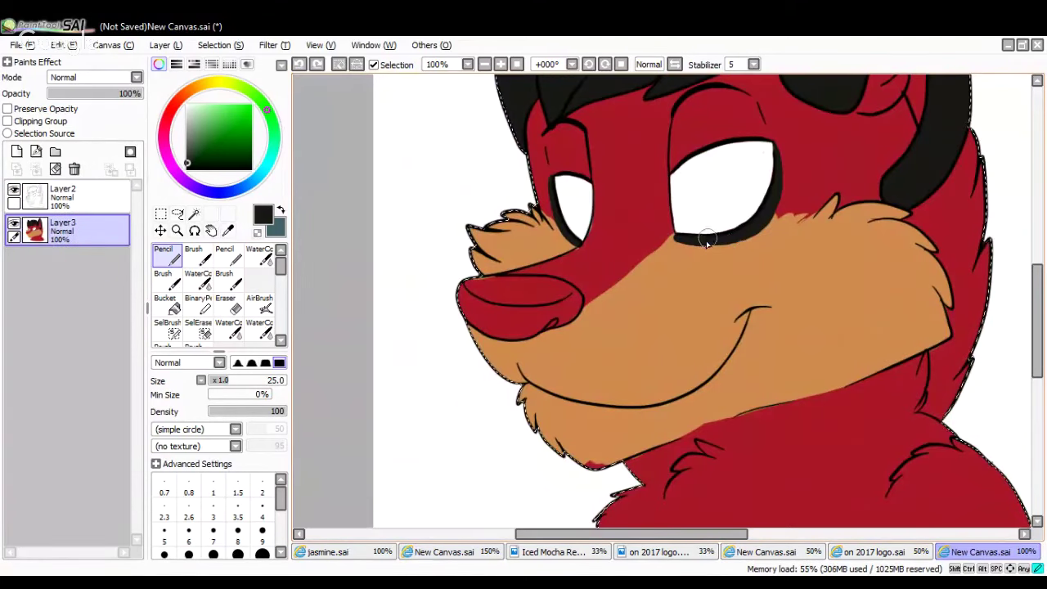
Paint a solid near-black stripe tapering from the near eye's lower inner edge to the mouth corner, and darken below the far eye's inner corner
mouse_move(700, 244)
mouse_down()
mouse_move(717, 314)
mouse_move(741, 336)
mouse_up()
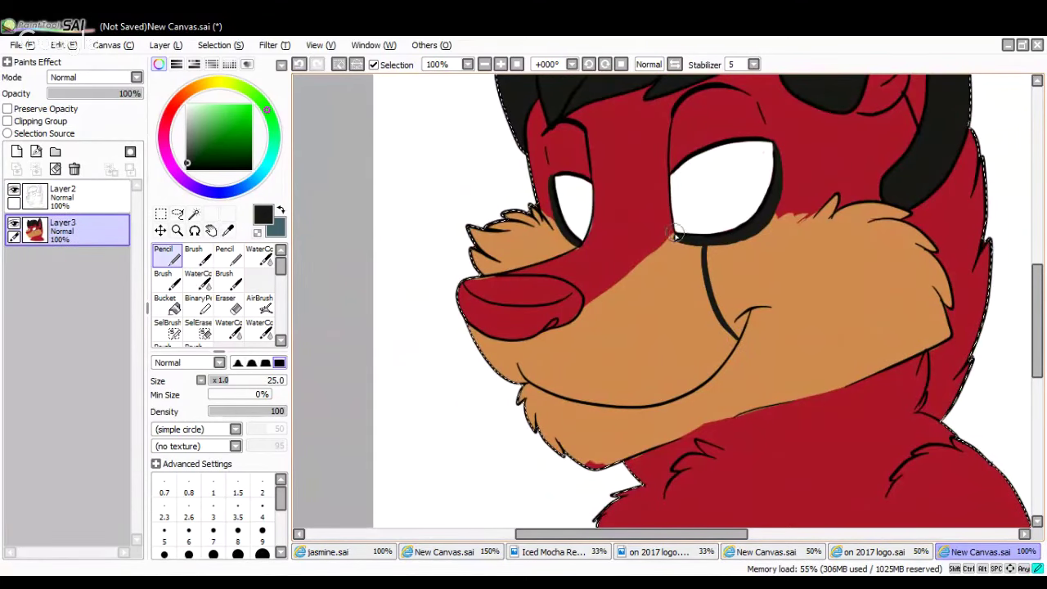
mouse_move(664, 257)
mouse_down()
mouse_move(662, 287)
mouse_move(708, 351)
mouse_up()
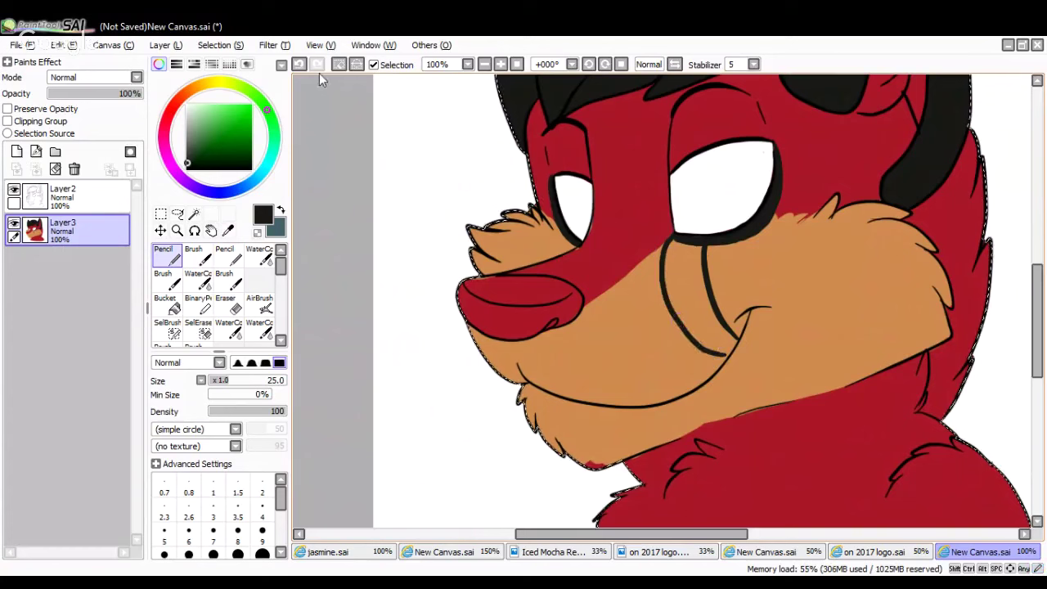
key(ctrl+z)
mouse_move(679, 237)
mouse_down()
mouse_move(693, 312)
mouse_move(736, 340)
mouse_up()
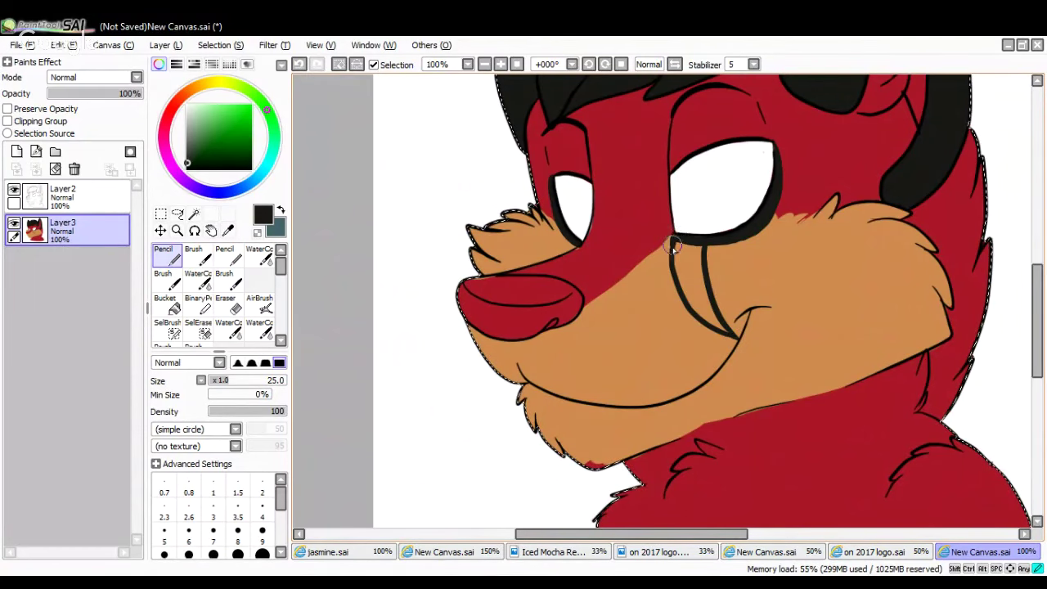
mouse_move(672, 248)
mouse_down()
mouse_move(687, 302)
mouse_move(728, 332)
mouse_move(696, 247)
mouse_move(679, 240)
mouse_move(687, 293)
mouse_move(682, 251)
mouse_move(692, 278)
mouse_move(695, 250)
mouse_move(687, 282)
mouse_up()
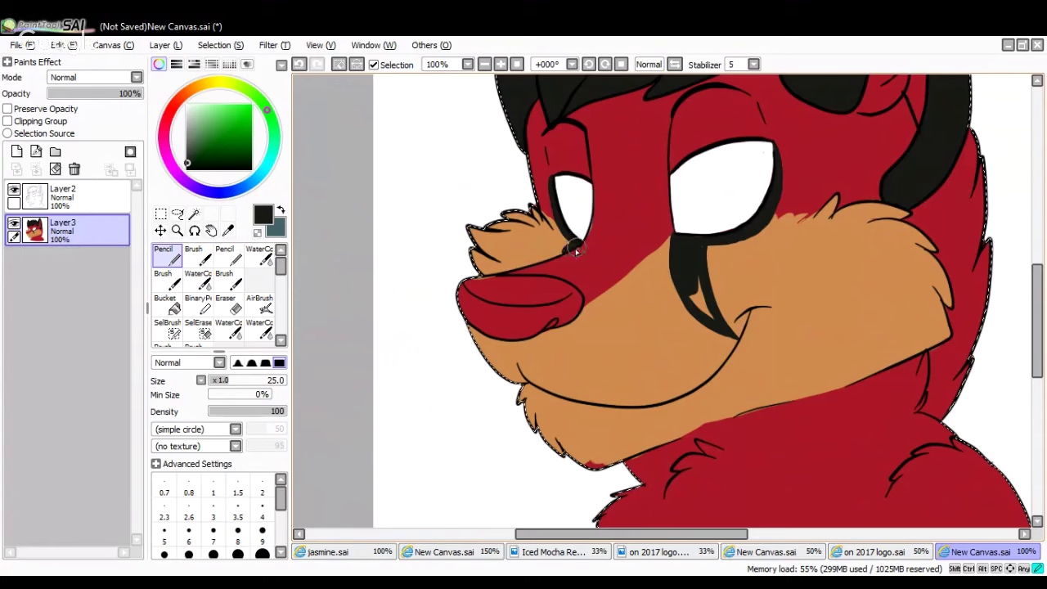
mouse_move(709, 267)
mouse_down()
mouse_move(691, 288)
mouse_move(705, 303)
mouse_up()
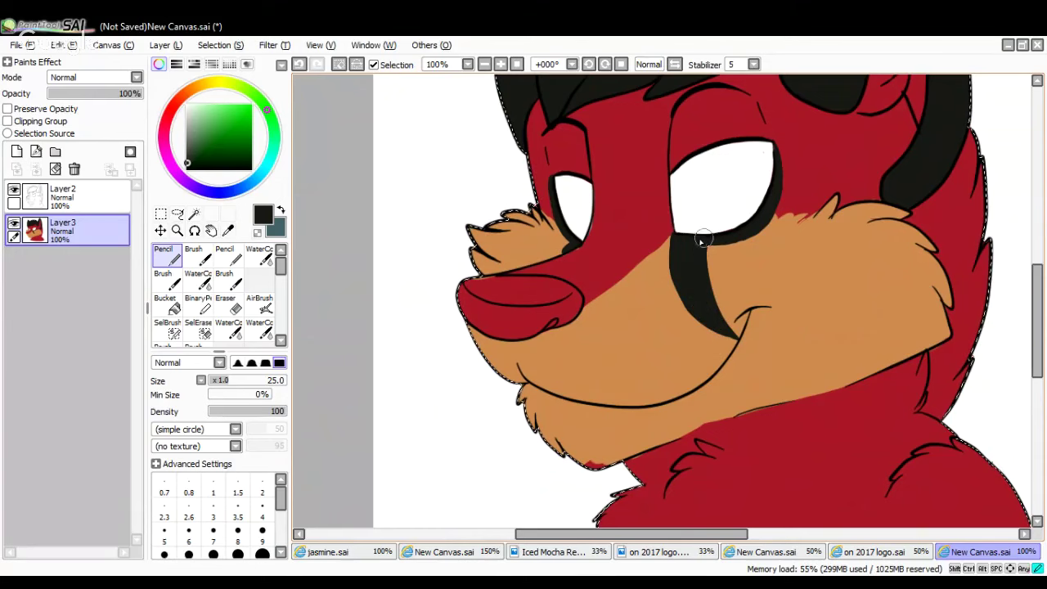
Compare the face with the heart-pillow and Christmas artworks and widen the near-black cheek stripe on its muzzle side
click(485, 64)
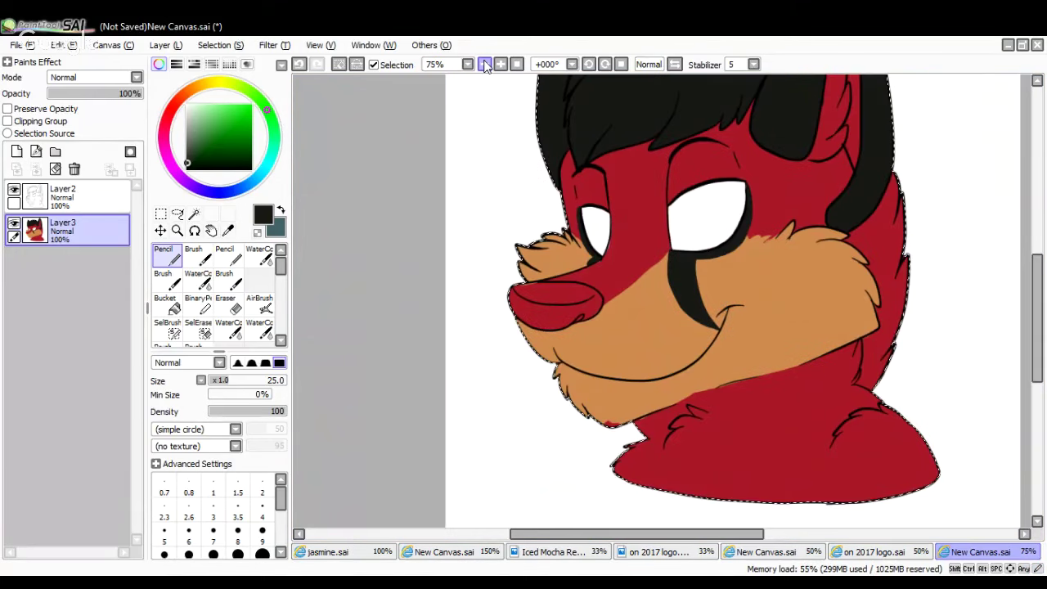
click(484, 64)
click(501, 64)
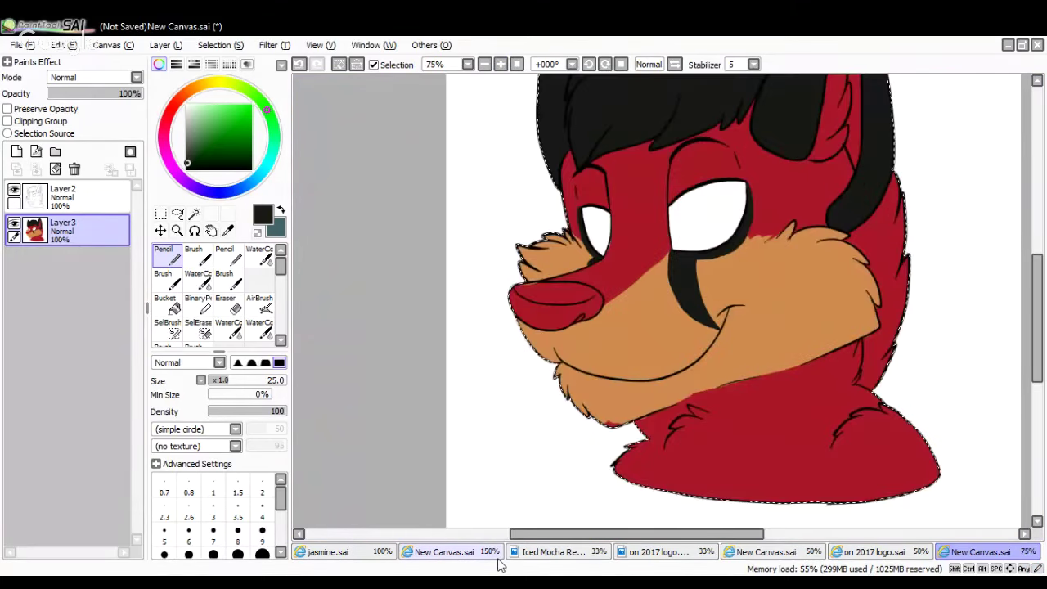
click(446, 552)
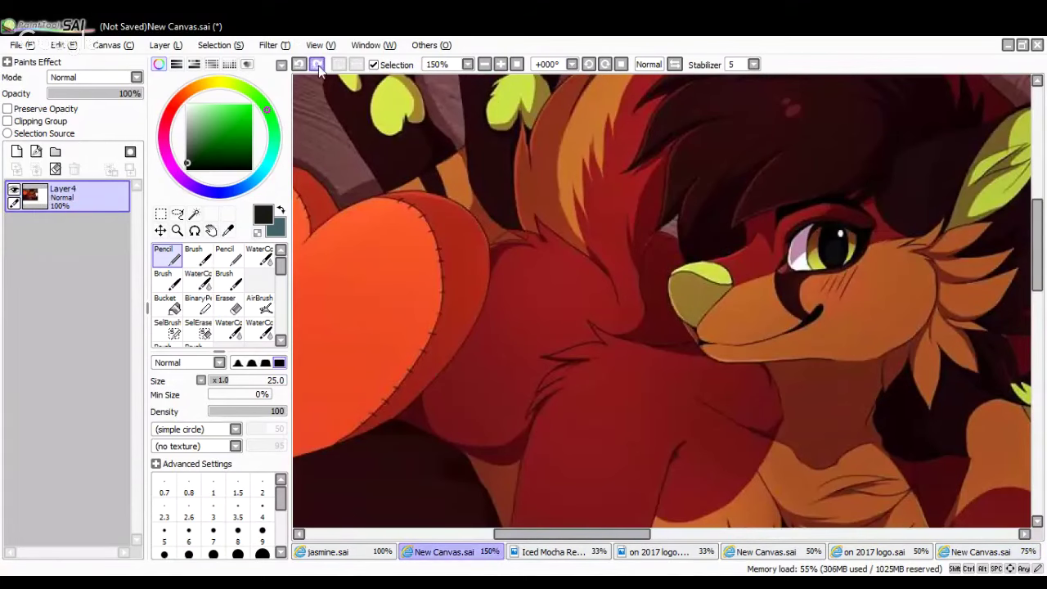
key(ctrl+v)
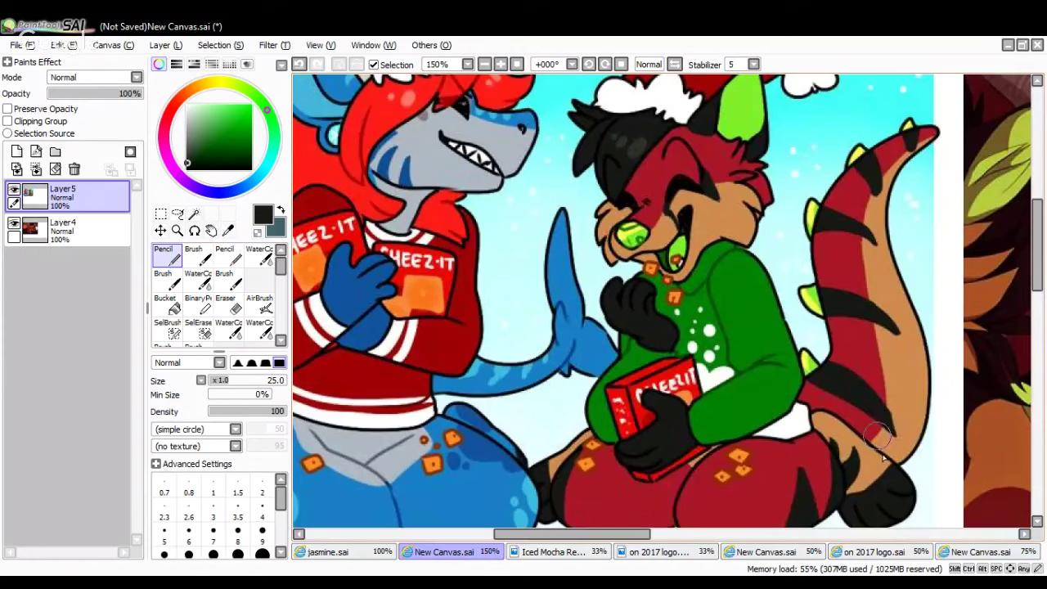
click(969, 557)
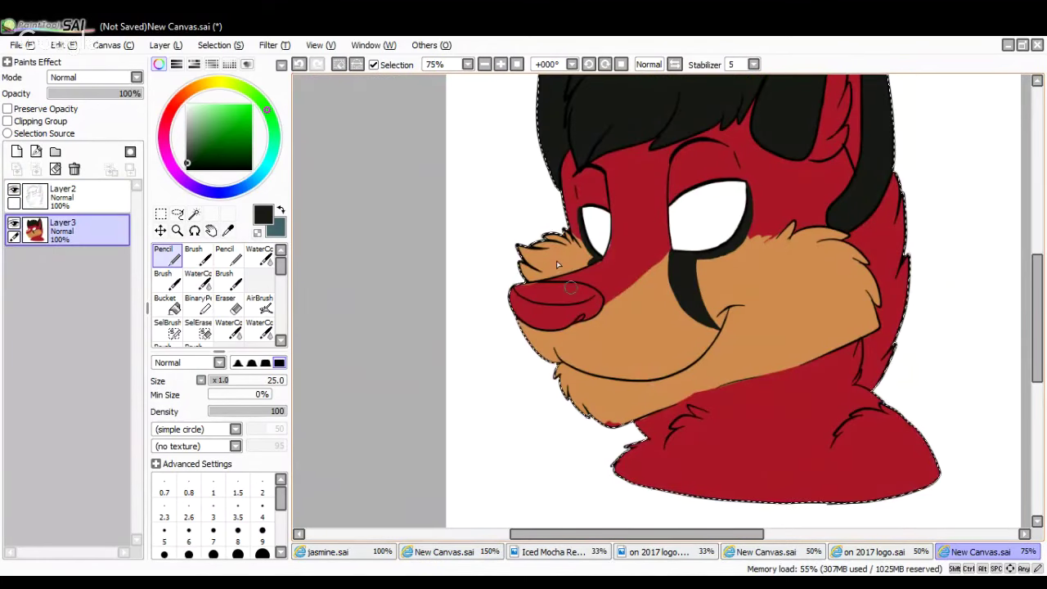
click(502, 64)
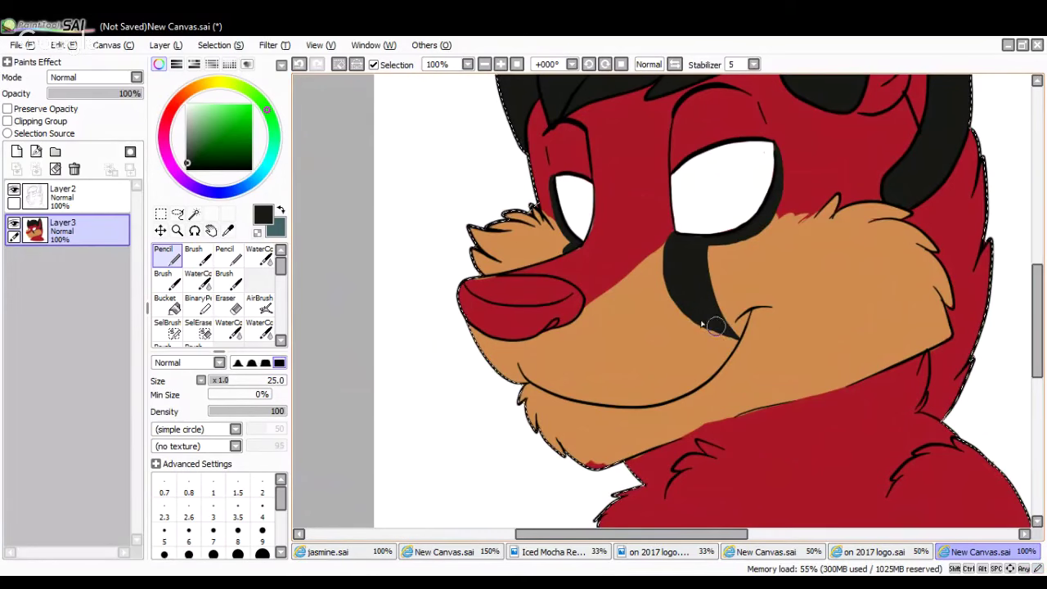
Sample the muzzle's tan and cover the leftover crimson patch at the tip of the chin
click(228, 230)
click(608, 360)
click(167, 258)
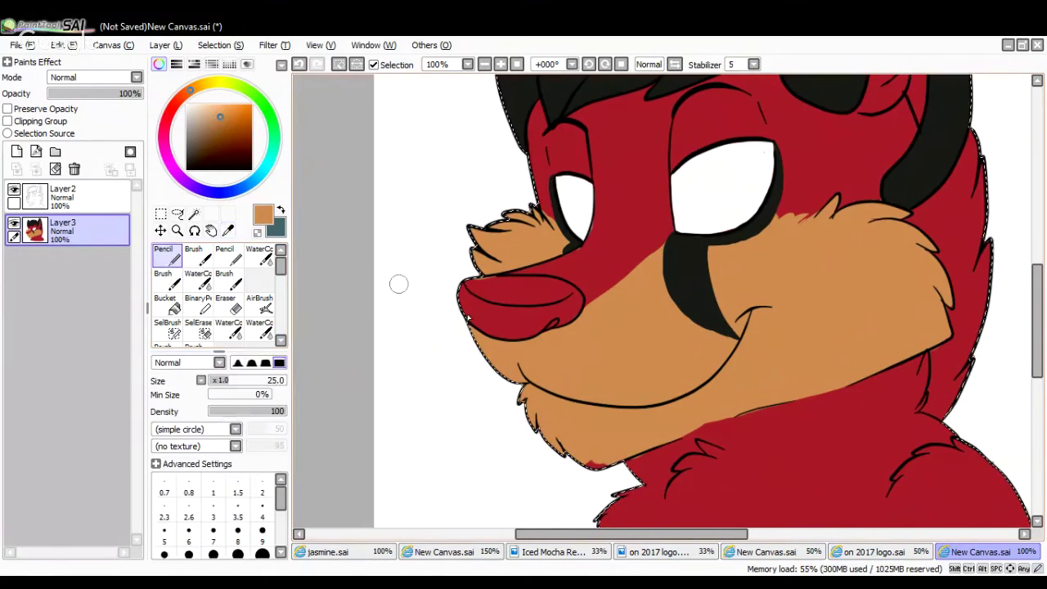
drag(584, 463, 606, 463)
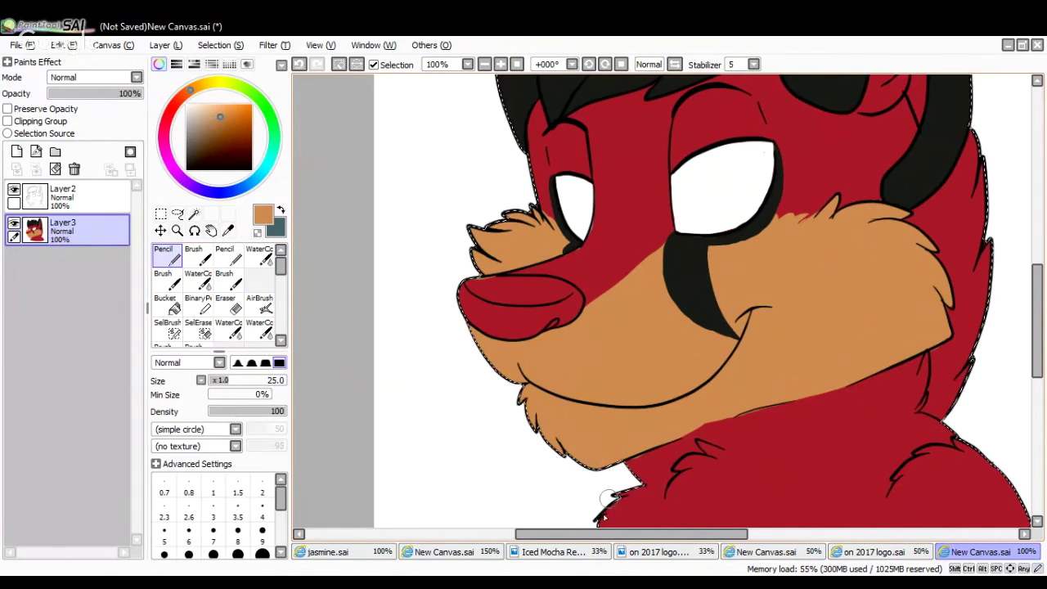
key(ctrl+d)
Check the Christmas and heart-pillow artworks and paint tapering tan fur strokes down the rear side of the neck to the bust's base
click(442, 553)
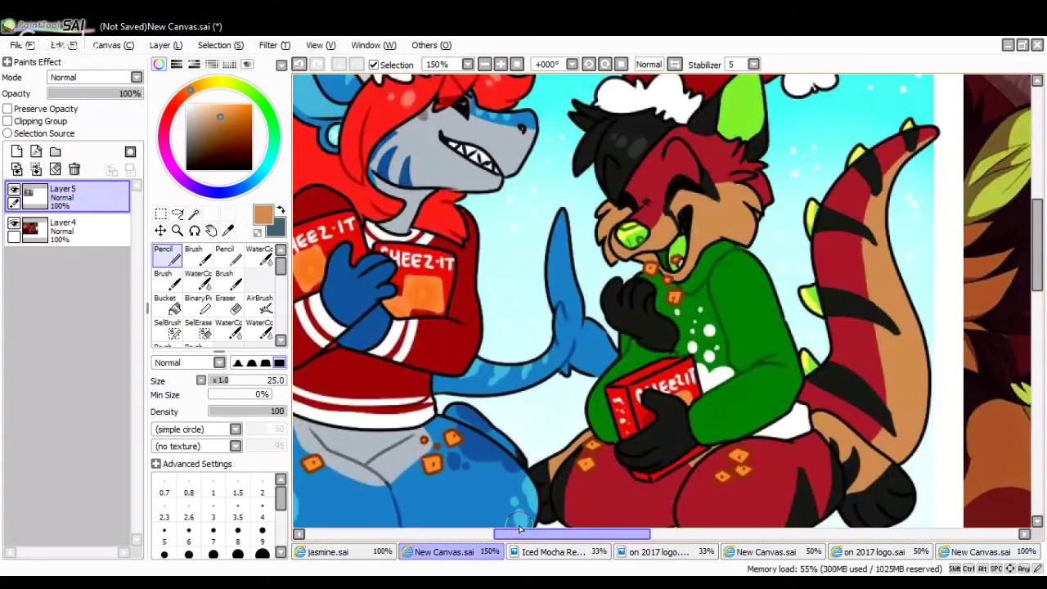
key(ctrl+z)
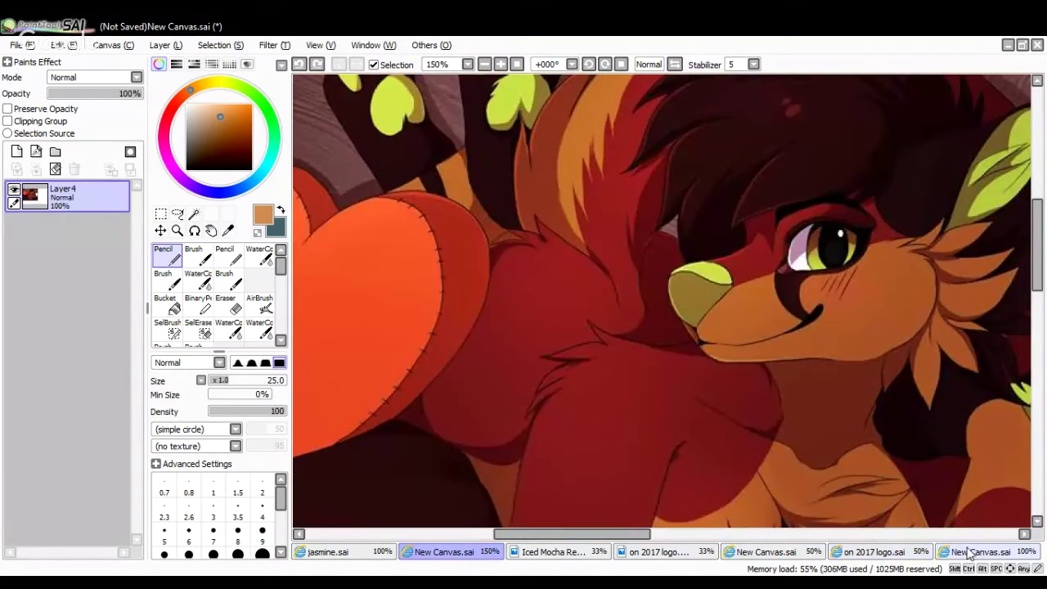
click(971, 554)
scroll(814, 182, down, 5)
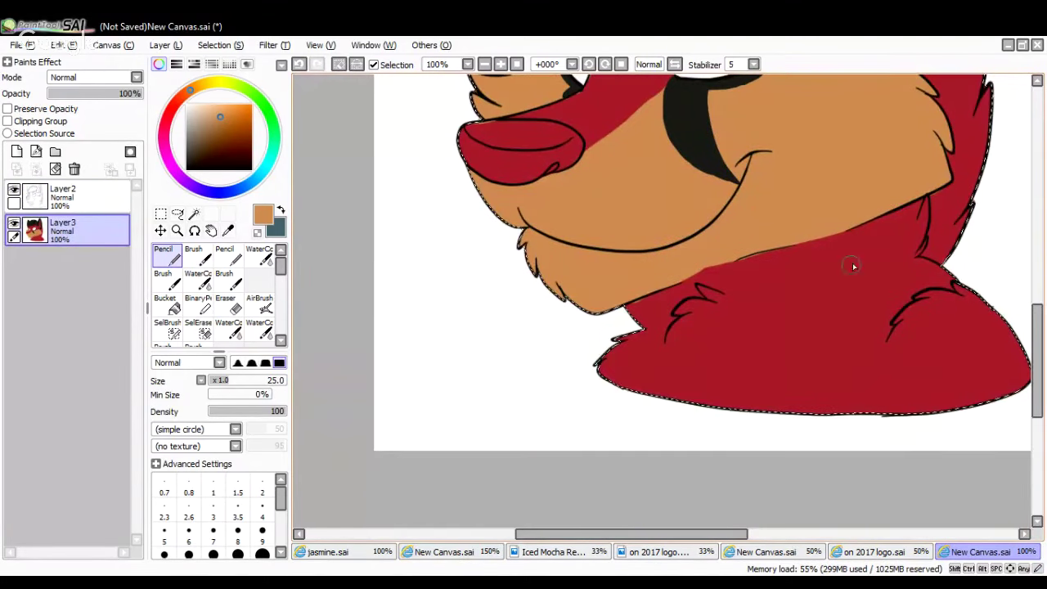
drag(904, 211, 862, 316)
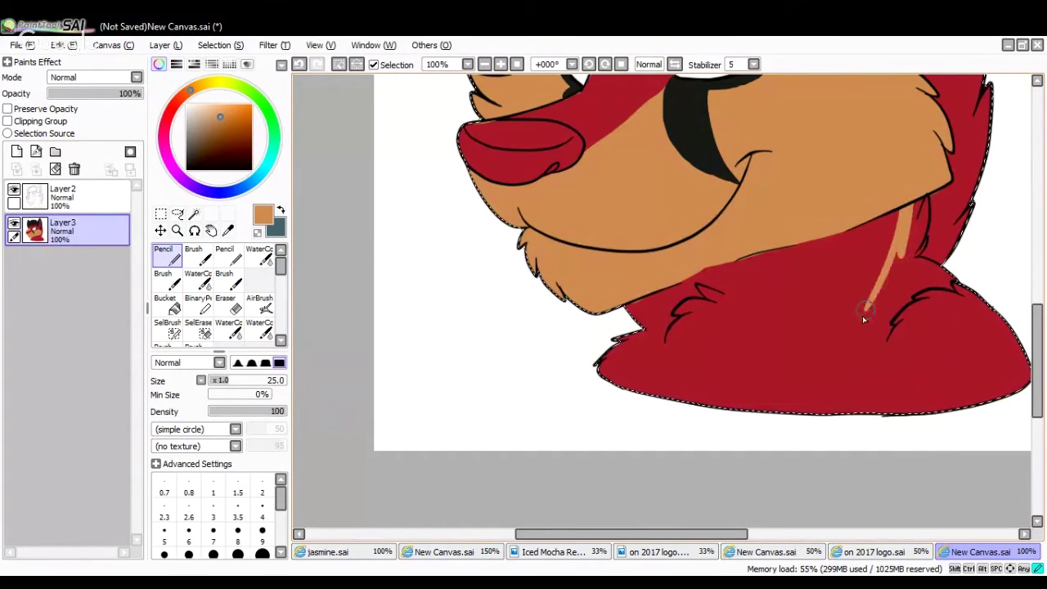
drag(888, 278, 856, 344)
drag(892, 303, 838, 392)
drag(882, 337, 835, 427)
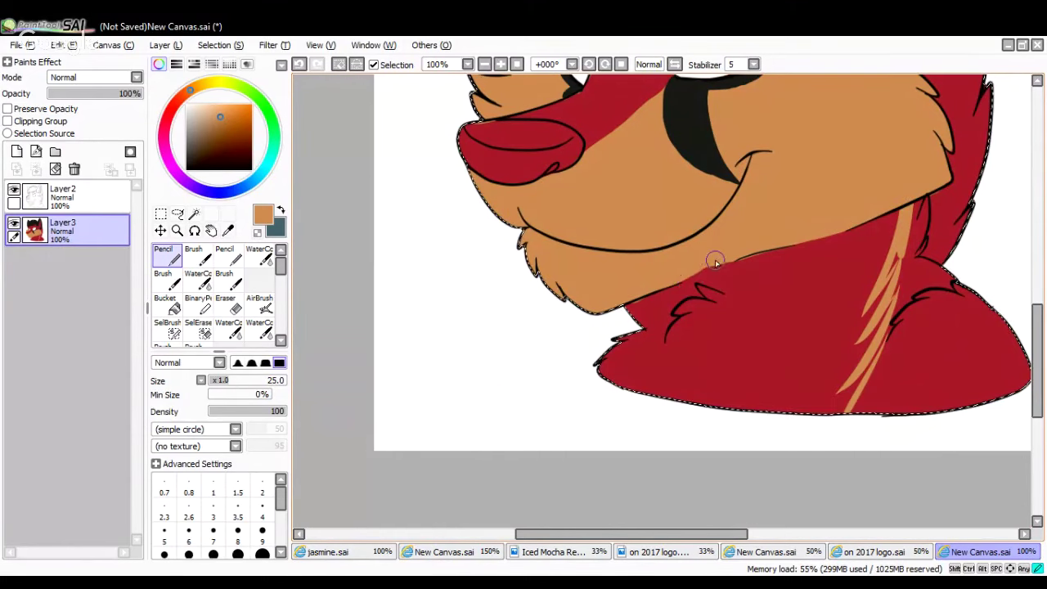
Fill the throat and chest with tan from the jawline to the bust's base, leaving crimson at the front edge and shoulder
mouse_move(688, 286)
mouse_down()
mouse_move(647, 349)
mouse_move(681, 298)
mouse_move(642, 409)
mouse_move(675, 331)
mouse_move(630, 368)
mouse_move(682, 282)
mouse_move(647, 308)
mouse_move(706, 266)
mouse_move(664, 391)
mouse_move(661, 376)
mouse_move(706, 270)
mouse_move(686, 410)
mouse_move(764, 246)
mouse_move(774, 242)
mouse_move(758, 353)
mouse_move(827, 327)
mouse_move(869, 226)
mouse_move(851, 318)
mouse_move(896, 198)
mouse_move(860, 291)
mouse_move(849, 367)
mouse_move(884, 279)
mouse_move(834, 400)
mouse_move(884, 293)
mouse_move(884, 308)
mouse_move(833, 418)
mouse_move(883, 332)
mouse_move(837, 425)
mouse_move(828, 421)
mouse_move(873, 349)
mouse_move(826, 379)
mouse_up()
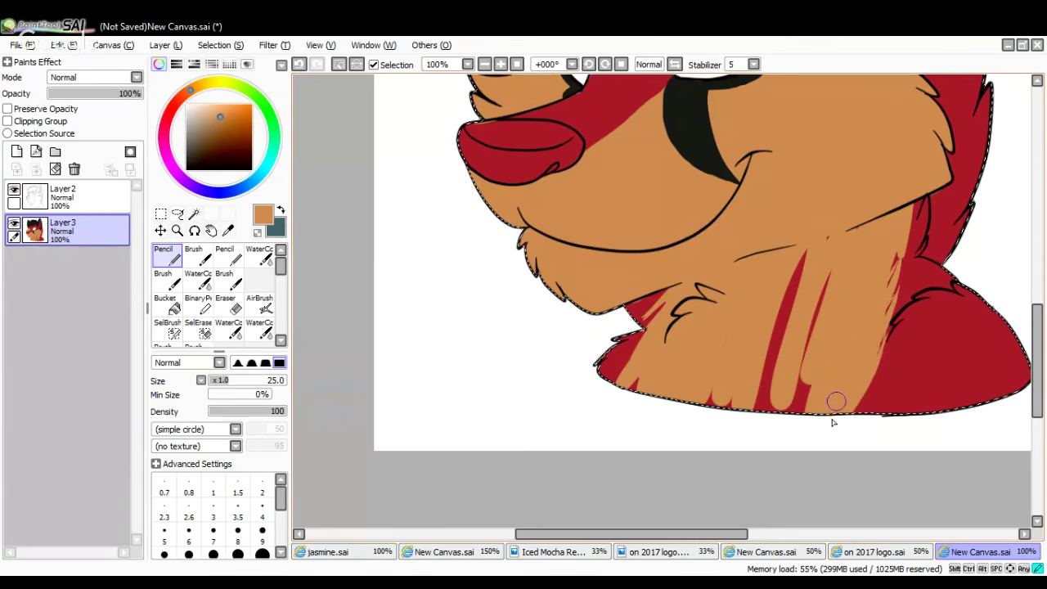
mouse_move(833, 423)
mouse_down()
mouse_move(845, 341)
mouse_move(820, 266)
mouse_move(782, 402)
mouse_move(767, 387)
mouse_move(800, 255)
mouse_move(728, 348)
mouse_up()
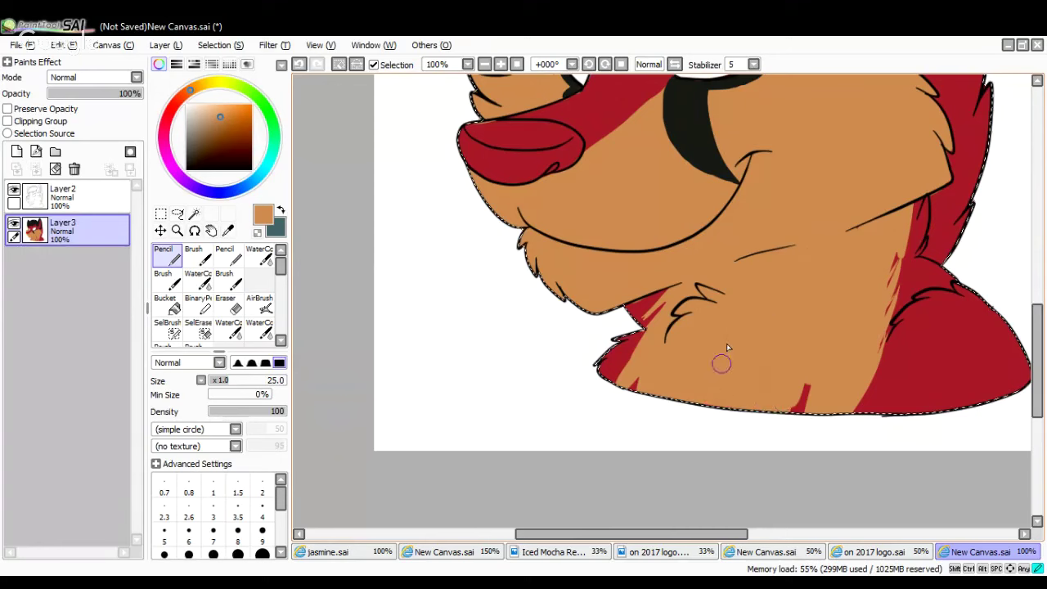
drag(799, 363, 800, 405)
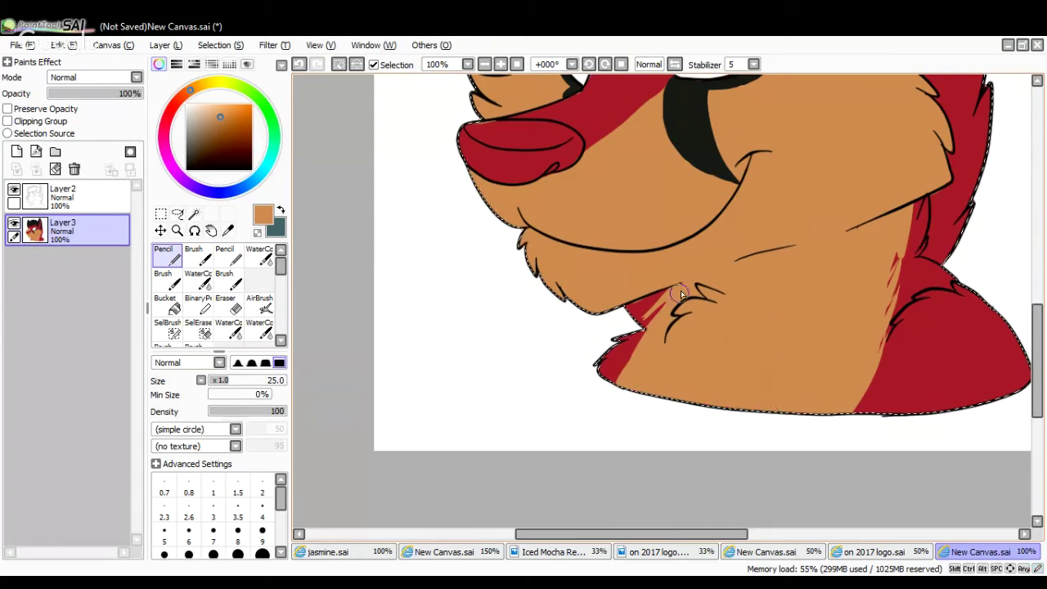
Sample crimson and even out the boundary of the tan chest patch along the front of the neck
click(228, 229)
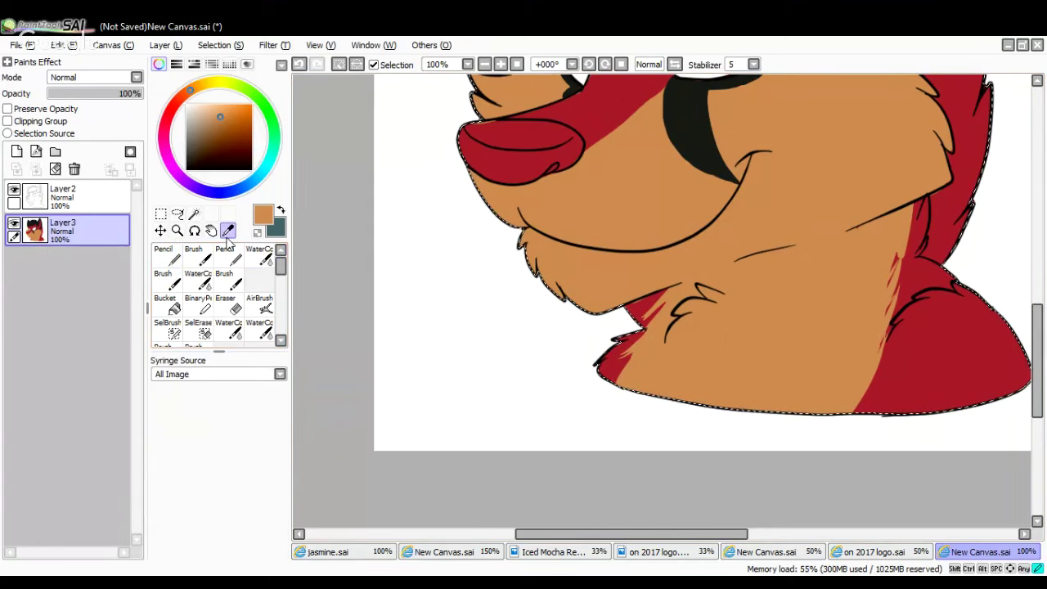
click(646, 298)
key(n)
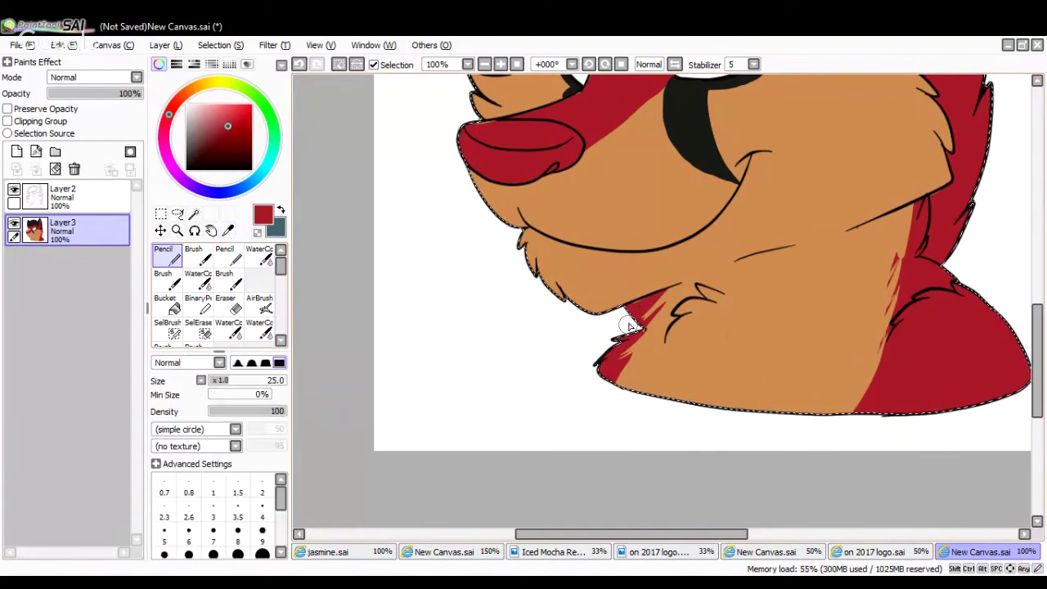
mouse_move(646, 303)
mouse_down()
mouse_move(669, 290)
mouse_move(611, 388)
mouse_move(667, 296)
mouse_up()
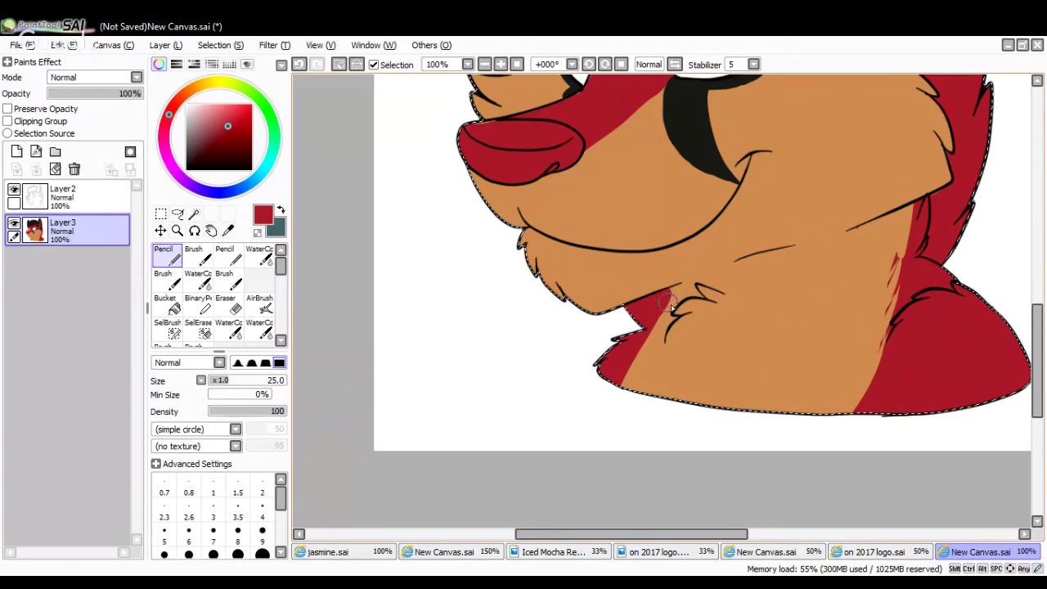
Sample tan and use the size 23 Brush to add short fur strokes along the chest patch's front edge
click(204, 262)
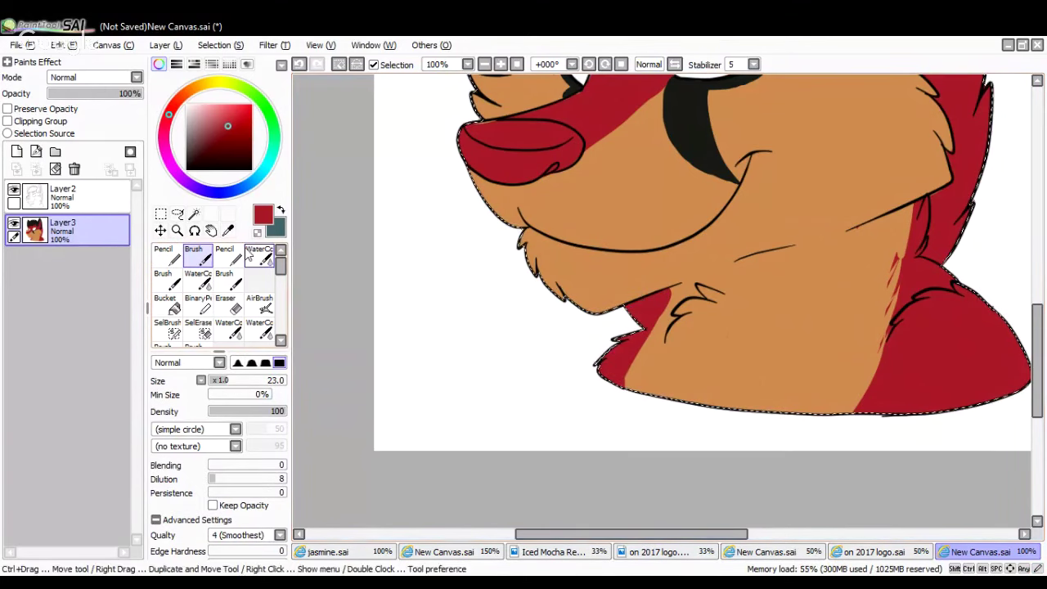
click(228, 230)
click(643, 360)
click(197, 255)
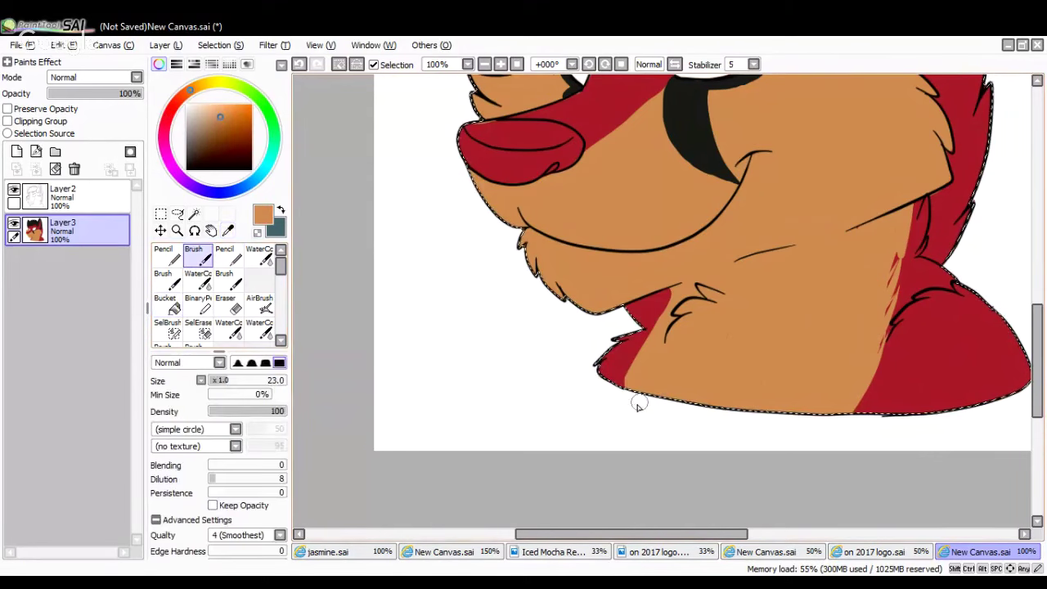
mouse_move(630, 397)
mouse_down()
mouse_move(618, 366)
mouse_move(629, 413)
mouse_move(632, 360)
mouse_move(638, 408)
mouse_move(636, 373)
mouse_move(652, 311)
mouse_move(644, 376)
mouse_move(652, 357)
mouse_move(668, 290)
mouse_up()
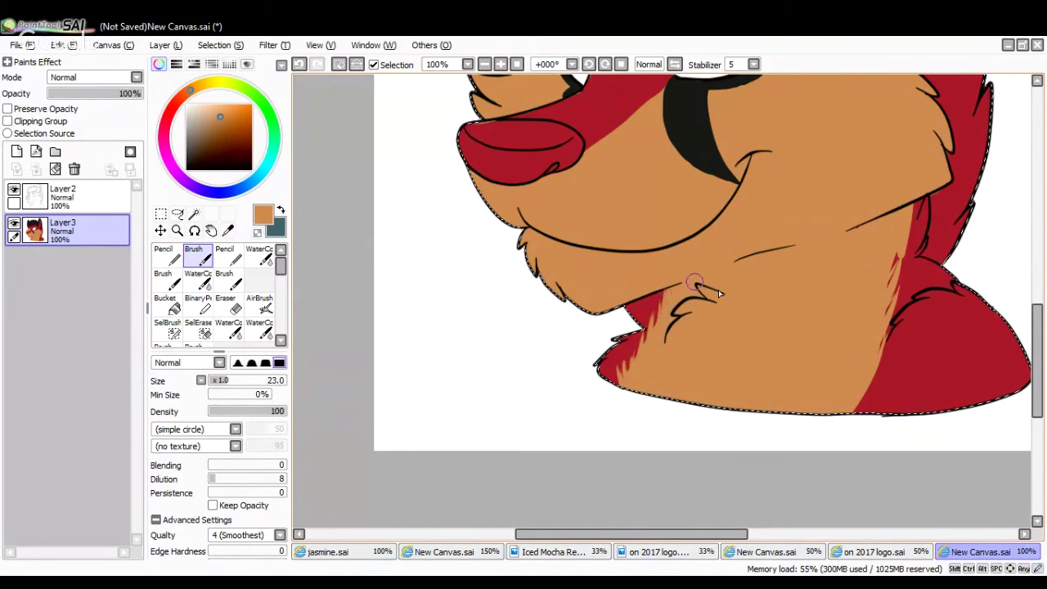
Add tan fur strokes along the chest patch's rear edge, from the bust's base up to the jaw
mouse_move(855, 416)
mouse_down()
mouse_move(881, 383)
mouse_move(842, 428)
mouse_move(874, 380)
mouse_move(887, 329)
mouse_up()
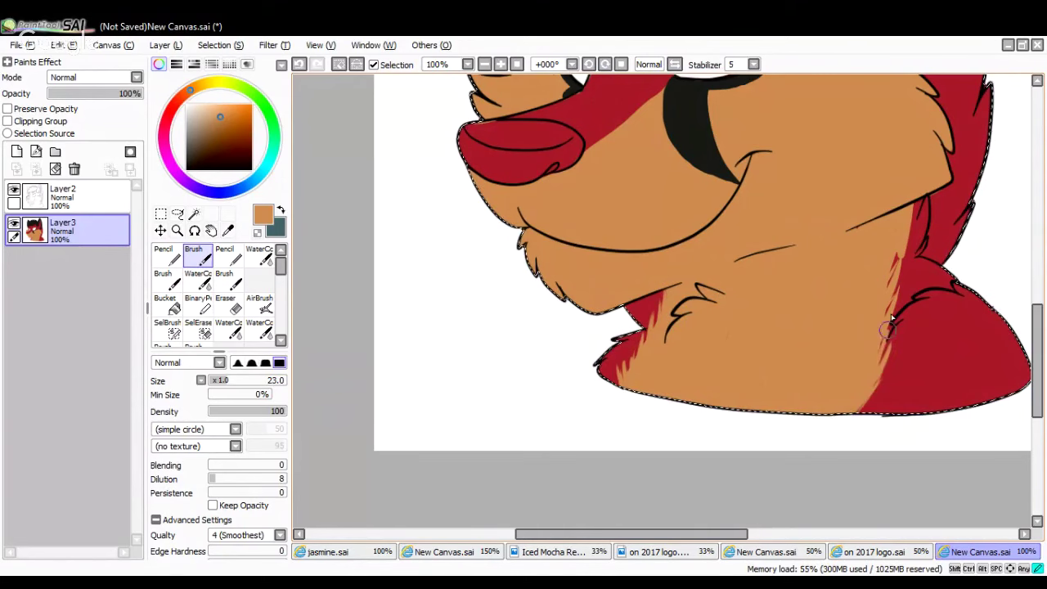
mouse_move(865, 371)
mouse_down()
mouse_move(901, 295)
mouse_move(861, 375)
mouse_move(908, 272)
mouse_move(881, 315)
mouse_move(910, 235)
mouse_move(904, 226)
mouse_move(858, 350)
mouse_move(903, 261)
mouse_move(859, 365)
mouse_move(912, 234)
mouse_up()
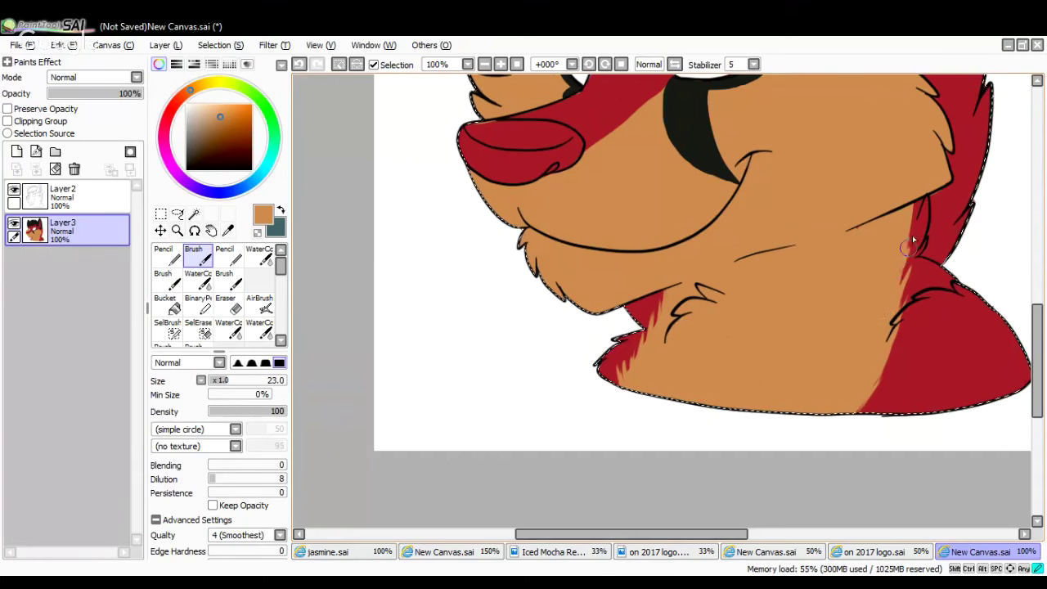
drag(880, 289, 917, 191)
drag(1036, 324, 1036, 299)
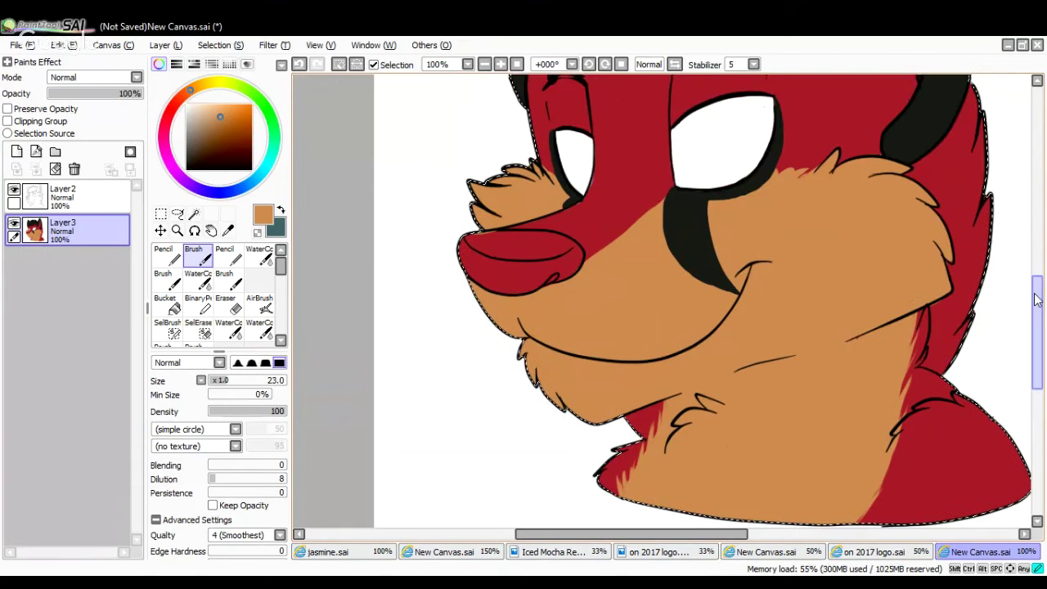
Cover the remaining crimson wedge below the chin at the front of the throat with tan
mouse_move(645, 442)
mouse_down()
mouse_move(669, 414)
mouse_move(638, 421)
mouse_move(657, 436)
mouse_up()
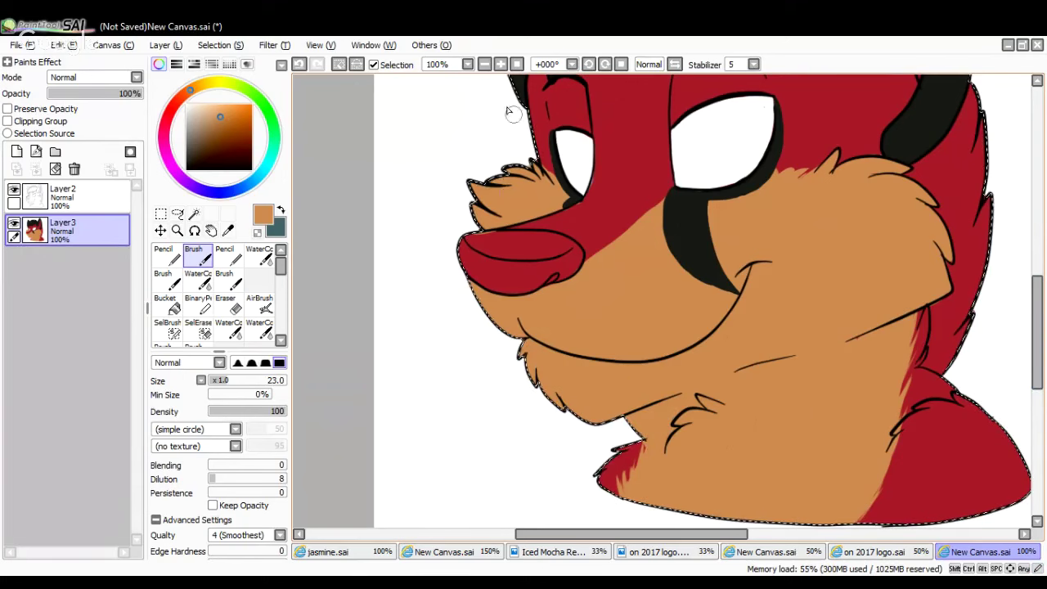
click(500, 64)
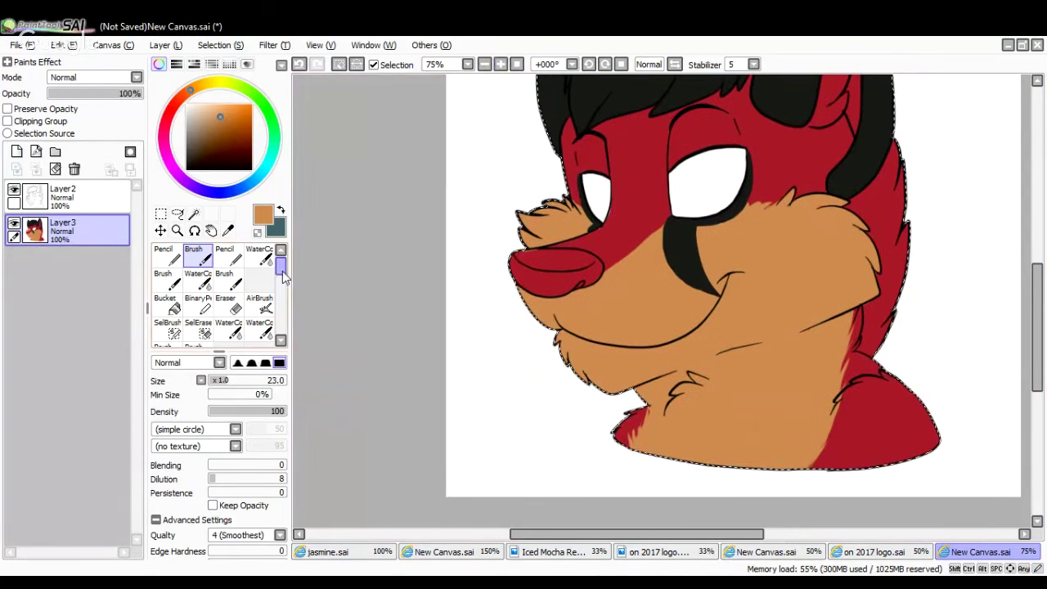
Sample black from the existing markings and fill the fur behind the ear and cheek down to the shoulder using the size 25 Pencil
click(228, 229)
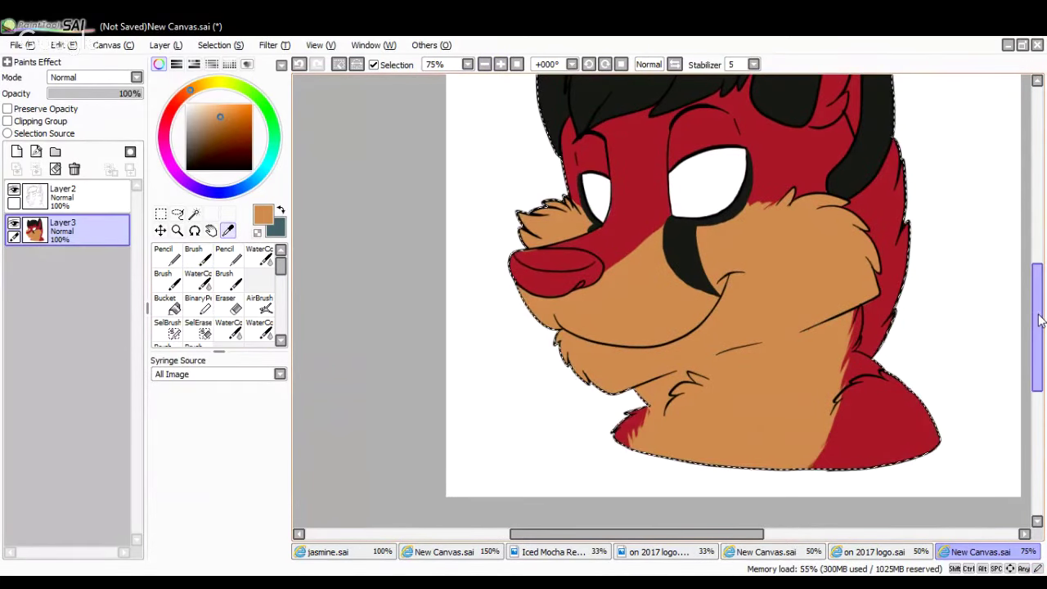
drag(1039, 320, 1032, 273)
click(786, 237)
click(164, 256)
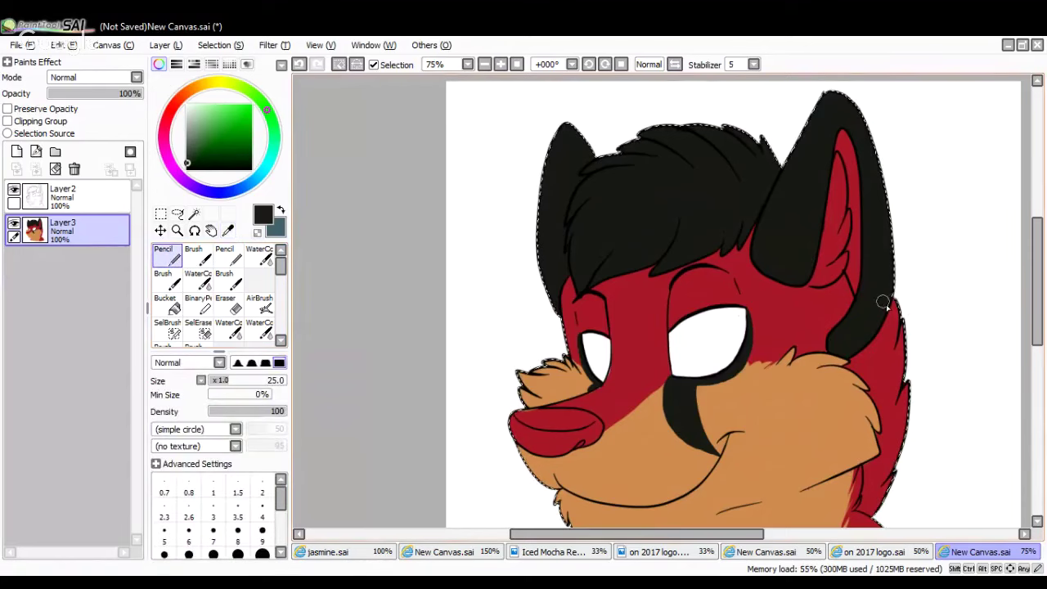
drag(878, 342, 857, 354)
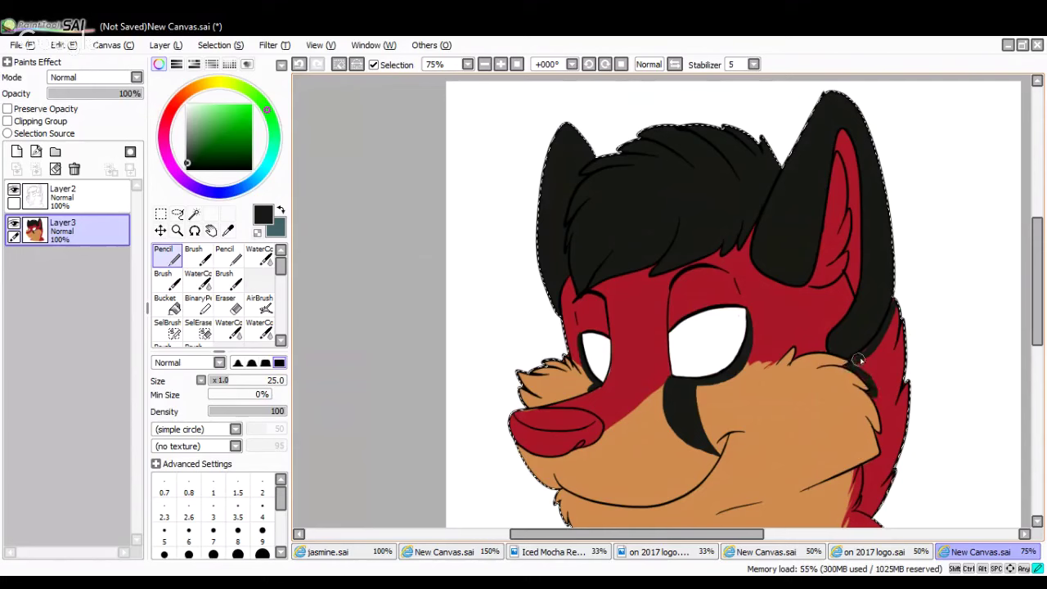
mouse_move(858, 363)
mouse_down()
mouse_move(882, 385)
mouse_move(889, 329)
mouse_move(905, 361)
mouse_up()
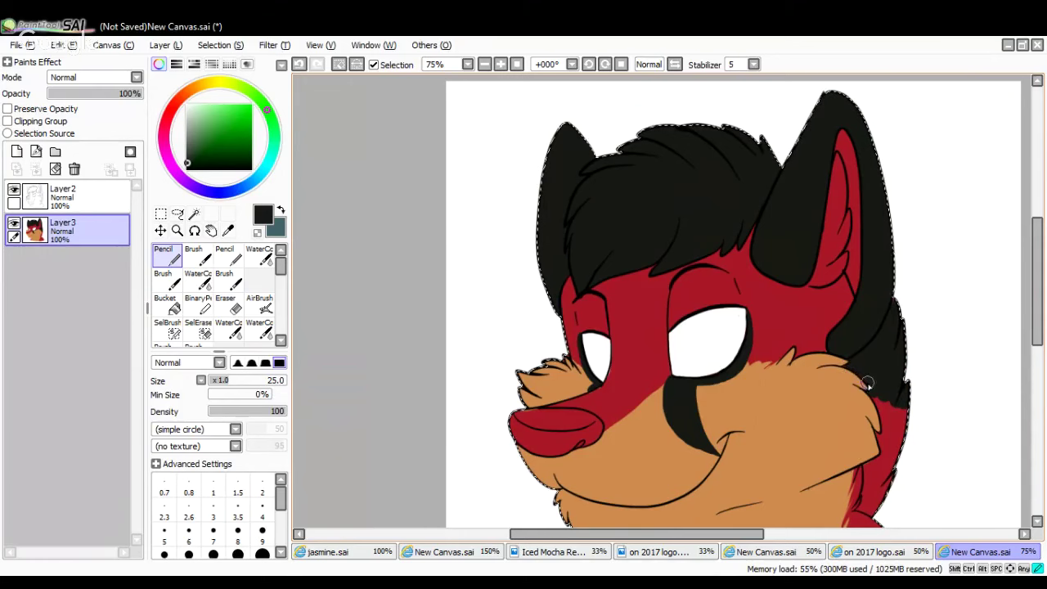
drag(1040, 297, 1040, 326)
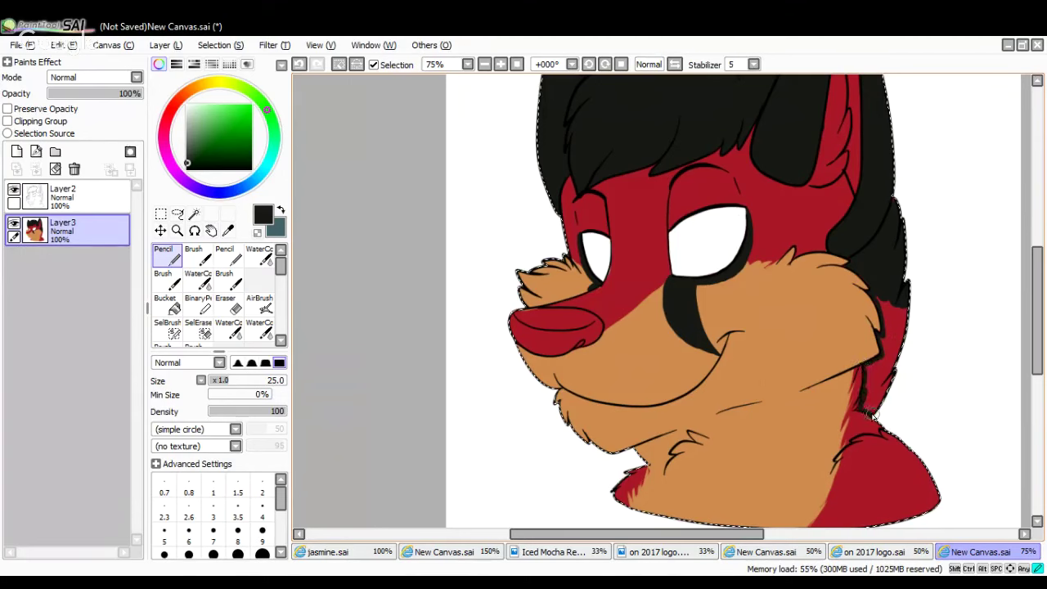
mouse_move(887, 381)
mouse_down()
mouse_move(900, 302)
mouse_move(877, 300)
mouse_move(890, 360)
mouse_move(890, 297)
mouse_move(884, 354)
mouse_up()
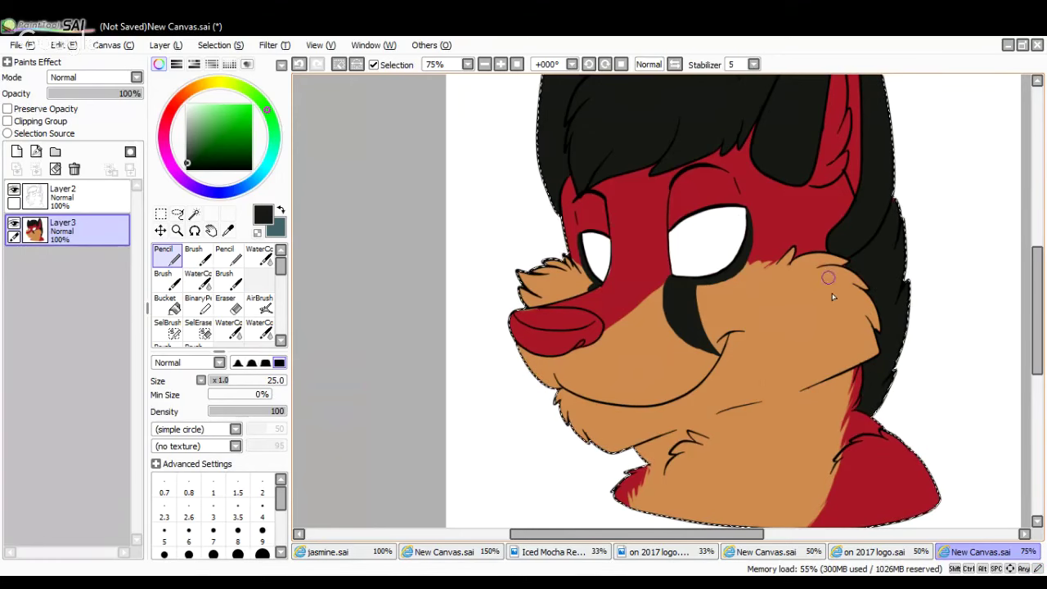
Bring up the reference artwork with the green sweater and sample lime green from the character's inner ear for the Pencil
click(446, 552)
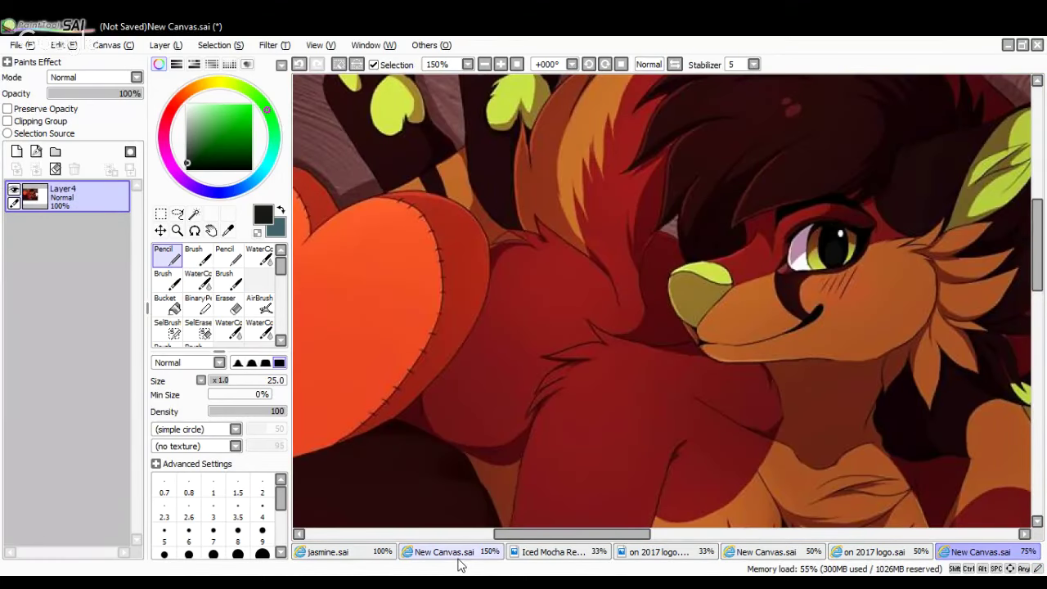
click(300, 64)
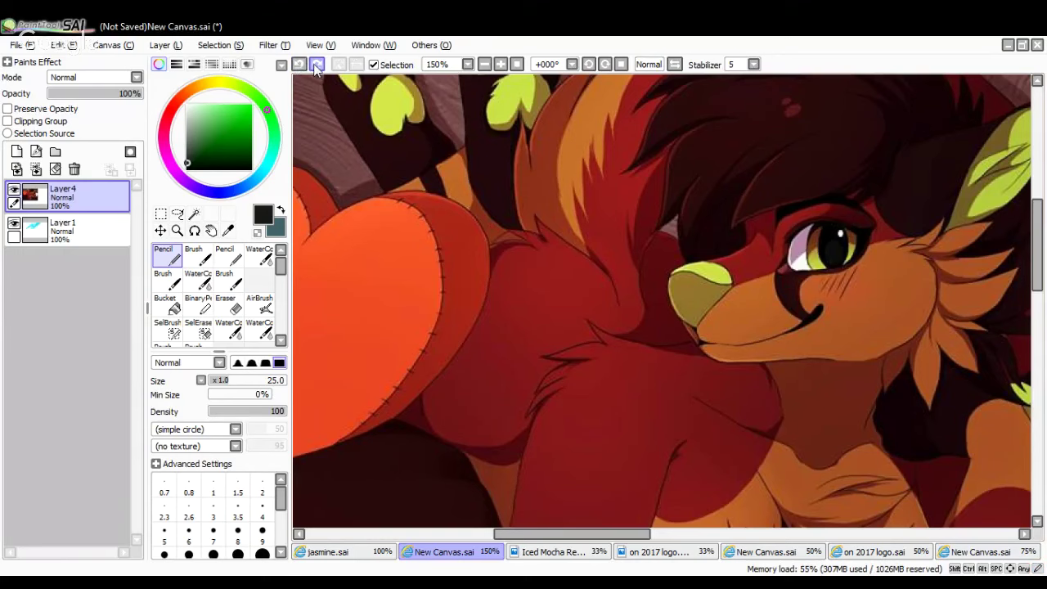
click(317, 65)
click(318, 66)
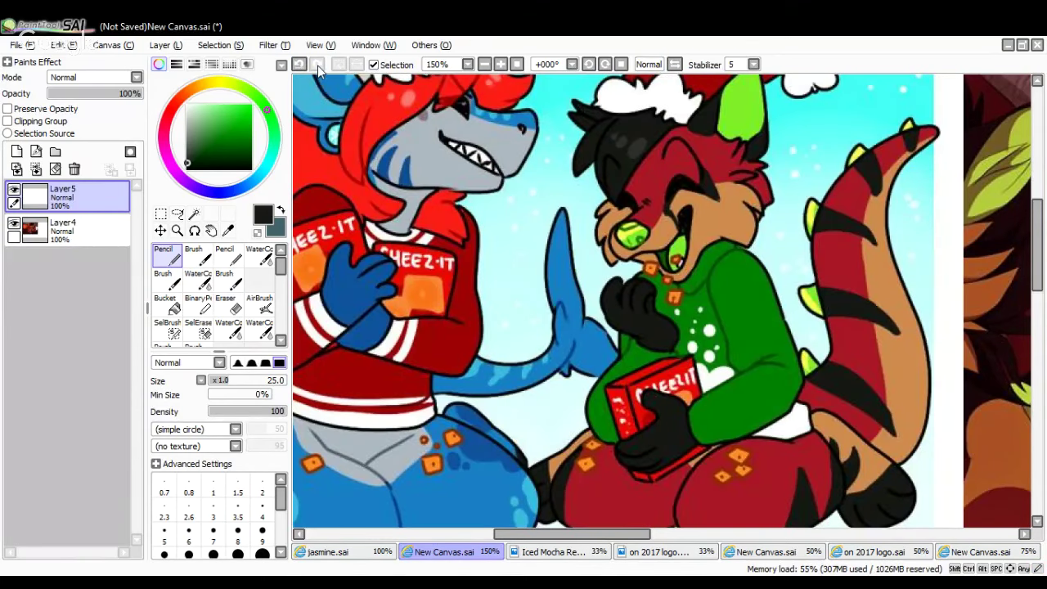
key(alt)
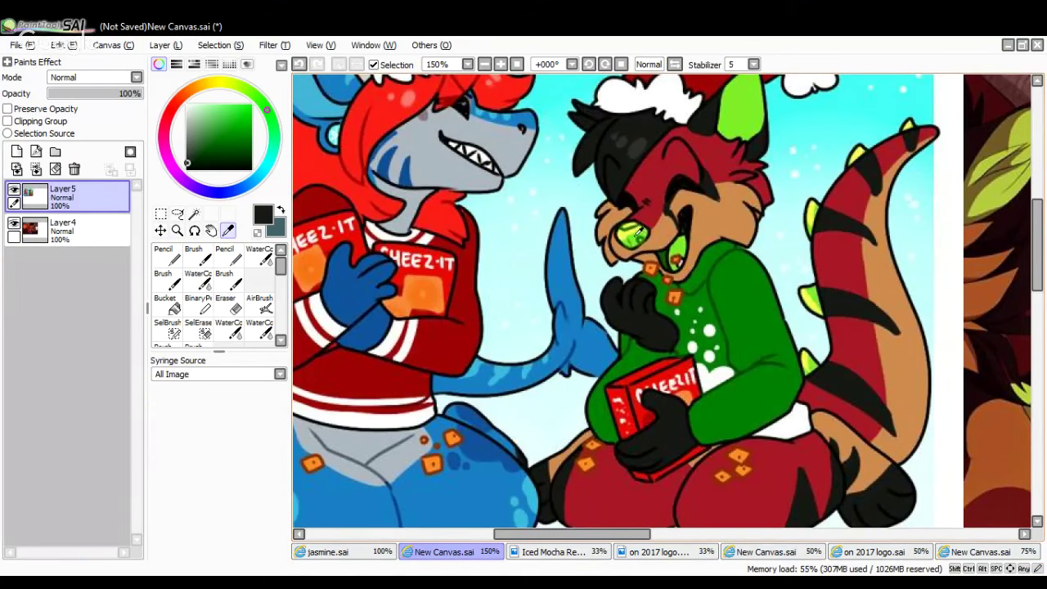
click(638, 233)
click(749, 118)
click(172, 255)
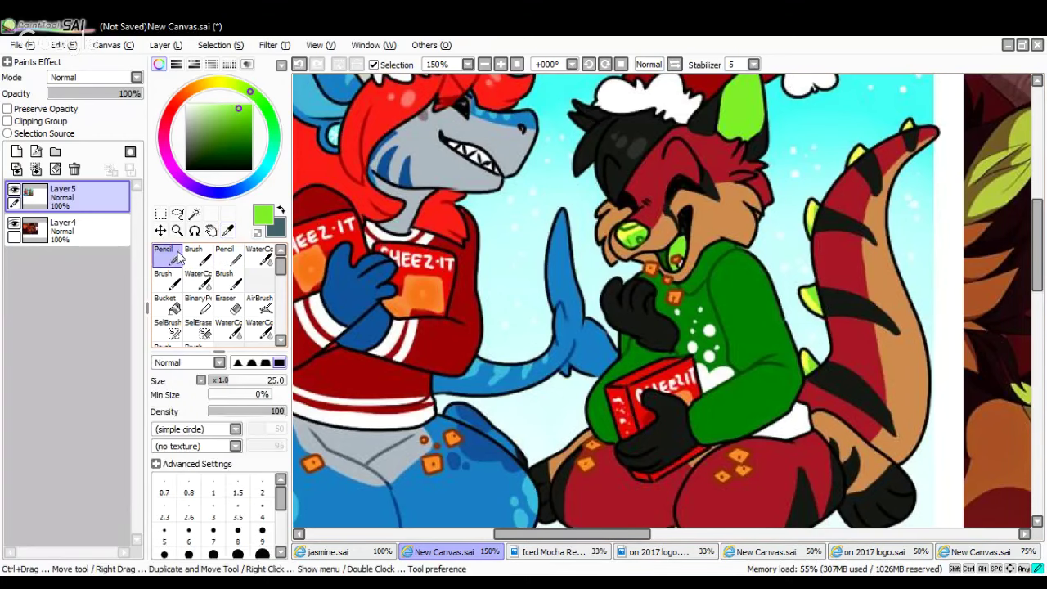
Return to the canine drawing and fill the whole nose with lime green
click(960, 558)
click(501, 64)
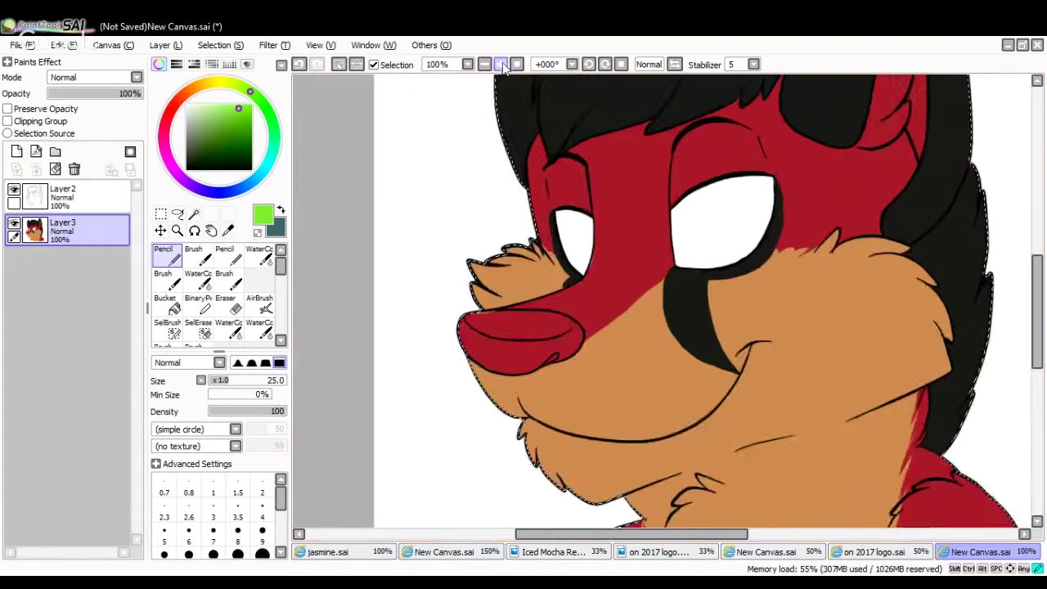
click(501, 65)
mouse_move(379, 355)
mouse_down()
mouse_move(409, 333)
mouse_move(503, 335)
mouse_move(530, 352)
mouse_move(530, 365)
mouse_move(504, 384)
mouse_move(442, 402)
mouse_move(378, 376)
mouse_move(444, 381)
mouse_move(430, 386)
mouse_move(406, 372)
mouse_move(432, 351)
mouse_move(499, 356)
mouse_up()
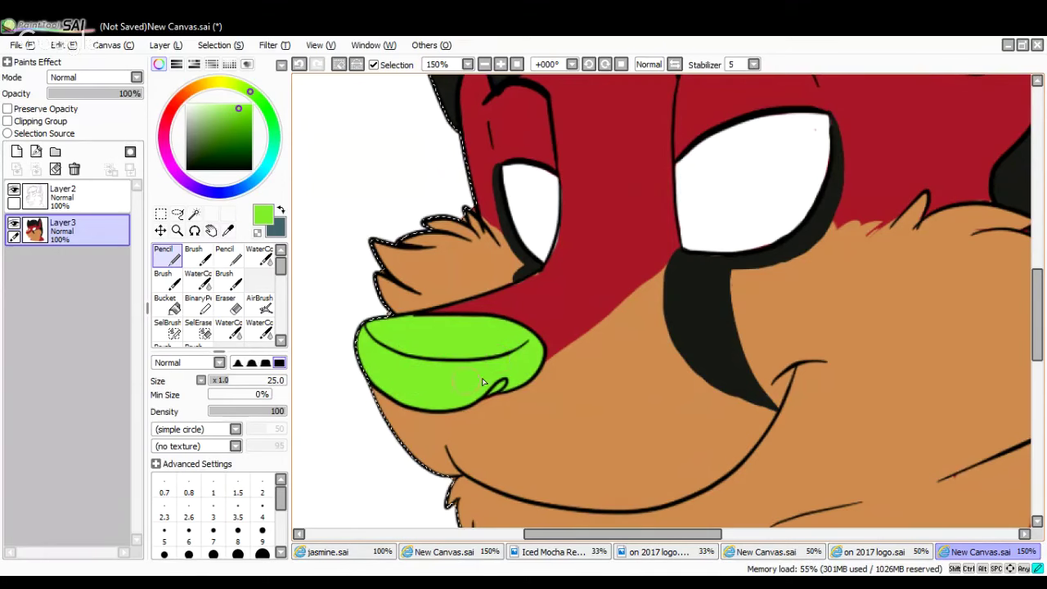
Paint the inside of the near ear lime green along the rear of the fur tuft, from tip to base
drag(631, 536, 755, 542)
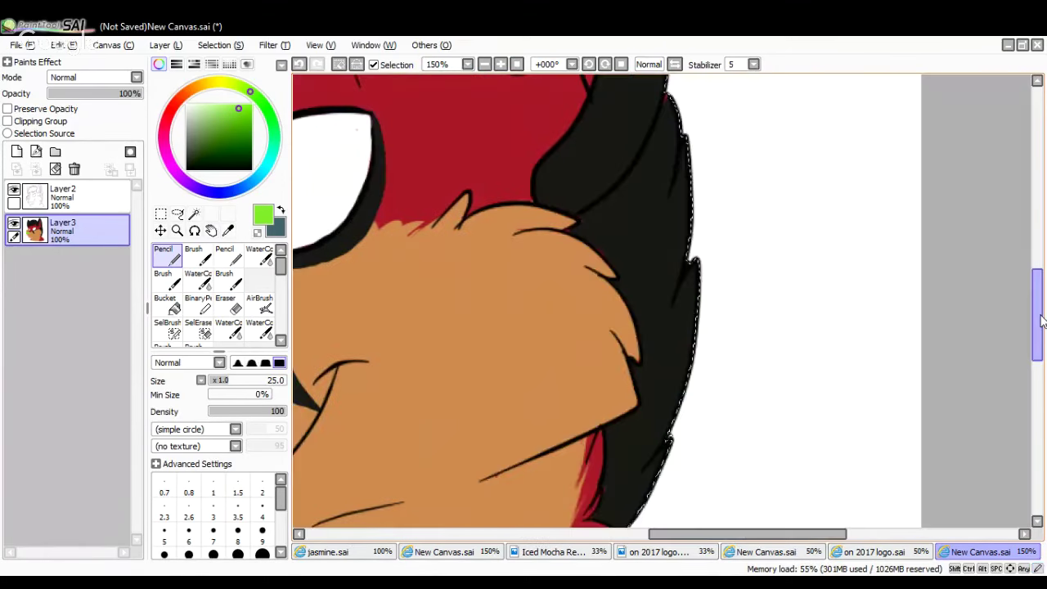
drag(1035, 319, 1031, 244)
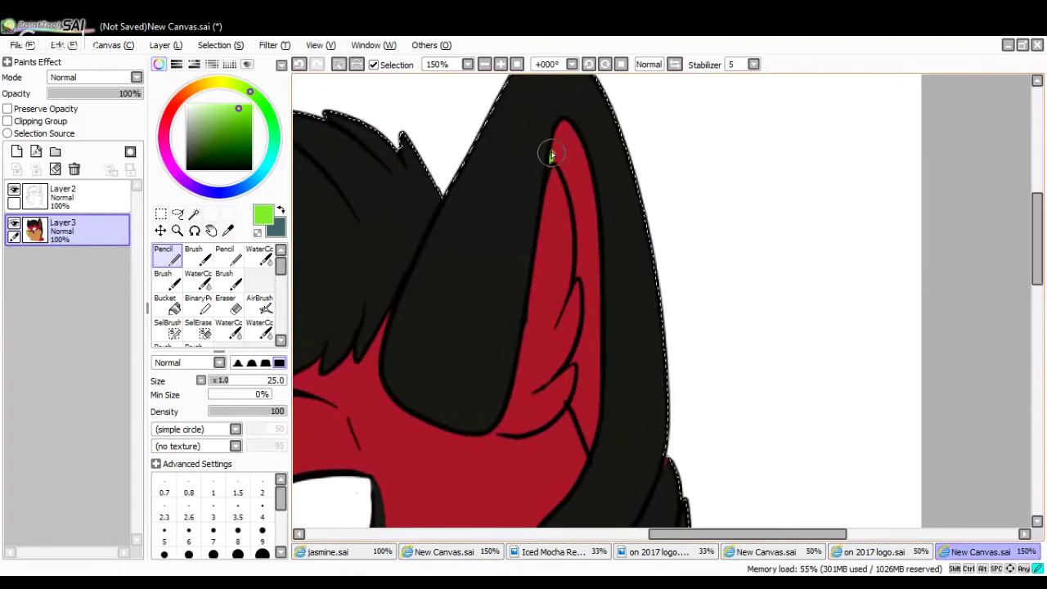
mouse_move(560, 129)
mouse_down()
mouse_move(592, 227)
mouse_move(585, 455)
mouse_up()
mouse_move(577, 401)
mouse_down()
mouse_move(581, 243)
mouse_move(565, 165)
mouse_up()
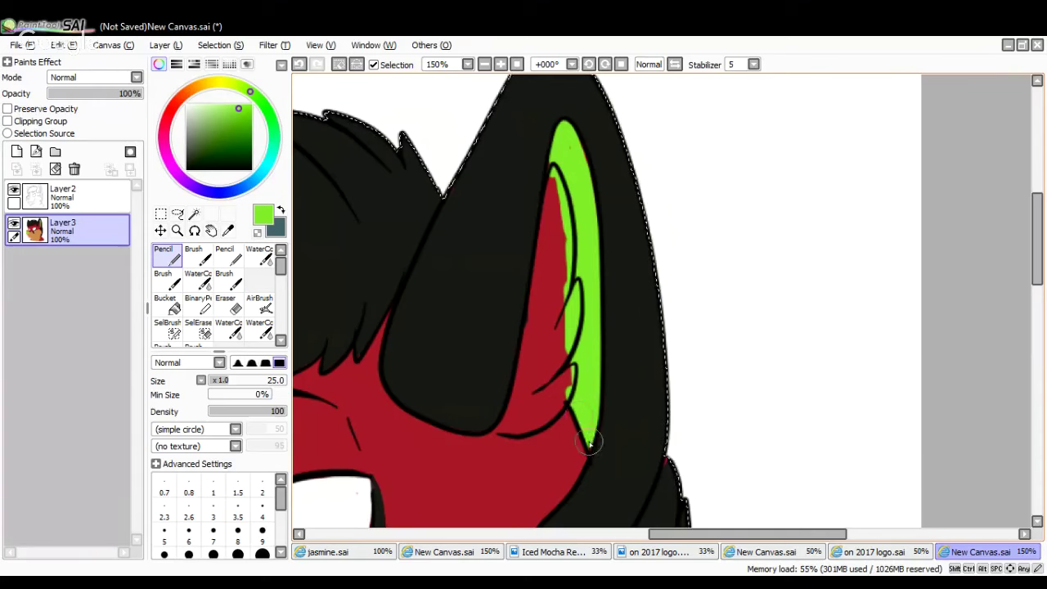
Sample black and touch up the crimson gap where the near ear's rear edge meets the back fur
click(229, 231)
click(301, 276)
click(167, 254)
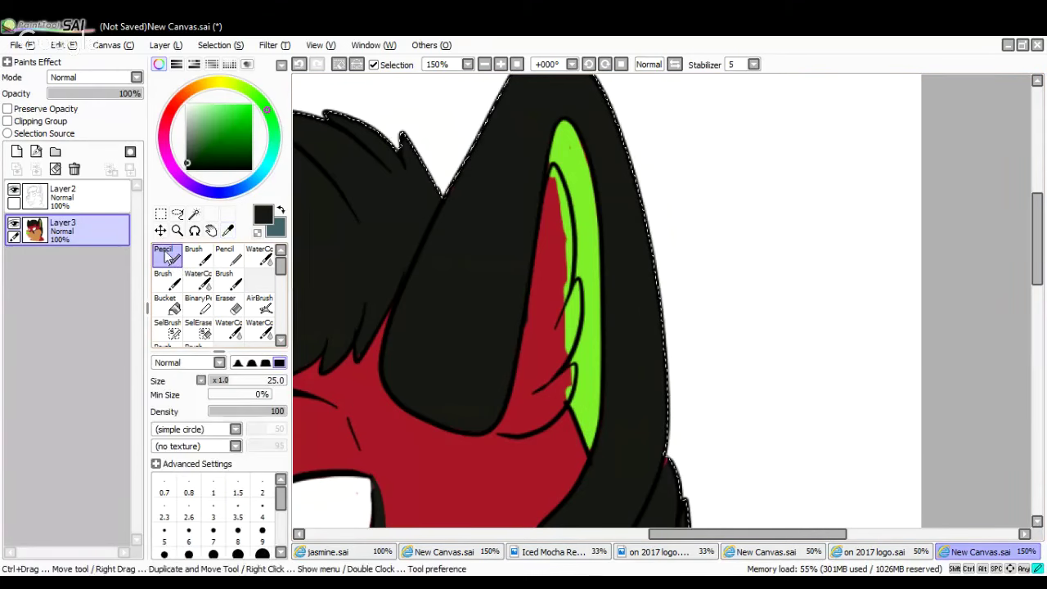
drag(668, 465, 665, 475)
Fill the near ear's inner fur tuft with white and tidy its lower edge with sampled crimson and white
click(188, 106)
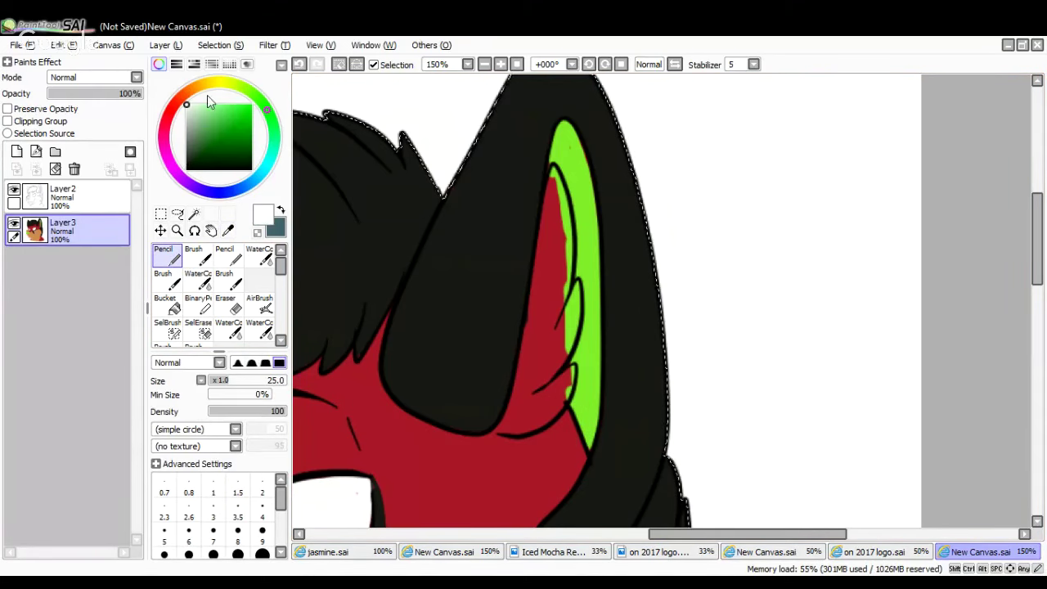
mouse_move(559, 212)
mouse_down()
mouse_move(555, 187)
mouse_move(568, 270)
mouse_move(549, 327)
mouse_move(575, 296)
mouse_move(532, 395)
mouse_move(564, 376)
mouse_move(540, 419)
mouse_move(515, 433)
mouse_move(499, 424)
mouse_move(520, 390)
mouse_move(553, 206)
mouse_move(525, 419)
mouse_move(552, 397)
mouse_up()
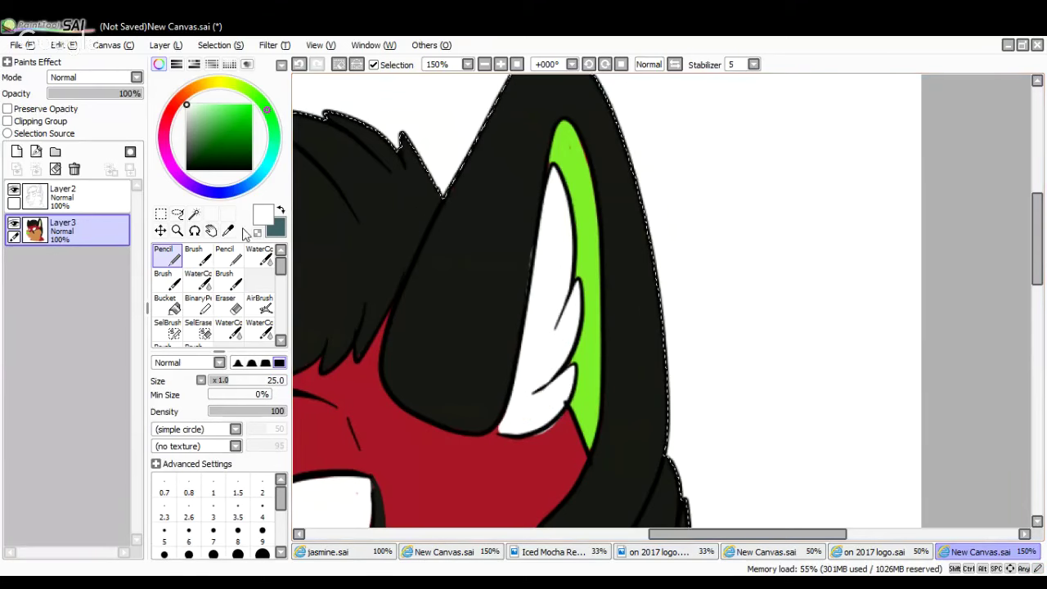
click(227, 231)
click(477, 297)
click(168, 256)
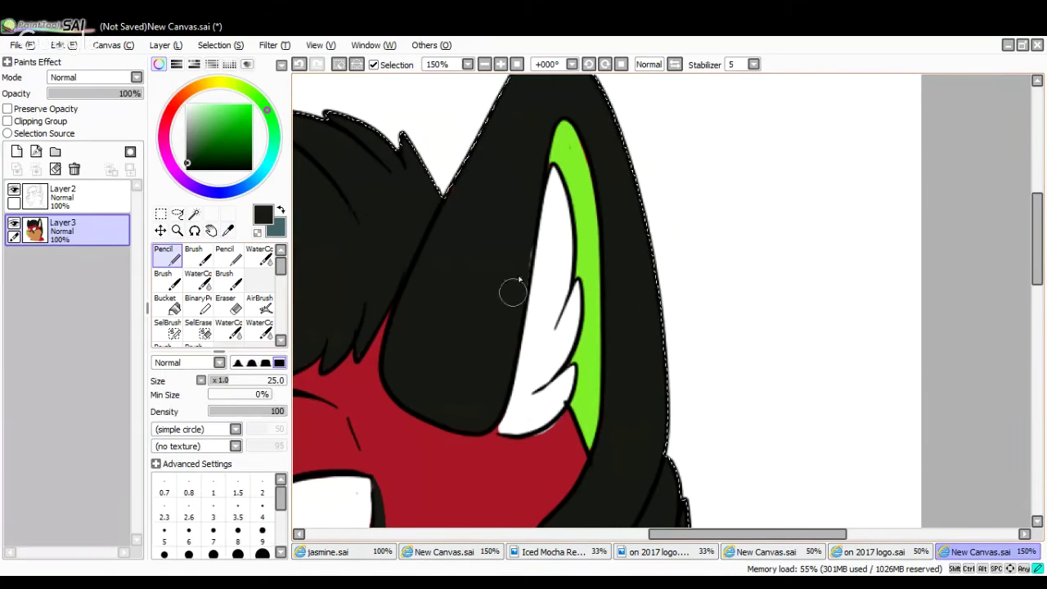
alt+click(511, 460)
drag(547, 419, 537, 441)
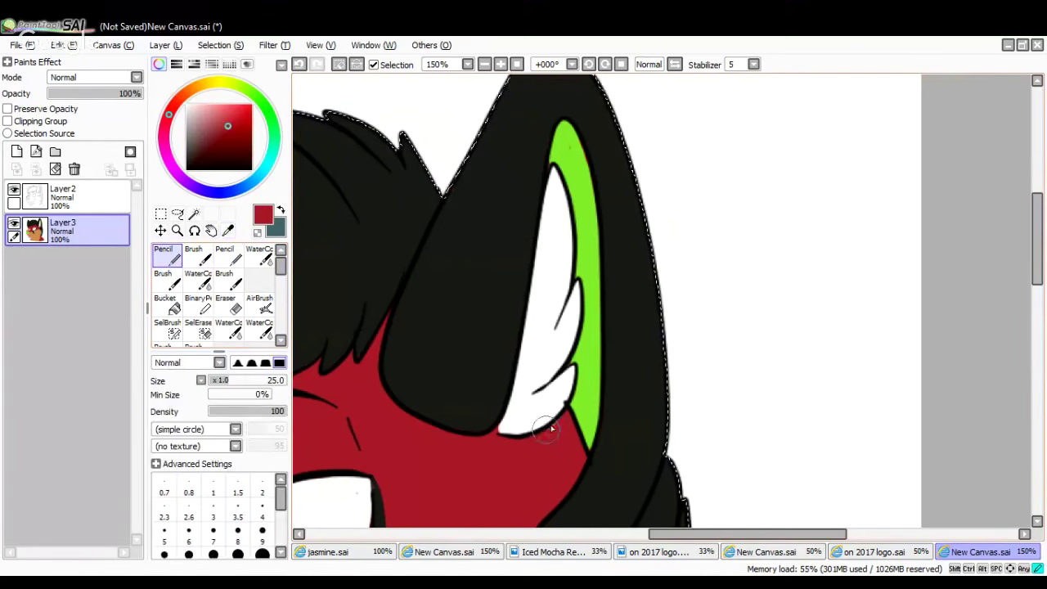
alt+click(524, 393)
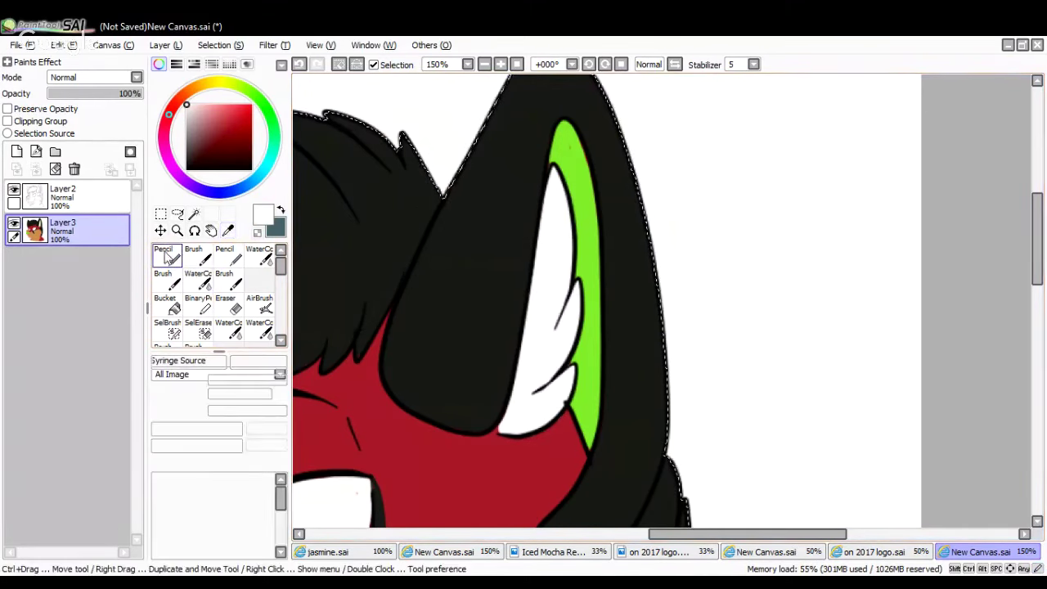
drag(513, 435, 494, 431)
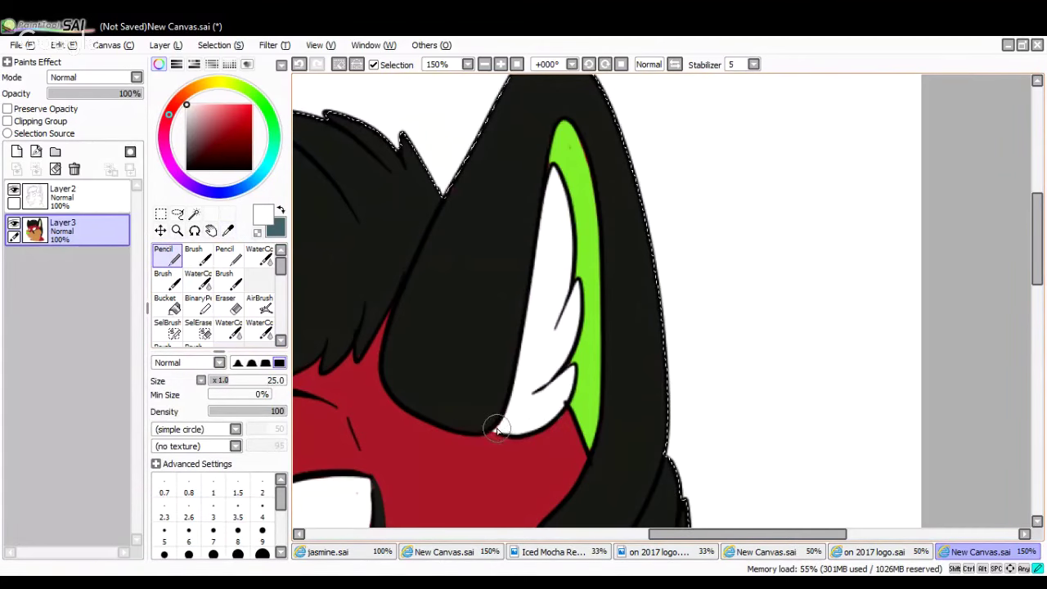
Activate the linework layer Layer2 and trim the stray line at the base of the ear tuft with a size 10 Eraser
click(114, 200)
click(229, 303)
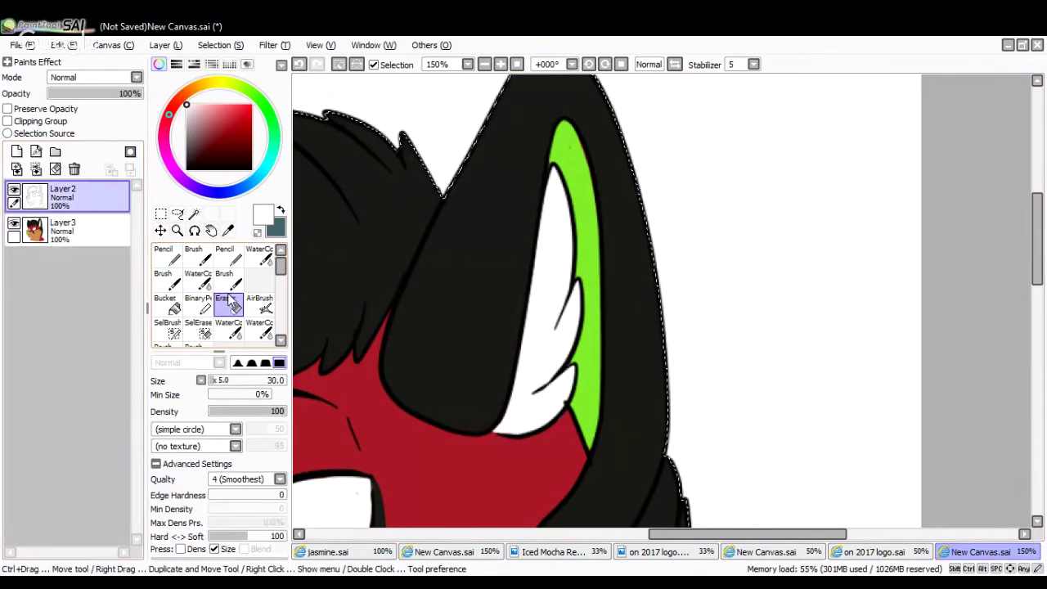
key(bracketleft)
key(bracketleft)
key(bracketleft)
key(bracketleft)
key(bracketleft)
key(bracketleft)
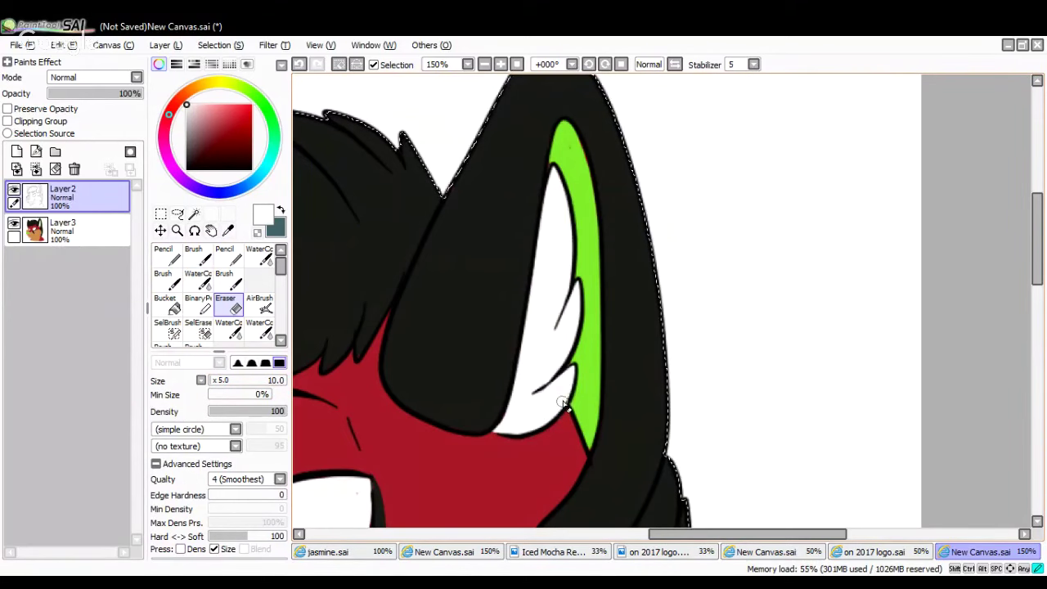
click(484, 64)
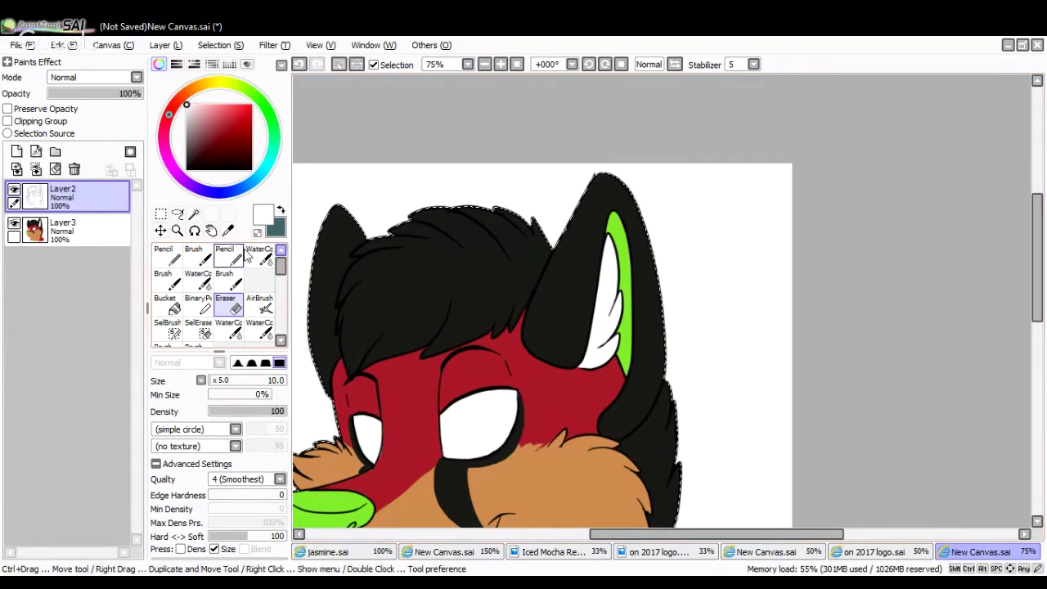
Examine the eye colouring in the reclining character's reference artwork and return to the canine drawing
click(228, 230)
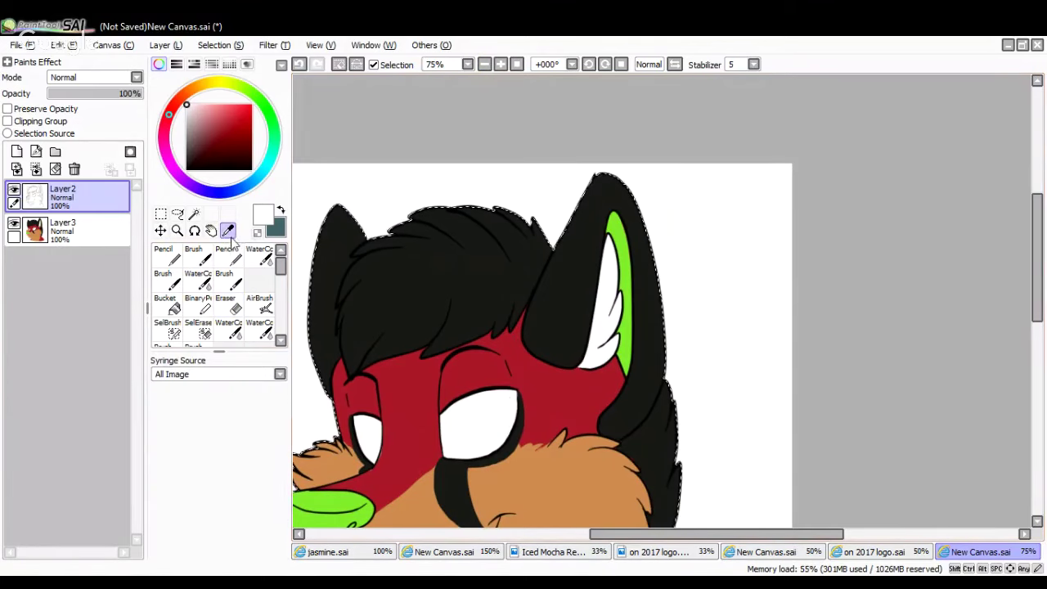
click(484, 546)
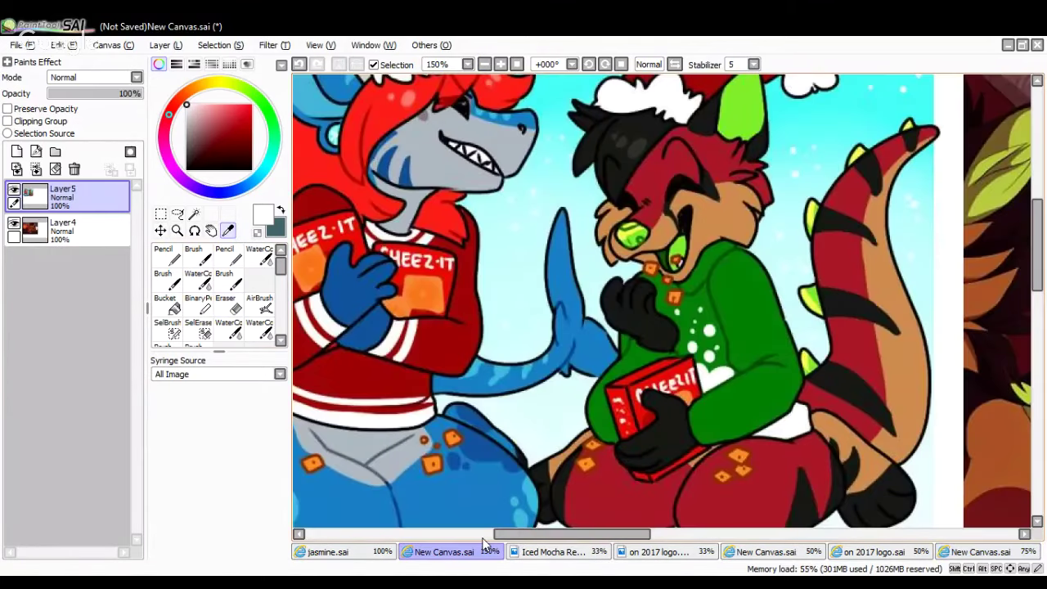
click(299, 66)
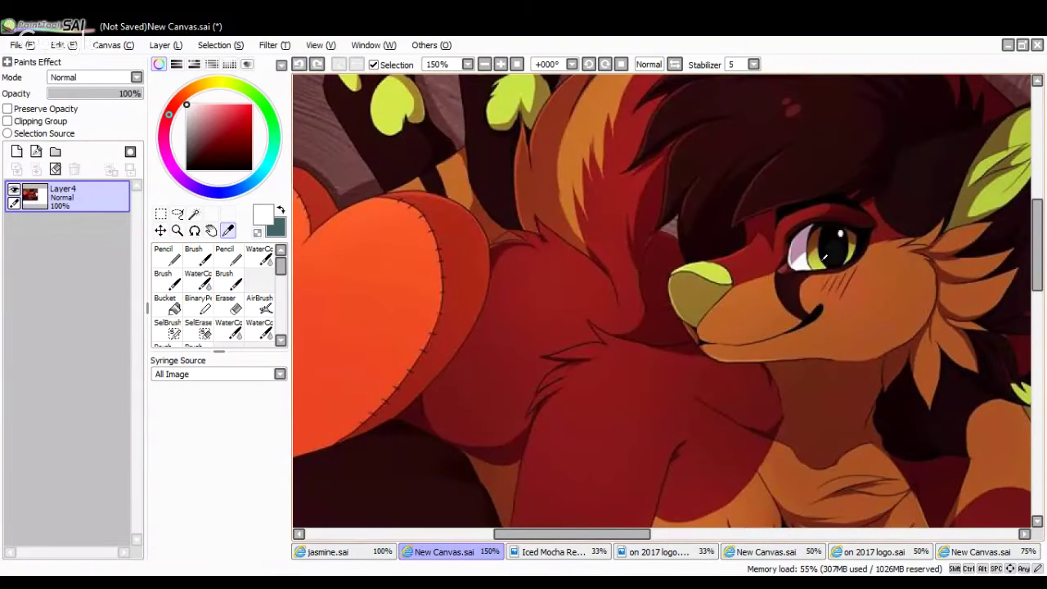
click(986, 553)
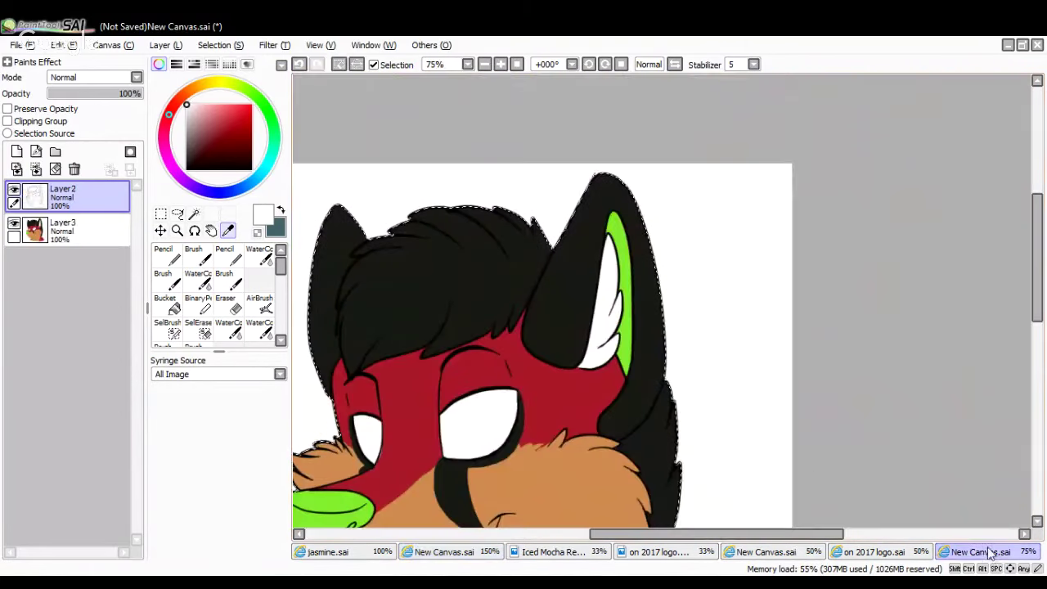
Try a lime green Pencil stroke in the near eye, undo it, and make the colour layer Layer3 active
click(167, 255)
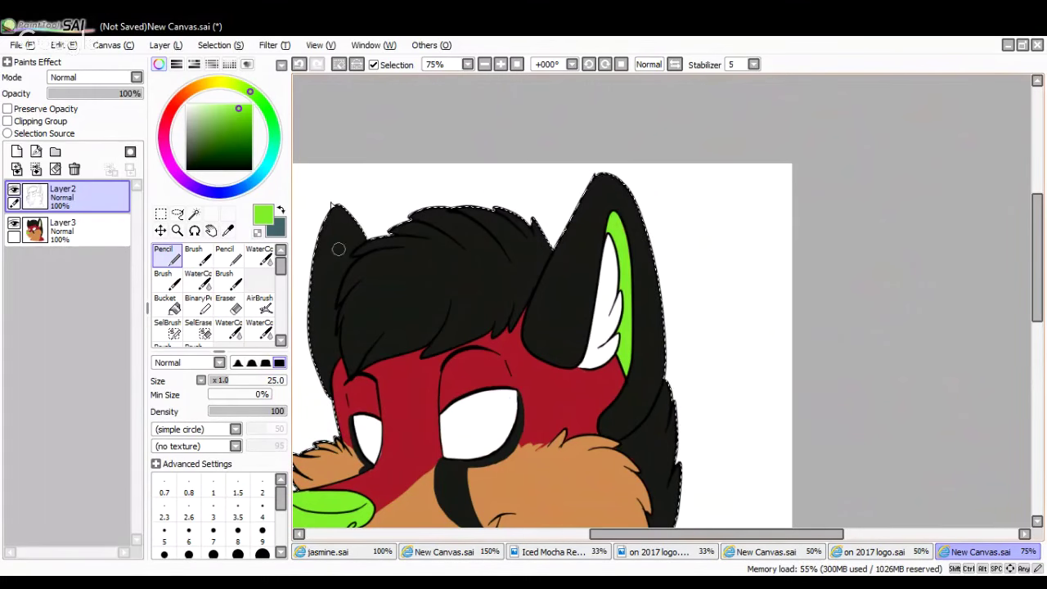
click(501, 64)
drag(1038, 248, 1037, 308)
drag(729, 535, 664, 535)
mouse_move(587, 244)
mouse_down()
mouse_move(593, 272)
mouse_move(577, 261)
mouse_move(579, 222)
mouse_up()
click(300, 64)
click(105, 237)
click(300, 64)
click(501, 65)
click(300, 64)
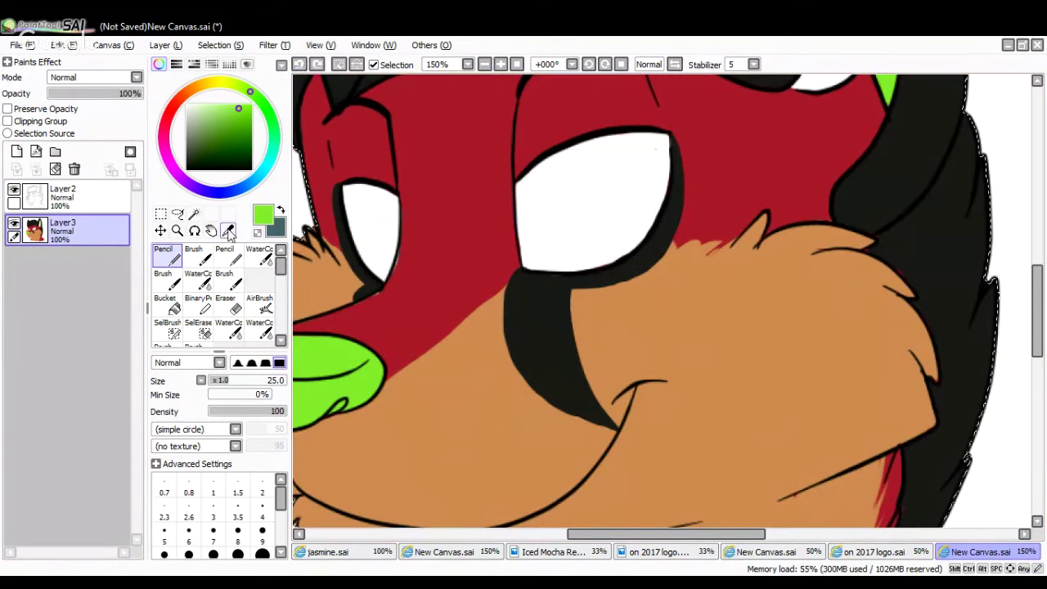
click(228, 231)
click(351, 348)
click(174, 257)
drag(570, 213, 550, 219)
click(299, 64)
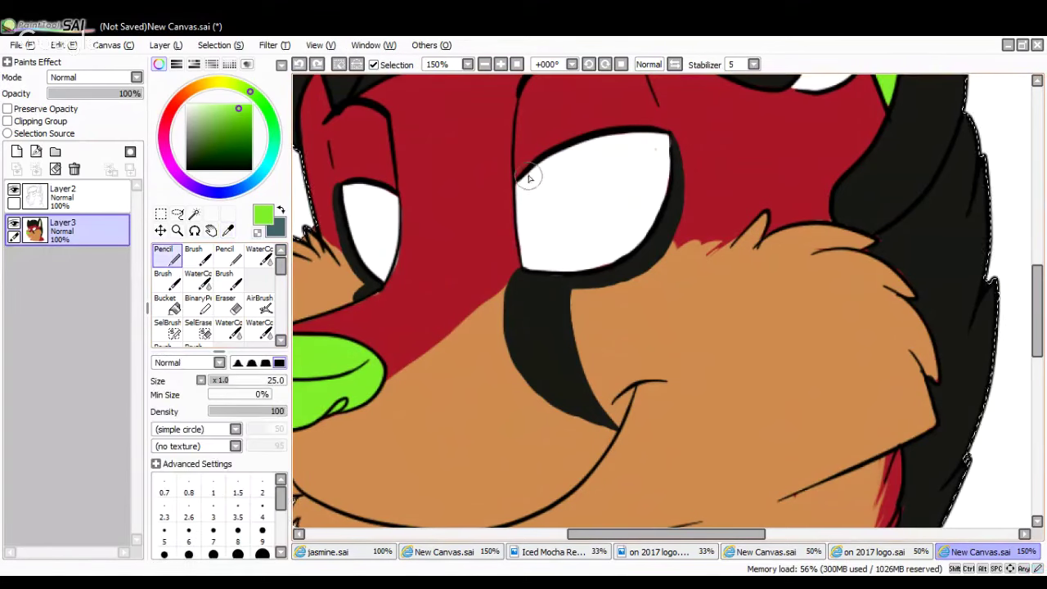
Try large lime green irises toward the inner side of both eyes, check them against the whole face and undo them
mouse_move(527, 174)
mouse_down()
mouse_move(533, 242)
mouse_move(569, 270)
mouse_move(606, 262)
mouse_move(631, 229)
mouse_move(626, 176)
mouse_move(608, 147)
mouse_move(582, 137)
mouse_move(542, 161)
mouse_move(524, 193)
mouse_move(555, 255)
mouse_move(593, 263)
mouse_move(626, 229)
mouse_move(603, 171)
mouse_move(576, 170)
mouse_move(577, 237)
mouse_move(610, 188)
mouse_up()
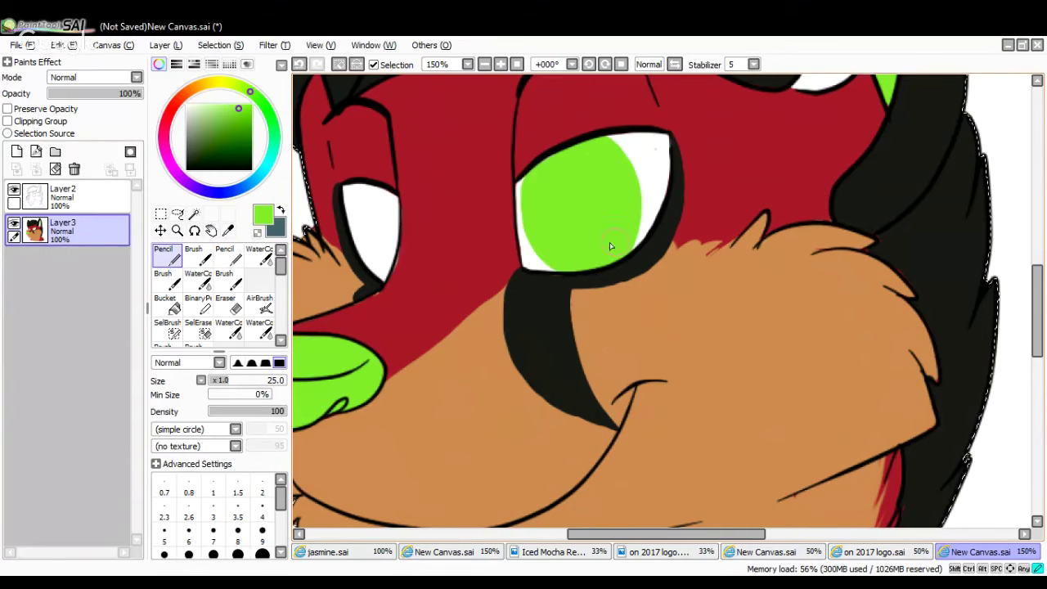
drag(674, 533, 641, 537)
click(500, 202)
mouse_move(498, 208)
mouse_down()
mouse_move(515, 261)
mouse_move(514, 199)
mouse_move(504, 256)
mouse_move(512, 210)
mouse_up()
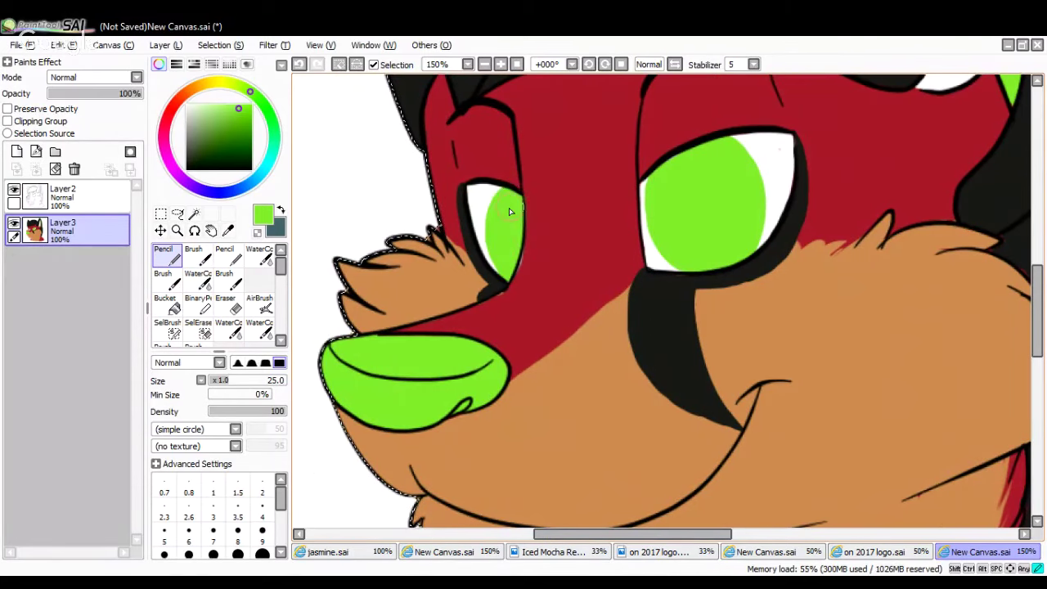
click(484, 64)
click(484, 64)
click(501, 64)
click(501, 64)
click(300, 63)
click(299, 64)
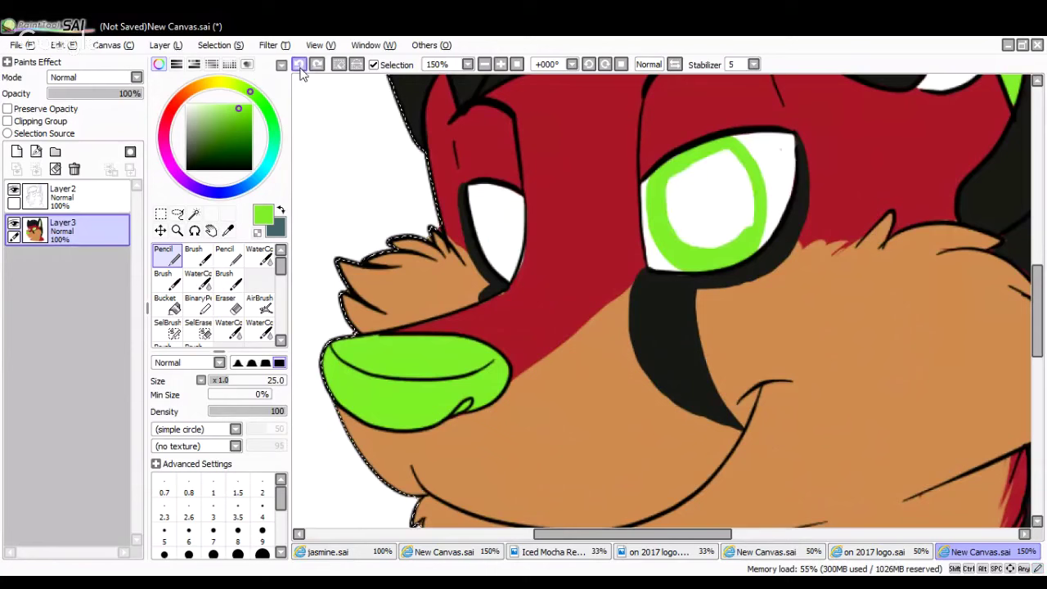
click(300, 63)
Try a tall lime green iris in the far eye and one against the near eye's outer corner, undoing the near one
mouse_move(517, 197)
mouse_down()
mouse_move(493, 227)
mouse_move(509, 280)
mouse_up()
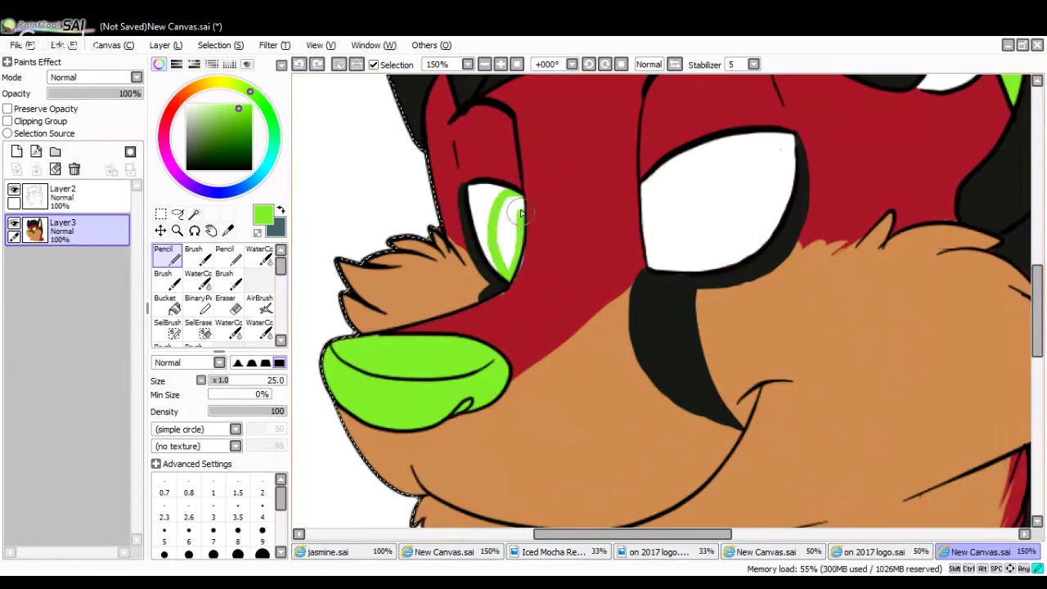
drag(520, 212, 511, 233)
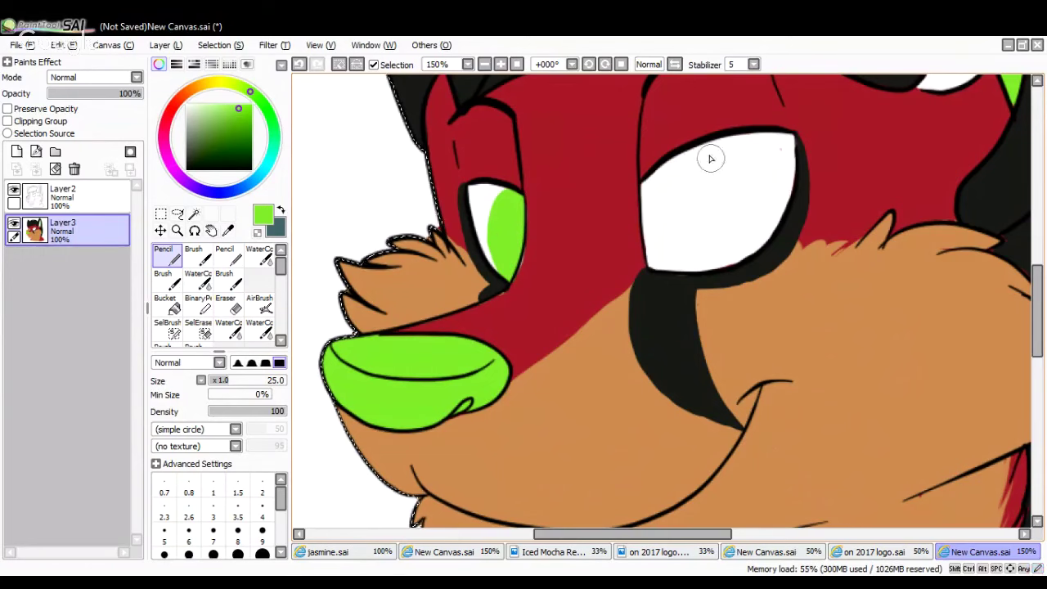
mouse_move(702, 145)
mouse_down()
mouse_move(696, 221)
mouse_move(727, 256)
mouse_move(760, 246)
mouse_move(795, 174)
mouse_move(786, 135)
mouse_move(721, 147)
mouse_move(703, 175)
mouse_move(721, 235)
mouse_move(740, 239)
mouse_move(727, 172)
mouse_move(757, 179)
mouse_move(736, 235)
mouse_move(742, 160)
mouse_move(775, 168)
mouse_move(774, 147)
mouse_move(779, 199)
mouse_up()
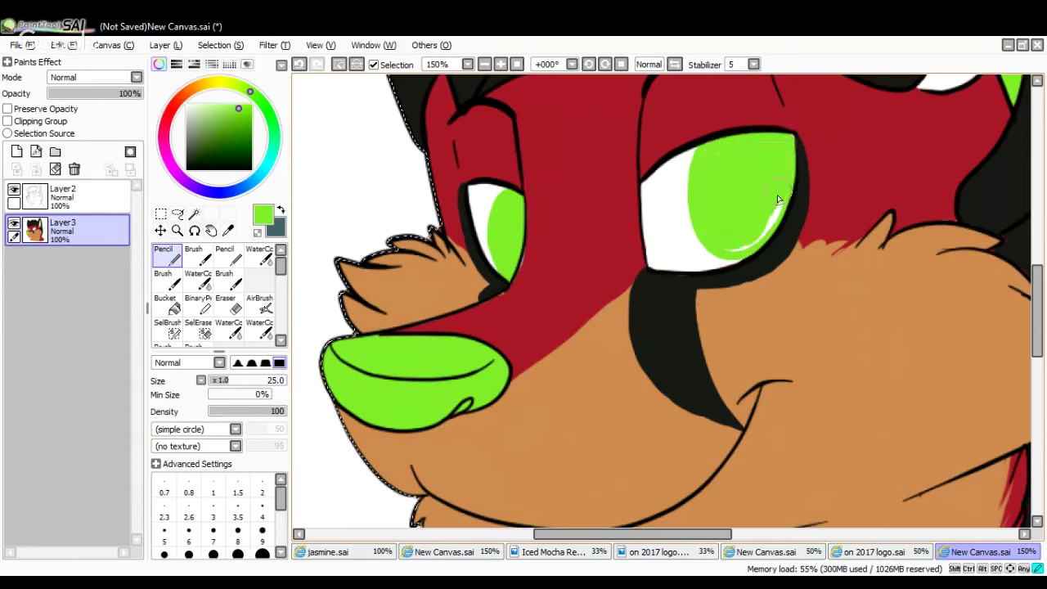
click(484, 63)
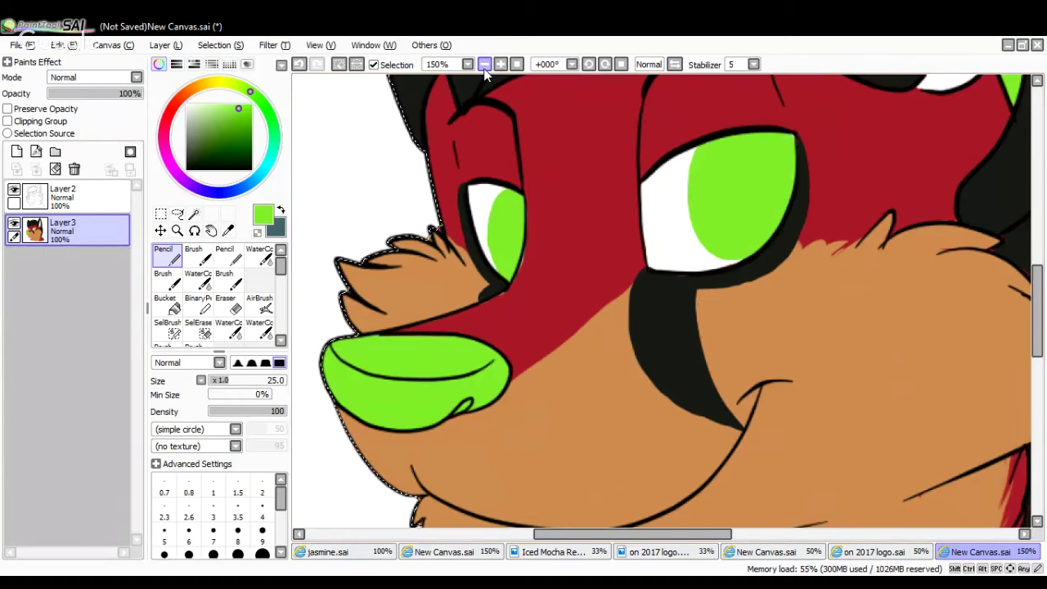
click(487, 64)
click(486, 64)
click(486, 64)
click(501, 63)
click(500, 64)
click(501, 64)
click(501, 64)
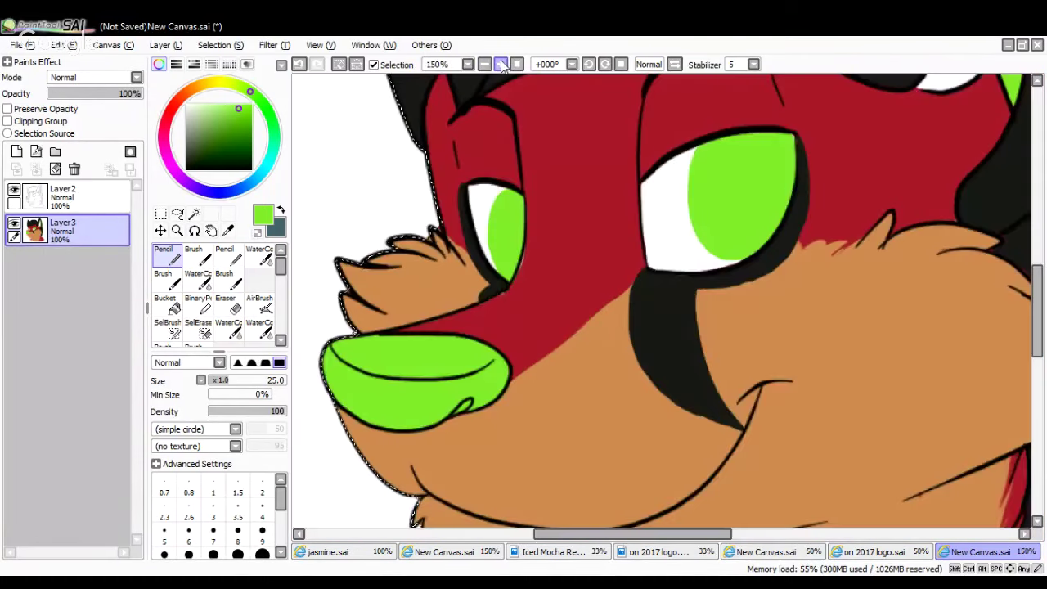
click(500, 64)
key(ctrl+z)
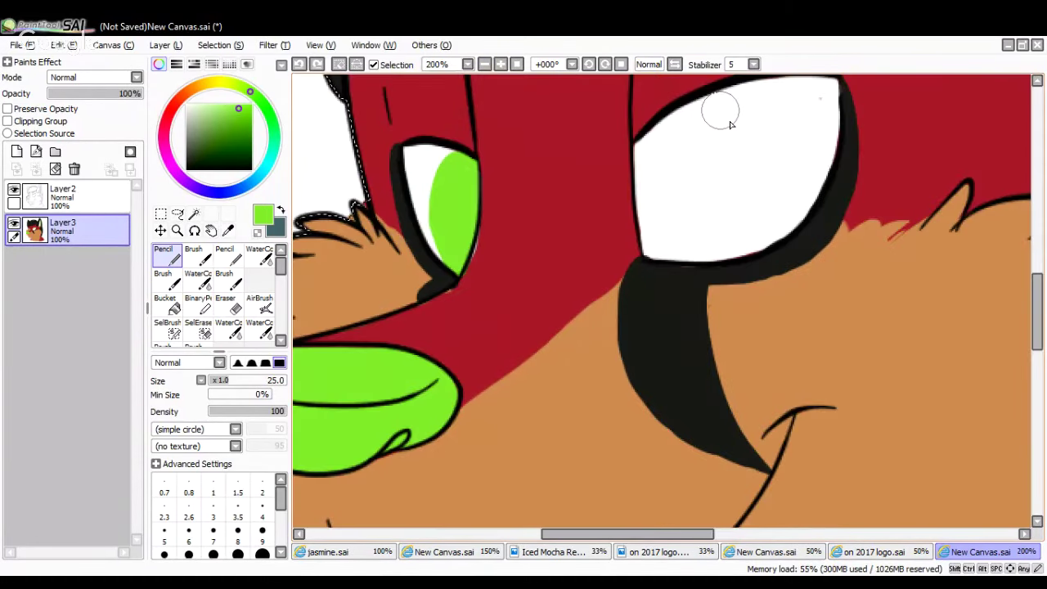
Try a wide lime green iris under the near eye's upper lid, leaving a white outer corner, and undo it
click(484, 64)
mouse_move(697, 147)
mouse_down()
mouse_move(696, 227)
mouse_move(755, 234)
mouse_move(774, 191)
mouse_move(769, 146)
mouse_move(747, 133)
mouse_move(709, 157)
mouse_move(701, 199)
mouse_move(754, 230)
mouse_move(760, 169)
mouse_move(731, 156)
mouse_move(759, 139)
mouse_move(784, 187)
mouse_up()
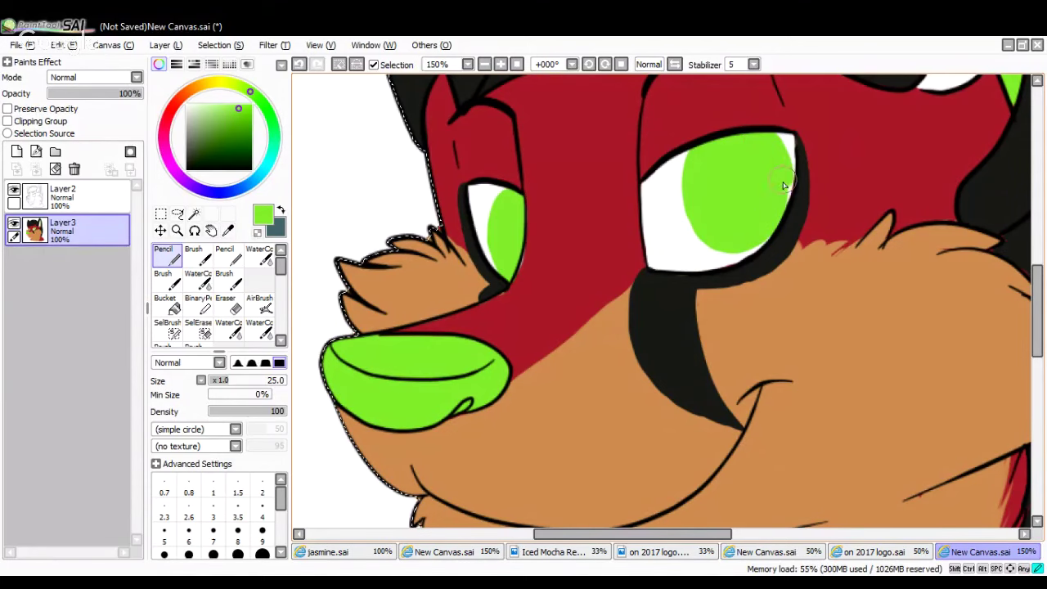
click(484, 64)
double_click(501, 64)
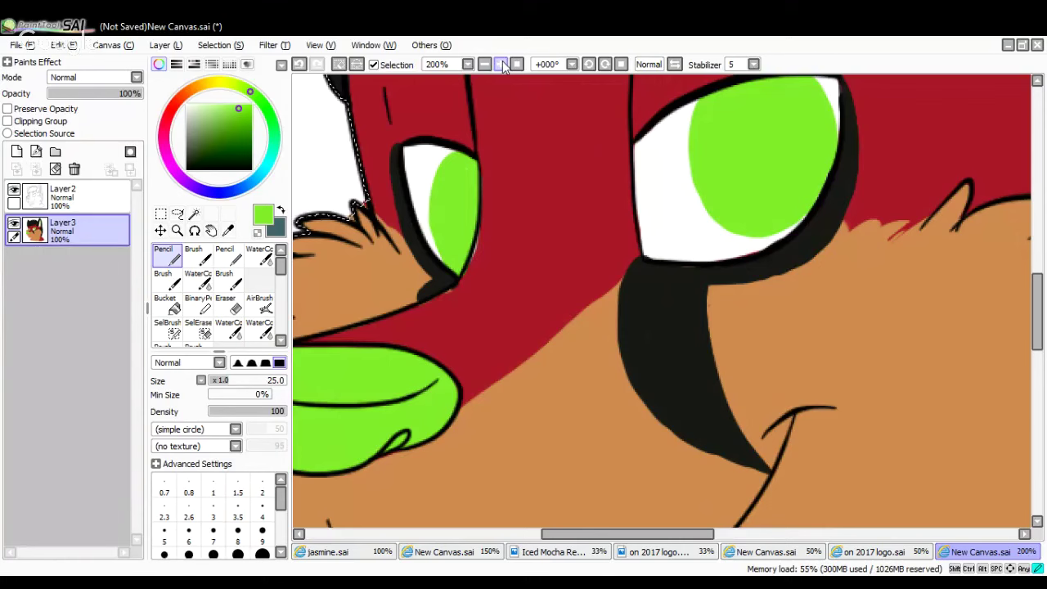
key(ctrl+z)
key(ctrl+z)
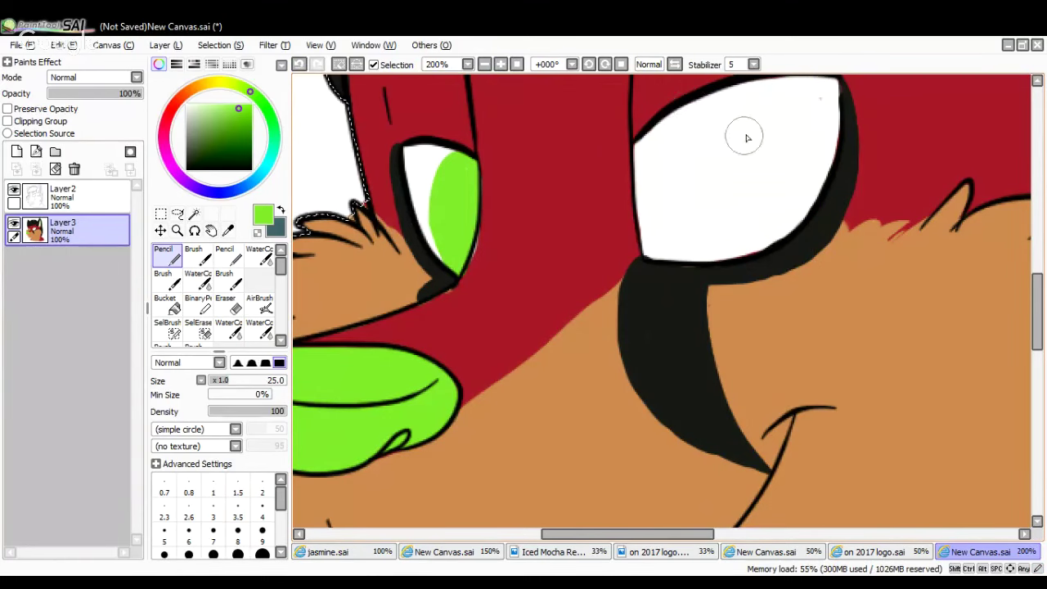
Try a narrow upright oval iris in the middle of the near eye and undo it
mouse_move(747, 138)
mouse_down()
mouse_move(723, 188)
mouse_move(755, 119)
mouse_move(729, 165)
mouse_move(770, 128)
mouse_move(765, 221)
mouse_move(727, 129)
mouse_move(742, 215)
mouse_move(740, 110)
mouse_move(784, 191)
mouse_move(774, 134)
mouse_move(746, 221)
mouse_move(744, 111)
mouse_move(779, 206)
mouse_move(778, 138)
mouse_move(744, 225)
mouse_move(738, 139)
mouse_up()
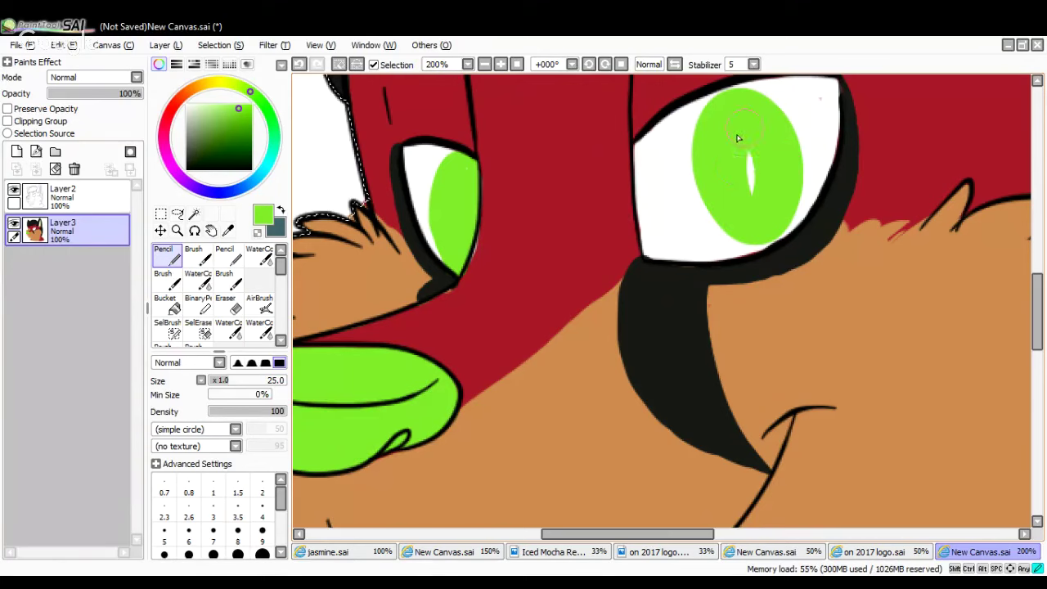
click(485, 64)
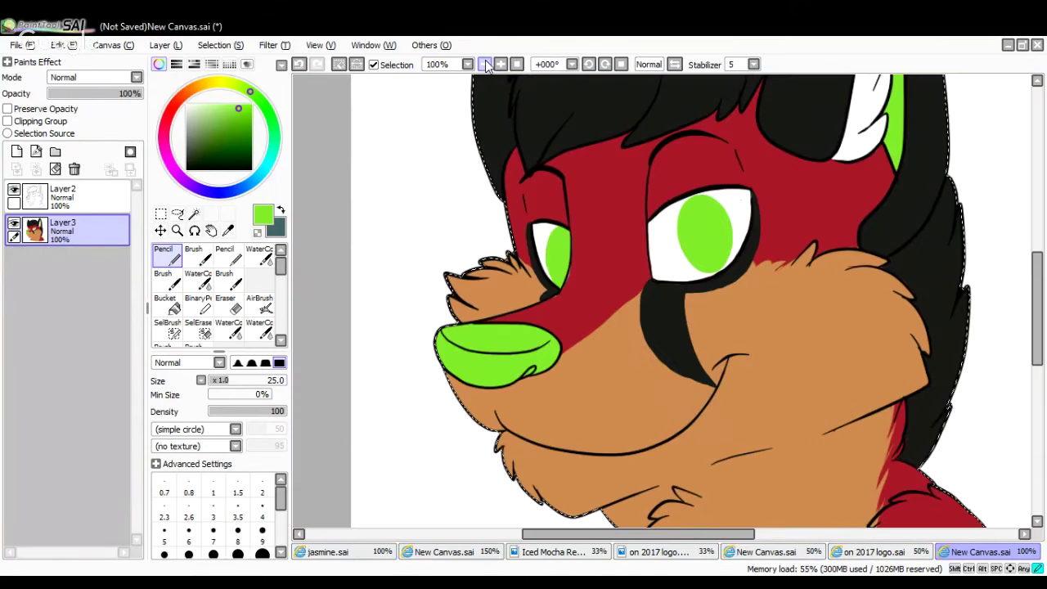
click(501, 64)
click(299, 64)
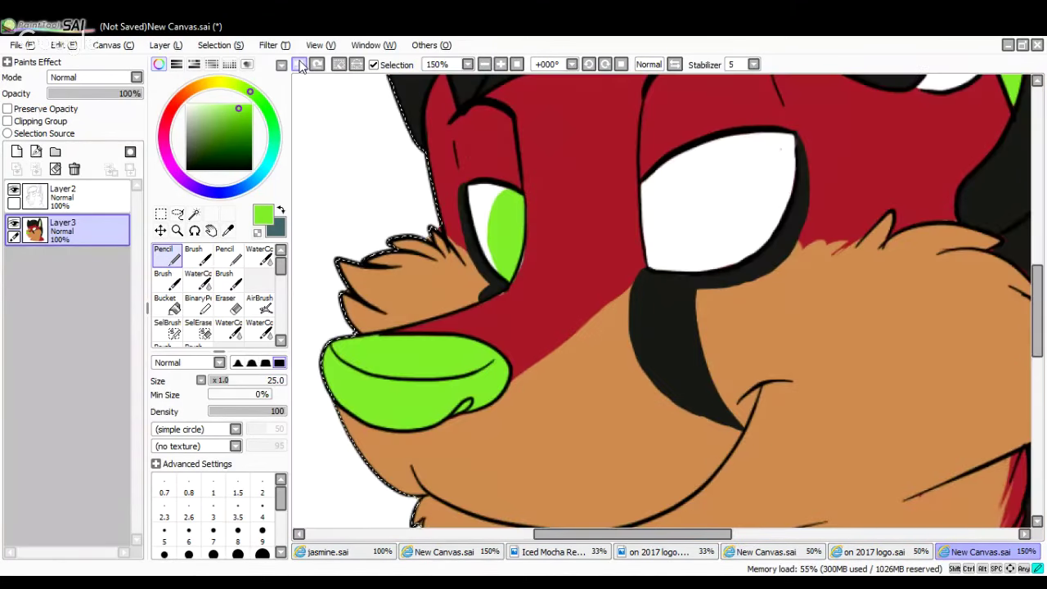
Try a smaller lime green oval iris resting on the near eye's lower lid, check it against the whole head and undo it
click(317, 64)
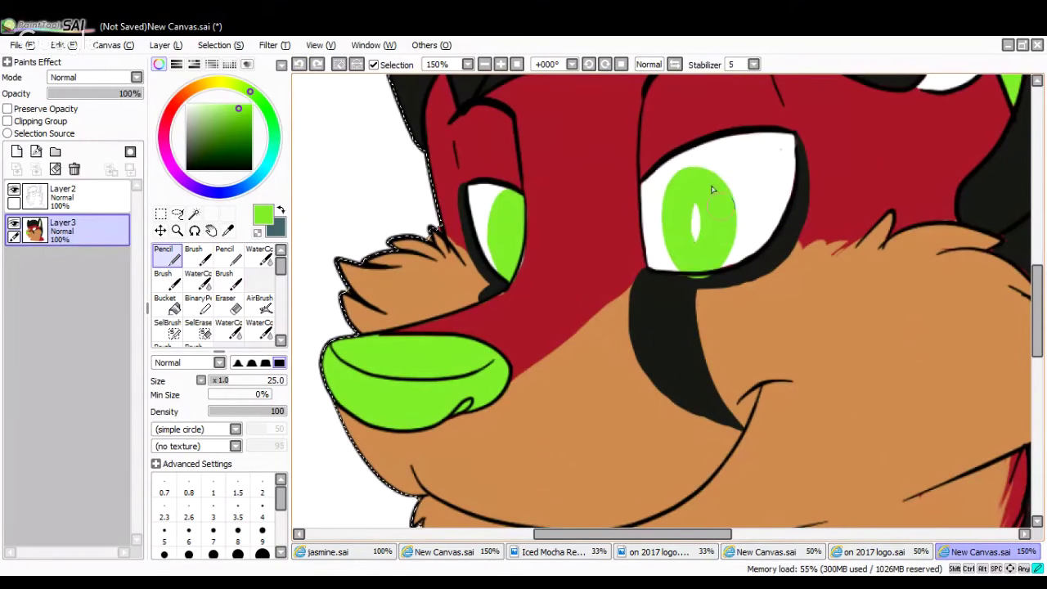
drag(683, 237, 694, 206)
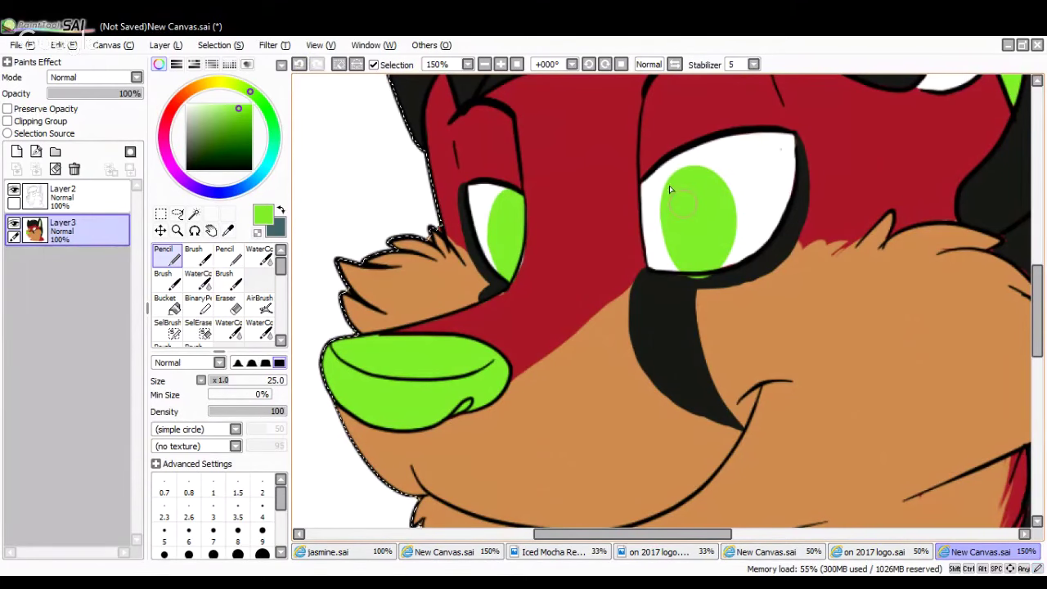
click(484, 64)
click(484, 65)
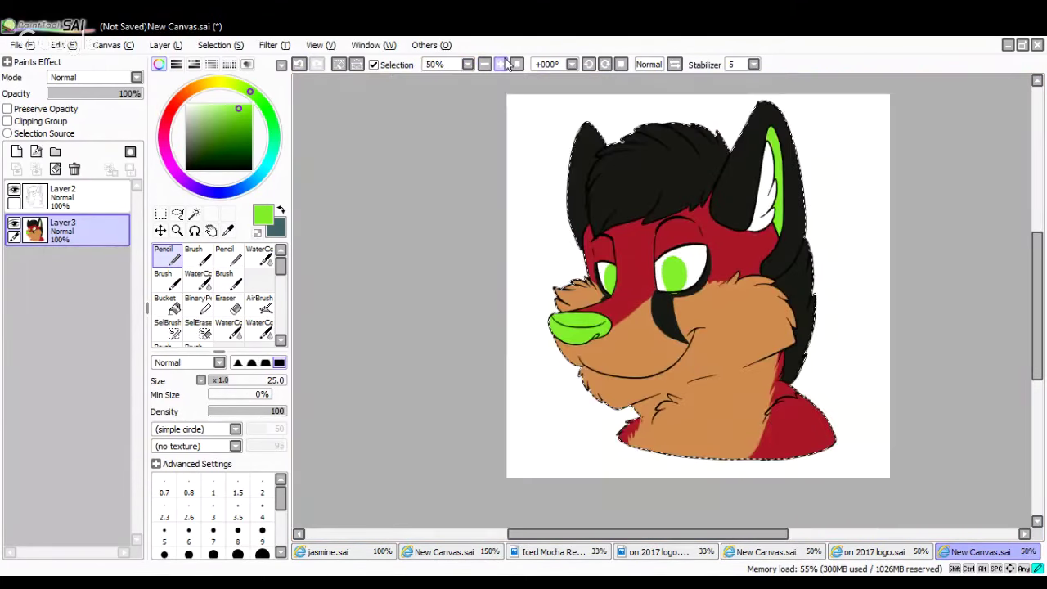
click(299, 65)
Try a lime green iris in the near eye's inner corner, then undo it together with the far eye's iris
mouse_move(679, 245)
mouse_down()
mouse_move(663, 208)
mouse_move(691, 216)
mouse_move(661, 216)
mouse_up()
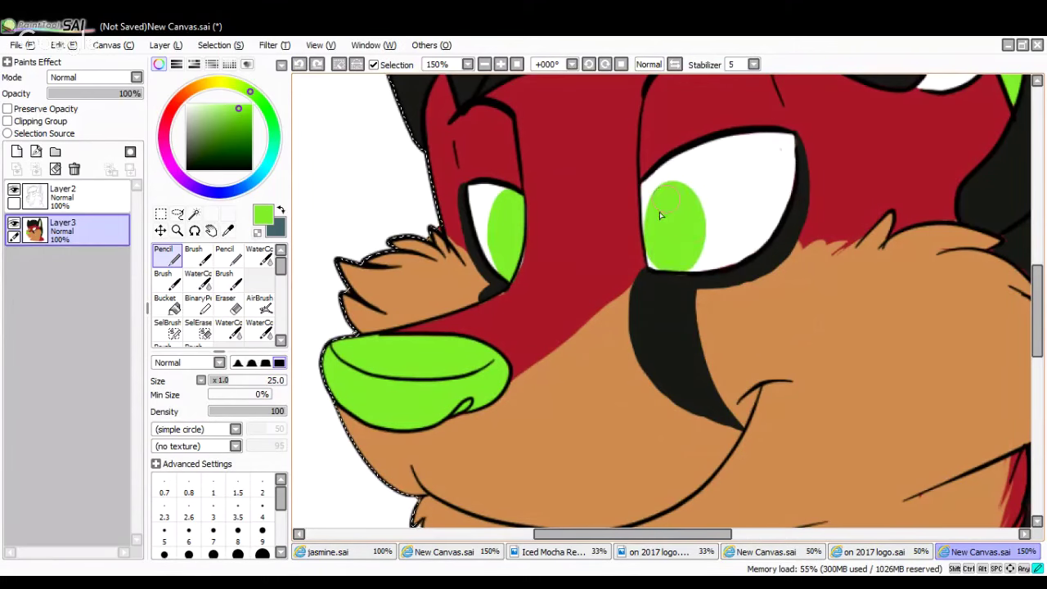
drag(688, 253, 698, 214)
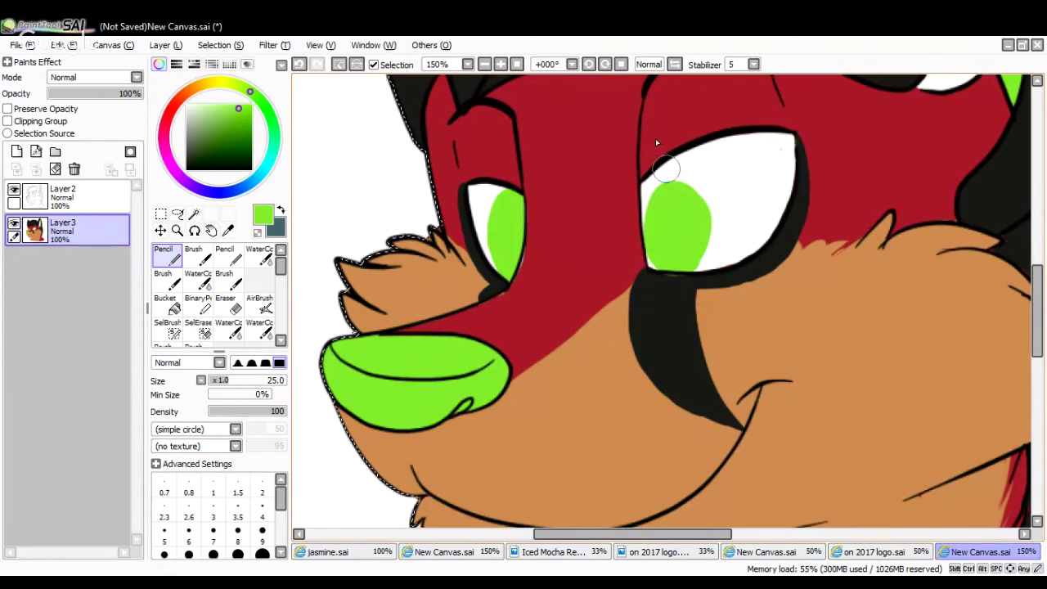
click(485, 65)
click(299, 65)
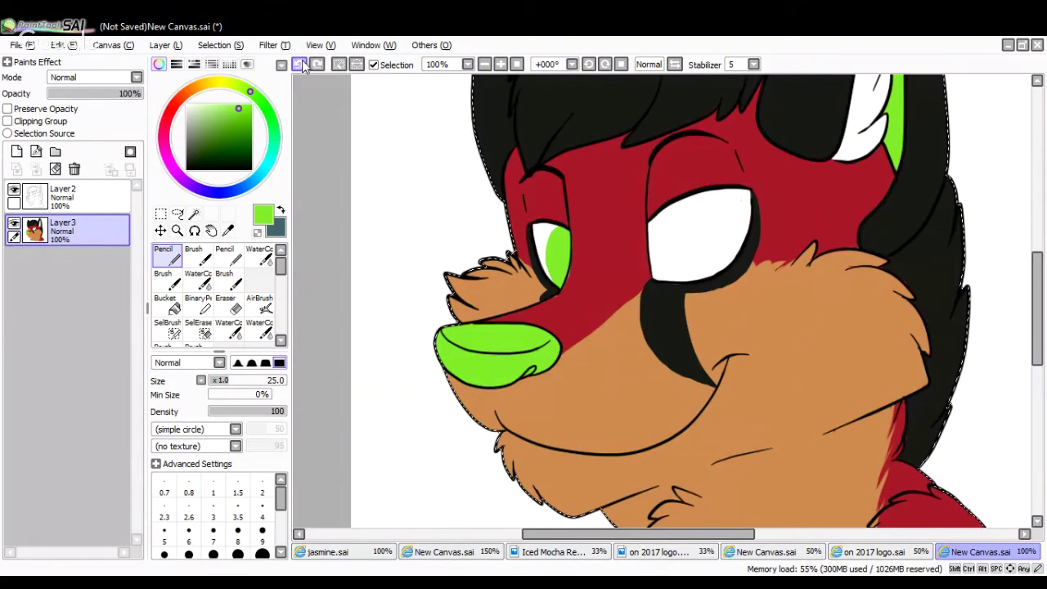
click(501, 64)
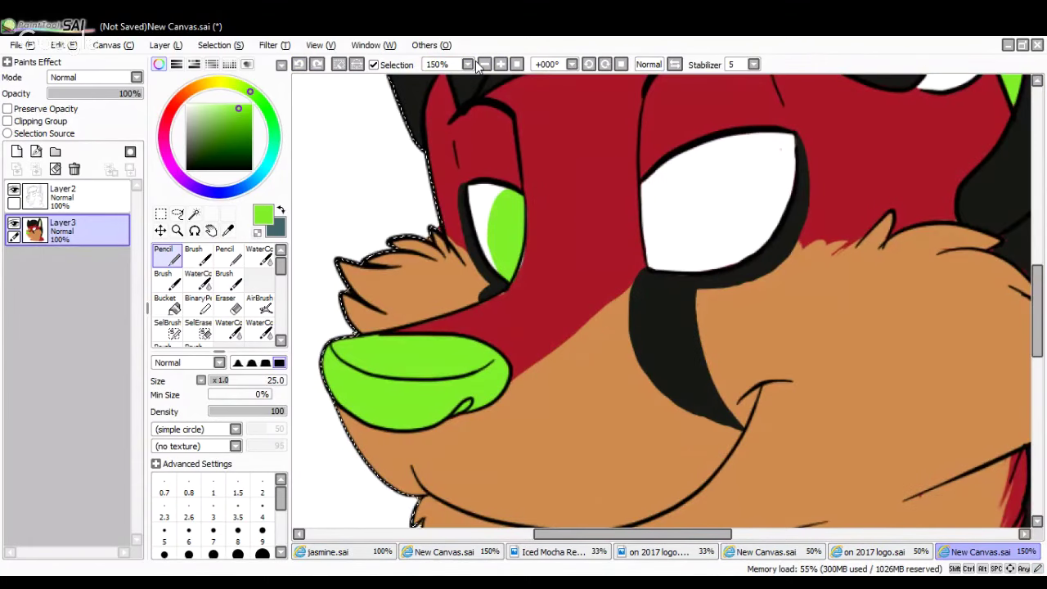
key(ctrl+z)
Paint a lime green iris hanging from each eye's upper lid, widening the near one toward the inner corner and lower lid
mouse_move(496, 189)
mouse_down()
mouse_move(490, 231)
mouse_move(520, 253)
mouse_move(505, 195)
mouse_move(512, 207)
mouse_up()
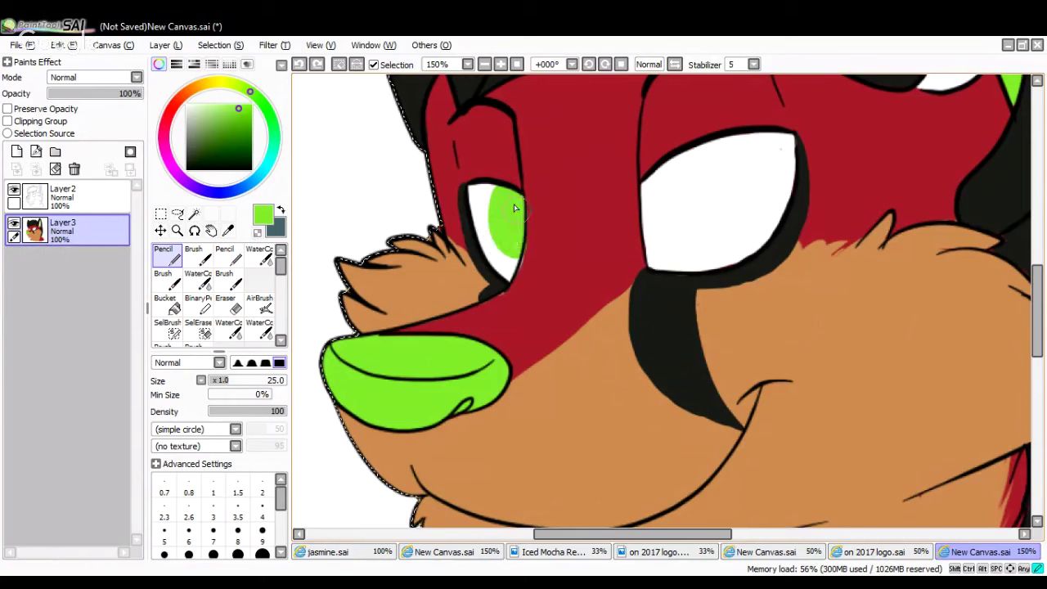
mouse_move(702, 145)
mouse_down()
mouse_move(703, 197)
mouse_move(757, 231)
mouse_move(781, 194)
mouse_move(789, 137)
mouse_move(773, 229)
mouse_up()
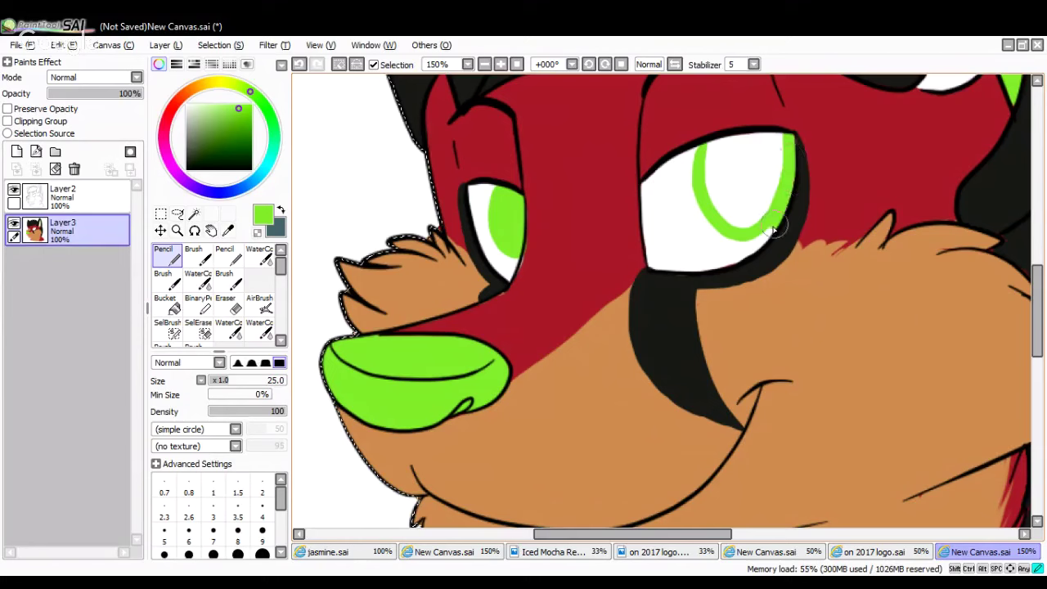
mouse_move(727, 158)
mouse_down()
mouse_move(702, 151)
mouse_move(754, 139)
mouse_move(777, 163)
mouse_move(735, 192)
mouse_move(724, 174)
mouse_move(753, 168)
mouse_up()
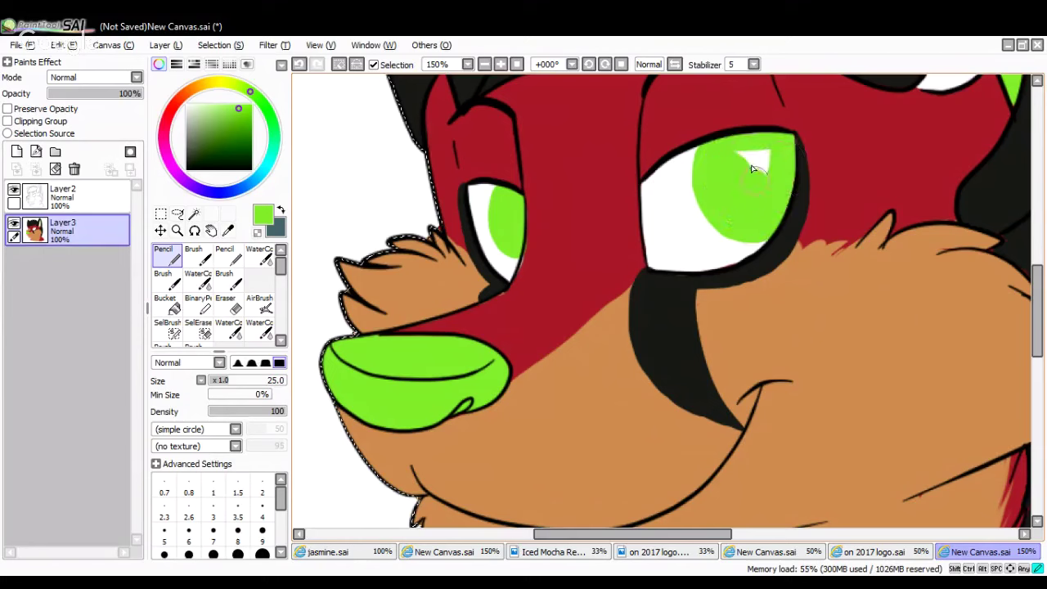
click(485, 65)
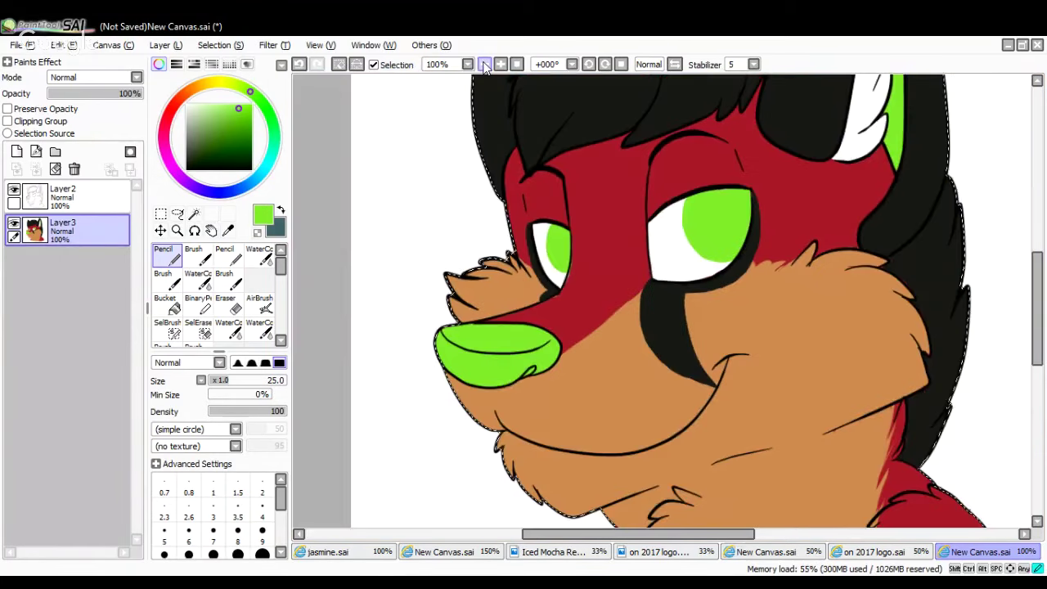
click(484, 64)
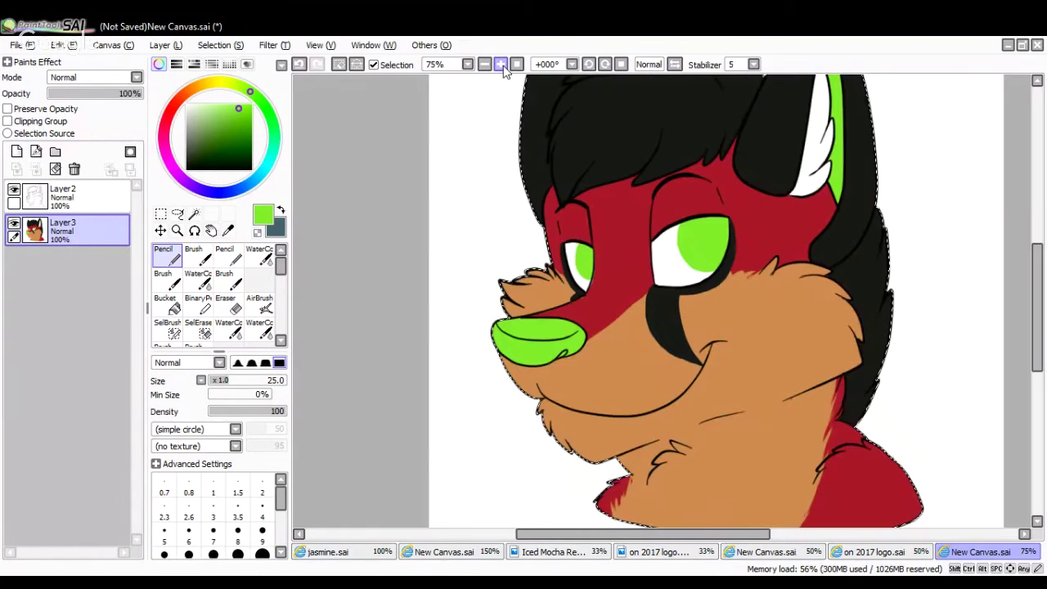
click(501, 65)
click(501, 65)
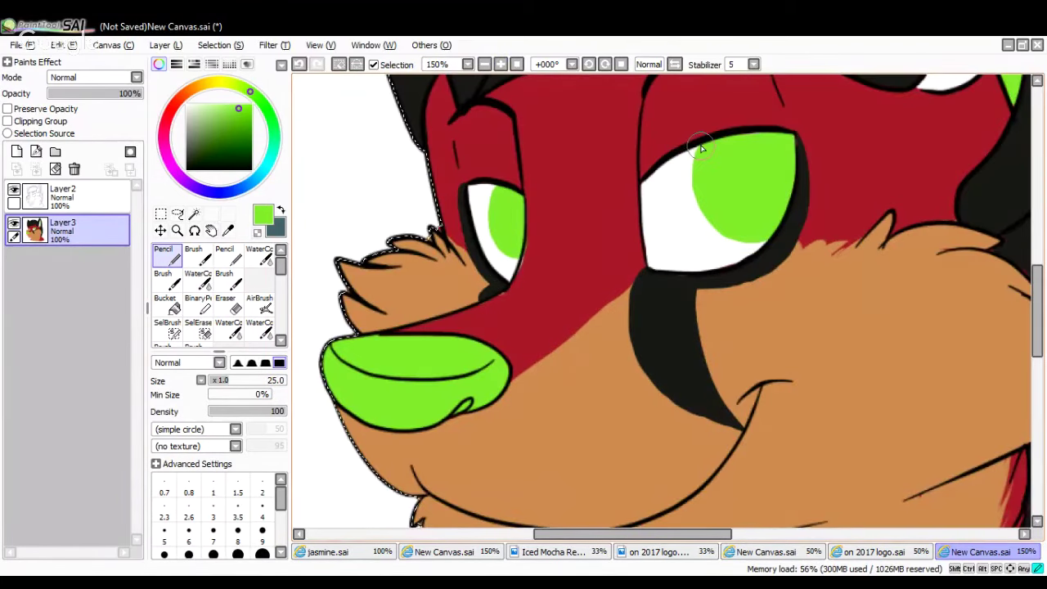
drag(701, 148, 727, 189)
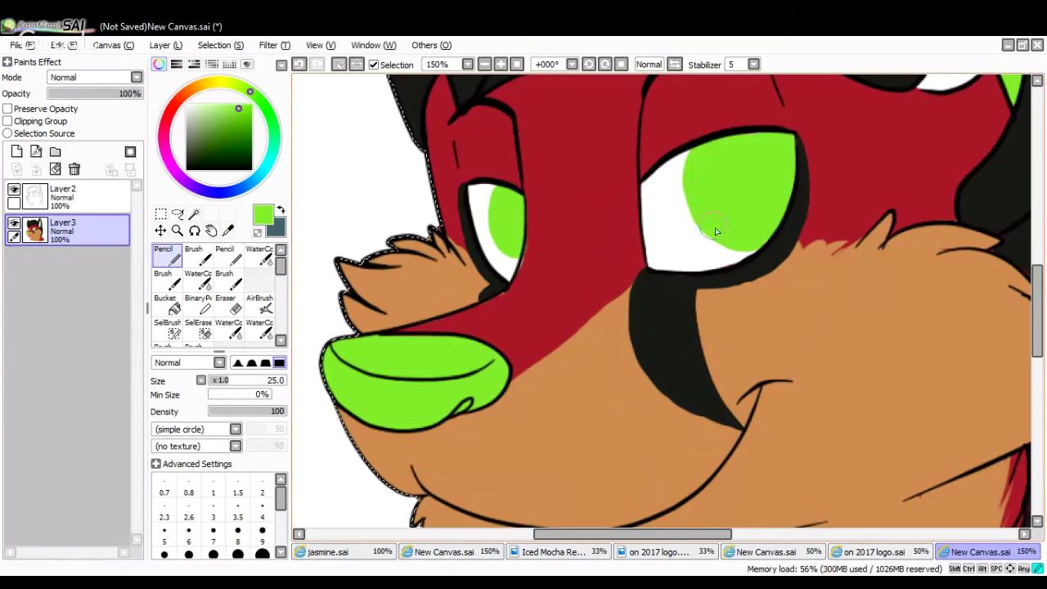
Paint a dark green oval pupil inside the lime green iris of each eye
scroll(715, 232, down, 1)
click(238, 135)
scroll(471, 162, up, 1)
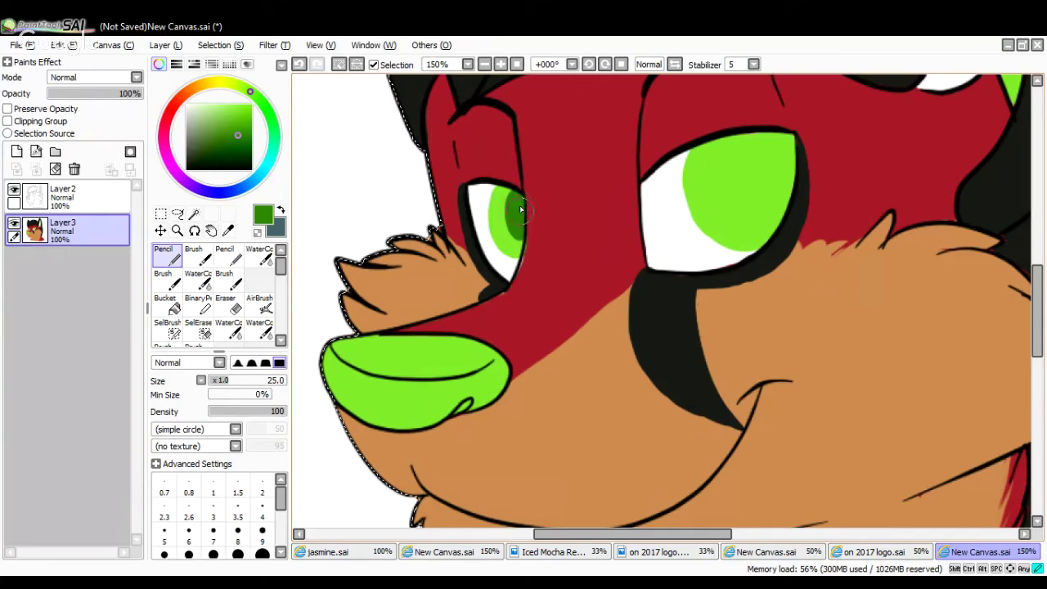
mouse_move(732, 131)
mouse_down()
mouse_move(731, 161)
mouse_move(762, 221)
mouse_up()
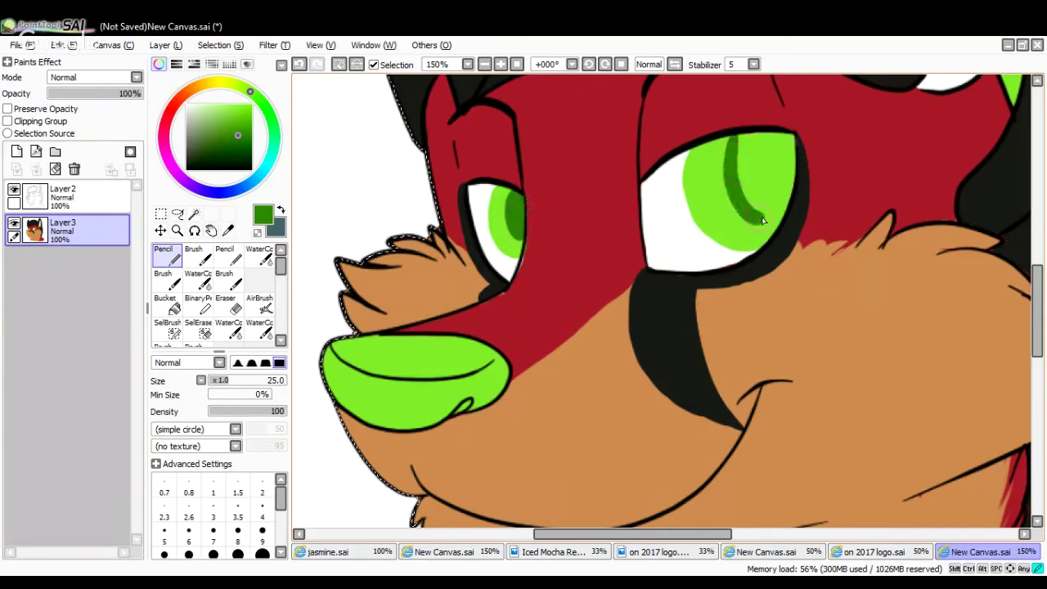
mouse_move(780, 167)
mouse_down()
mouse_move(756, 140)
mouse_move(745, 183)
mouse_move(760, 160)
mouse_move(761, 203)
mouse_move(748, 169)
mouse_up()
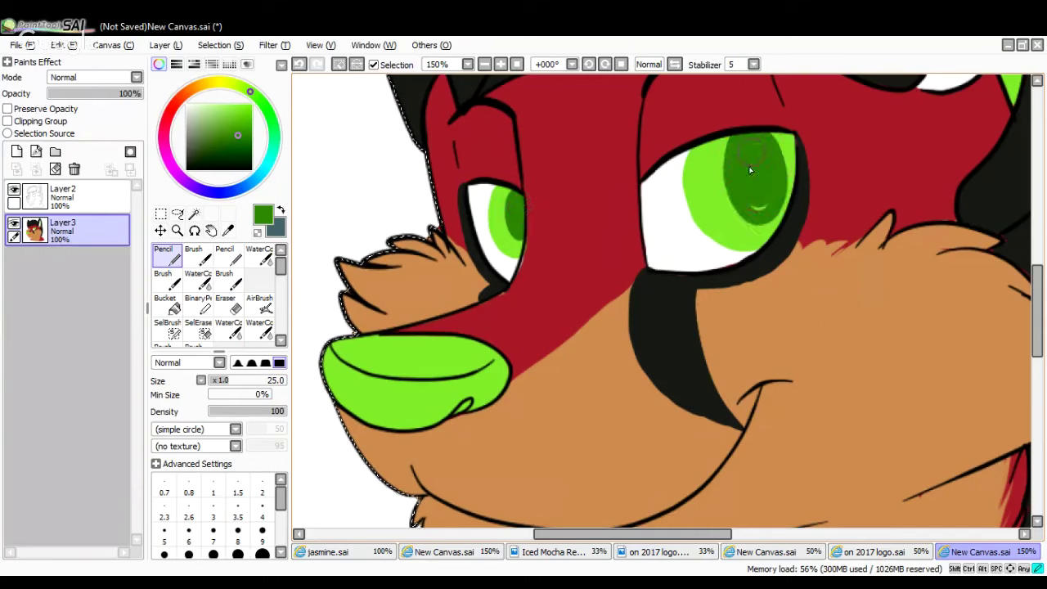
Paint a white heart-shaped highlight and a tapering white streak across the iris of each eye
click(485, 64)
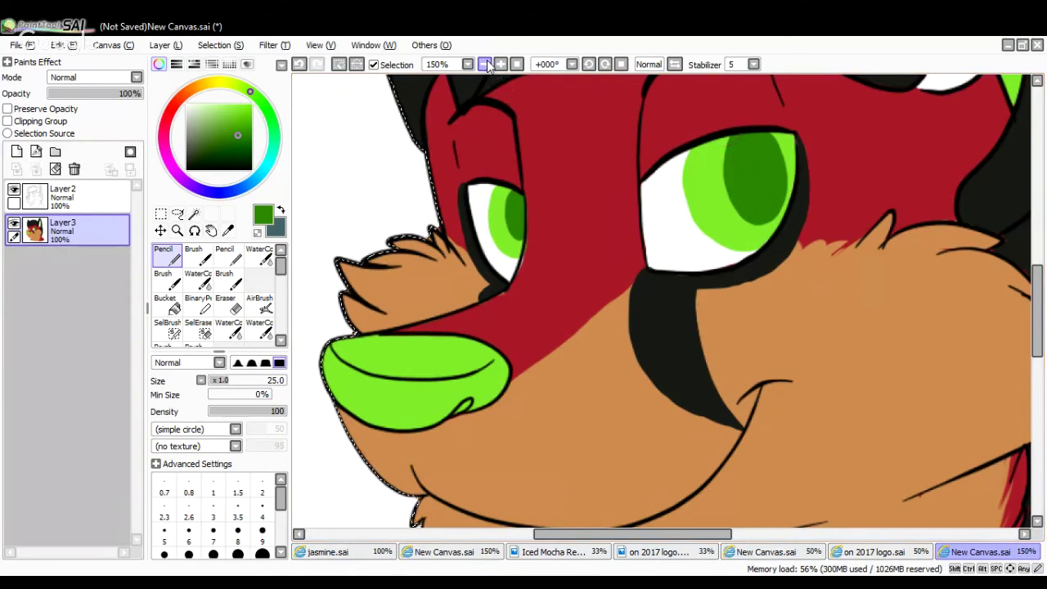
click(501, 65)
click(200, 108)
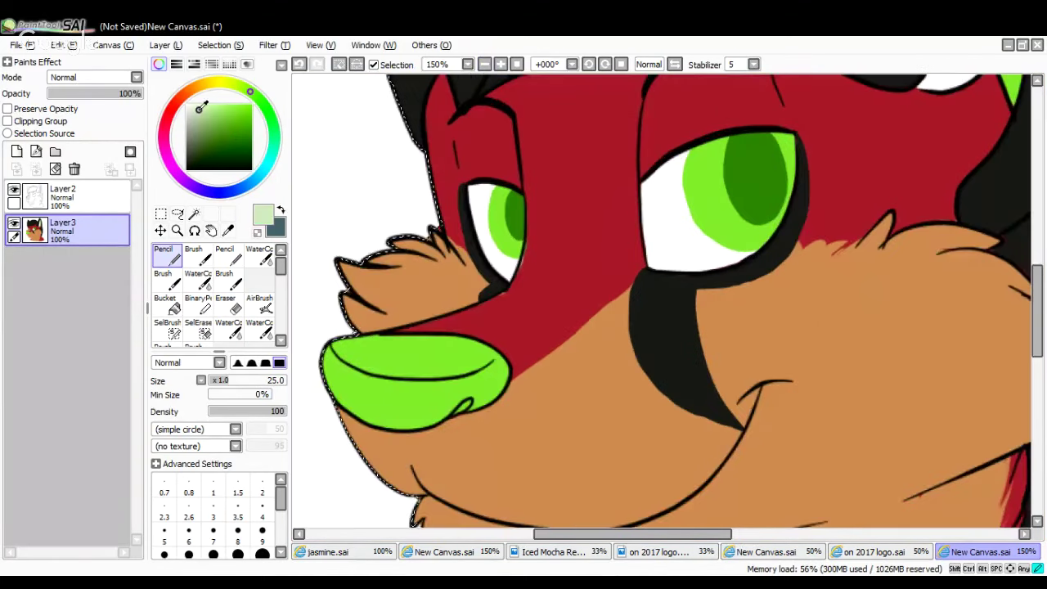
click(186, 105)
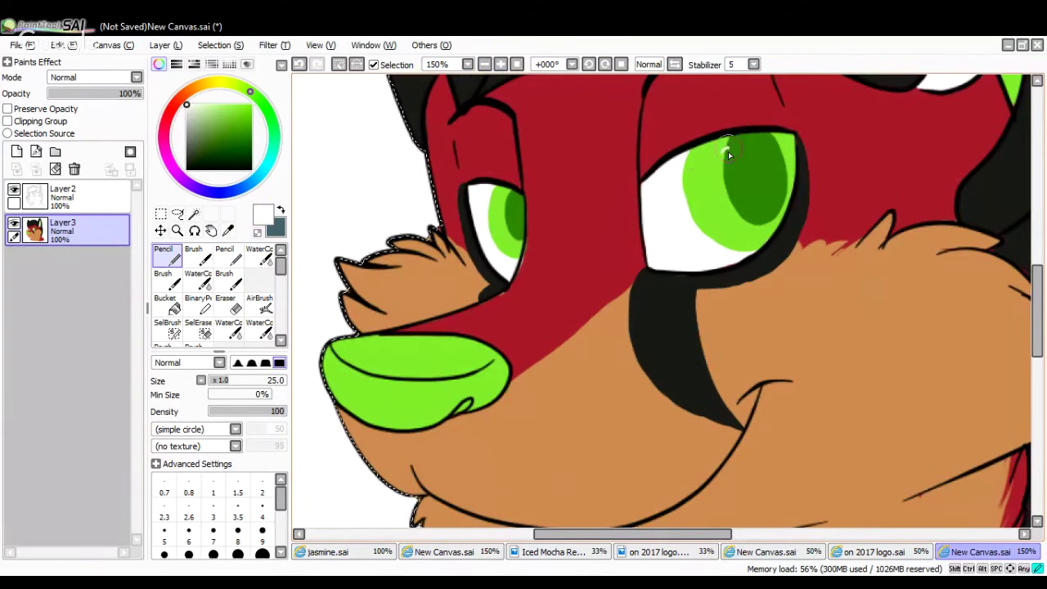
mouse_move(723, 157)
mouse_down()
mouse_move(503, 201)
mouse_move(684, 205)
mouse_up()
click(505, 200)
drag(510, 214, 489, 219)
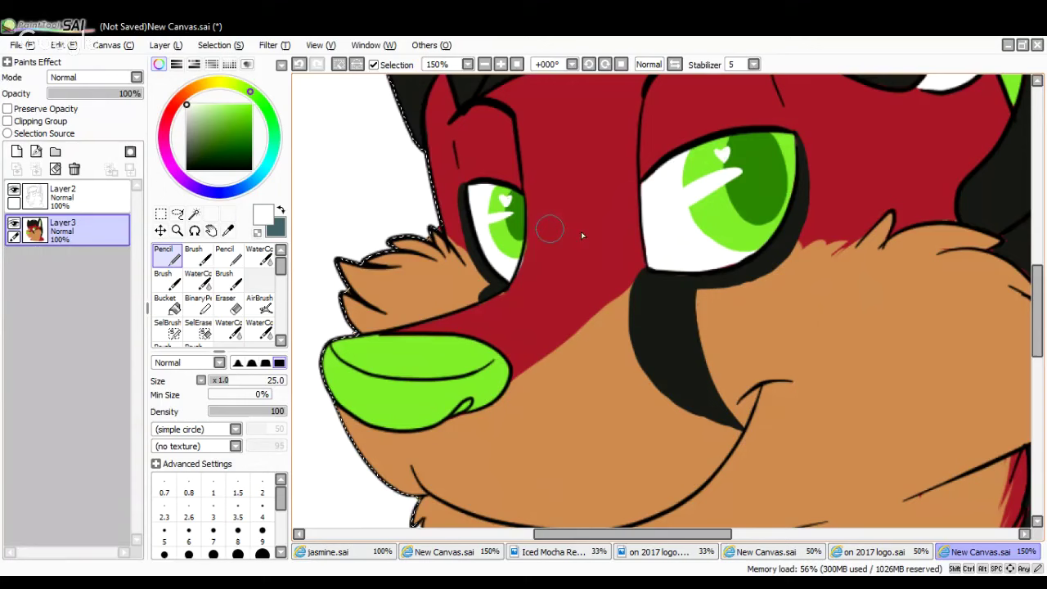
Add two small white sparkle dots near the lower part of the pupil in each eye
click(730, 199)
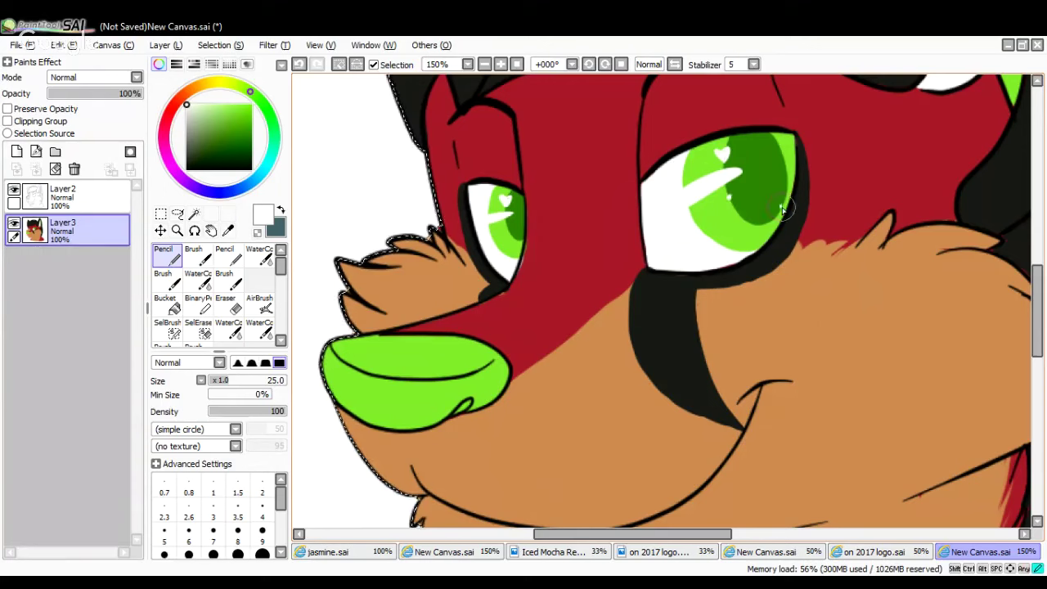
click(782, 206)
click(508, 225)
click(518, 238)
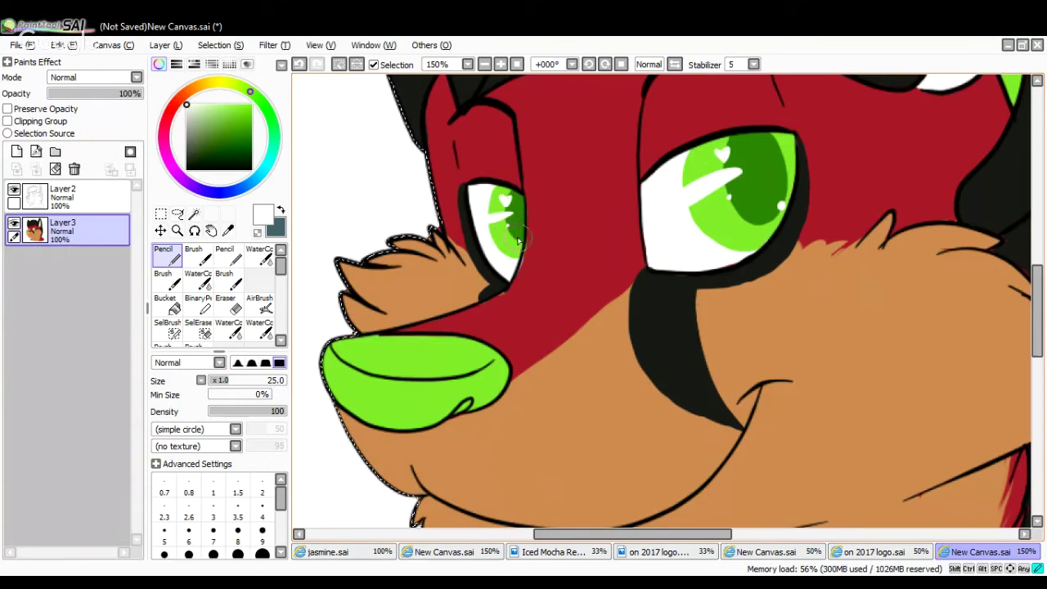
Touch up the edges around the eyes with the black and red sampled from the face
click(227, 230)
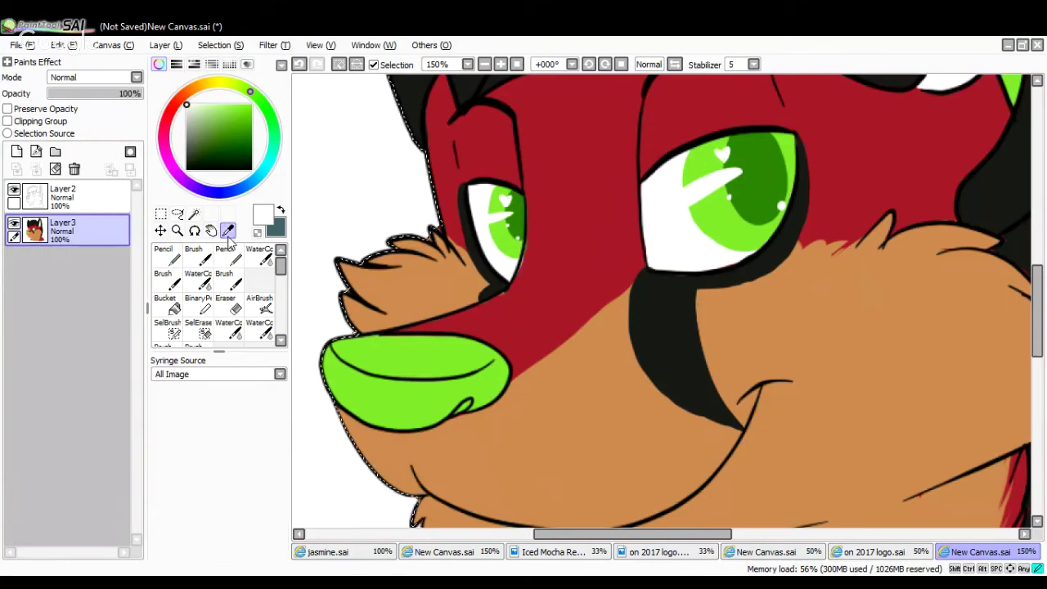
click(178, 255)
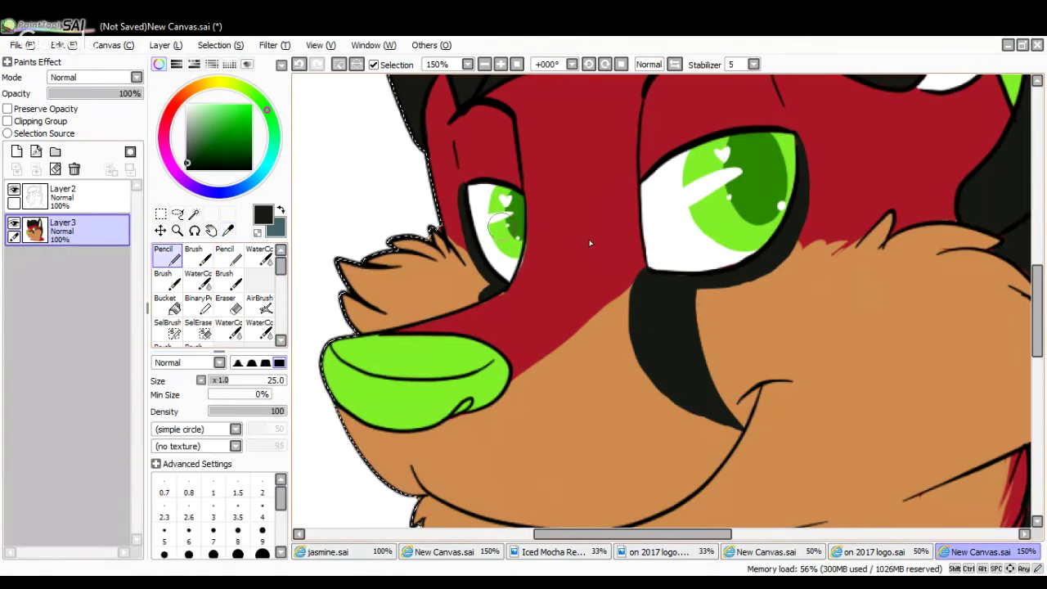
click(483, 65)
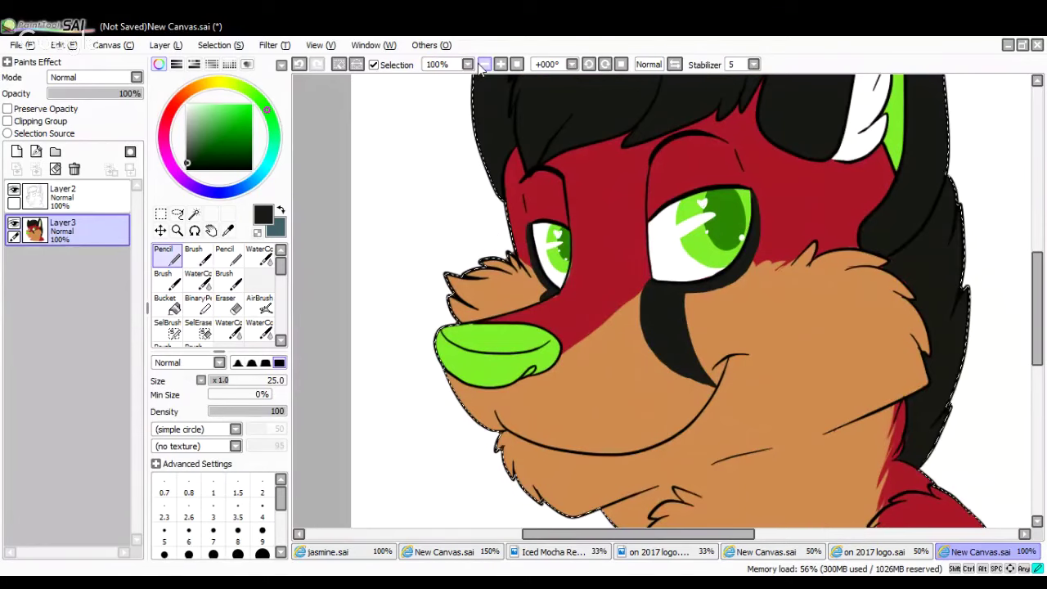
click(483, 65)
click(502, 66)
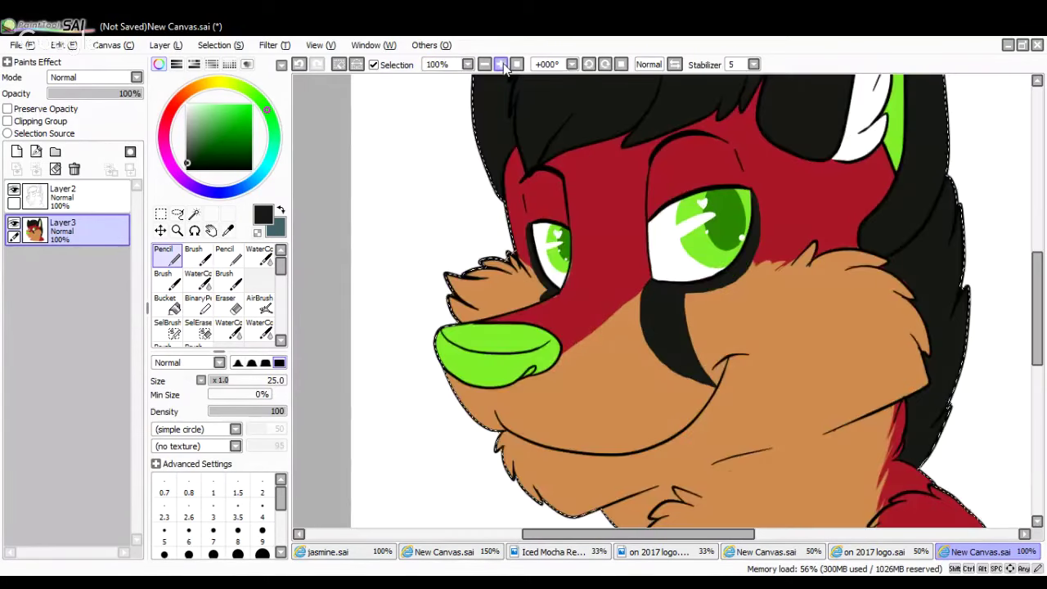
click(502, 66)
click(228, 232)
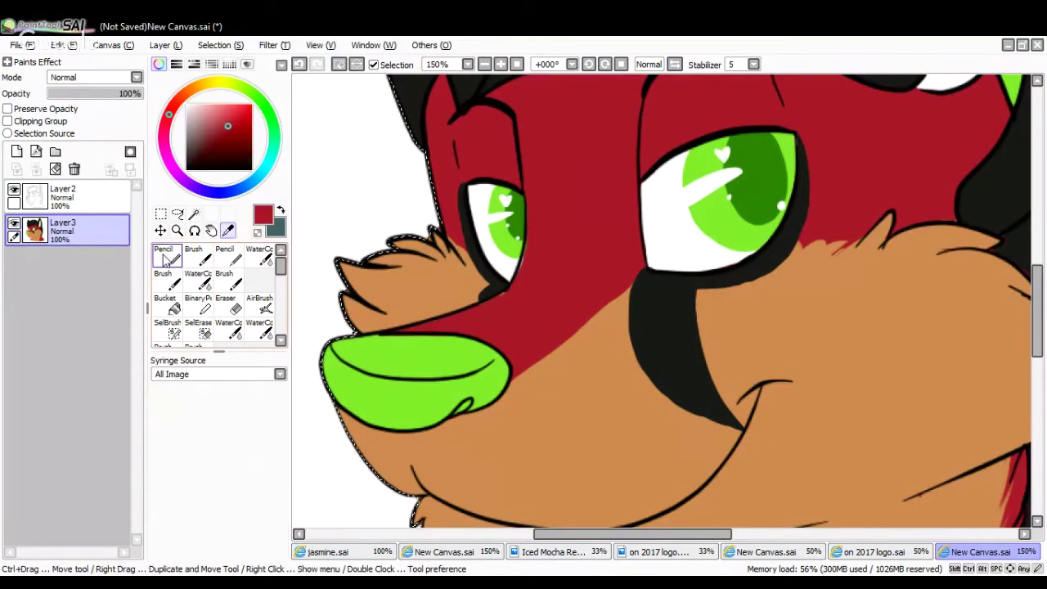
click(166, 258)
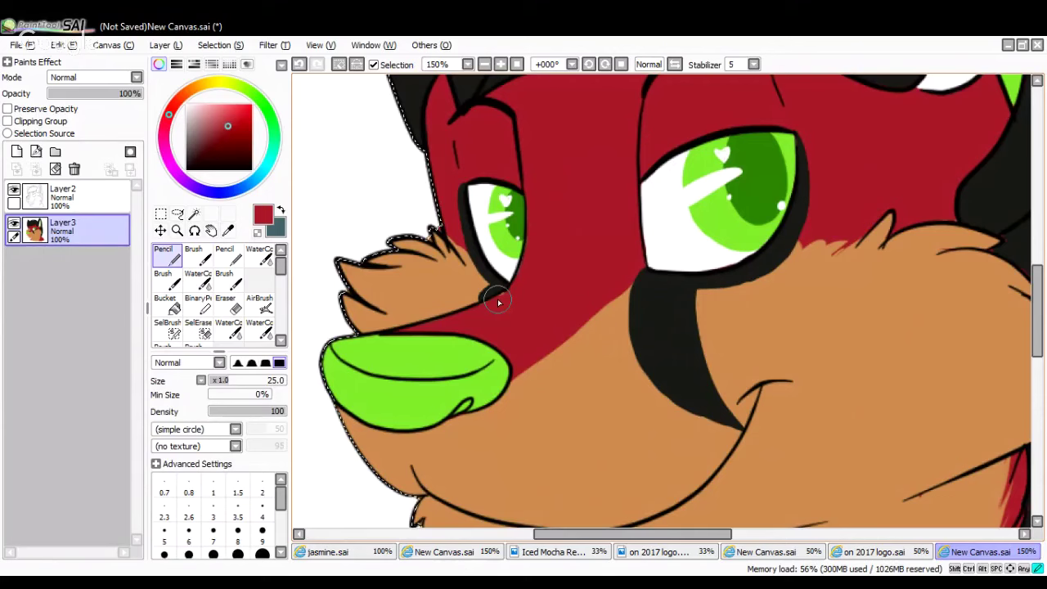
Check the eye in the reference artwork and fill both upper eyelids with a darker shade of the face's red
click(484, 65)
click(487, 65)
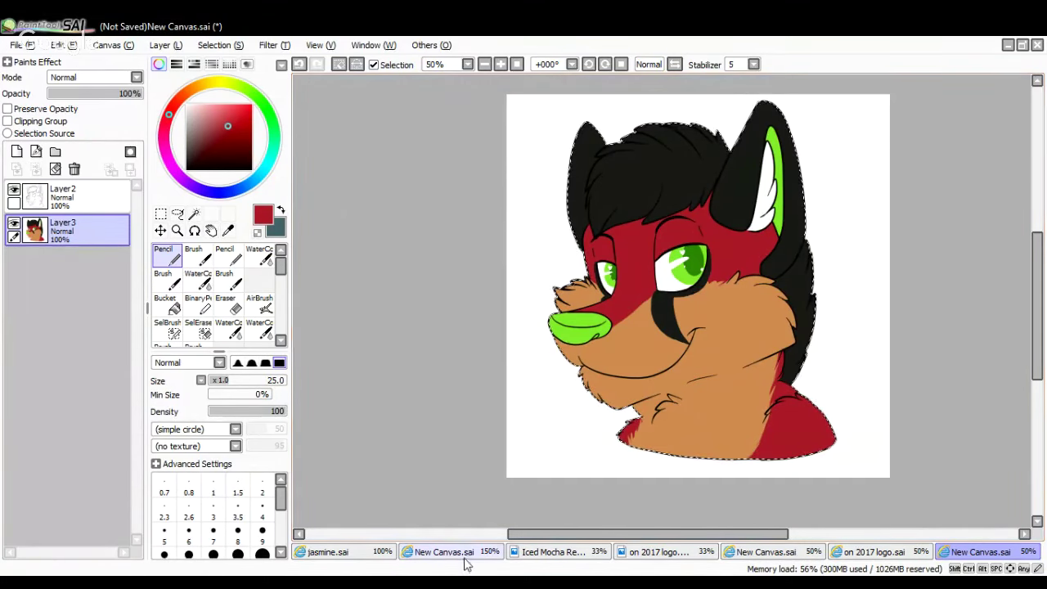
click(491, 553)
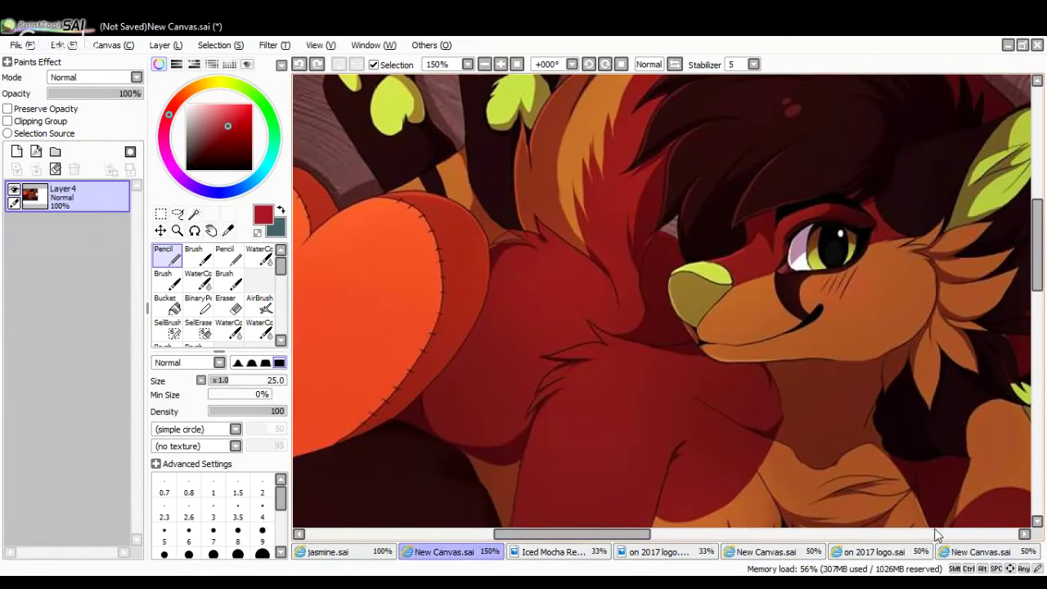
click(970, 552)
click(500, 63)
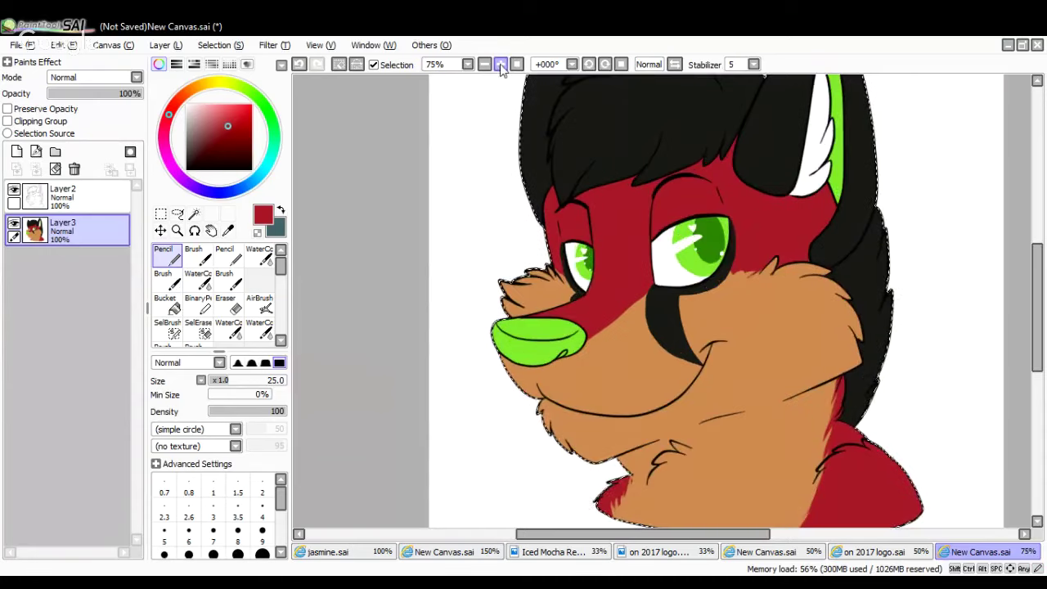
click(227, 230)
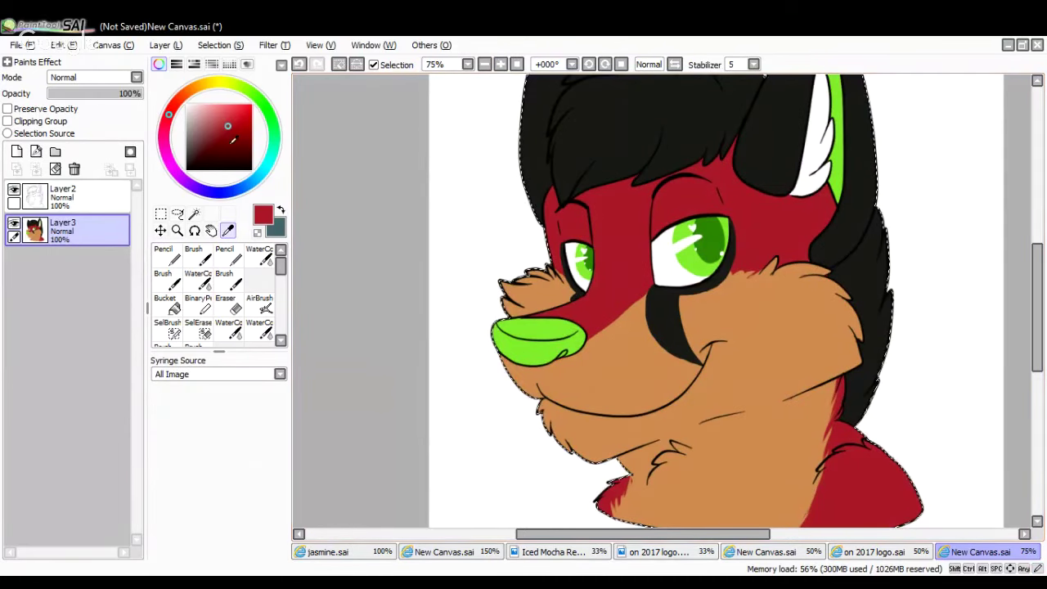
click(229, 133)
click(166, 256)
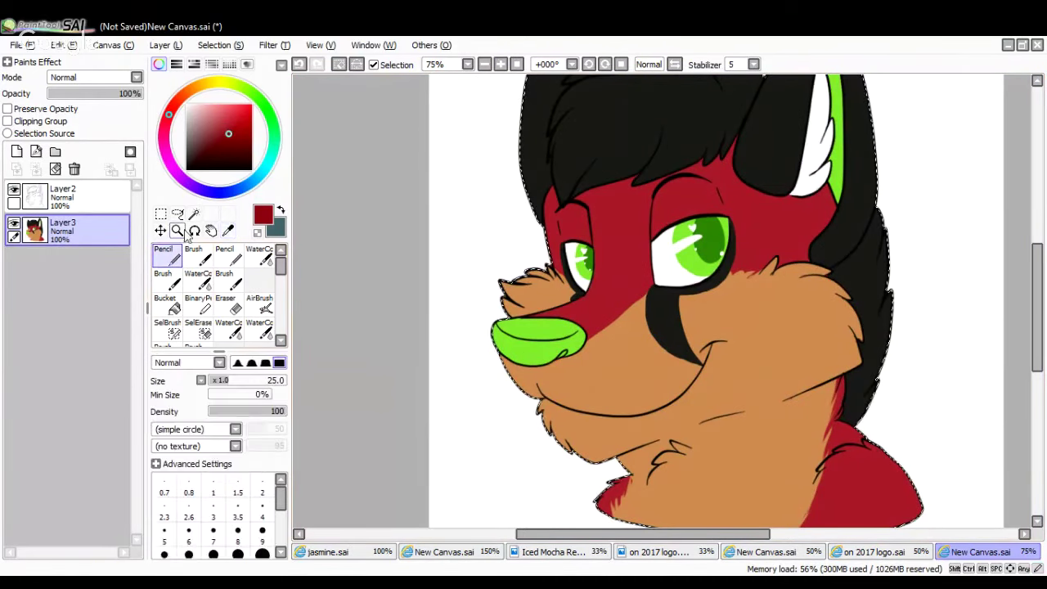
click(501, 64)
click(500, 64)
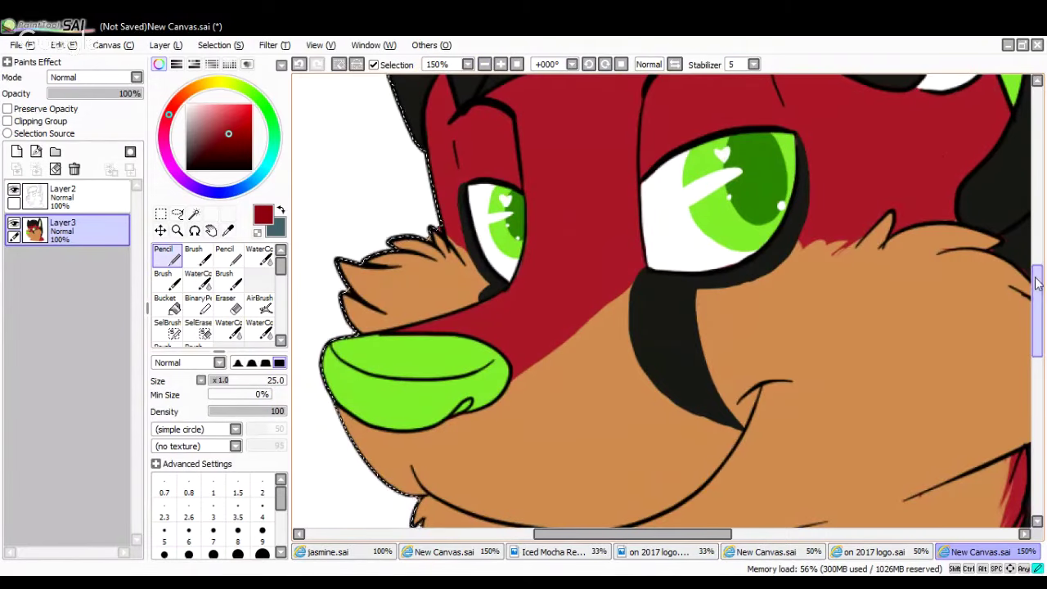
scroll(937, 151, up, 2)
mouse_move(653, 287)
mouse_down()
mouse_move(643, 377)
mouse_move(690, 338)
mouse_move(784, 330)
mouse_move(748, 273)
mouse_move(692, 270)
mouse_move(665, 288)
mouse_move(681, 276)
mouse_move(663, 301)
mouse_move(650, 364)
mouse_up()
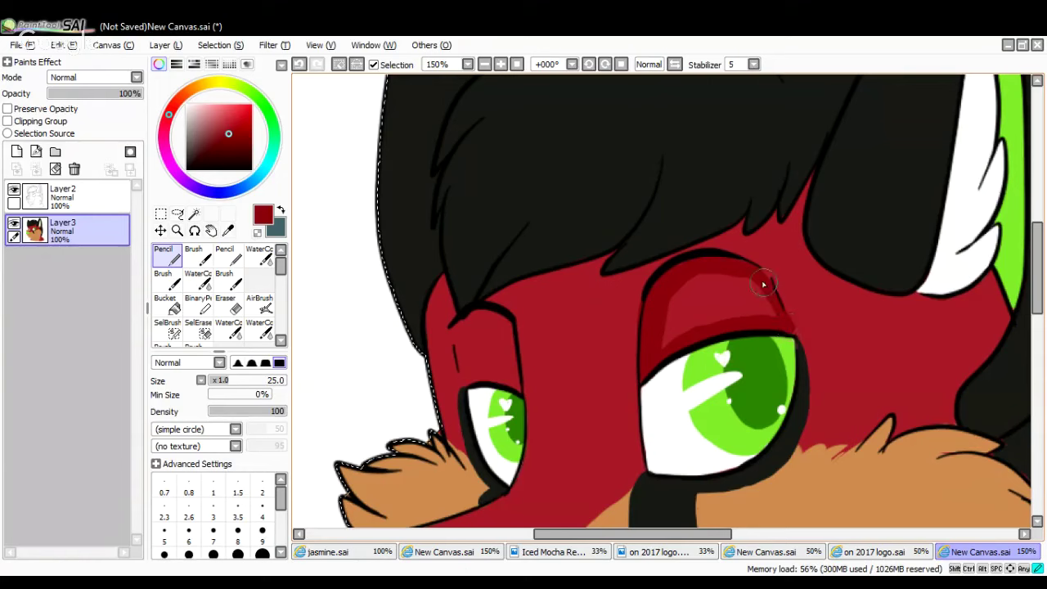
mouse_move(695, 280)
mouse_down()
mouse_move(665, 335)
mouse_move(735, 281)
mouse_move(792, 333)
mouse_up()
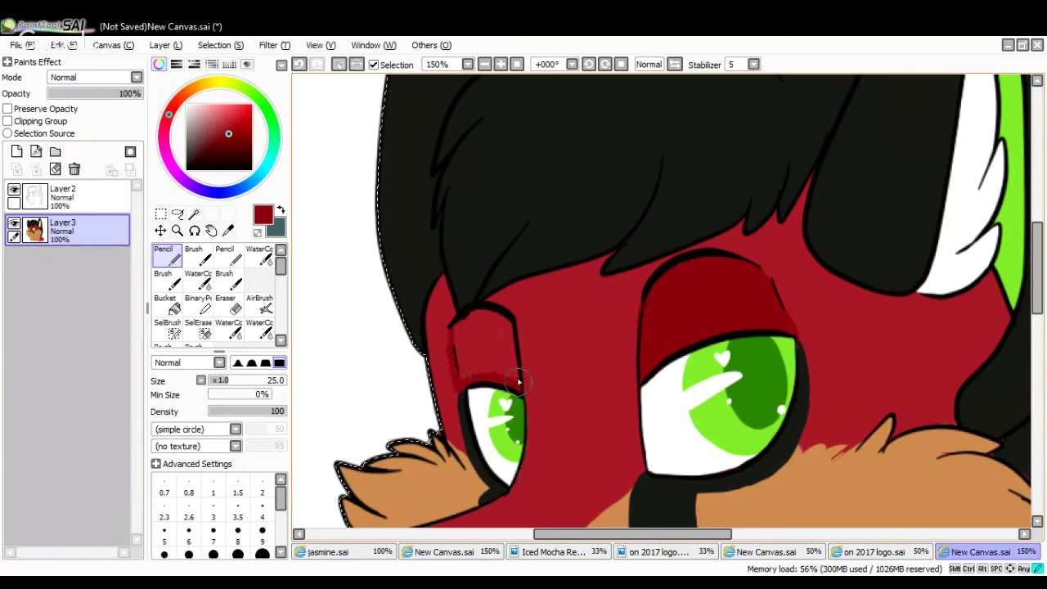
mouse_move(497, 320)
mouse_down()
mouse_move(459, 334)
mouse_move(477, 323)
mouse_move(477, 360)
mouse_move(491, 328)
mouse_move(505, 386)
mouse_up()
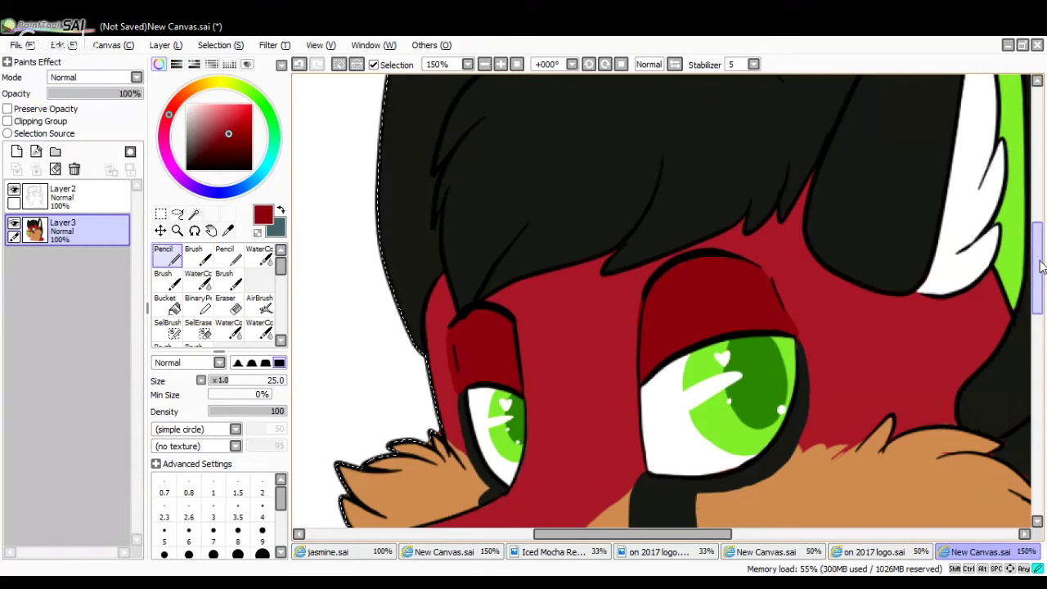
Try touching up around the eyes with white and red sampled from the drawing, and undo the attempt
drag(1039, 268, 1039, 276)
click(229, 231)
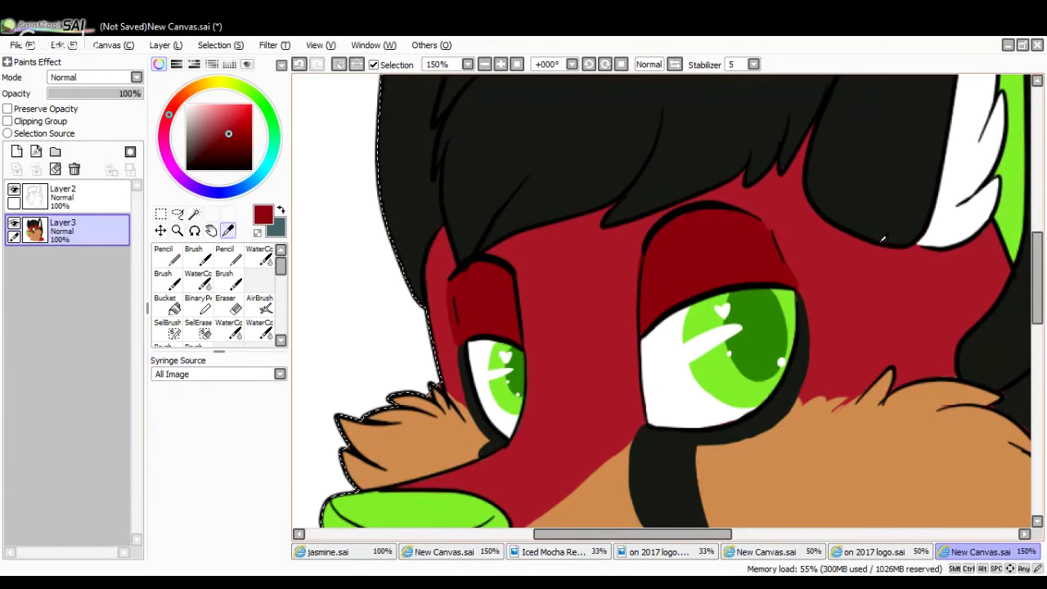
click(959, 230)
click(178, 282)
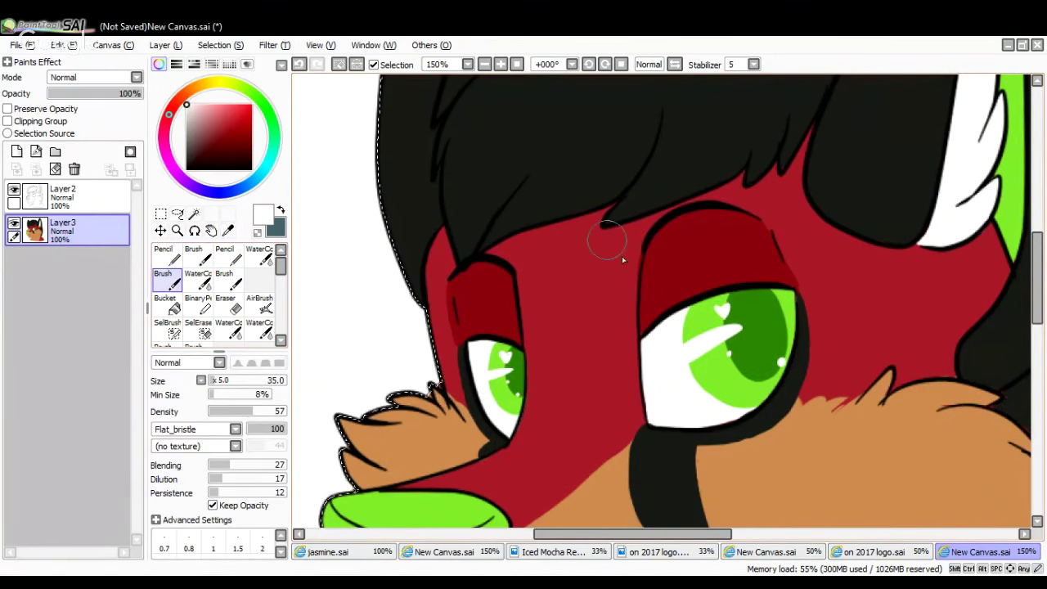
key(n)
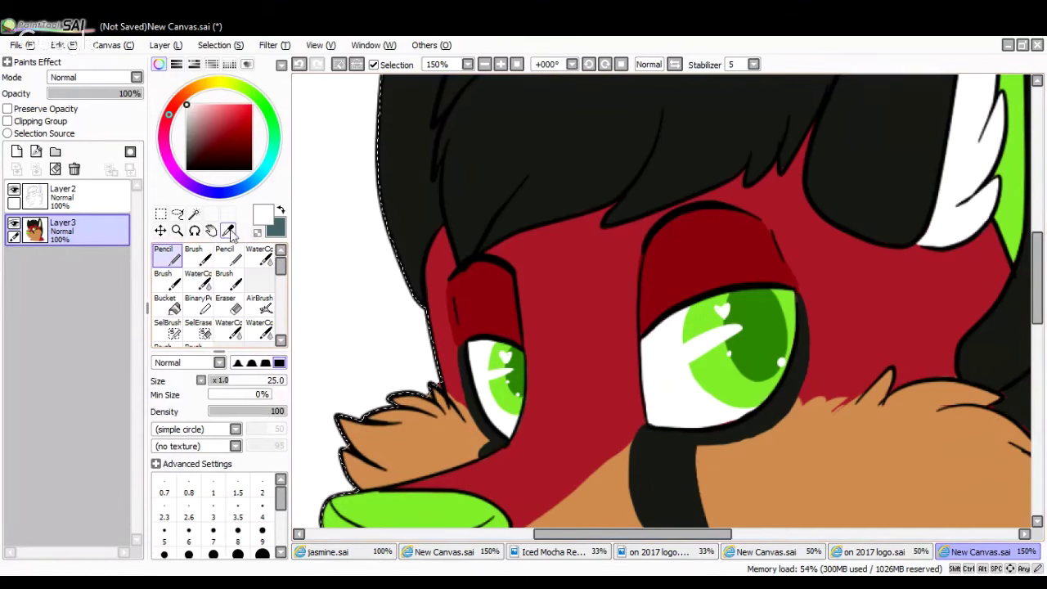
key(alt)
alt+click(456, 351)
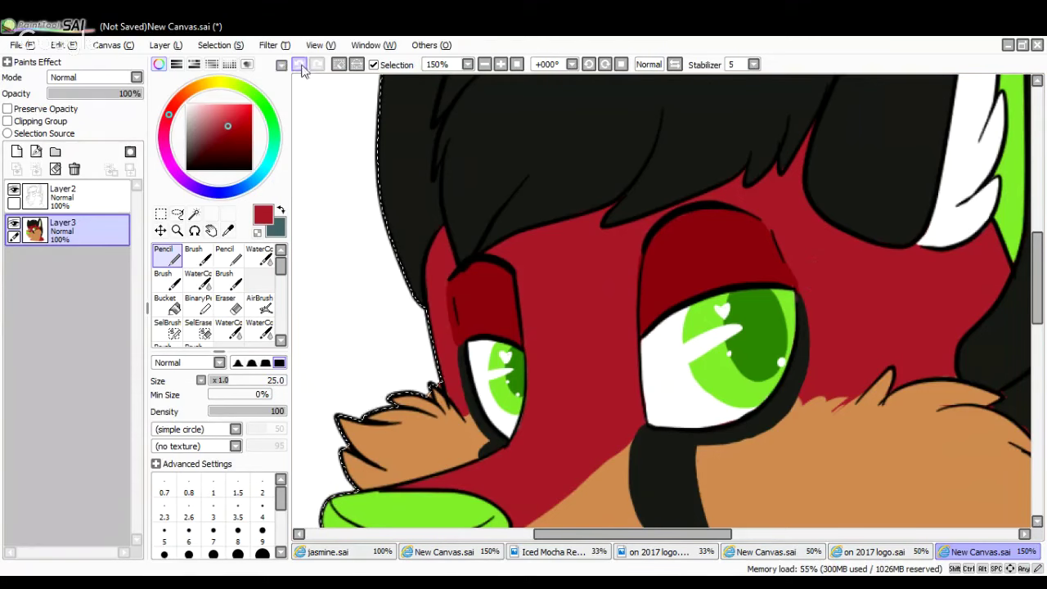
On a new layer above the flat colours, airbrush soft shading over the fringe and rear hair with a black darker than the fur
click(484, 65)
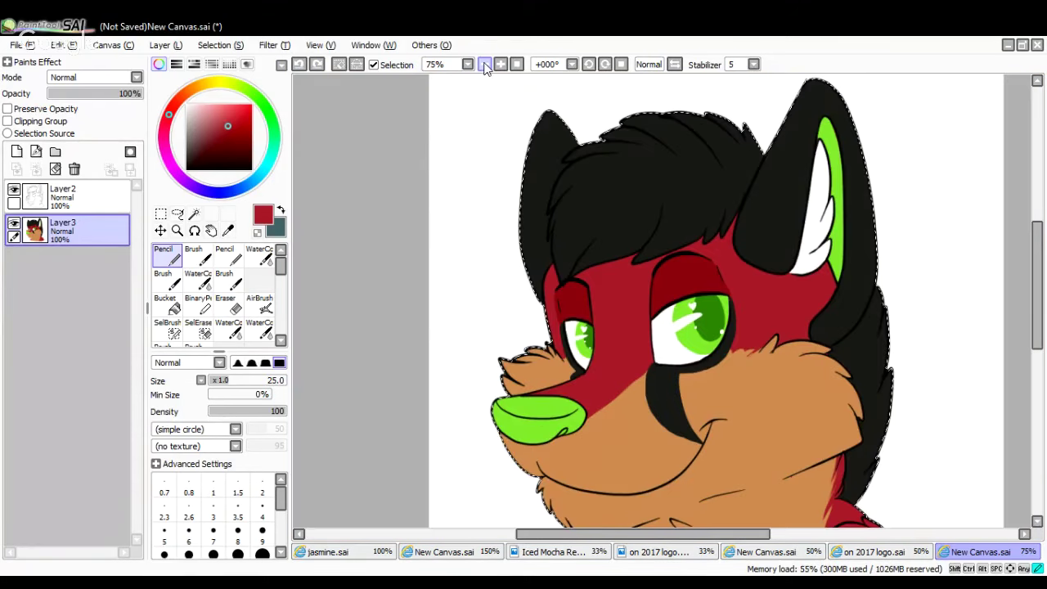
click(484, 64)
click(16, 152)
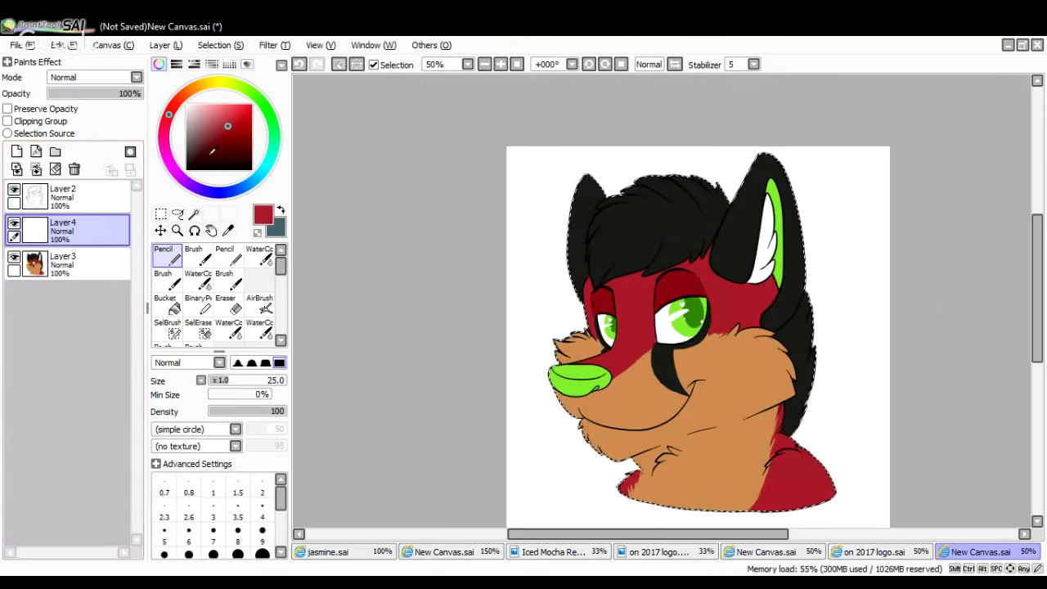
click(227, 229)
click(639, 204)
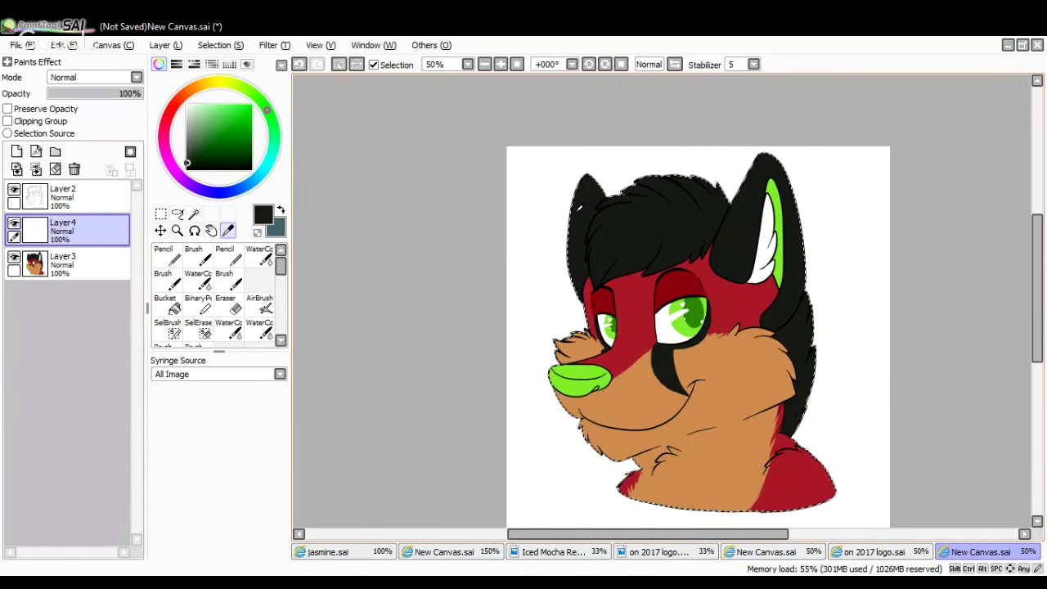
click(188, 163)
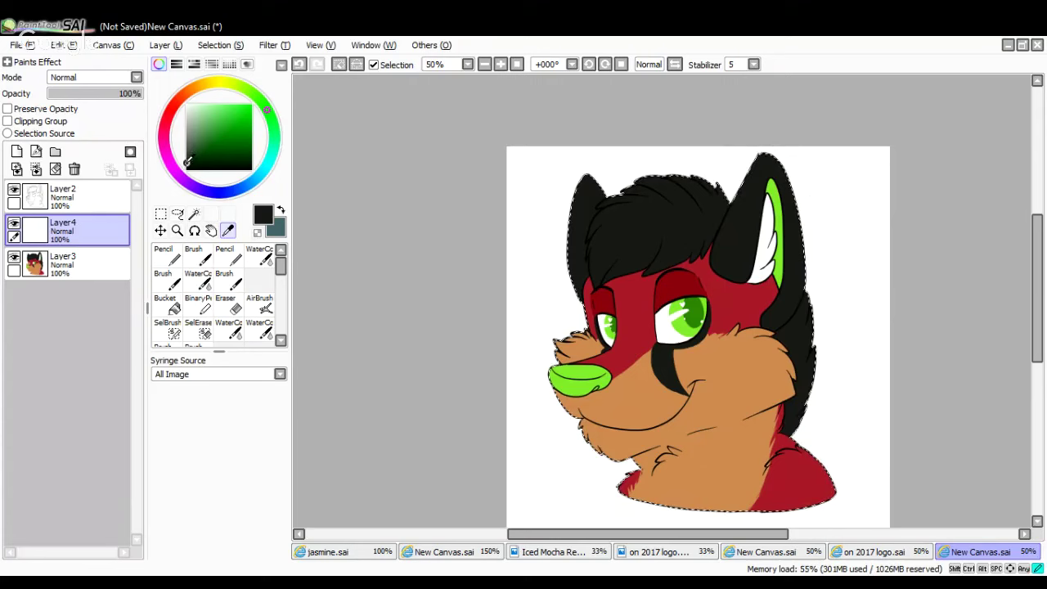
click(260, 303)
scroll(570, 152, up, 2)
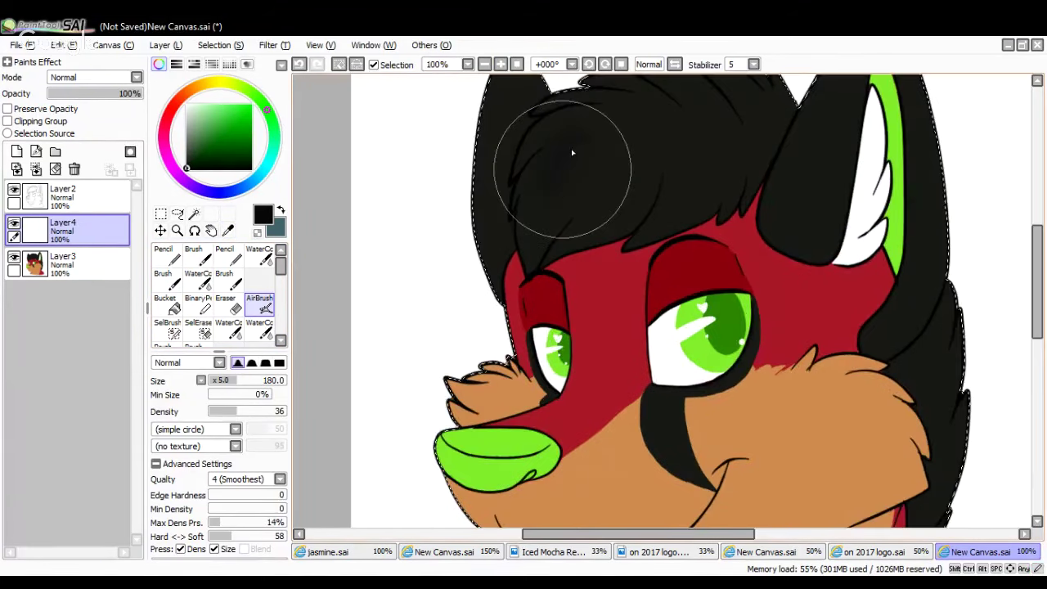
mouse_move(542, 256)
mouse_down()
mouse_move(605, 183)
mouse_move(540, 260)
mouse_move(670, 161)
mouse_move(619, 231)
mouse_move(683, 178)
mouse_move(652, 229)
mouse_move(670, 229)
mouse_move(741, 160)
mouse_move(712, 213)
mouse_up()
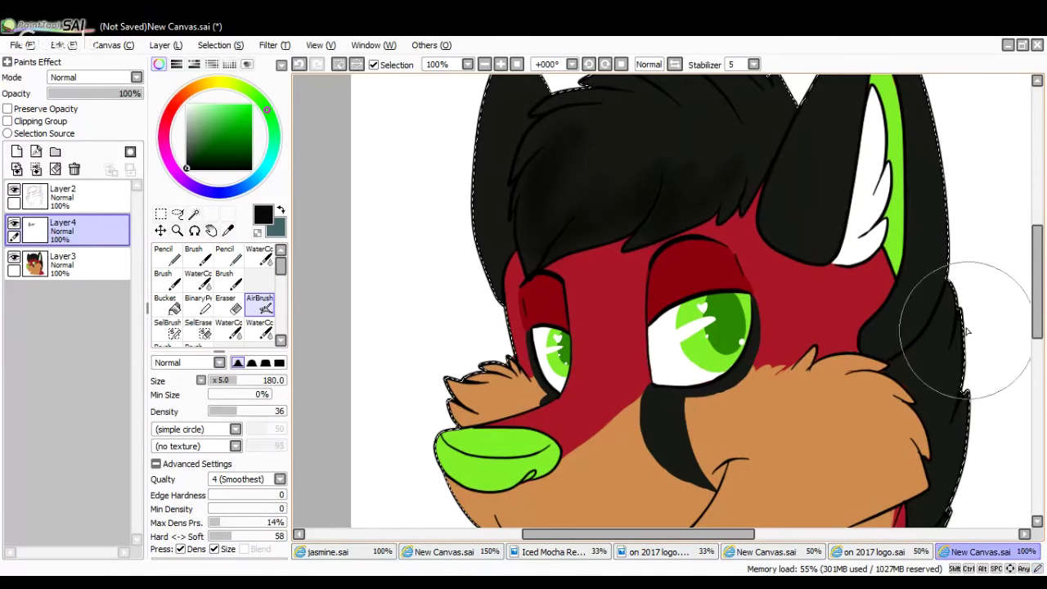
mouse_move(971, 290)
mouse_down()
mouse_move(956, 351)
mouse_move(963, 406)
mouse_up()
Airbrush the dark shading over the top of the hair and both black ears at size 45 and density 23
scroll(1015, 344, down, 4)
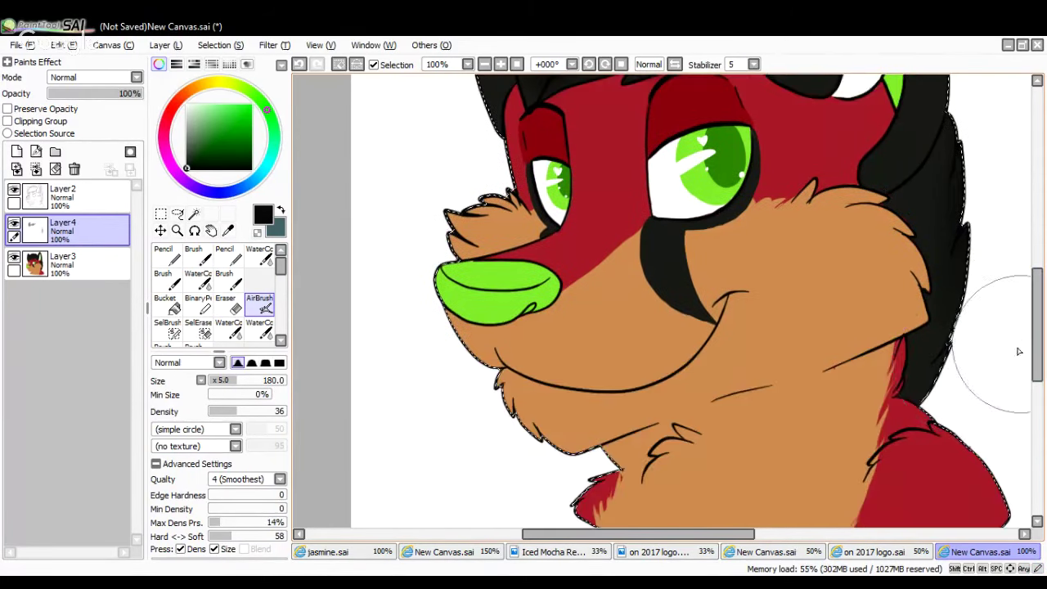
click(216, 381)
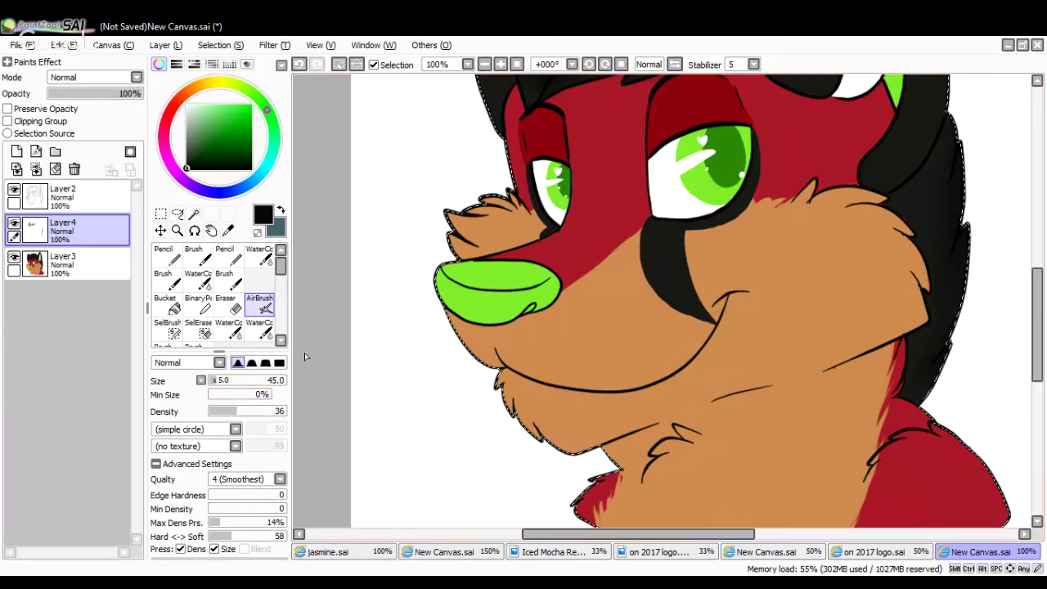
click(226, 411)
scroll(1006, 250, up, 8)
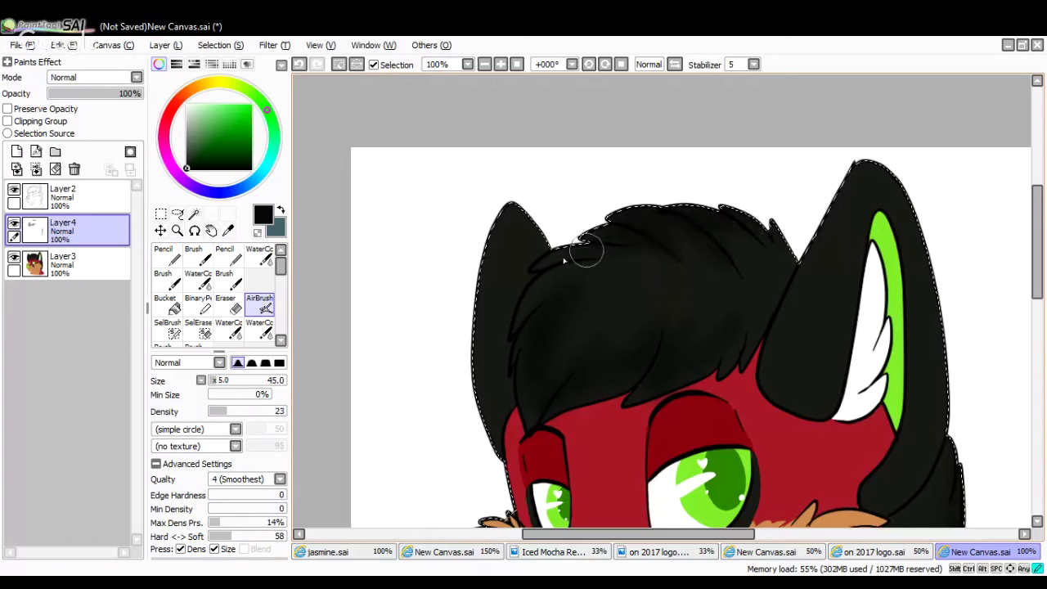
mouse_move(480, 248)
mouse_down()
mouse_move(528, 216)
mouse_move(482, 245)
mouse_move(552, 210)
mouse_move(468, 304)
mouse_move(479, 289)
mouse_move(493, 429)
mouse_move(513, 232)
mouse_move(504, 260)
mouse_up()
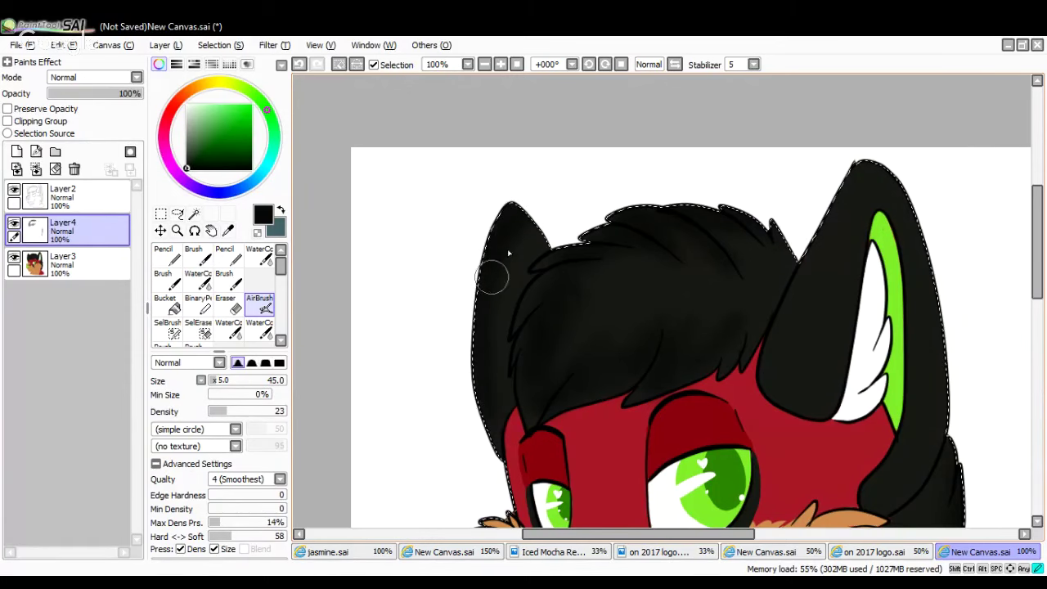
mouse_move(861, 198)
mouse_down()
mouse_move(912, 168)
mouse_move(858, 169)
mouse_move(768, 361)
mouse_up()
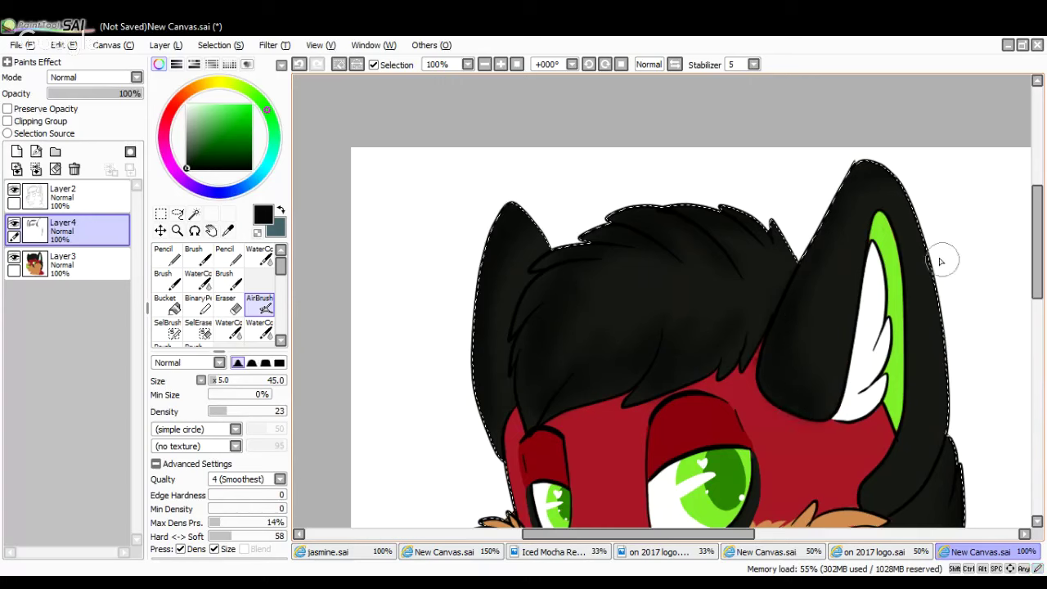
drag(889, 192, 888, 183)
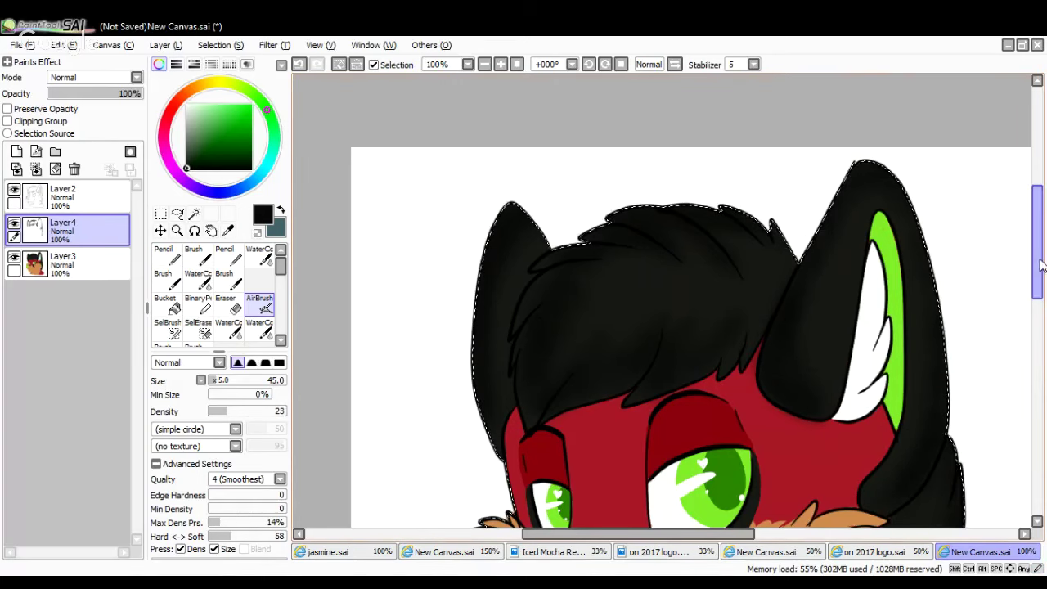
On the flat colour layer, fill the upper part of the nose with a darker shade of its green using the Pencil
scroll(1041, 264, down, 5)
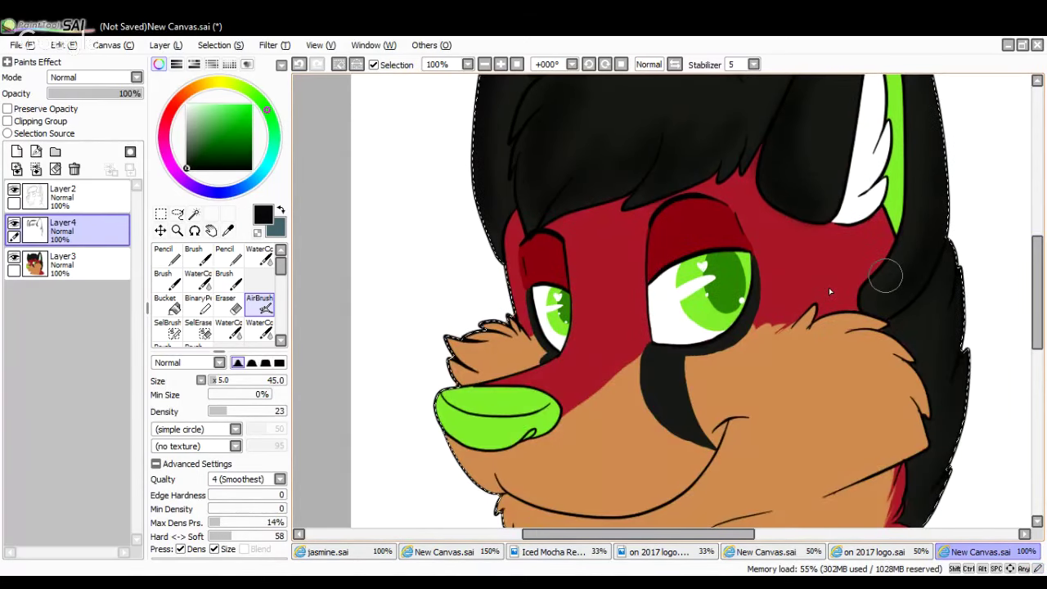
key(i)
click(501, 405)
click(67, 264)
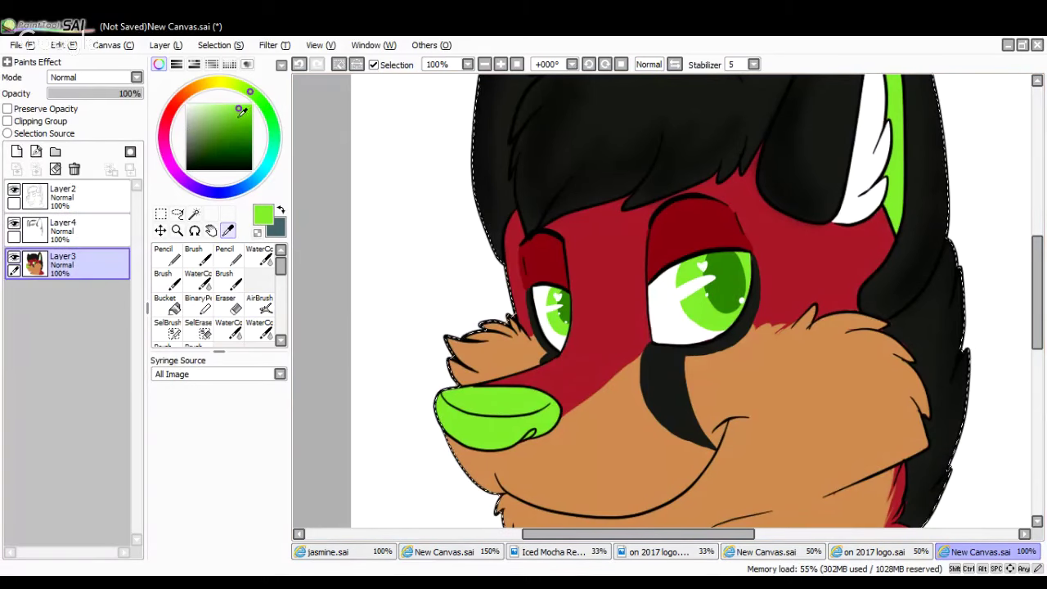
click(168, 255)
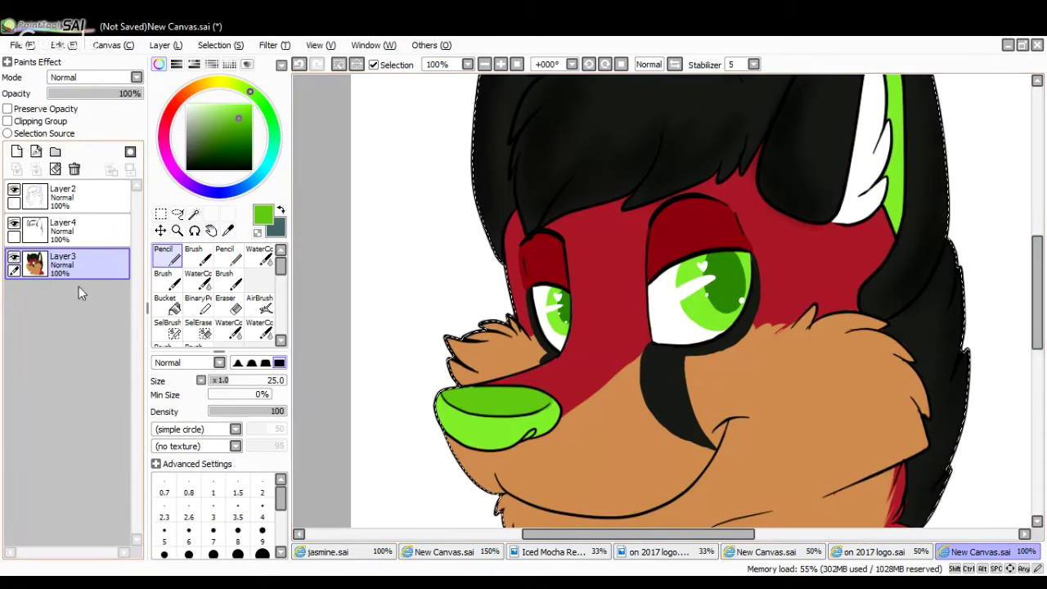
On the shading layer, airbrush a darker shade of the sampled tan over the cheek fur, jaw and chin
click(82, 233)
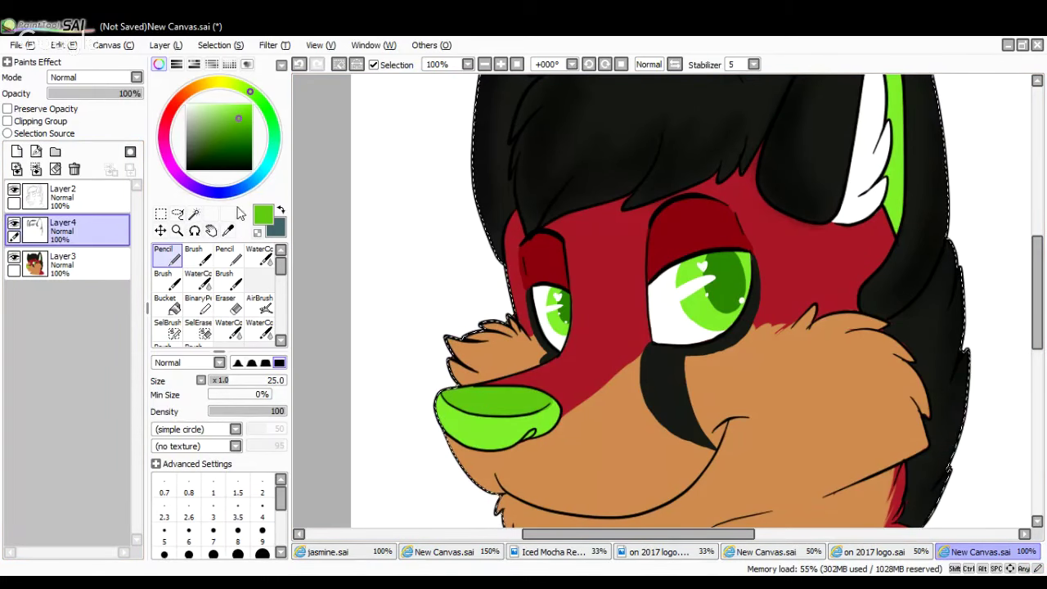
click(229, 230)
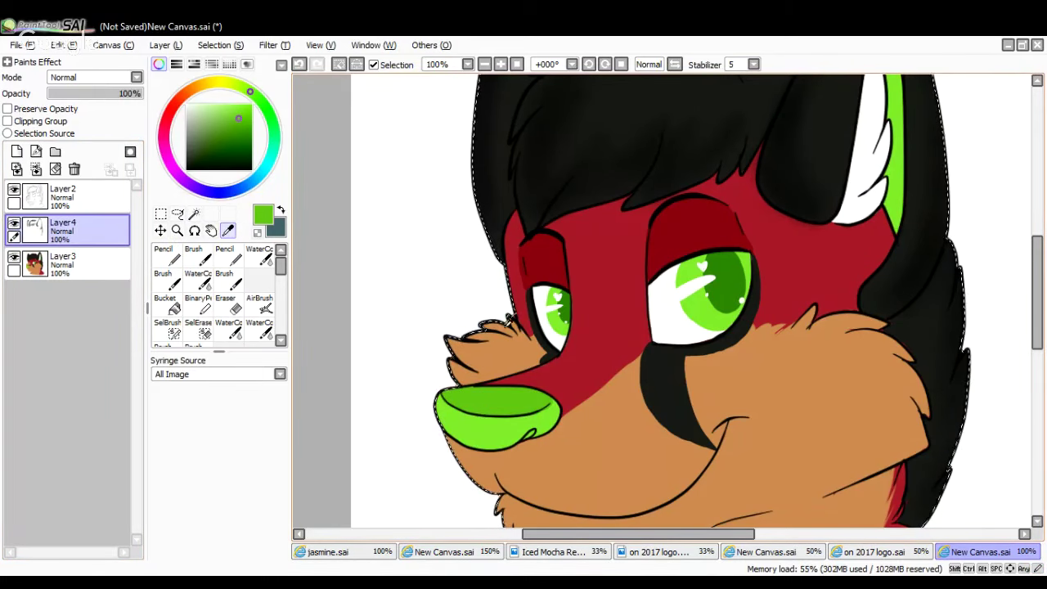
click(487, 342)
drag(222, 119, 219, 125)
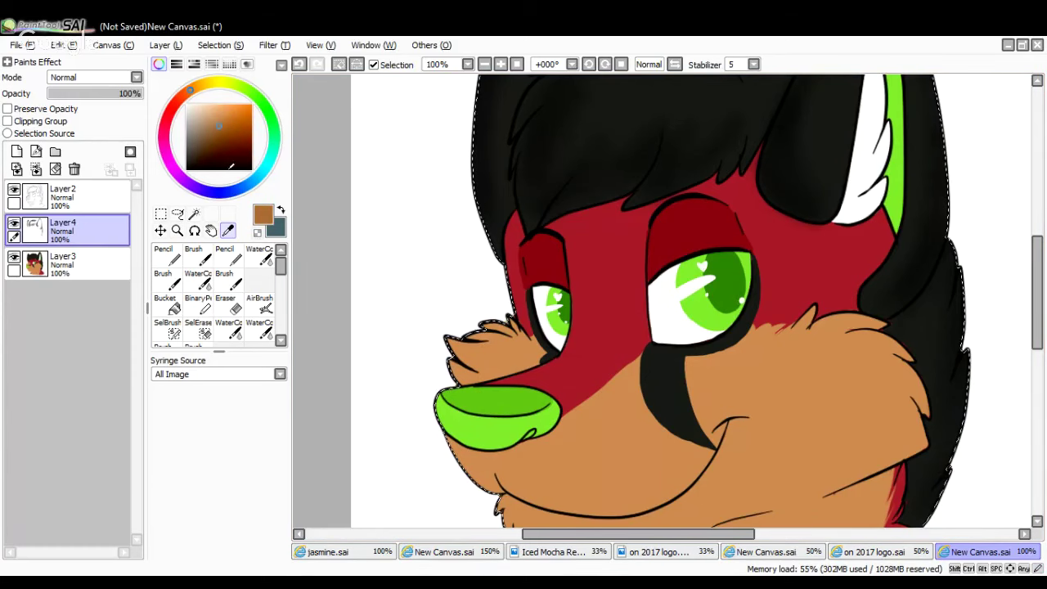
click(260, 305)
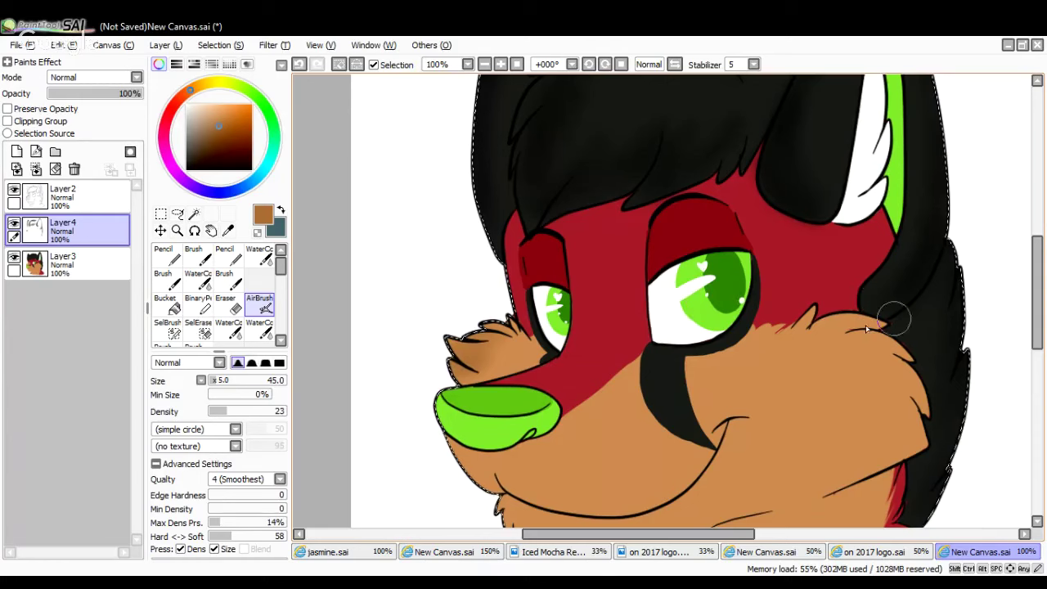
mouse_move(863, 335)
mouse_down()
mouse_move(832, 341)
mouse_move(905, 369)
mouse_move(907, 377)
mouse_move(892, 373)
mouse_move(911, 438)
mouse_move(837, 495)
mouse_up()
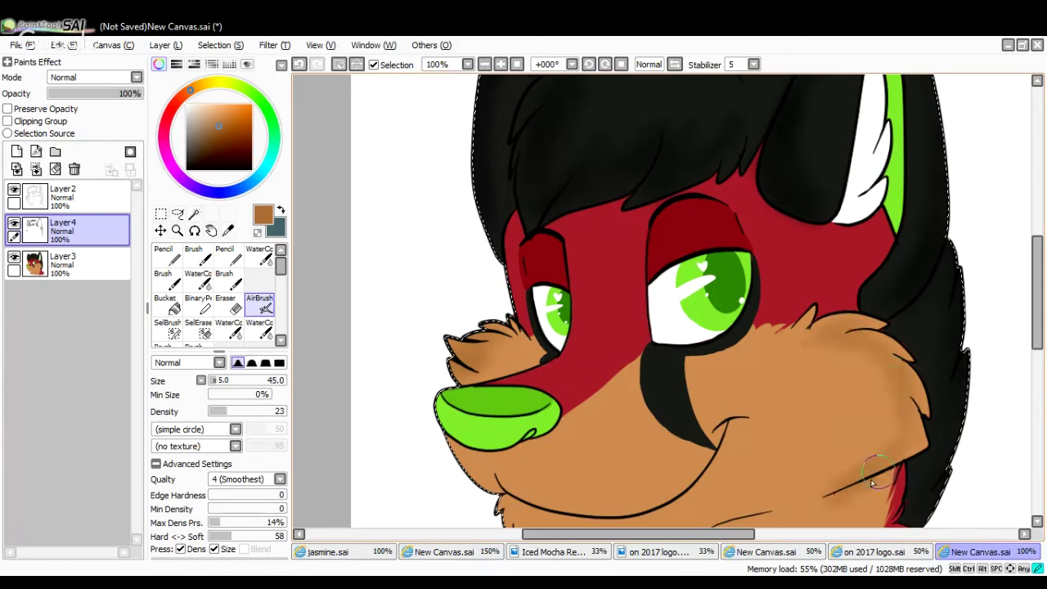
drag(1038, 334, 1038, 362)
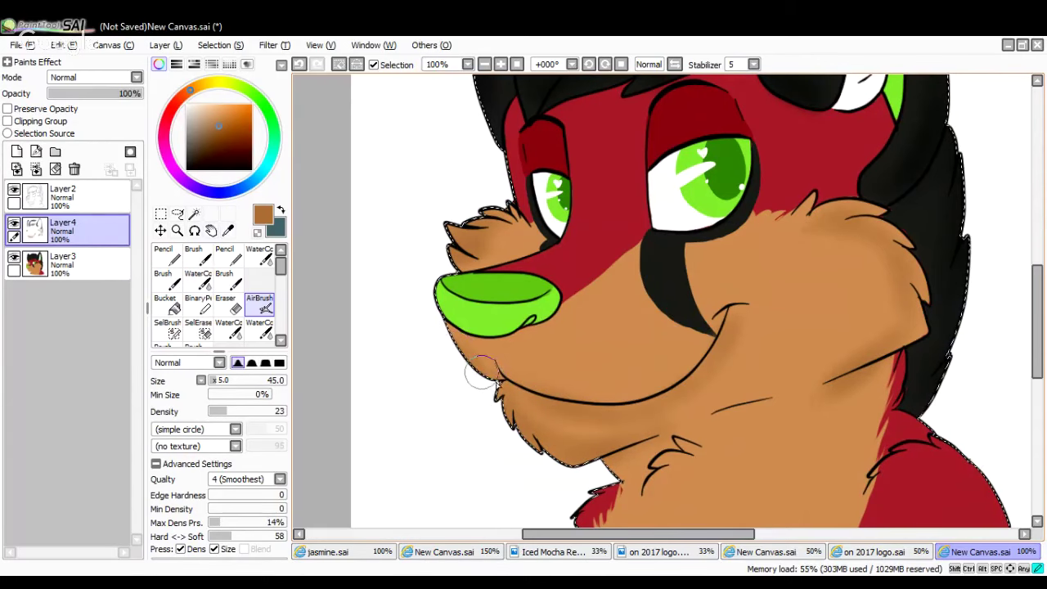
scroll(1018, 306, down, 3)
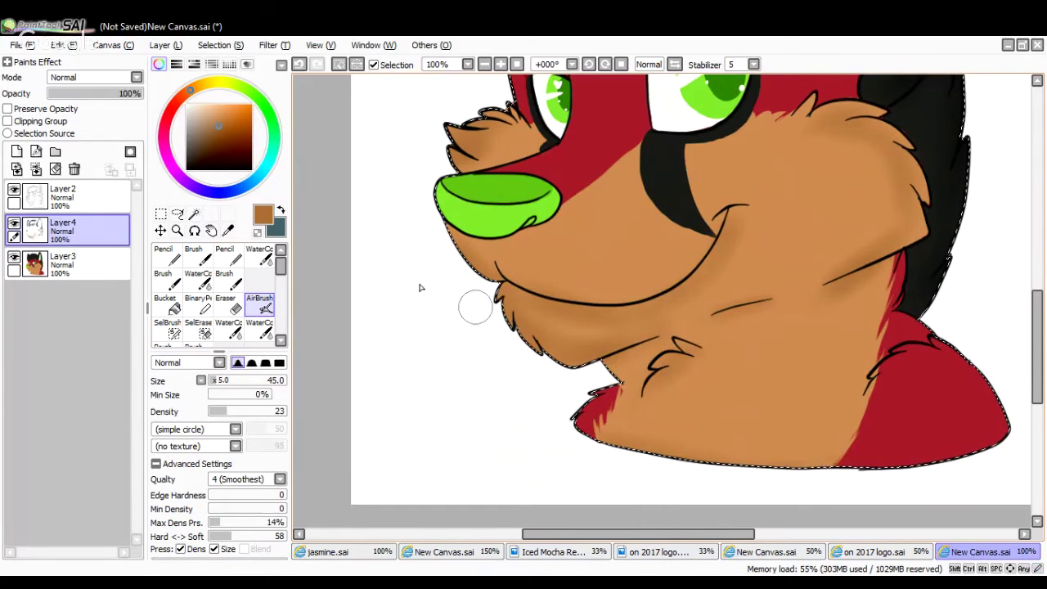
Airbrush a darker shade of the sampled red along the edges of the red shoulder fur
alt+click(606, 402)
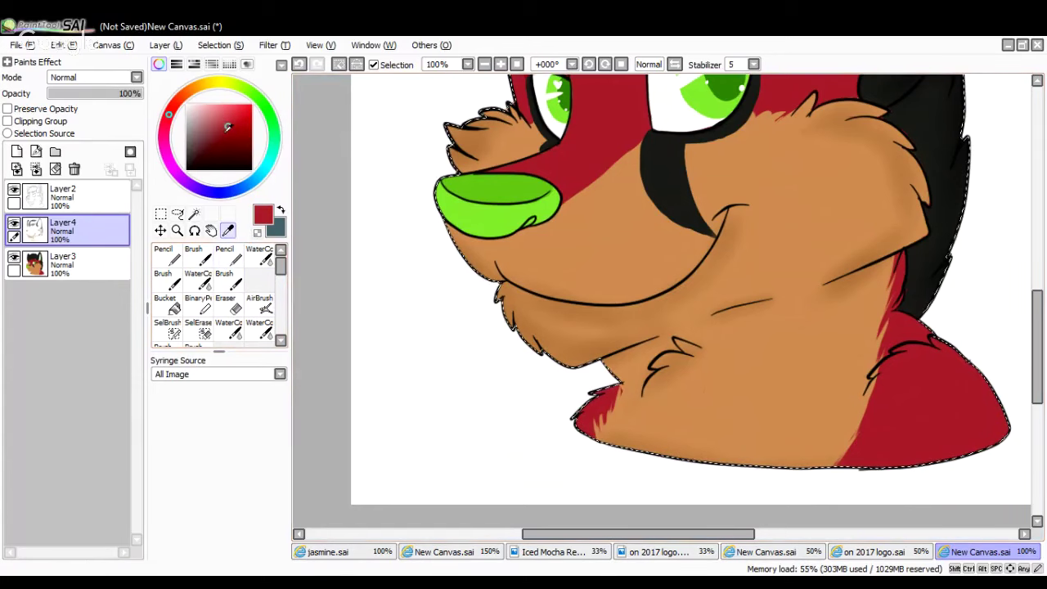
click(227, 136)
click(261, 305)
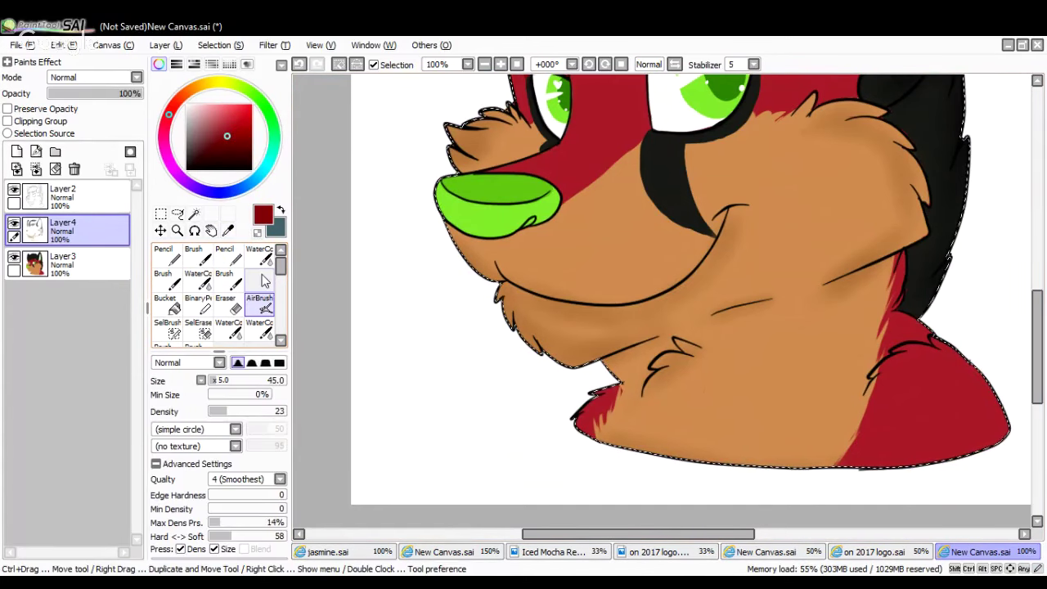
drag(894, 378, 996, 422)
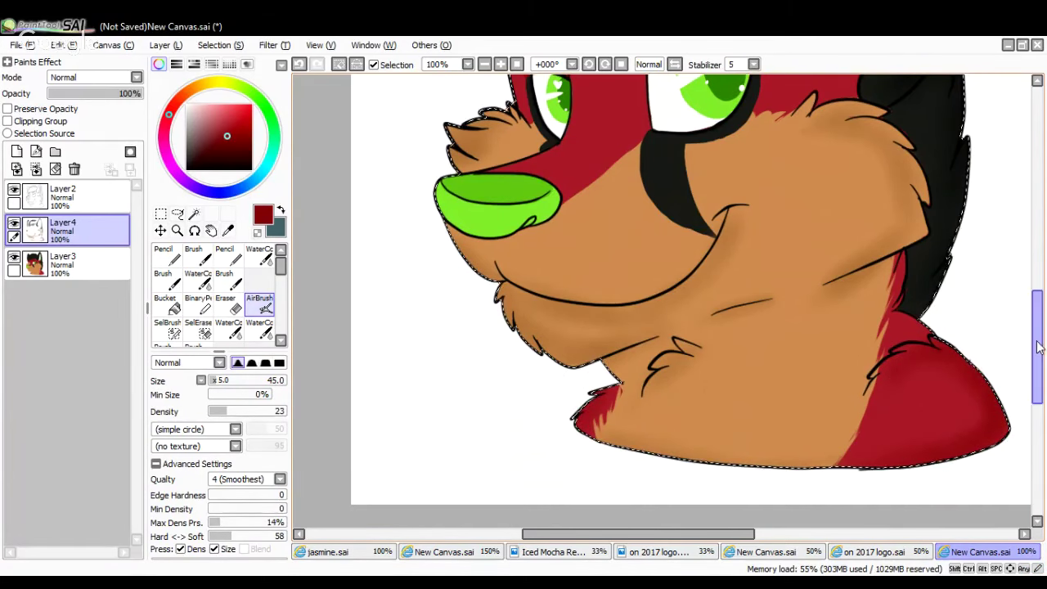
drag(1041, 349, 1036, 260)
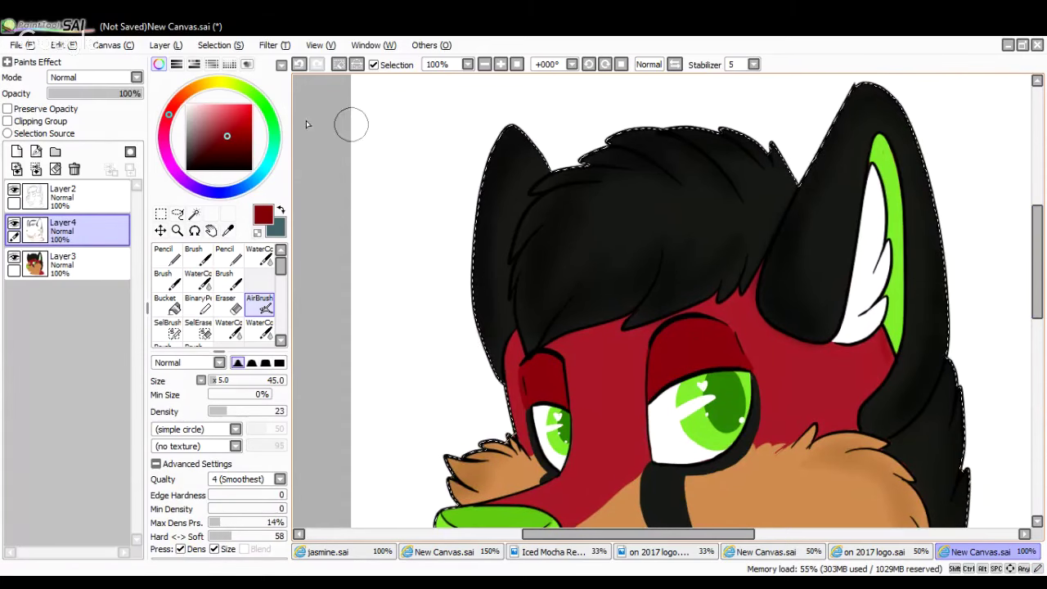
On a new layer above the shading, draw thin white Pencil highlights along the front edge of the fringe
click(17, 151)
drag(214, 123, 185, 104)
click(168, 255)
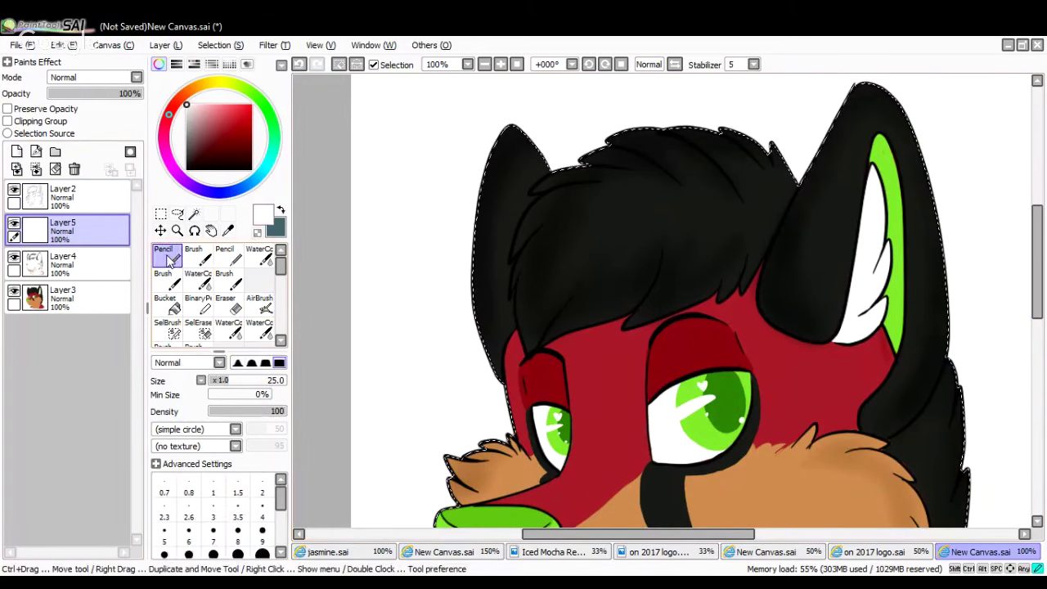
drag(672, 131, 732, 190)
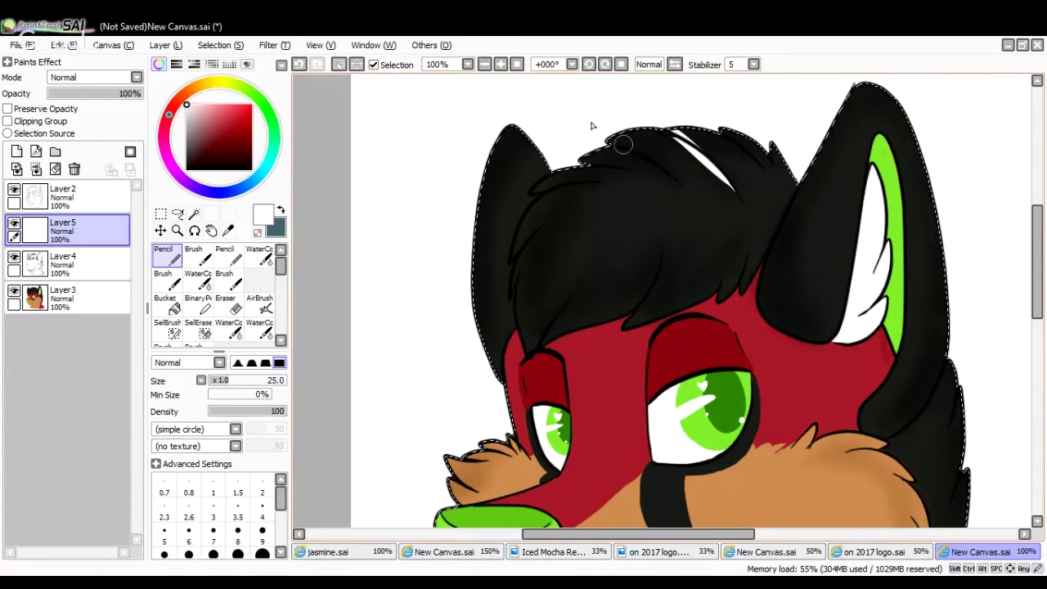
click(311, 66)
click(501, 65)
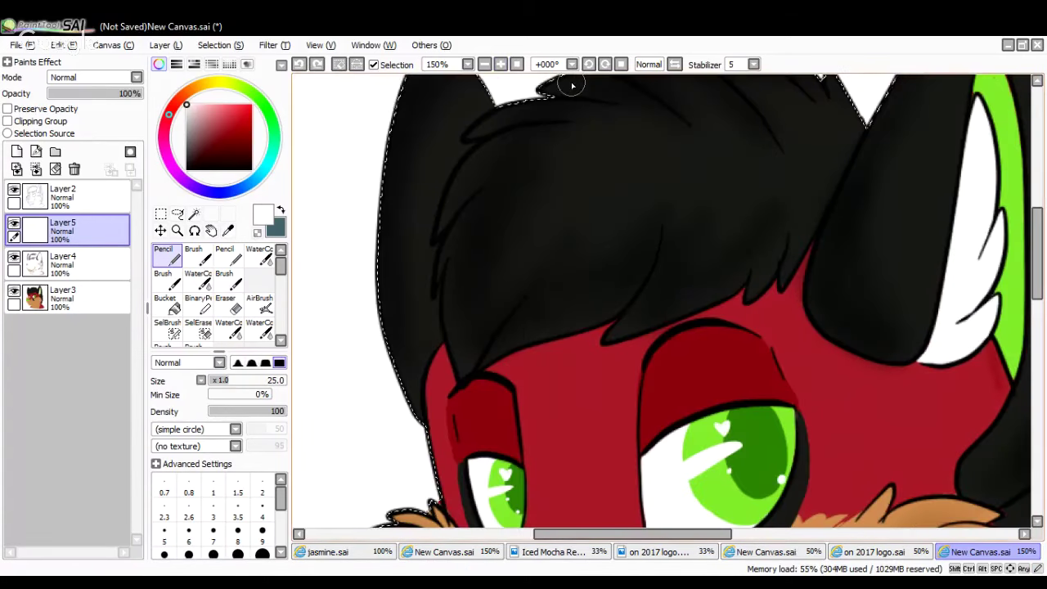
drag(564, 122, 483, 150)
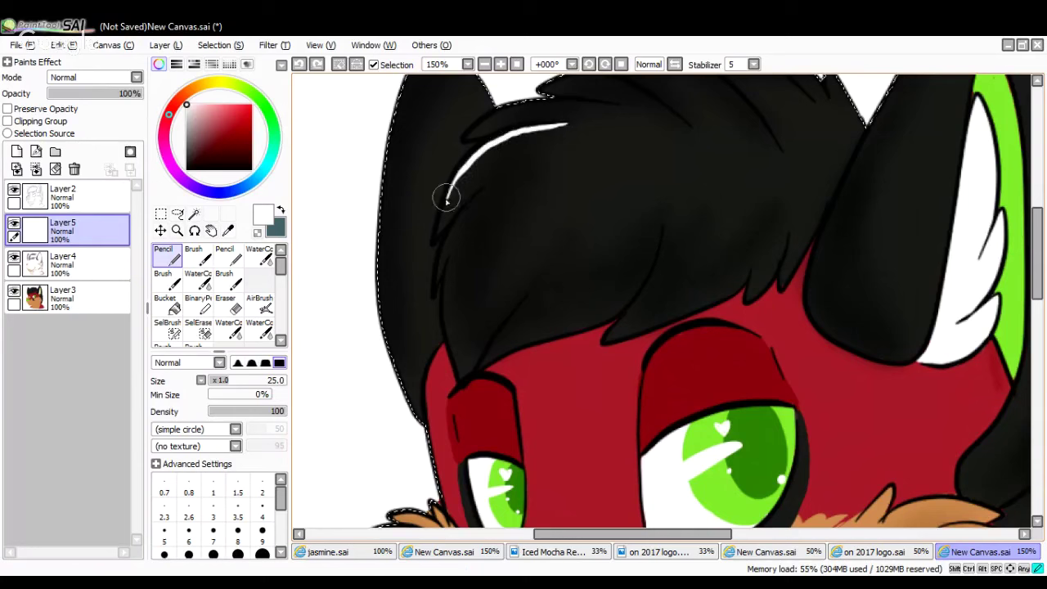
drag(451, 218, 481, 187)
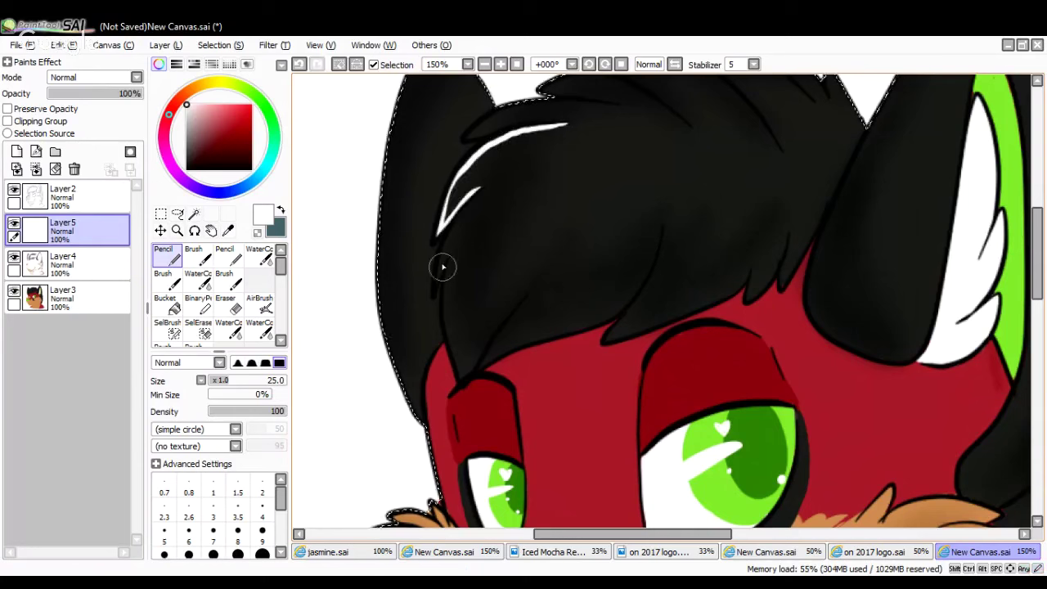
drag(451, 259, 445, 303)
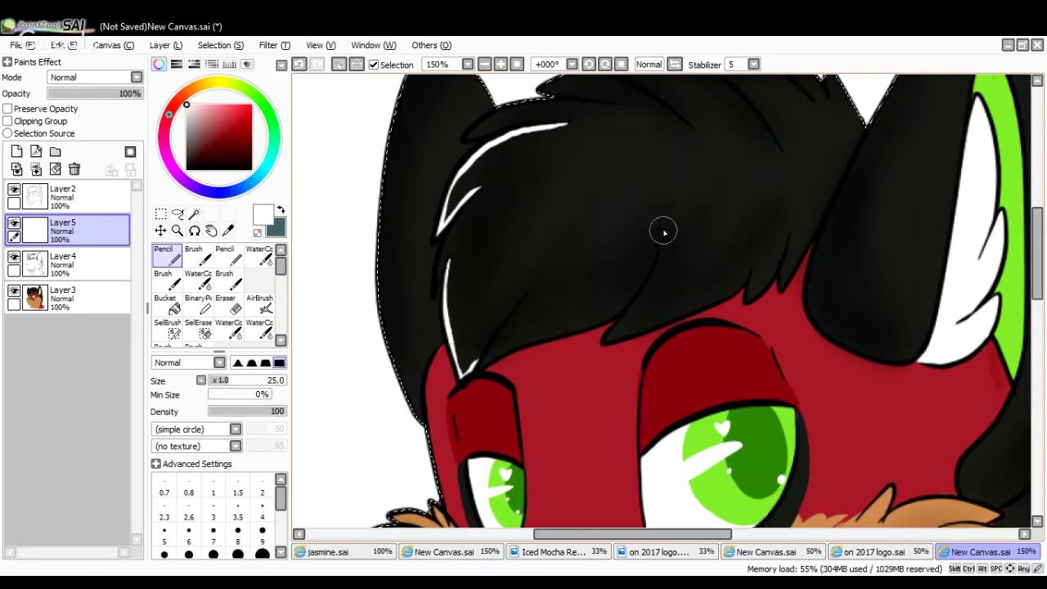
drag(664, 229, 642, 292)
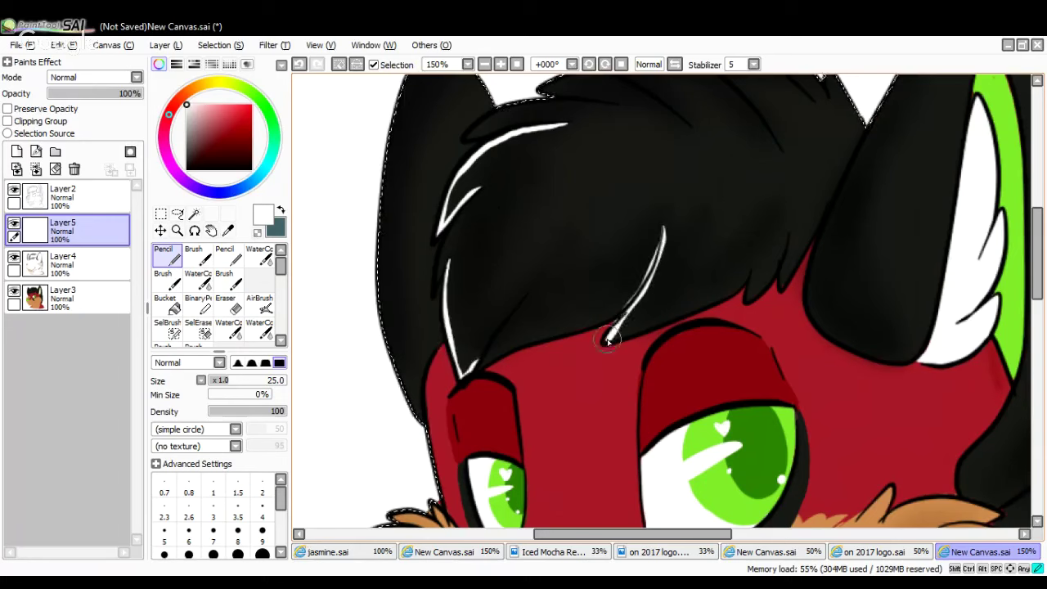
drag(632, 333, 673, 322)
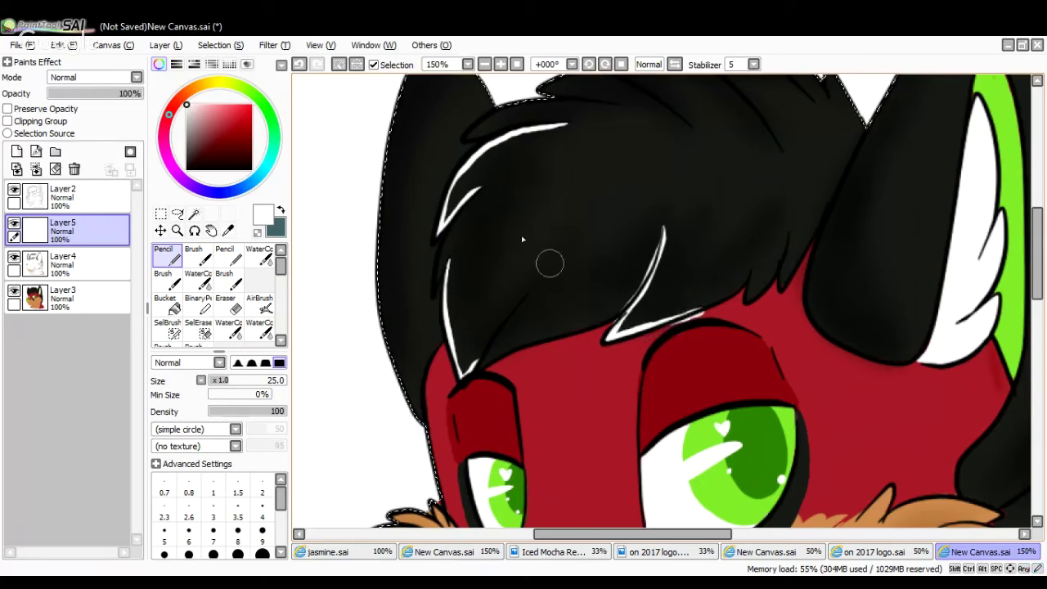
click(299, 64)
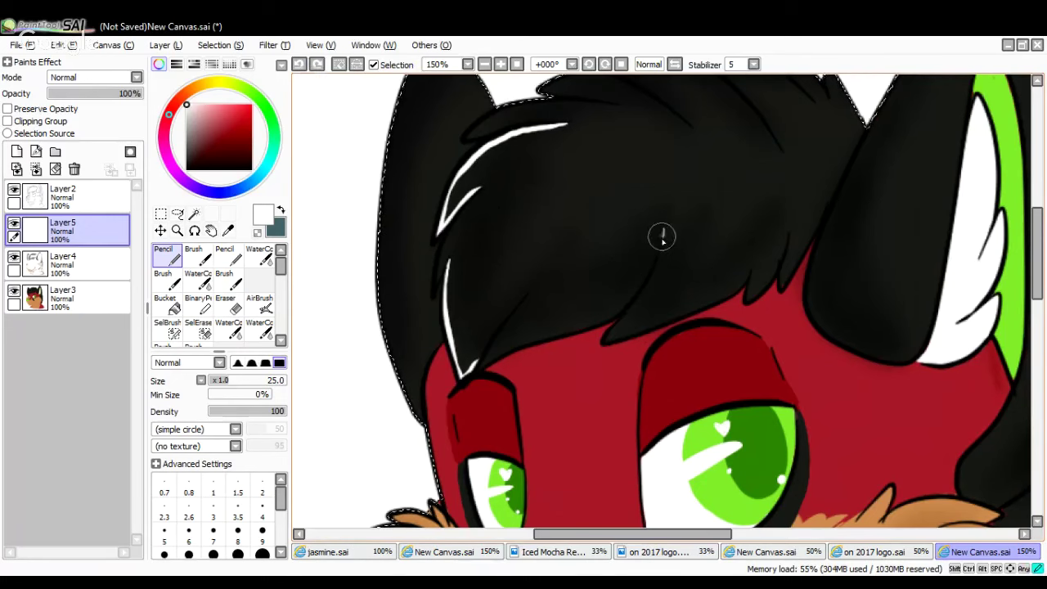
Draw white highlights along the middle lock and the pointed lower edge of the fringe up to the large ear
mouse_move(651, 276)
mouse_down()
mouse_move(626, 318)
mouse_move(700, 311)
mouse_move(751, 267)
mouse_move(768, 270)
mouse_move(787, 235)
mouse_move(777, 270)
mouse_up()
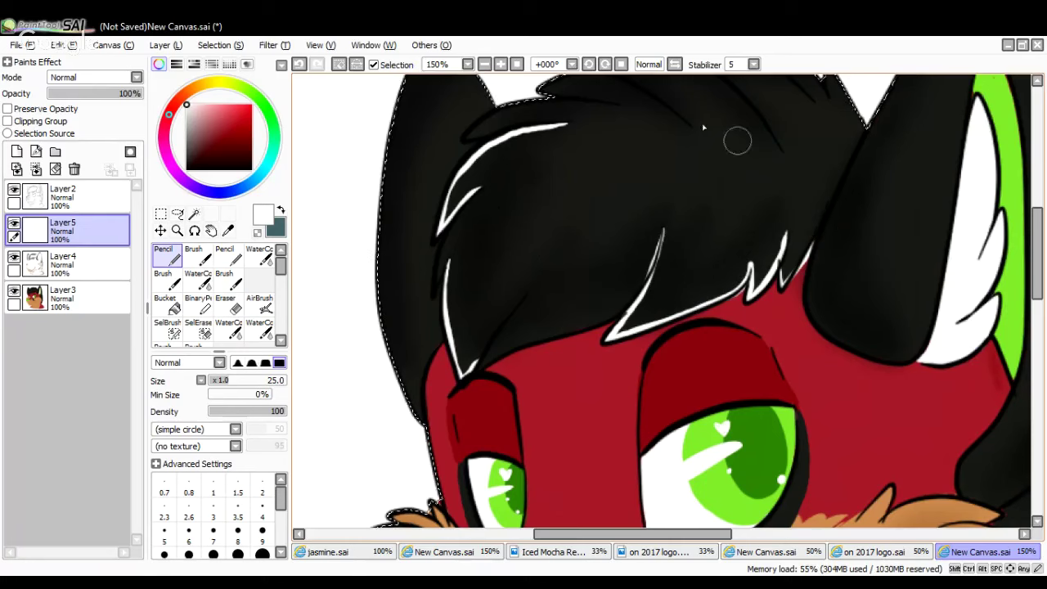
click(300, 64)
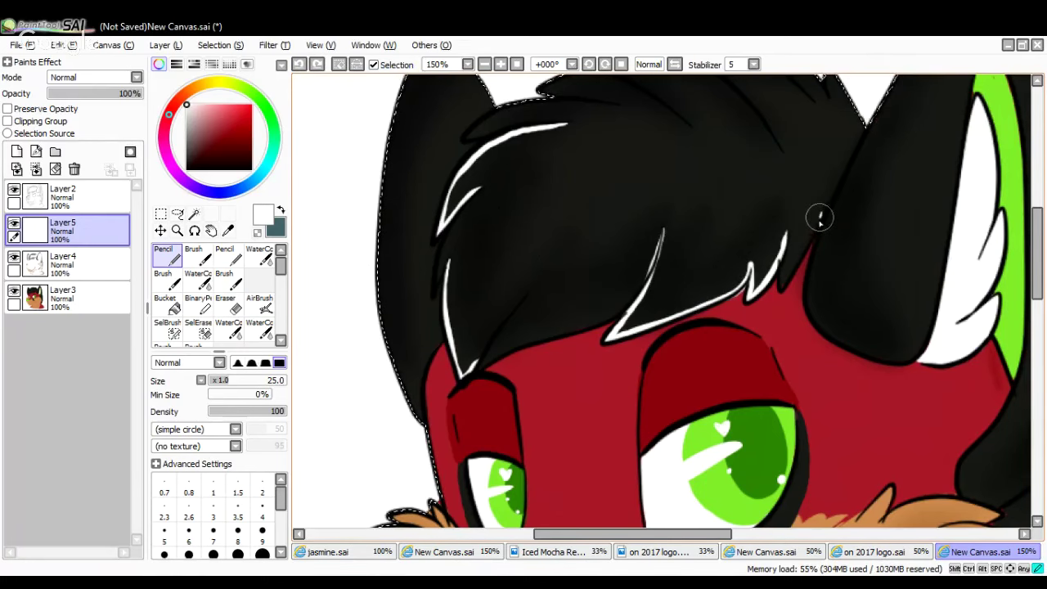
drag(781, 270, 787, 239)
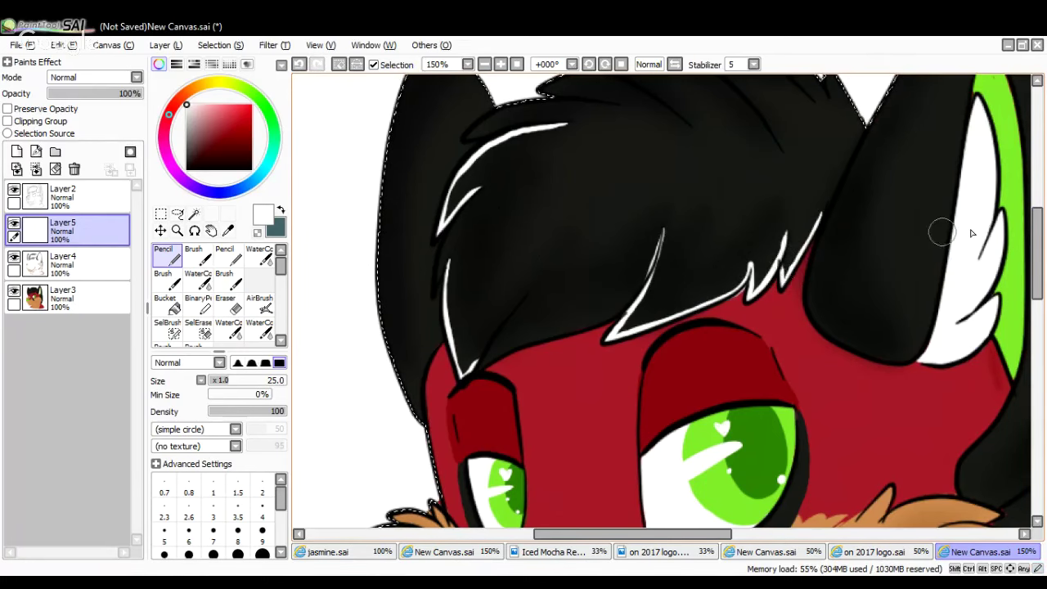
Draw two curved white highlight strokes through the hair strands at the top of the head
scroll(769, 337, up, 3)
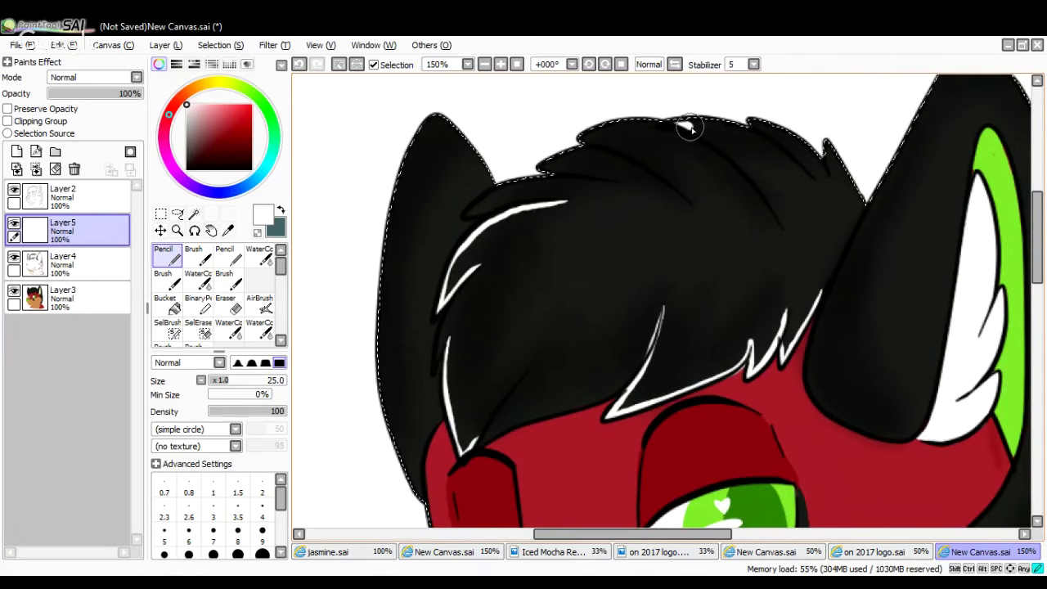
mouse_move(689, 128)
mouse_down()
mouse_move(749, 175)
mouse_move(777, 219)
mouse_up()
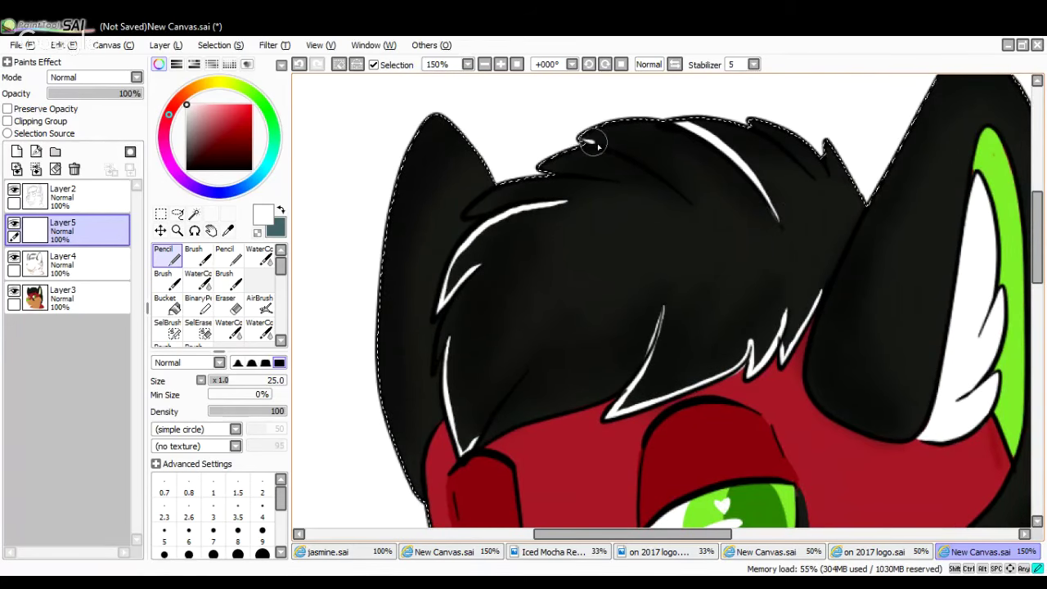
drag(585, 141, 692, 199)
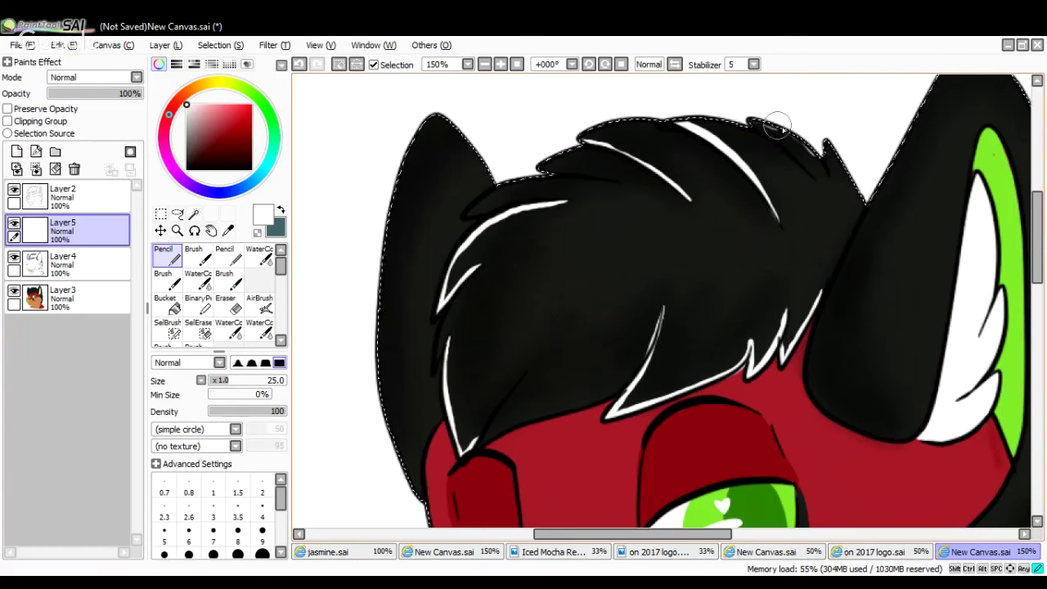
Replace a stroke inside the small ear with a white highlight following its outer edge from tip to base
mouse_move(436, 128)
mouse_down()
mouse_move(416, 292)
mouse_move(426, 335)
mouse_up()
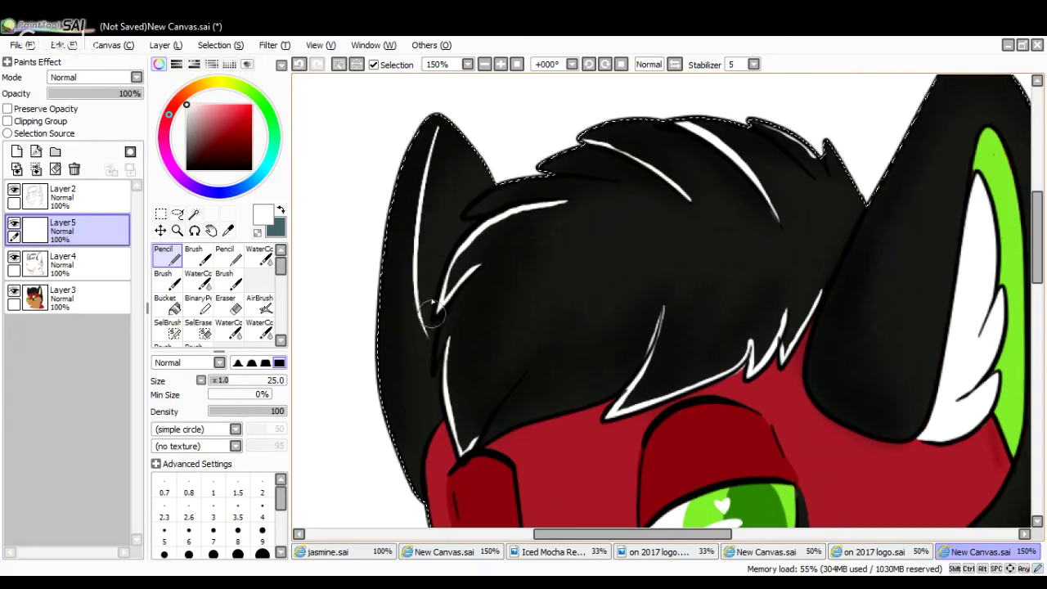
click(300, 70)
mouse_move(454, 108)
mouse_down()
mouse_move(413, 129)
mouse_move(385, 203)
mouse_move(376, 399)
mouse_move(411, 487)
mouse_up()
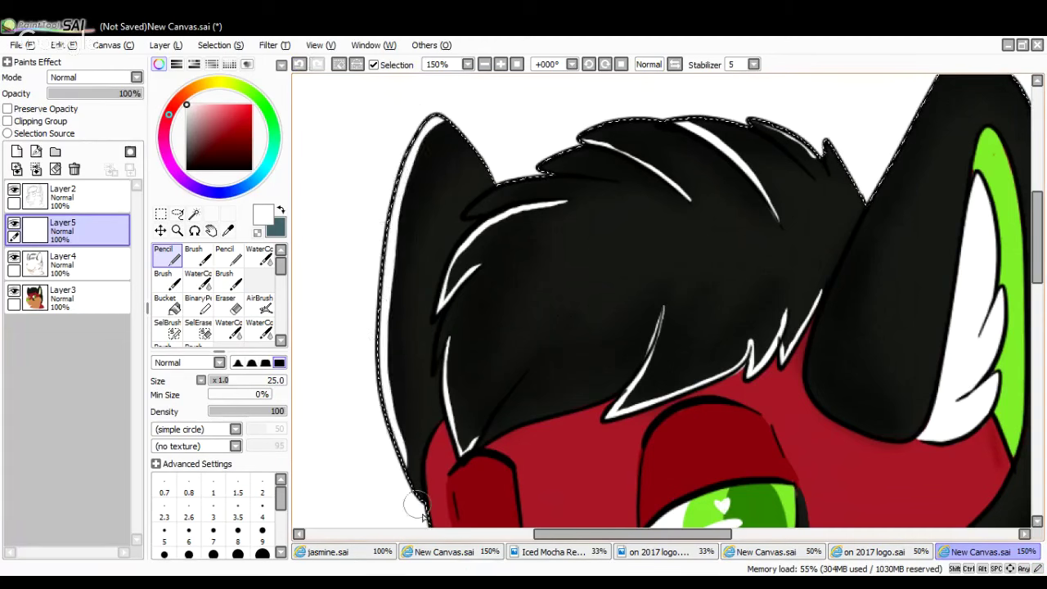
click(485, 64)
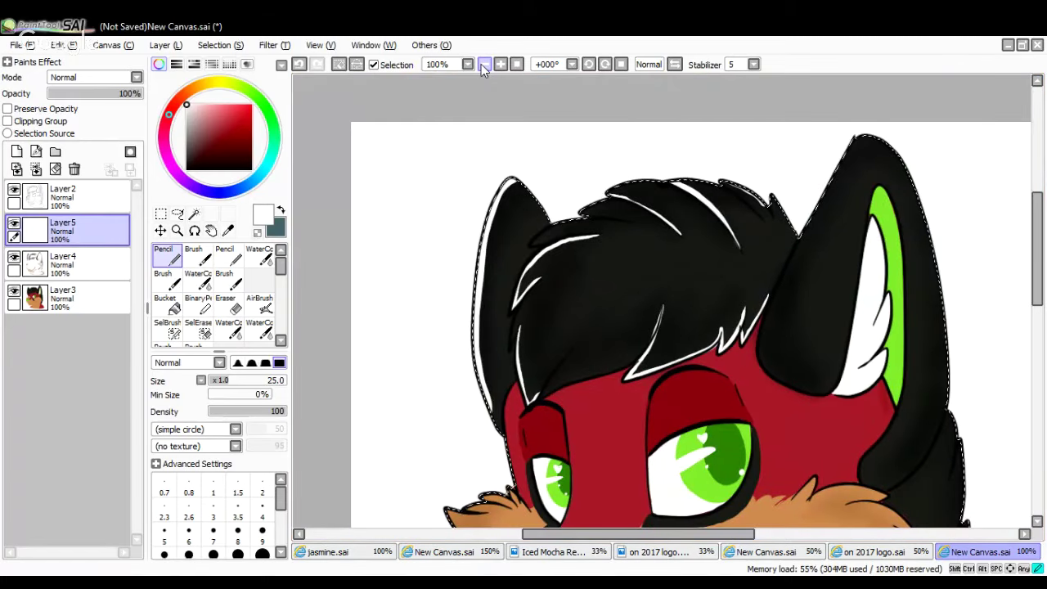
click(482, 64)
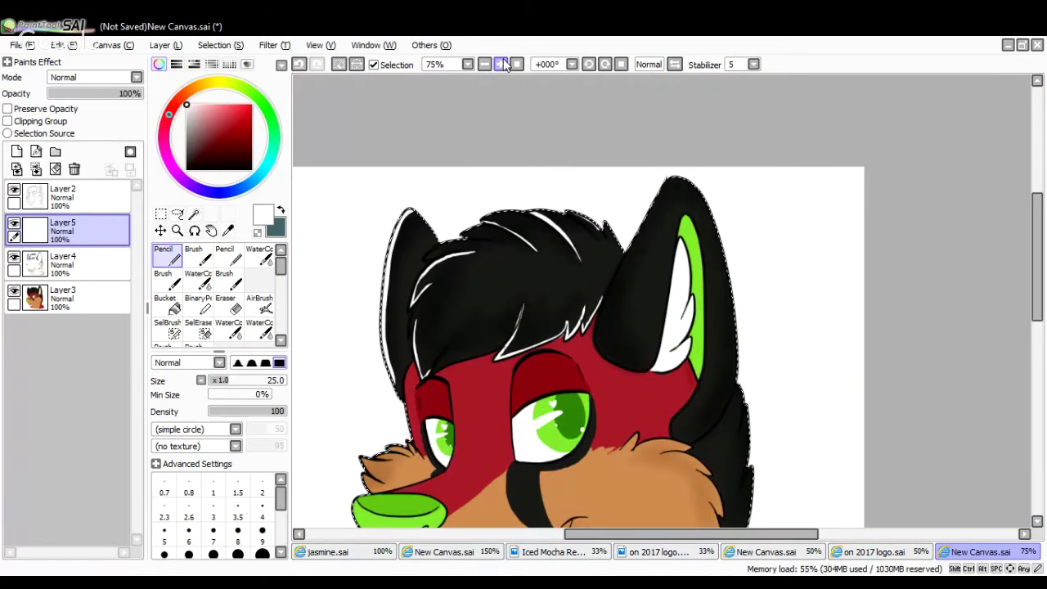
click(500, 64)
click(501, 64)
scroll(696, 122, down, 1)
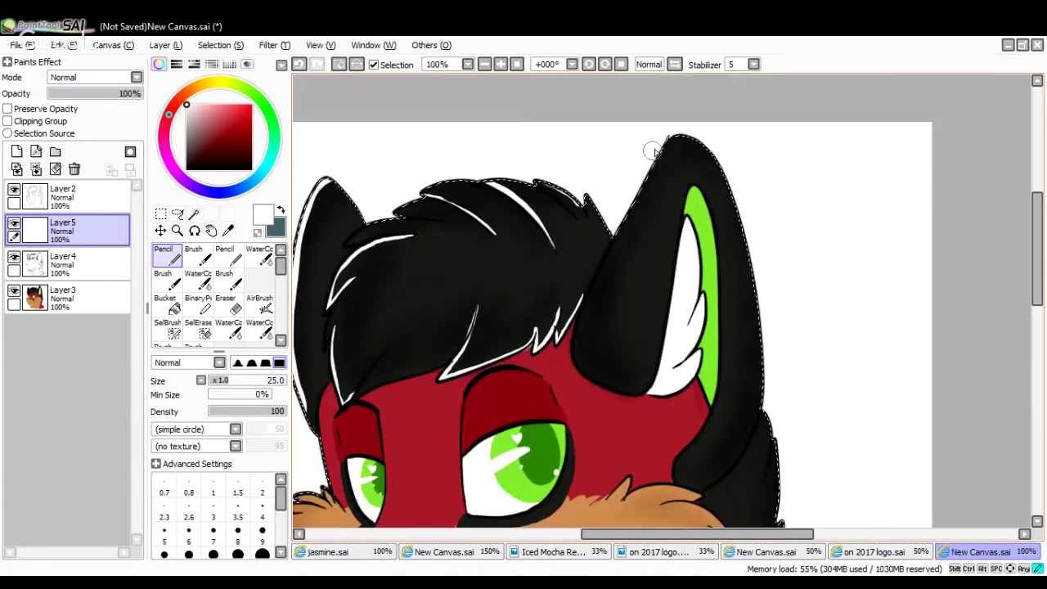
mouse_move(655, 151)
mouse_down()
mouse_move(707, 152)
mouse_move(741, 221)
mouse_up()
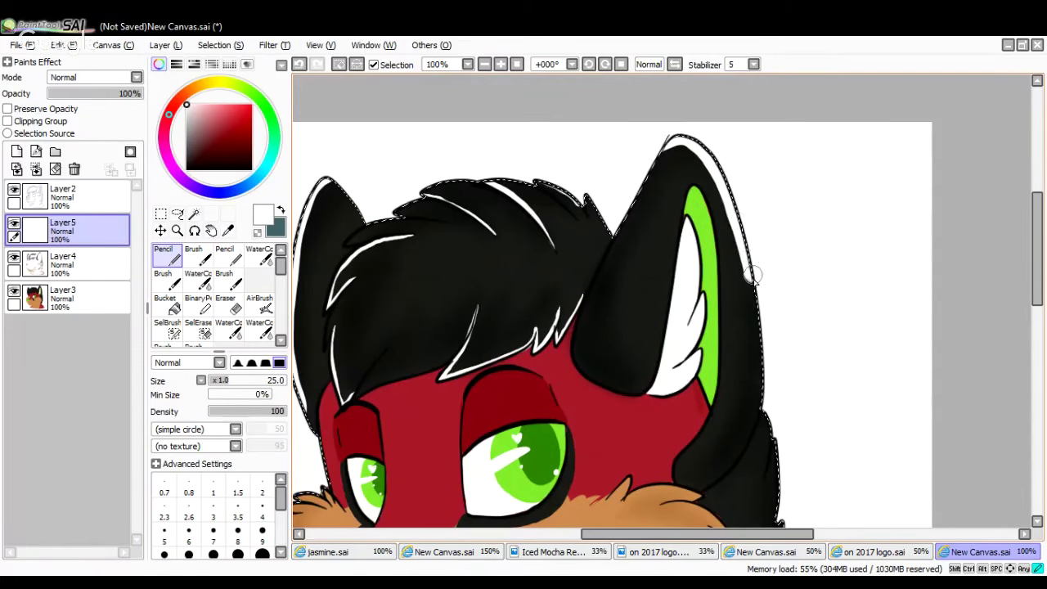
click(300, 64)
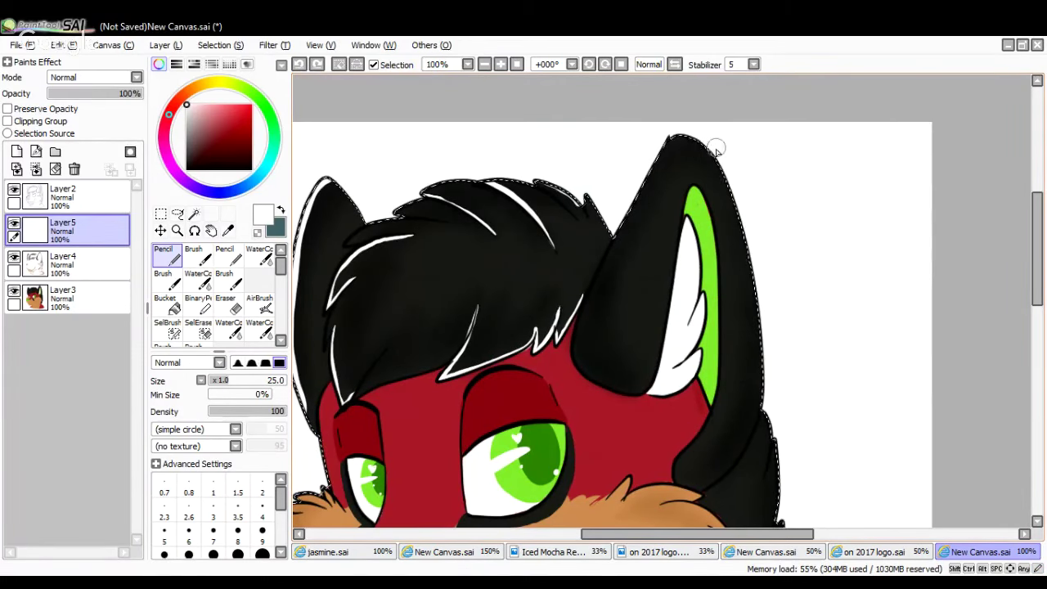
drag(711, 155, 656, 162)
click(300, 64)
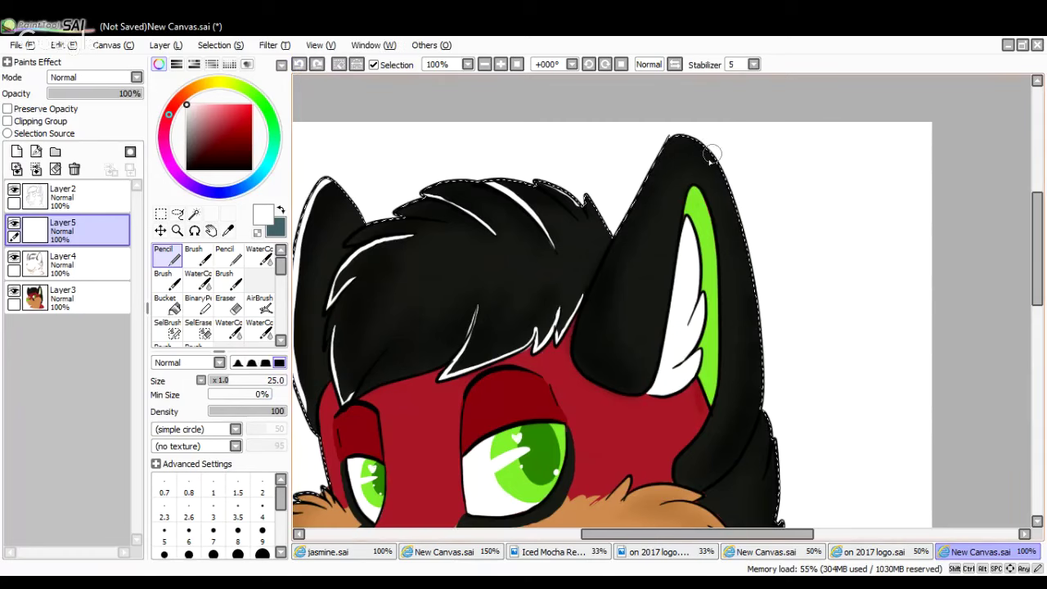
Draw thin white highlights along the outer edges of the back hair and both red shoulders
drag(1038, 210, 1038, 288)
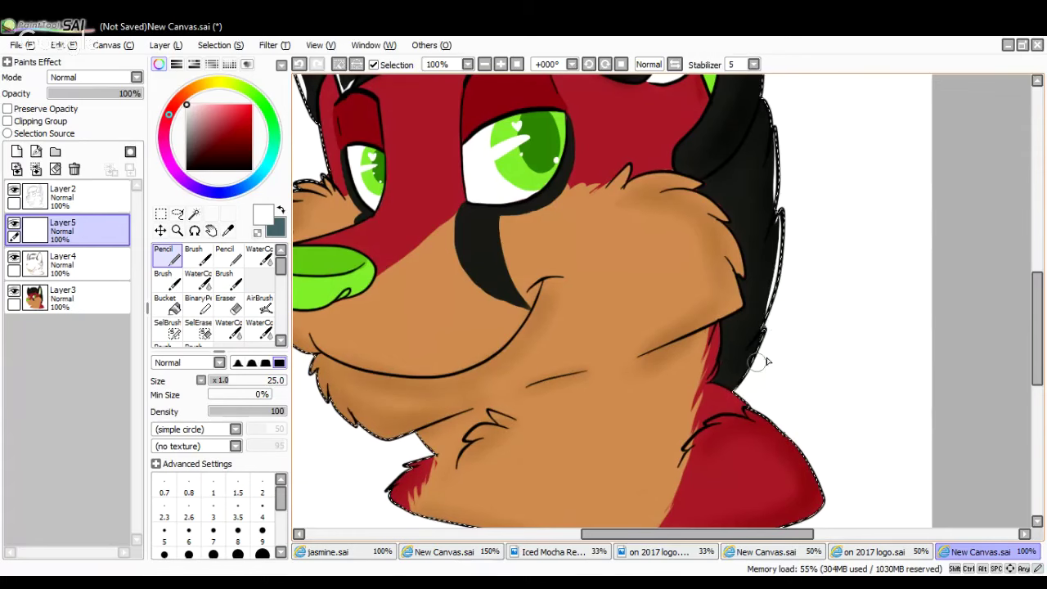
drag(1038, 323, 1000, 341)
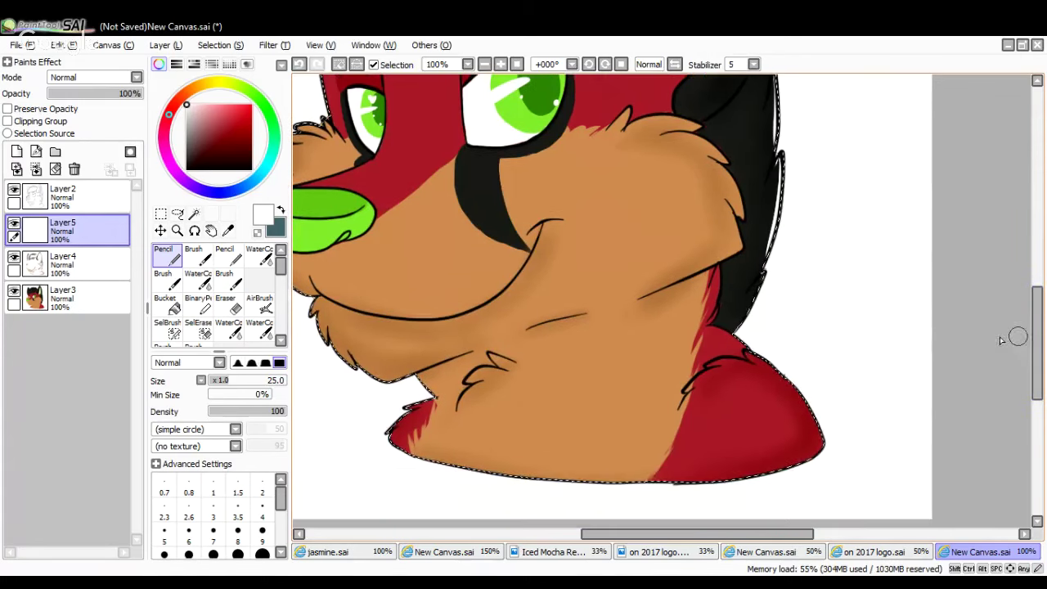
drag(762, 532, 739, 532)
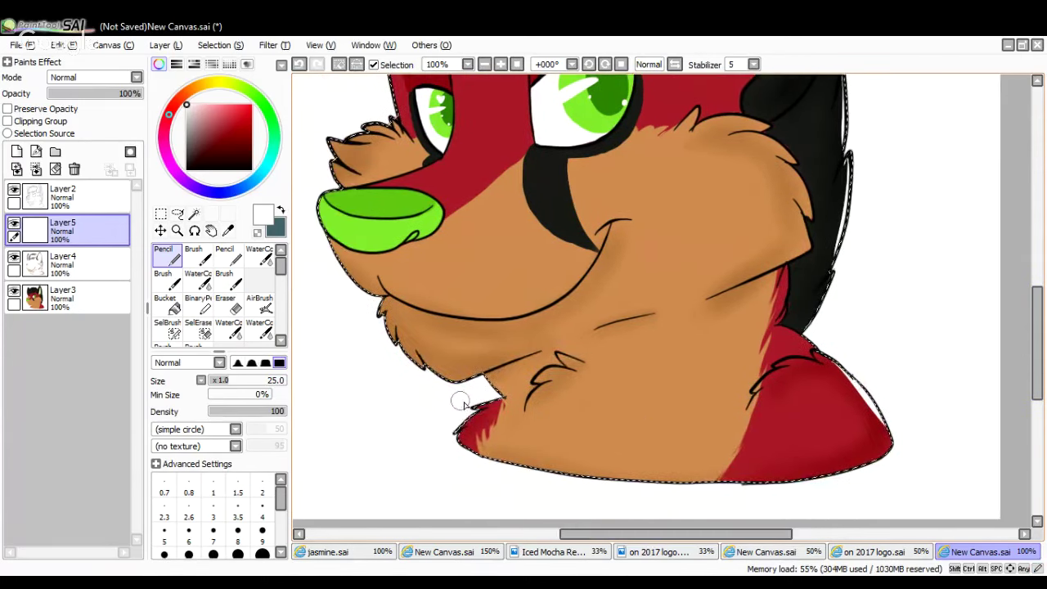
drag(462, 441, 485, 411)
drag(335, 199, 406, 208)
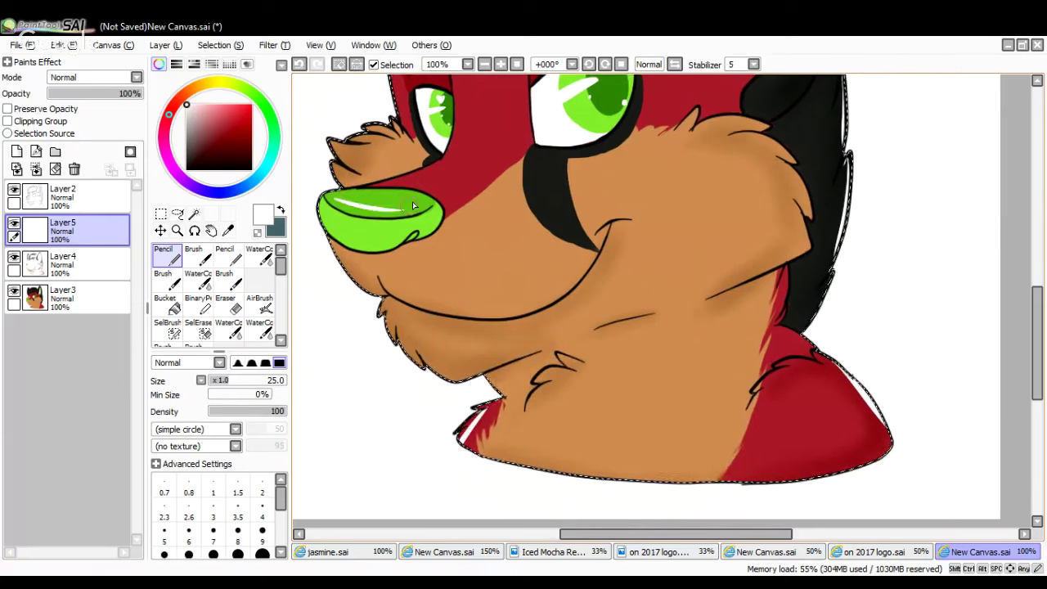
key(ctrl+z)
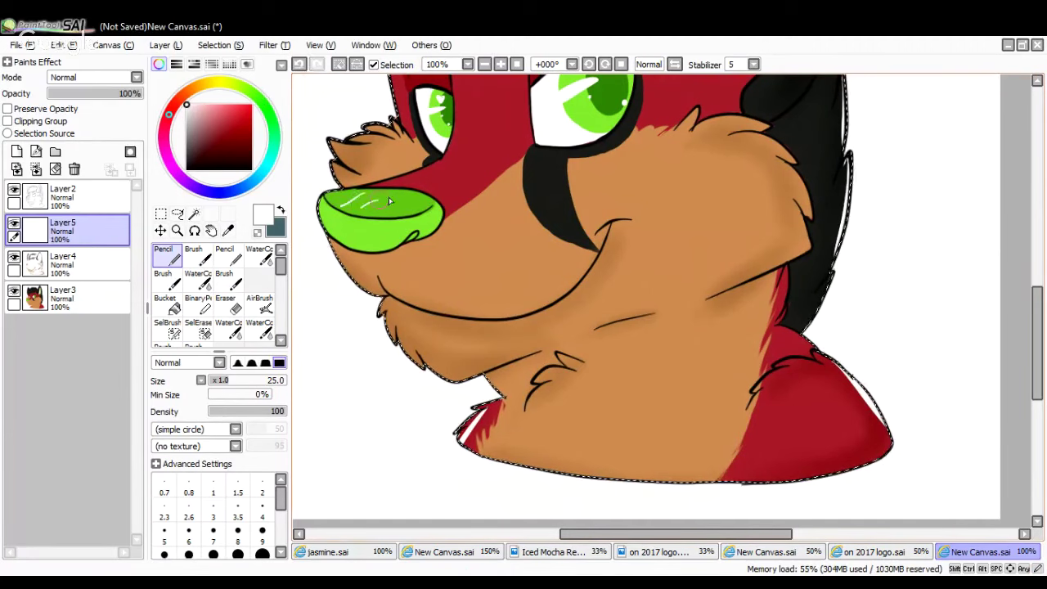
key(ctrl+z)
key(ctrl+z)
key(ctrl+z)
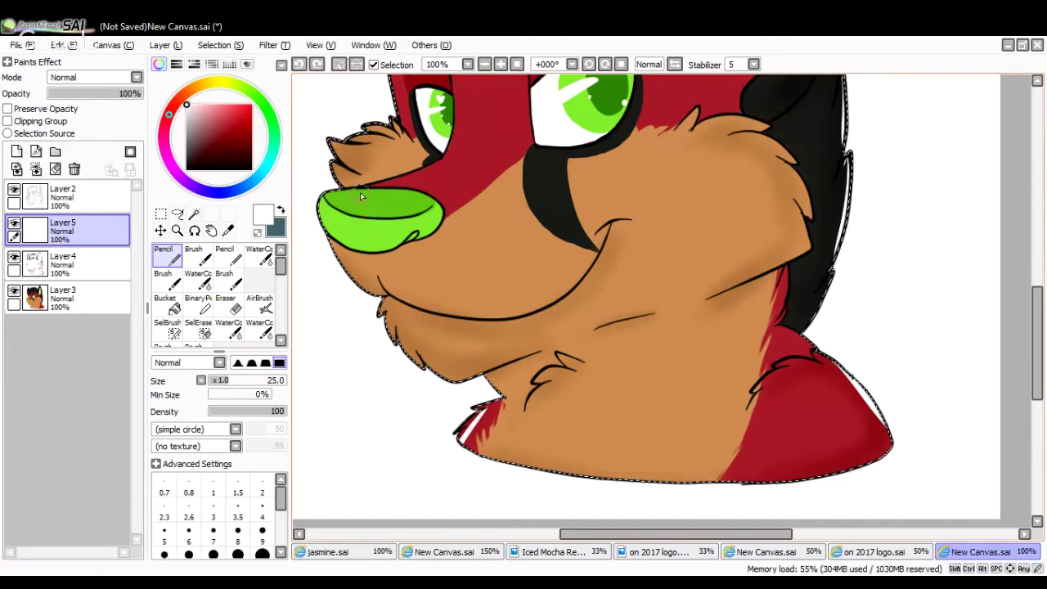
Draw a white zigzag highlight across the upper part of the nose and short highlights on the far cheek and chin fur
mouse_move(335, 199)
mouse_down()
mouse_move(393, 194)
mouse_move(389, 213)
mouse_move(412, 203)
mouse_up()
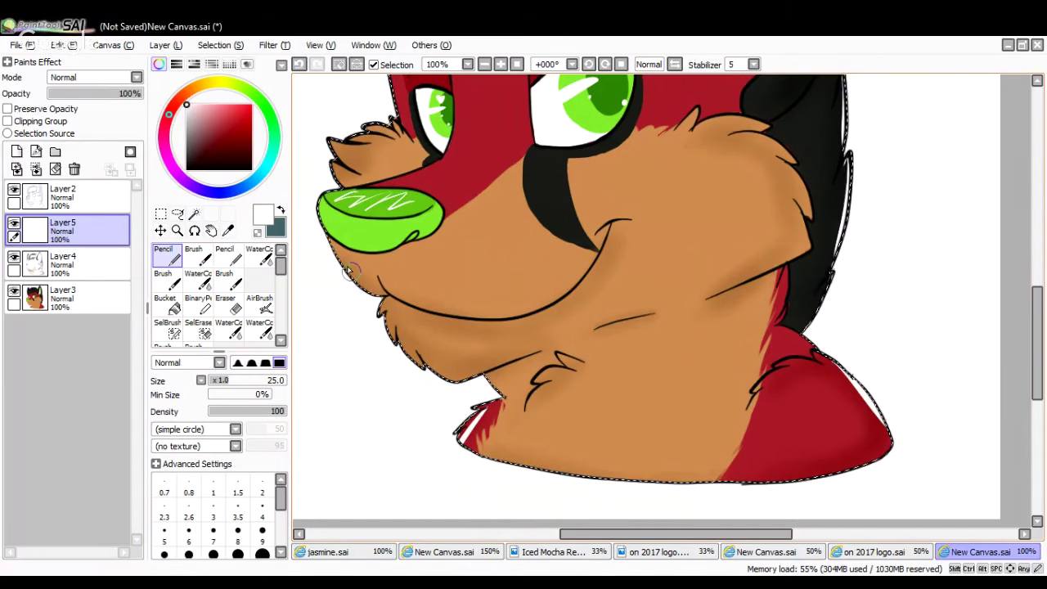
click(300, 64)
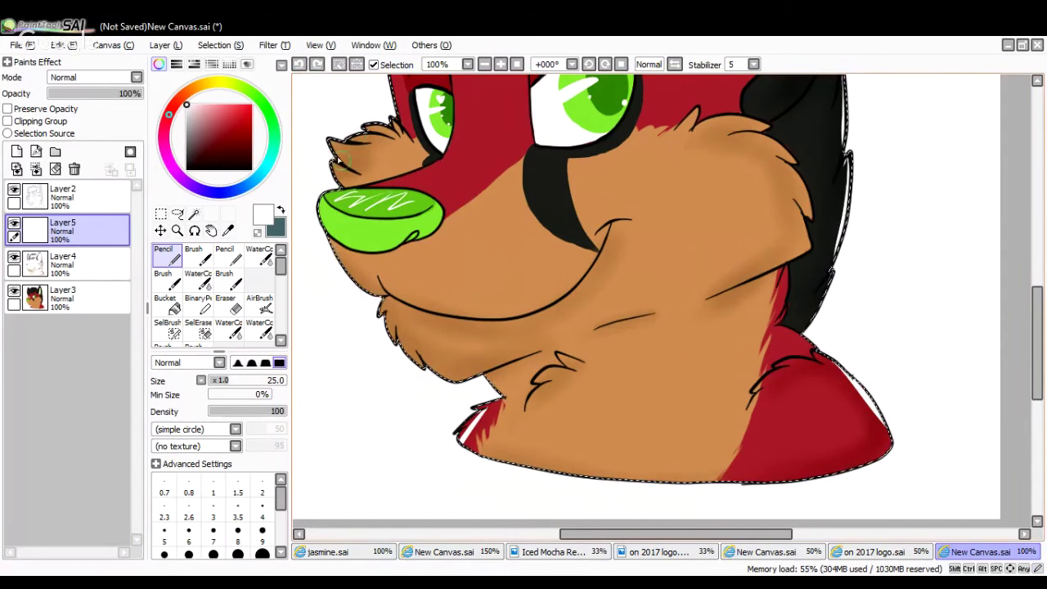
drag(347, 163, 345, 185)
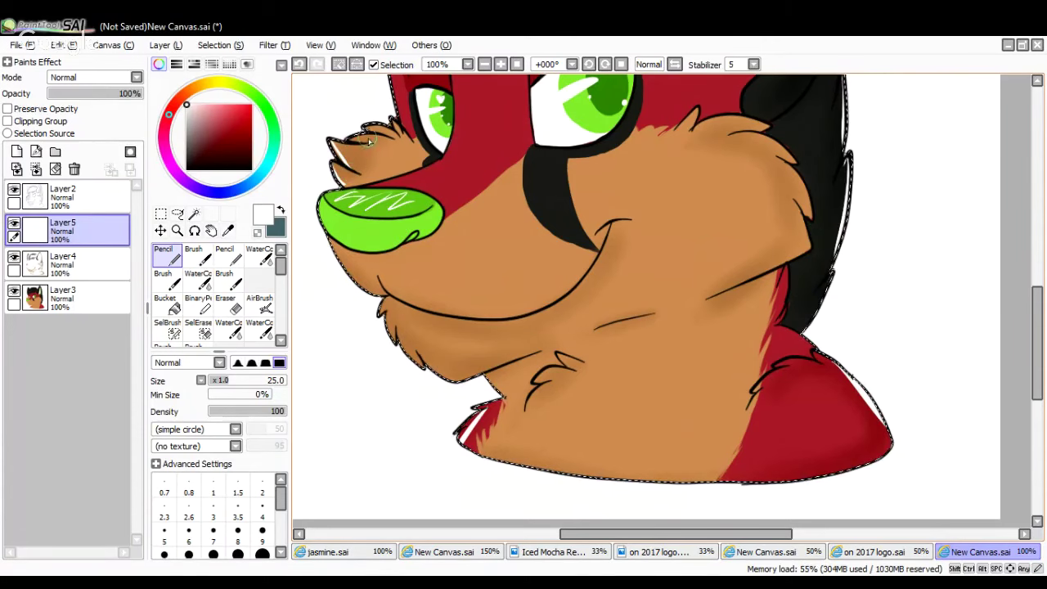
mouse_move(349, 143)
mouse_down()
mouse_move(378, 139)
mouse_move(341, 149)
mouse_up()
click(300, 64)
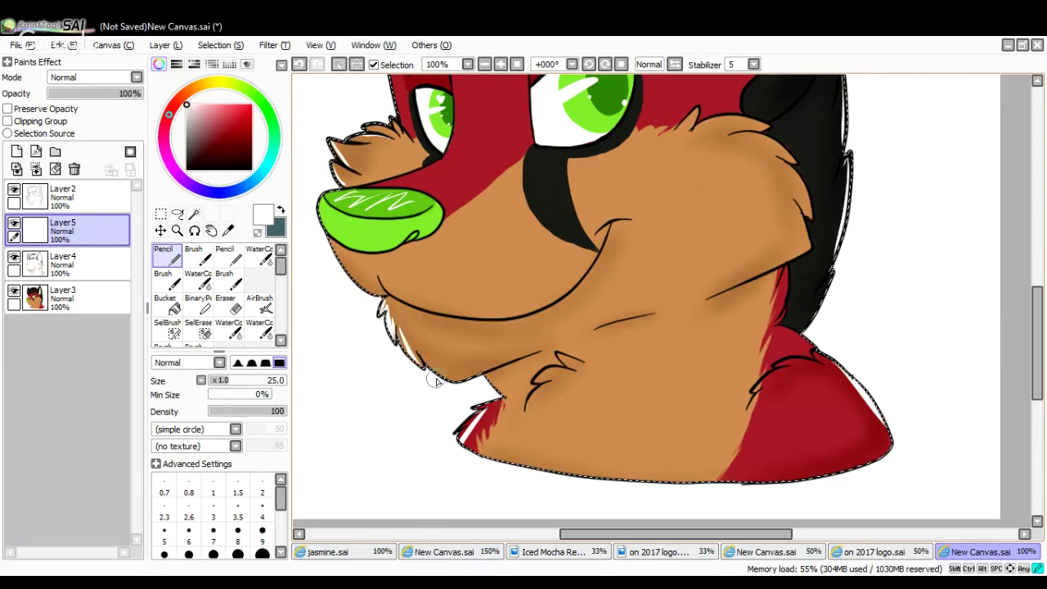
drag(457, 387, 463, 384)
Lower the opacity of the white highlight layer to 56%
click(485, 64)
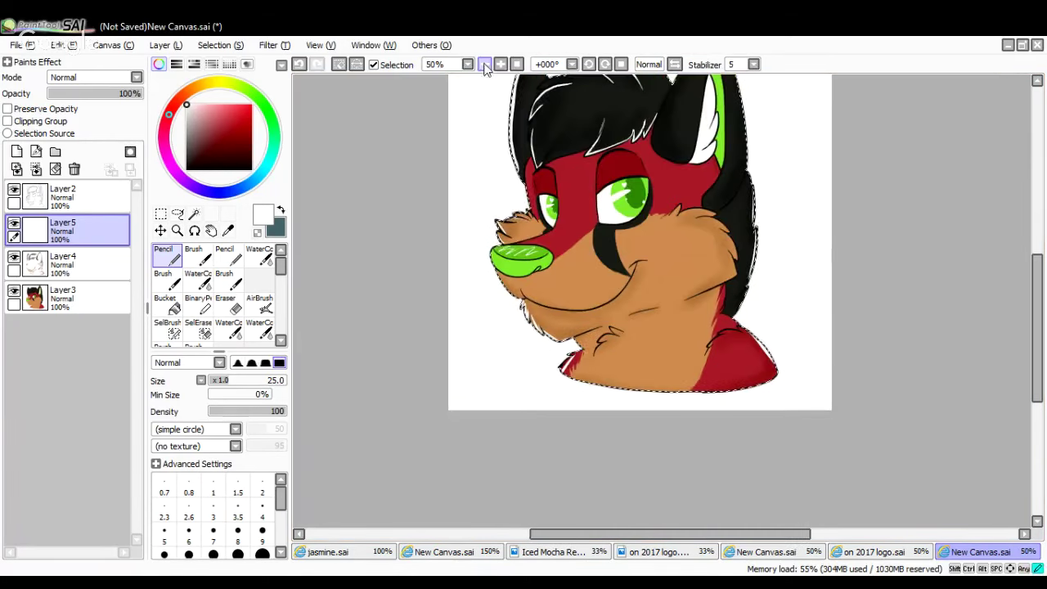
click(100, 93)
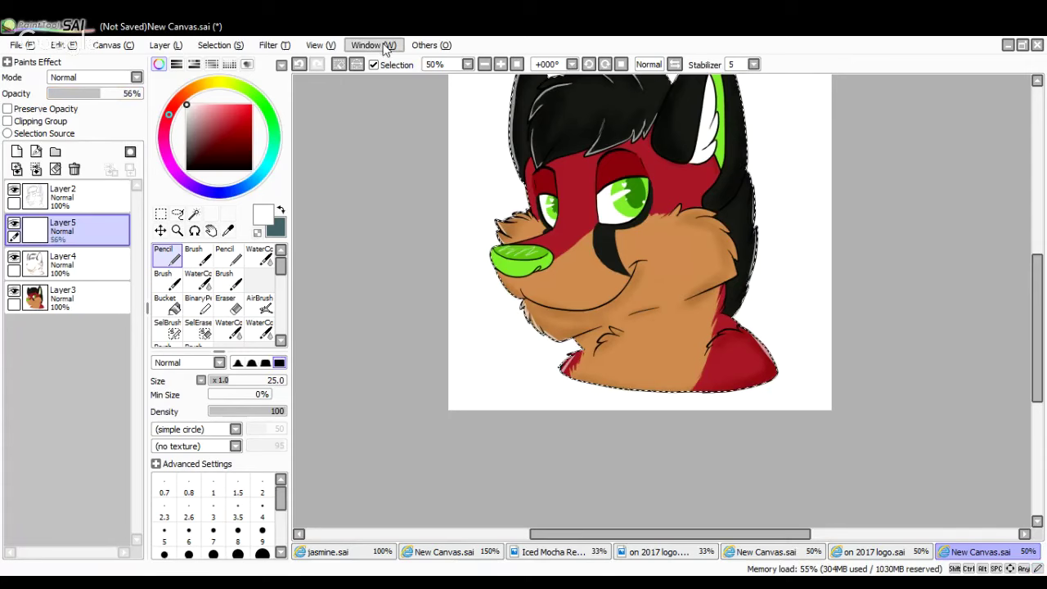
click(484, 64)
click(485, 64)
Add a new layer above all others, fill the selected character silhouette with black, and set the layer's opacity to 25%
click(17, 151)
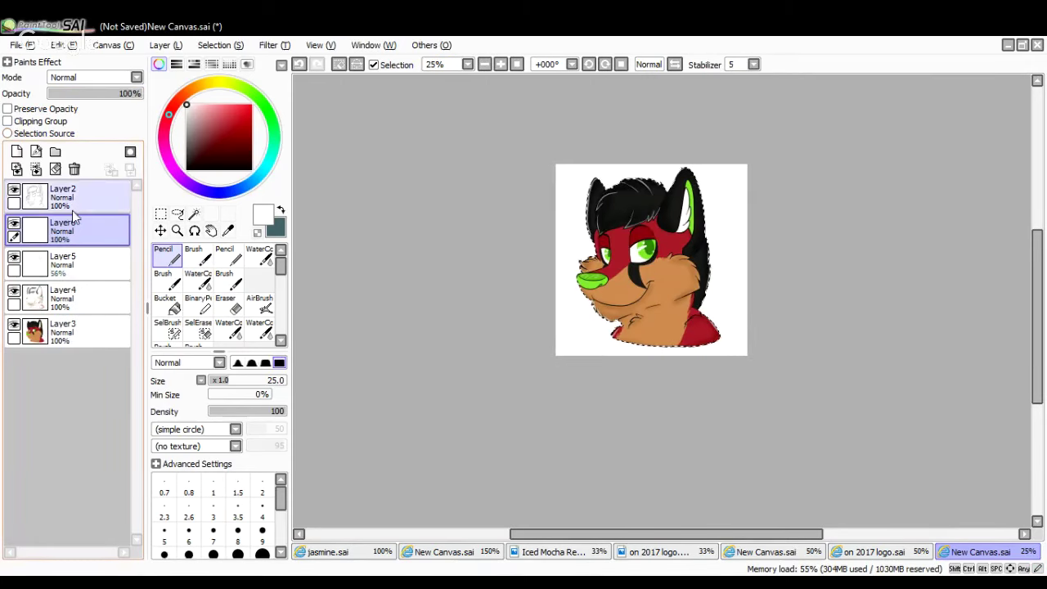
drag(74, 214, 74, 193)
click(186, 169)
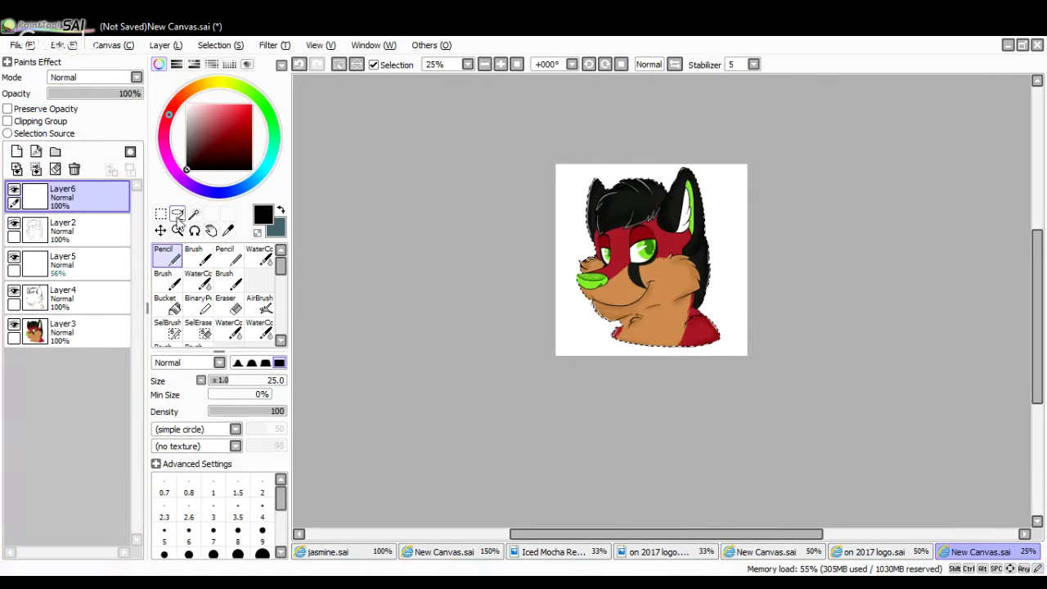
click(166, 305)
click(585, 254)
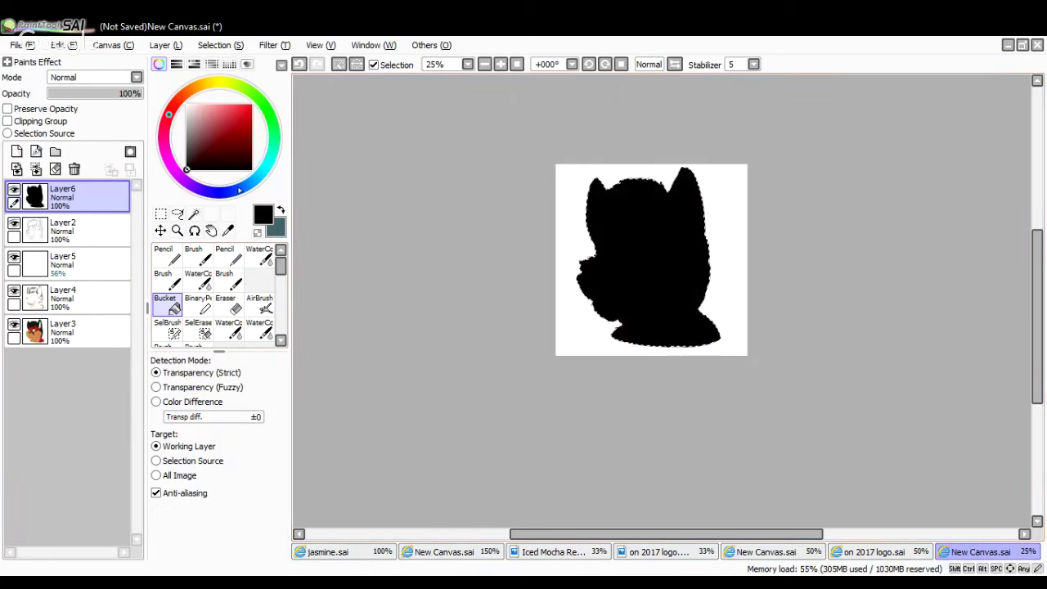
drag(112, 99, 72, 104)
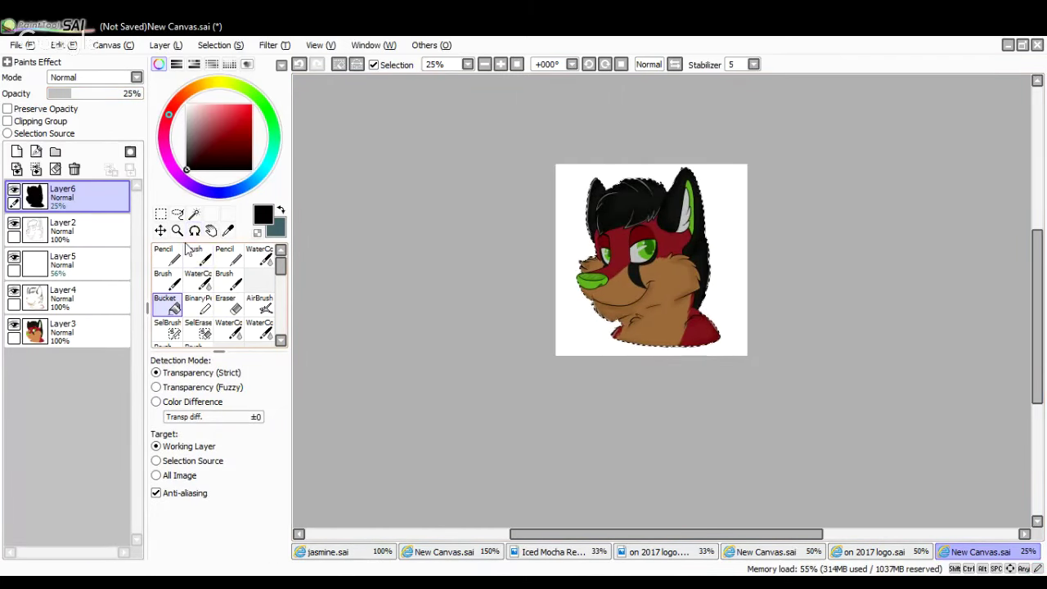
Add a new layer beneath all the others and choose bright green as the painting colour
click(16, 151)
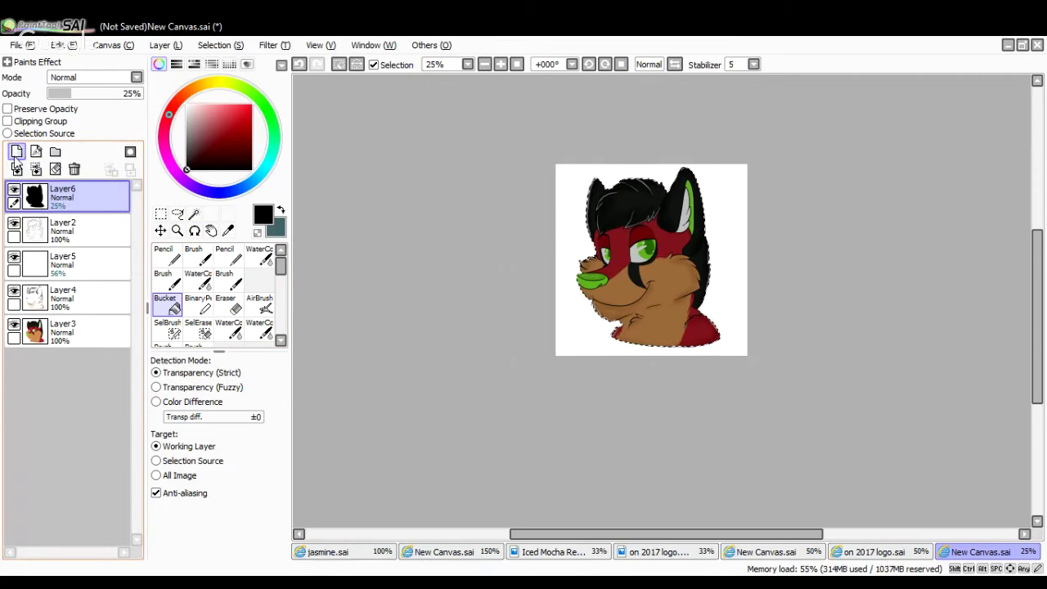
drag(66, 197, 94, 373)
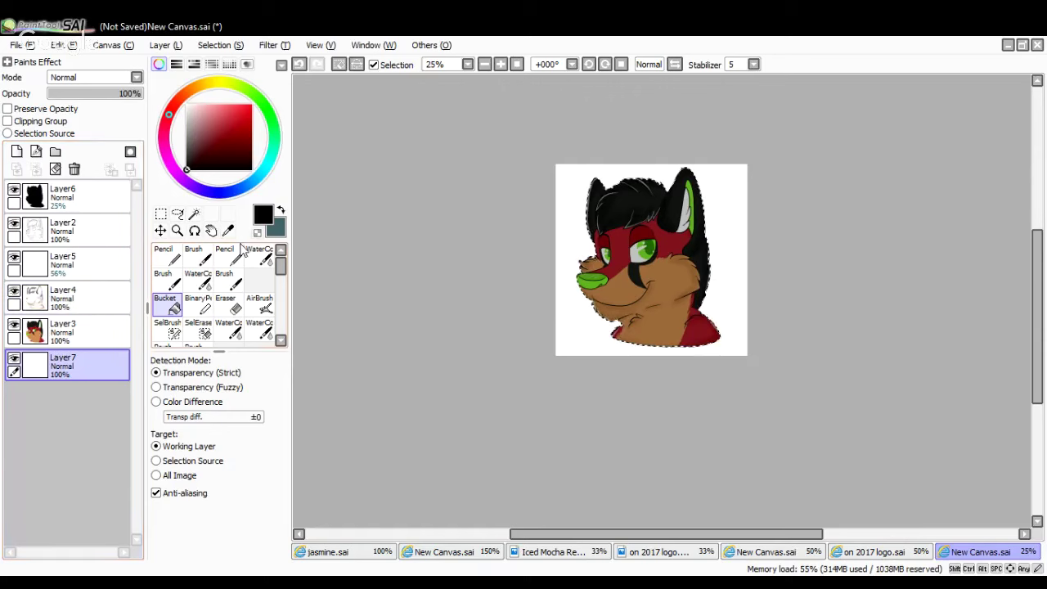
click(262, 104)
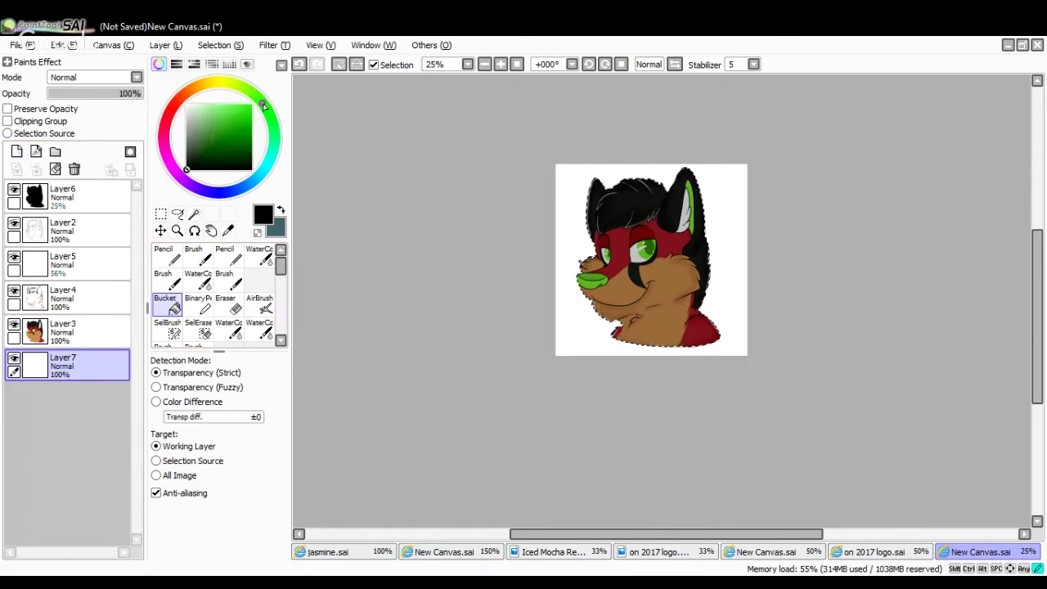
drag(238, 136, 267, 86)
Clear the selection and try a green background stroke beside the head with the size 195 Fuzystatic Brush
click(260, 304)
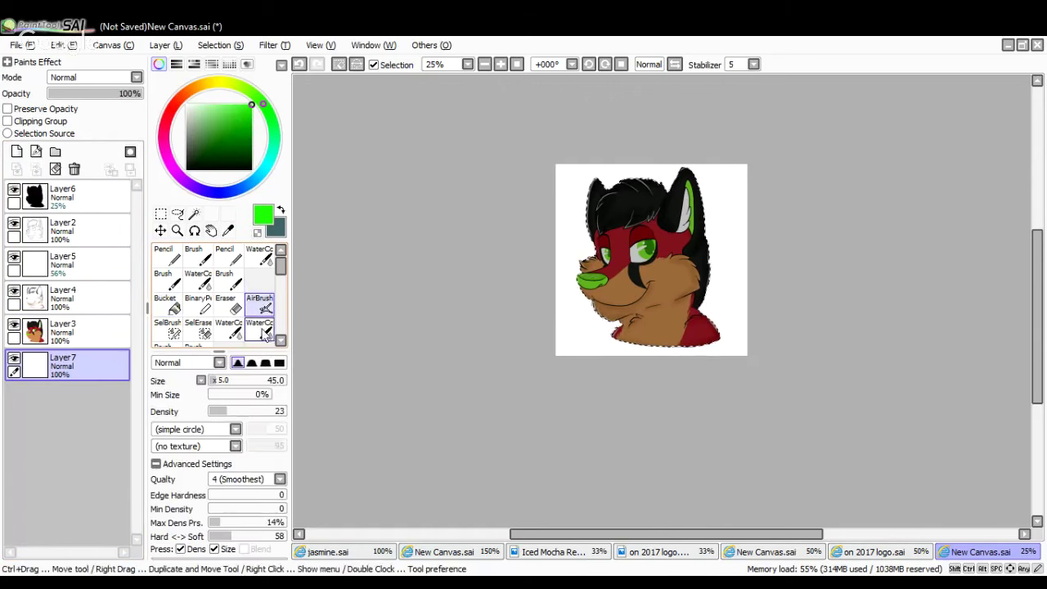
click(281, 340)
click(194, 328)
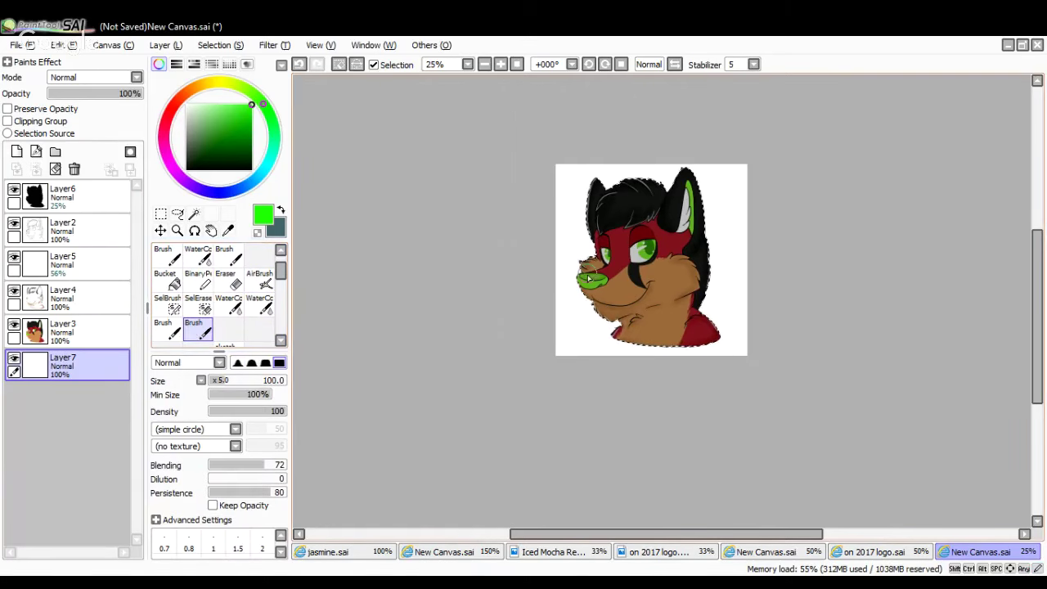
key(m)
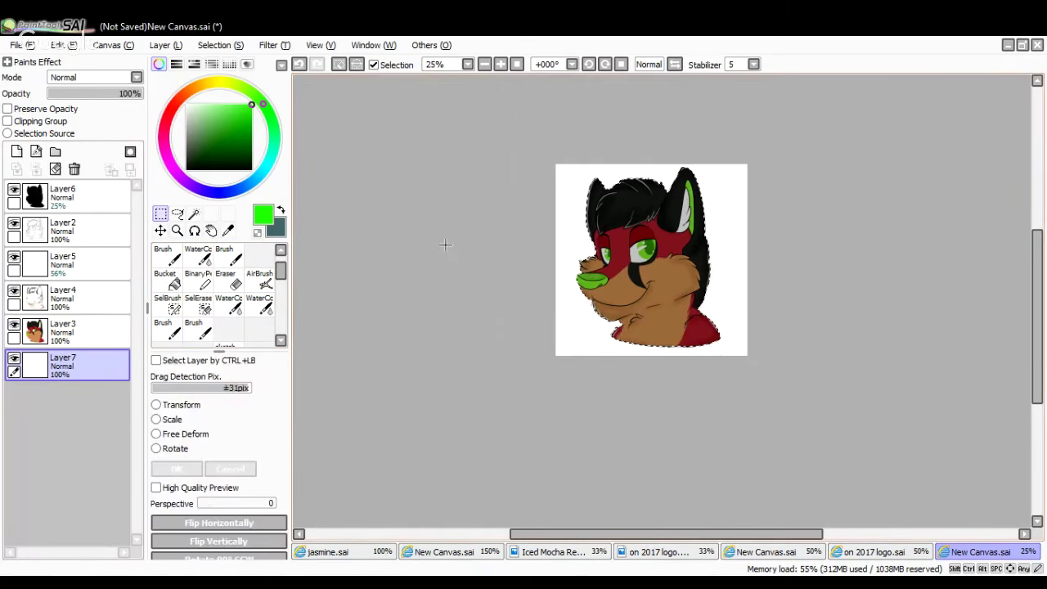
key(ctrl+d)
click(163, 328)
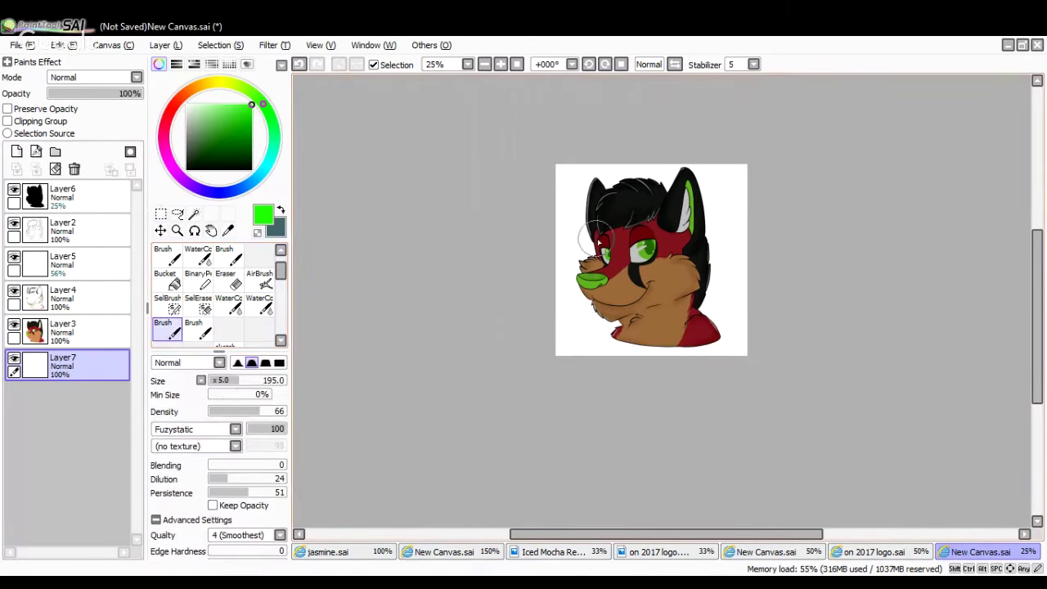
mouse_move(597, 239)
mouse_down()
mouse_move(581, 274)
mouse_move(587, 238)
mouse_up()
click(301, 65)
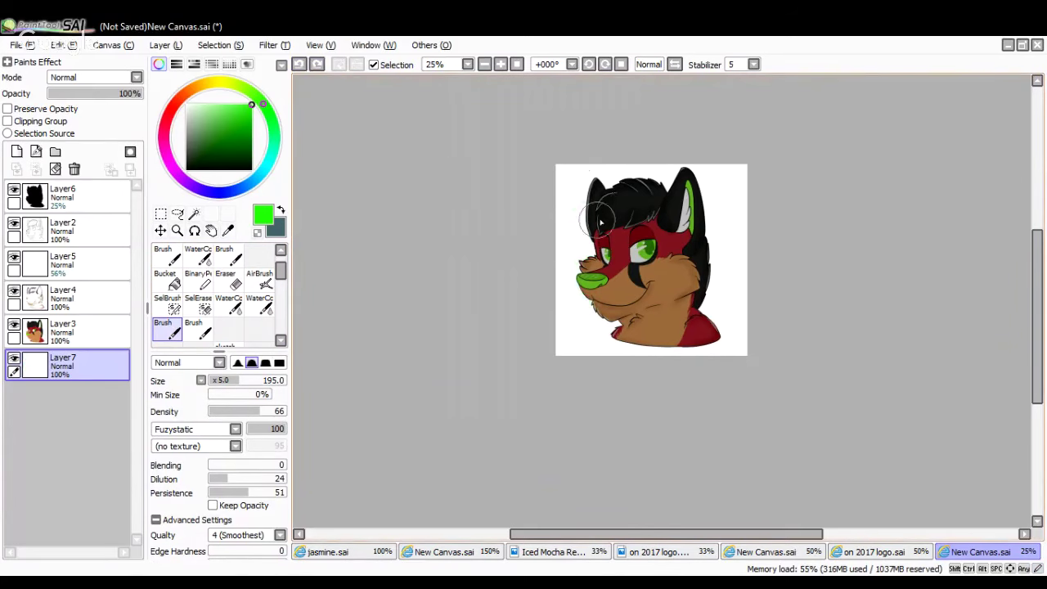
Paint a soft green background around the character's head and shoulders on the bottom layer
mouse_move(603, 176)
mouse_down()
mouse_move(656, 178)
mouse_move(575, 280)
mouse_move(672, 216)
mouse_move(612, 312)
mouse_move(621, 330)
mouse_move(694, 266)
mouse_move(703, 350)
mouse_move(707, 338)
mouse_move(663, 360)
mouse_up()
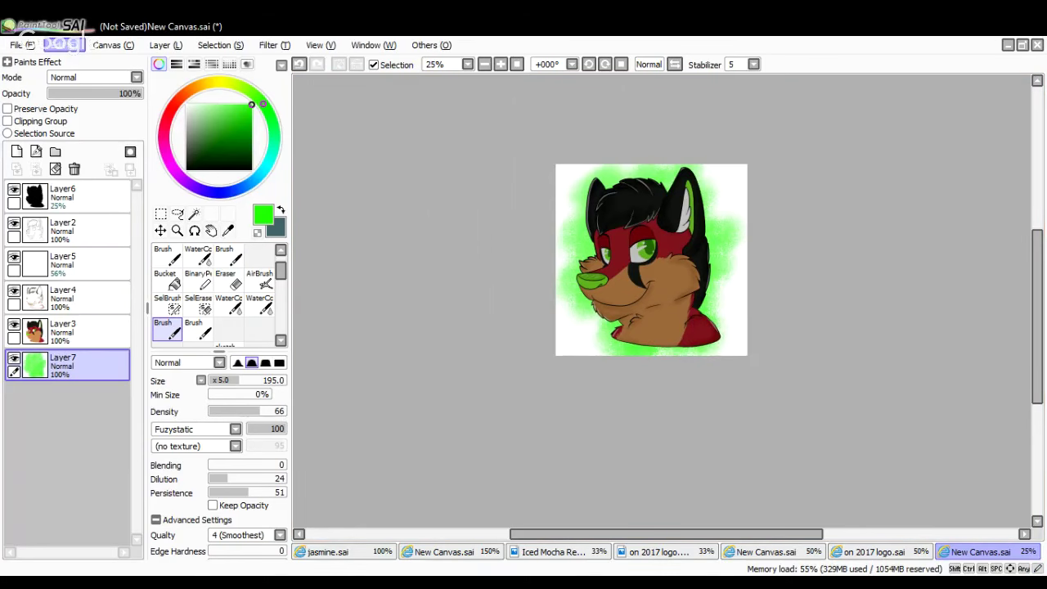
Copy the paw logo from on 2017 logo.sai into the canine drawing and place its layer above all the others
key(ctrl+v)
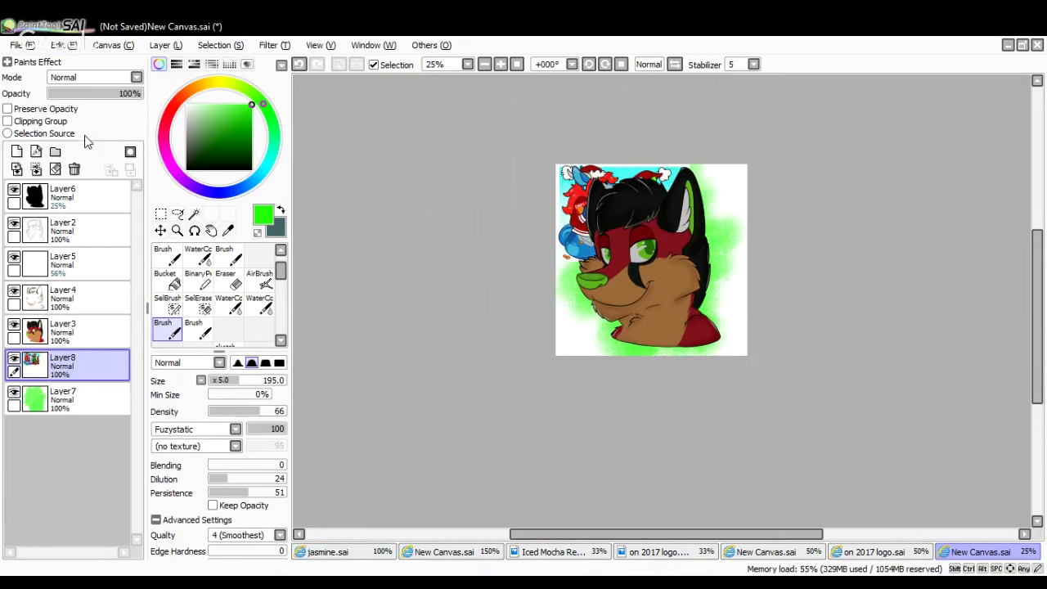
click(297, 67)
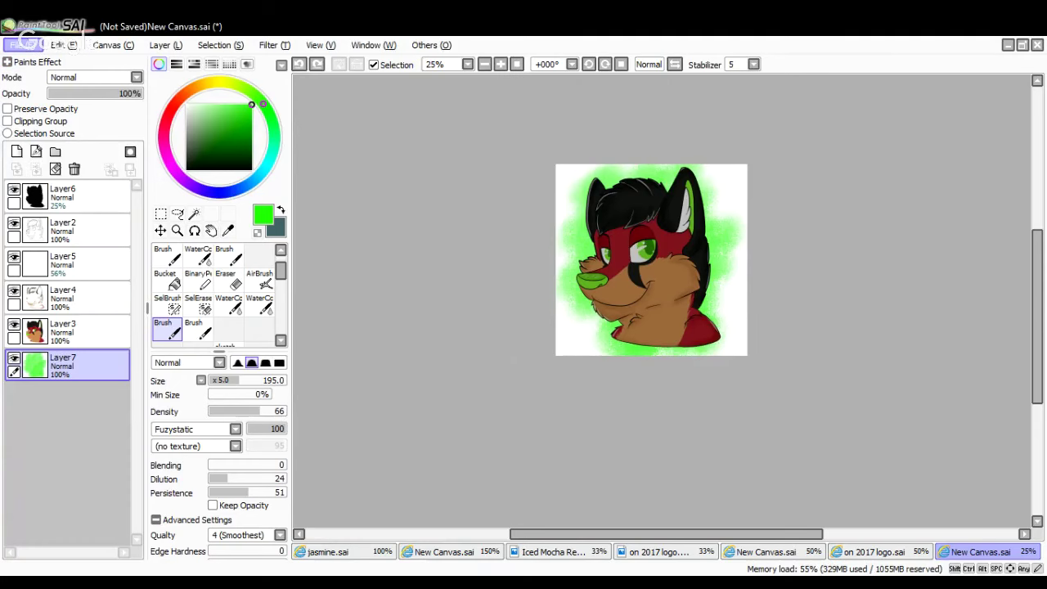
click(873, 552)
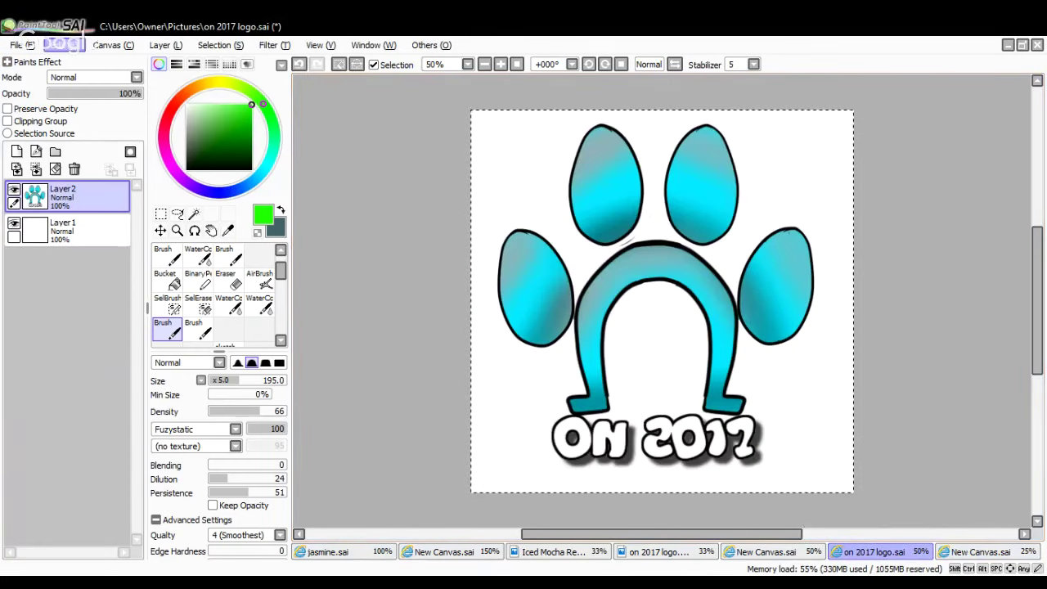
click(994, 554)
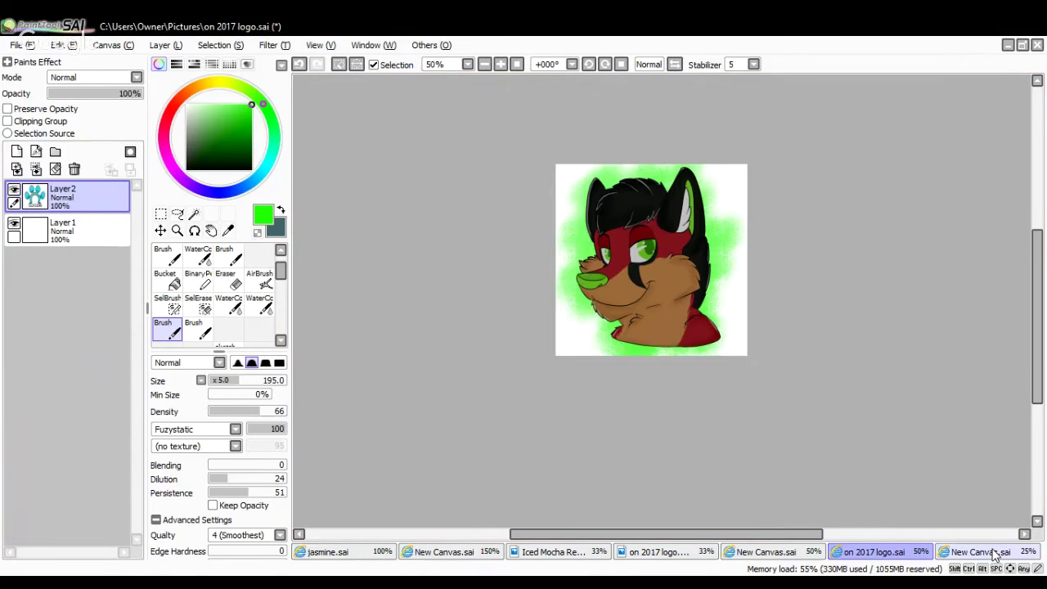
key(ctrl+v)
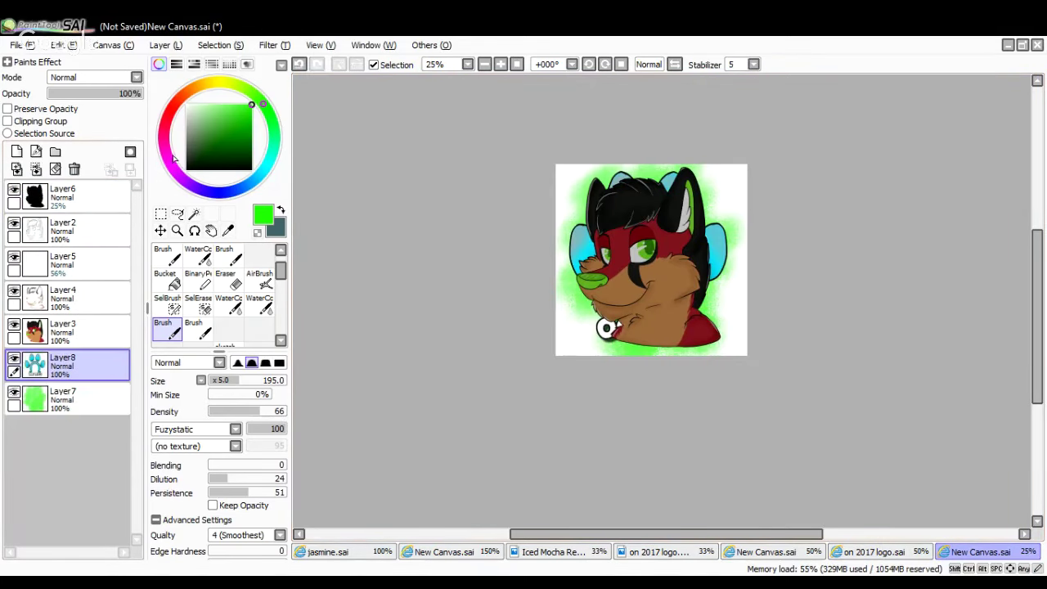
mouse_move(76, 370)
mouse_down()
mouse_move(77, 419)
mouse_move(77, 193)
mouse_up()
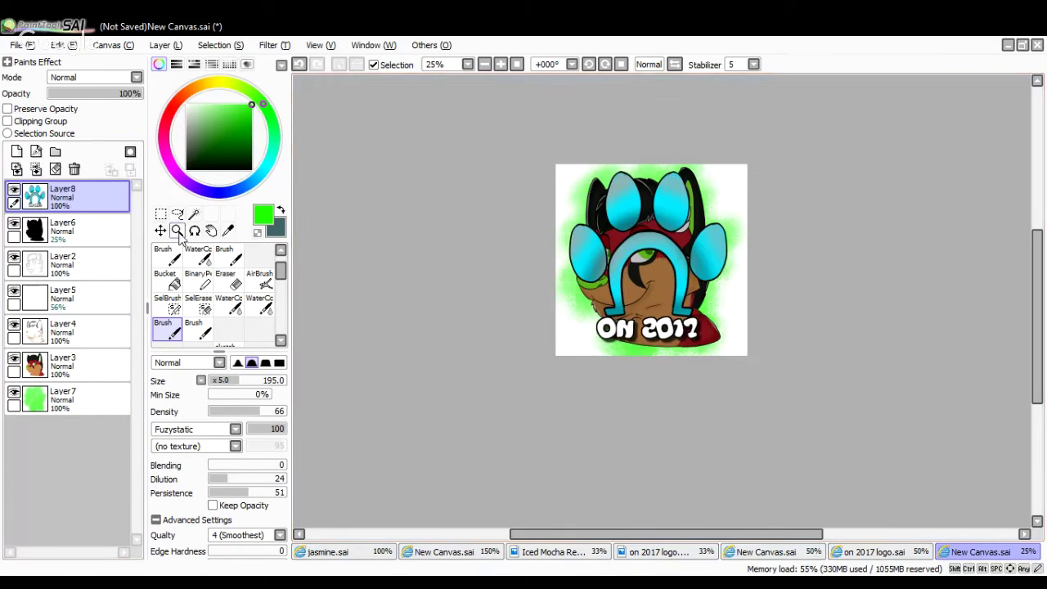
Shrink the whole paw logo to a small mark and move it over the shoulder near the canvas's lower-right corner
click(161, 214)
key(ctrl+a)
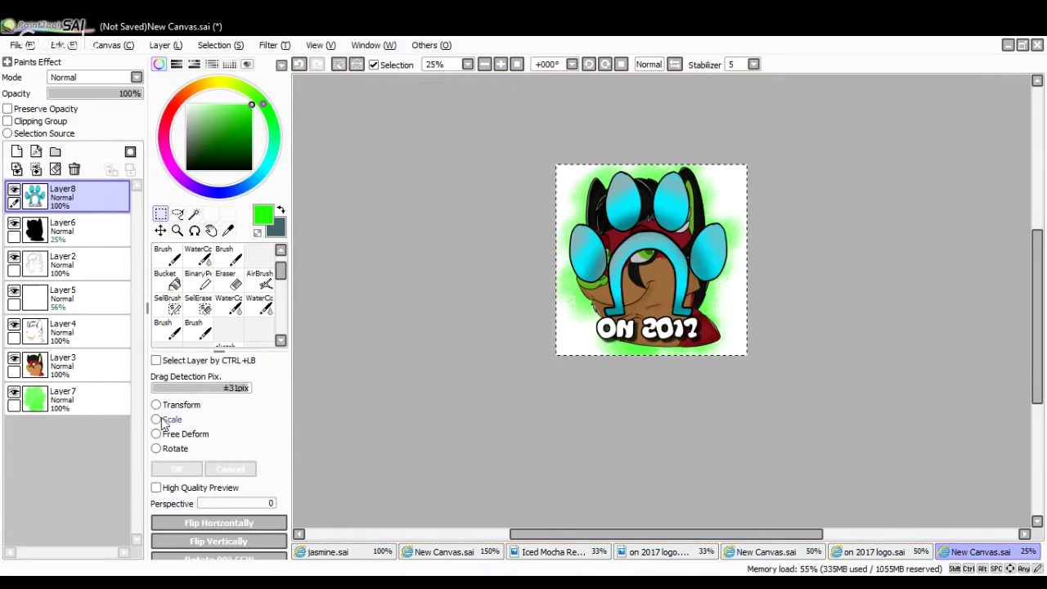
key(ctrl+t)
drag(569, 171, 717, 343)
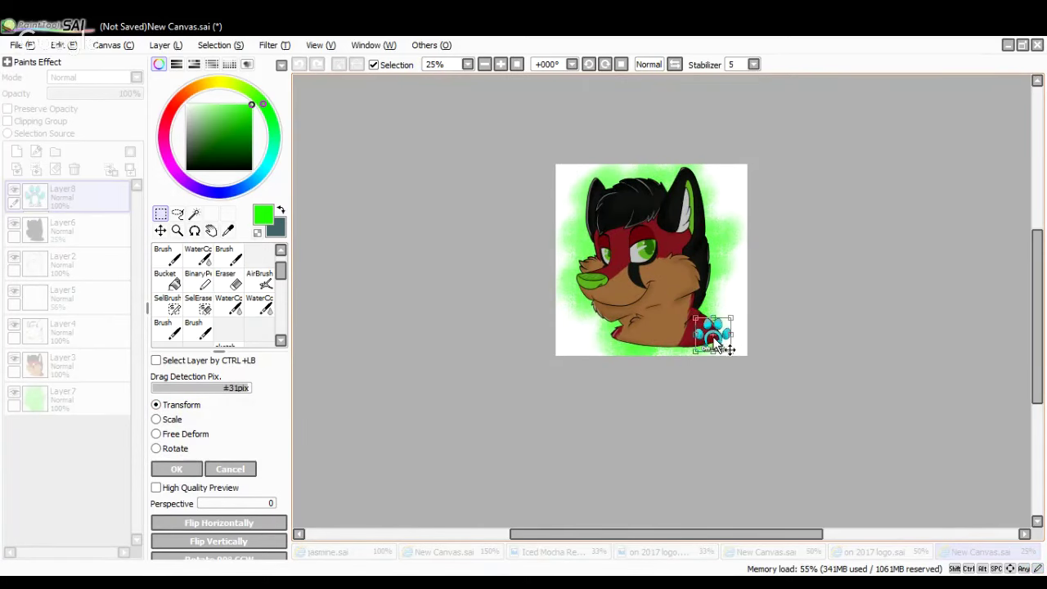
click(176, 469)
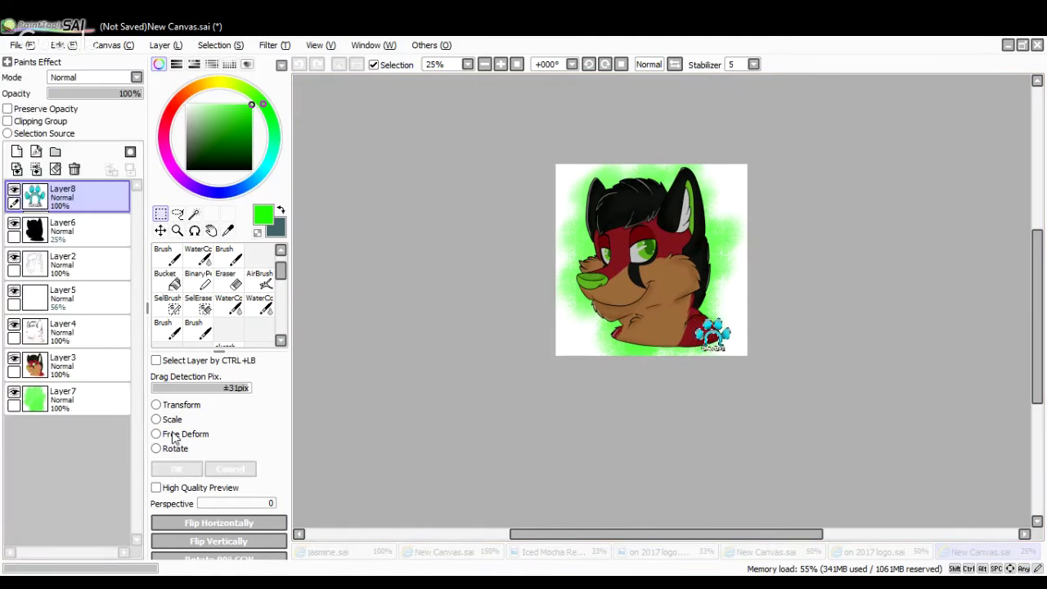
Lower the paw logo layer's opacity to 43% and clear the selection
click(88, 93)
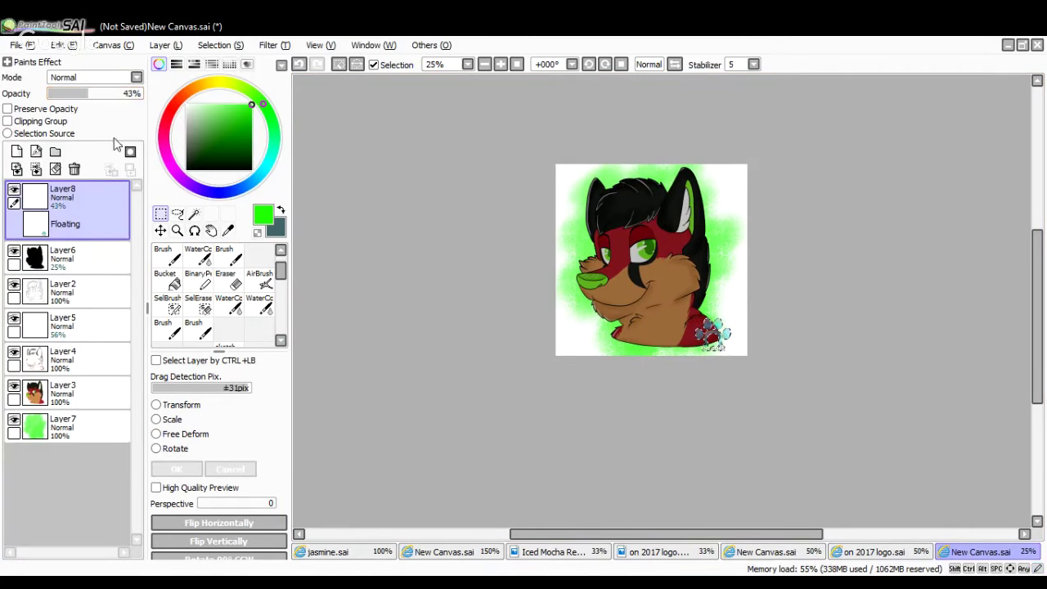
key(ctrl+d)
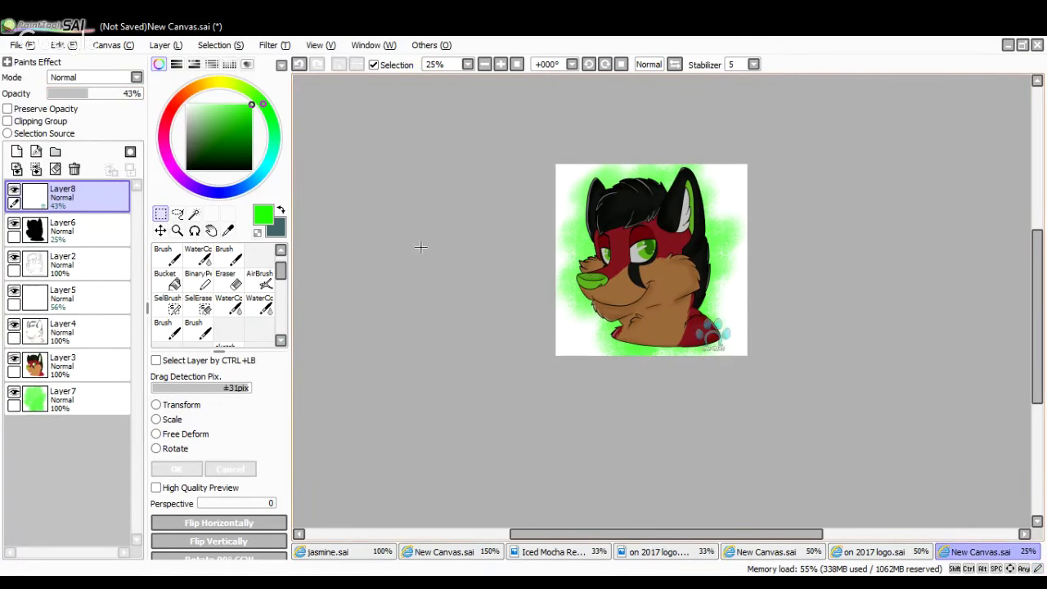
Start saving the canine drawing to a file
click(23, 45)
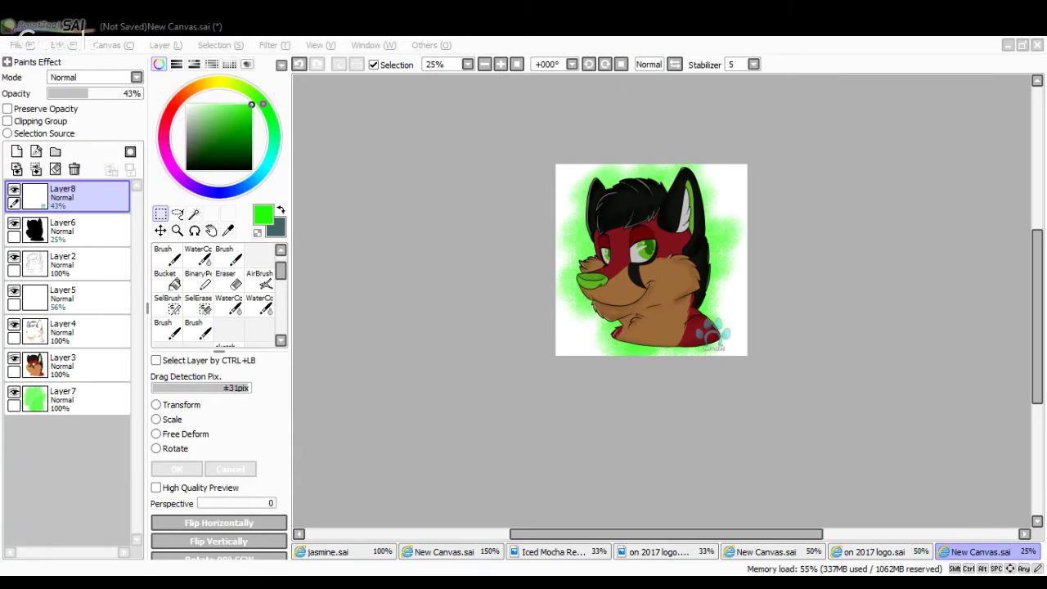